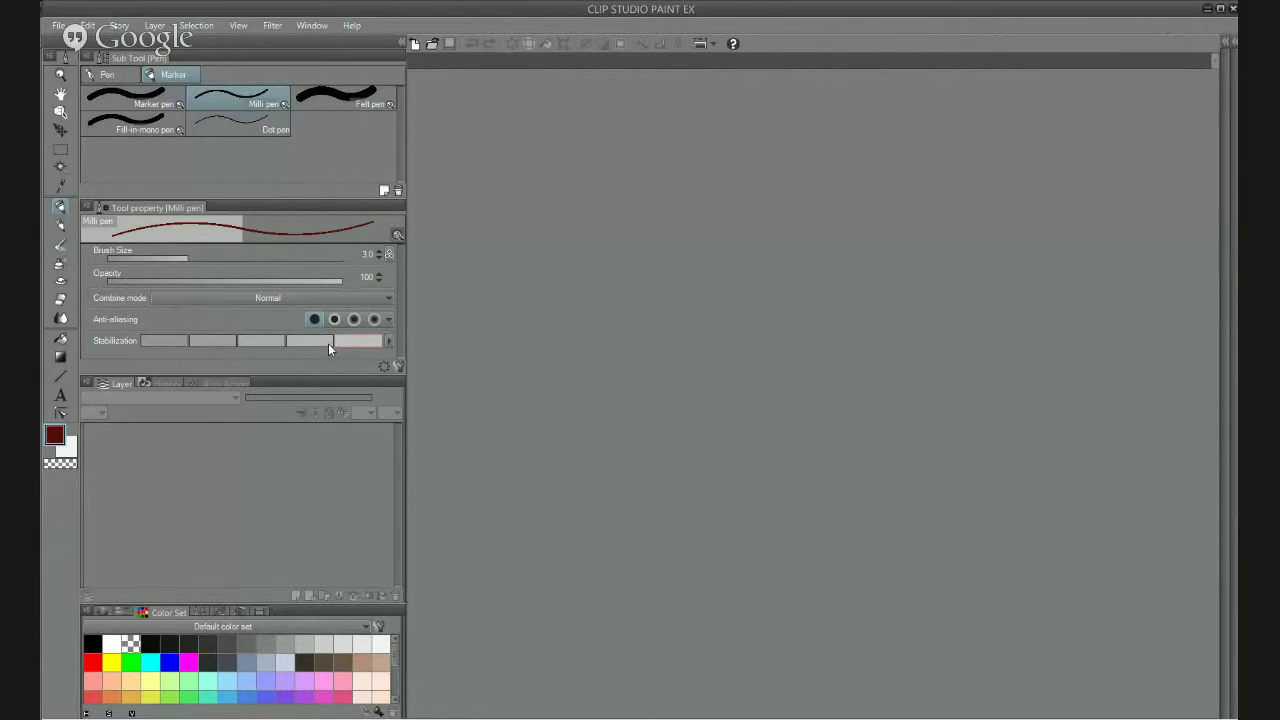
# Step: Glance at Clip Studio's File > Import menu, then bring up Chrome's Live Events - YouTube window
pyautogui.click(1207, 10)
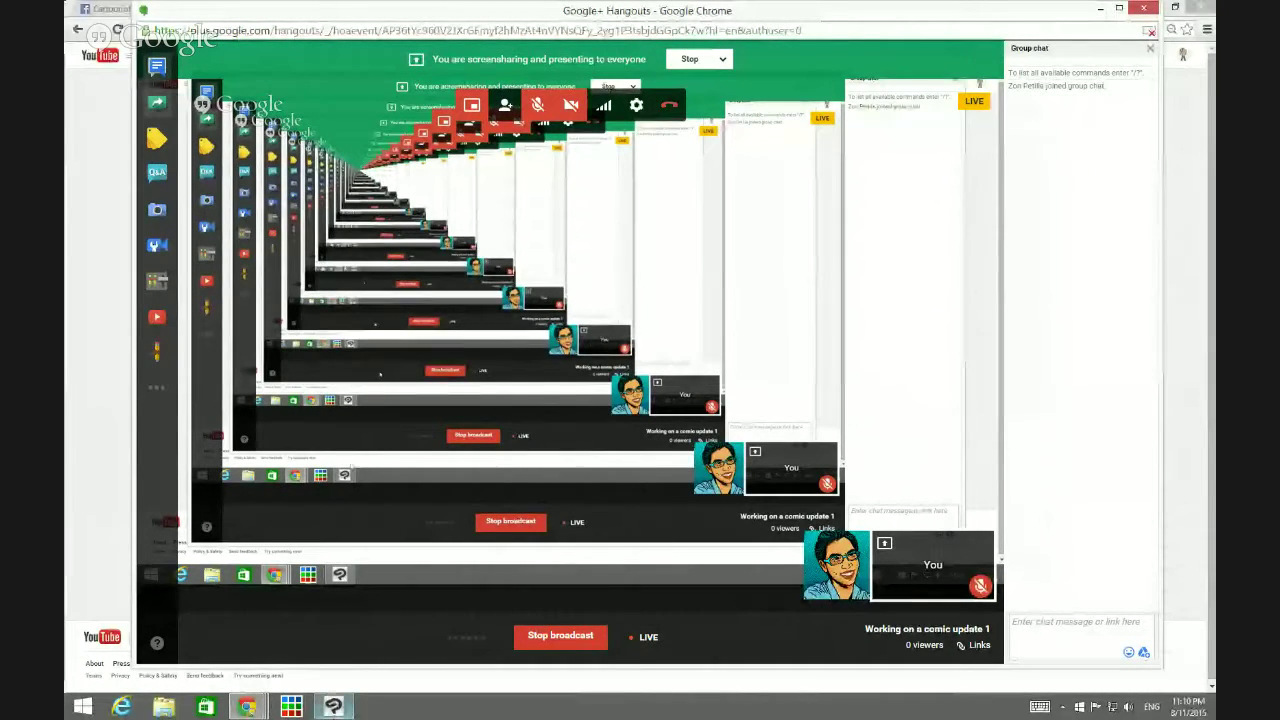
pyautogui.click(333, 707)
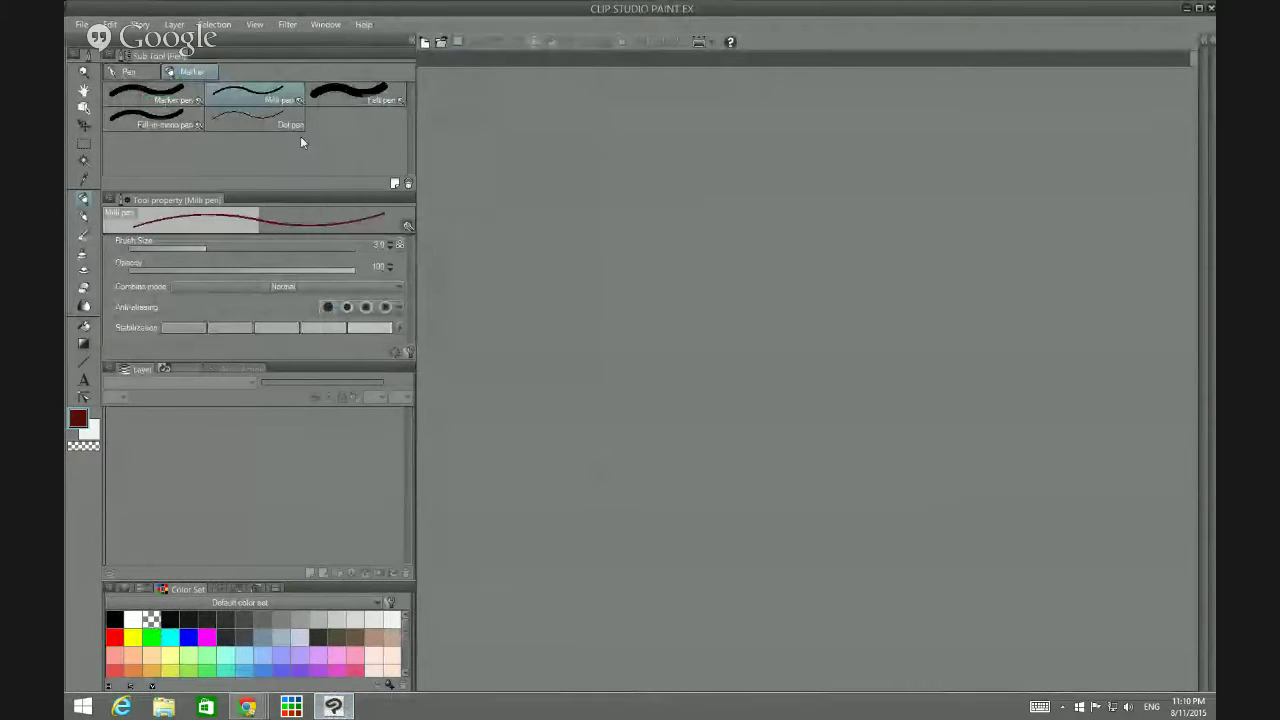
pyautogui.click(82, 25)
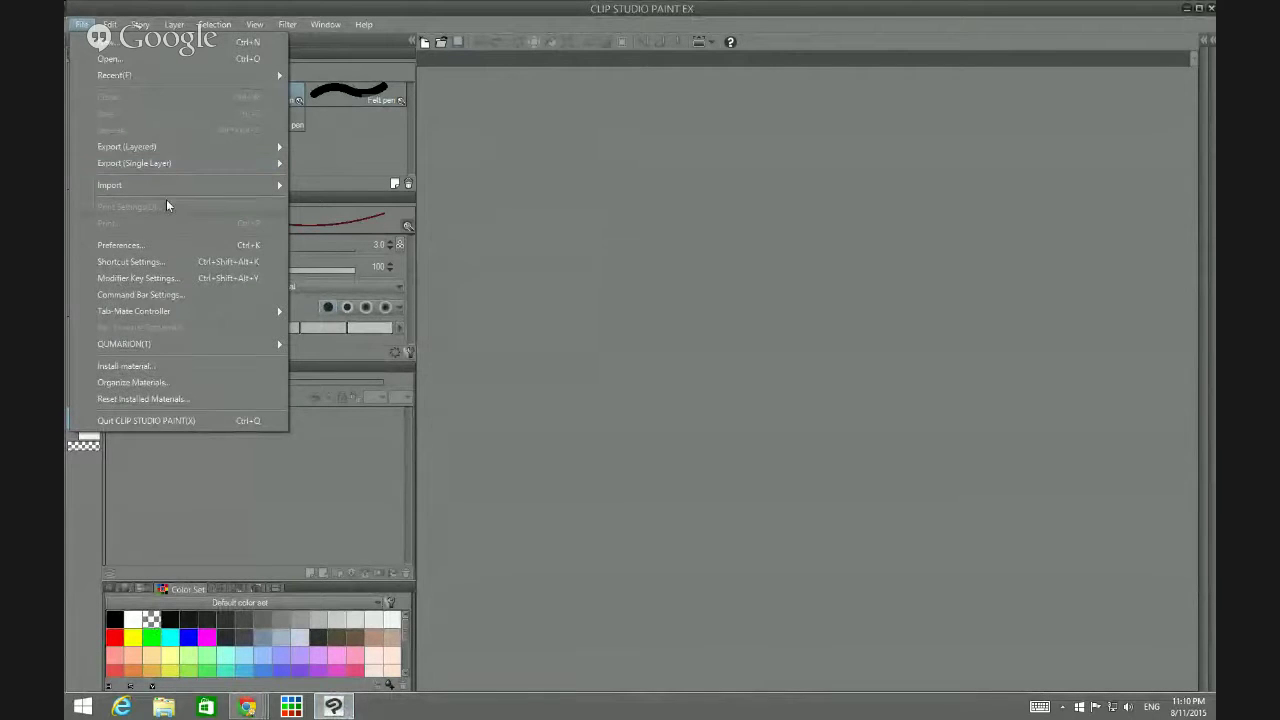
pyautogui.moveTo(188, 180)
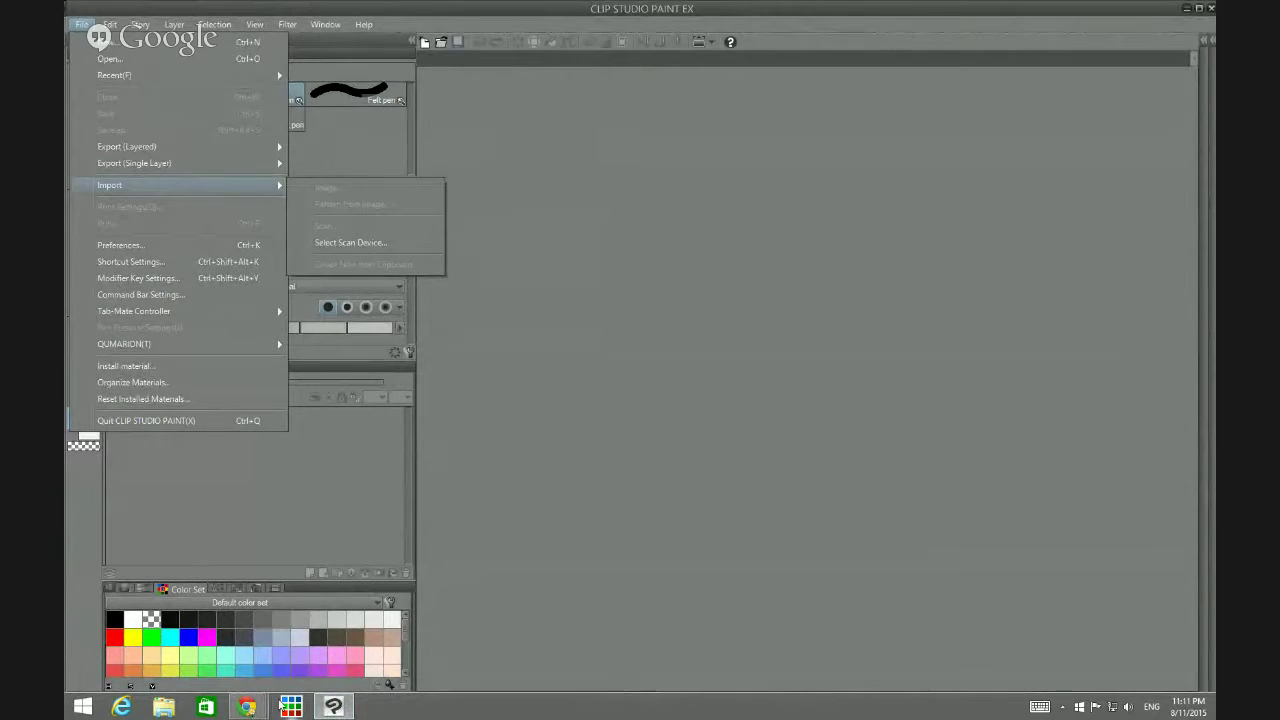
pyautogui.click(246, 706)
pyautogui.click(205, 645)
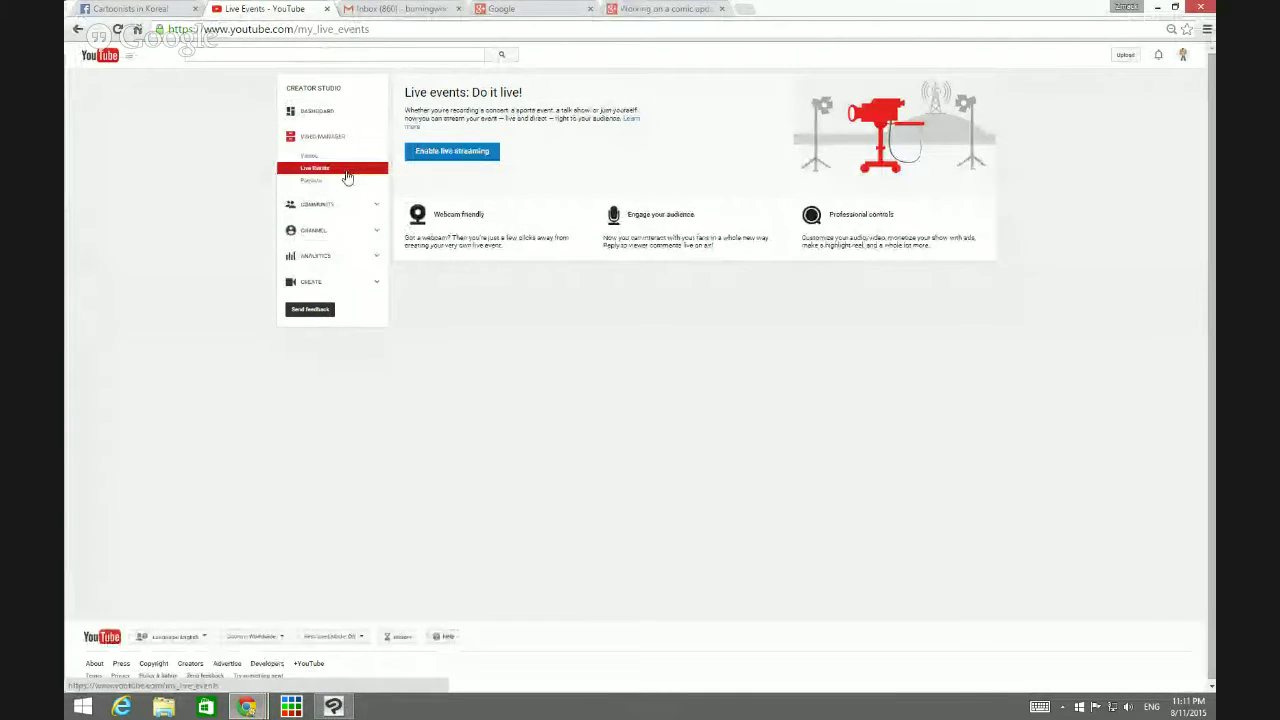
# Step: Try enabling live streaming on the channel, then return to the YouTube home page
pyautogui.click(466, 153)
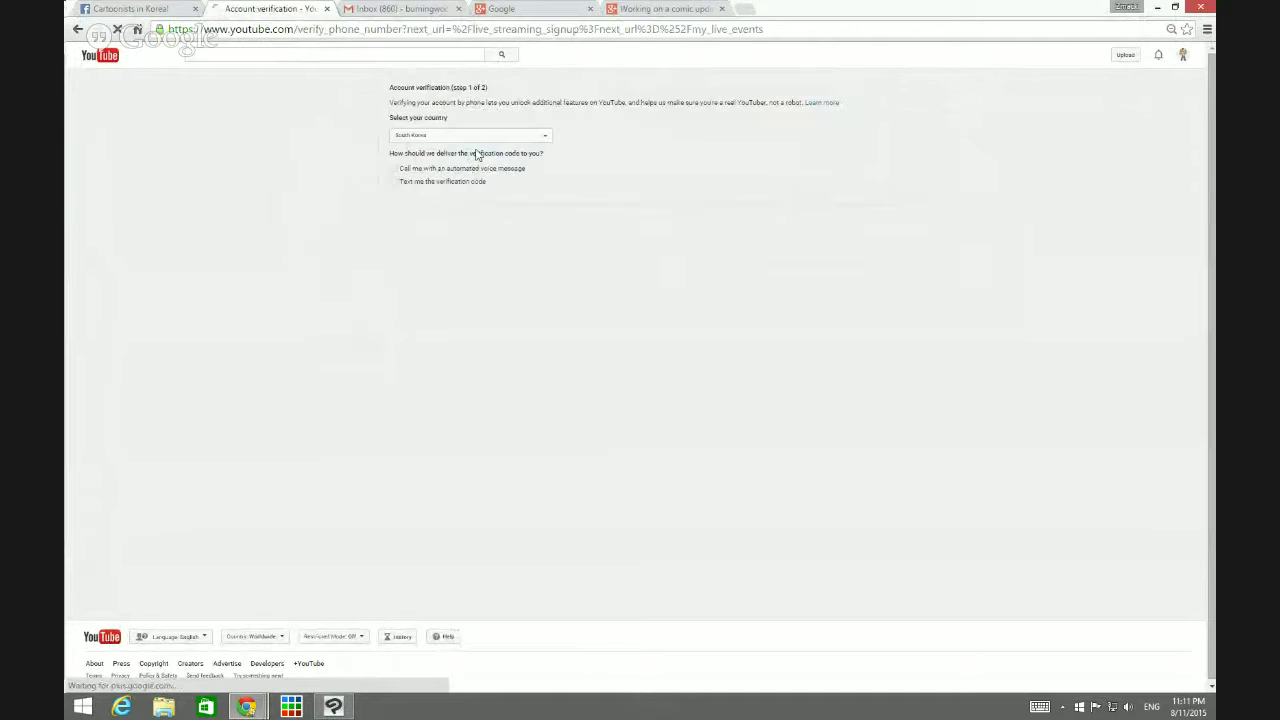
pyautogui.click(77, 30)
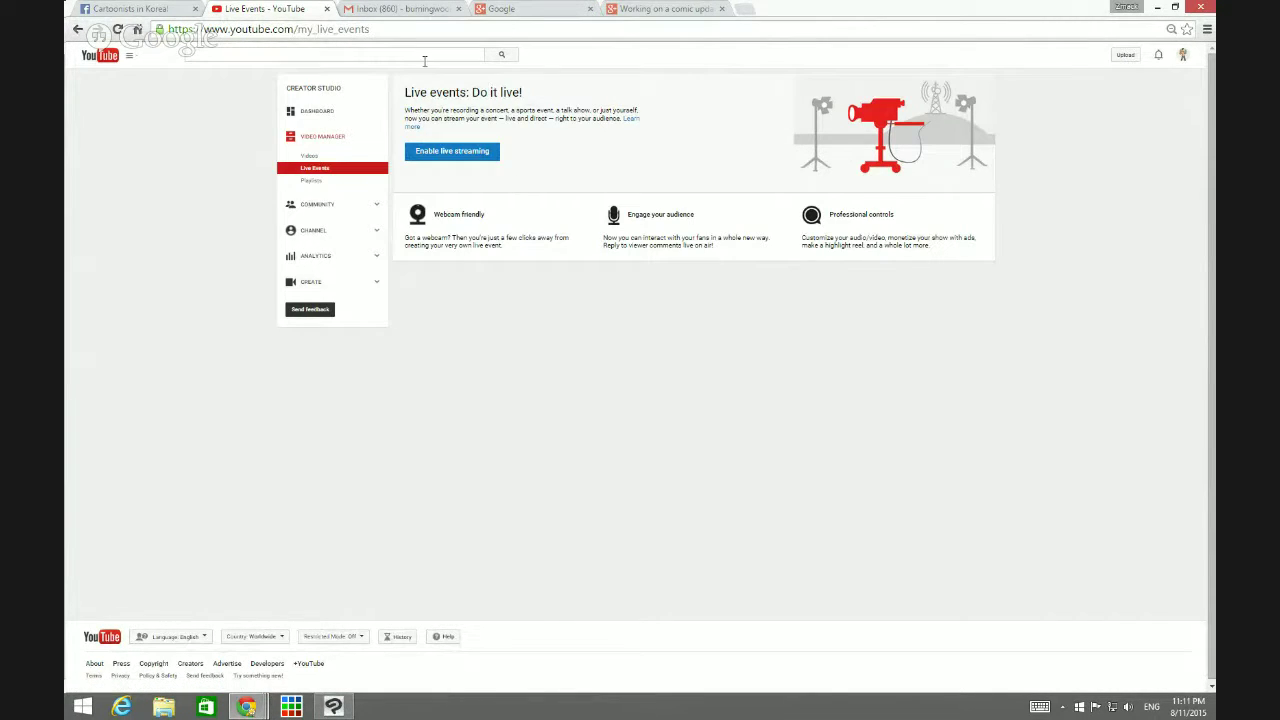
pyautogui.click(103, 64)
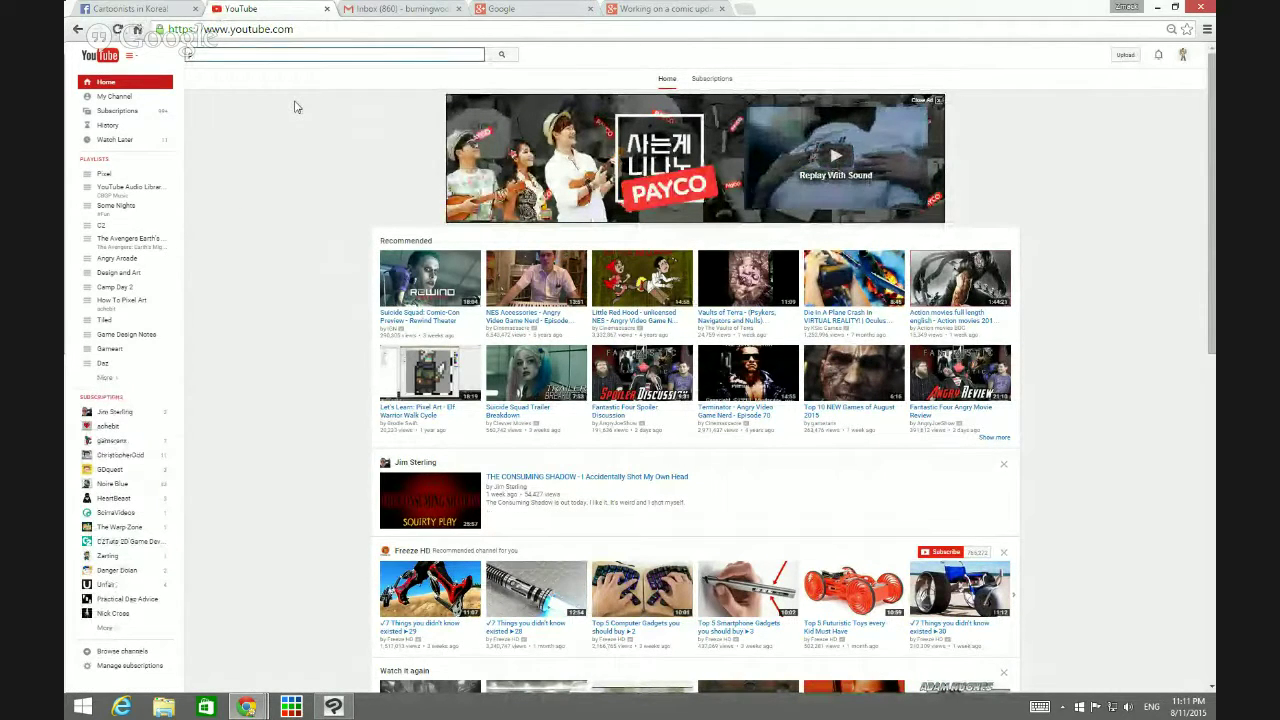
# Step: Search 'public domain music' and copy the Public Domain Music playlist page's web address
pyautogui.write('public')
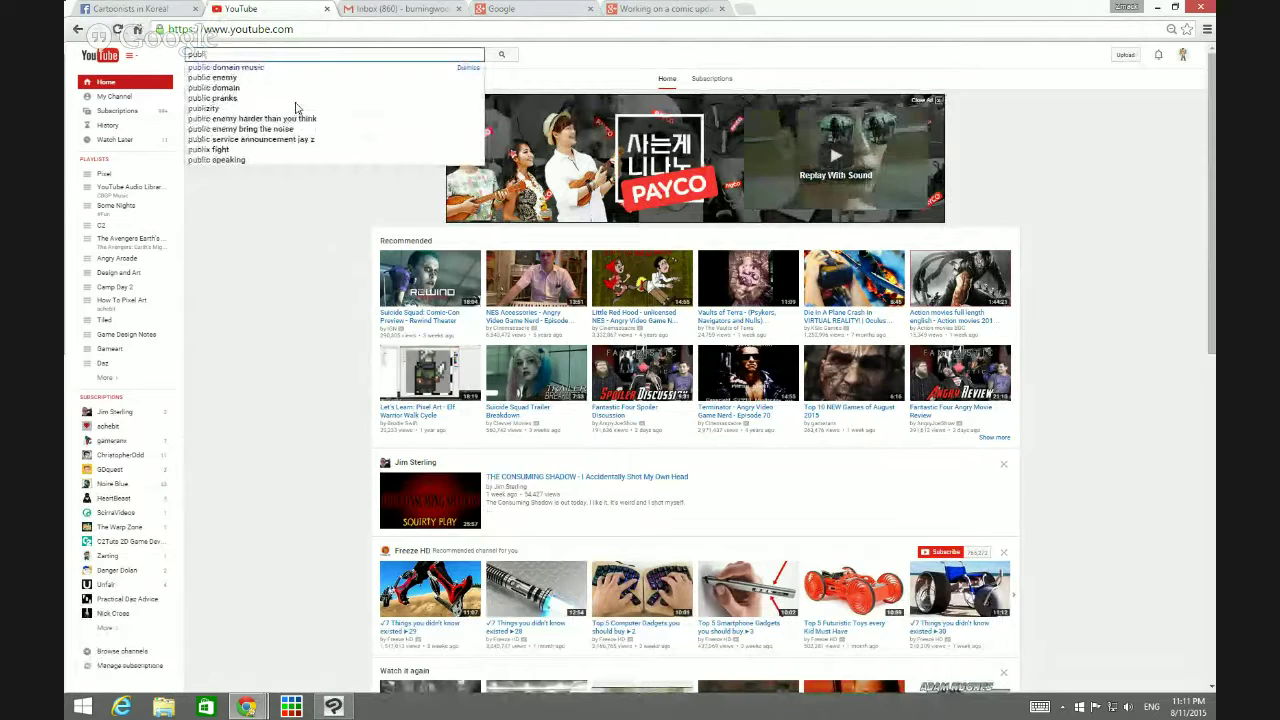
pyautogui.write(' d')
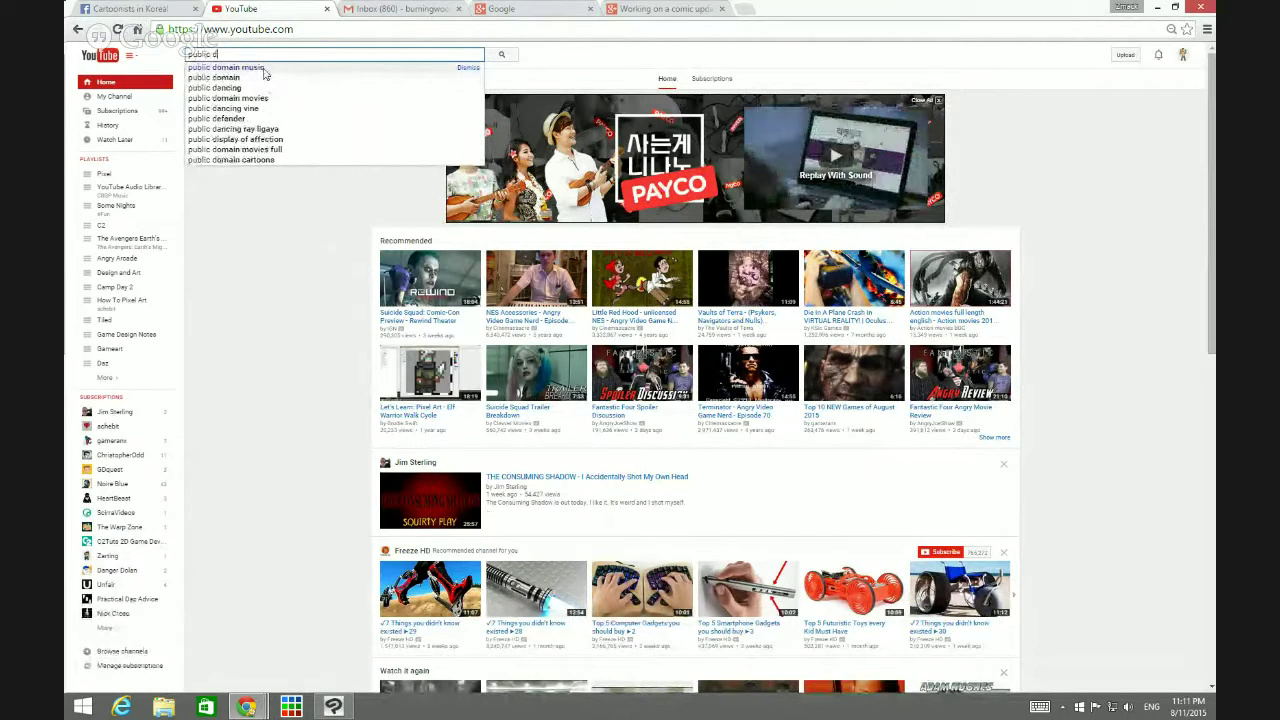
pyautogui.click(263, 72)
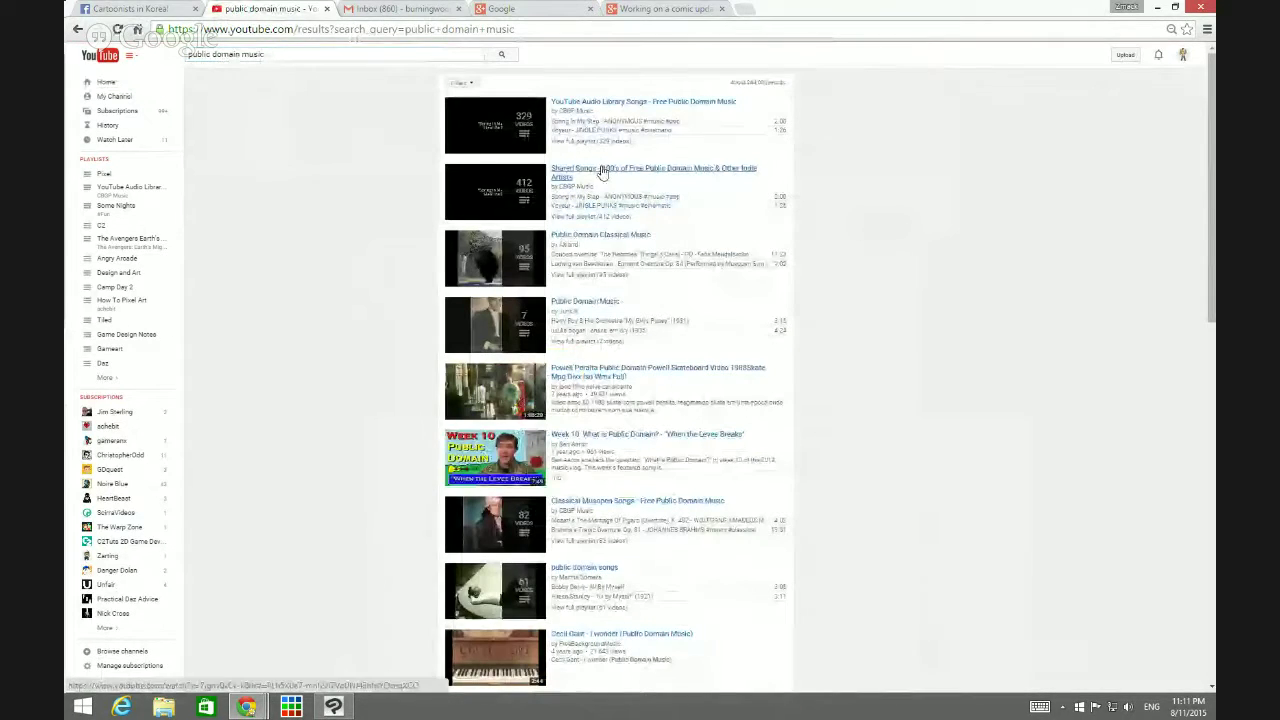
pyautogui.click(643, 103)
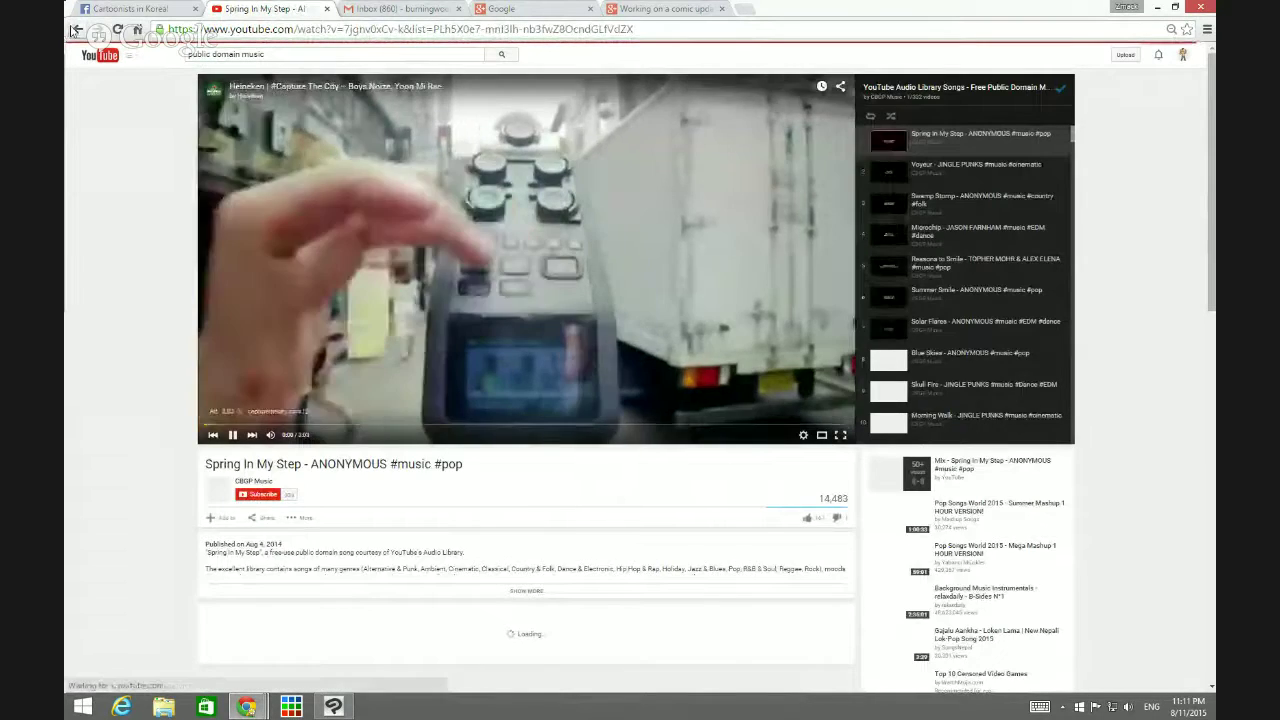
pyautogui.hotkey('alt', 'Left')
pyautogui.click(574, 302)
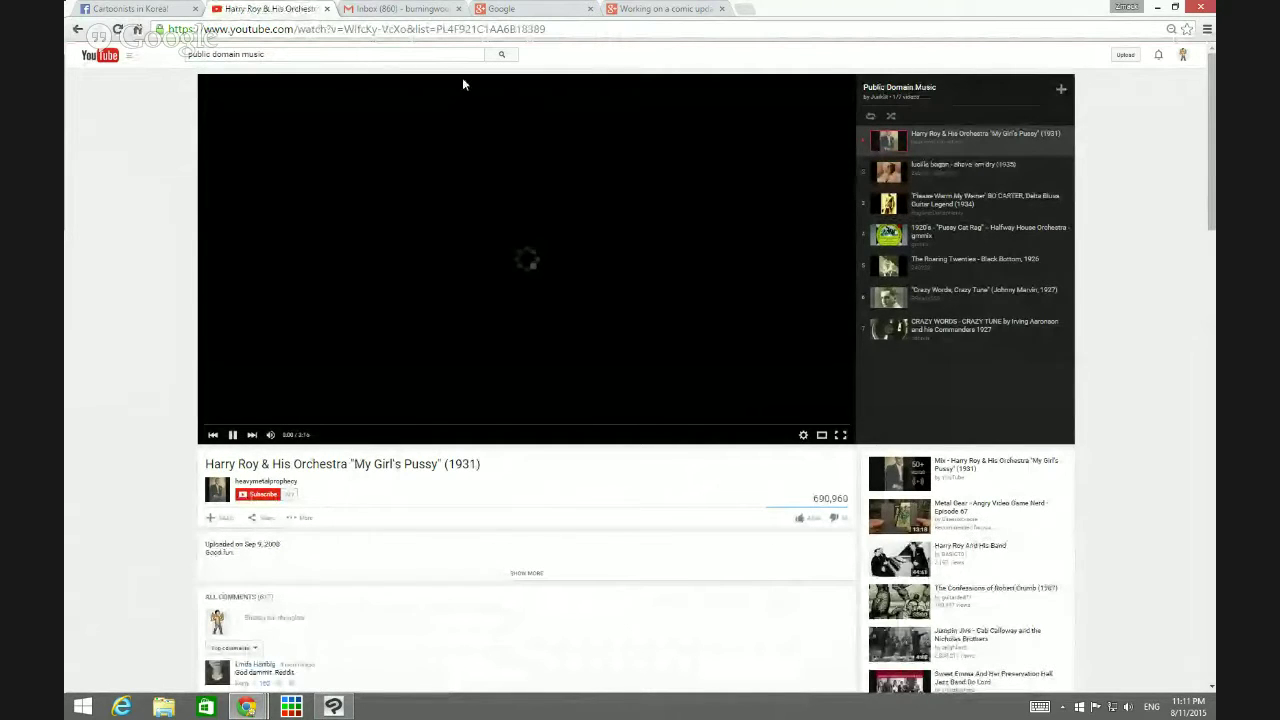
pyautogui.click(900, 88)
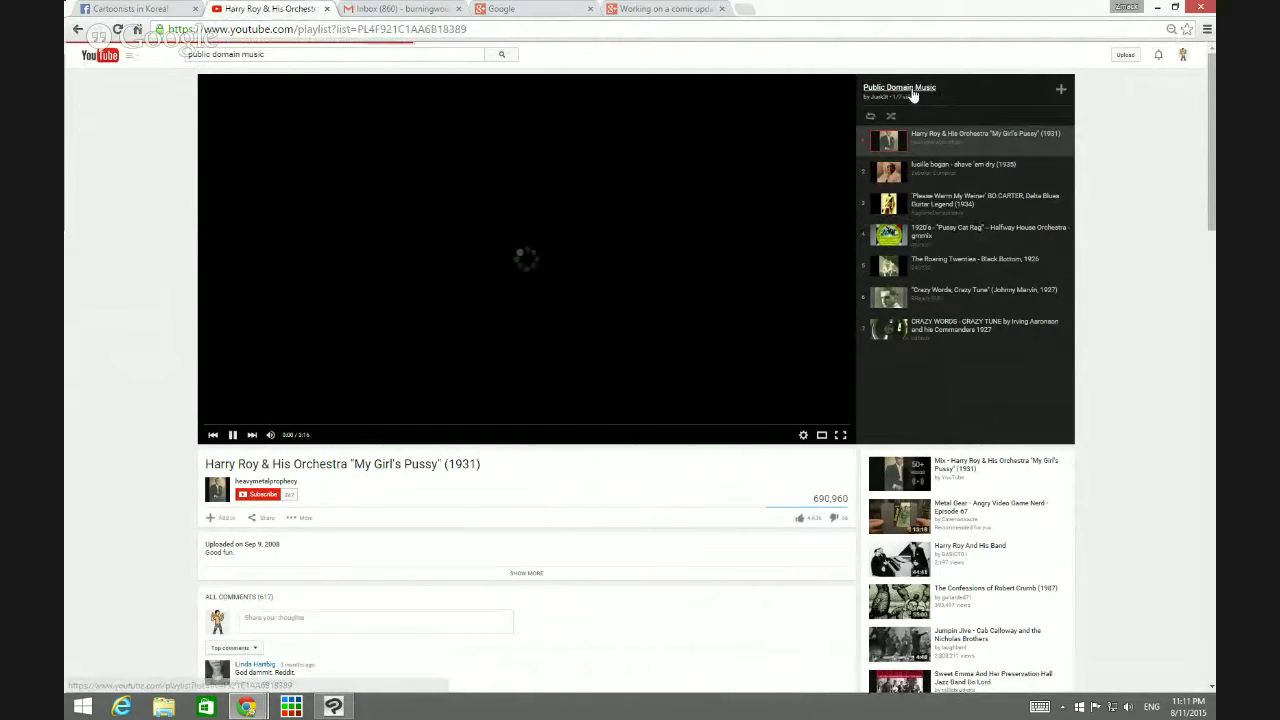
pyautogui.click(390, 29)
pyautogui.hotkey('ctrl', 'c')
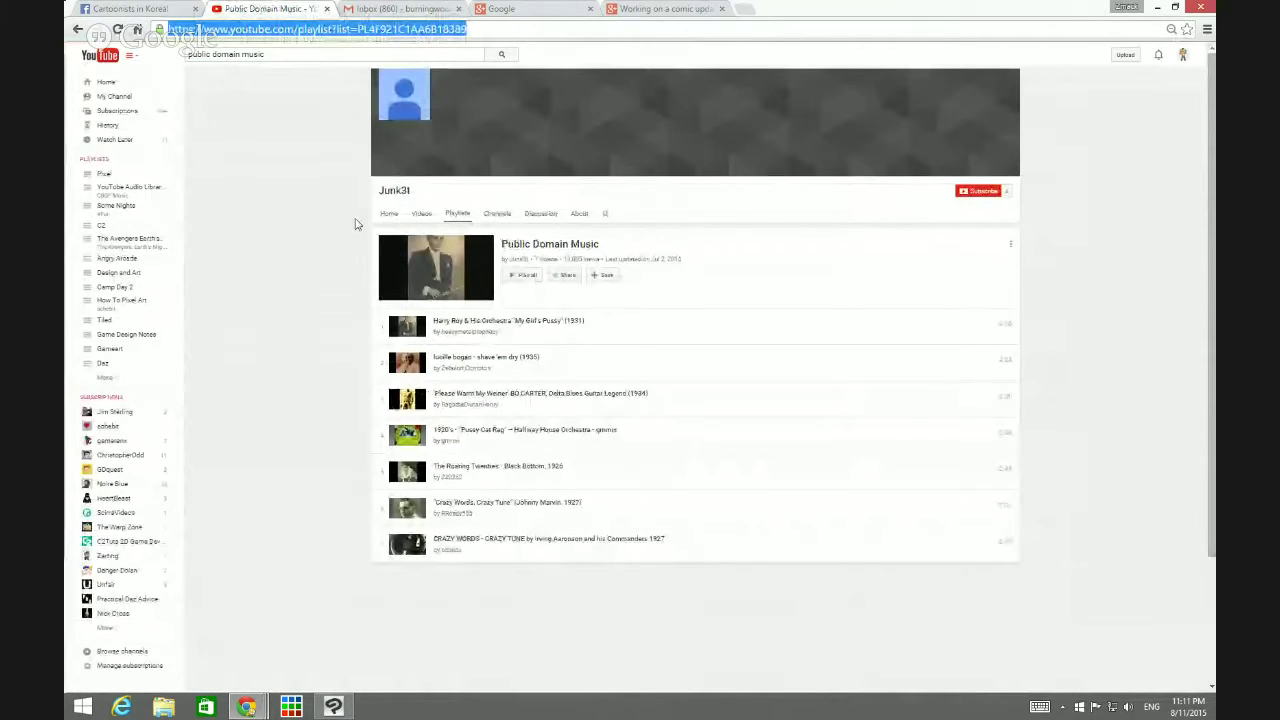
pyautogui.click(330, 707)
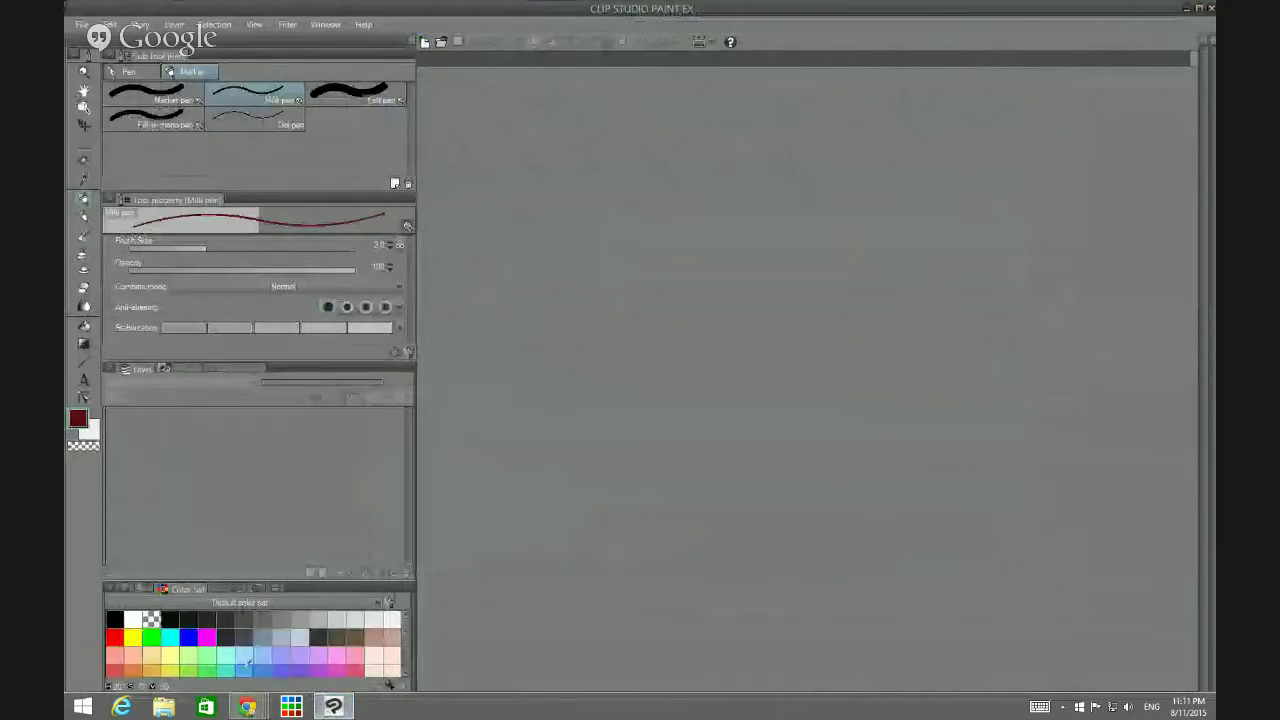
# Step: In the Hangout's YouTube app, search the pasted playlist link under Add videos to playlist
pyautogui.moveTo(247, 710)
pyautogui.click(304, 631)
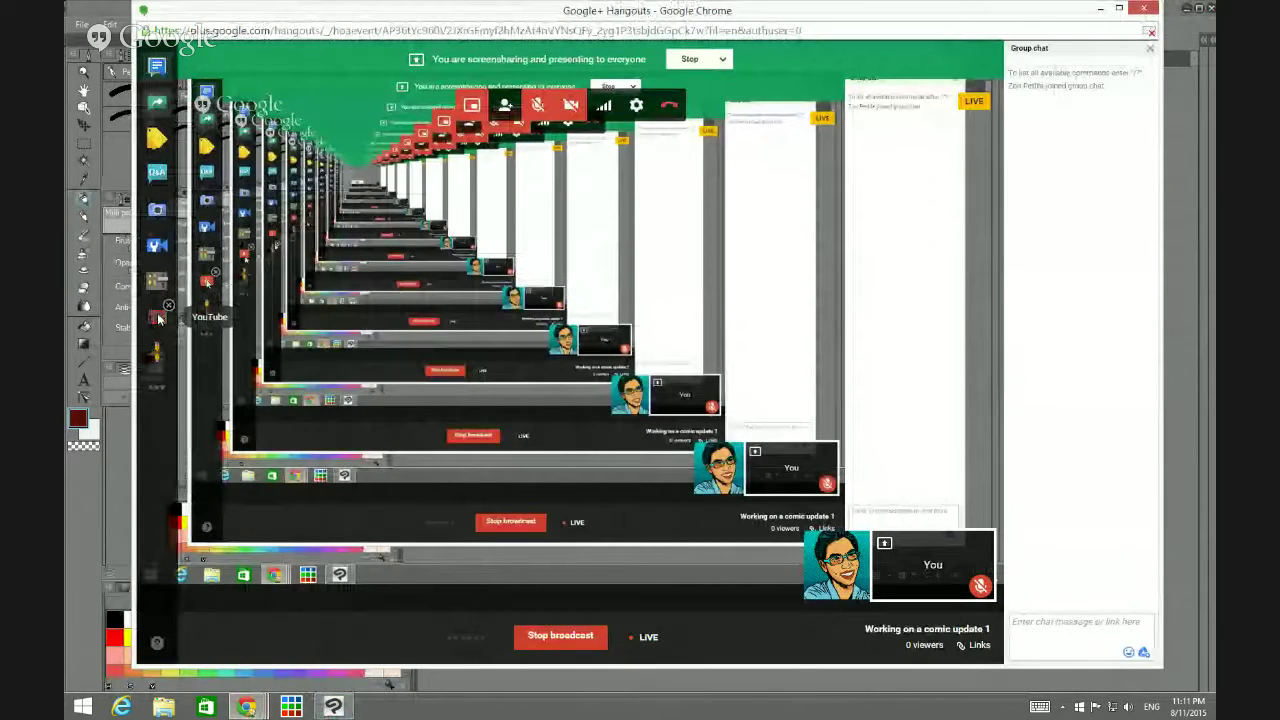
pyautogui.click(160, 319)
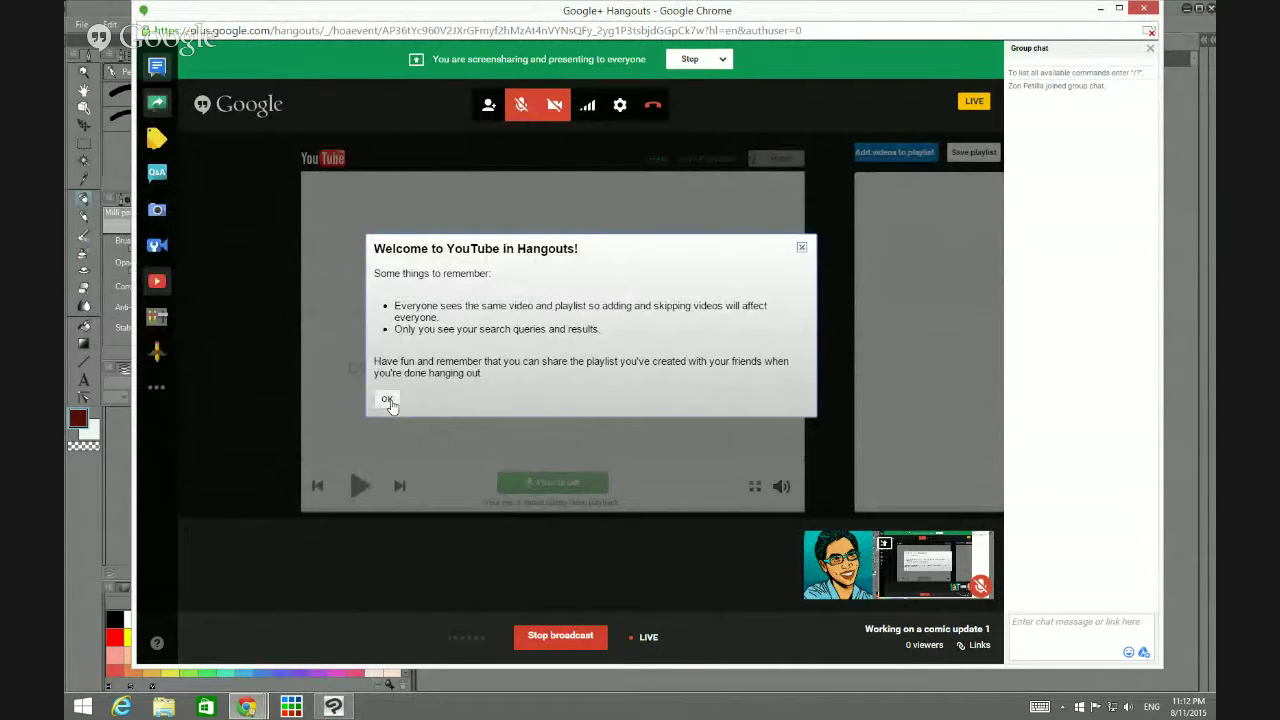
pyautogui.click(388, 400)
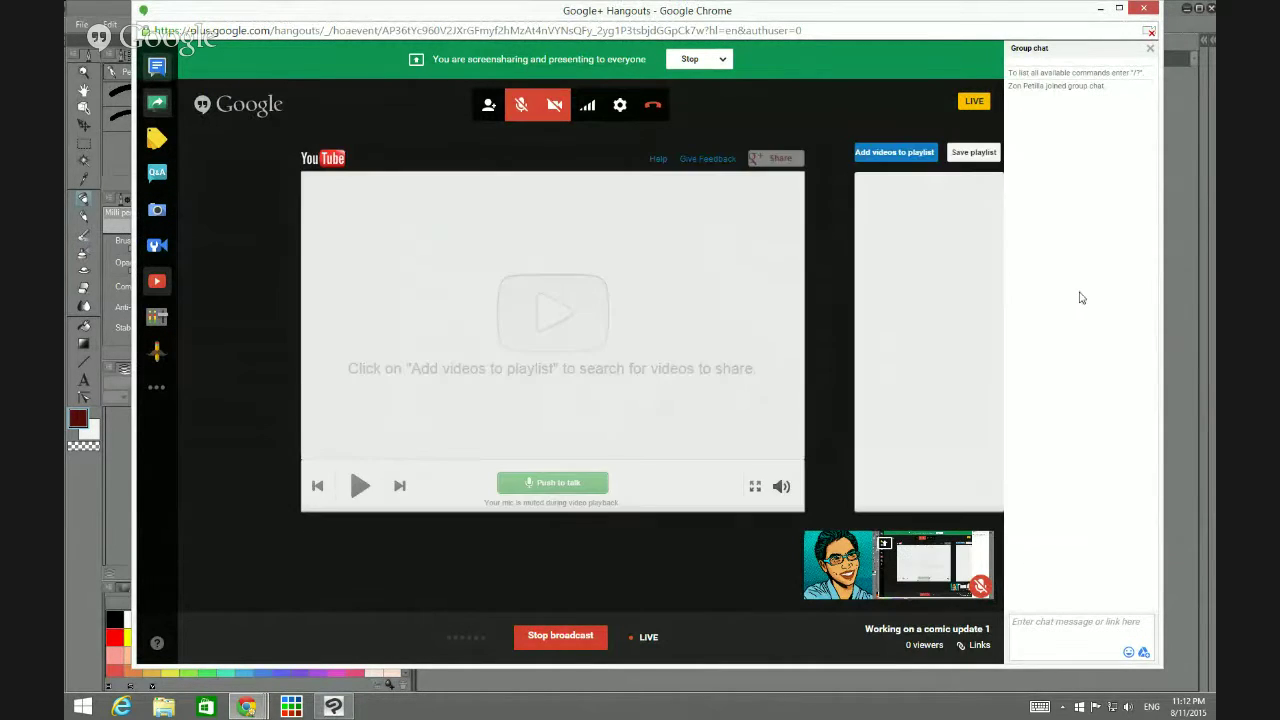
pyautogui.click(927, 155)
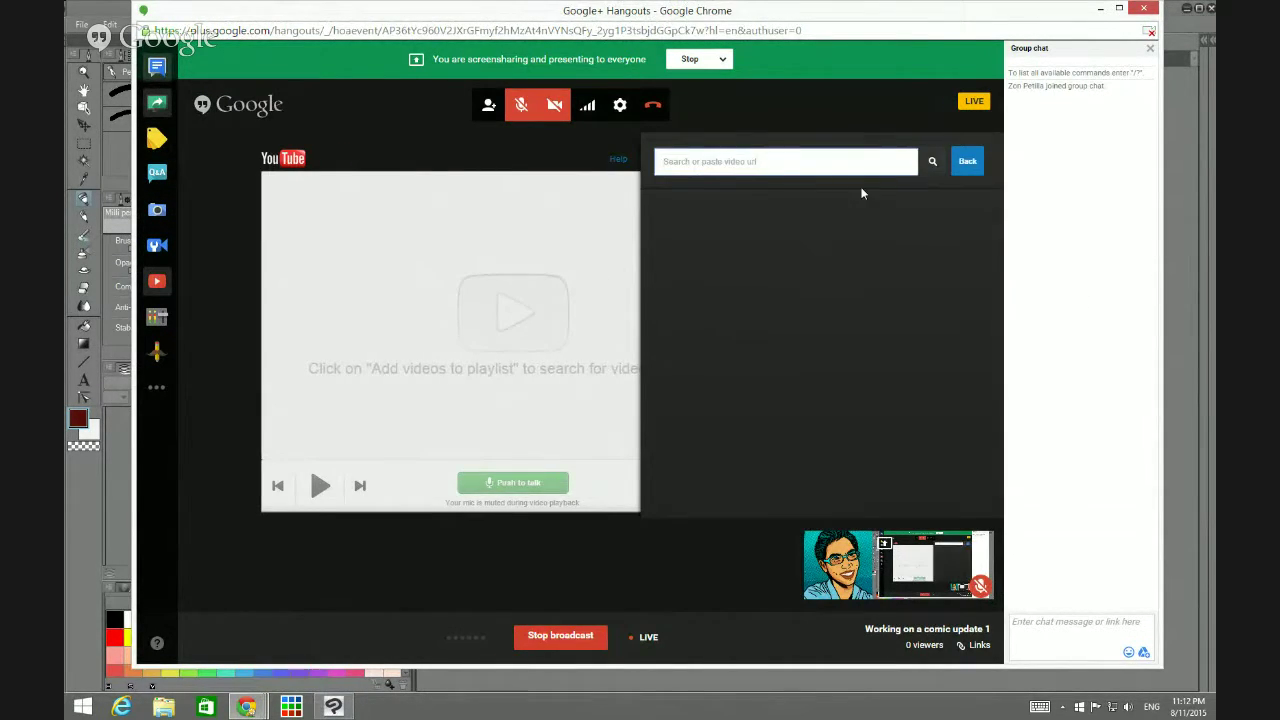
pyautogui.hotkey('ctrl', 'v')
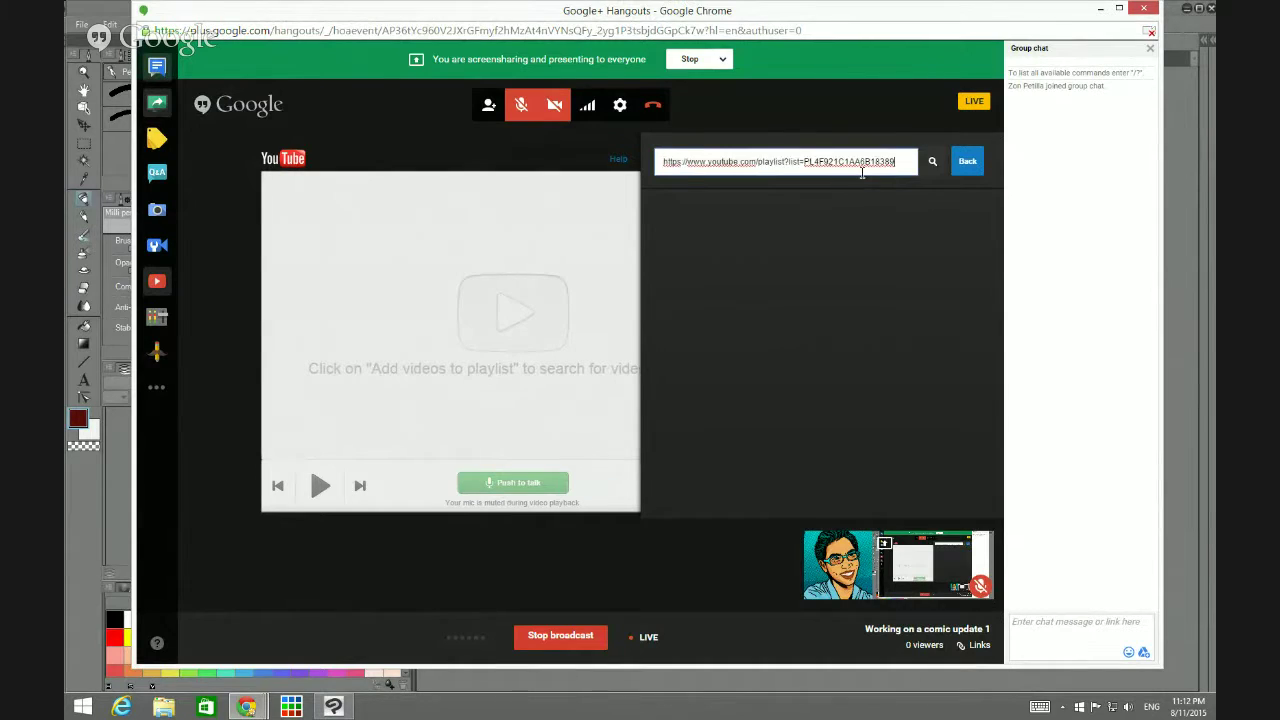
pyautogui.click(931, 163)
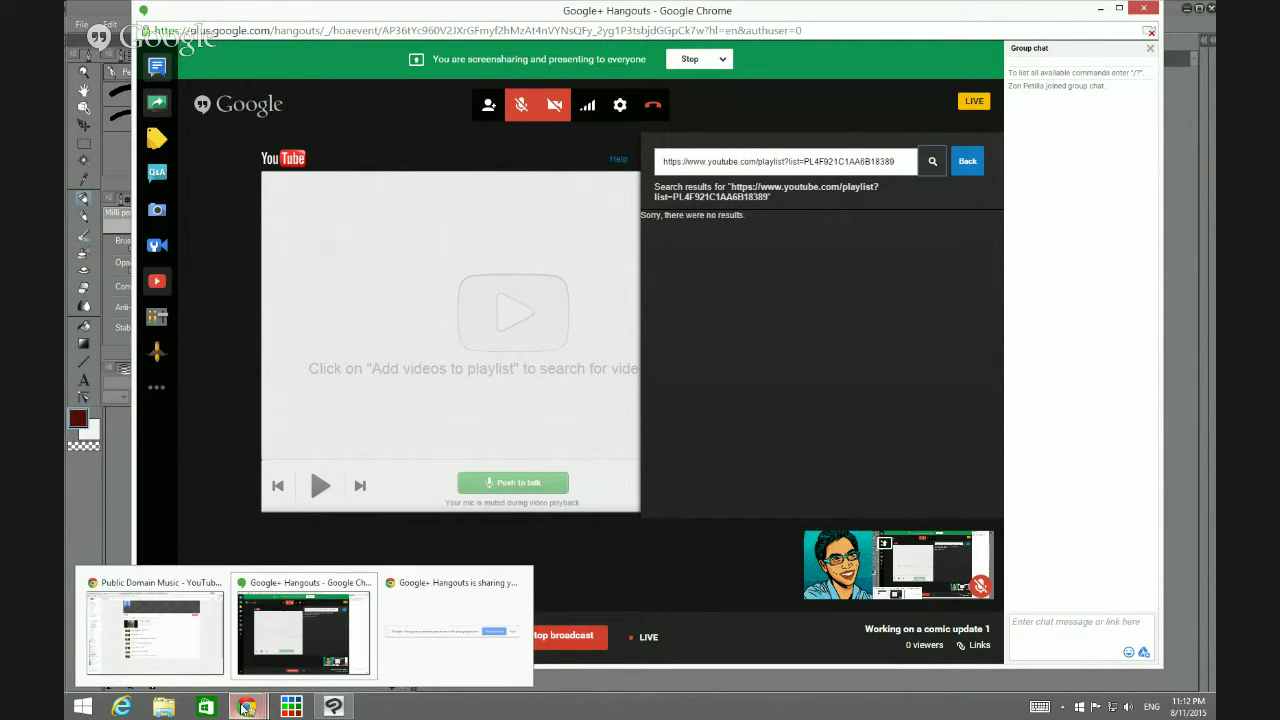
pyautogui.click(333, 706)
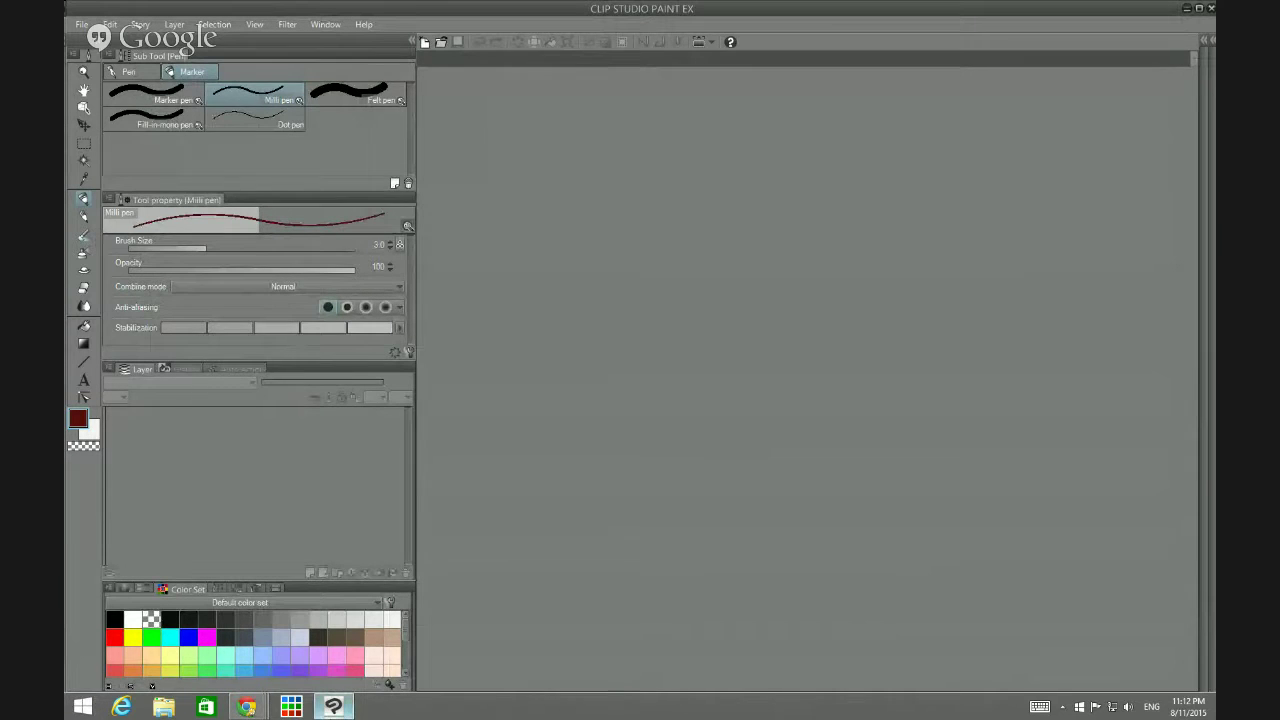
pyautogui.moveTo(340, 706)
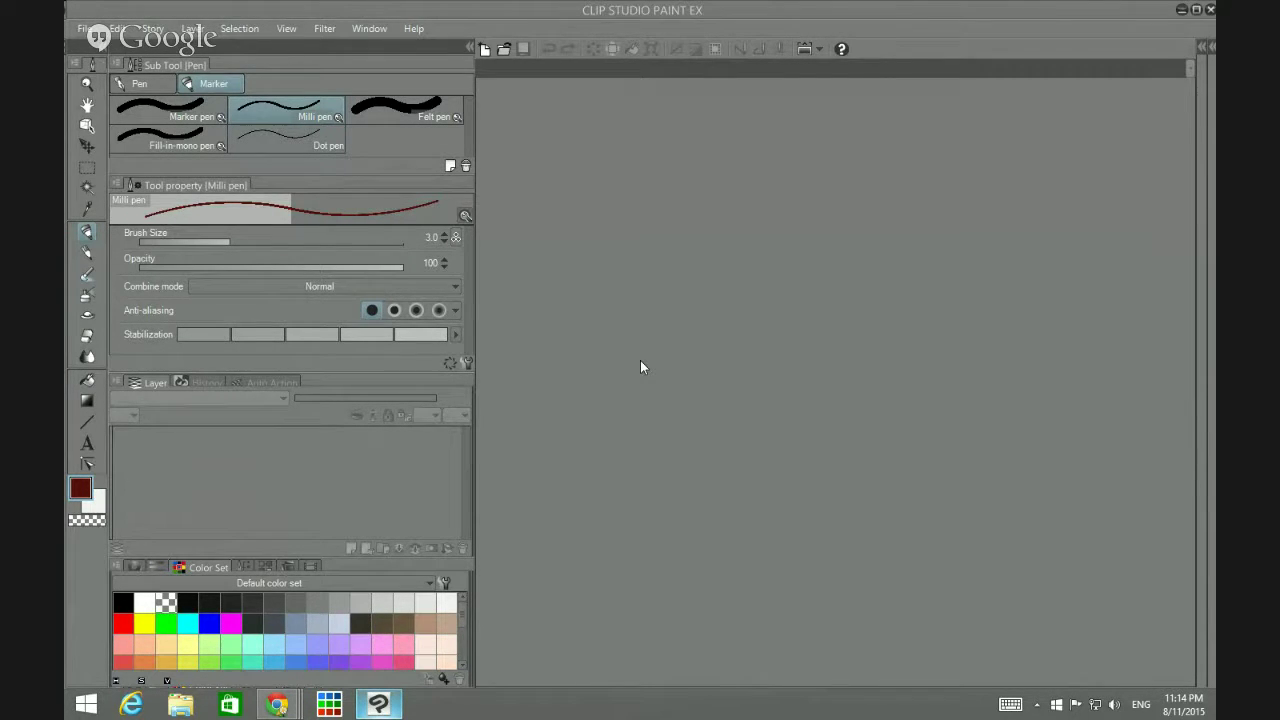
# Step: Open and close the File menu, then switch to Chrome's Google+ Hangouts window
pyautogui.click(79, 32)
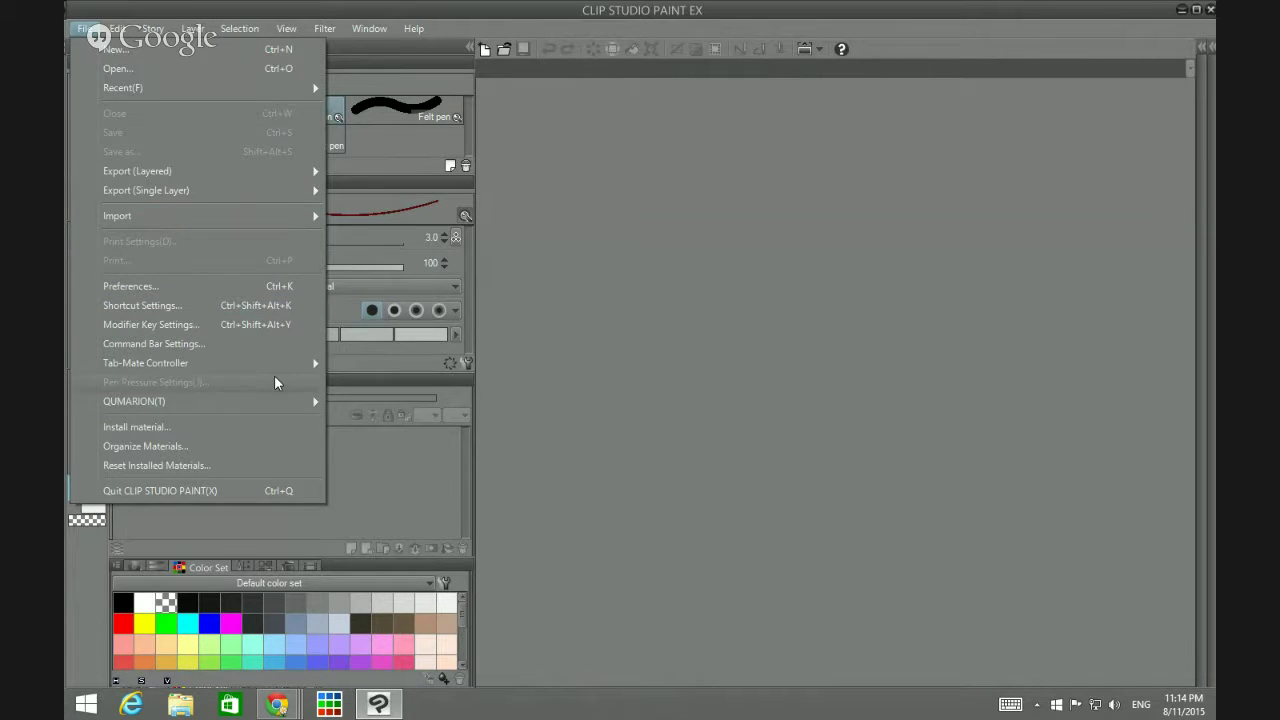
pyautogui.moveTo(275, 410)
pyautogui.click(285, 705)
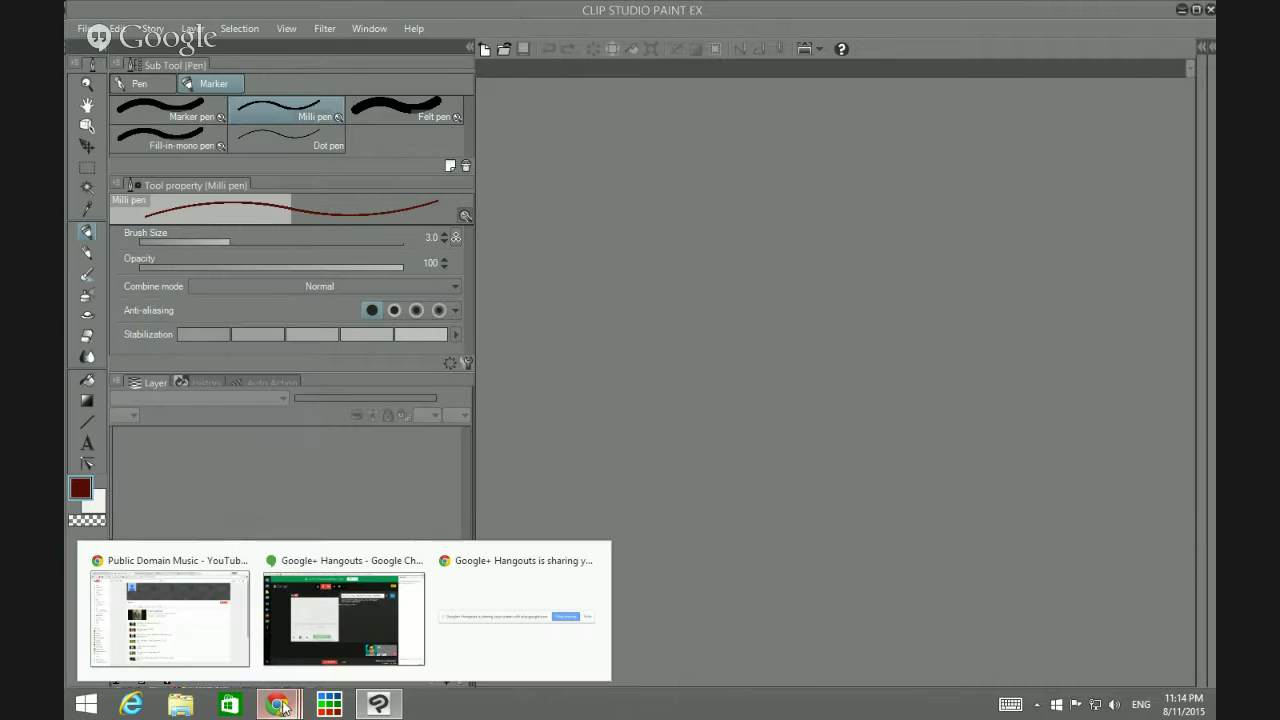
pyautogui.moveTo(262, 633)
pyautogui.click(372, 632)
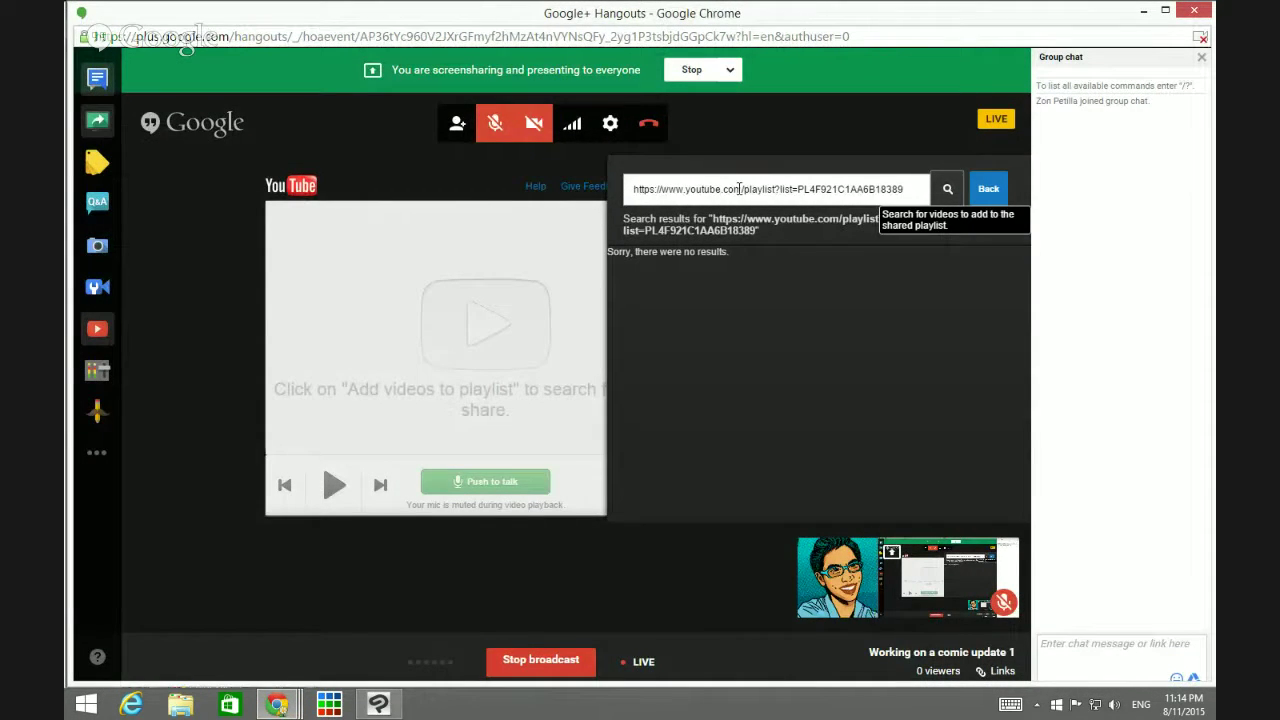
# Step: Select the hangout's permanent link, then switch to the Cartoonists in Korea group page
pyautogui.click(97, 84)
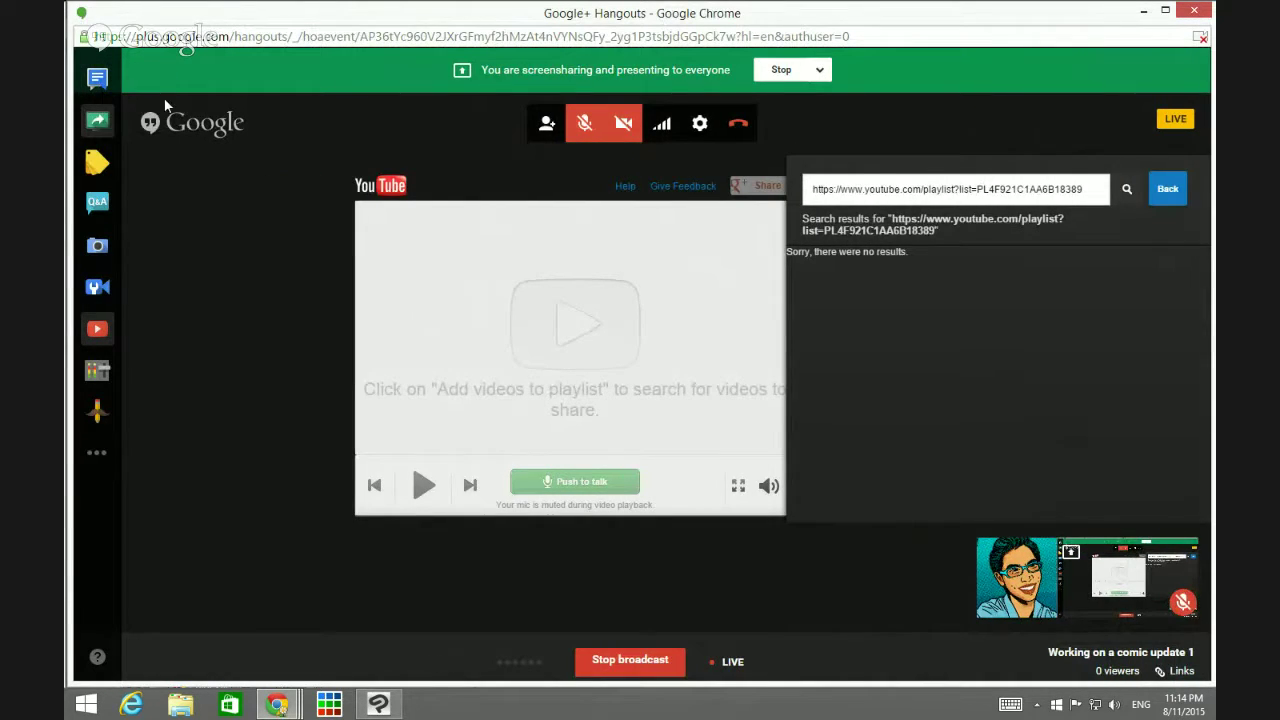
pyautogui.click(547, 123)
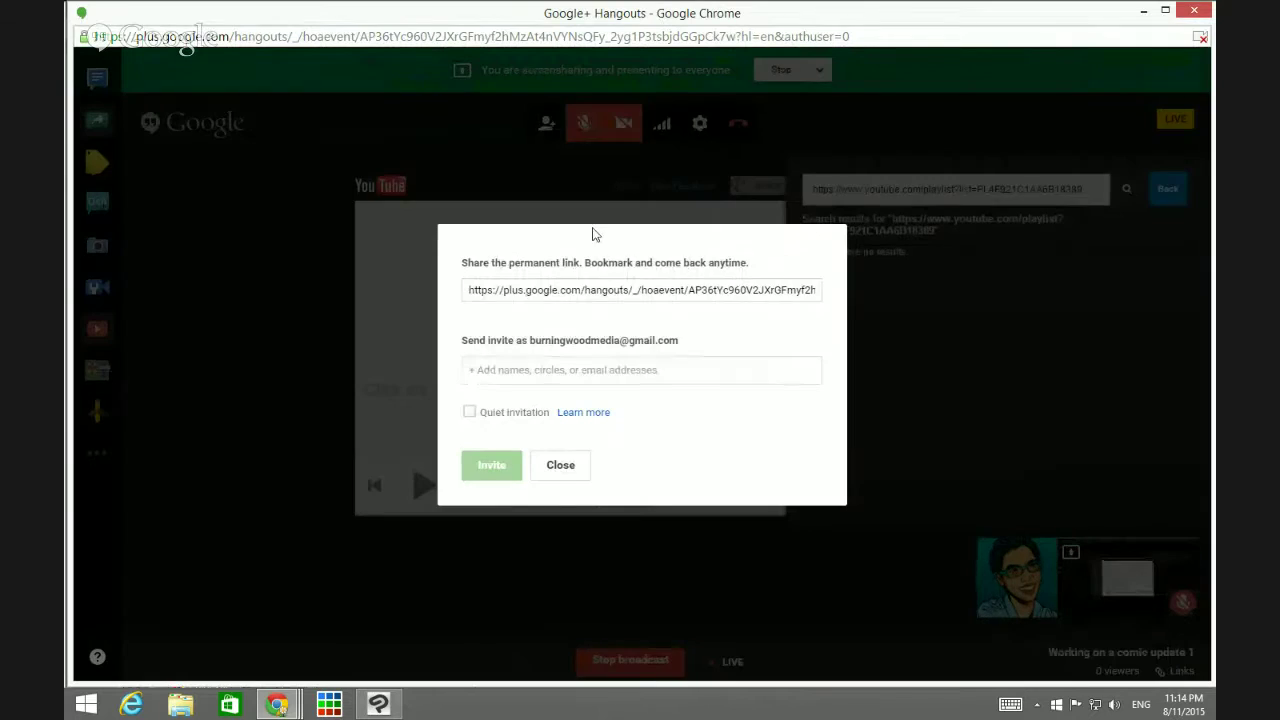
pyautogui.click(596, 289)
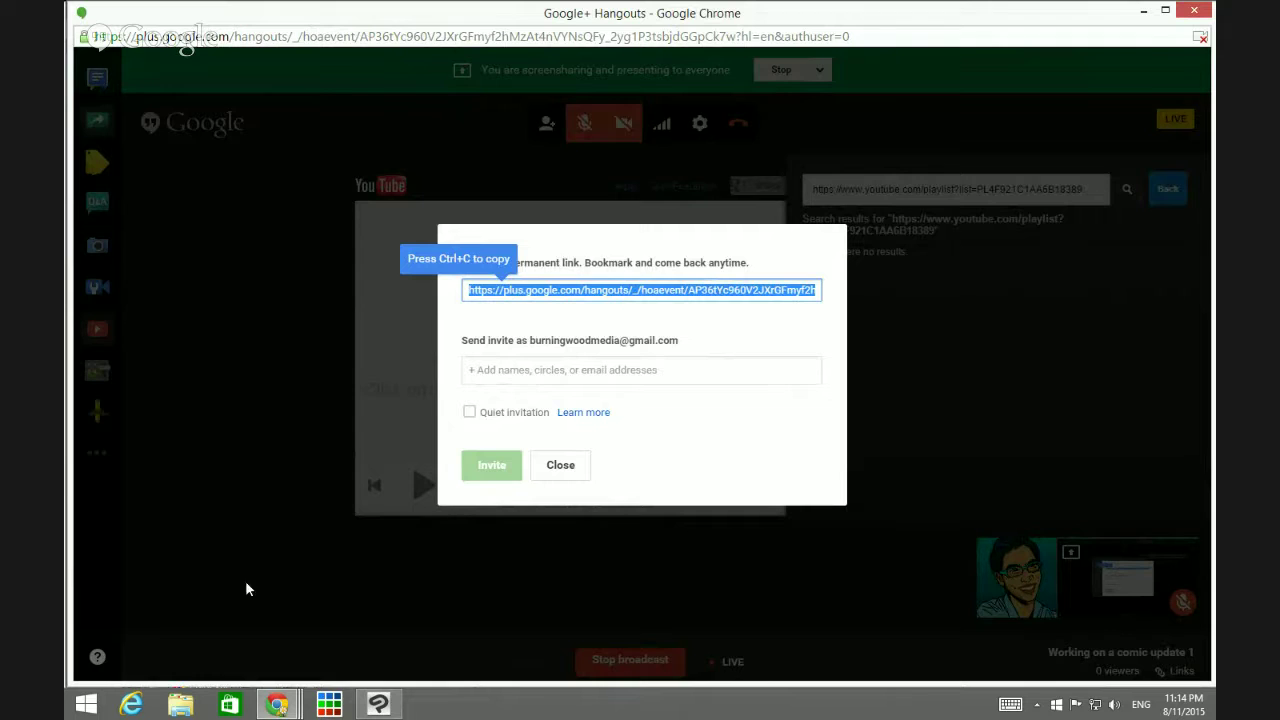
pyautogui.click(278, 704)
pyautogui.click(170, 612)
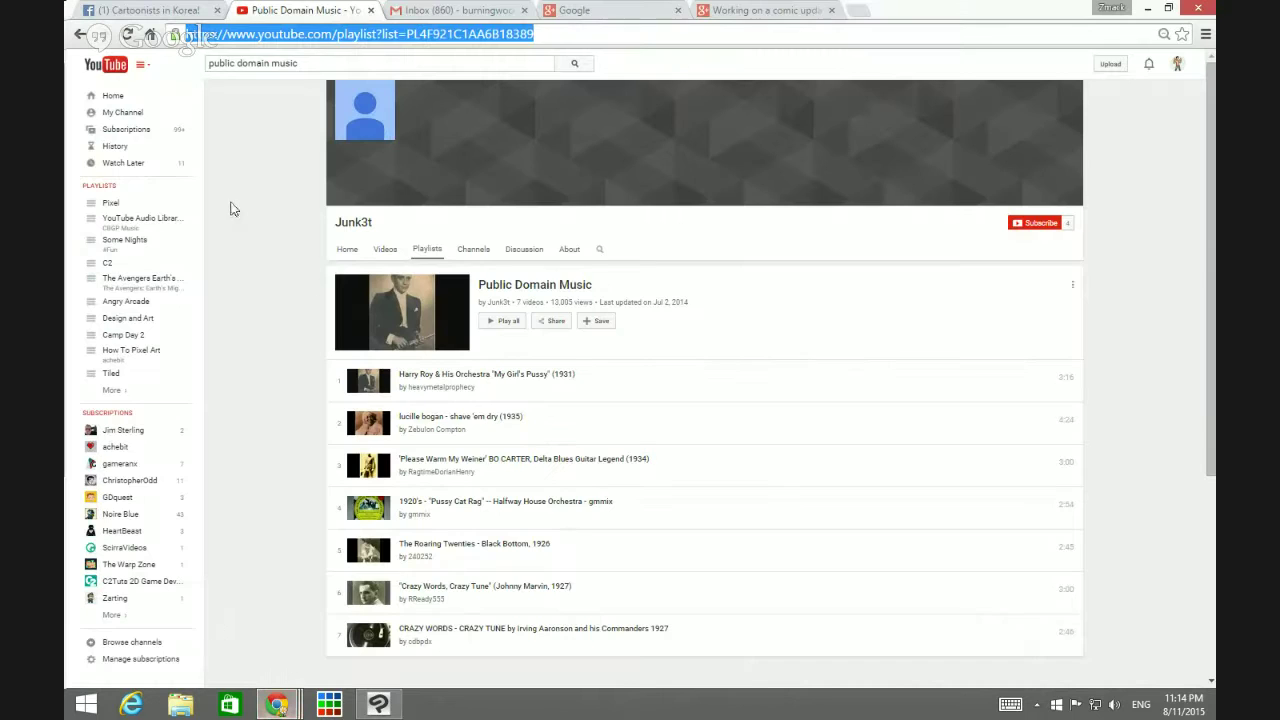
pyautogui.click(176, 8)
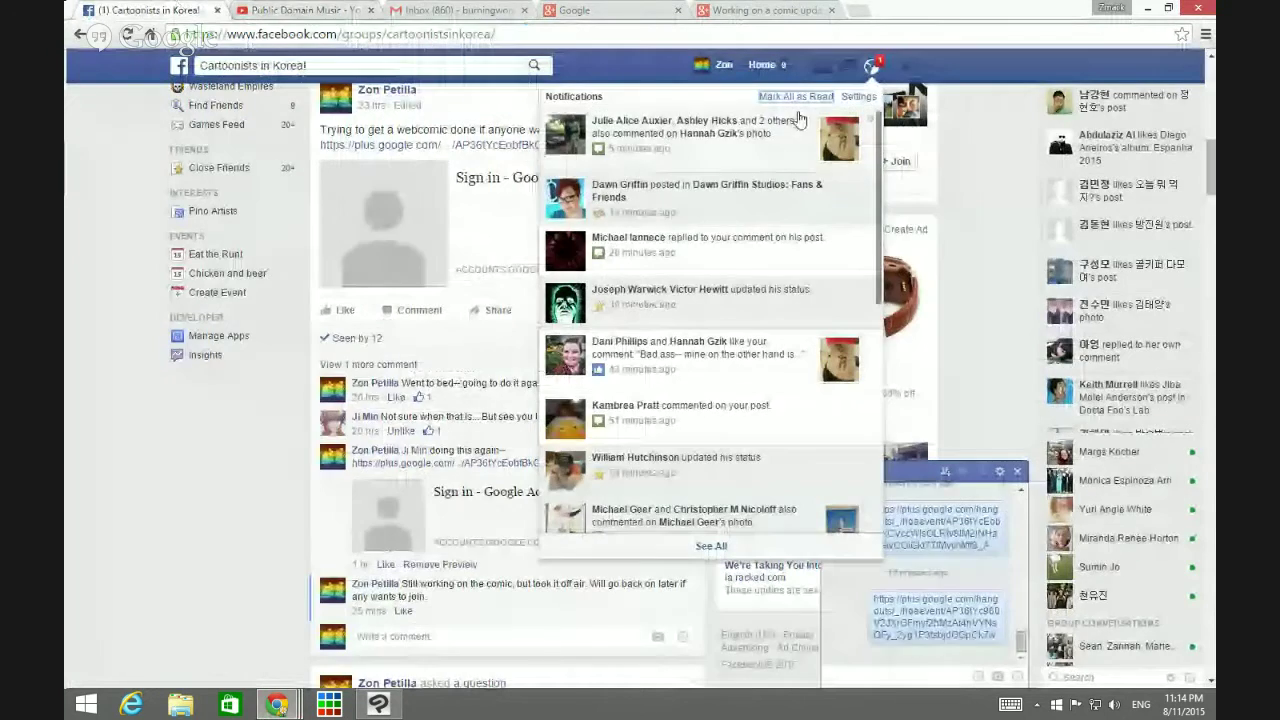
# Step: Post a comment 'Back on--' plus the pasted hangout link under the group's webcomic post
pyautogui.click(873, 67)
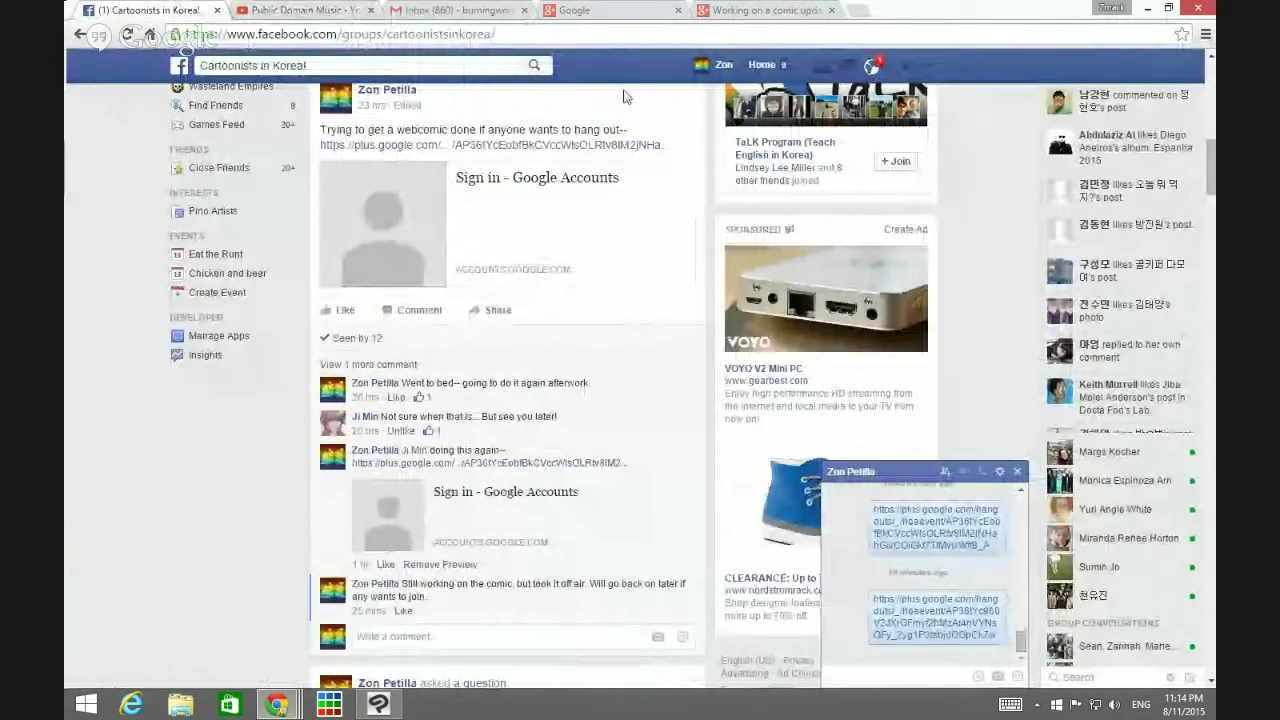
pyautogui.scroll(5, 230, 190)
pyautogui.scroll(4, 230, 193)
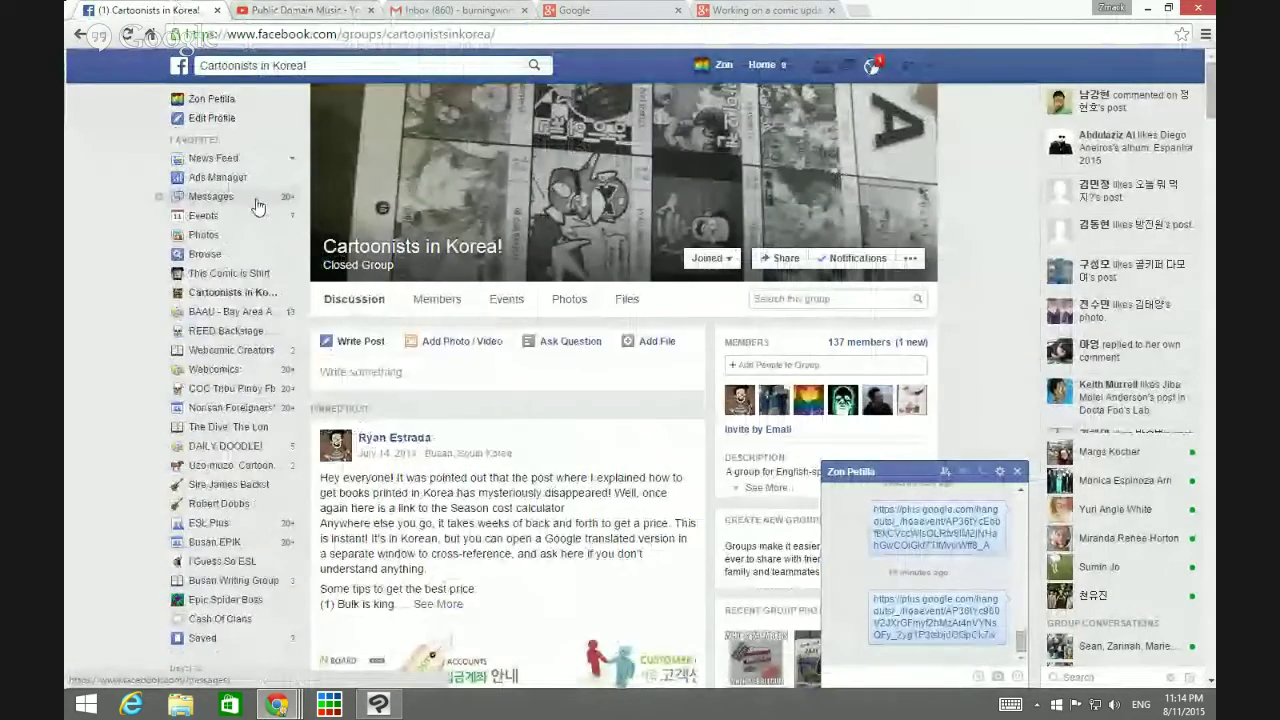
pyautogui.click(228, 294)
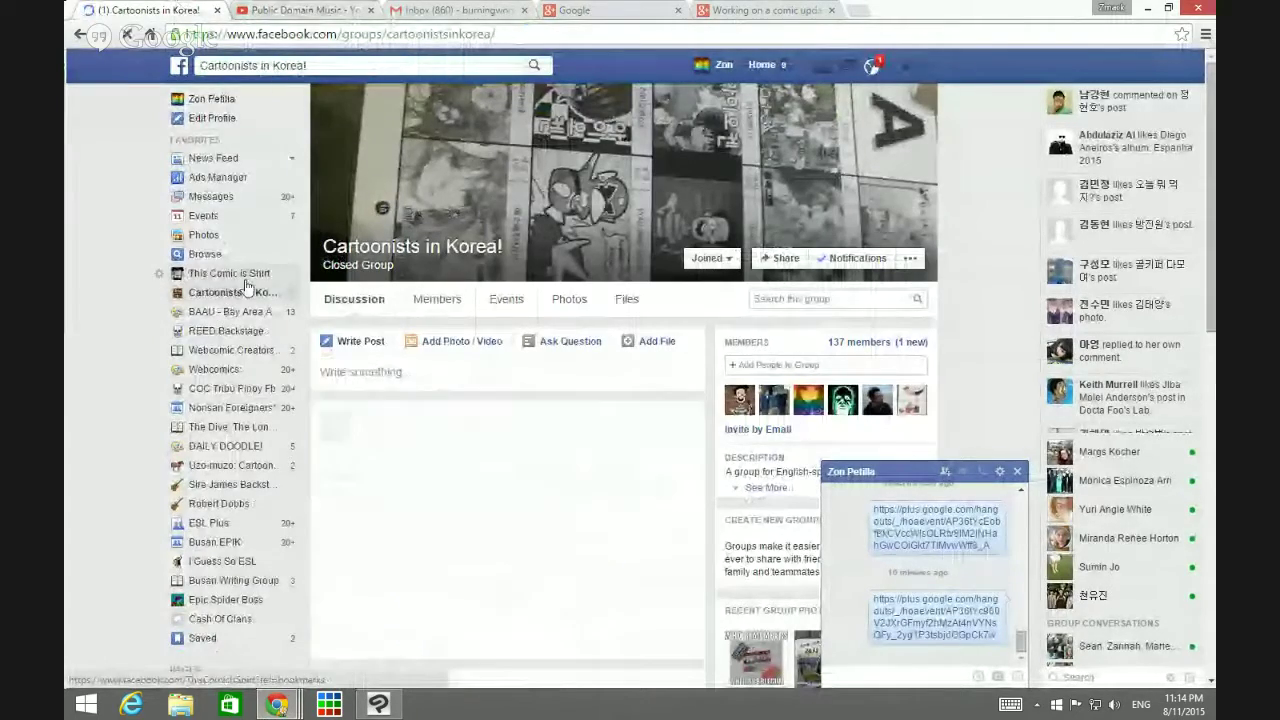
pyautogui.scroll(-6, 474, 461)
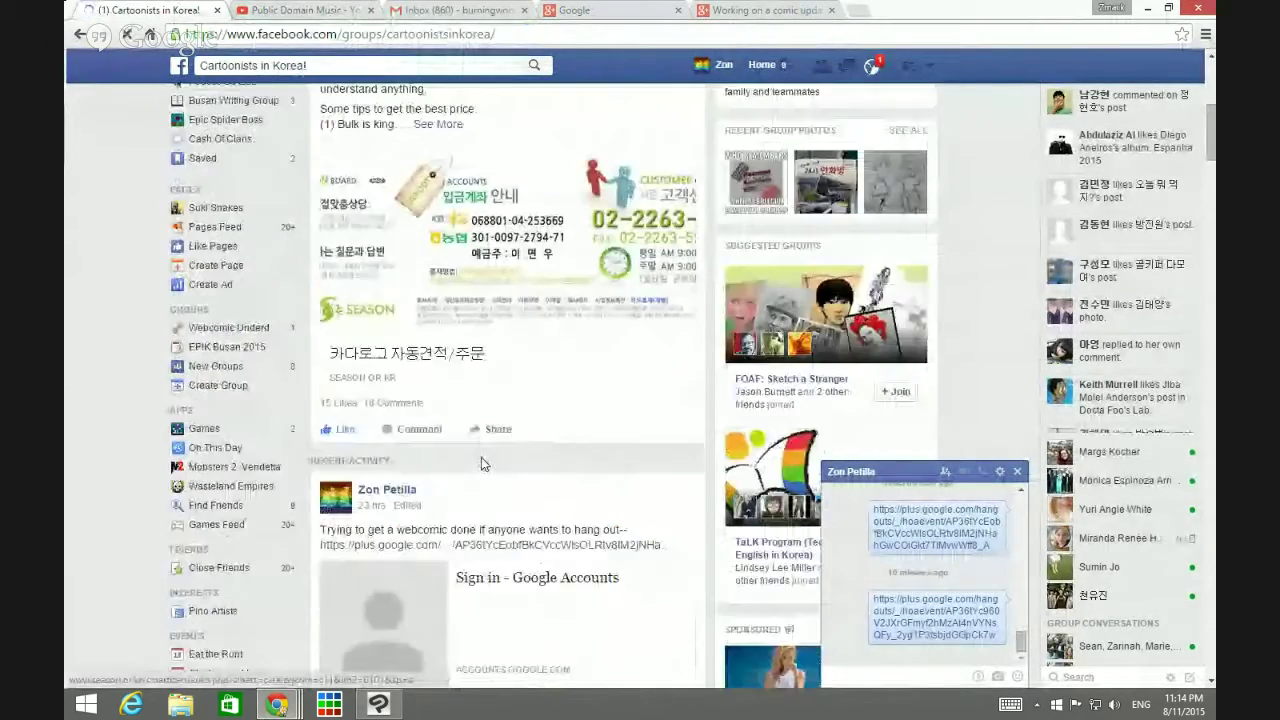
pyautogui.scroll(-2, 484, 449)
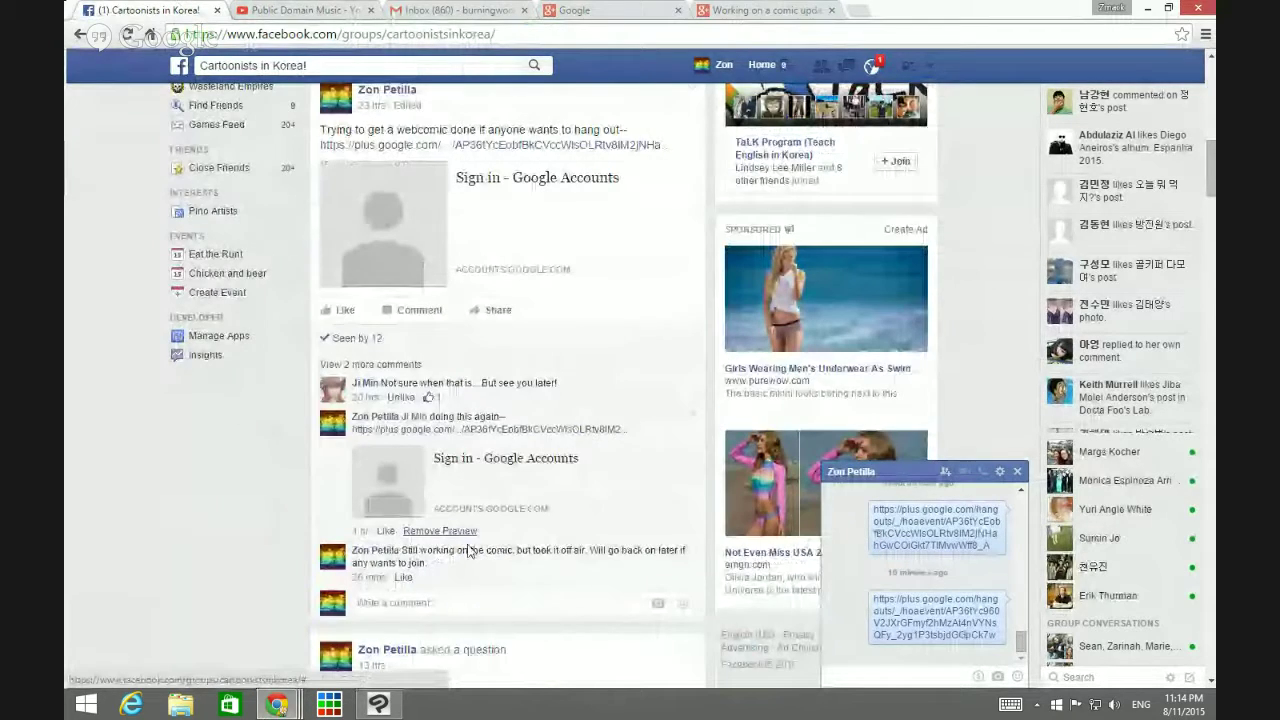
pyautogui.write('Back')
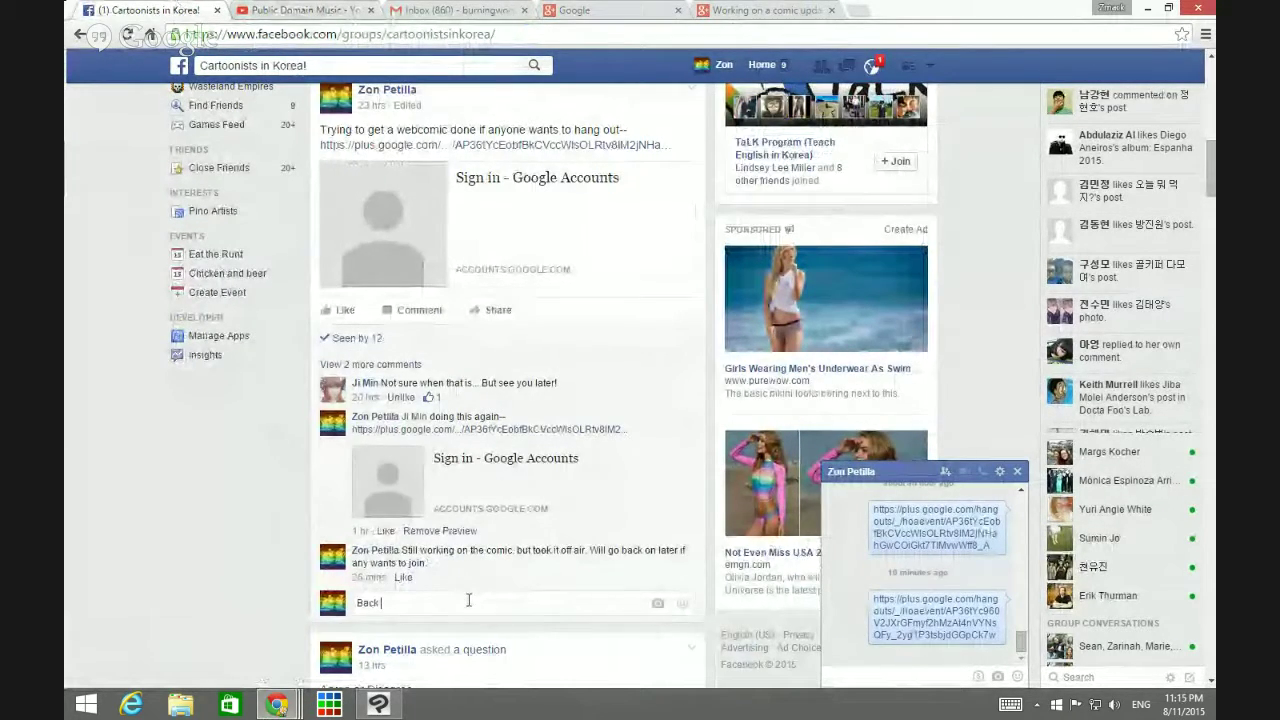
pyautogui.write(' on--')
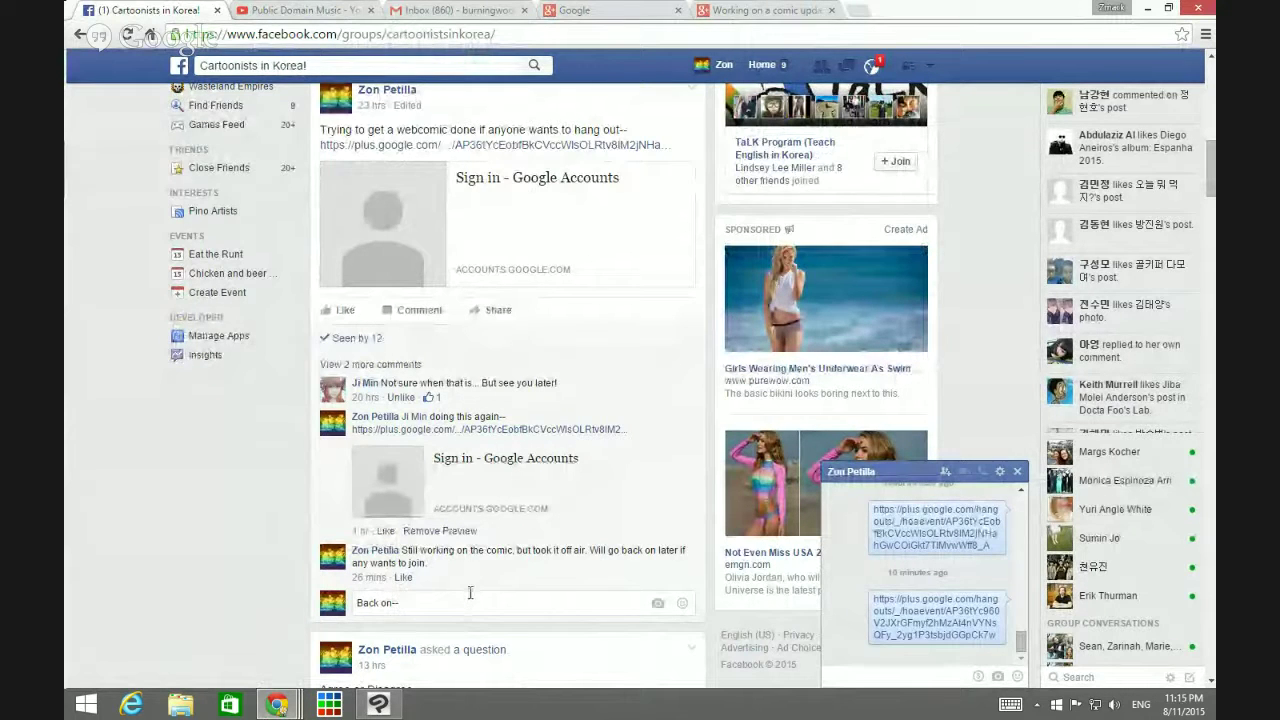
pyautogui.write('https://plus.google.com/hangouts/_/hoaevent/AP36tYc960V2JXrGFmyf2hMzAt4nVYNsQFy_2yg1P3tsbjdGGpCk7w')
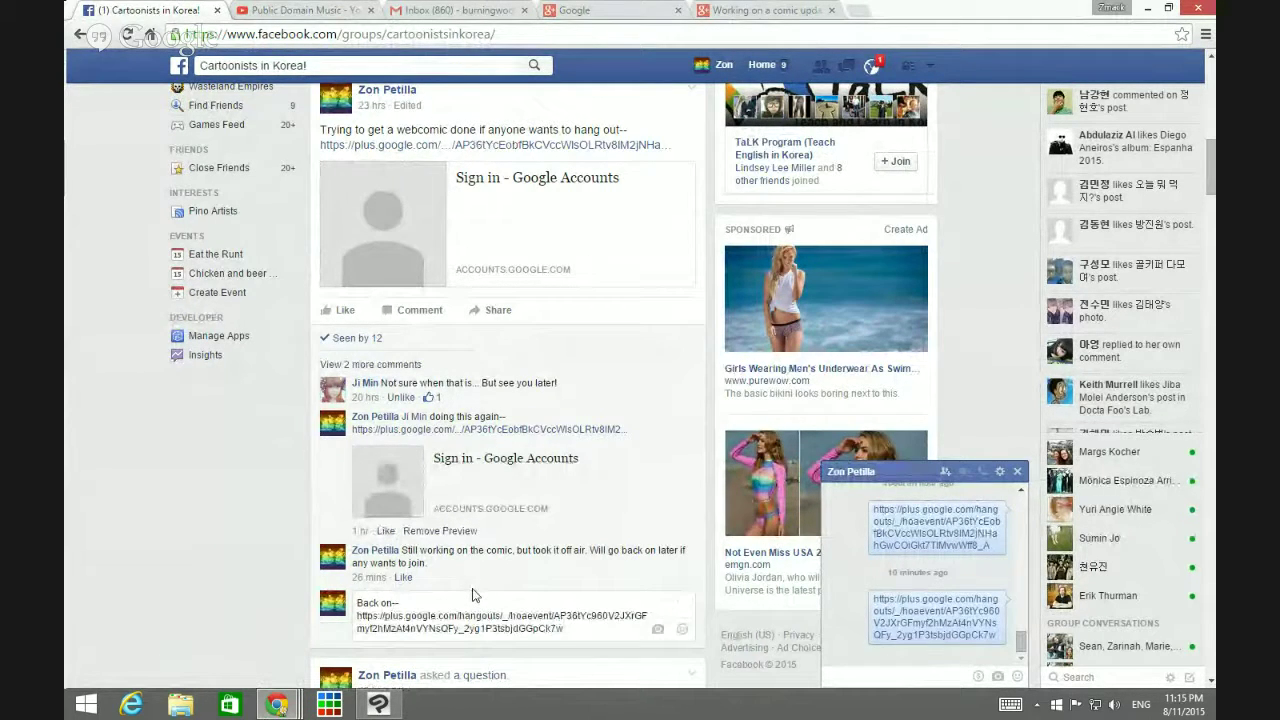
pyautogui.press('Return')
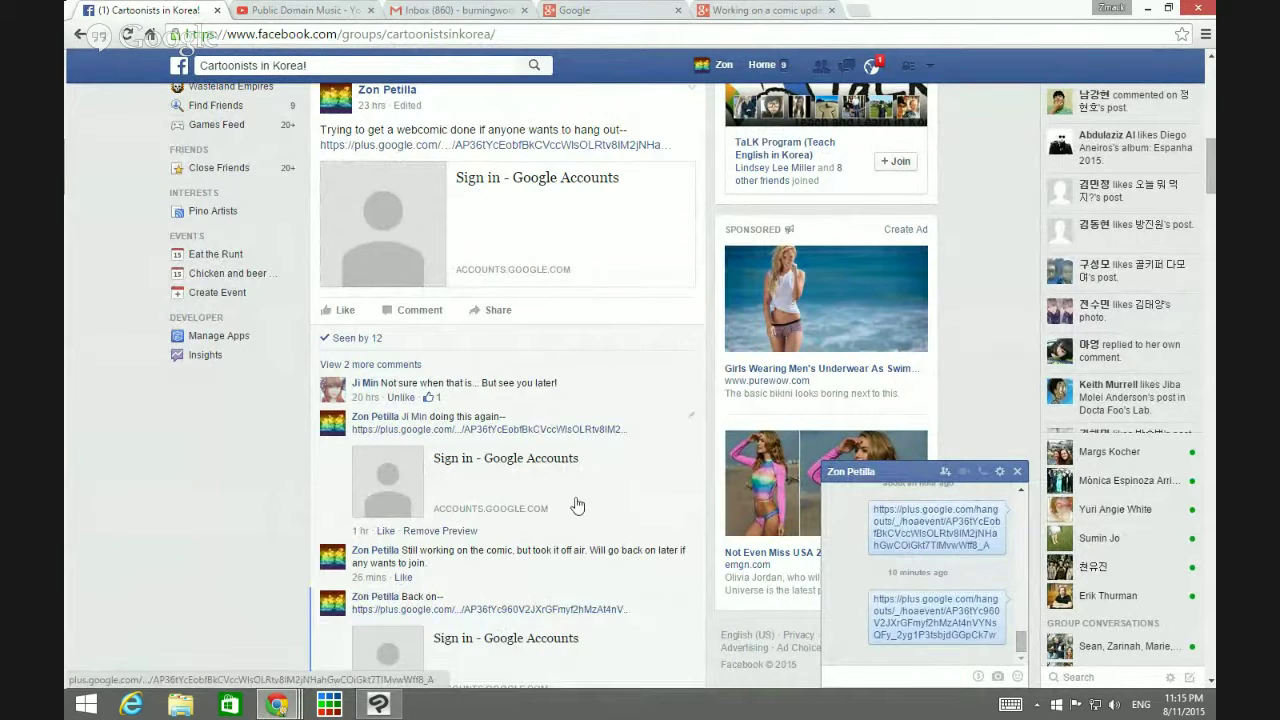
# Step: Check the 'Working on a comic update 1' event page, then return to Clip Studio Paint
pyautogui.click(722, 10)
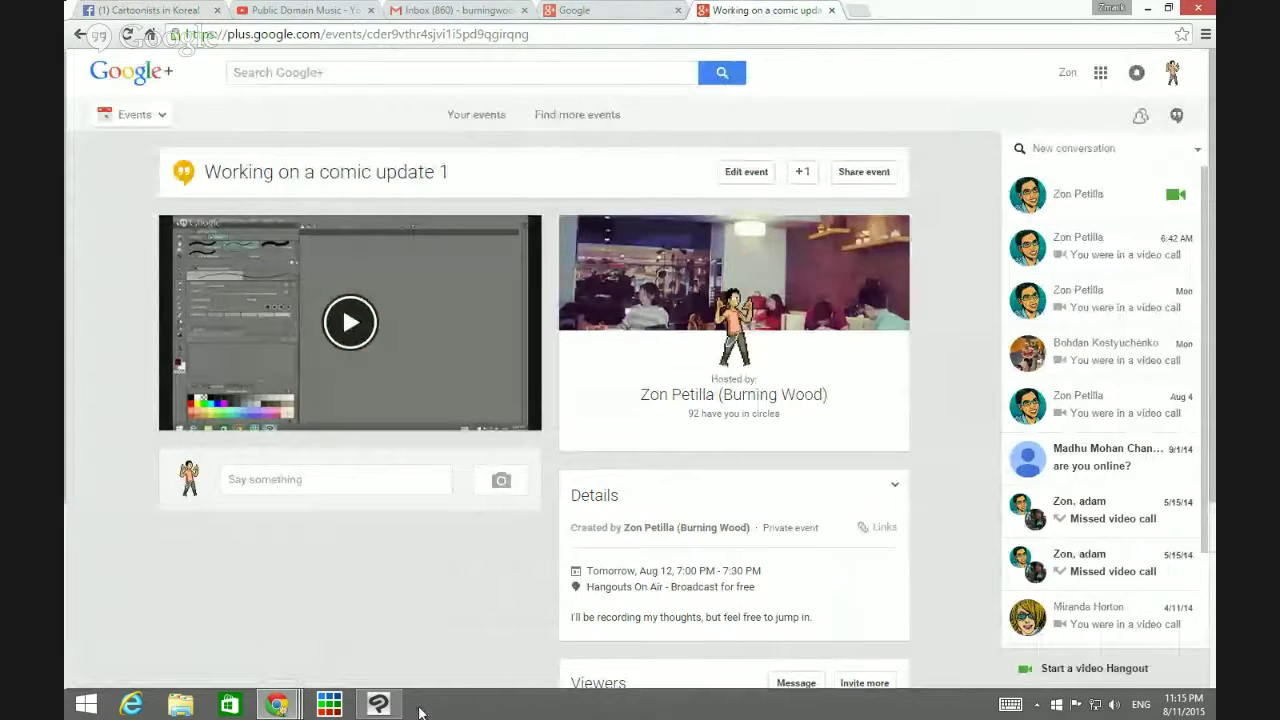
pyautogui.click(378, 704)
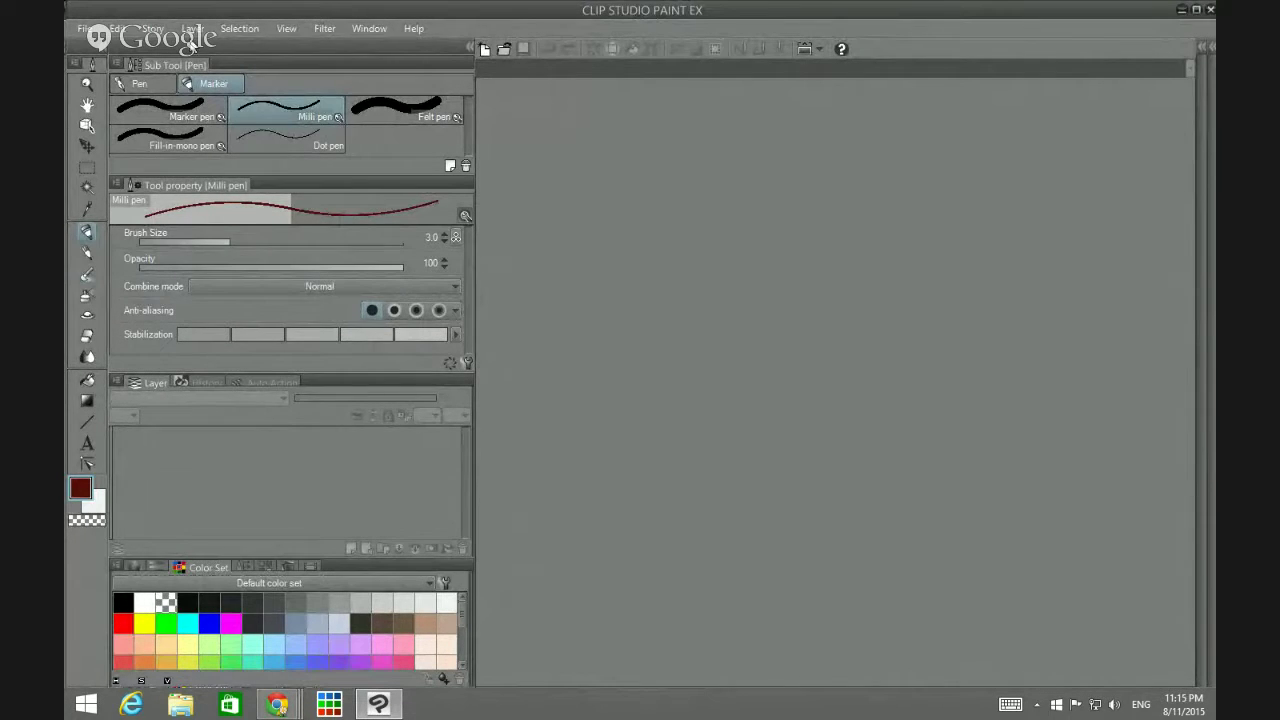
# Step: Browse the Selection, Layer, Story and Edit menus, ending on the File > Recent submenu
pyautogui.click(226, 29)
pyautogui.moveTo(188, 32)
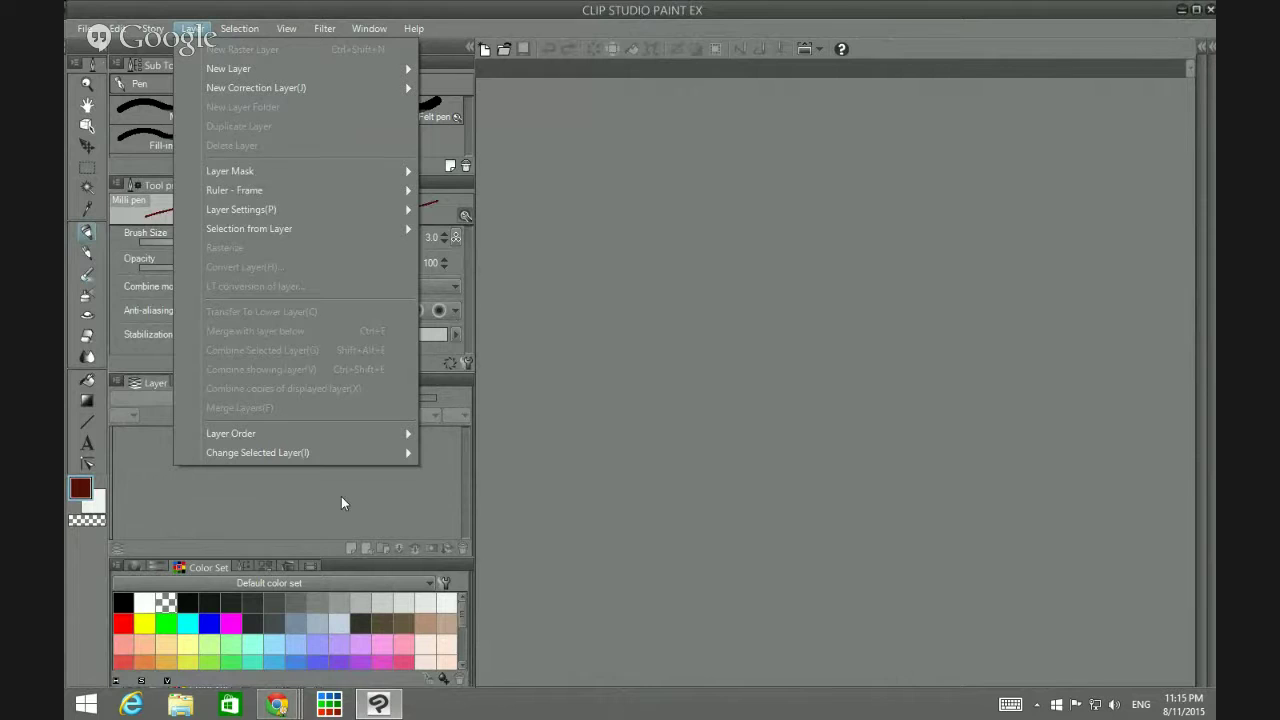
pyautogui.moveTo(145, 32)
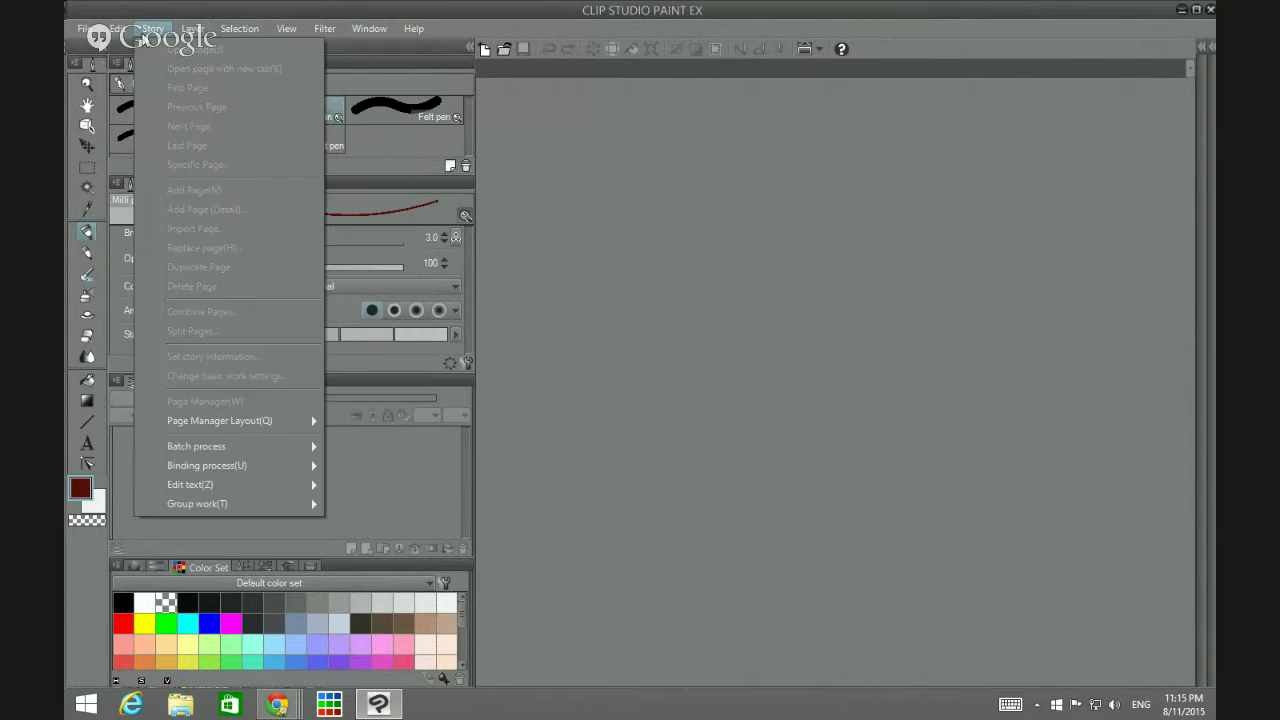
pyautogui.moveTo(230, 32)
pyautogui.moveTo(118, 30)
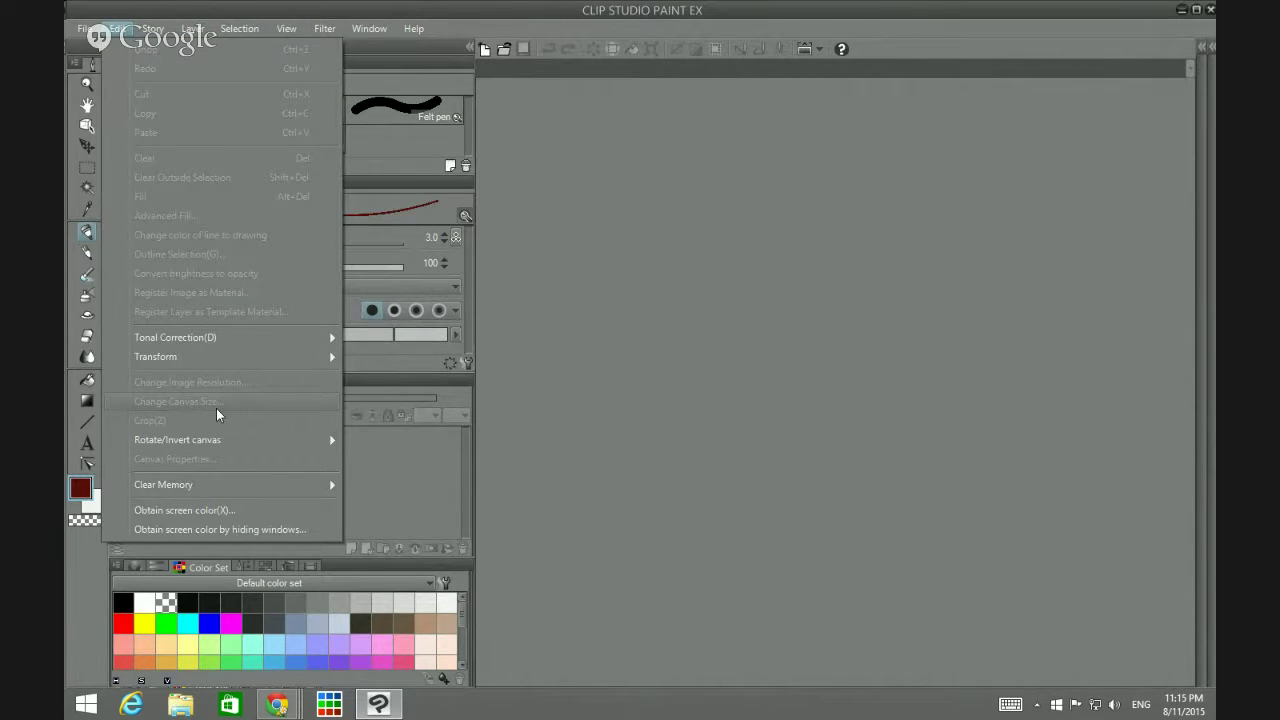
pyautogui.moveTo(185, 36)
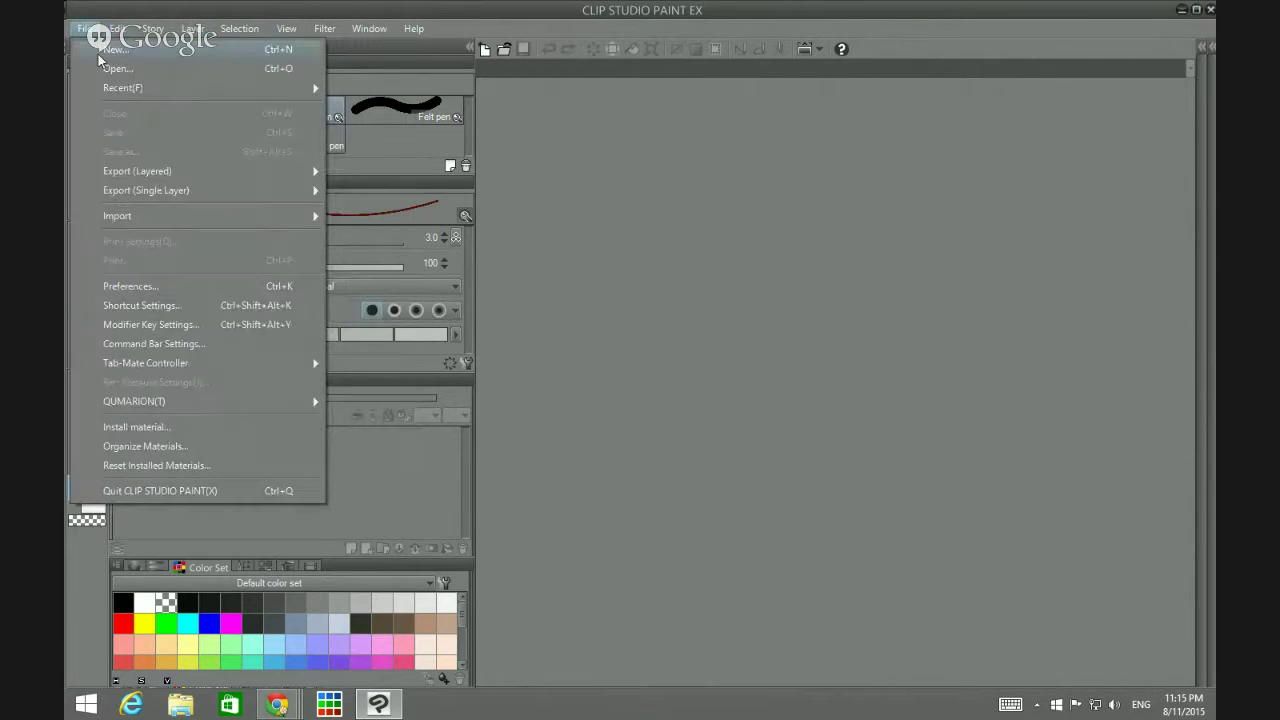
# Step: Open Cash of Clans DF 4 P TempB from recent files and show the page's left edge
pyautogui.moveTo(172, 95)
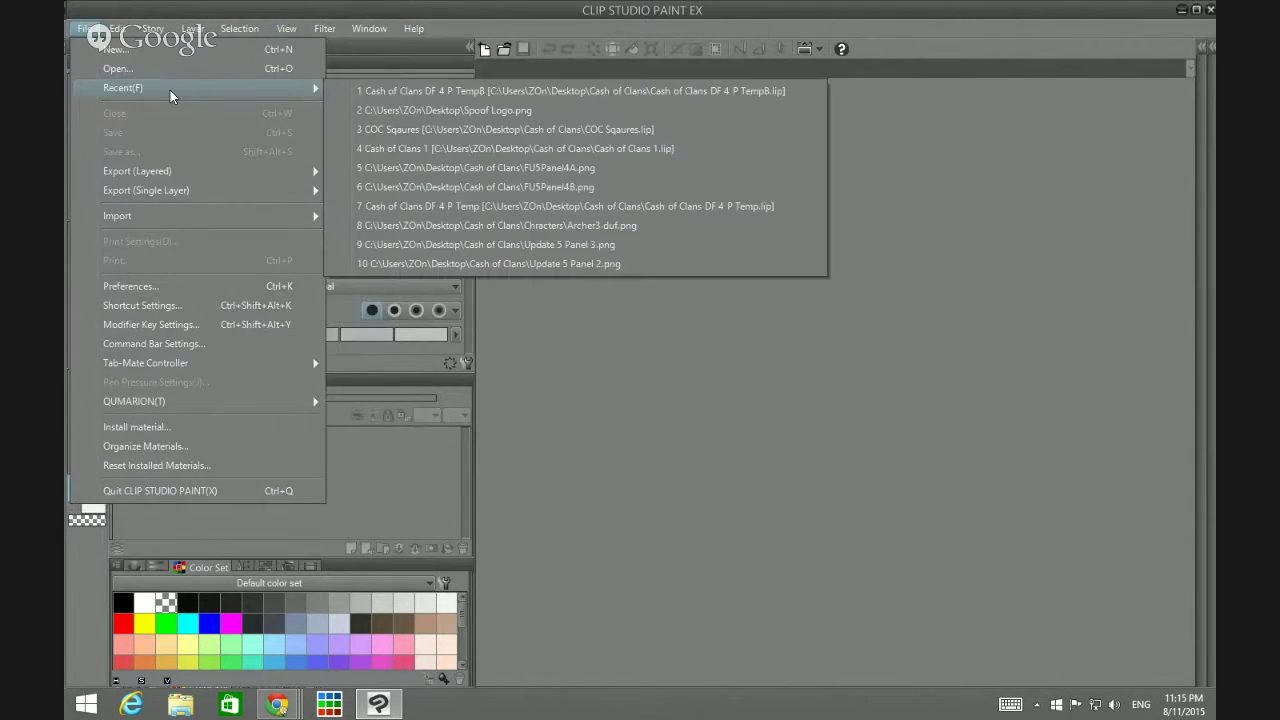
pyautogui.click(366, 100)
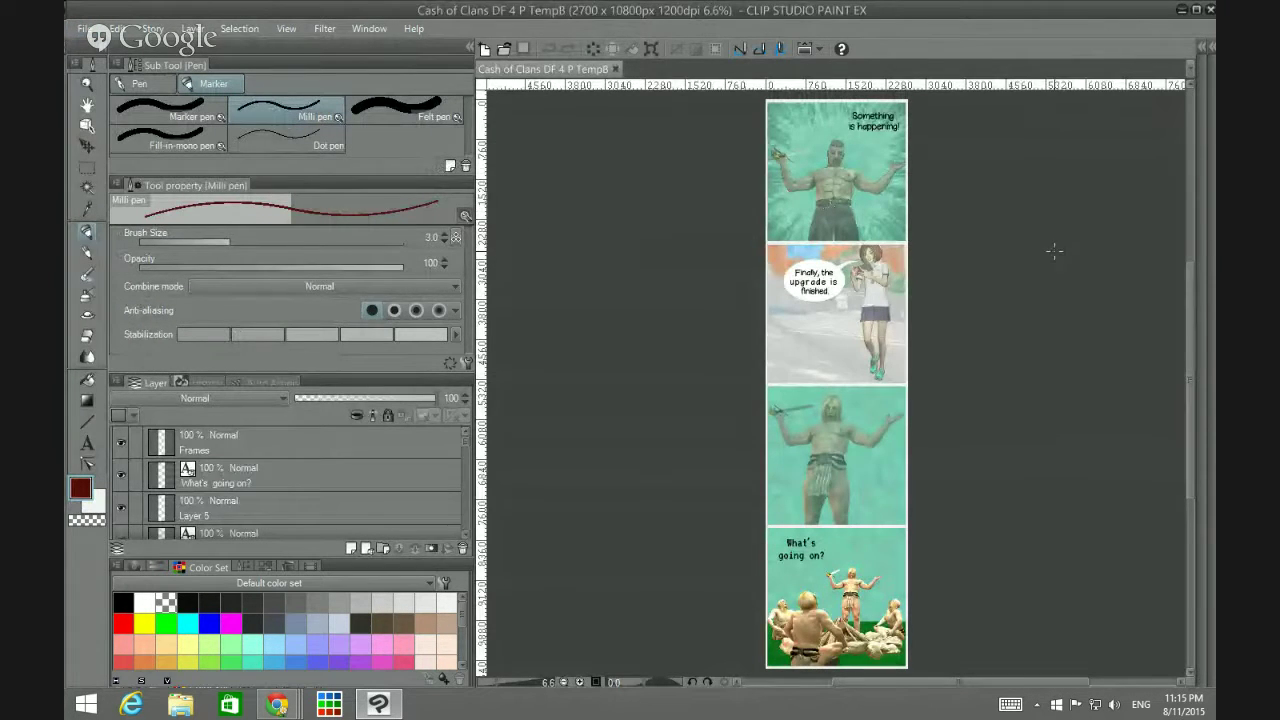
pyautogui.scroll(1, 976, 282)
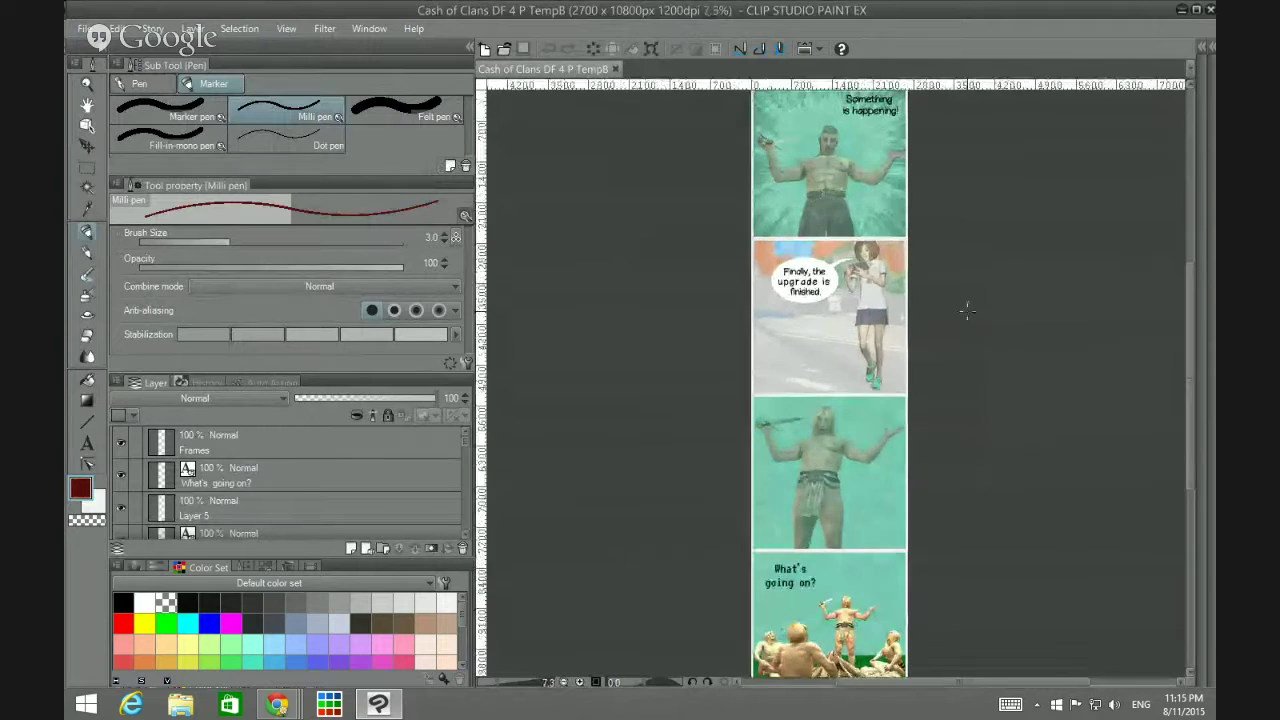
pyautogui.scroll(6, 967, 311)
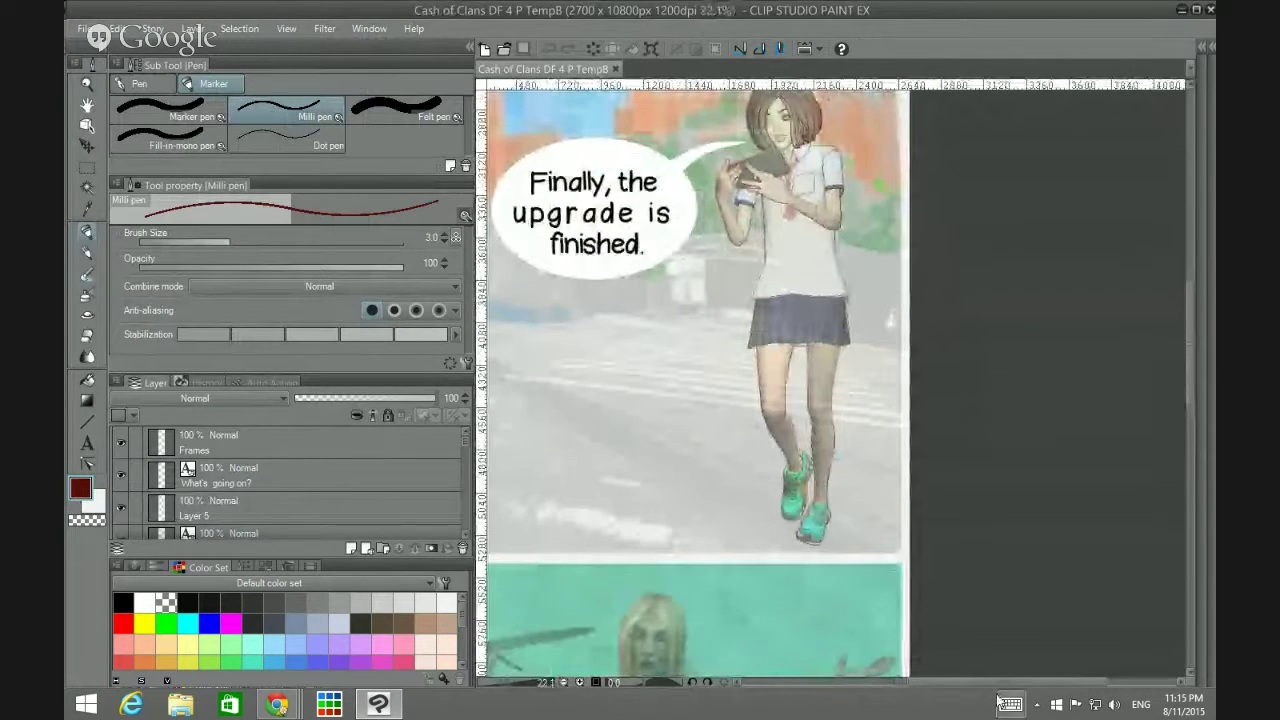
pyautogui.moveTo(1000, 681); pyautogui.dragTo(975, 681)
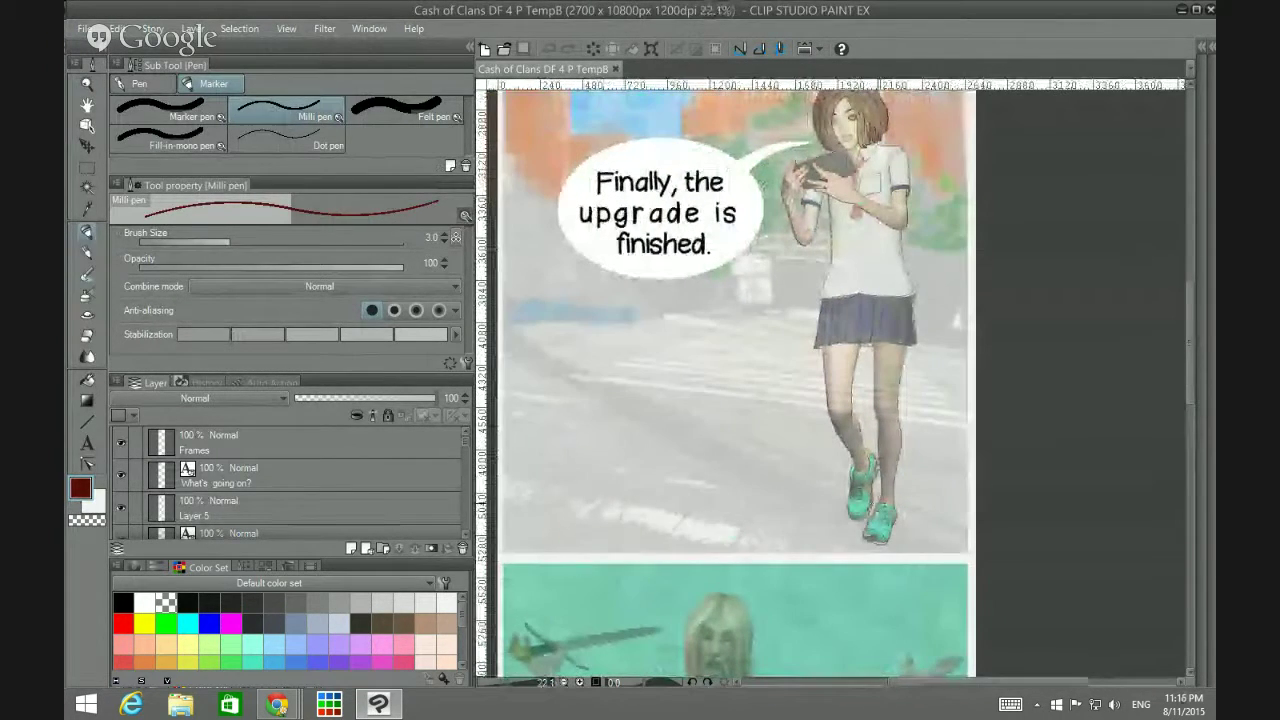
# Step: Scroll down the page to the sword-wielding warrior panel below 'Something is happening!'
pyautogui.scroll(2, 880, 490)
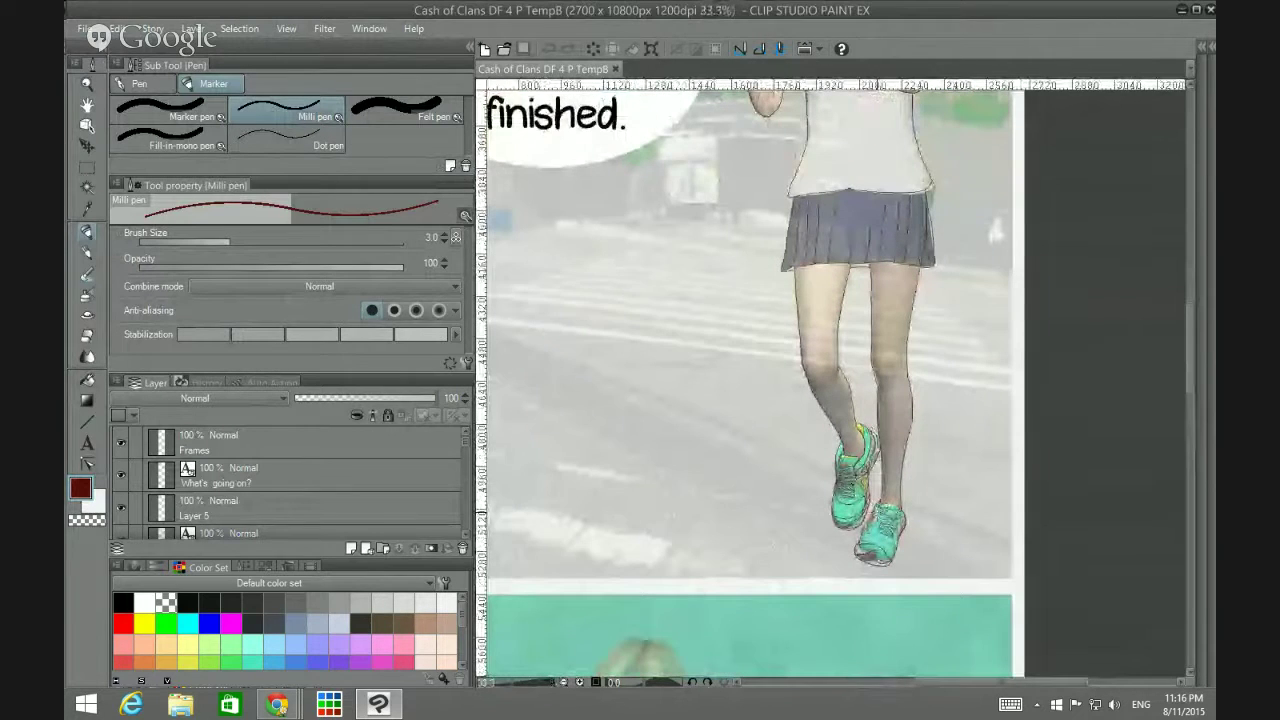
pyautogui.scroll(-2, 880, 490)
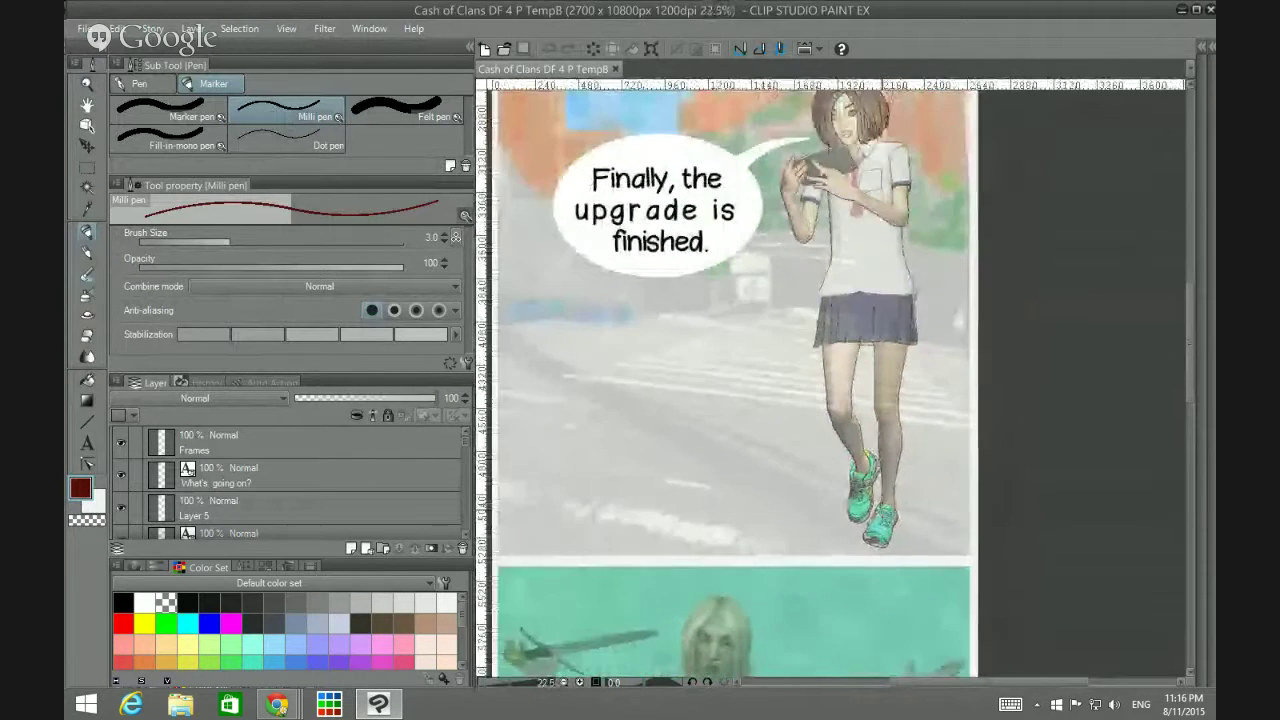
pyautogui.scroll(-1, 758, 366)
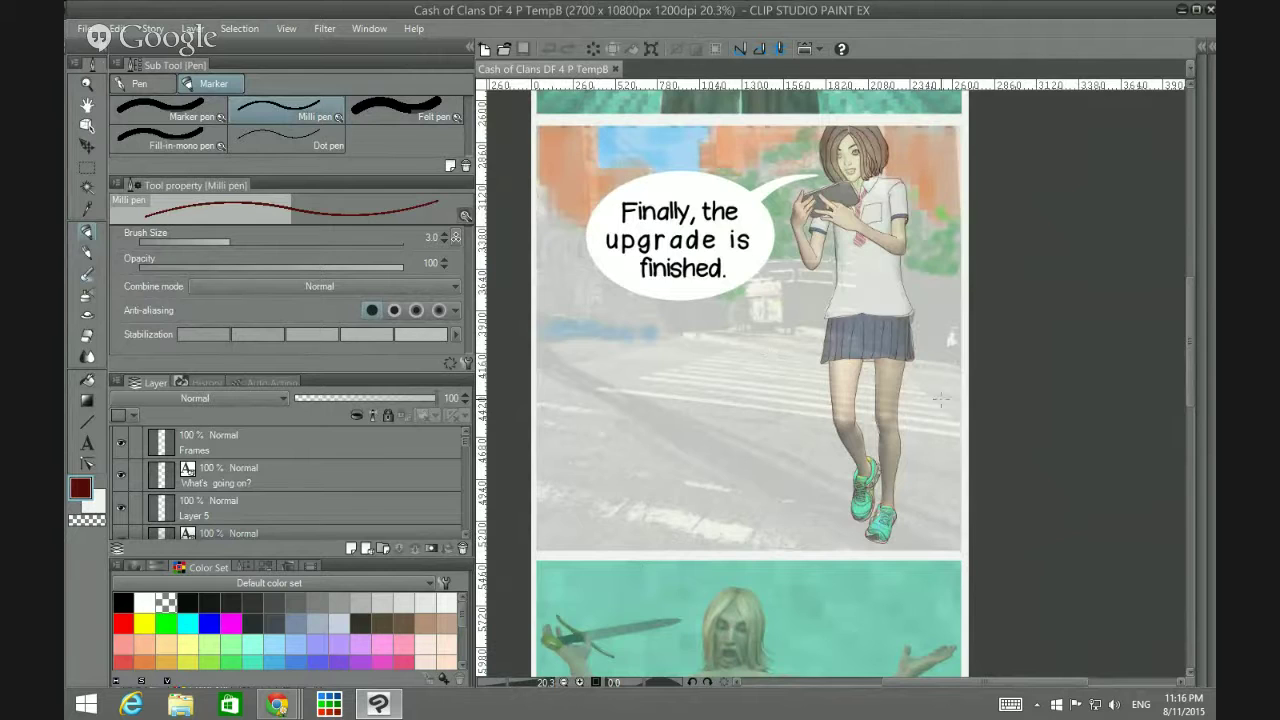
pyautogui.scroll(1, 940, 400)
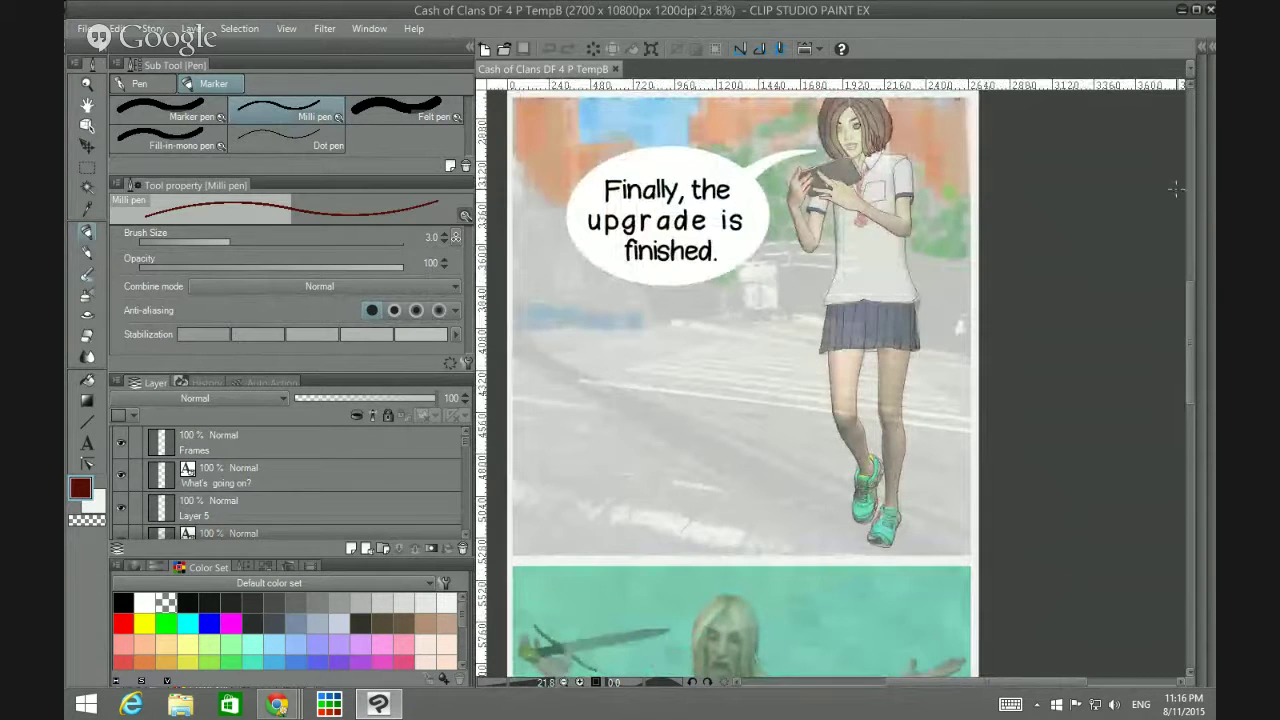
pyautogui.moveTo(1191, 307); pyautogui.dragTo(1160, 200)
pyautogui.scroll(1, 1082, 299)
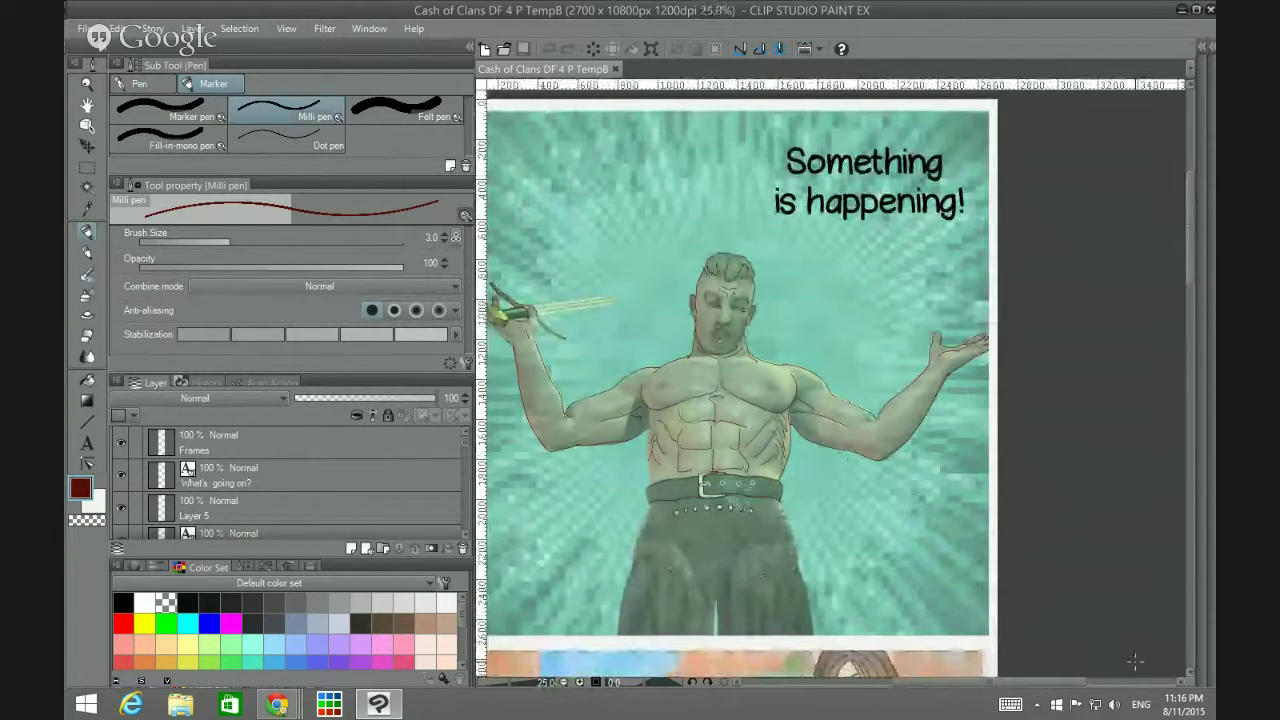
pyautogui.moveTo(1050, 688); pyautogui.dragTo(1040, 667)
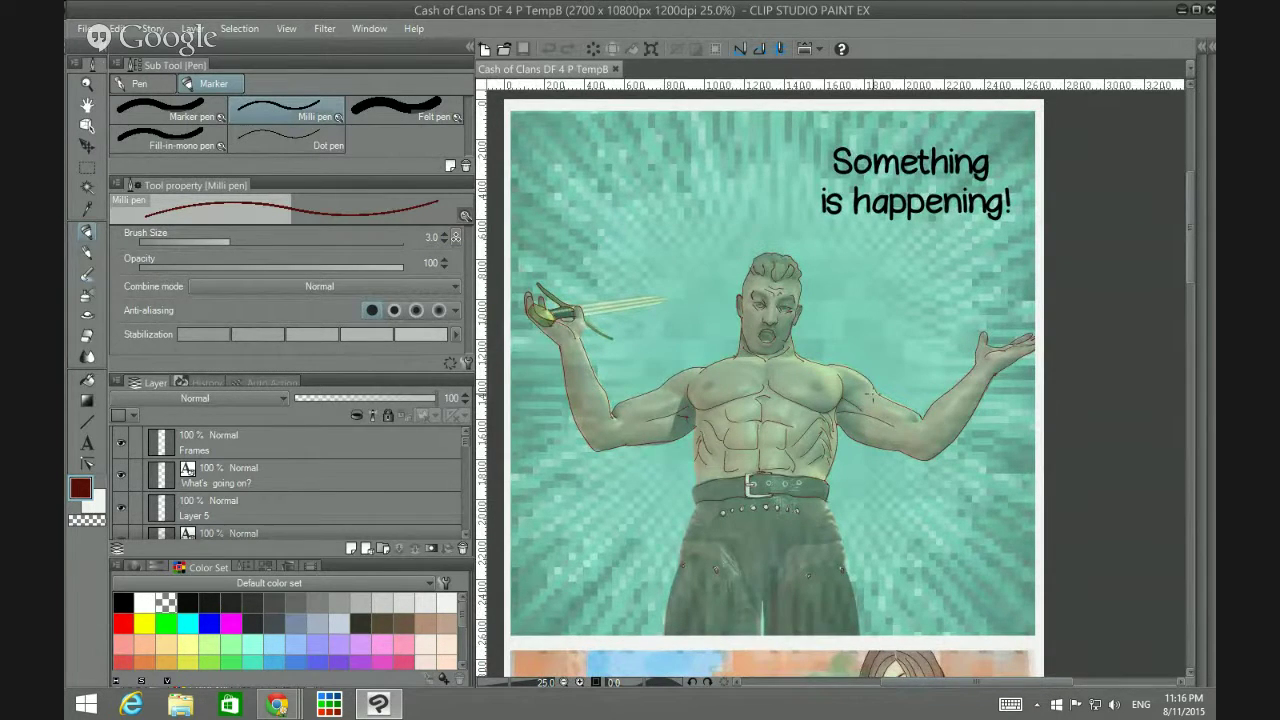
pyautogui.scroll(-1, 874, 392)
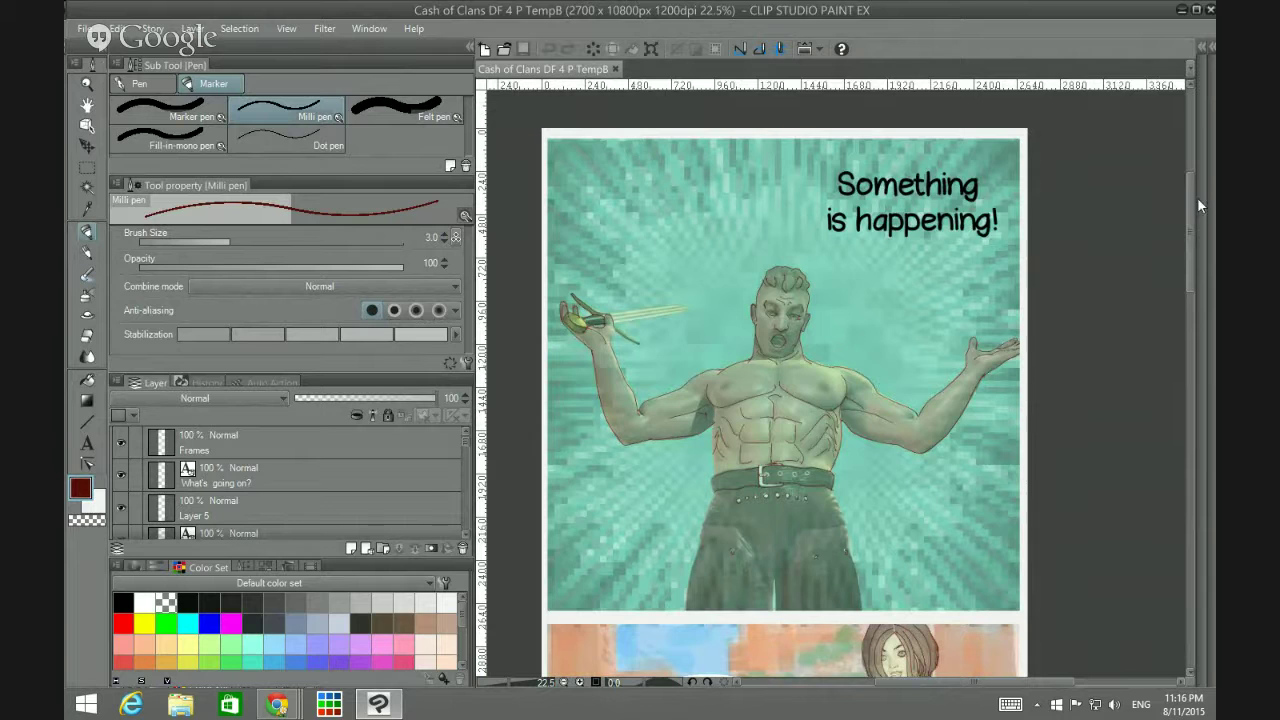
pyautogui.moveTo(1186, 205); pyautogui.dragTo(1185, 425)
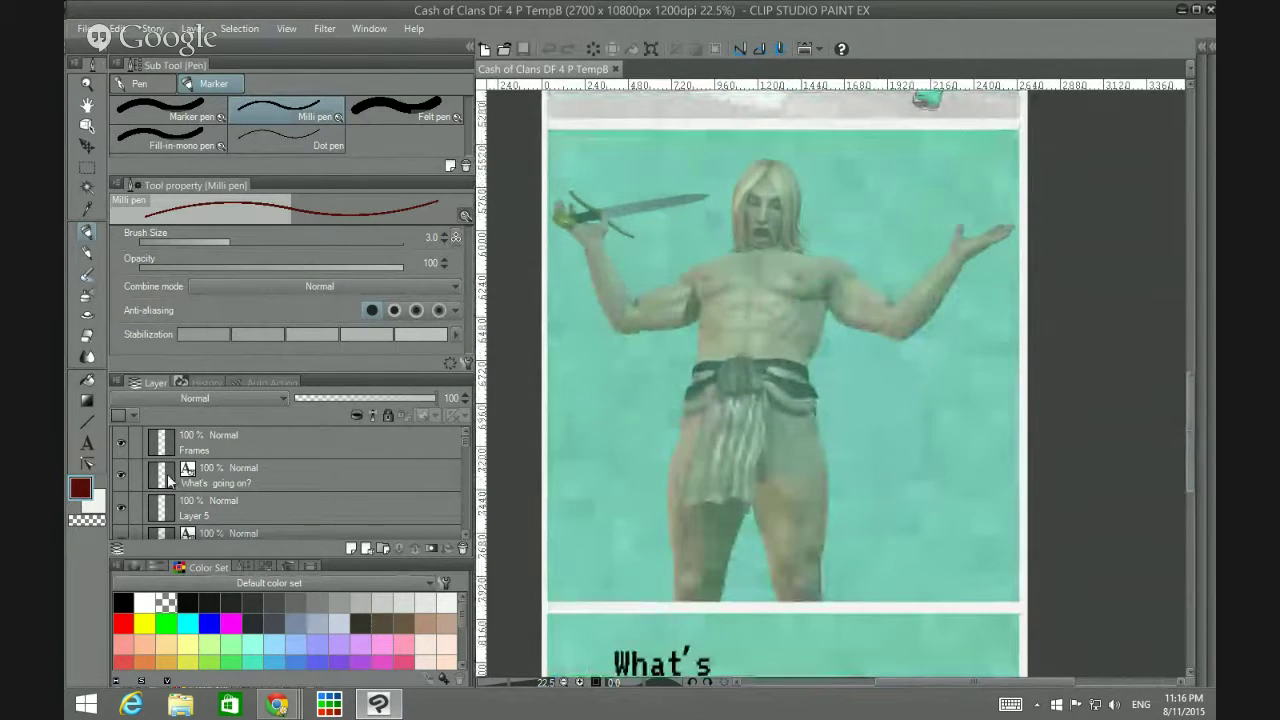
# Step: Turn on the Outline Vector layer to show the warrior's dark red outline
pyautogui.click(264, 475)
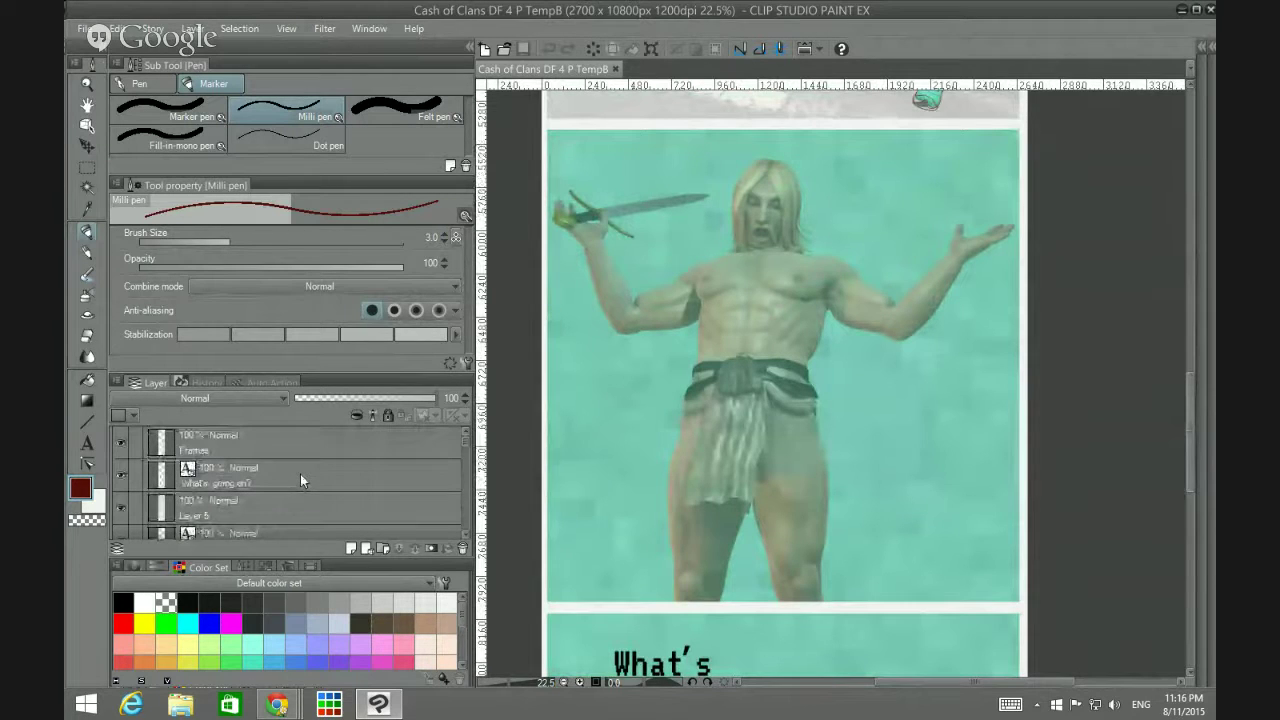
pyautogui.scroll(-1, 300, 476)
pyautogui.scroll(-4, 290, 493)
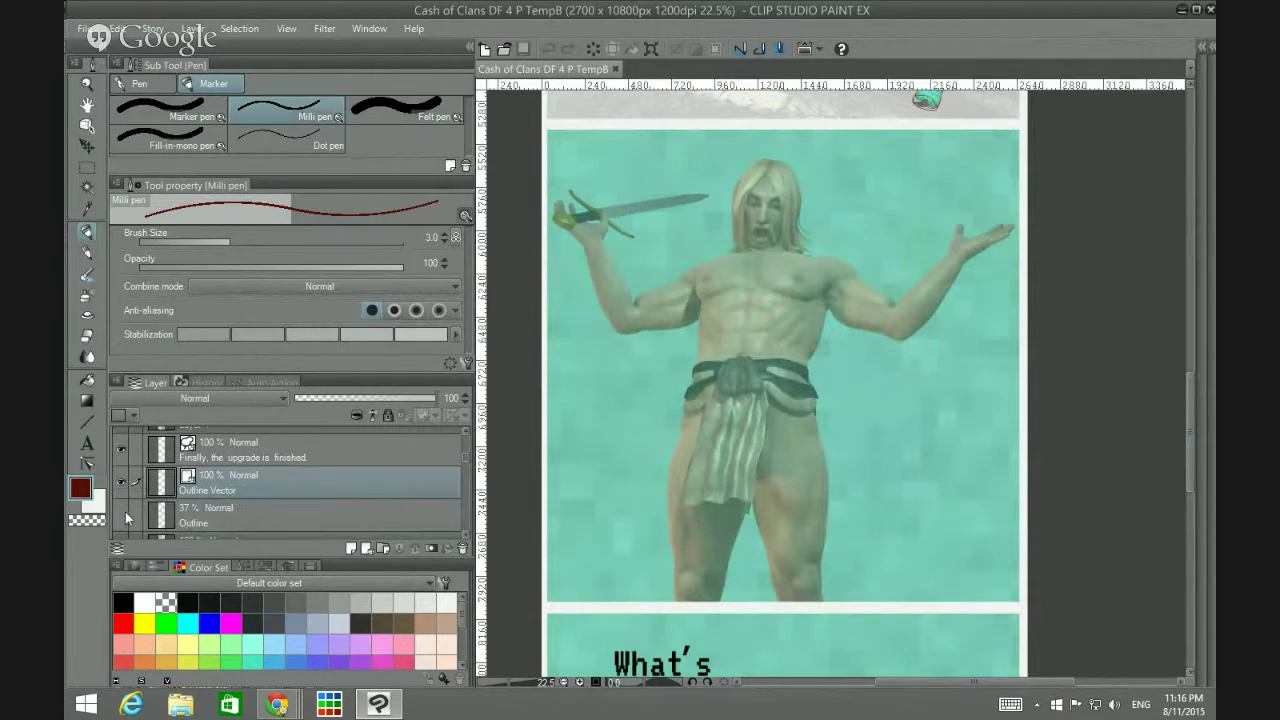
pyautogui.click(120, 509)
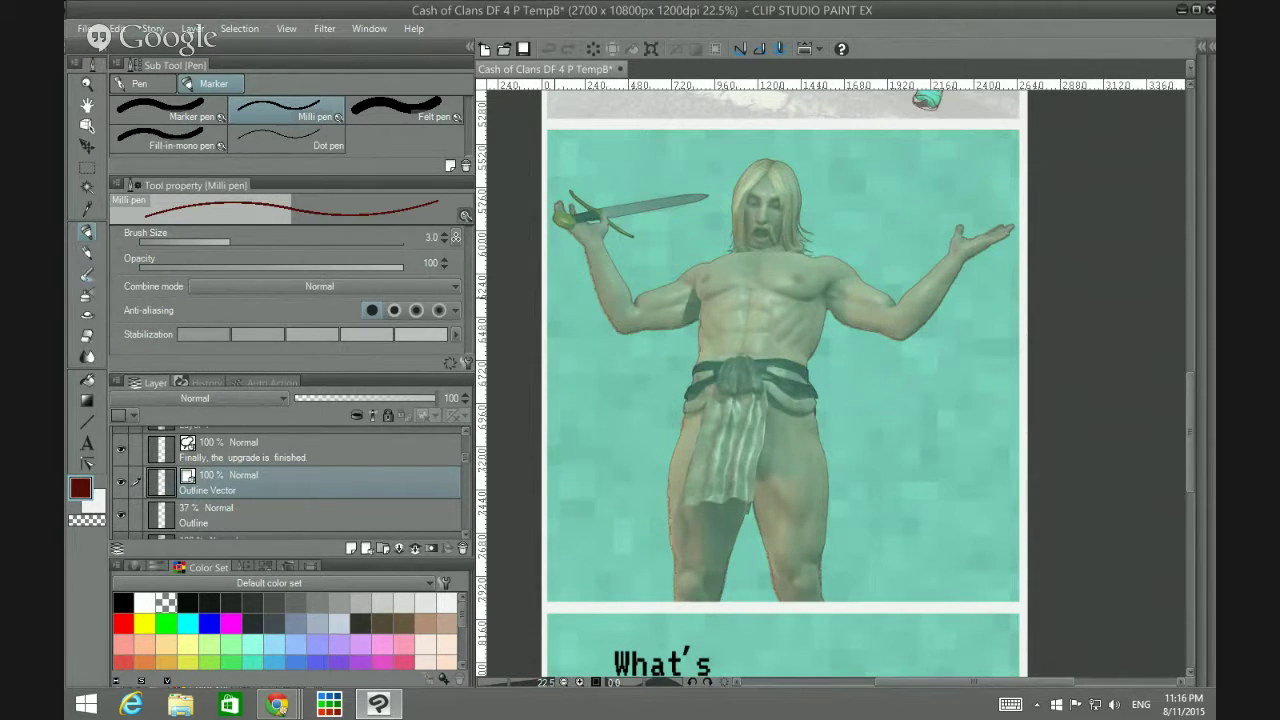
# Step: Zoom in on the warrior's arm and make the 37% Outline layer the drawing layer
pyautogui.scroll(5, 615, 305)
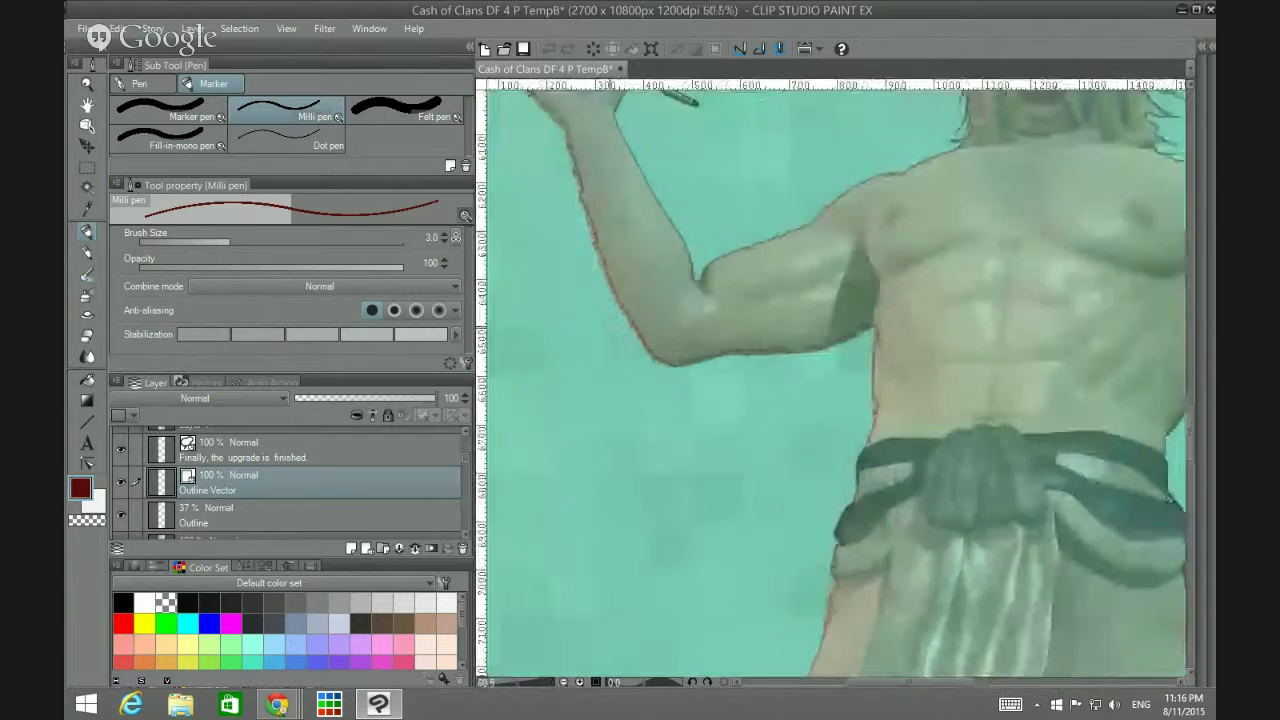
pyautogui.scroll(3, 640, 307)
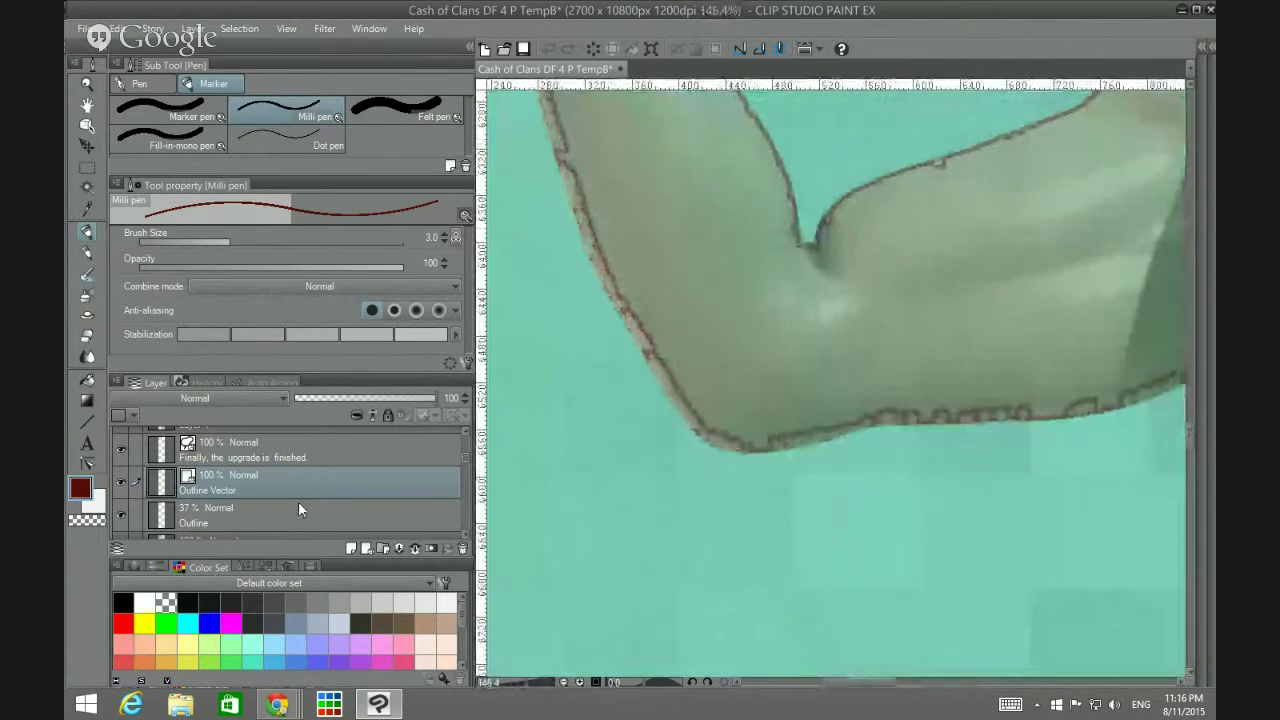
pyautogui.scroll(-5, 830, 380)
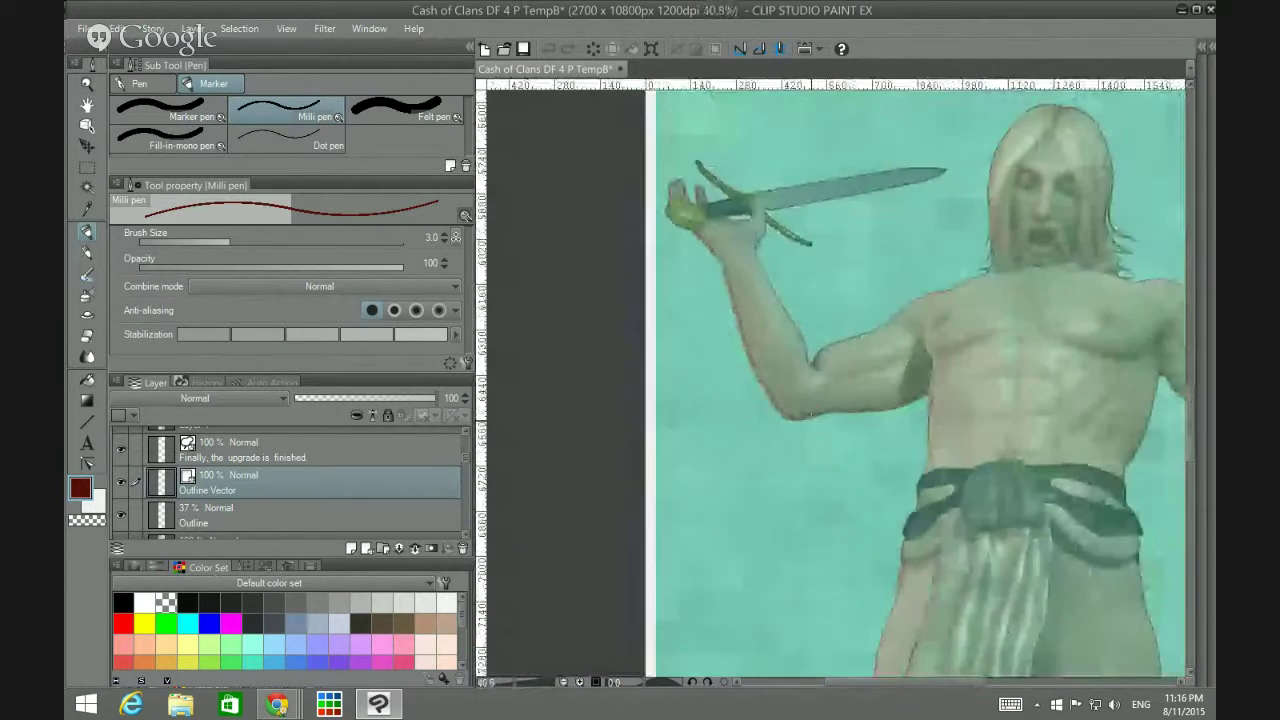
pyautogui.scroll(2, 748, 192)
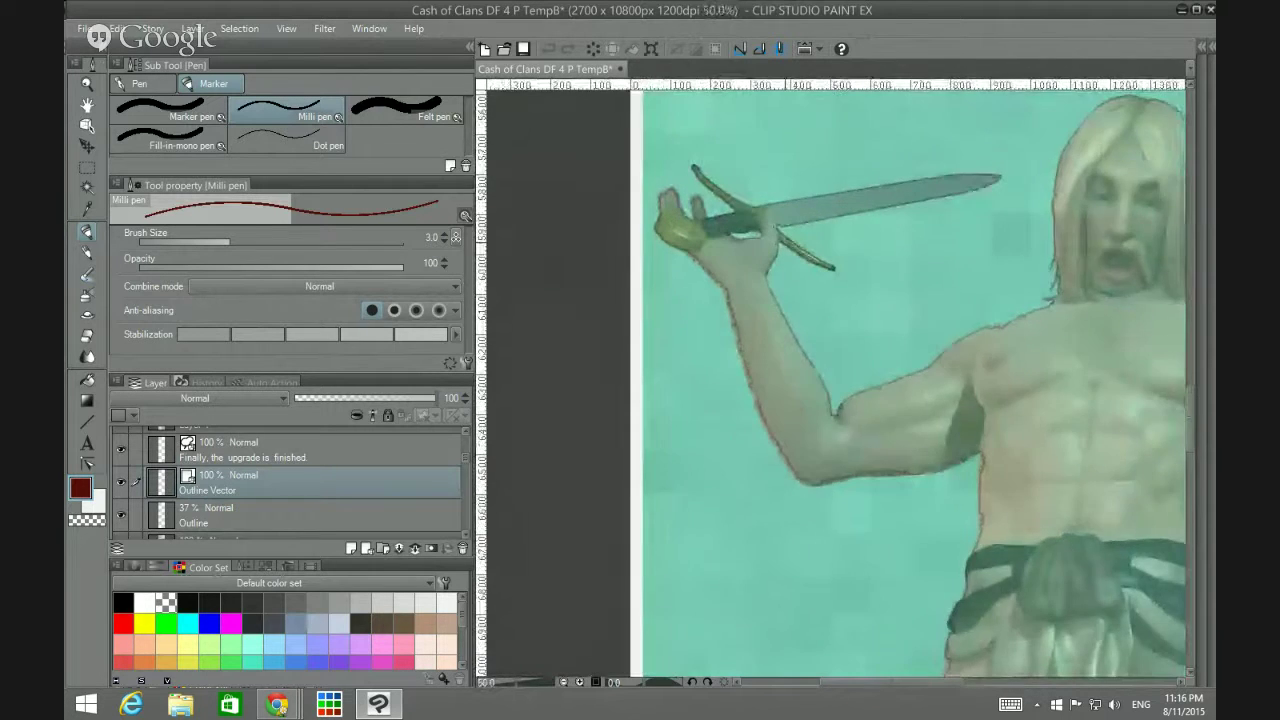
pyautogui.scroll(-1, 737, 286)
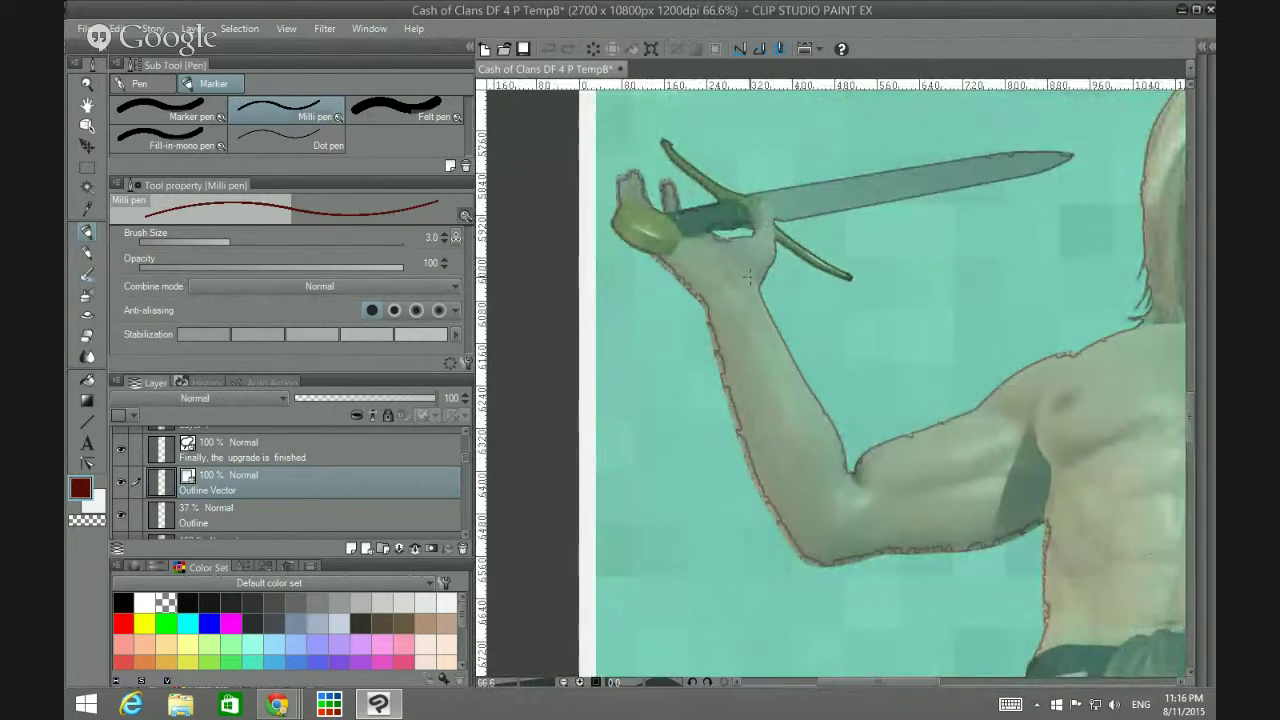
pyautogui.scroll(-2, 737, 286)
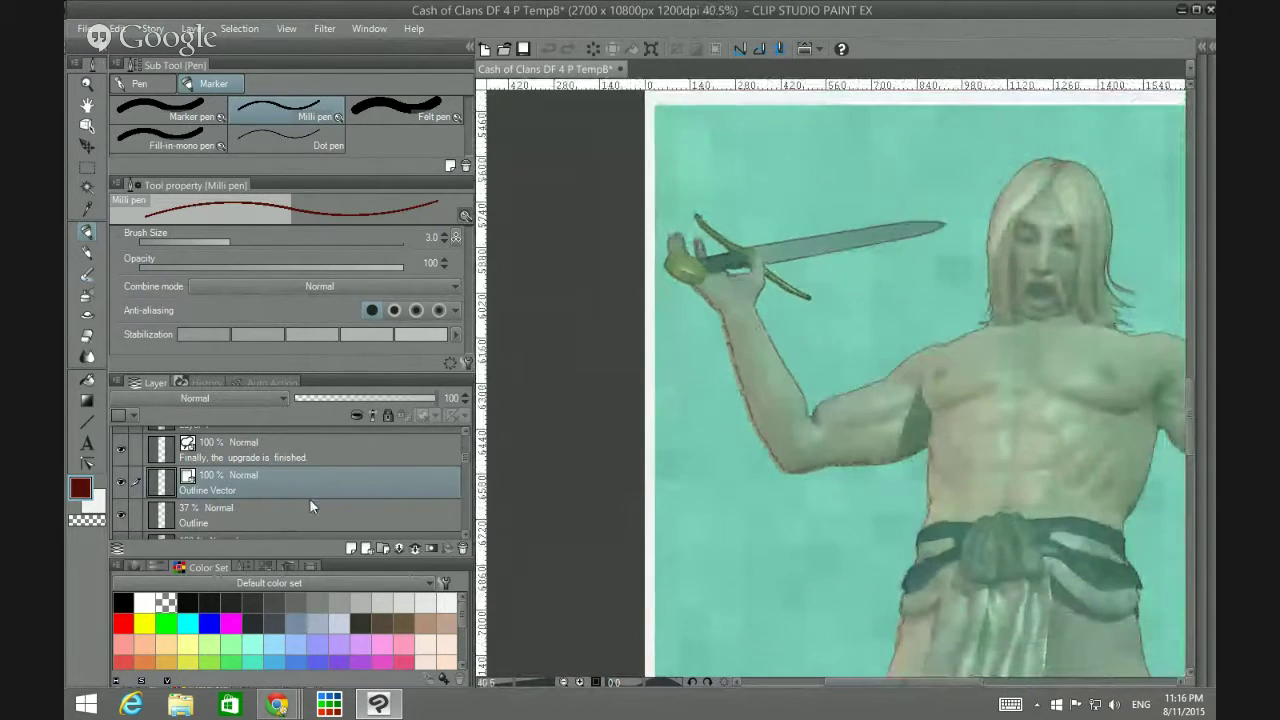
pyautogui.click(310, 512)
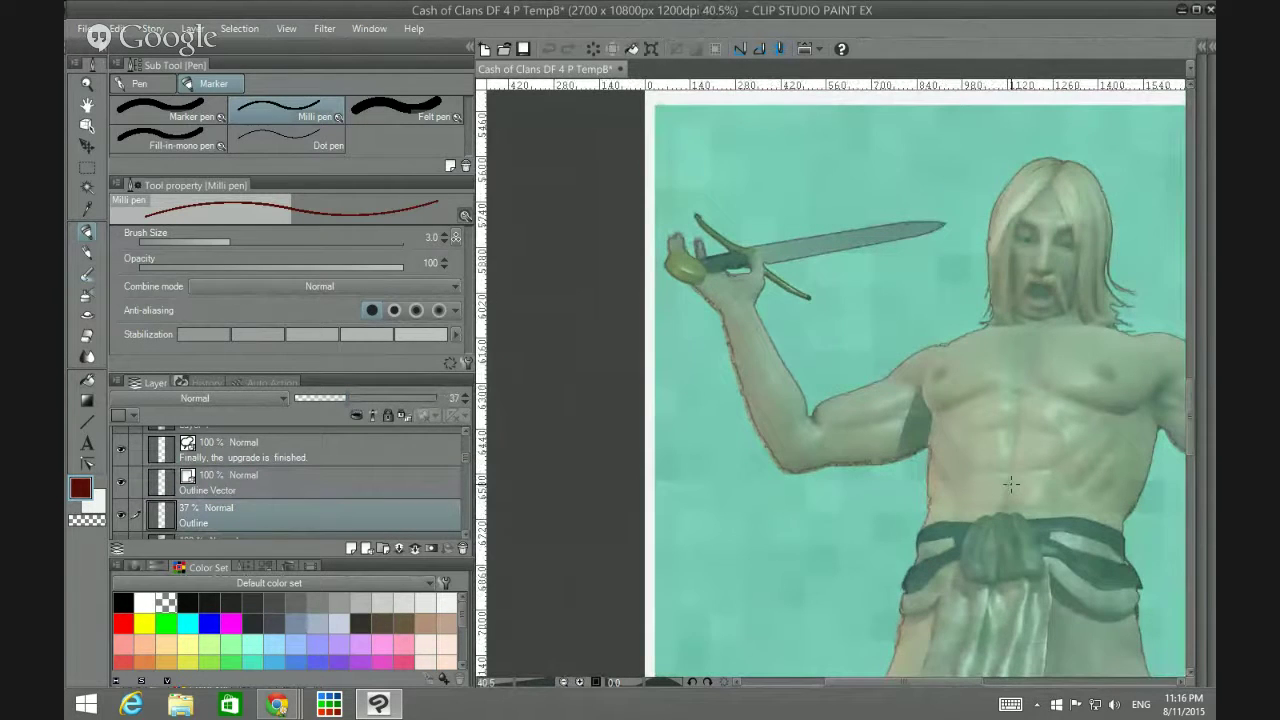
pyautogui.moveTo(971, 683); pyautogui.dragTo(1019, 670)
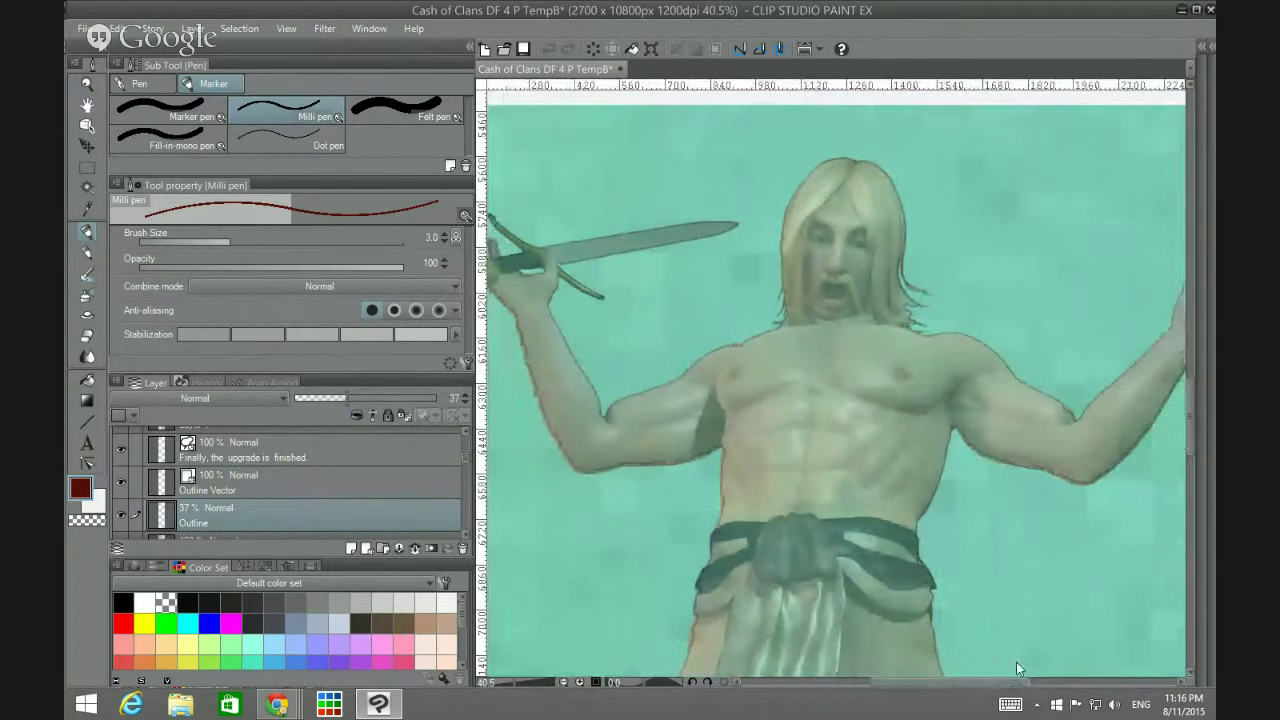
pyautogui.scroll(-1, 899, 497)
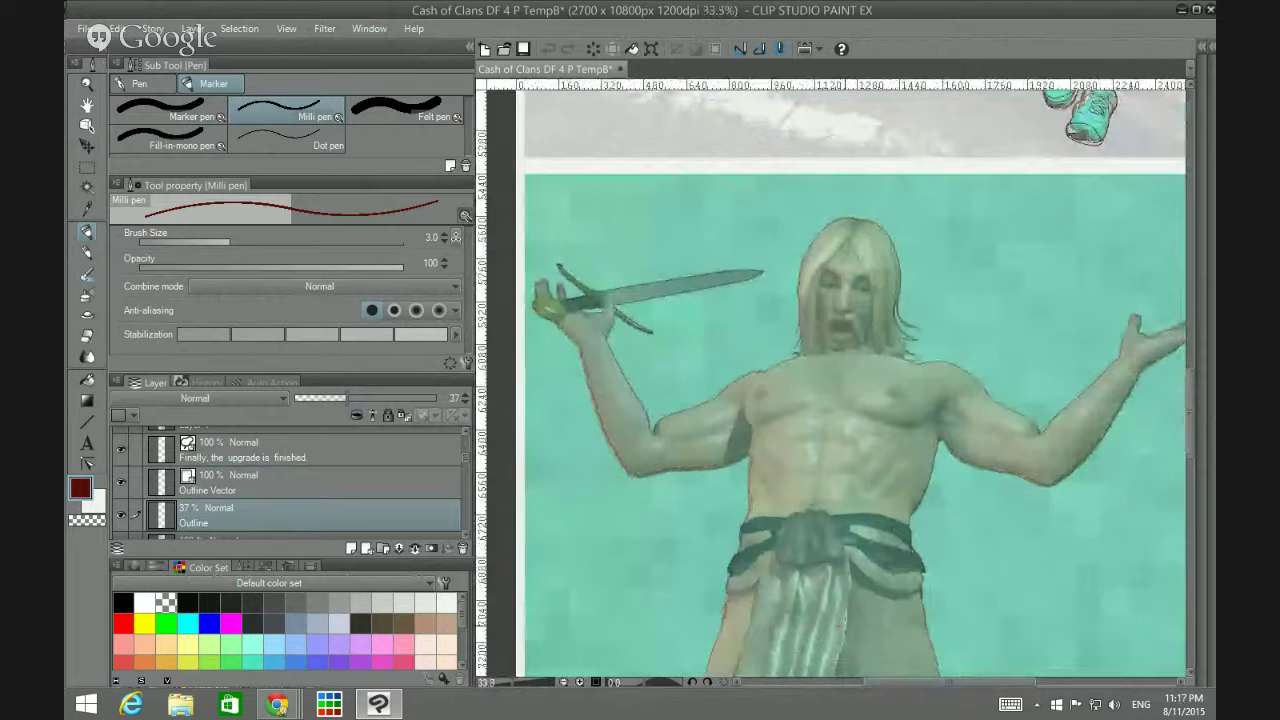
pyautogui.scroll(-1, 899, 497)
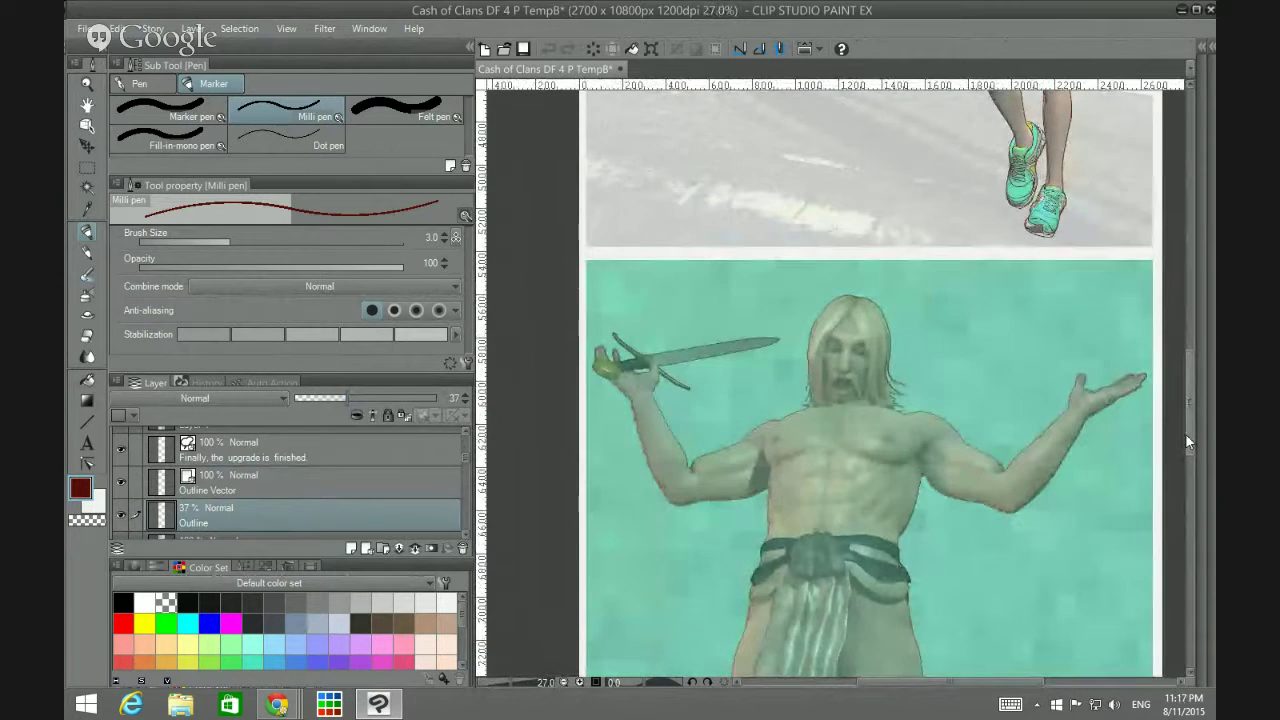
pyautogui.moveTo(1185, 433); pyautogui.dragTo(1183, 466)
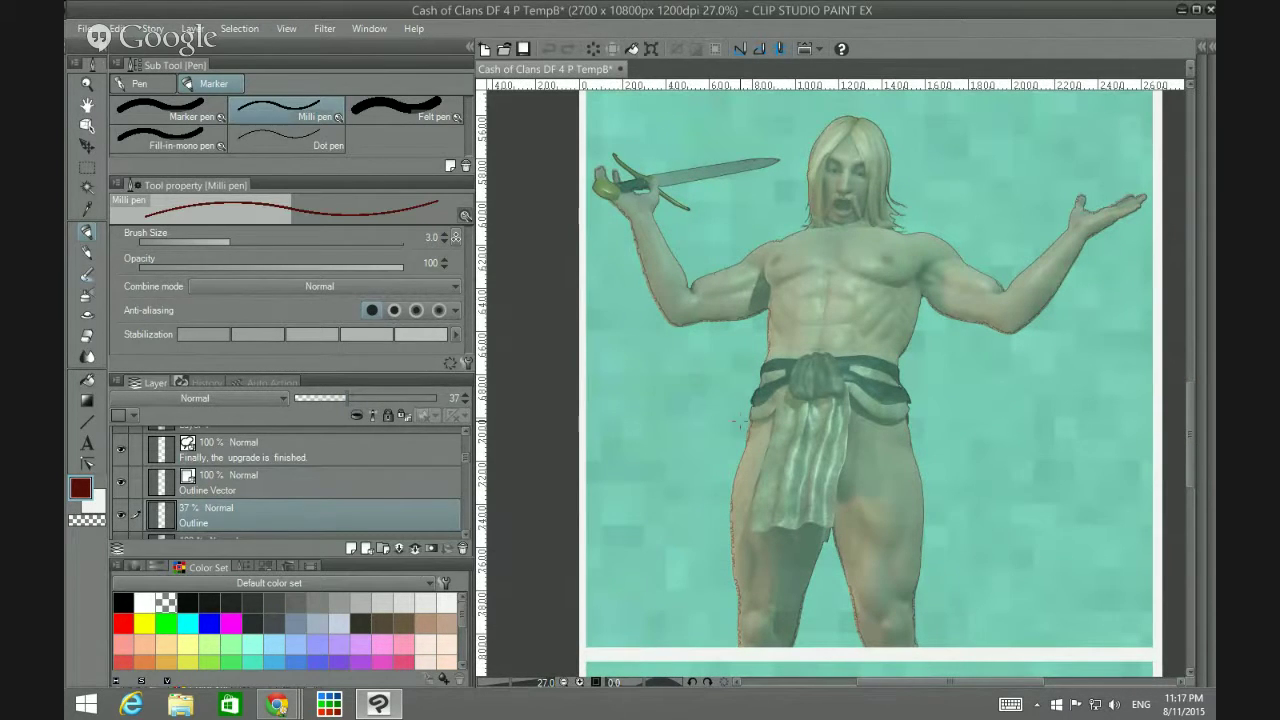
pyautogui.scroll(-1, 860, 352)
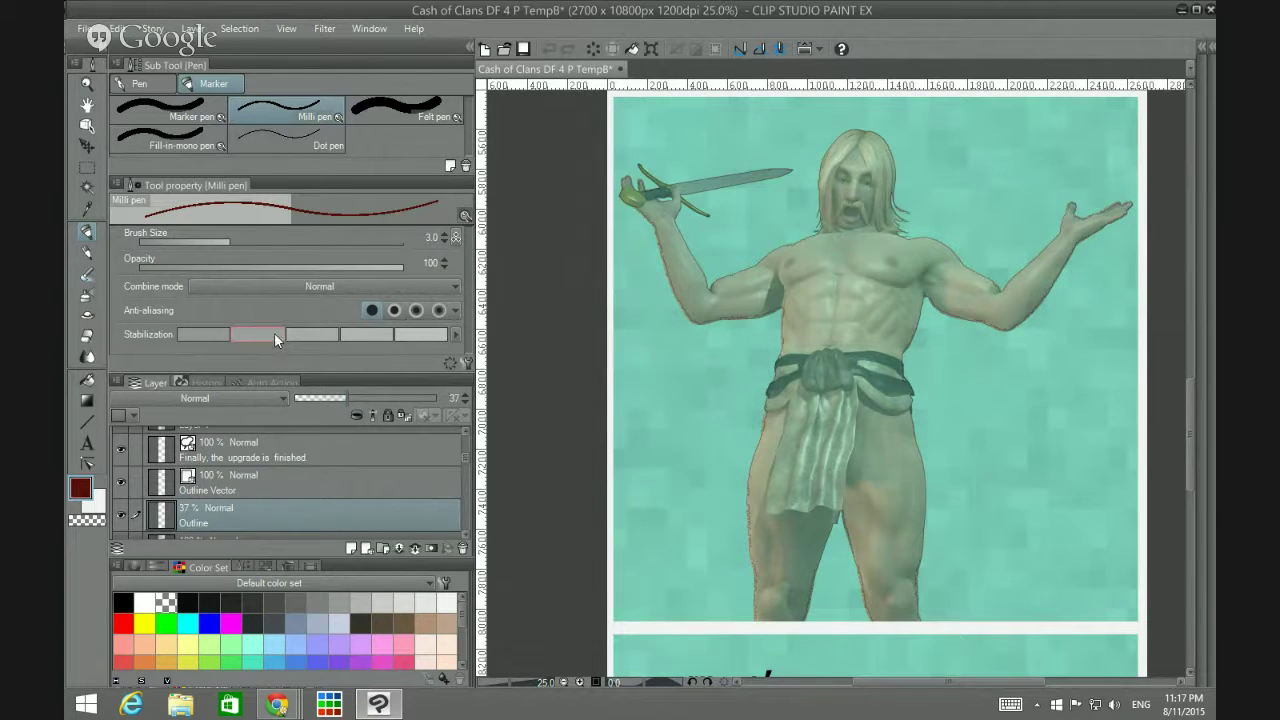
# Step: Try pen brush sizes 2.0 and 1.0, settling back on 2.0
pyautogui.click(443, 241)
pyautogui.click(443, 241)
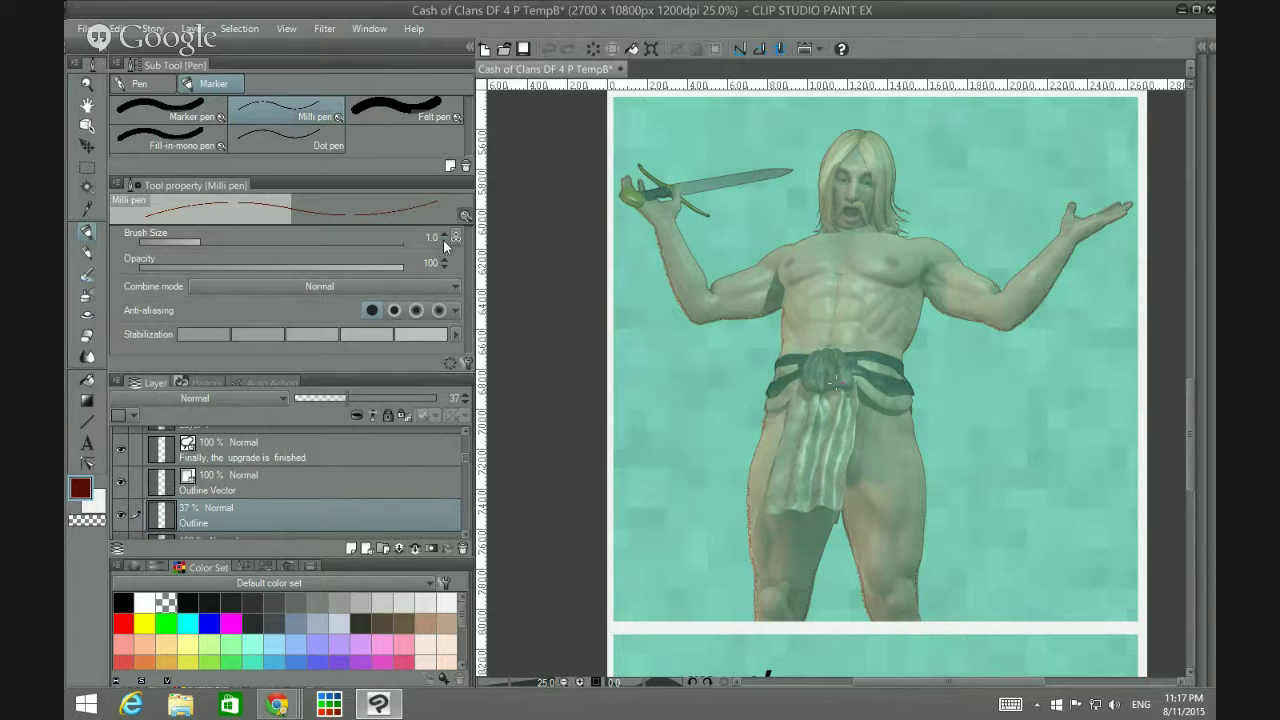
pyautogui.click(444, 234)
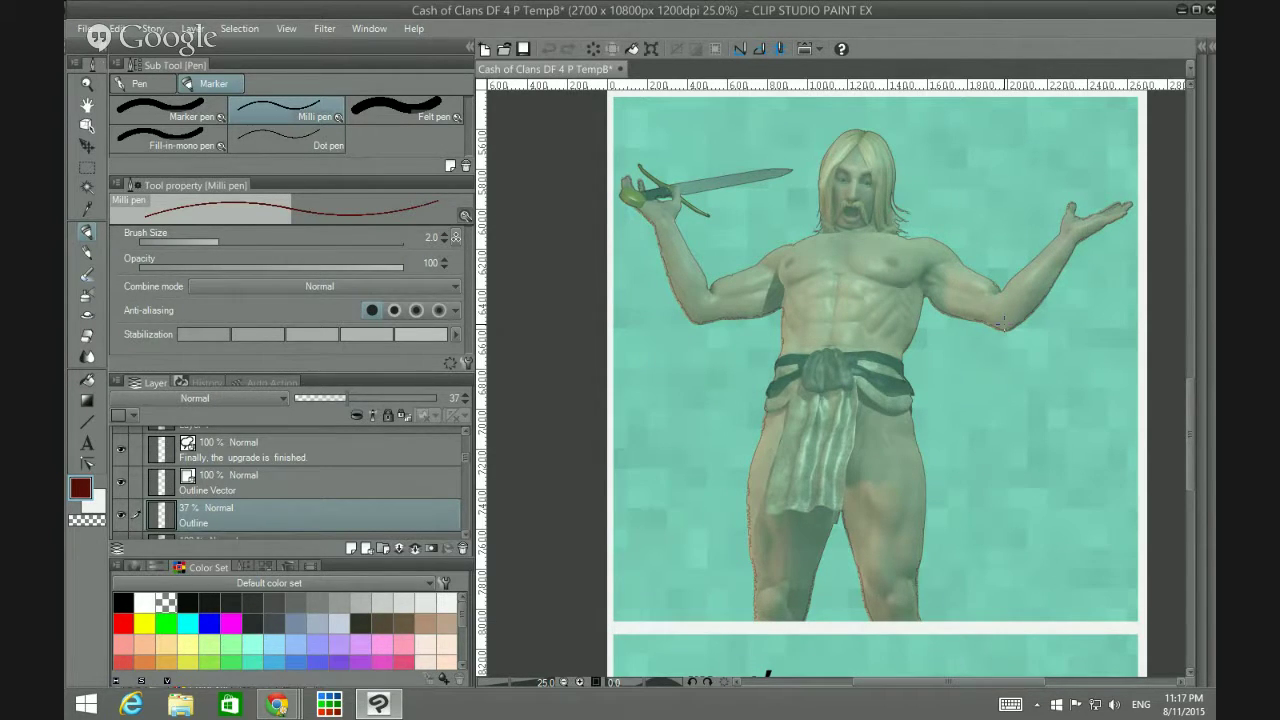
pyautogui.scroll(1, 1004, 324)
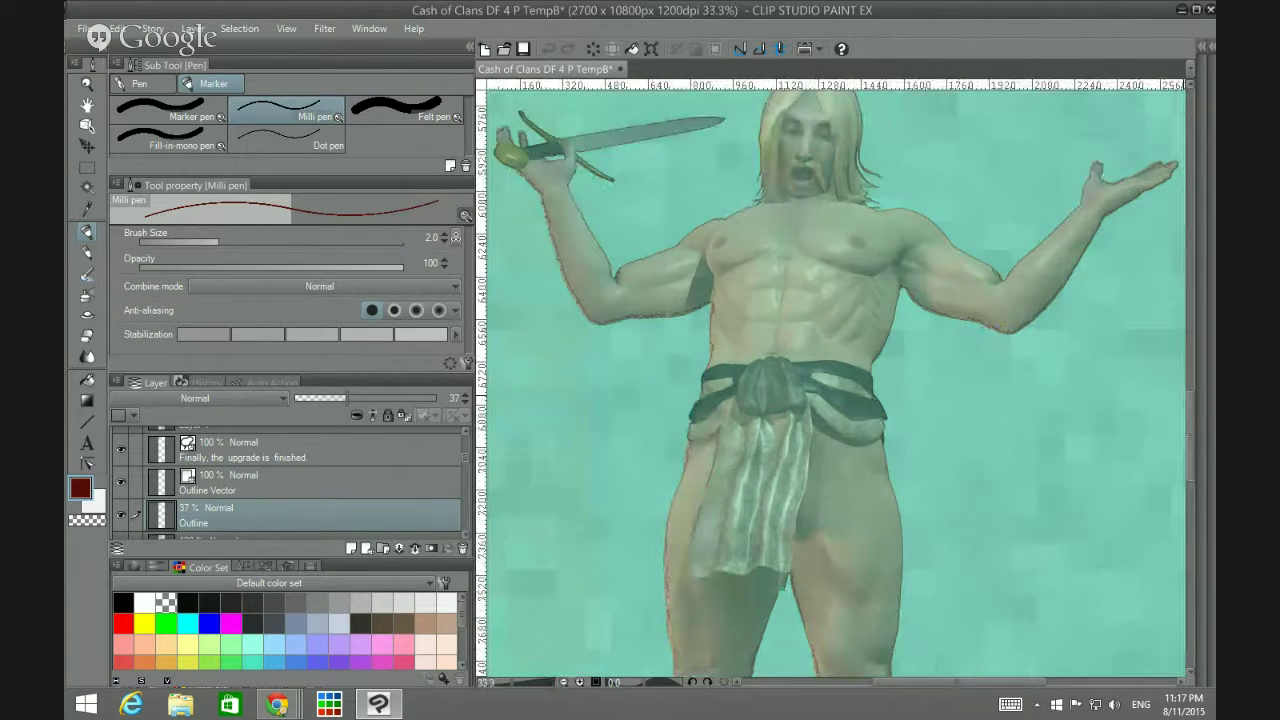
pyautogui.moveTo(1188, 396); pyautogui.dragTo(1187, 377)
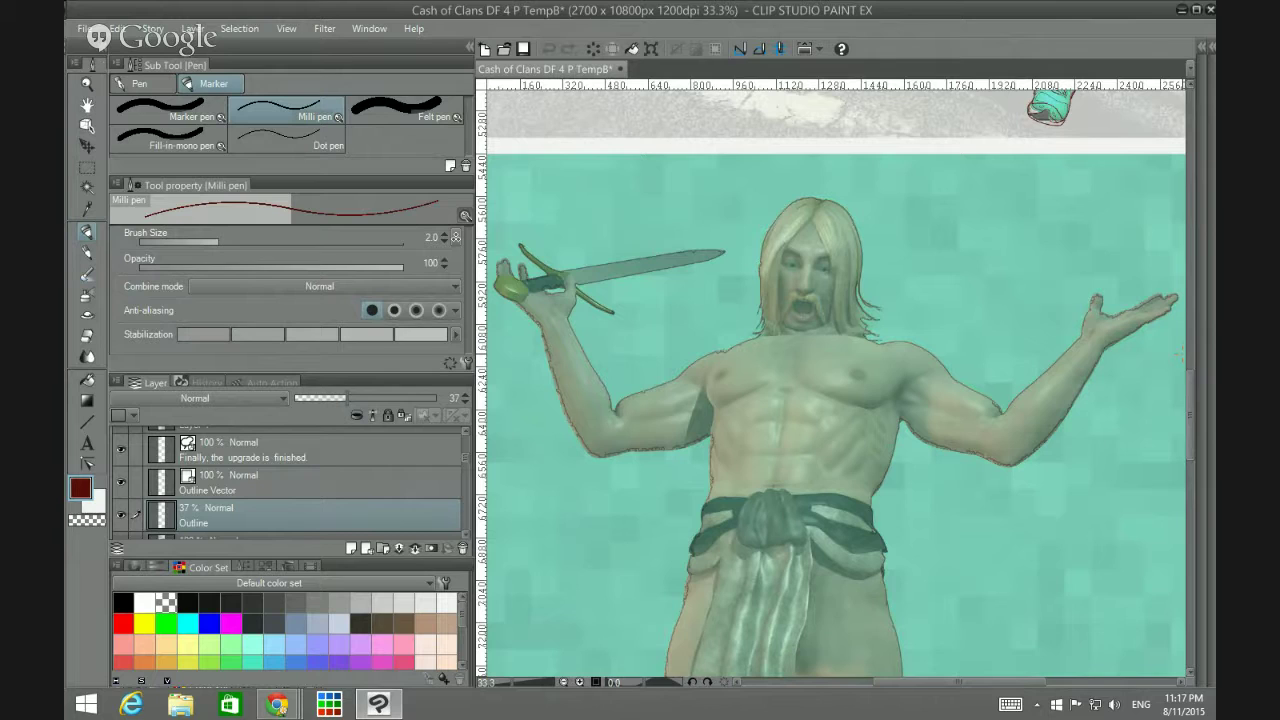
# Step: Switch to the Mechanical pencil, then back to the Milli pen at size 2.0
pyautogui.click(87, 252)
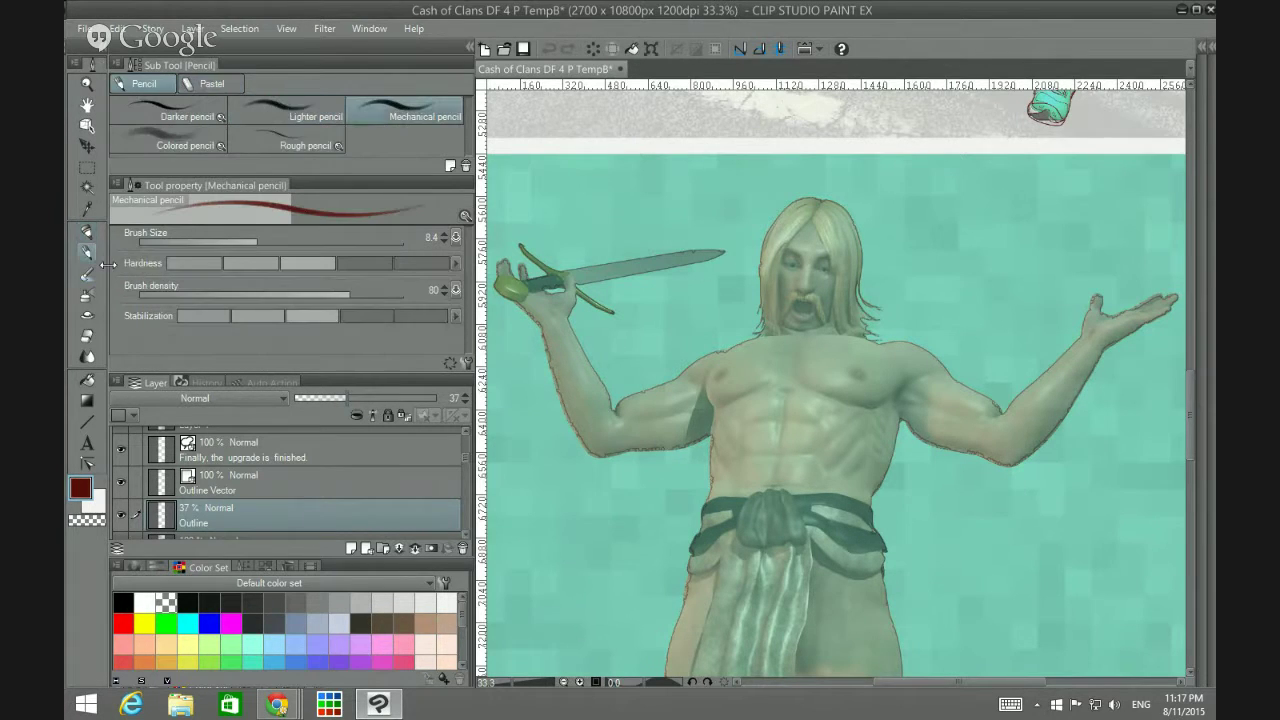
pyautogui.click(87, 232)
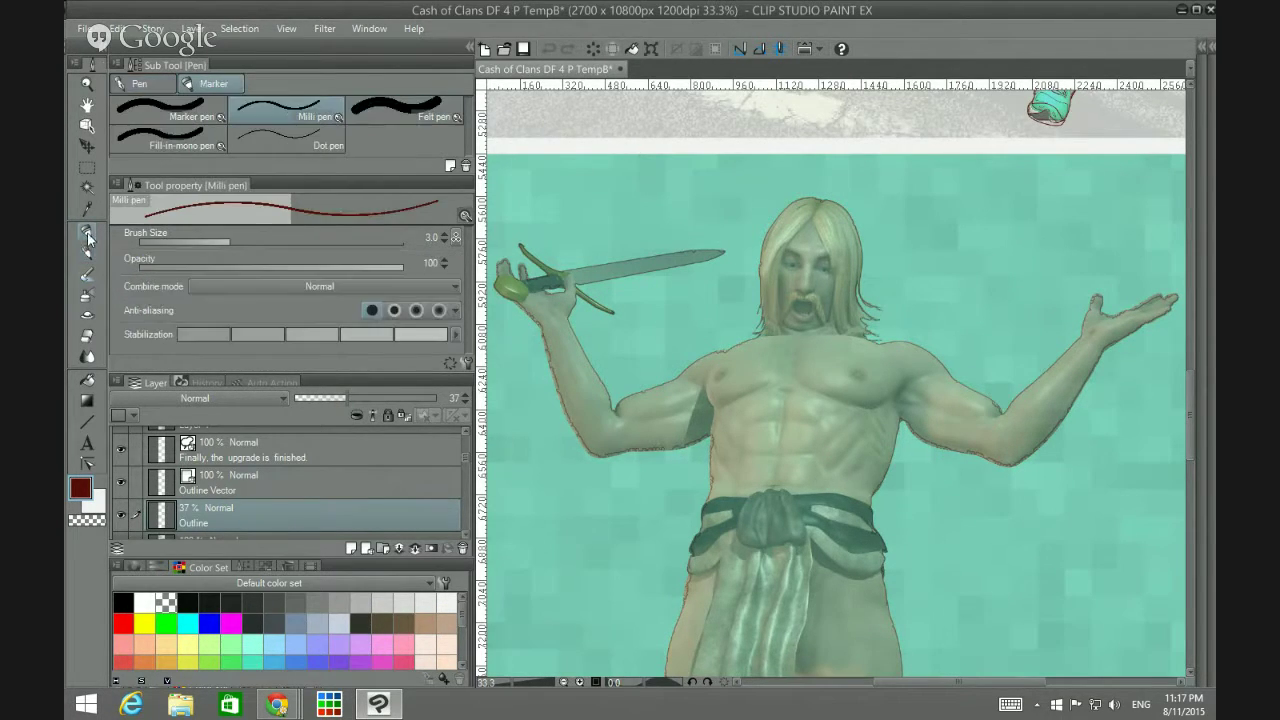
pyautogui.click(445, 241)
# Step: Zoom in on the face, test a tiny mark at size 1, undo it, return to size 2
pyautogui.scroll(5, 815, 278)
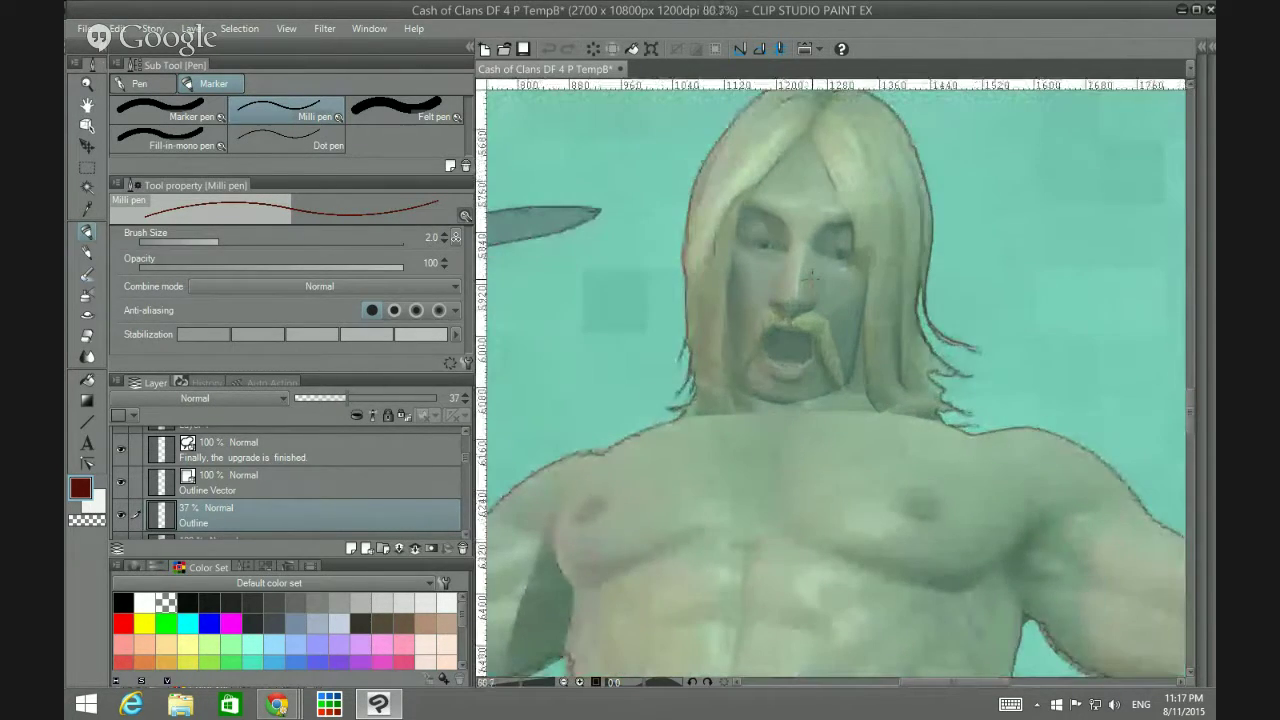
pyautogui.press('[')
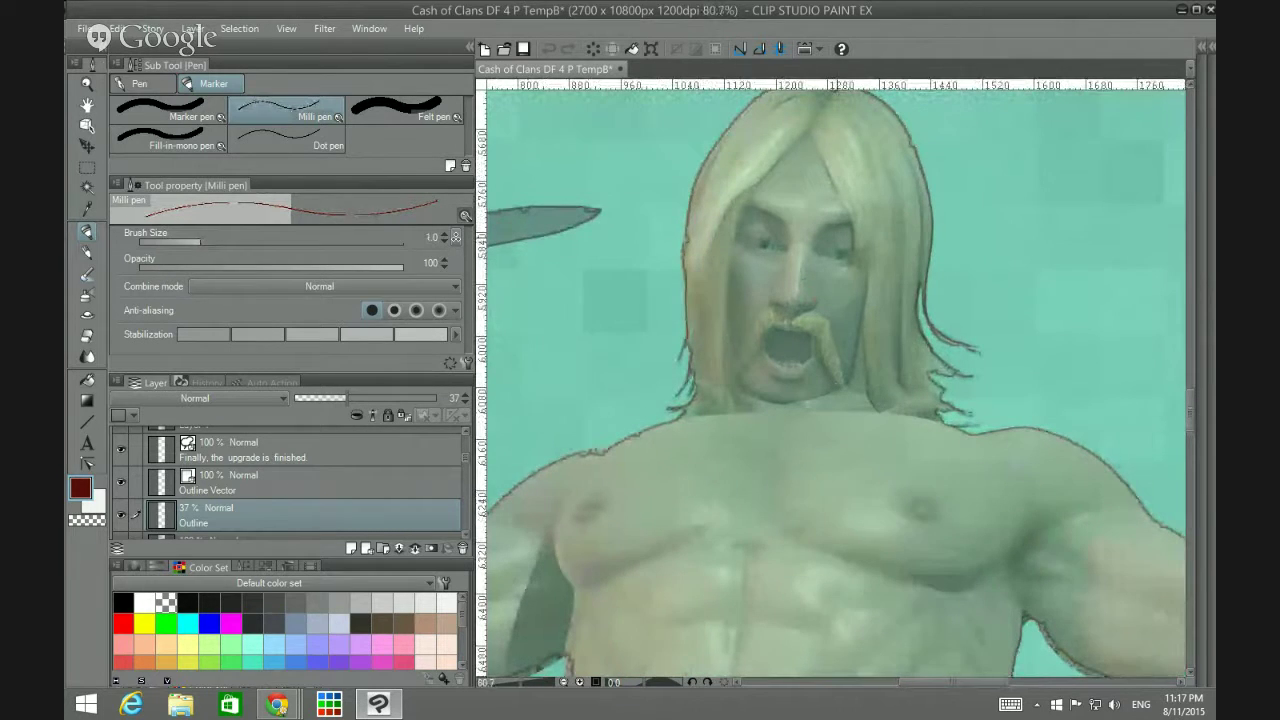
pyautogui.click(843, 253)
pyautogui.hotkey('ctrl', 'z')
pyautogui.press(']')
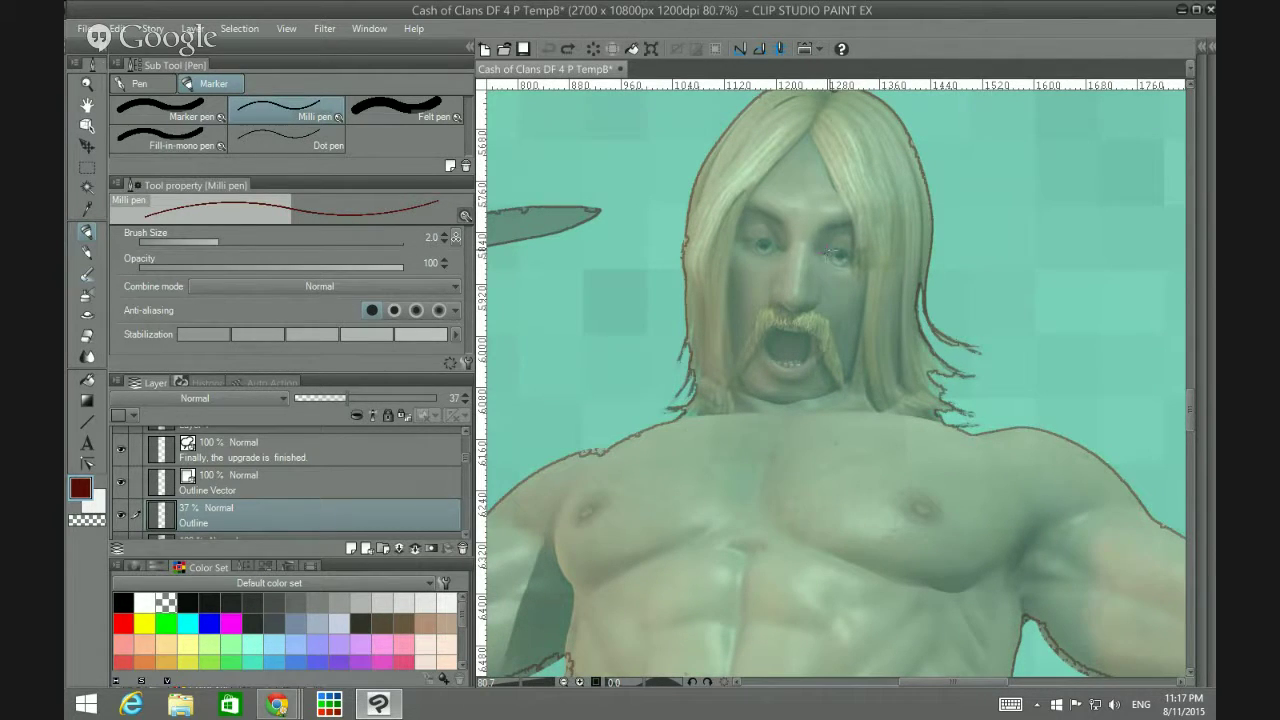
# Step: Ink and retry short strokes near the right eye, finally undoing the last mark
pyautogui.moveTo(836, 255); pyautogui.dragTo(828, 262)
pyautogui.hotkey('ctrl', 'z')
pyautogui.click(842, 266)
pyautogui.hotkey('ctrl', 'z')
pyautogui.hotkey('ctrl', 'y')
pyautogui.hotkey('ctrl', 'z')
# Step: Ink the forehead crease and face-side lines, redrawing the crease down toward the brow
pyautogui.moveTo(780, 304); pyautogui.dragTo(810, 308)
pyautogui.hotkey('ctrl', 'z')
pyautogui.moveTo(800, 191)
pyautogui.mouseDown()
pyautogui.moveTo(801, 217)
pyautogui.moveTo(813, 199)
pyautogui.mouseUp()
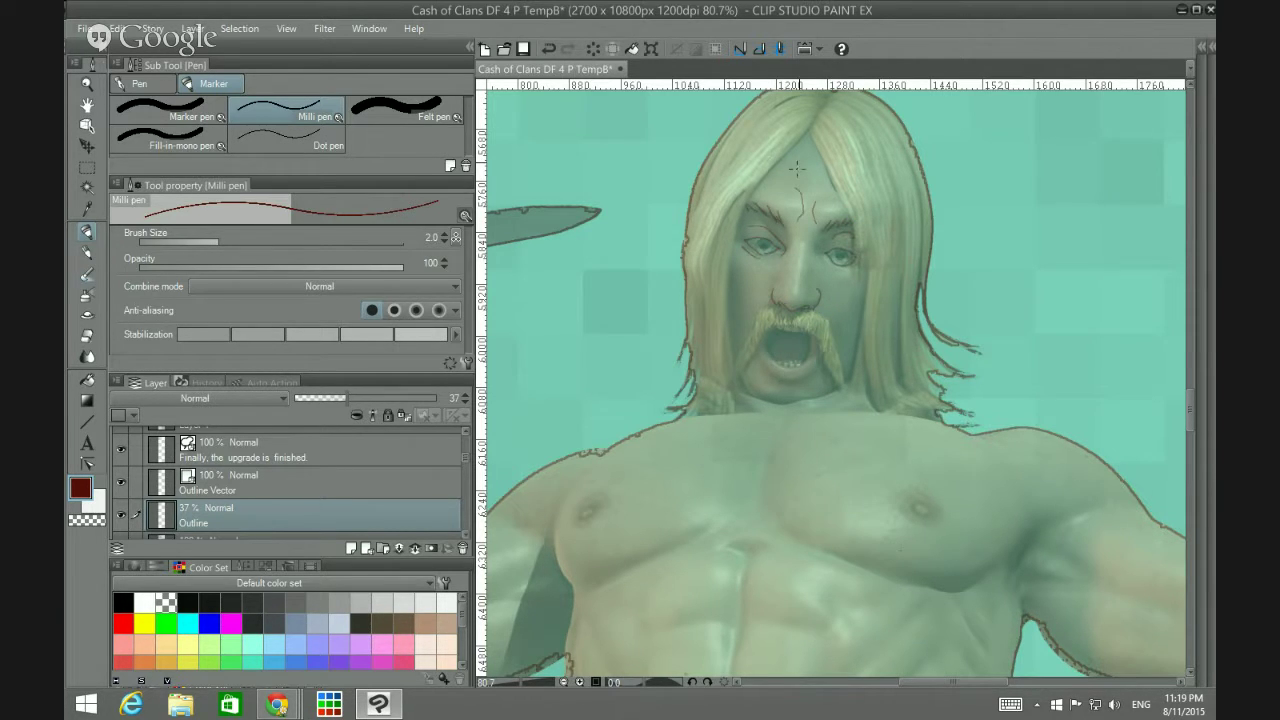
pyautogui.moveTo(798, 140)
pyautogui.mouseDown()
pyautogui.moveTo(744, 196)
pyautogui.moveTo(732, 244)
pyautogui.moveTo(736, 402)
pyautogui.mouseUp()
pyautogui.moveTo(809, 131); pyautogui.dragTo(857, 230)
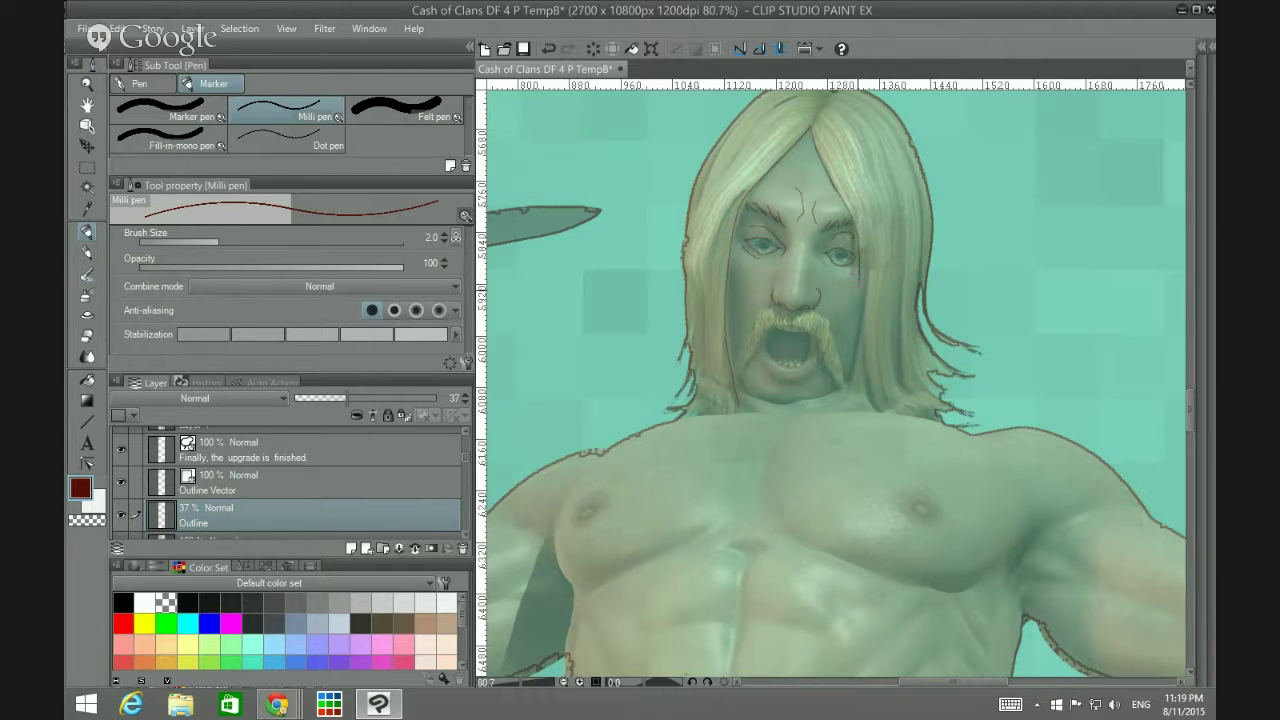
pyautogui.moveTo(857, 290); pyautogui.dragTo(846, 398)
pyautogui.hotkey('ctrl', 'z')
pyautogui.moveTo(810, 140)
pyautogui.mouseDown()
pyautogui.moveTo(861, 242)
pyautogui.moveTo(853, 356)
pyautogui.moveTo(833, 415)
pyautogui.mouseUp()
# Step: Trace hair strands and edges on the faded Outline layer, from crown down to the neck
pyautogui.scroll(-1, 845, 262)
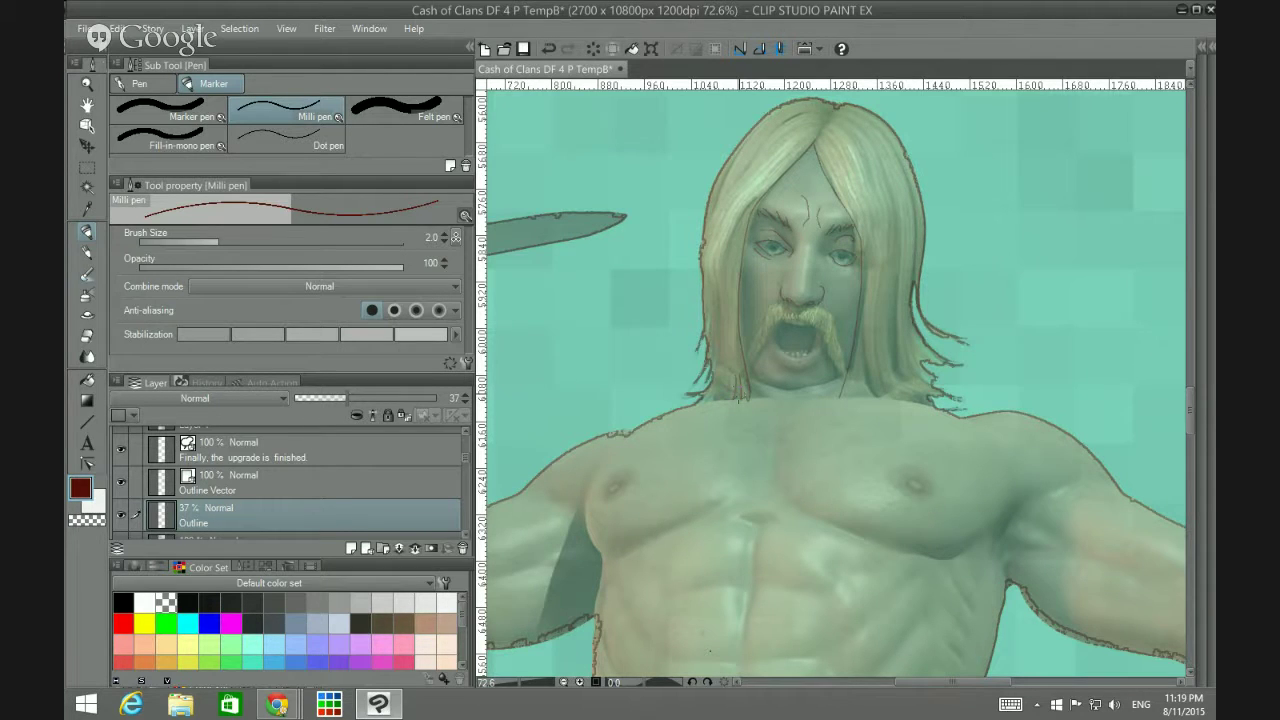
pyautogui.moveTo(715, 253); pyautogui.dragTo(723, 366)
pyautogui.moveTo(716, 386); pyautogui.dragTo(702, 410)
pyautogui.moveTo(718, 268); pyautogui.dragTo(765, 182)
pyautogui.moveTo(710, 226)
pyautogui.mouseDown()
pyautogui.moveTo(741, 174)
pyautogui.moveTo(815, 125)
pyautogui.mouseUp()
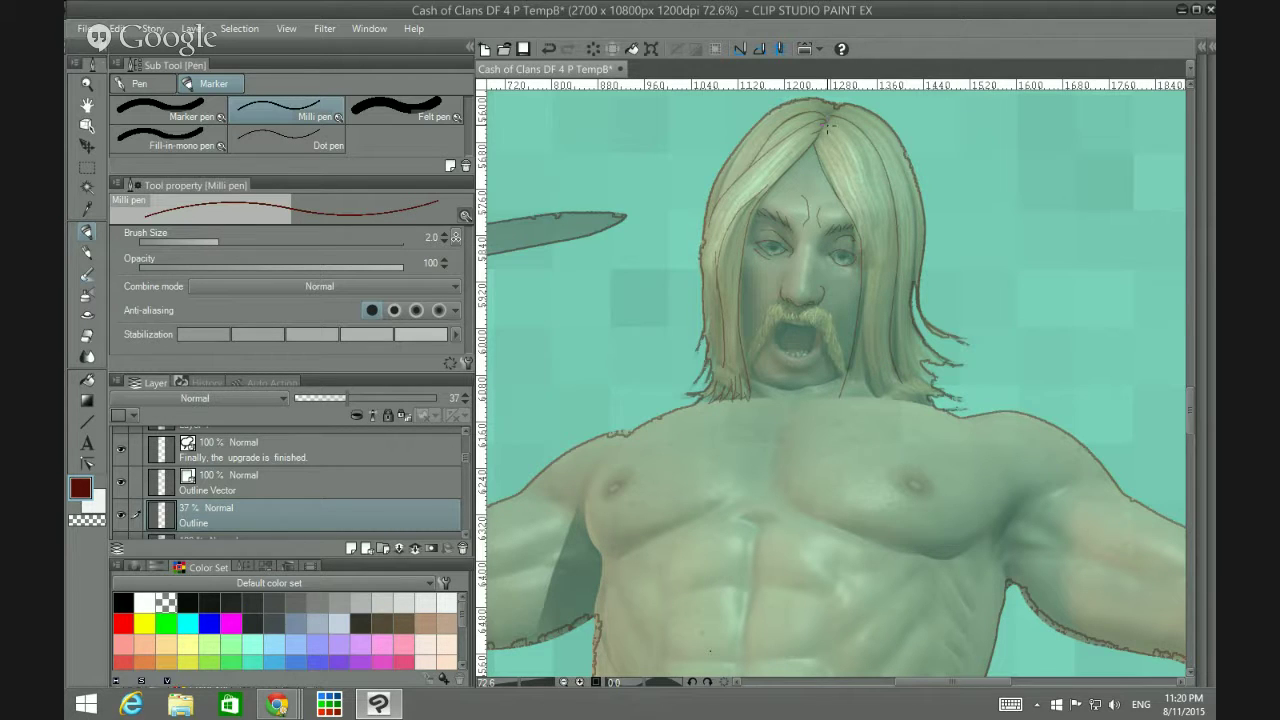
pyautogui.moveTo(830, 128); pyautogui.dragTo(879, 244)
pyautogui.moveTo(879, 302); pyautogui.dragTo(879, 354)
pyautogui.moveTo(842, 398); pyautogui.dragTo(862, 382)
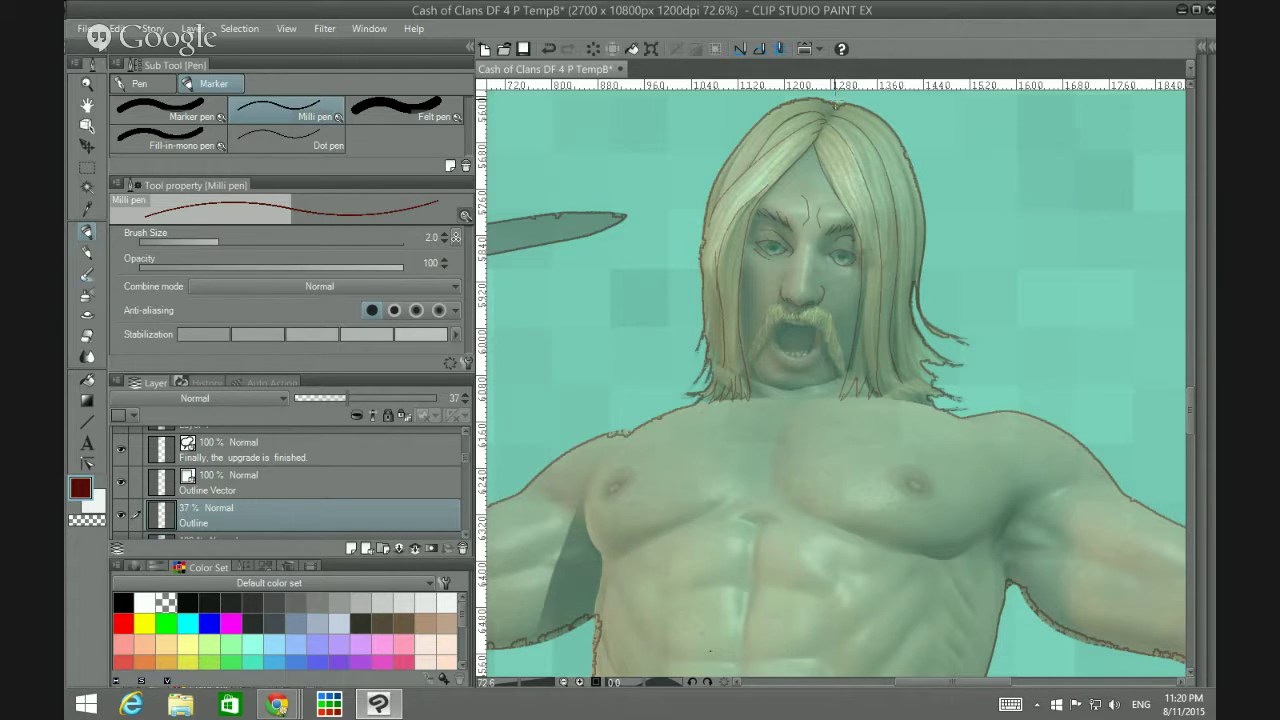
pyautogui.moveTo(926, 188)
pyautogui.mouseDown()
pyautogui.moveTo(935, 322)
pyautogui.moveTo(969, 342)
pyautogui.moveTo(915, 300)
pyautogui.moveTo(913, 284)
pyautogui.moveTo(958, 345)
pyautogui.mouseUp()
# Step: Undo the hair strokes and make Outline Vector the working layer
pyautogui.hotkey('ctrl', 'z')
pyautogui.hotkey('ctrl', 'z')
pyautogui.hotkey('ctrl', 'z')
pyautogui.hotkey('ctrl', 'z')
pyautogui.hotkey('ctrl', 'z')
pyautogui.hotkey('ctrl', 'z')
pyautogui.hotkey('ctrl', 'z')
pyautogui.hotkey('ctrl', 'z')
pyautogui.hotkey('ctrl', 'z')
pyautogui.hotkey('ctrl', 'z')
pyautogui.hotkey('ctrl', 'z')
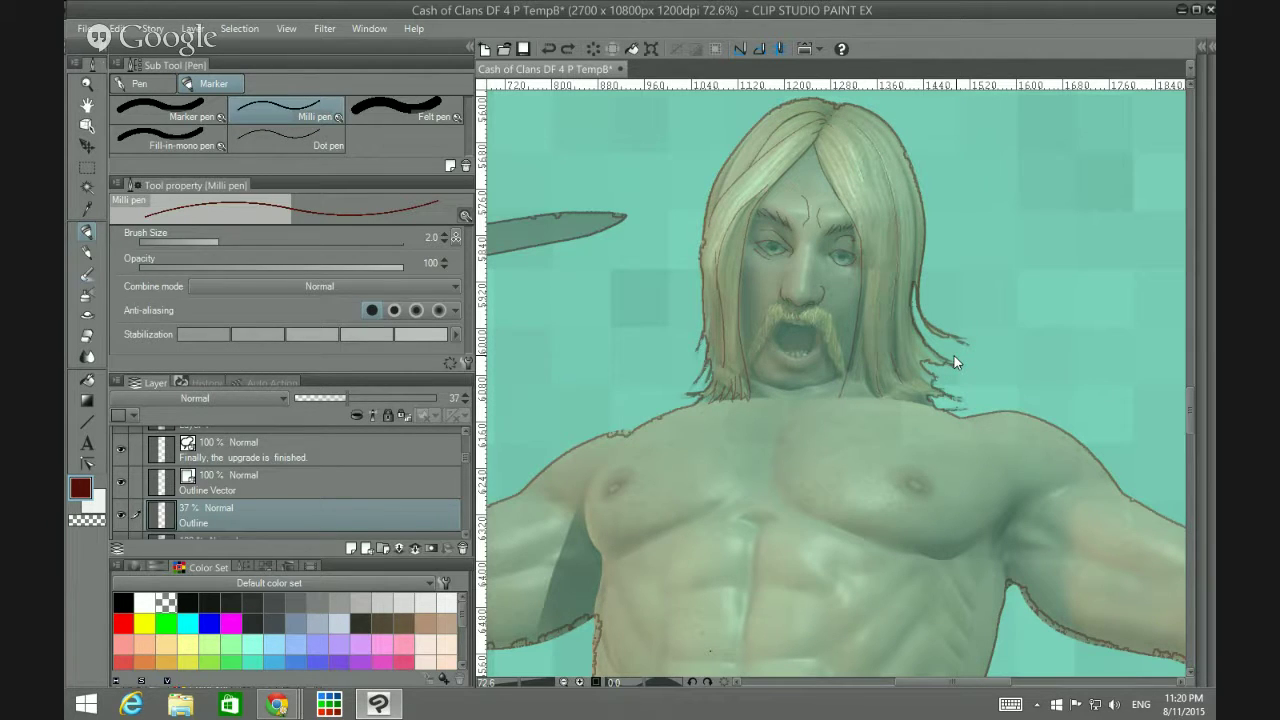
pyautogui.hotkey('ctrl', 'z')
pyautogui.hotkey('ctrl', 'z')
pyautogui.hotkey('ctrl', 'z')
pyautogui.hotkey('ctrl', 'z')
pyautogui.hotkey('ctrl', 'z')
pyautogui.hotkey('ctrl', 'z')
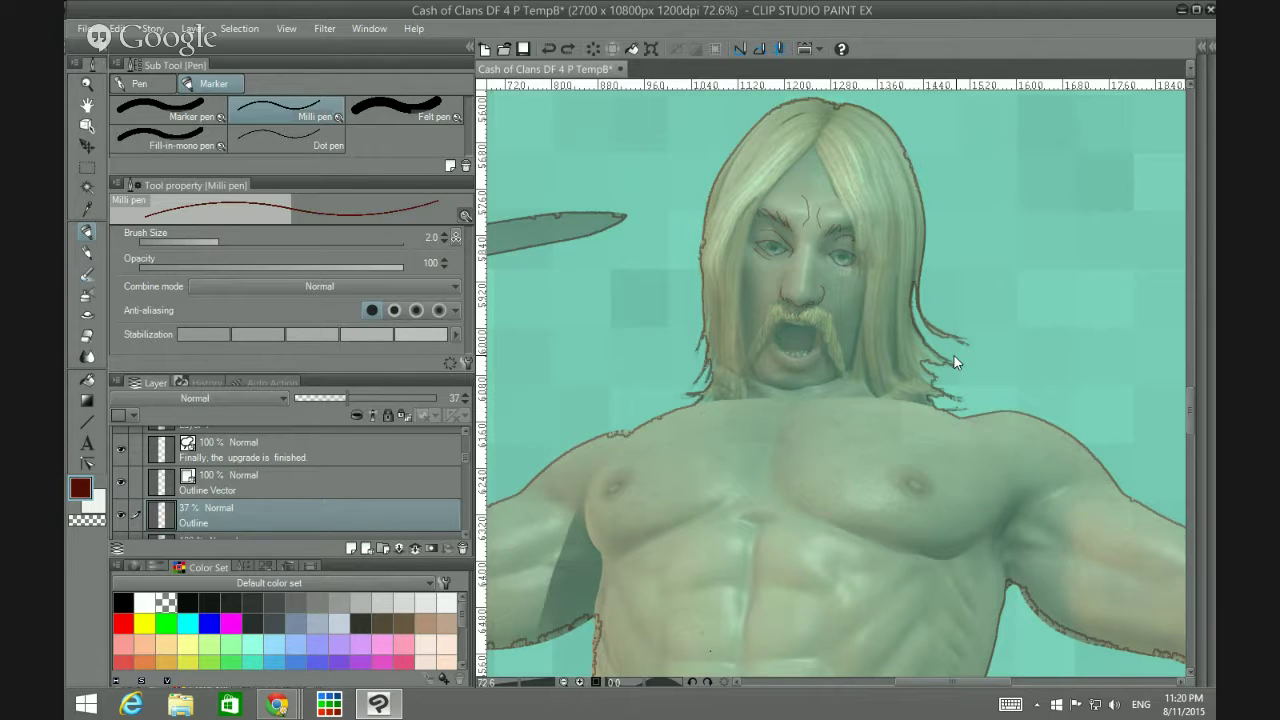
pyautogui.hotkey('ctrl', 'z')
pyautogui.click(388, 496)
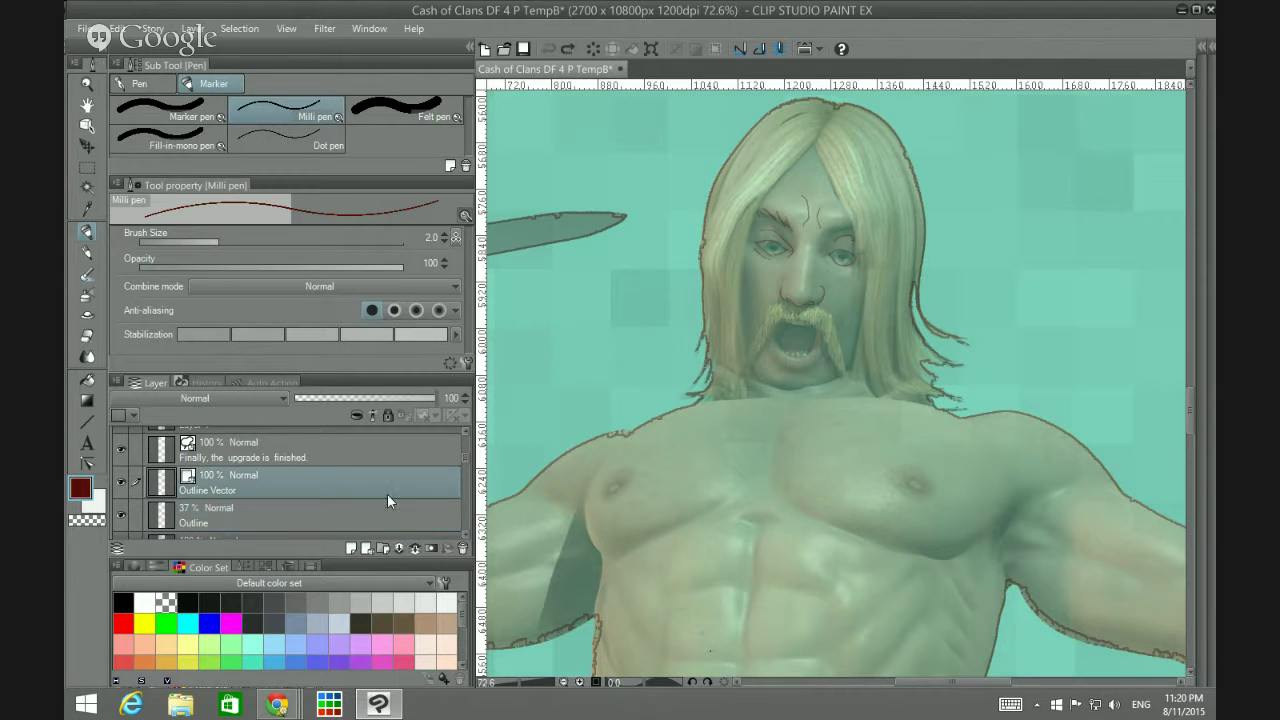
# Step: Toggle the Outline layer's visibility to compare its lines with the render
pyautogui.click(124, 518)
pyautogui.click(124, 521)
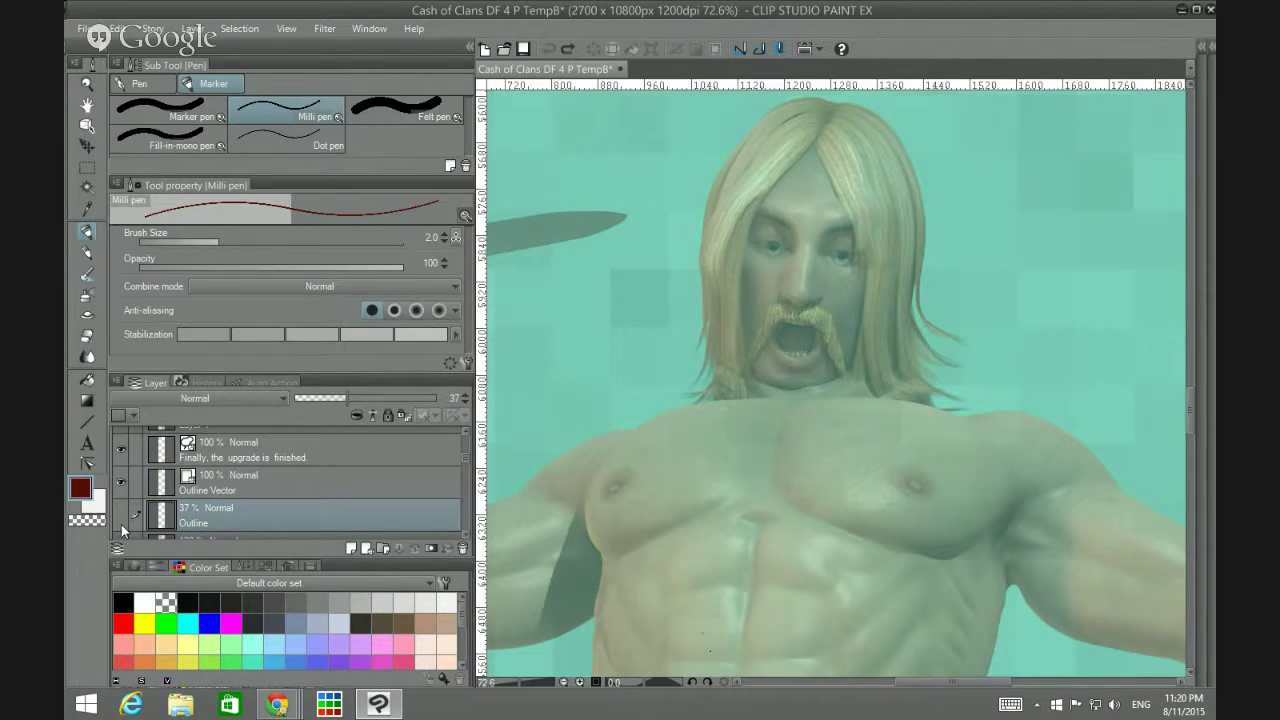
pyautogui.click(121, 518)
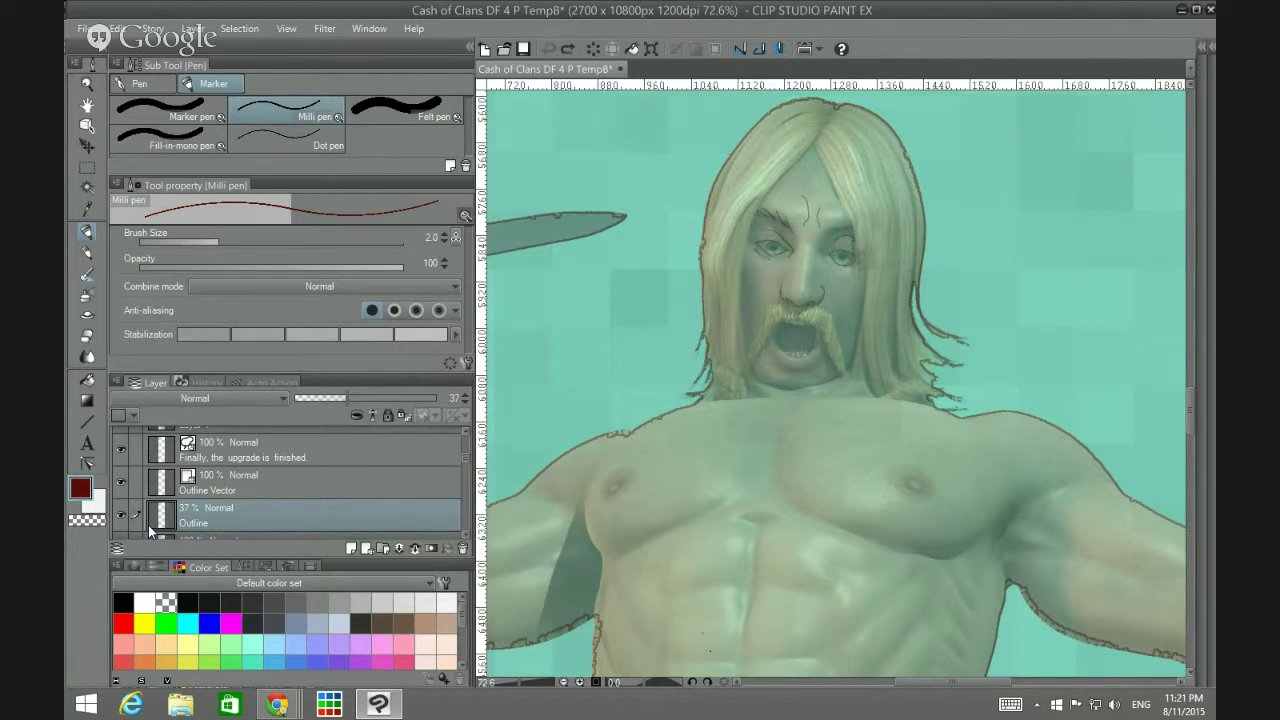
# Step: Erase the stray forehead and eye marks with a small Soft eraser, then return to Outline Vector and the Milli pen
pyautogui.click(87, 335)
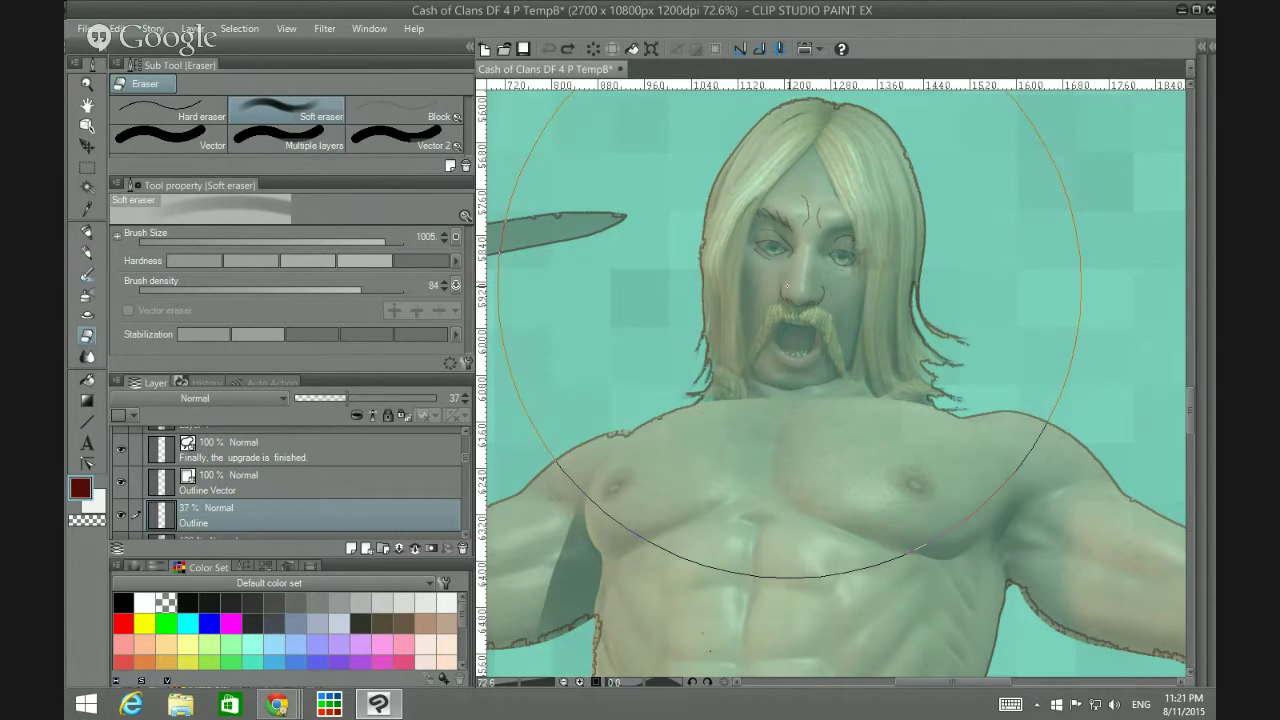
pyautogui.moveTo(382, 245)
pyautogui.mouseDown()
pyautogui.moveTo(272, 243)
pyautogui.moveTo(325, 245)
pyautogui.mouseUp()
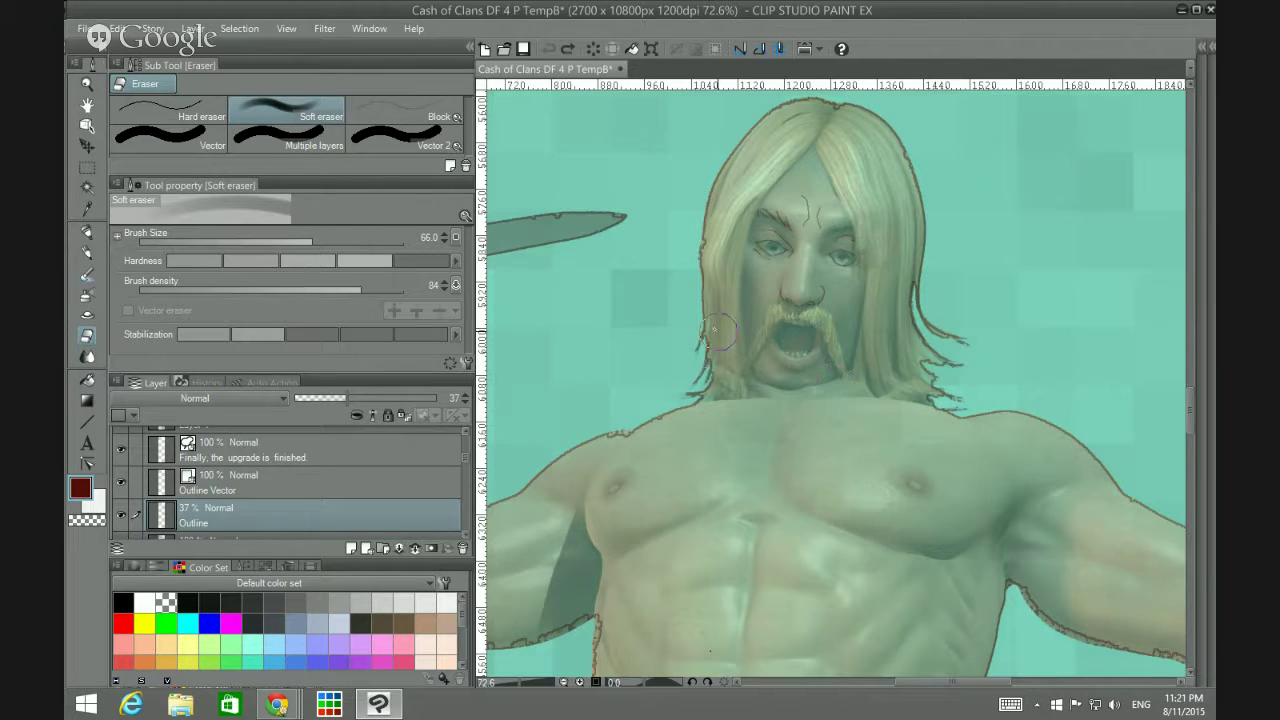
pyautogui.moveTo(781, 203)
pyautogui.mouseDown()
pyautogui.moveTo(780, 259)
pyautogui.moveTo(812, 279)
pyautogui.moveTo(797, 290)
pyautogui.mouseUp()
pyautogui.click(346, 493)
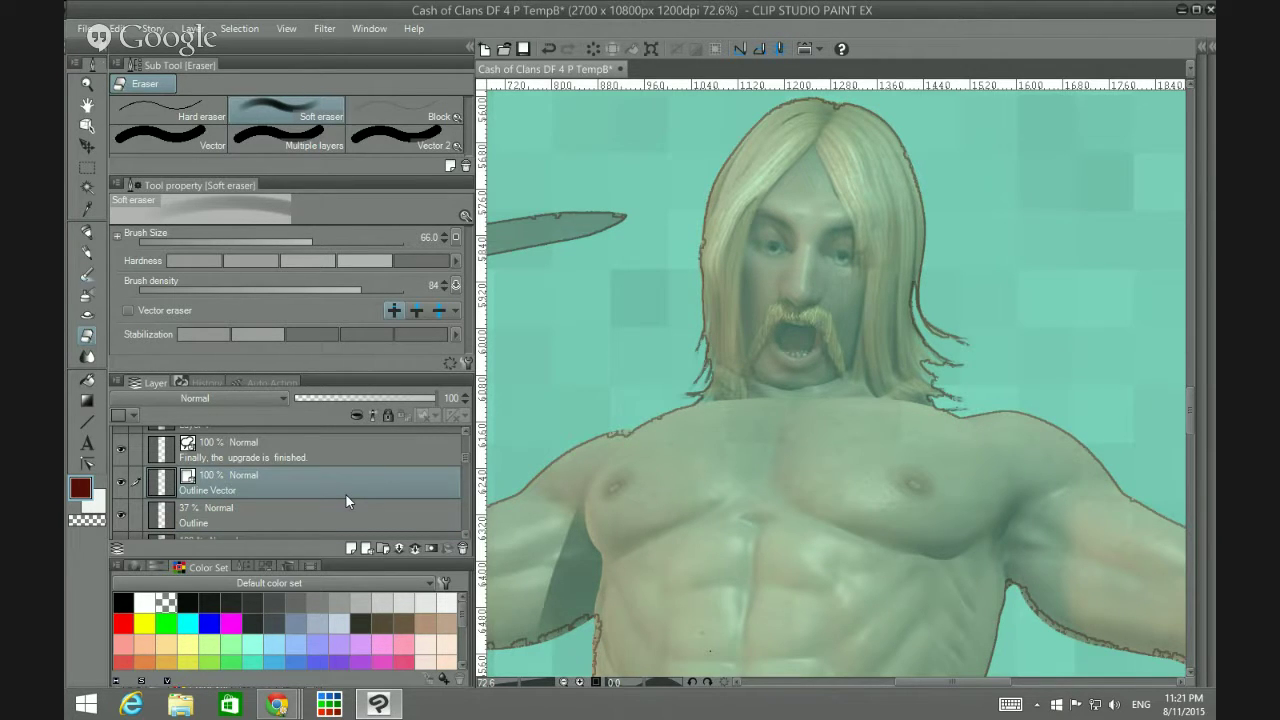
pyautogui.click(86, 233)
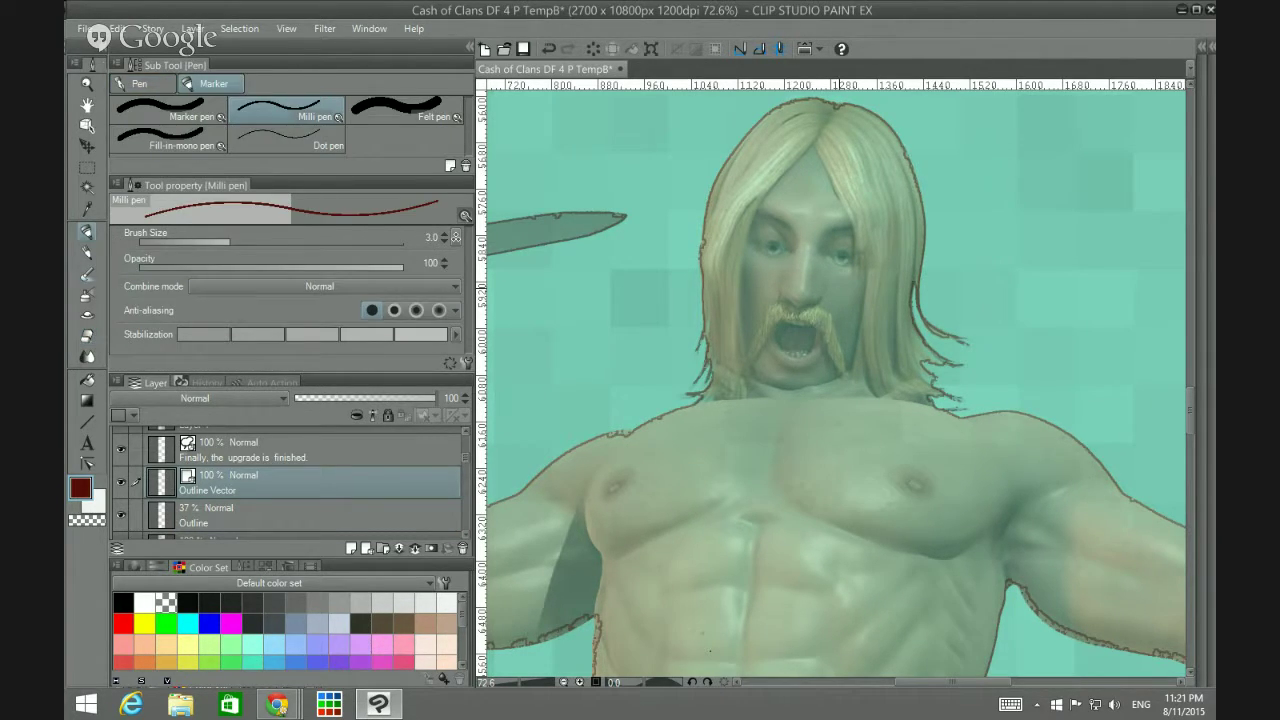
# Step: At pen size 2, ink the left brow and the line above the right eye
pyautogui.press('[')
pyautogui.press('[')
pyautogui.moveTo(766, 241)
pyautogui.mouseDown()
pyautogui.moveTo(788, 251)
pyautogui.moveTo(780, 270)
pyautogui.mouseUp()
pyautogui.hotkey('ctrl', 'z')
pyautogui.moveTo(758, 242)
pyautogui.mouseDown()
pyautogui.moveTo(789, 250)
pyautogui.moveTo(766, 257)
pyautogui.moveTo(789, 251)
pyautogui.mouseUp()
pyautogui.moveTo(836, 249); pyautogui.dragTo(852, 262)
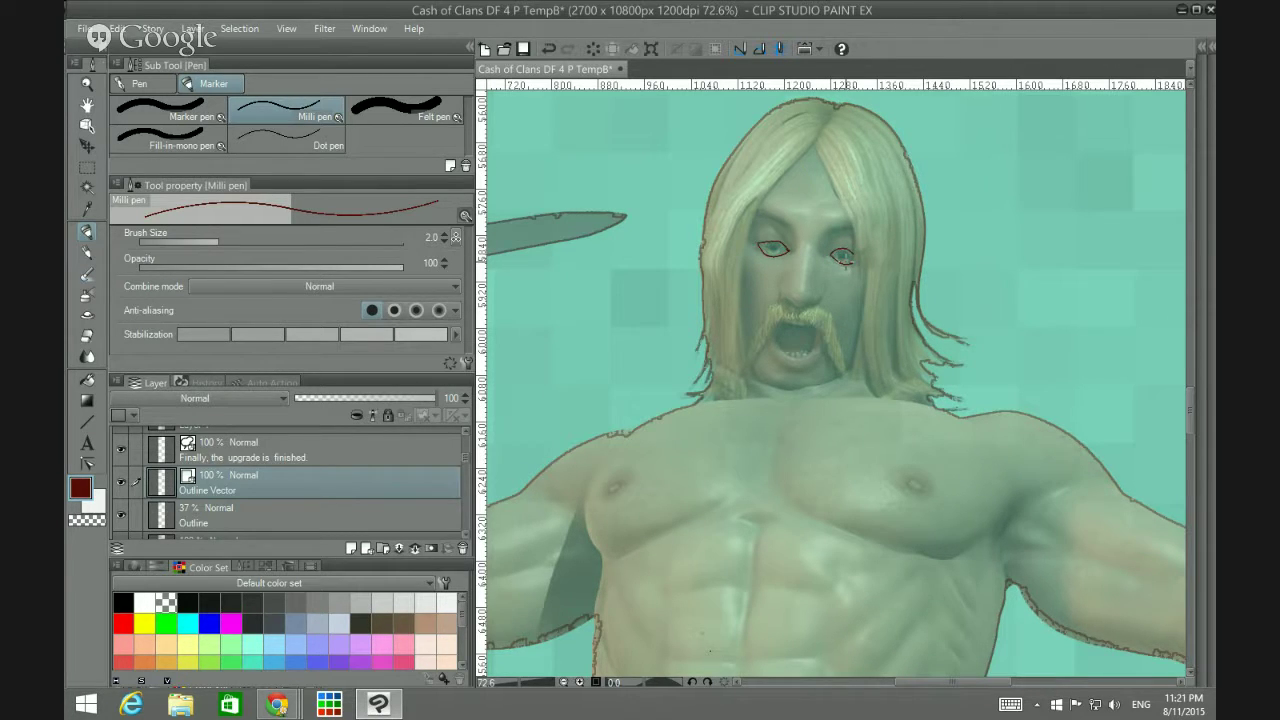
pyautogui.hotkey('ctrl', 'z')
pyautogui.hotkey('ctrl', 'z')
pyautogui.moveTo(830, 250); pyautogui.dragTo(854, 253)
pyautogui.hotkey('ctrl', 'z')
pyautogui.hotkey('ctrl', 'y')
# Step: Draw the upper and lower eyelids plus brow and lash strokes over the left eye
pyautogui.moveTo(829, 257); pyautogui.dragTo(852, 262)
pyautogui.moveTo(760, 230)
pyautogui.mouseDown()
pyautogui.moveTo(798, 246)
pyautogui.moveTo(852, 244)
pyautogui.mouseUp()
pyautogui.hotkey('ctrl', 'z')
pyautogui.moveTo(834, 240); pyautogui.dragTo(856, 241)
pyautogui.moveTo(752, 209)
pyautogui.mouseDown()
pyautogui.moveTo(783, 228)
pyautogui.moveTo(850, 232)
pyautogui.moveTo(781, 223)
pyautogui.mouseUp()
# Step: Outline the left and right nostrils
pyautogui.hotkey('ctrl', 'z')
pyautogui.moveTo(786, 298); pyautogui.dragTo(796, 302)
pyautogui.hotkey('ctrl', 'z')
pyautogui.moveTo(784, 297); pyautogui.dragTo(815, 305)
pyautogui.moveTo(822, 290)
pyautogui.mouseDown()
pyautogui.moveTo(817, 305)
pyautogui.moveTo(784, 294)
pyautogui.mouseUp()
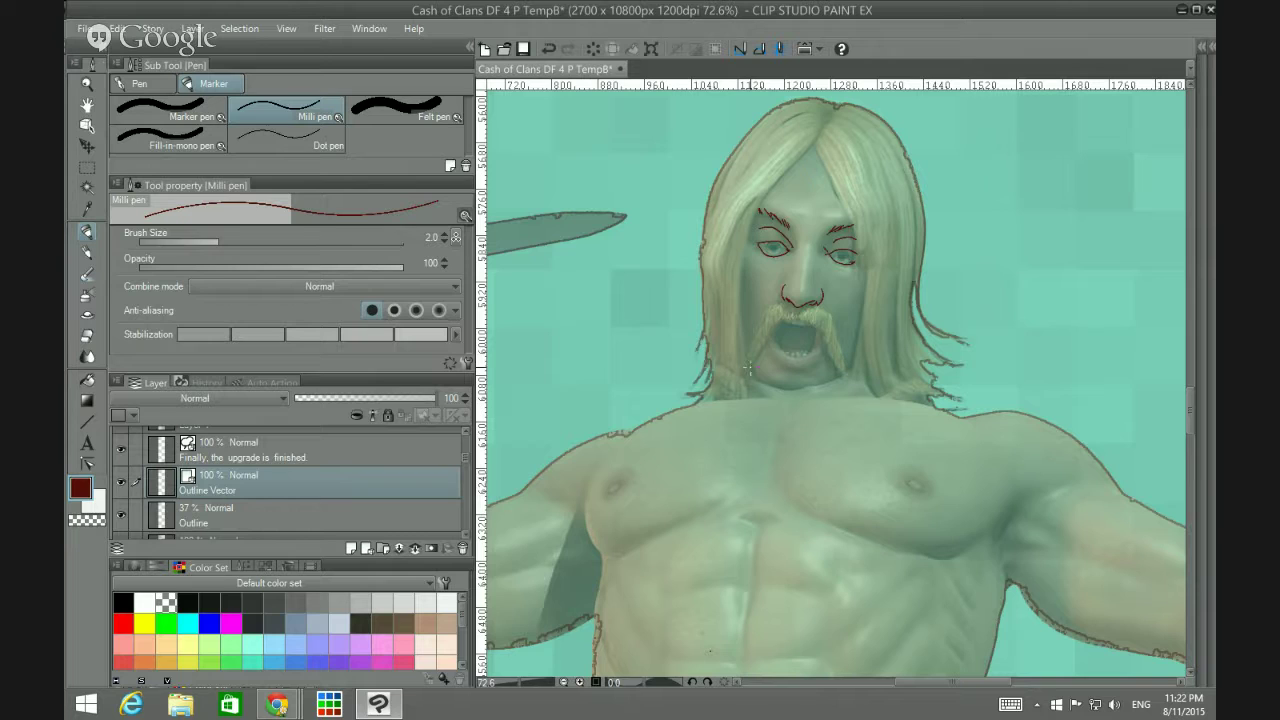
# Step: Outline the mouth, moustache, lower lip and bottom of the chin
pyautogui.moveTo(748, 368)
pyautogui.mouseDown()
pyautogui.moveTo(772, 315)
pyautogui.moveTo(788, 314)
pyautogui.moveTo(817, 321)
pyautogui.moveTo(836, 376)
pyautogui.mouseUp()
pyautogui.moveTo(782, 340)
pyautogui.mouseDown()
pyautogui.moveTo(780, 354)
pyautogui.moveTo(806, 330)
pyautogui.mouseUp()
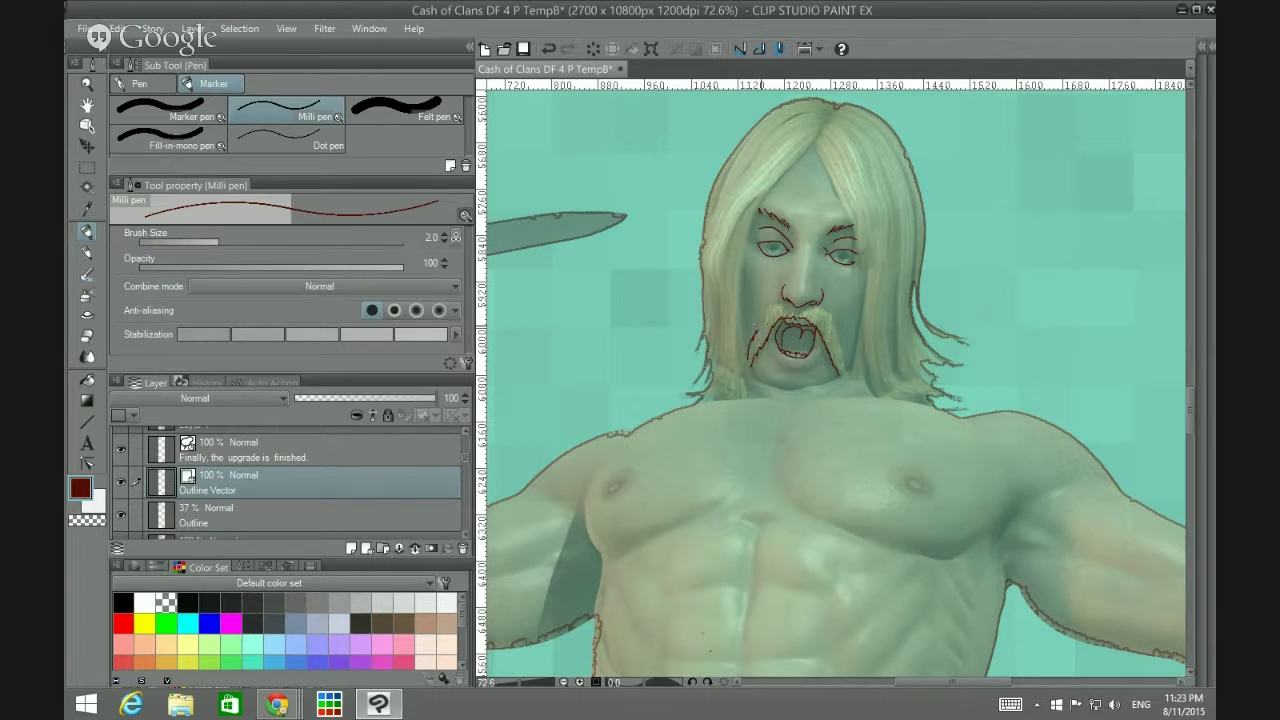
pyautogui.moveTo(764, 322)
pyautogui.mouseDown()
pyautogui.moveTo(786, 296)
pyautogui.moveTo(826, 310)
pyautogui.moveTo(835, 332)
pyautogui.mouseUp()
pyautogui.moveTo(777, 358); pyautogui.dragTo(814, 369)
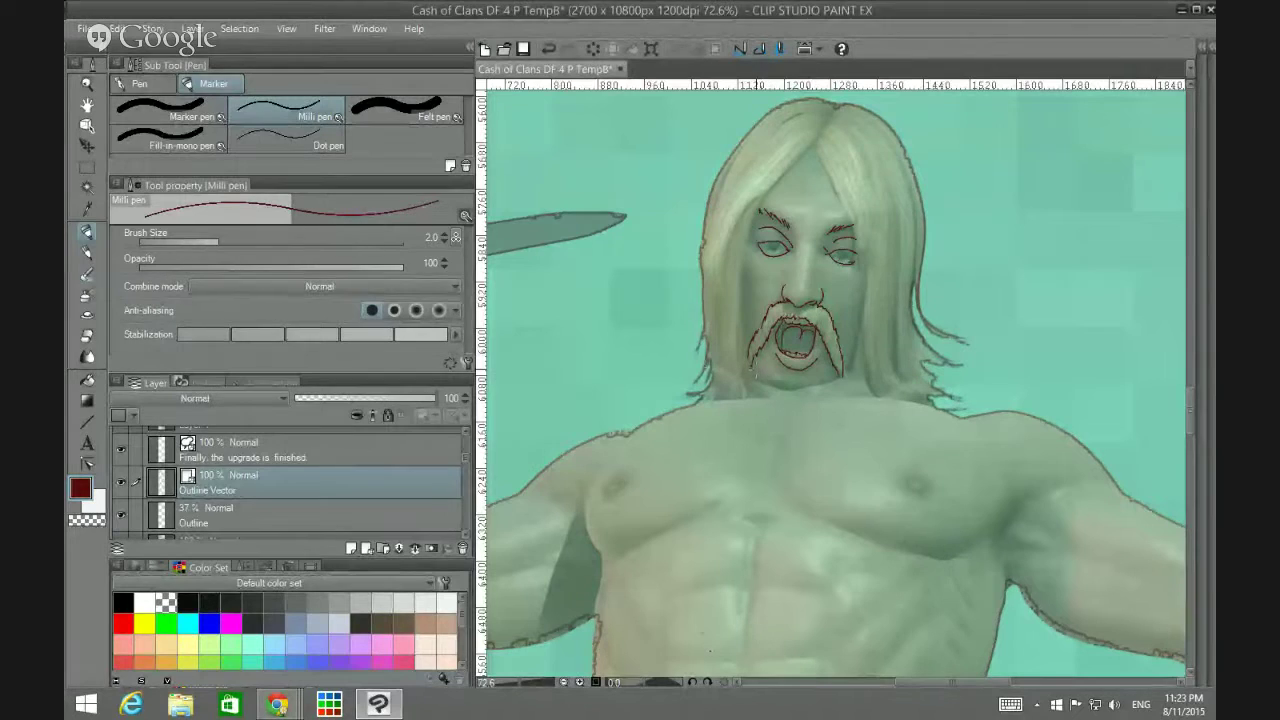
pyautogui.moveTo(754, 368)
pyautogui.mouseDown()
pyautogui.moveTo(759, 381)
pyautogui.moveTo(816, 392)
pyautogui.moveTo(844, 368)
pyautogui.mouseUp()
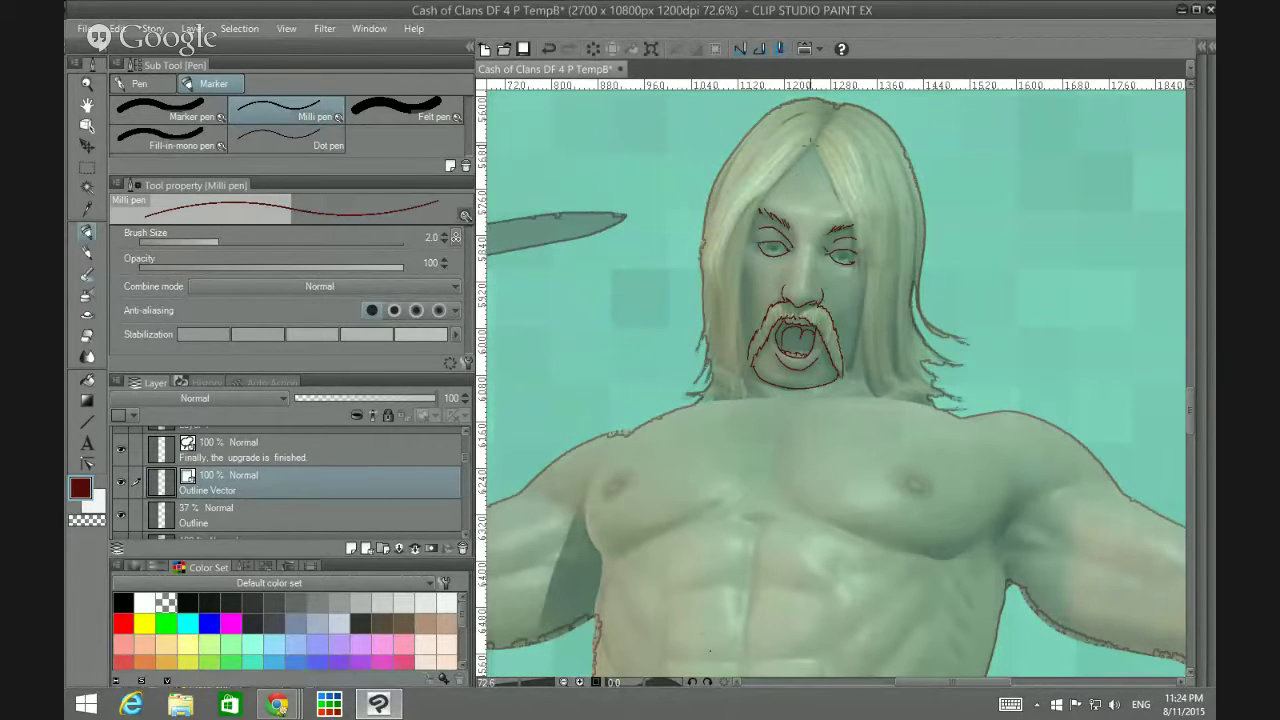
# Step: Trace hair strands down both sides of the face and along the parting
pyautogui.moveTo(814, 142)
pyautogui.mouseDown()
pyautogui.moveTo(752, 215)
pyautogui.moveTo(737, 328)
pyautogui.moveTo(751, 388)
pyautogui.mouseUp()
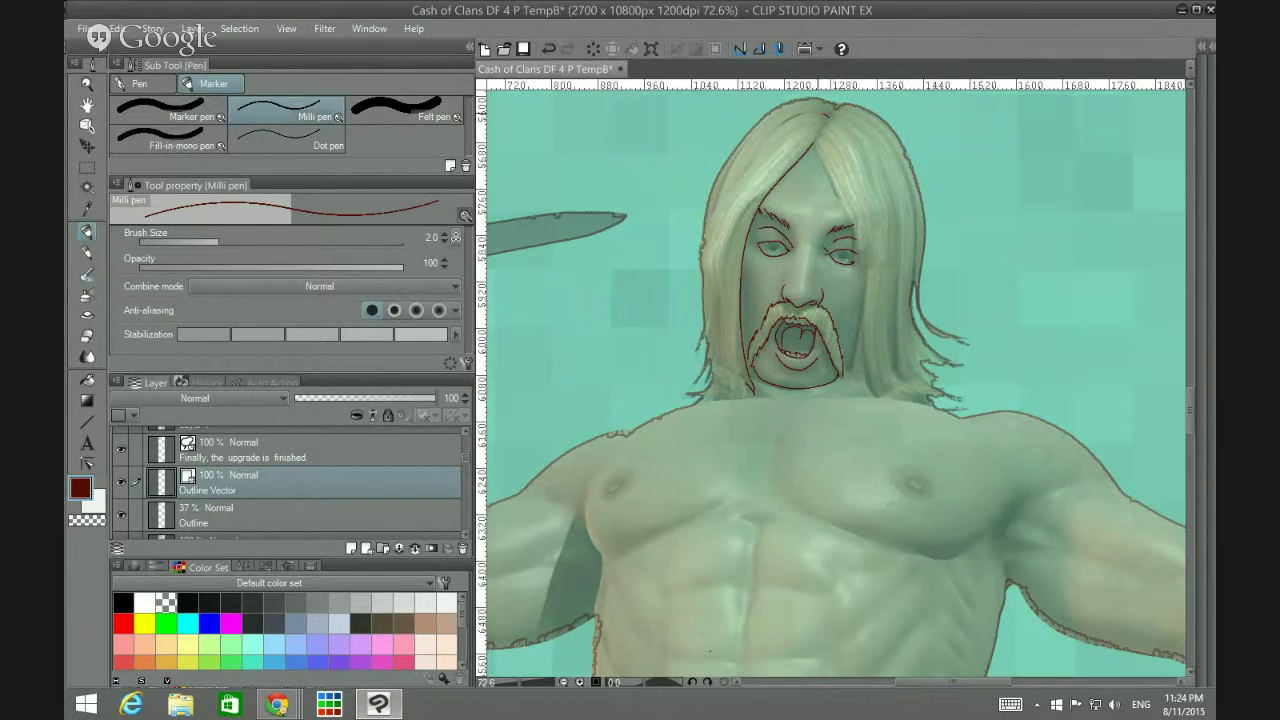
pyautogui.moveTo(822, 114)
pyautogui.mouseDown()
pyautogui.moveTo(785, 118)
pyautogui.moveTo(742, 174)
pyautogui.mouseUp()
pyautogui.moveTo(820, 116)
pyautogui.mouseDown()
pyautogui.moveTo(711, 215)
pyautogui.moveTo(712, 396)
pyautogui.mouseUp()
pyautogui.moveTo(768, 186)
pyautogui.mouseDown()
pyautogui.moveTo(743, 209)
pyautogui.moveTo(728, 286)
pyautogui.moveTo(750, 386)
pyautogui.mouseUp()
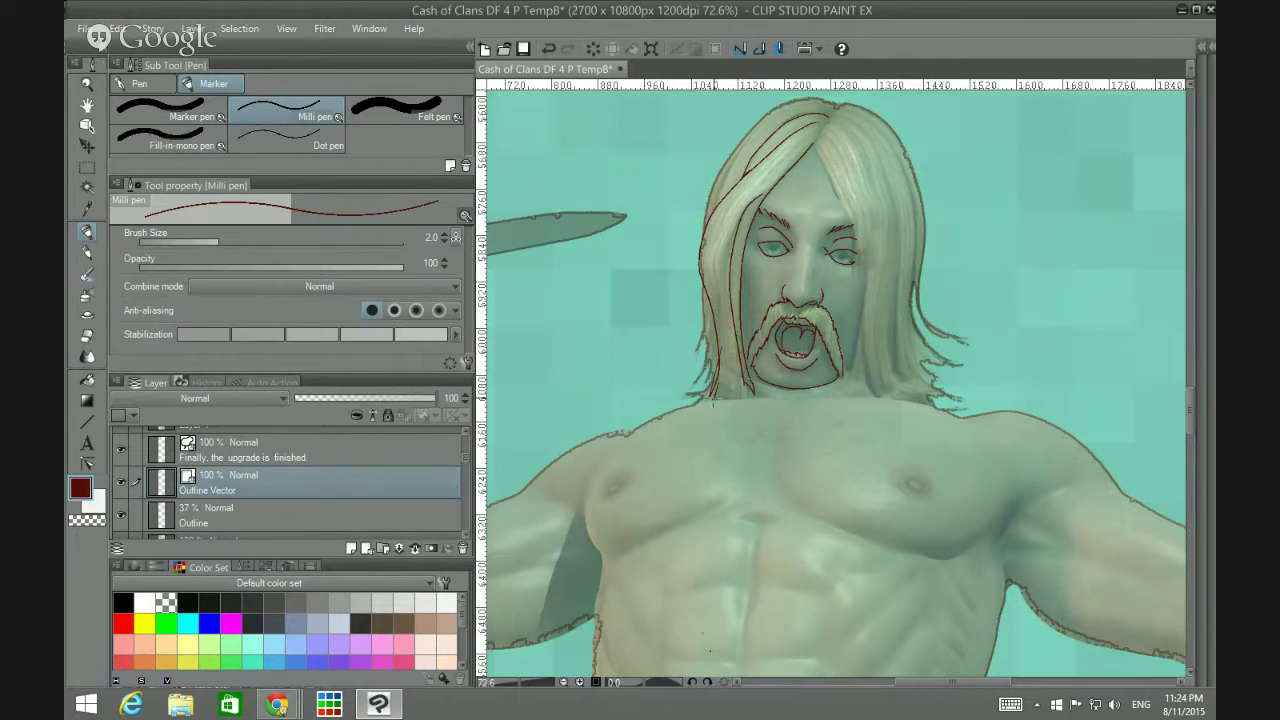
pyautogui.moveTo(720, 385)
pyautogui.mouseDown()
pyautogui.moveTo(738, 405)
pyautogui.moveTo(744, 376)
pyautogui.mouseUp()
pyautogui.moveTo(816, 145)
pyautogui.mouseDown()
pyautogui.moveTo(863, 238)
pyautogui.moveTo(850, 398)
pyautogui.mouseUp()
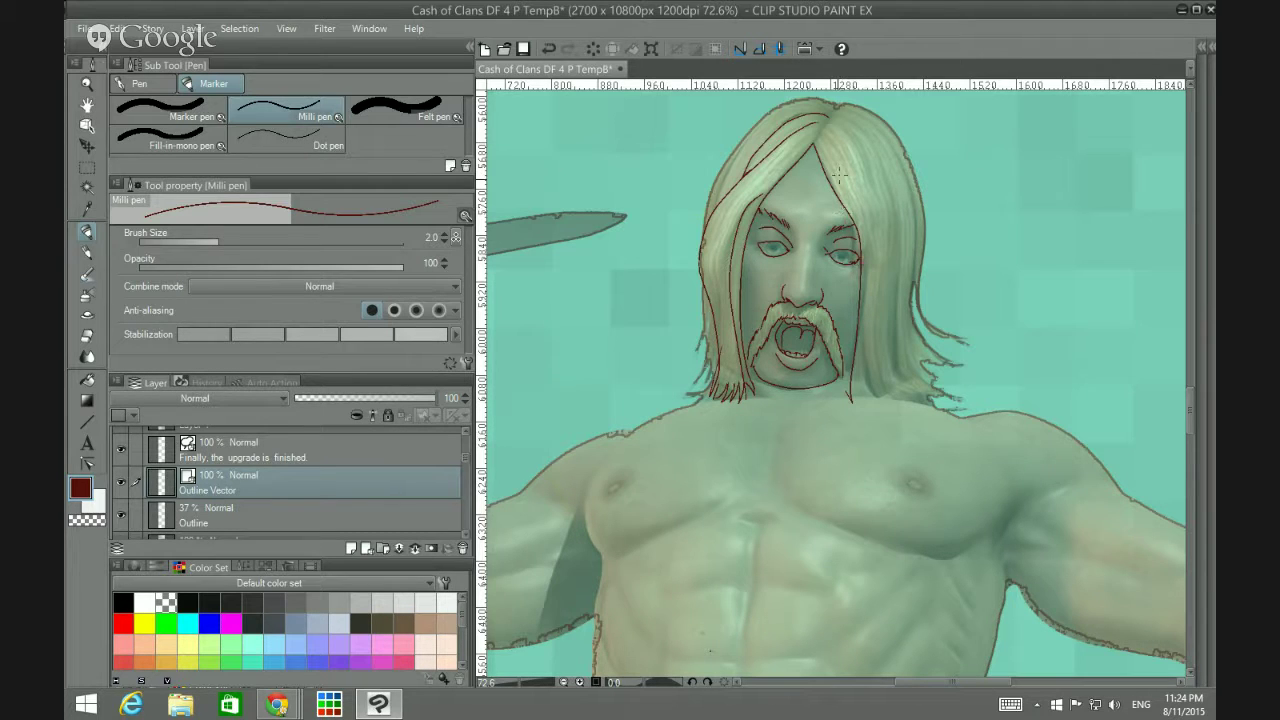
pyautogui.moveTo(852, 220); pyautogui.dragTo(860, 254)
pyautogui.moveTo(830, 122)
pyautogui.mouseDown()
pyautogui.moveTo(882, 204)
pyautogui.moveTo(887, 360)
pyautogui.moveTo(885, 382)
pyautogui.moveTo(857, 402)
pyautogui.moveTo(868, 398)
pyautogui.mouseUp()
pyautogui.moveTo(868, 374)
pyautogui.mouseDown()
pyautogui.moveTo(872, 404)
pyautogui.moveTo(882, 396)
pyautogui.mouseUp()
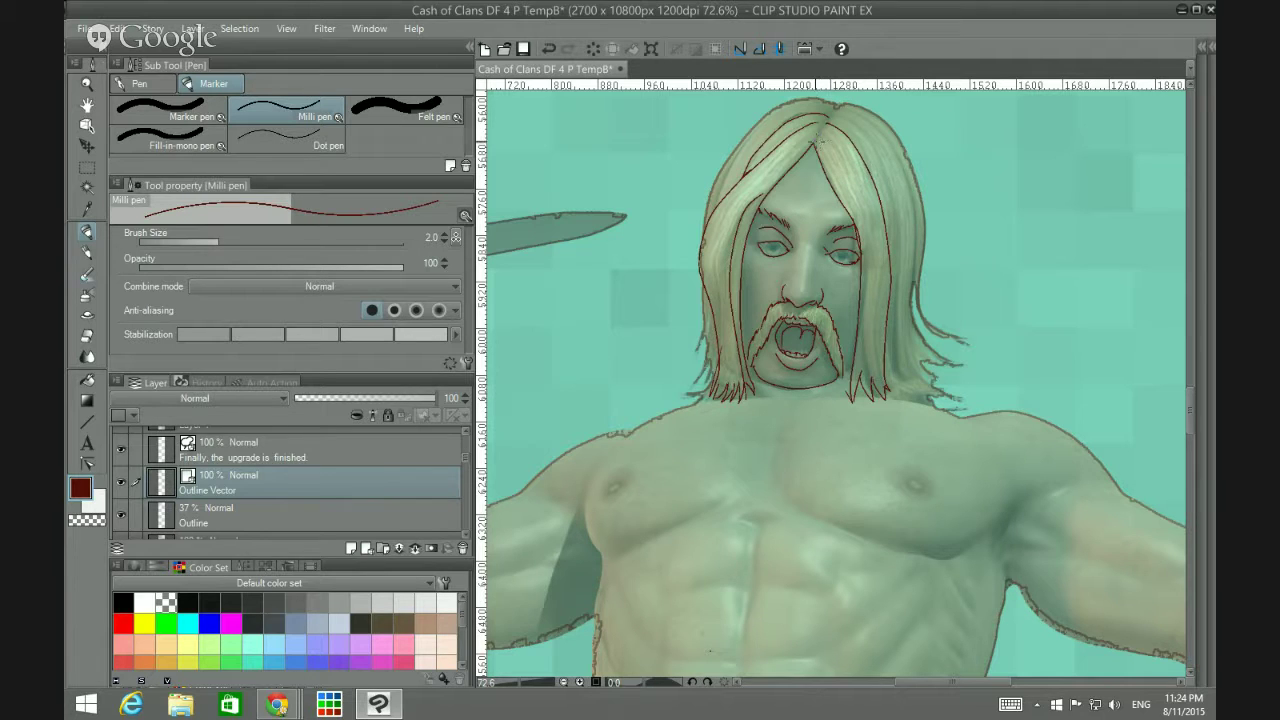
pyautogui.moveTo(820, 142); pyautogui.dragTo(830, 118)
# Step: Pick the Soft eraser with brush size 8.9 and density 81
pyautogui.click(88, 335)
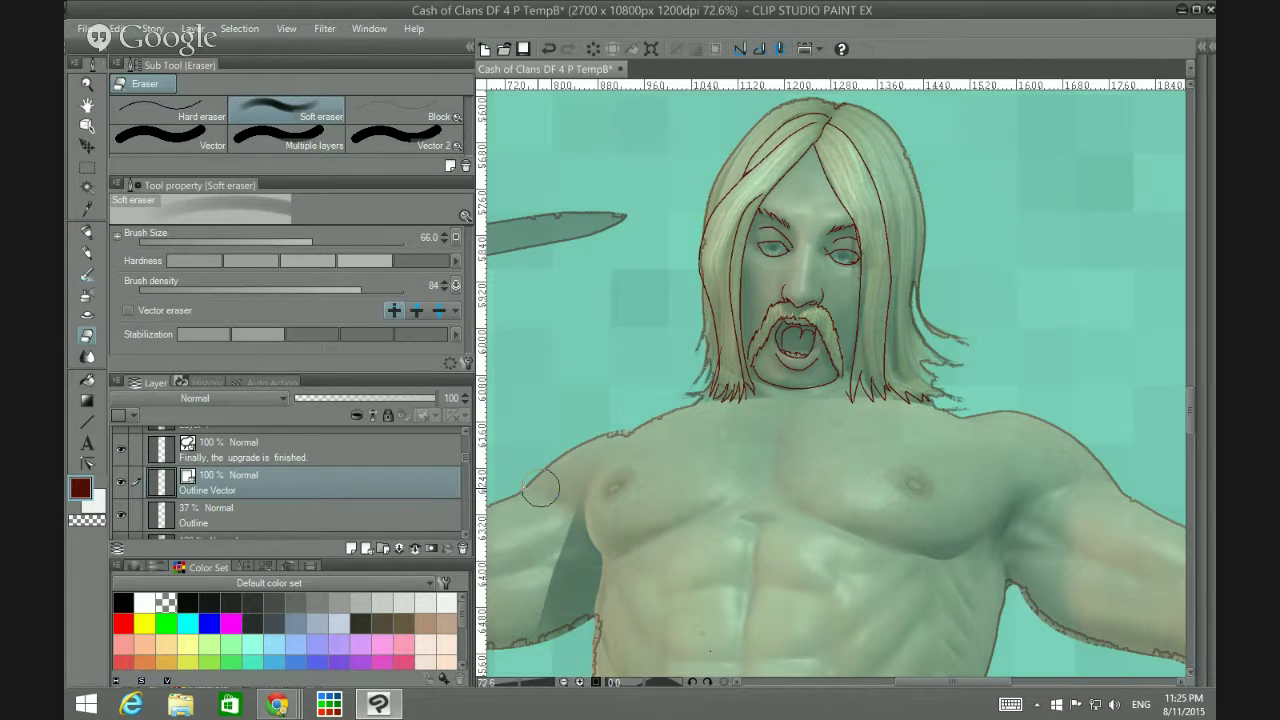
pyautogui.moveTo(309, 239); pyautogui.dragTo(257, 237)
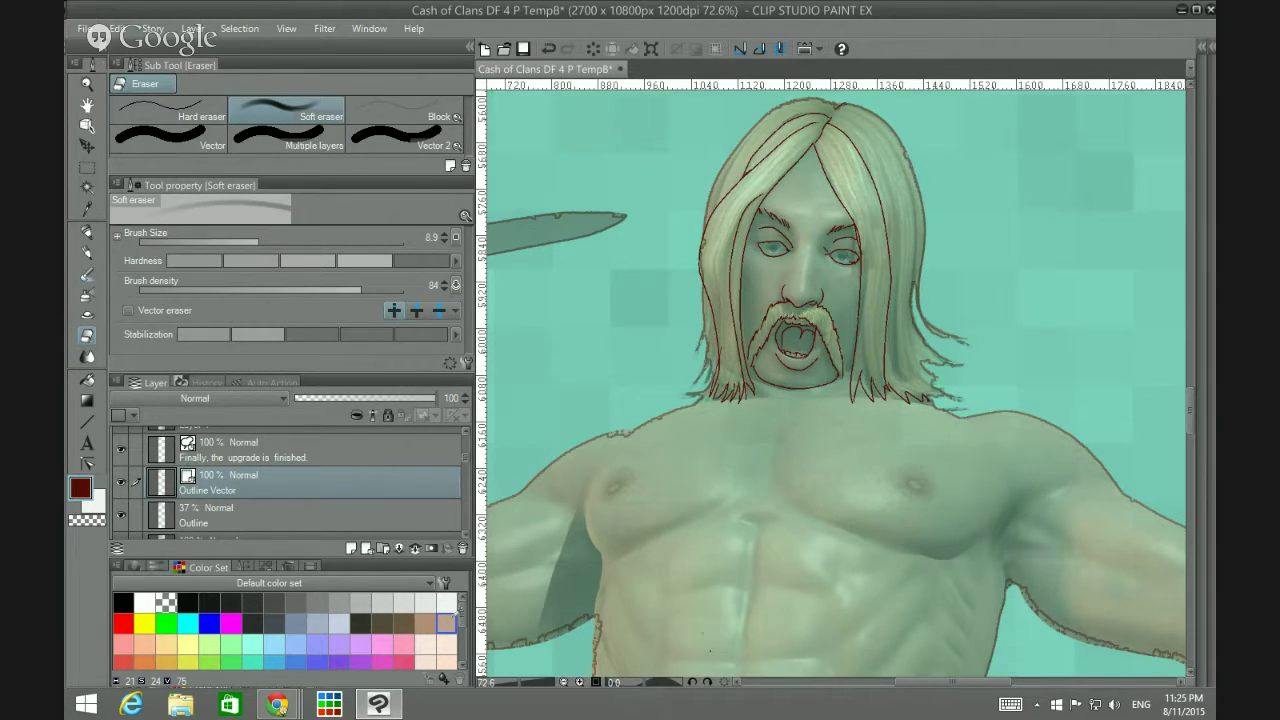
pyautogui.click(353, 290)
# Step: Outline both shoulders with the Milli pen in dark red
pyautogui.click(87, 231)
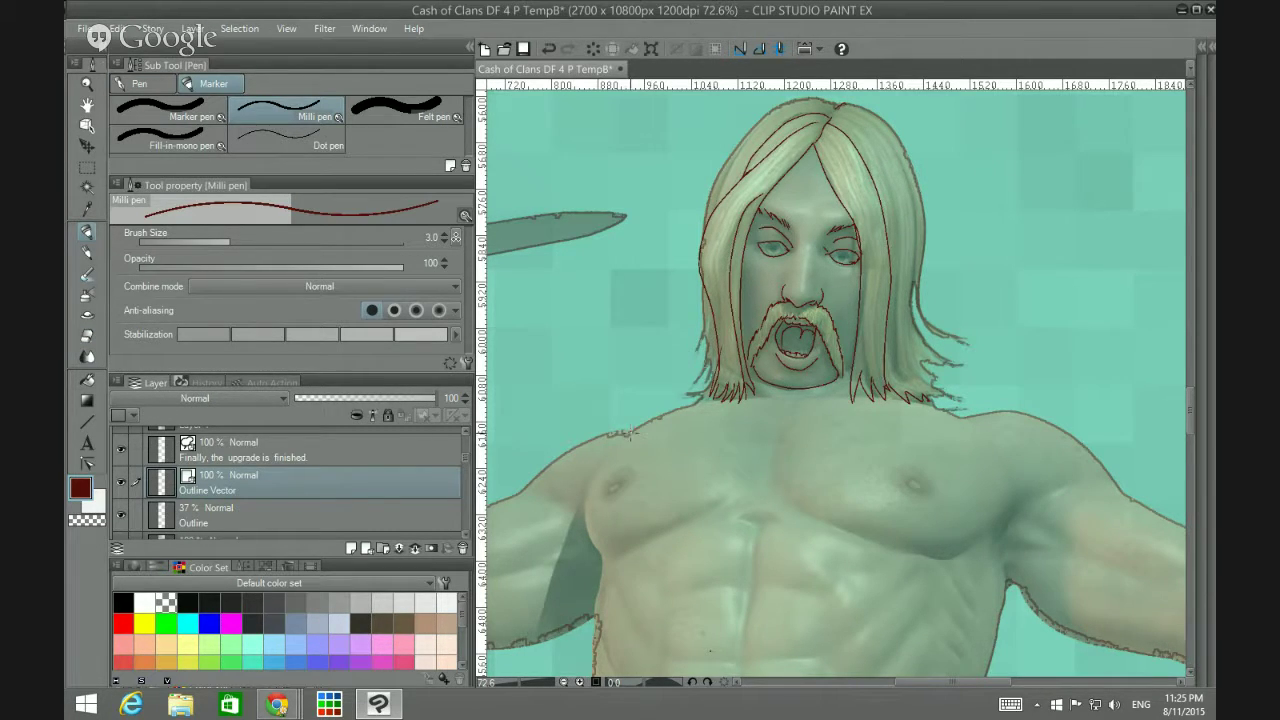
pyautogui.moveTo(630, 434)
pyautogui.mouseDown()
pyautogui.moveTo(712, 398)
pyautogui.moveTo(786, 401)
pyautogui.mouseUp()
pyautogui.moveTo(790, 400); pyautogui.dragTo(855, 395)
pyautogui.moveTo(948, 410); pyautogui.dragTo(968, 443)
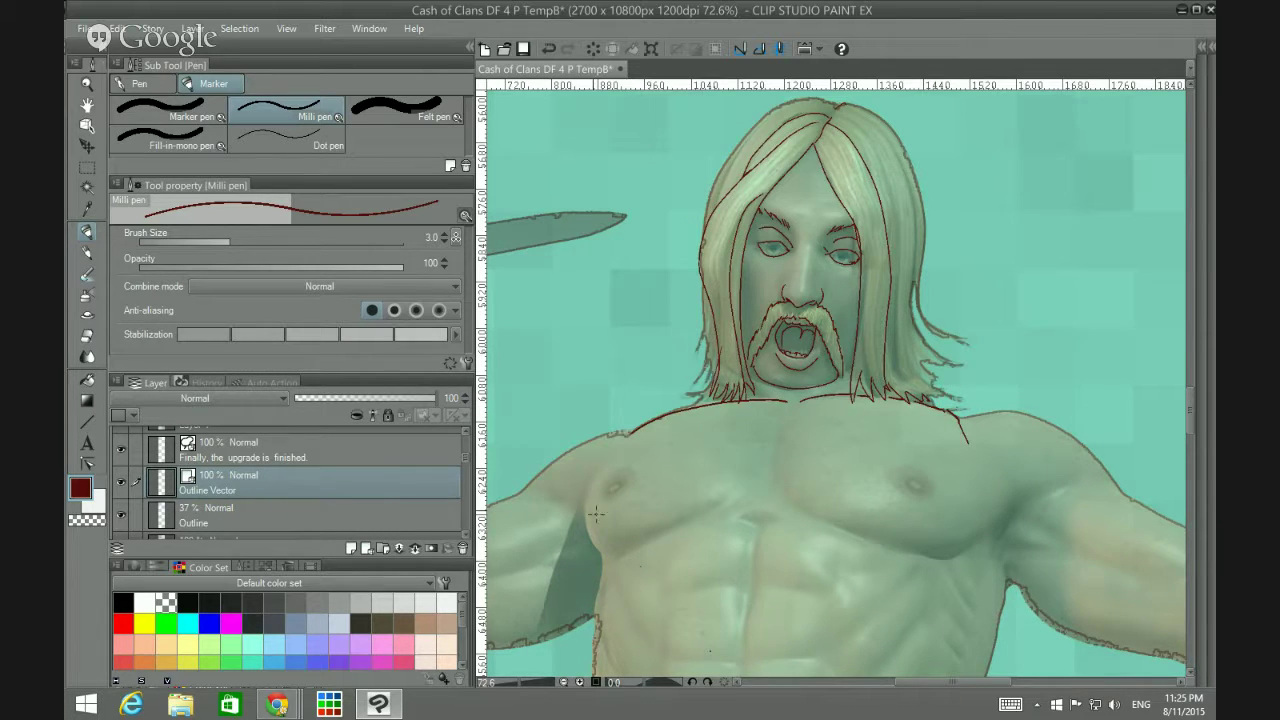
# Step: Outline the left chest, both nipples and the underside of the right pectoral
pyautogui.moveTo(588, 484)
pyautogui.mouseDown()
pyautogui.moveTo(587, 530)
pyautogui.moveTo(606, 559)
pyautogui.moveTo(738, 500)
pyautogui.mouseUp()
pyautogui.moveTo(612, 500)
pyautogui.mouseDown()
pyautogui.moveTo(617, 476)
pyautogui.moveTo(625, 490)
pyautogui.moveTo(614, 488)
pyautogui.mouseUp()
pyautogui.moveTo(910, 490)
pyautogui.mouseDown()
pyautogui.moveTo(897, 473)
pyautogui.moveTo(931, 480)
pyautogui.moveTo(926, 500)
pyautogui.moveTo(906, 484)
pyautogui.moveTo(921, 487)
pyautogui.mouseUp()
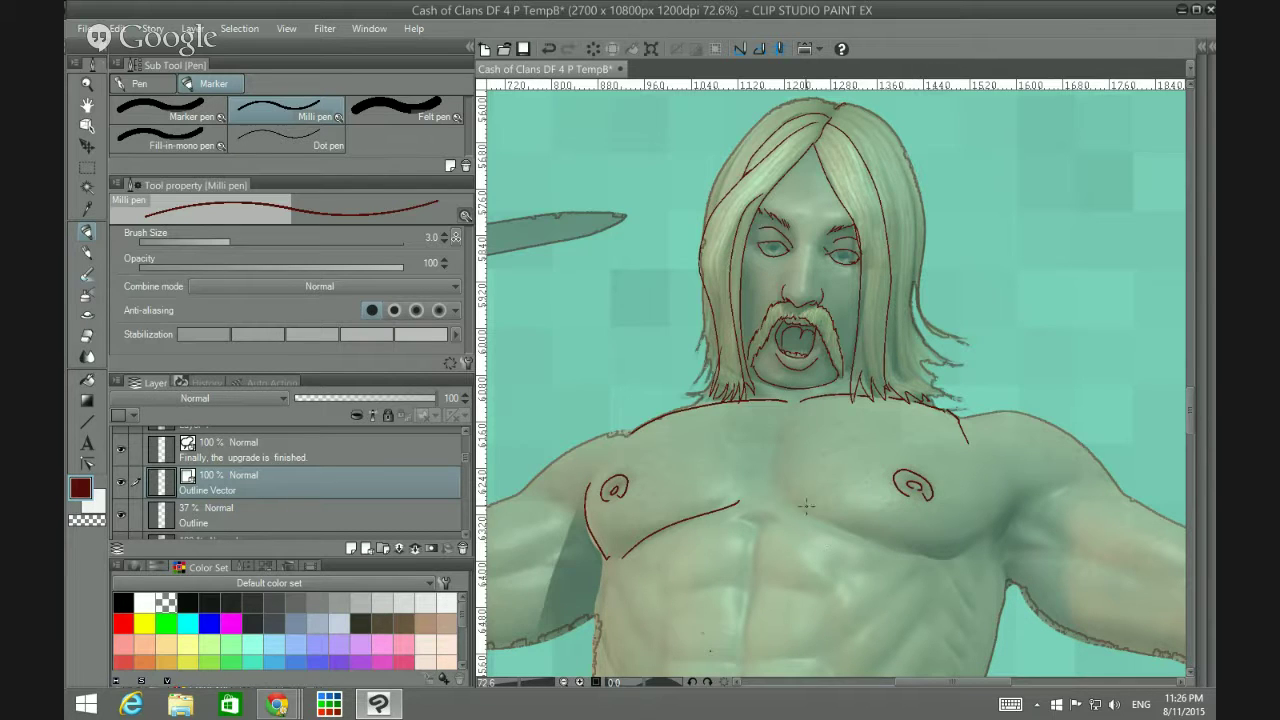
pyautogui.moveTo(806, 506)
pyautogui.mouseDown()
pyautogui.moveTo(941, 558)
pyautogui.moveTo(1018, 505)
pyautogui.mouseUp()
# Step: Outline the armpit, left upper arm and shoulder line running down the outstretched arm
pyautogui.scroll(-2, 1018, 507)
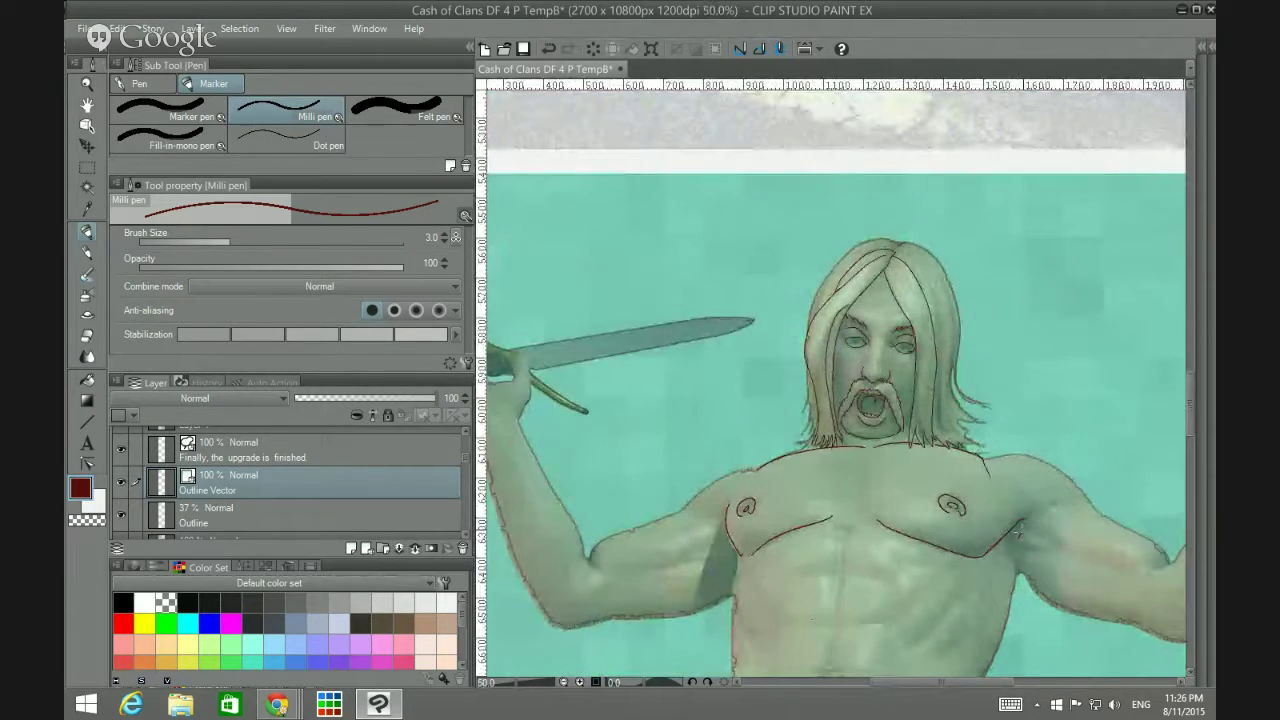
pyautogui.moveTo(1018, 538); pyautogui.dragTo(1058, 508)
pyautogui.moveTo(596, 543); pyautogui.dragTo(756, 470)
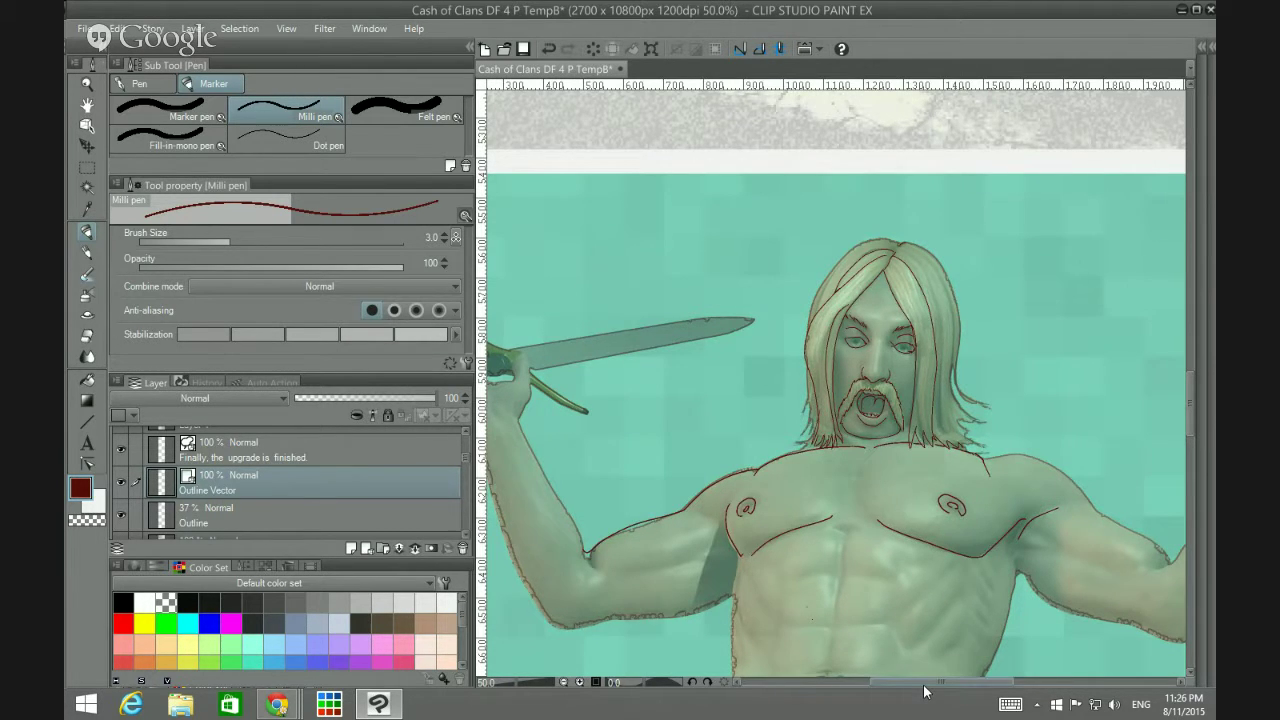
pyautogui.moveTo(925, 688); pyautogui.dragTo(986, 672)
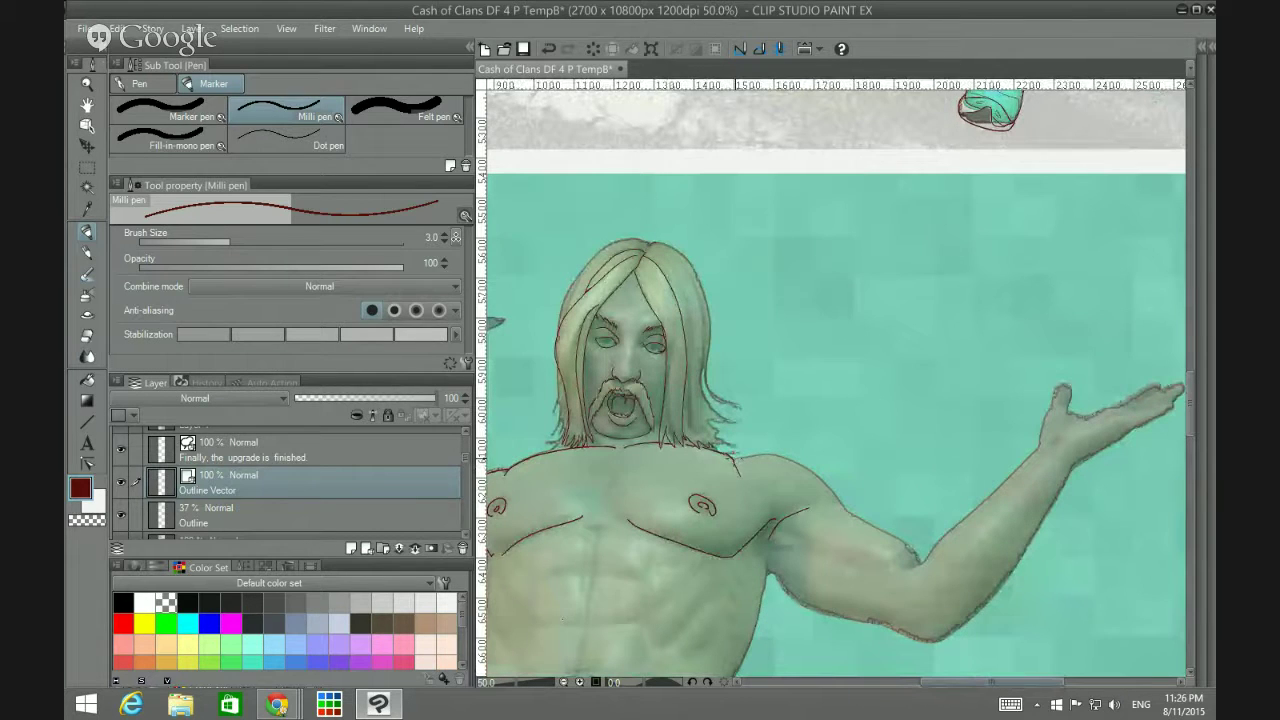
pyautogui.moveTo(758, 455)
pyautogui.mouseDown()
pyautogui.moveTo(814, 474)
pyautogui.moveTo(838, 502)
pyautogui.mouseUp()
pyautogui.moveTo(855, 518); pyautogui.dragTo(918, 558)
pyautogui.moveTo(927, 564); pyautogui.dragTo(1036, 455)
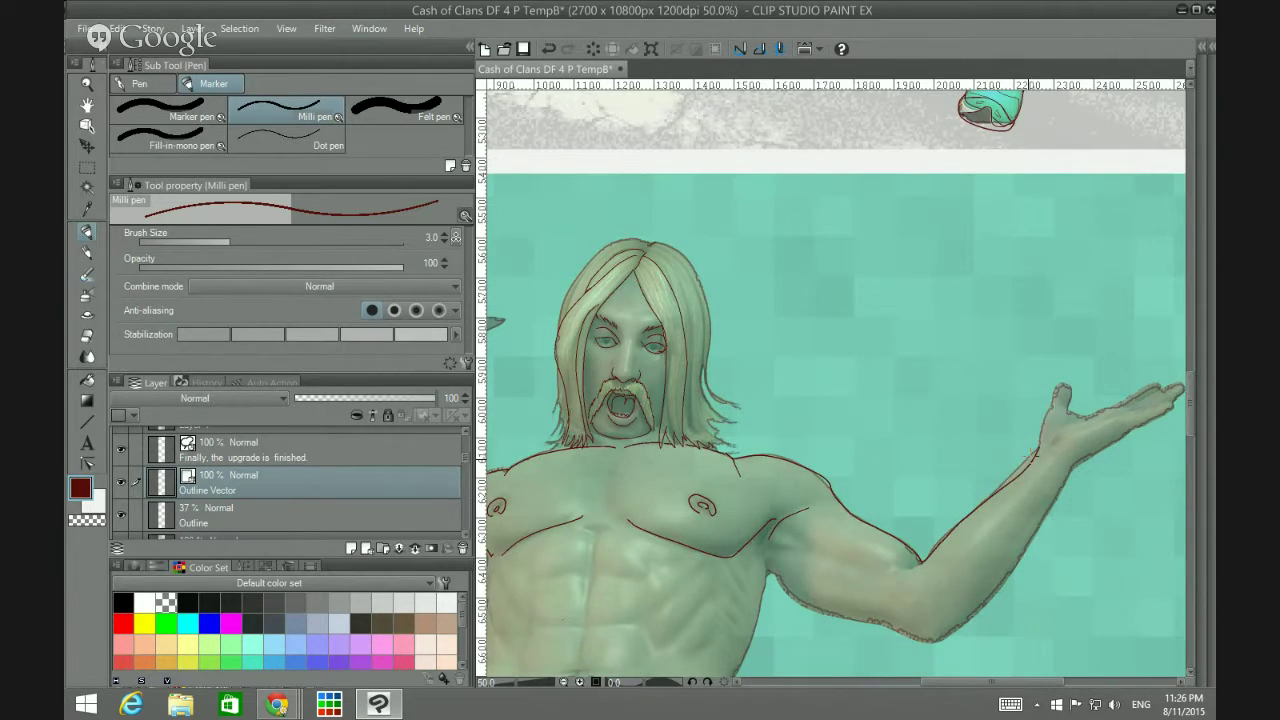
# Step: Redraw the forearm, wrist and finger outlines, then ink the forearm's lower edge
pyautogui.hotkey('ctrl', 'z')
pyautogui.moveTo(926, 554); pyautogui.dragTo(1034, 454)
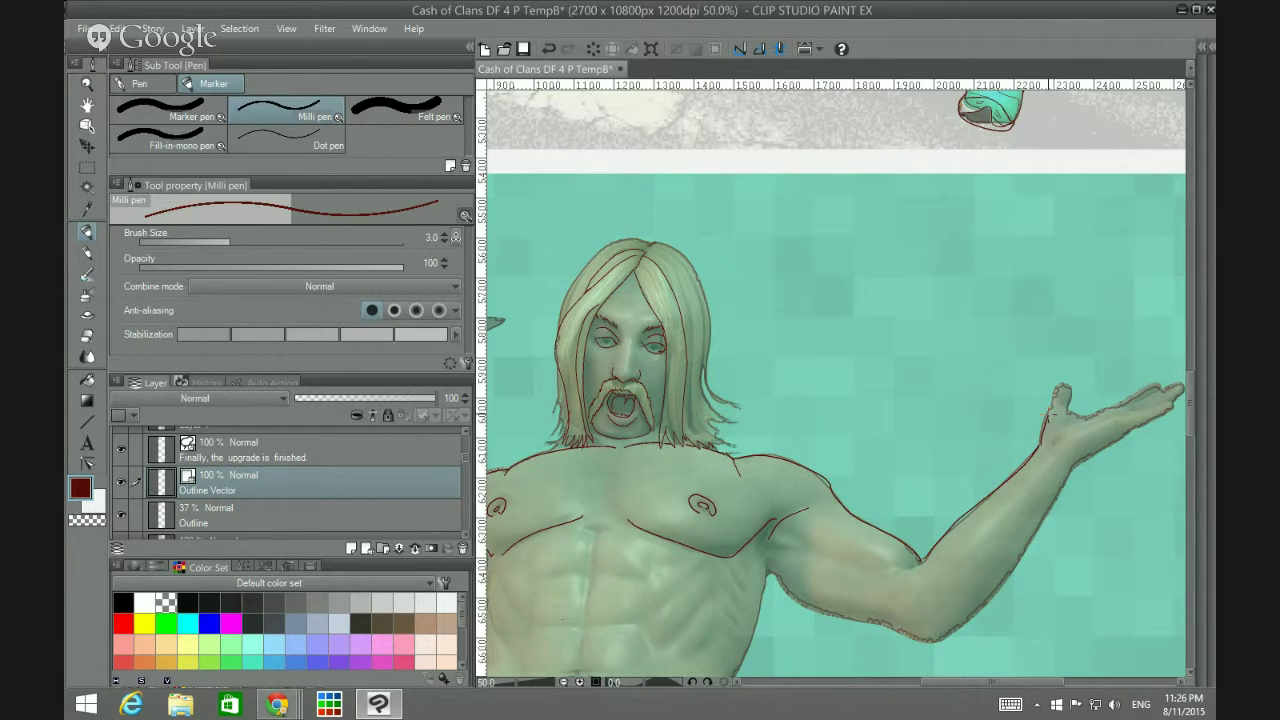
pyautogui.hotkey('ctrl', 'z')
pyautogui.moveTo(1046, 448)
pyautogui.mouseDown()
pyautogui.moveTo(1065, 384)
pyautogui.moveTo(1065, 408)
pyautogui.moveTo(1090, 430)
pyautogui.moveTo(1090, 416)
pyautogui.moveTo(1166, 387)
pyautogui.moveTo(1129, 417)
pyautogui.moveTo(1176, 381)
pyautogui.mouseUp()
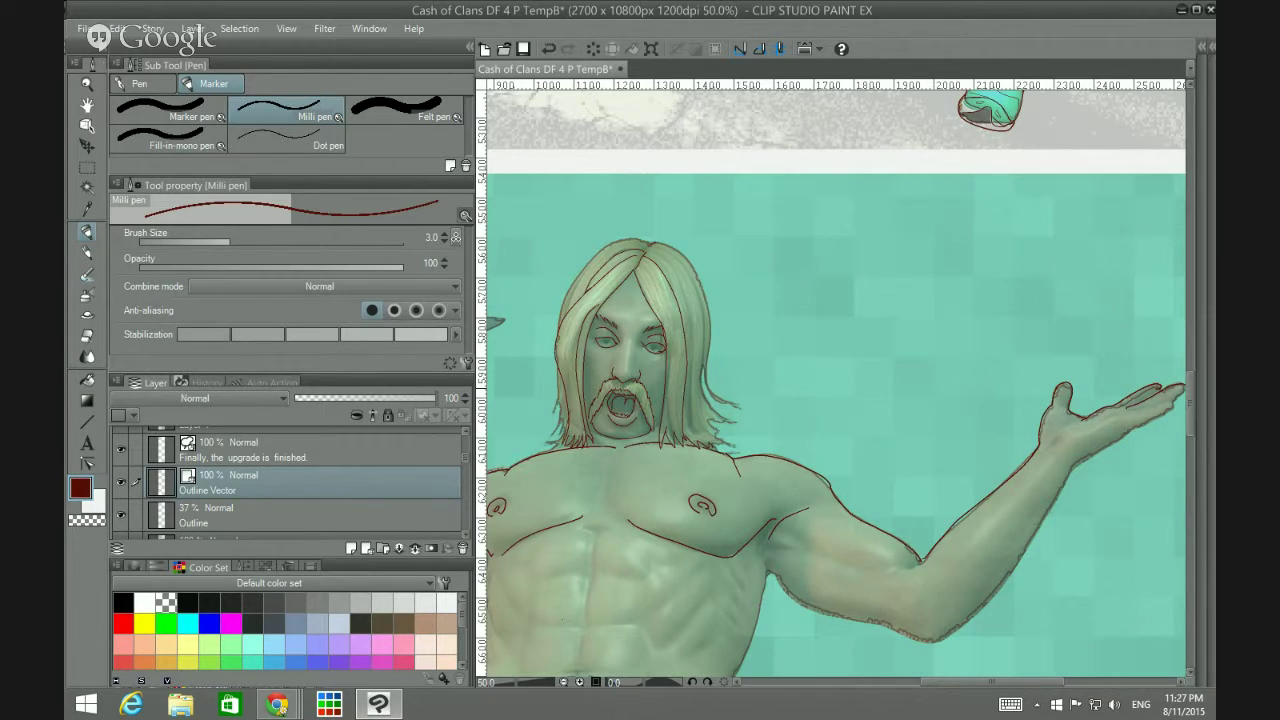
pyautogui.hotkey('ctrl', 'z')
pyautogui.moveTo(1133, 406); pyautogui.dragTo(1174, 386)
pyautogui.hotkey('ctrl', 'z')
pyautogui.moveTo(1128, 420)
pyautogui.mouseDown()
pyautogui.moveTo(1169, 410)
pyautogui.moveTo(1079, 467)
pyautogui.mouseUp()
pyautogui.moveTo(1187, 400); pyautogui.dragTo(1174, 412)
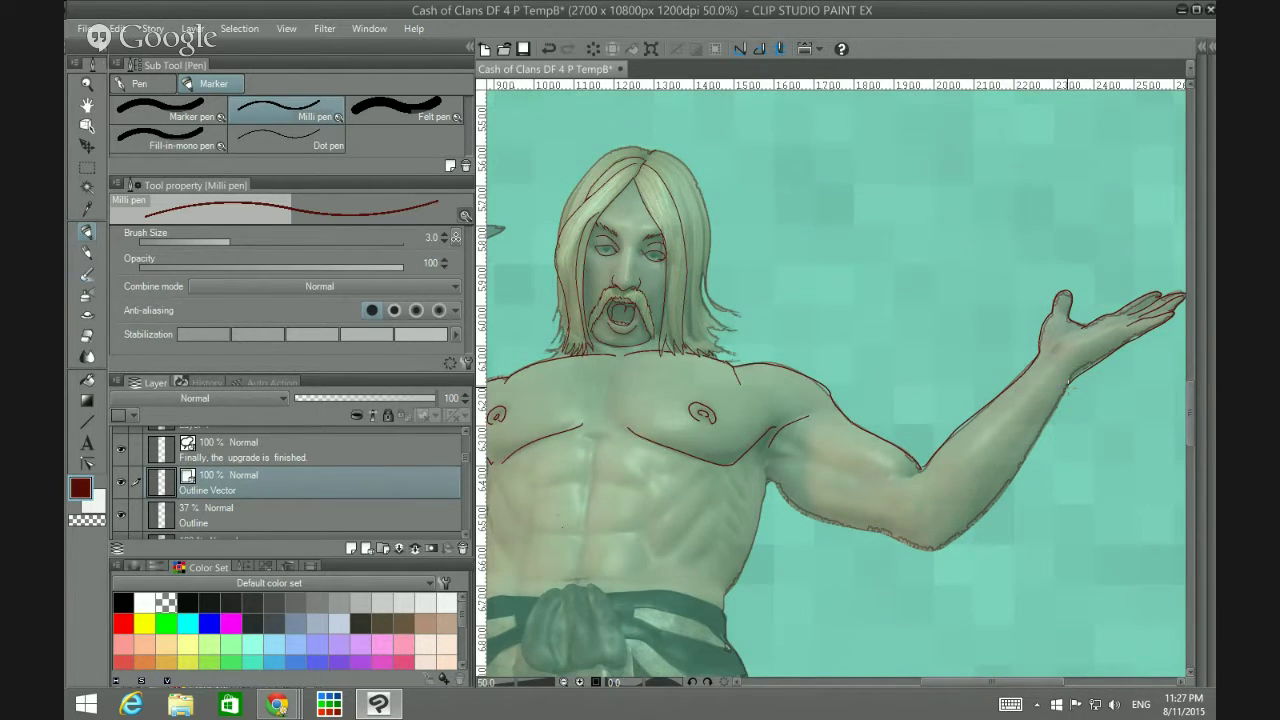
pyautogui.moveTo(1063, 393)
pyautogui.mouseDown()
pyautogui.moveTo(1008, 486)
pyautogui.moveTo(937, 550)
pyautogui.moveTo(833, 525)
pyautogui.moveTo(766, 483)
pyautogui.mouseUp()
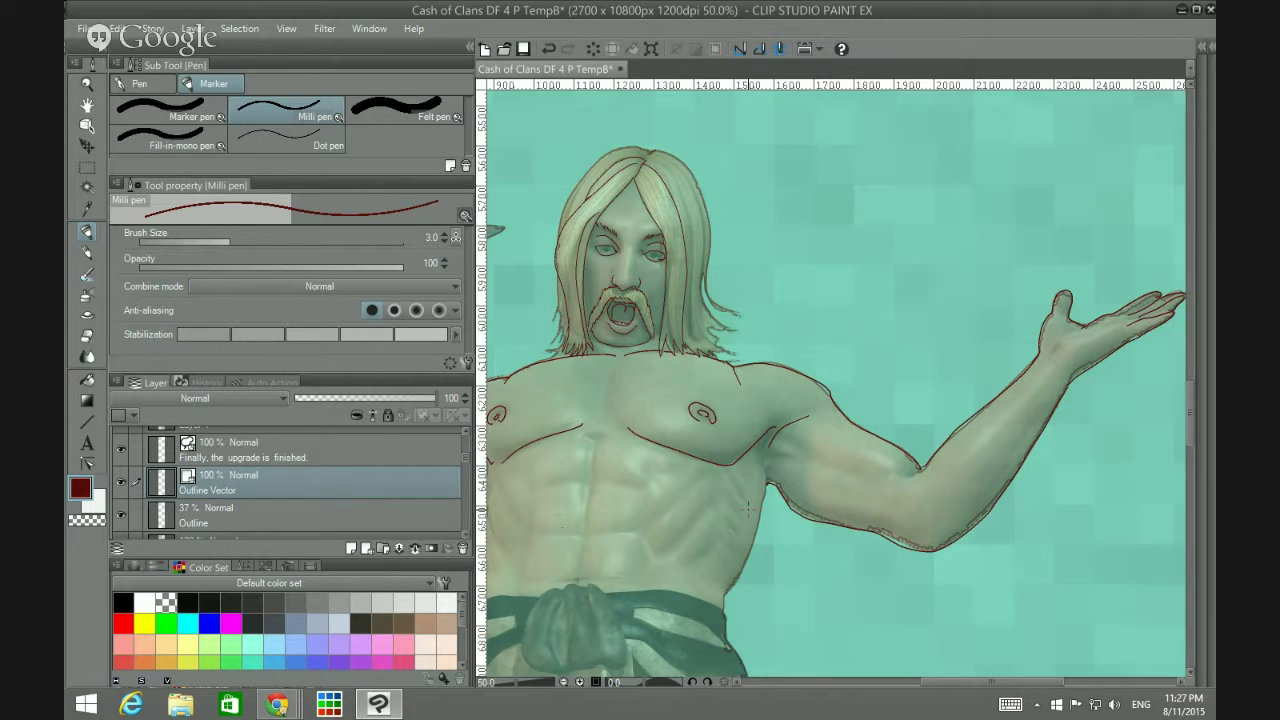
# Step: Draw dark red outlines down the side of the upper arm and the waist
pyautogui.scroll(-1, 746, 508)
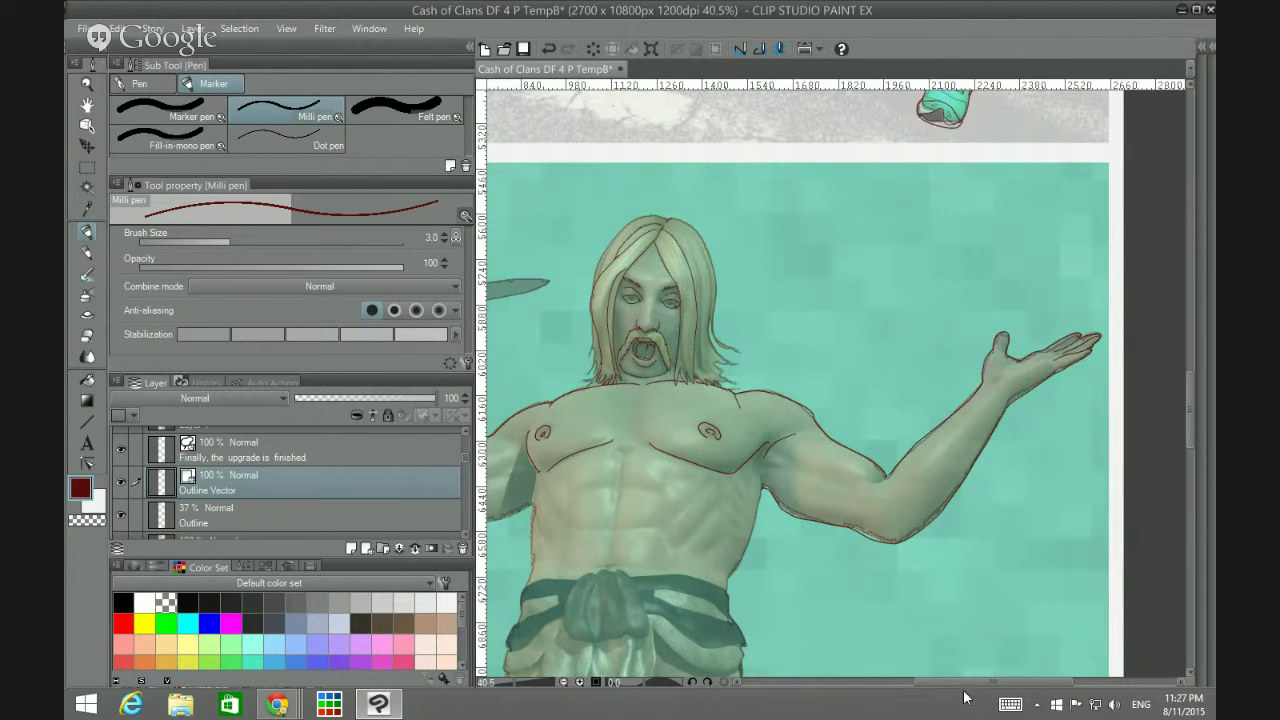
pyautogui.moveTo(970, 684); pyautogui.dragTo(922, 686)
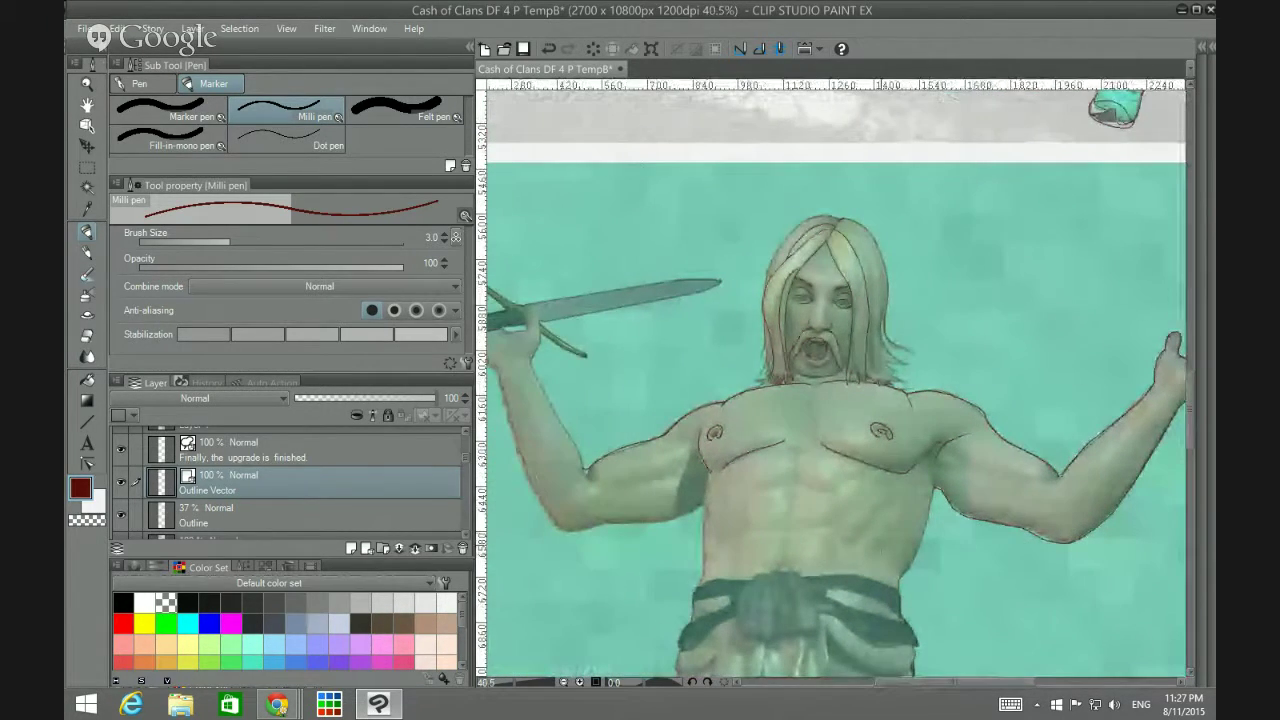
pyautogui.scroll(3, 883, 536)
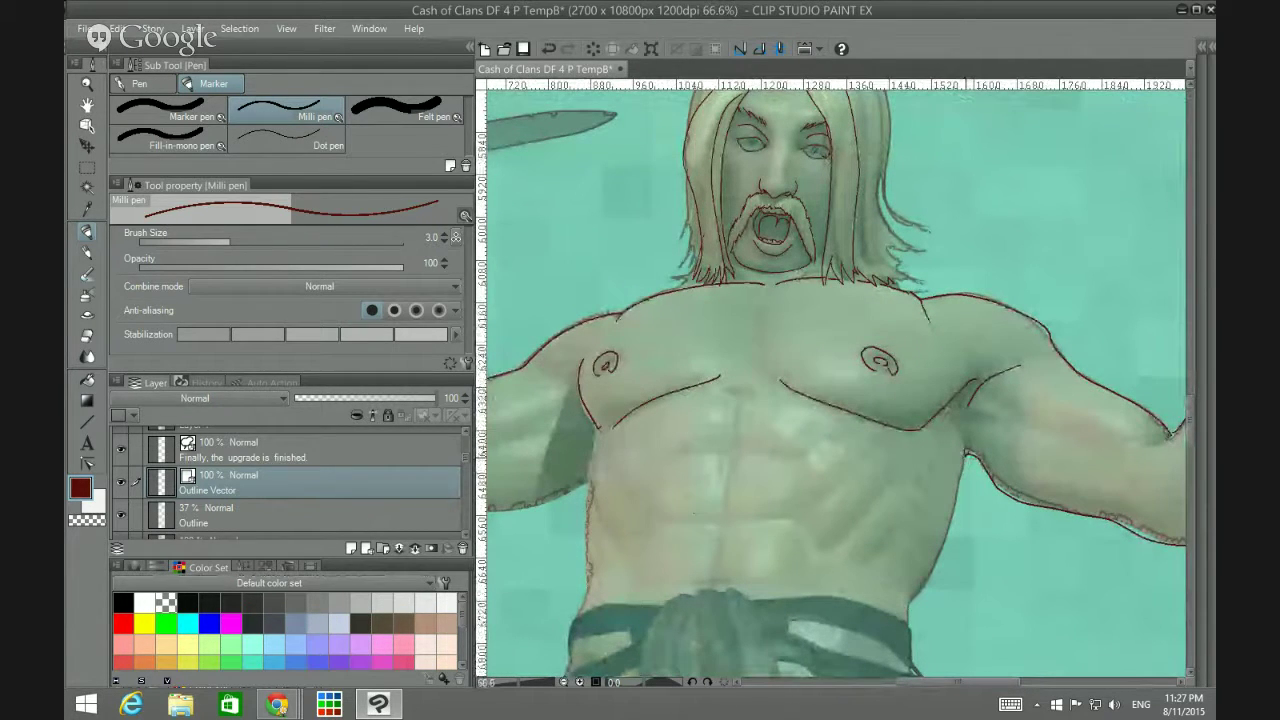
pyautogui.moveTo(971, 450)
pyautogui.mouseDown()
pyautogui.moveTo(950, 532)
pyautogui.moveTo(909, 605)
pyautogui.moveTo(911, 655)
pyautogui.mouseUp()
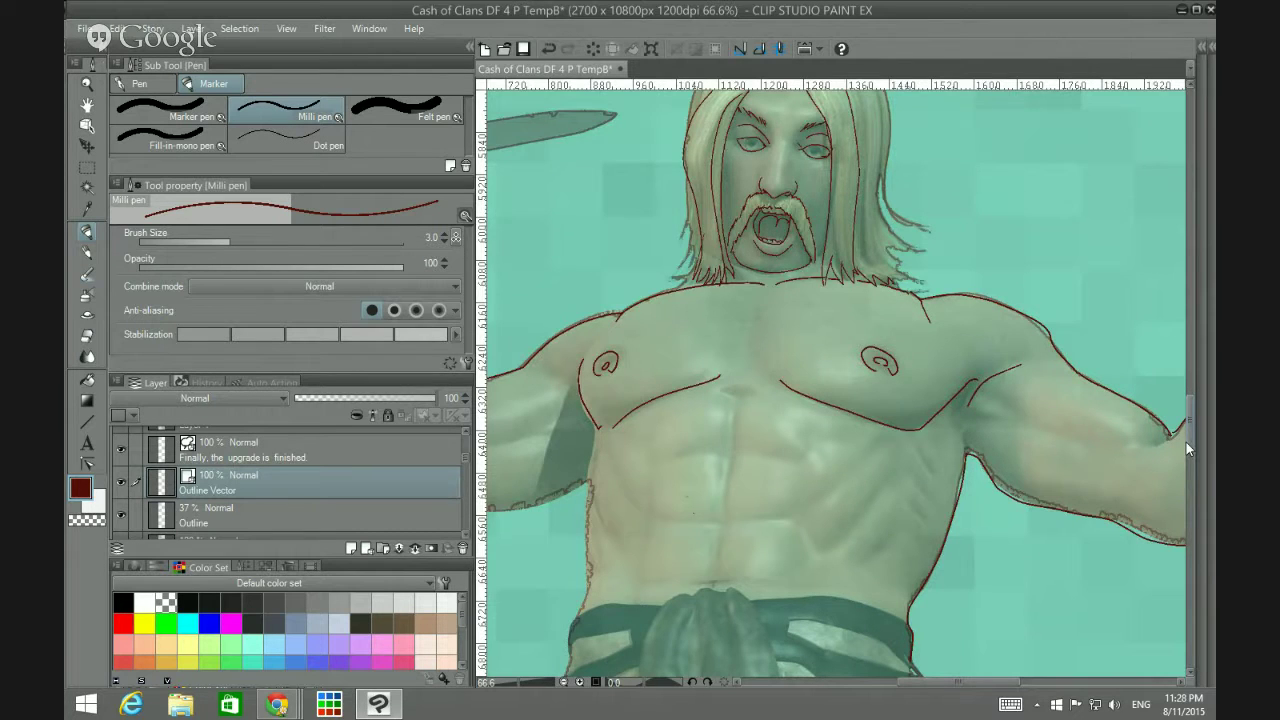
pyautogui.moveTo(1186, 442); pyautogui.dragTo(1202, 467)
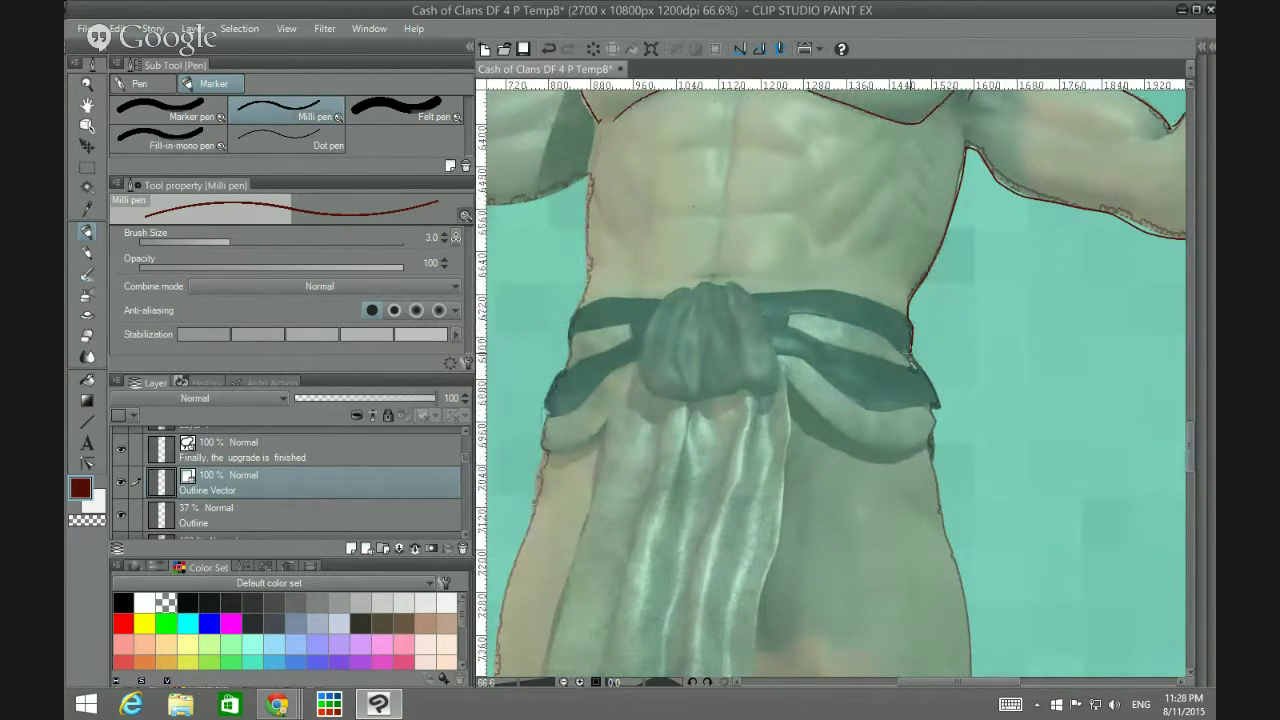
pyautogui.moveTo(909, 352)
pyautogui.mouseDown()
pyautogui.moveTo(939, 407)
pyautogui.moveTo(930, 455)
pyautogui.moveTo(948, 560)
pyautogui.mouseUp()
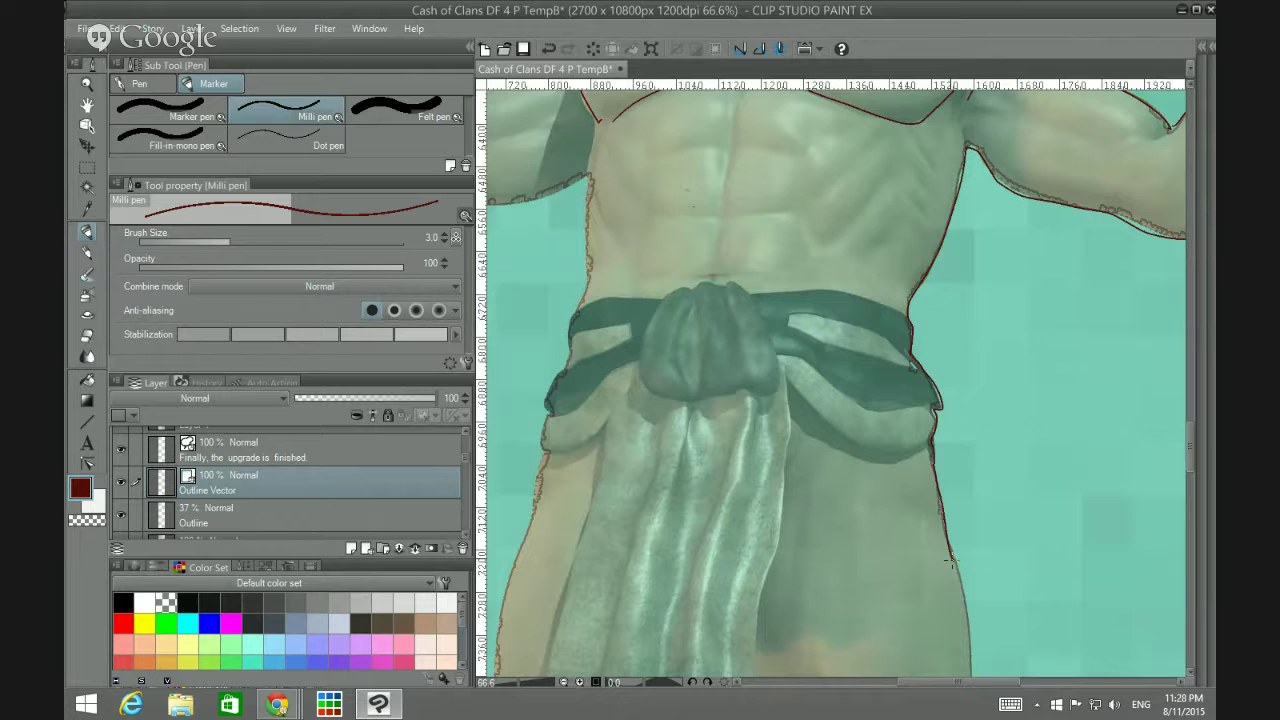
pyautogui.scroll(-3, 948, 562)
pyautogui.scroll(-1, 822, 496)
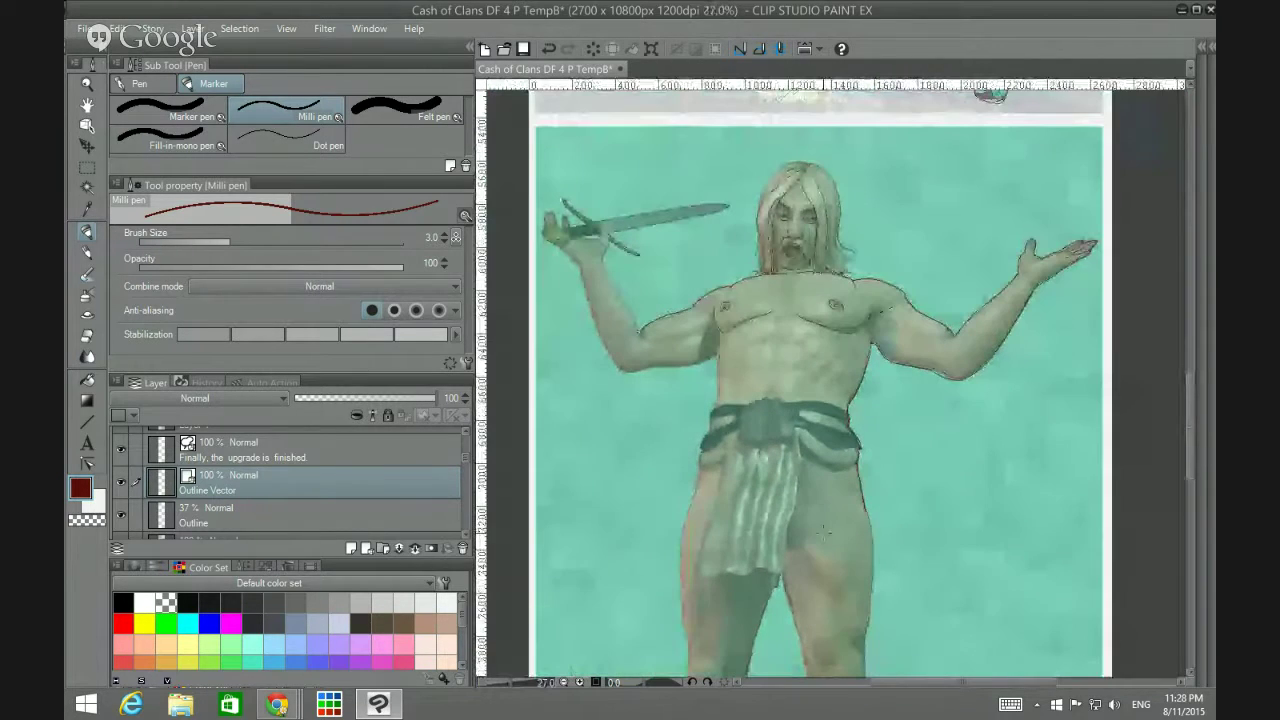
# Step: Outline the first leg's outer and inner edges down to the panel bottom, adding knee lines
pyautogui.moveTo(1189, 410); pyautogui.dragTo(1189, 441)
pyautogui.scroll(1, 912, 448)
pyautogui.scroll(2, 912, 448)
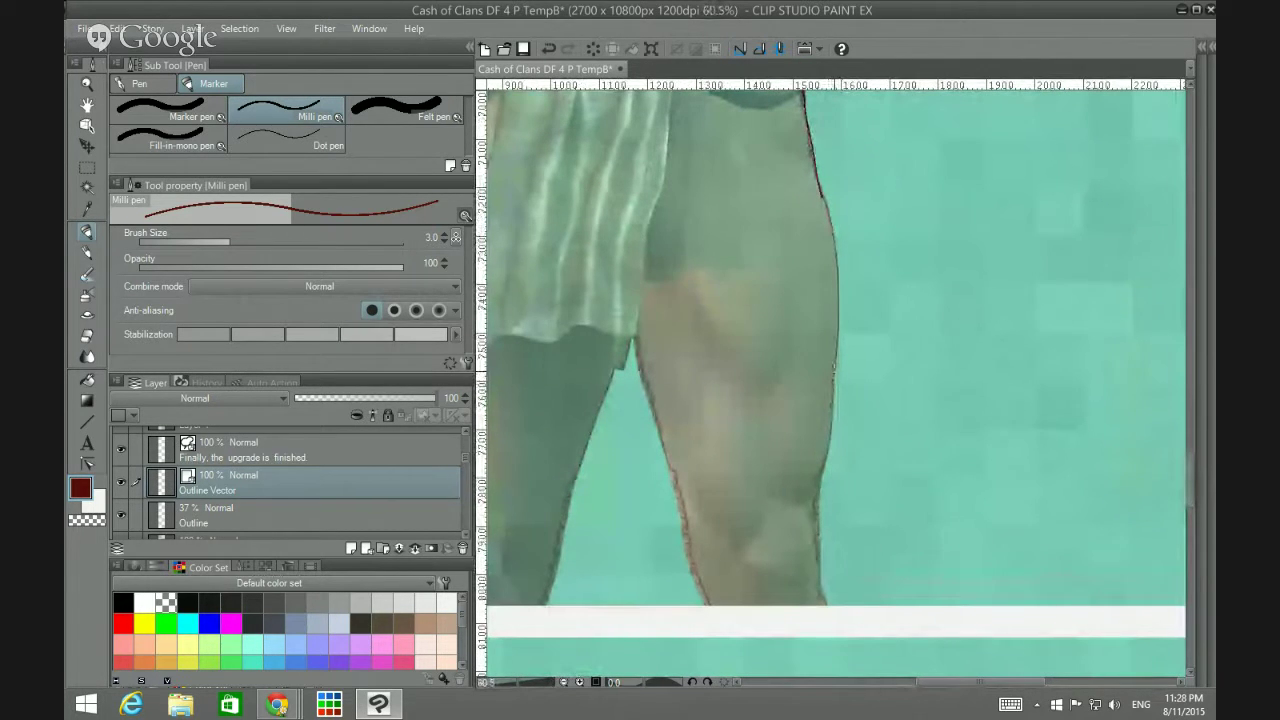
pyautogui.moveTo(833, 398); pyautogui.dragTo(819, 548)
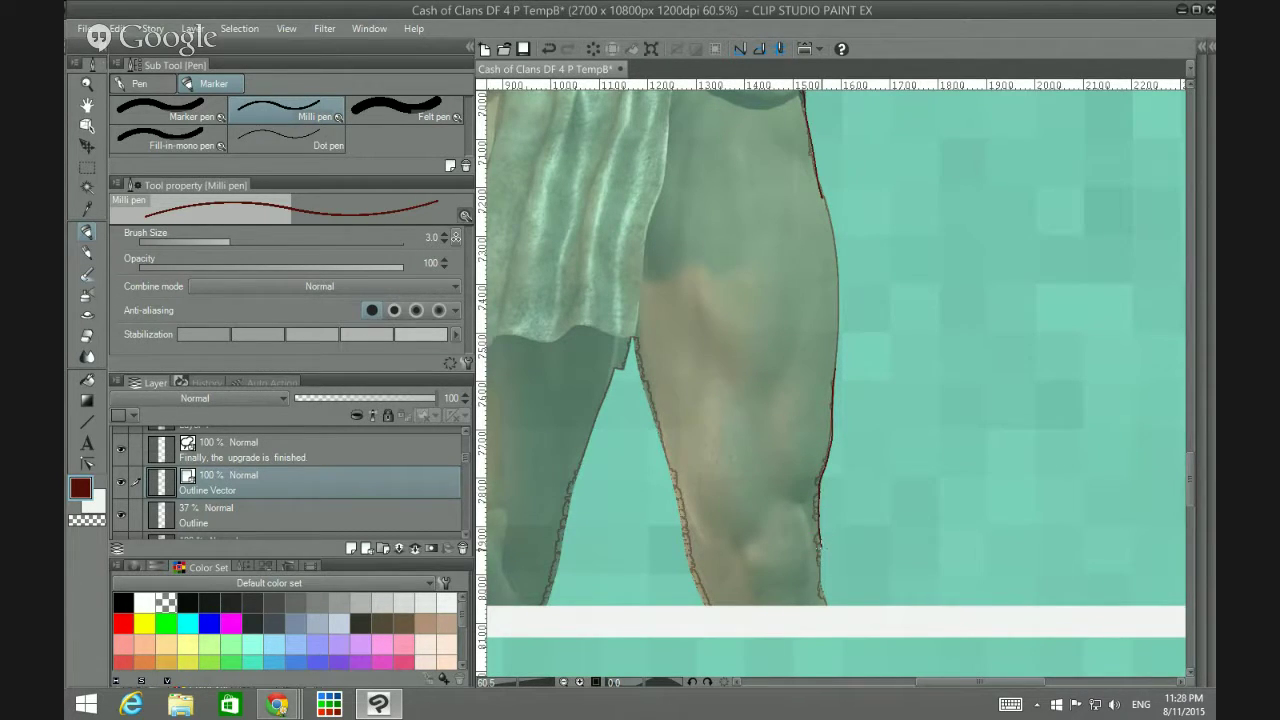
pyautogui.moveTo(824, 598); pyautogui.dragTo(828, 606)
pyautogui.moveTo(634, 338)
pyautogui.mouseDown()
pyautogui.moveTo(686, 508)
pyautogui.moveTo(694, 586)
pyautogui.mouseUp()
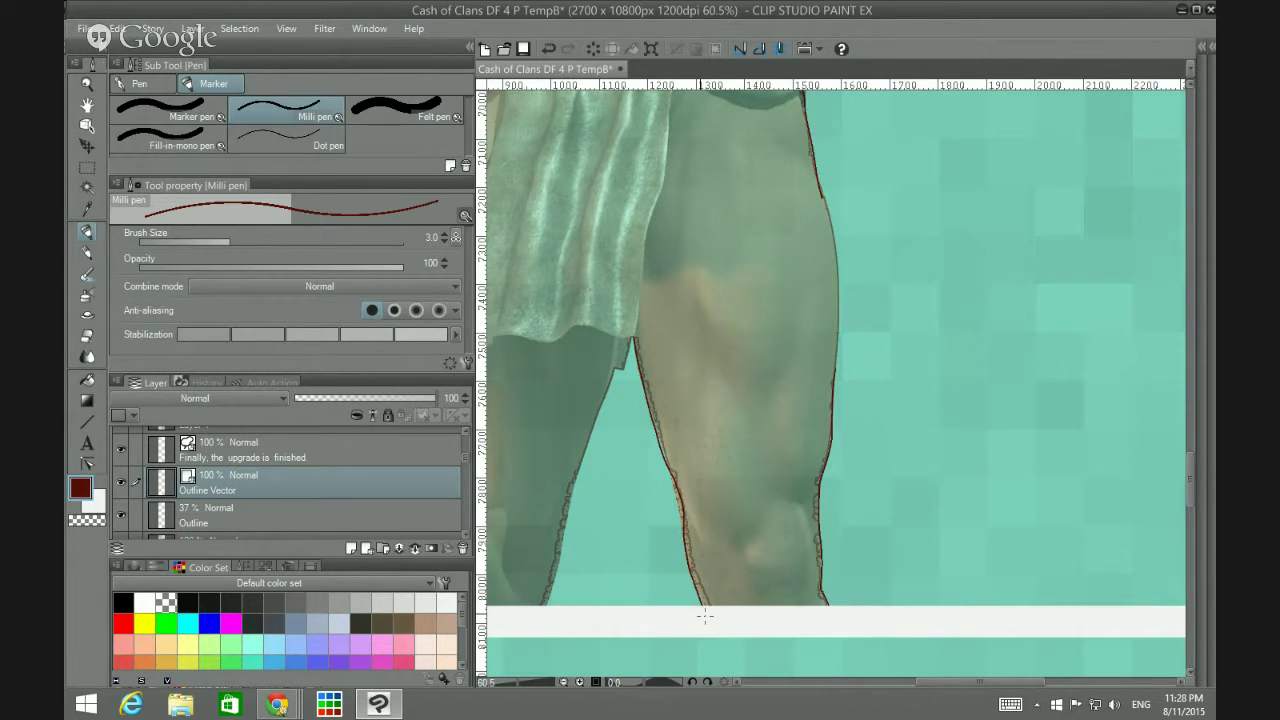
pyautogui.moveTo(698, 530); pyautogui.dragTo(735, 553)
pyautogui.moveTo(742, 549)
pyautogui.mouseDown()
pyautogui.moveTo(763, 588)
pyautogui.moveTo(794, 586)
pyautogui.moveTo(806, 532)
pyautogui.mouseUp()
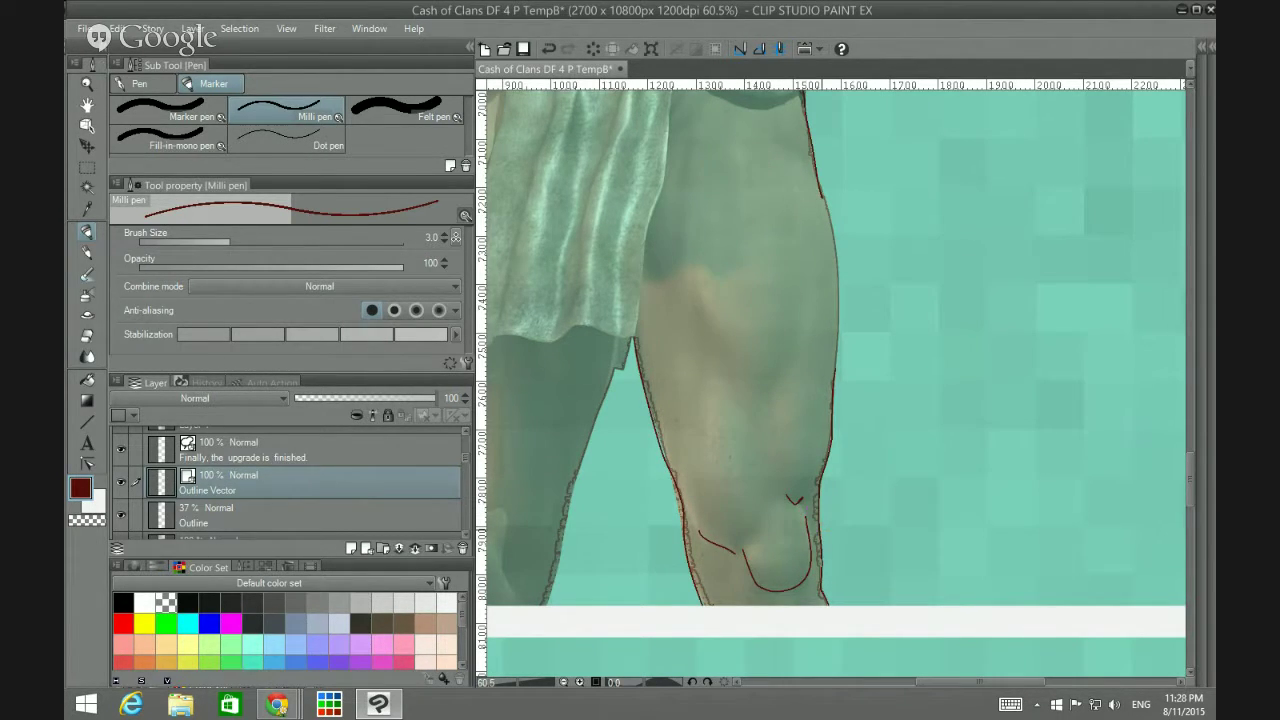
# Step: Outline the other leg's inner edge and mark its knee with a V-shaped line
pyautogui.moveTo(940, 688); pyautogui.dragTo(863, 689)
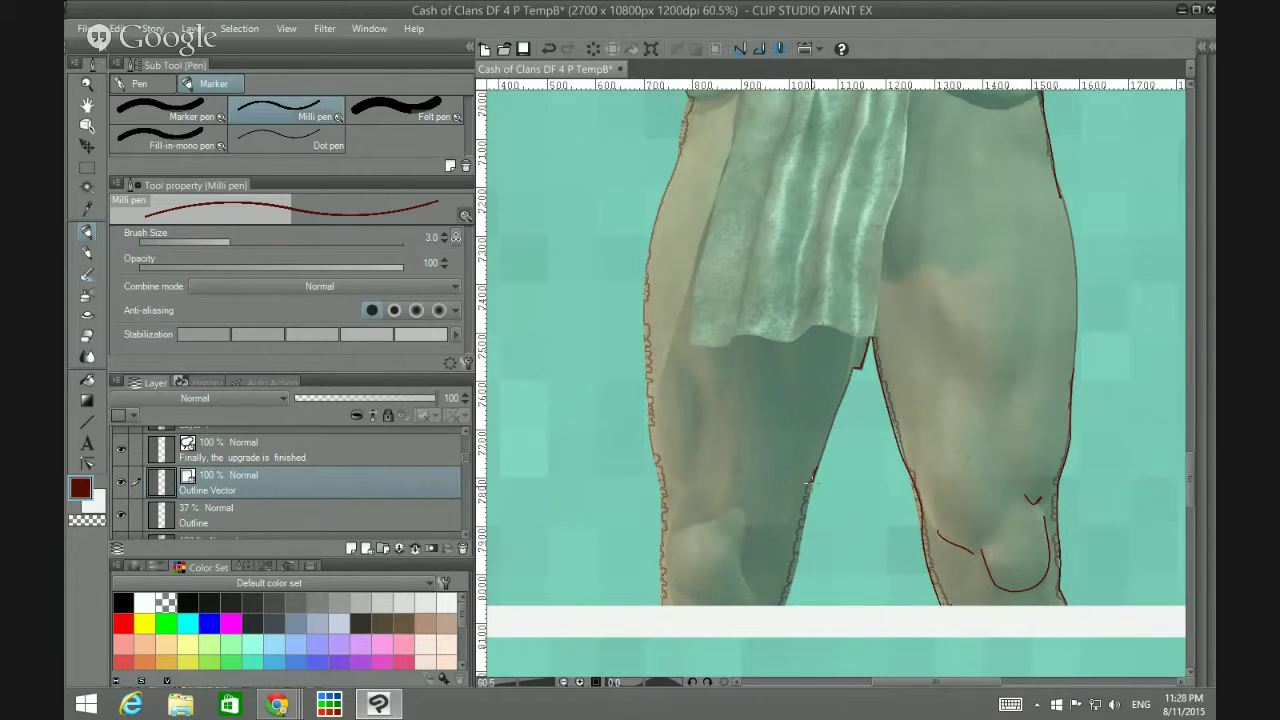
pyautogui.moveTo(810, 480); pyautogui.dragTo(793, 556)
pyautogui.moveTo(662, 472)
pyautogui.mouseDown()
pyautogui.moveTo(681, 519)
pyautogui.moveTo(677, 502)
pyautogui.moveTo(690, 597)
pyautogui.mouseUp()
pyautogui.moveTo(703, 503); pyautogui.dragTo(737, 504)
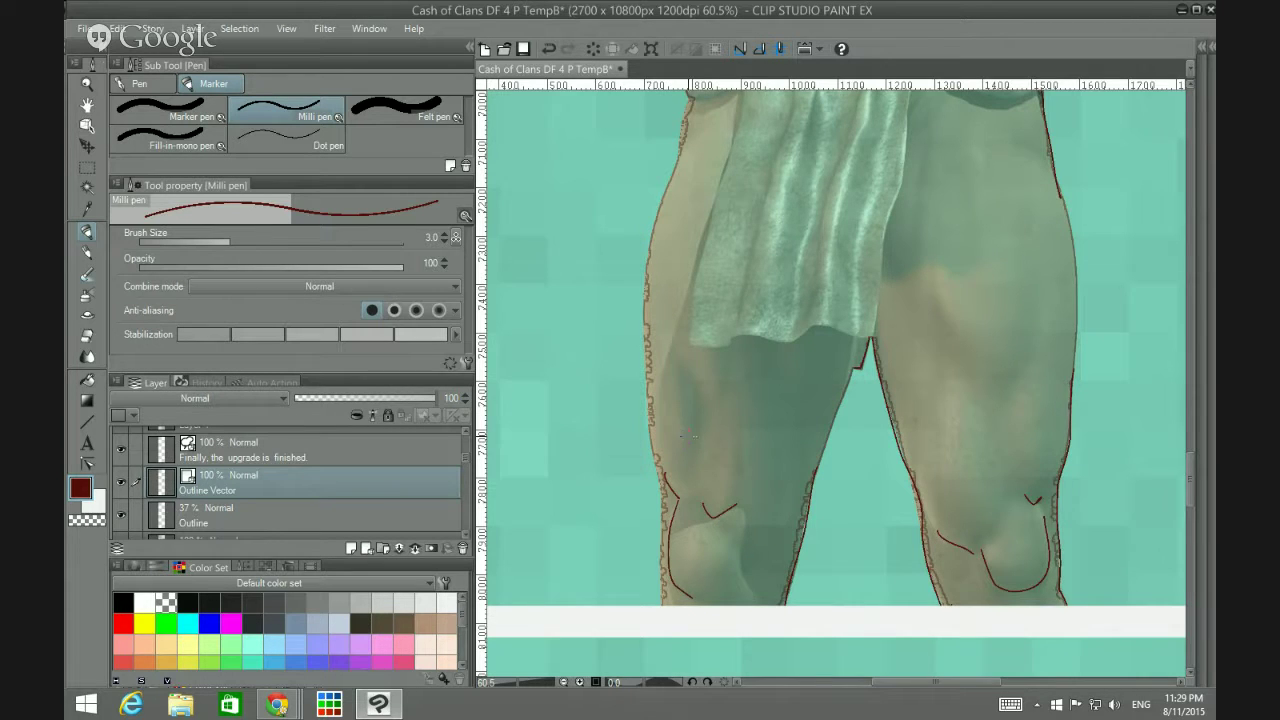
pyautogui.scroll(-2, 619, 363)
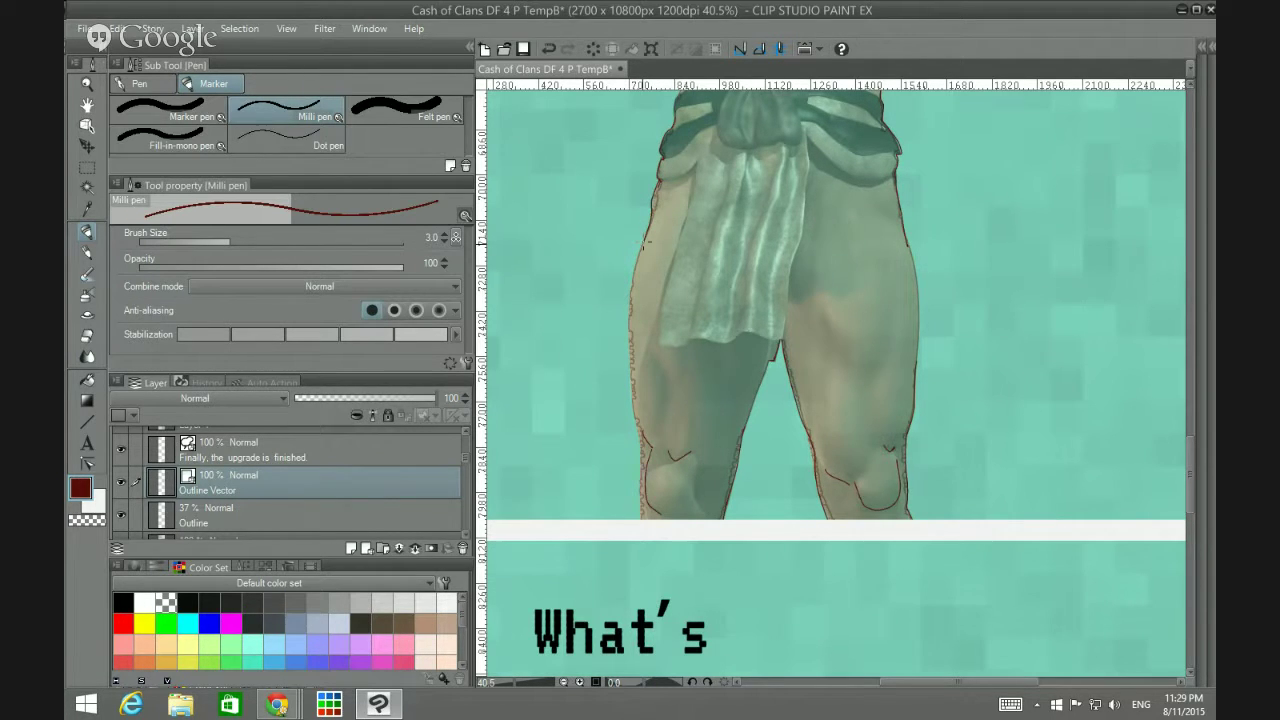
# Step: Close the small gap in the left leg's outline with one short stroke, then zoom out
pyautogui.moveTo(632, 316); pyautogui.dragTo(644, 490)
pyautogui.scroll(-2, 716, 463)
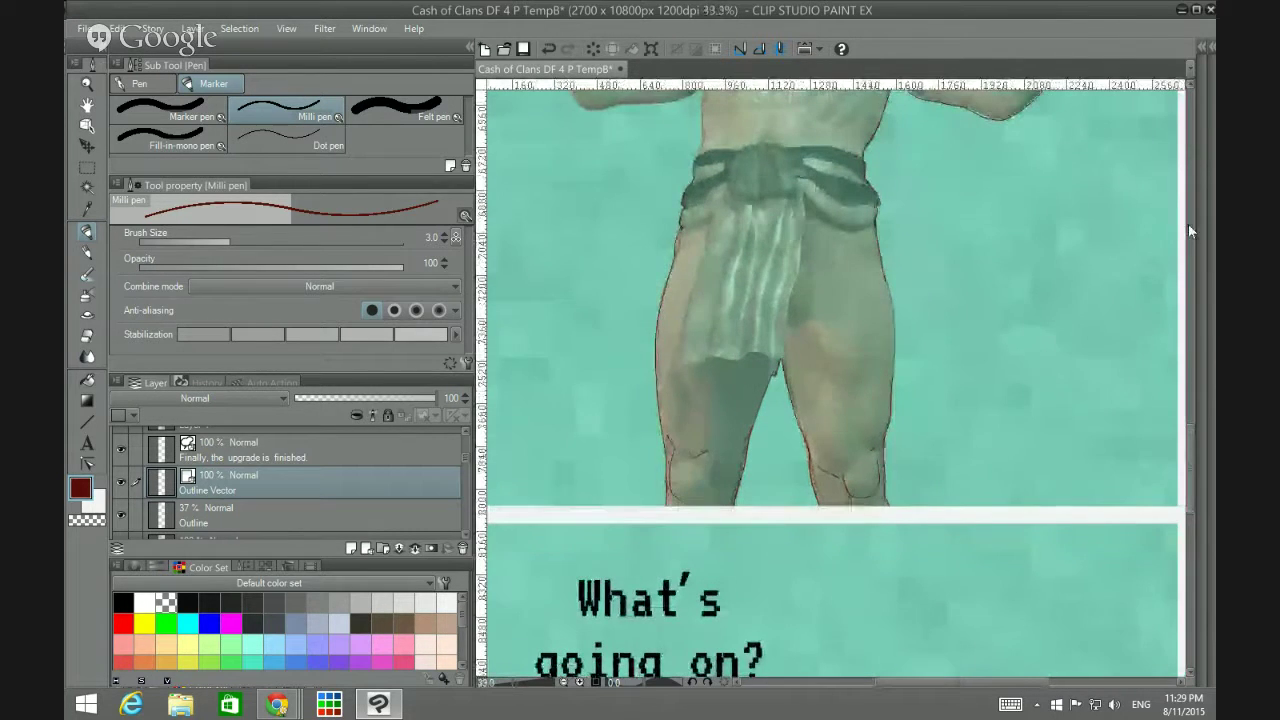
pyautogui.moveTo(1186, 450); pyautogui.dragTo(1210, 422)
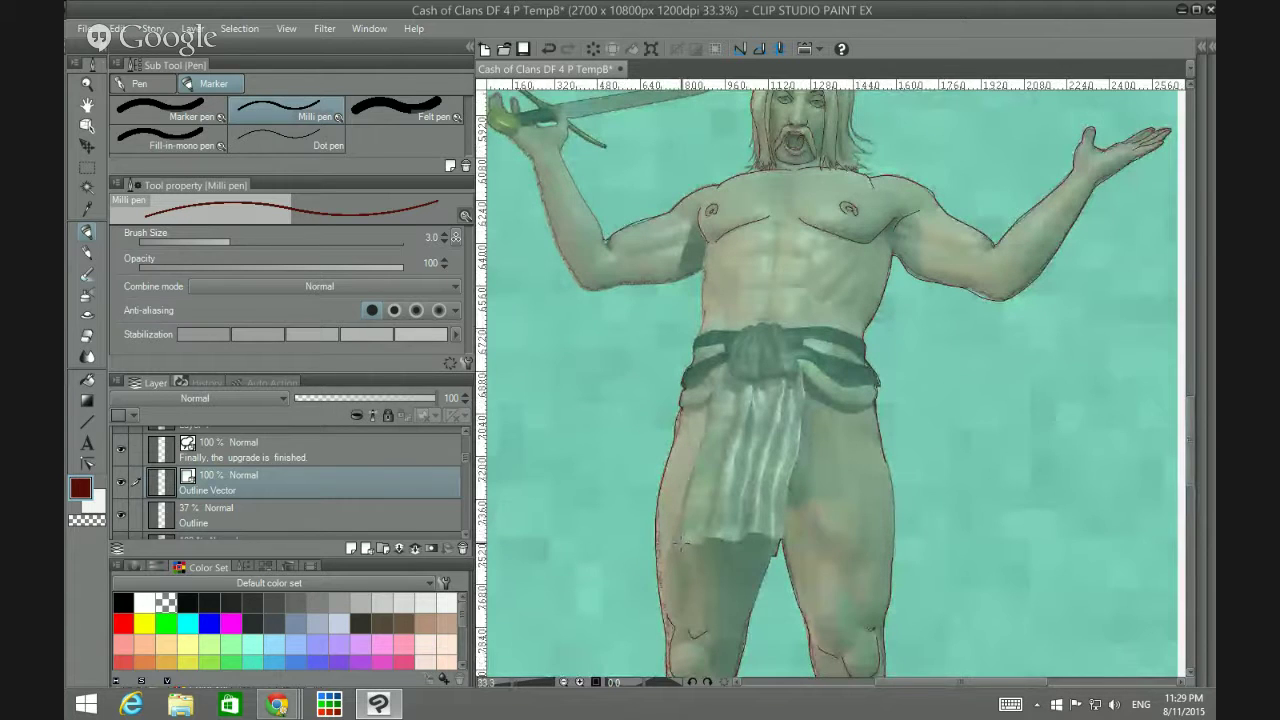
# Step: Trace the loincloth's bottom, left and front edges plus one fold line
pyautogui.moveTo(690, 541); pyautogui.dragTo(785, 539)
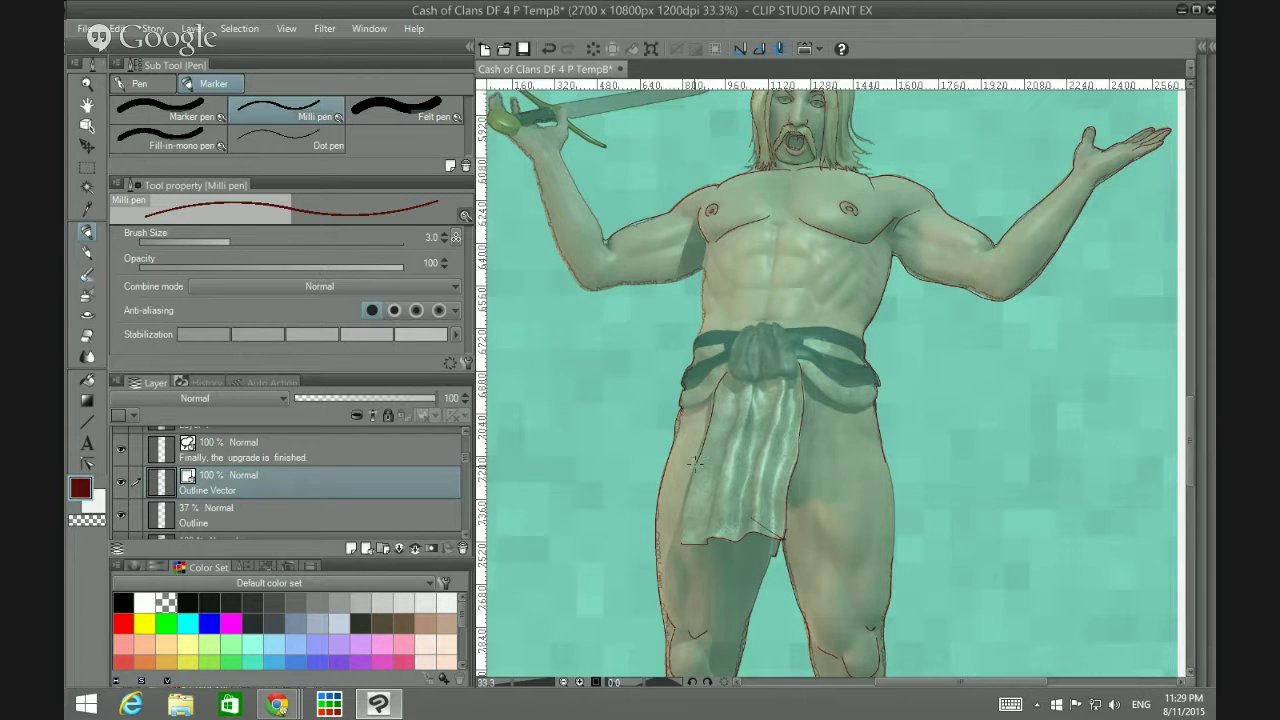
pyautogui.moveTo(695, 463); pyautogui.dragTo(682, 542)
pyautogui.moveTo(721, 456); pyautogui.dragTo(707, 525)
pyautogui.moveTo(751, 457); pyautogui.dragTo(739, 532)
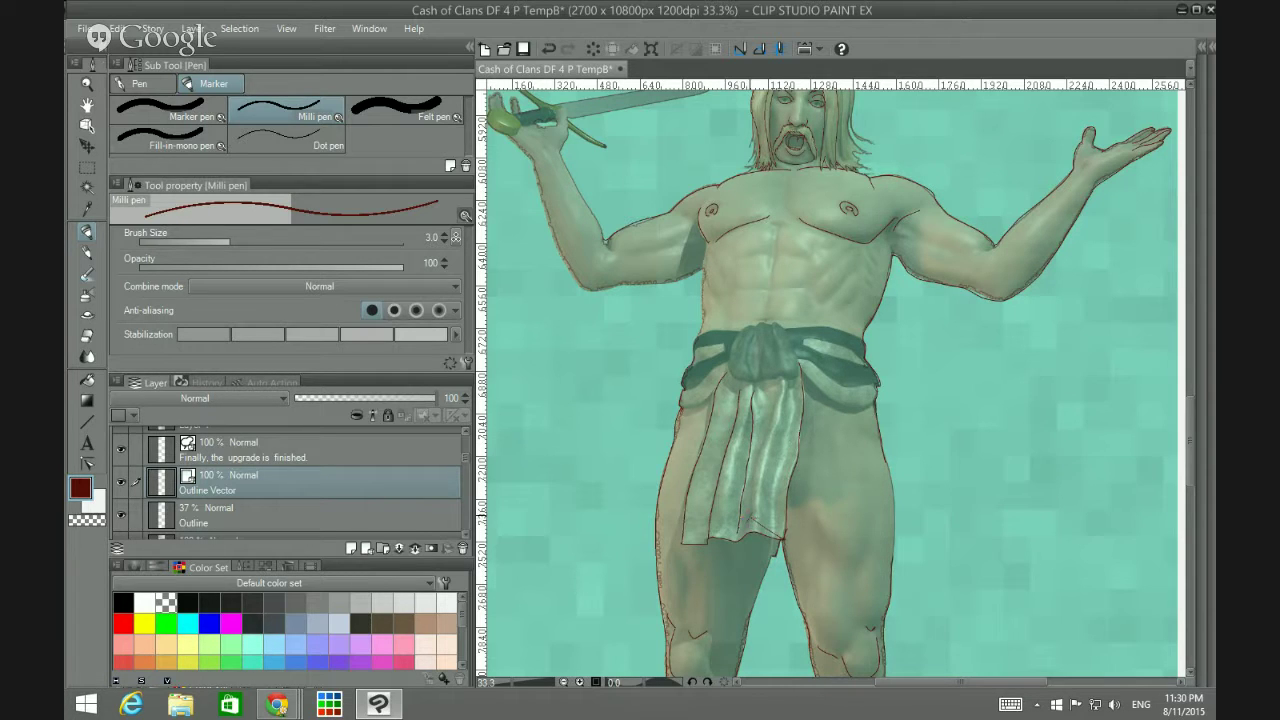
pyautogui.click(88, 381)
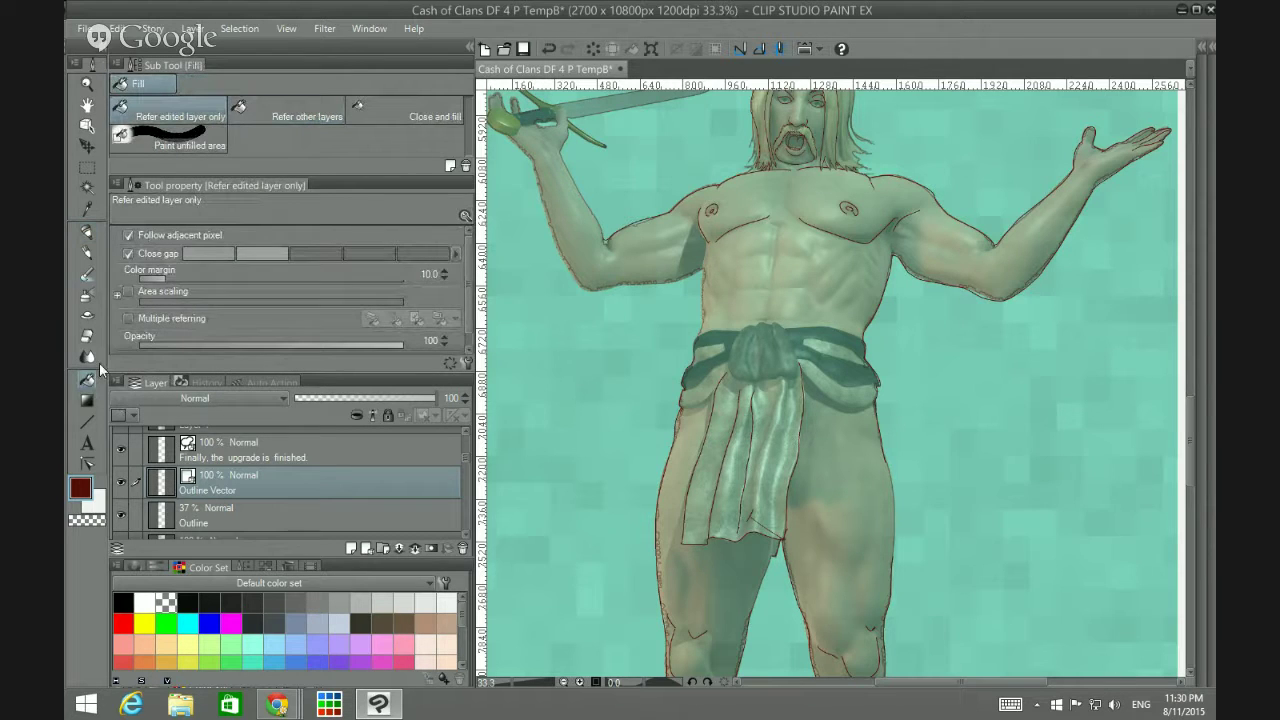
pyautogui.click(87, 357)
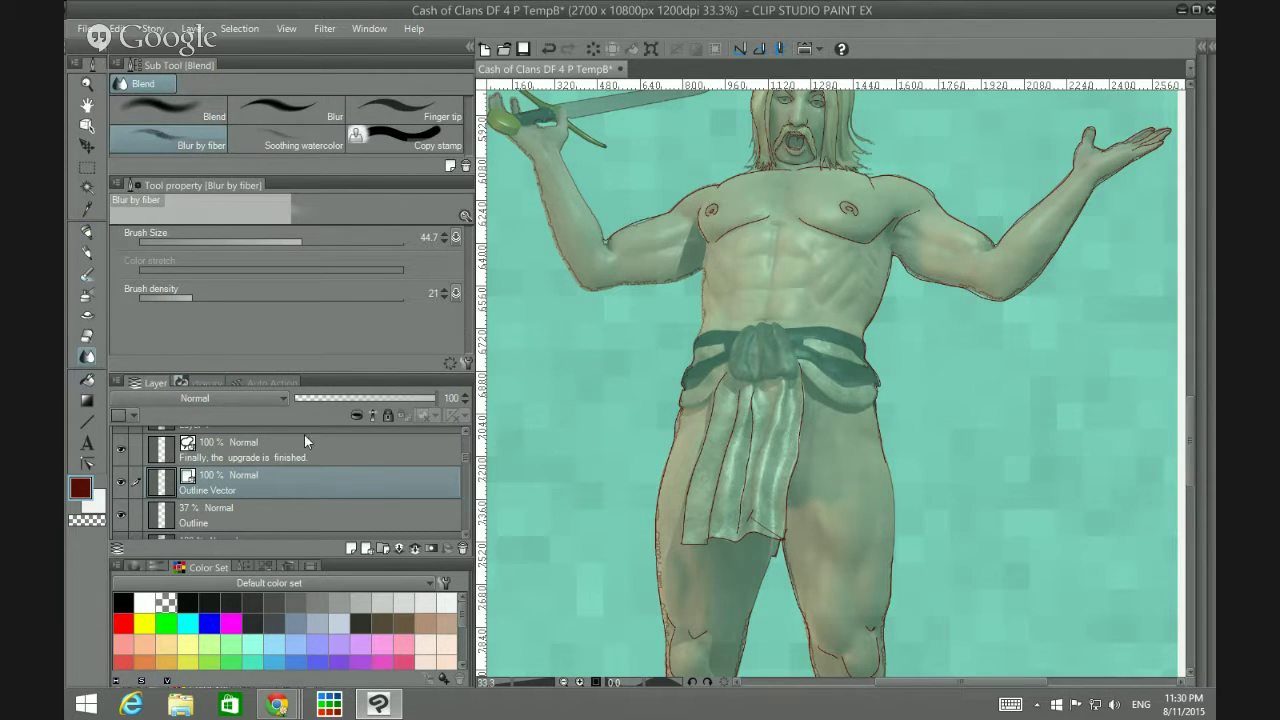
pyautogui.click(88, 463)
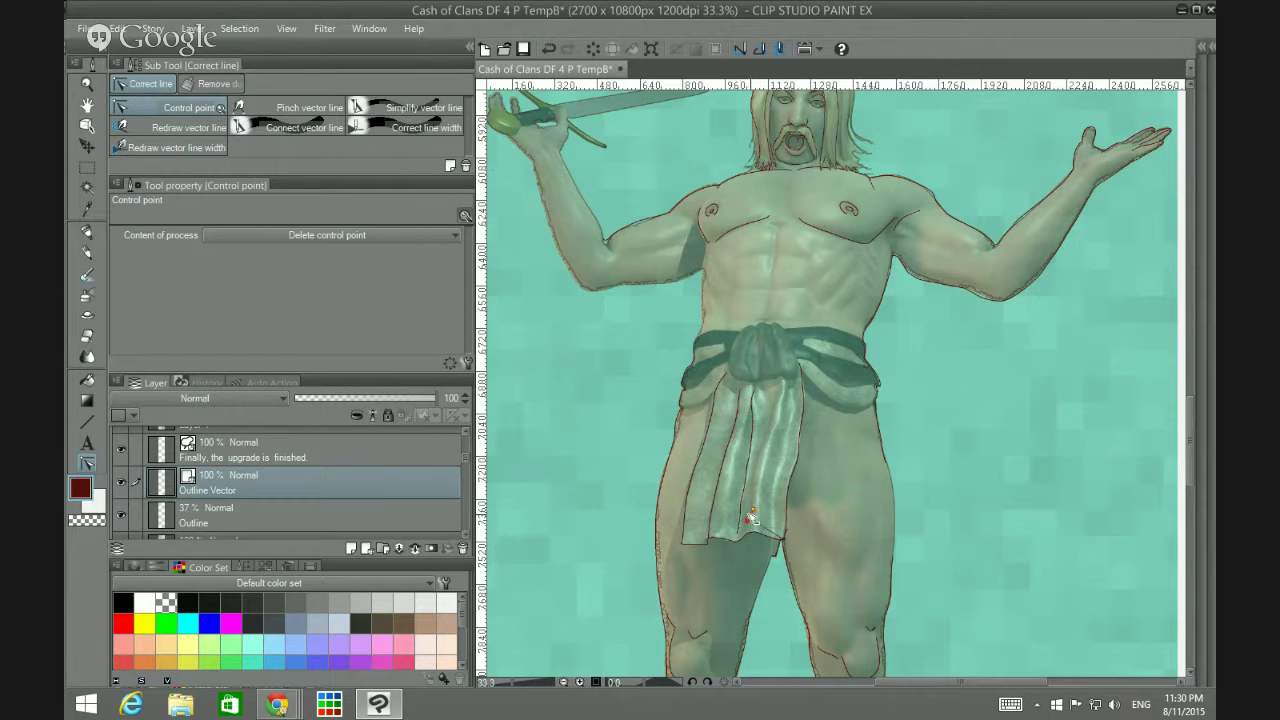
pyautogui.moveTo(752, 520)
pyautogui.click(87, 232)
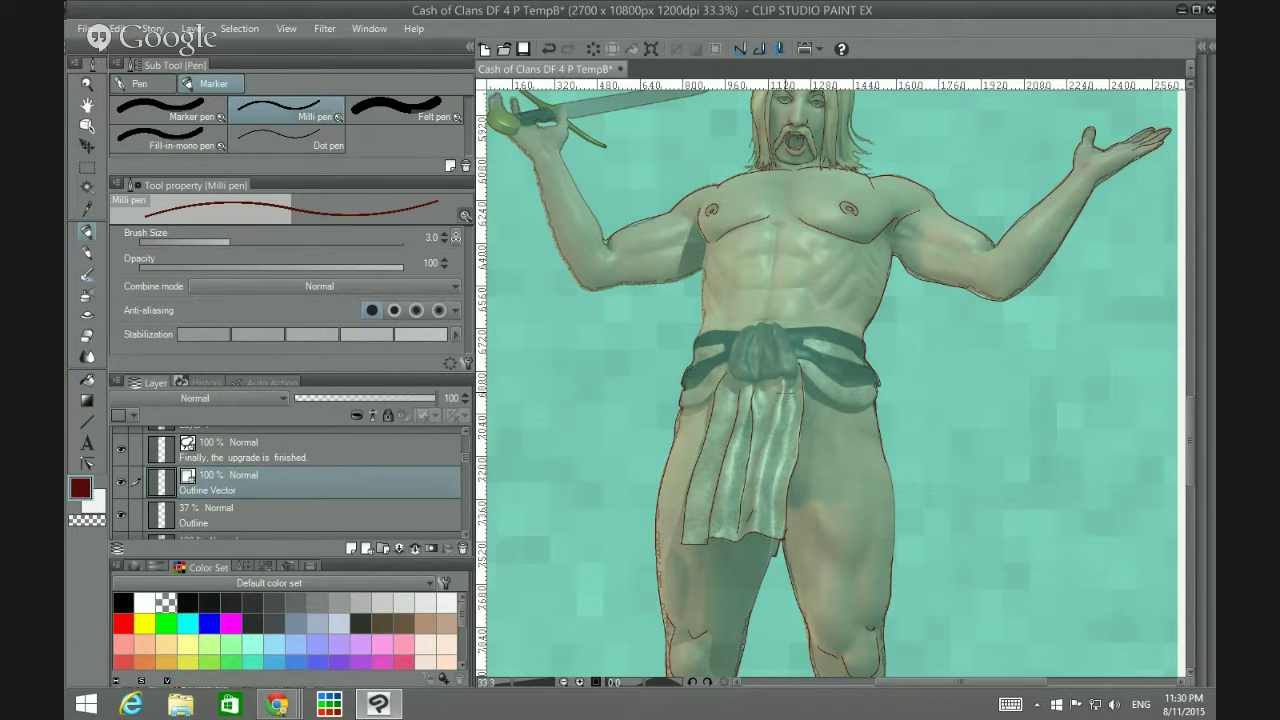
# Step: Draw two fold lines on the loincloth's right side and the belt's lower-right and top edges
pyautogui.moveTo(786, 394); pyautogui.dragTo(758, 498)
pyautogui.moveTo(783, 440); pyautogui.dragTo(771, 500)
pyautogui.moveTo(802, 370)
pyautogui.mouseDown()
pyautogui.moveTo(848, 408)
pyautogui.moveTo(876, 388)
pyautogui.mouseUp()
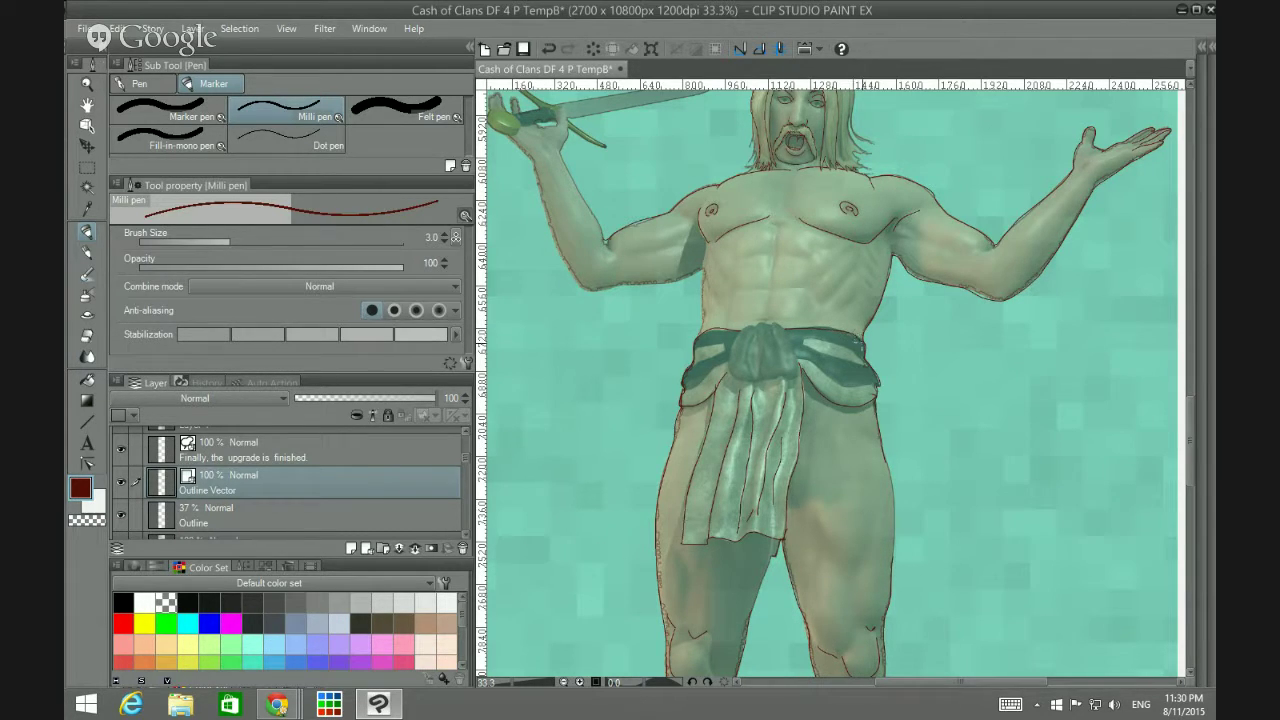
pyautogui.moveTo(798, 344)
pyautogui.mouseDown()
pyautogui.moveTo(869, 373)
pyautogui.moveTo(806, 338)
pyautogui.moveTo(863, 364)
pyautogui.mouseUp()
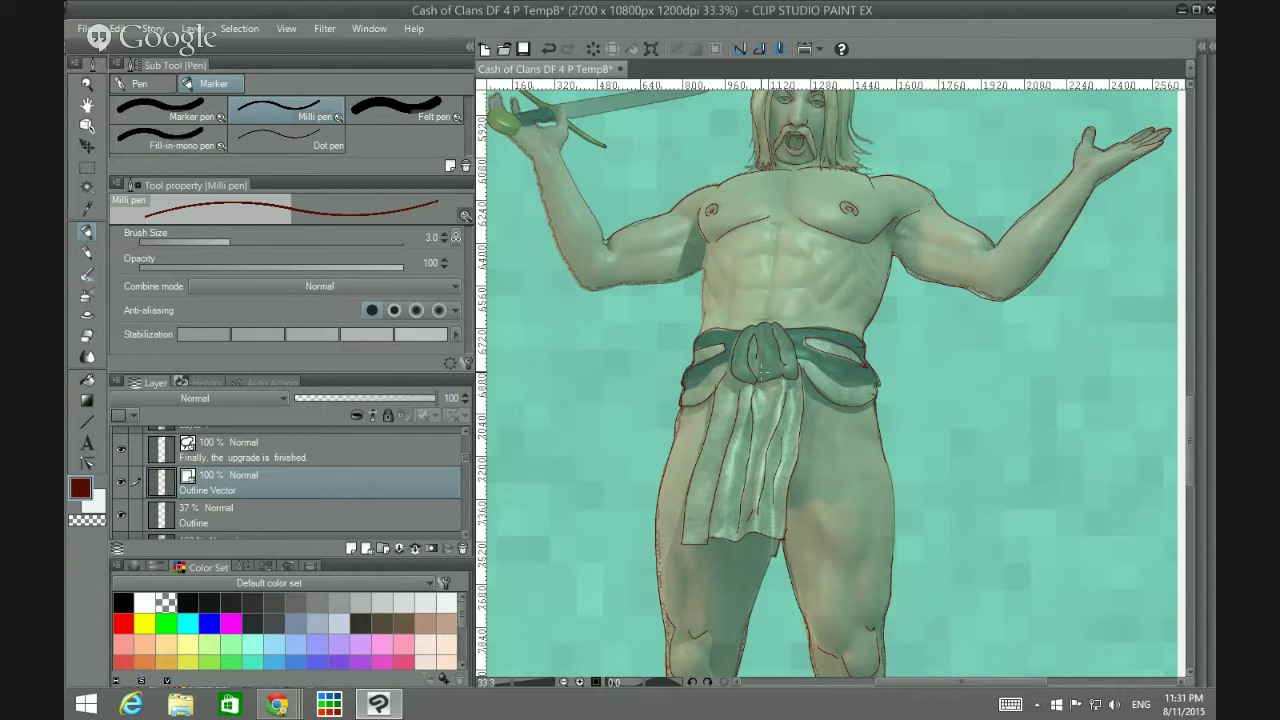
# Step: Add one short stroke inside the belt knot and another at the chest centre
pyautogui.moveTo(763, 349); pyautogui.dragTo(764, 368)
pyautogui.moveTo(702, 252); pyautogui.dragTo(702, 279)
pyautogui.moveTo(1187, 408); pyautogui.dragTo(1186, 388)
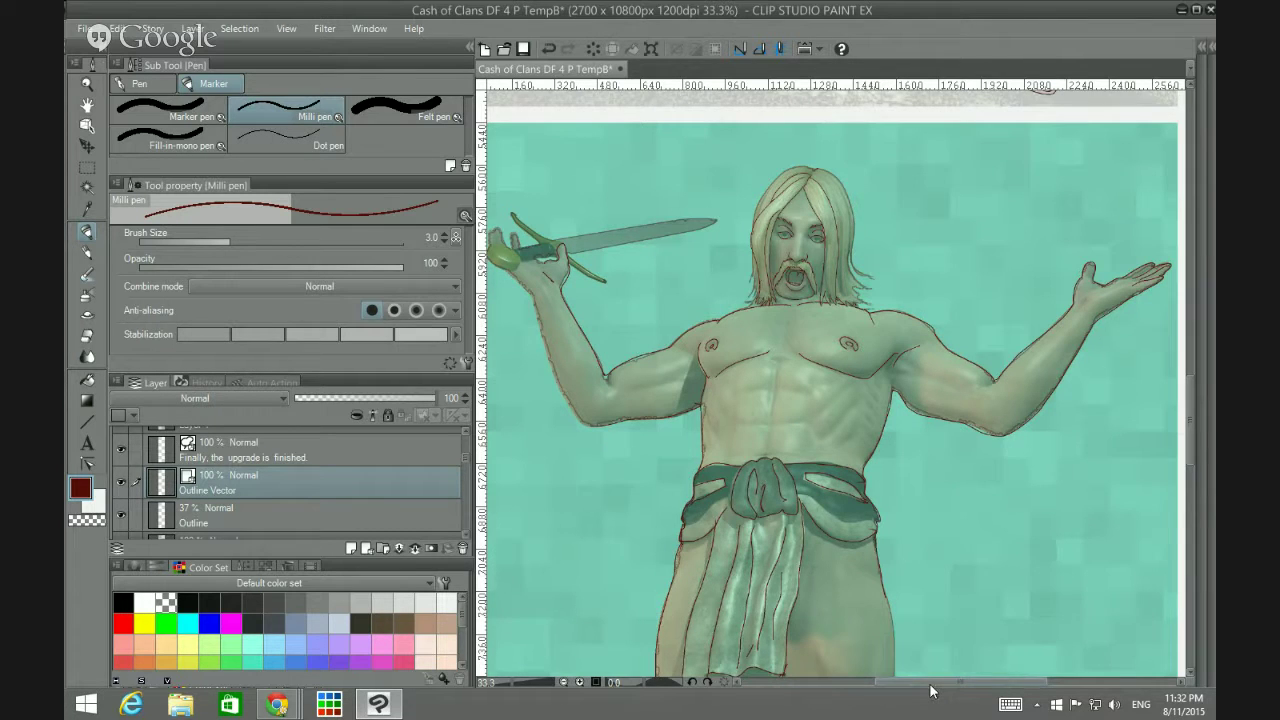
# Step: Replace the stray stroke by the sword hilt with a short line just below the hand
pyautogui.moveTo(933, 688); pyautogui.dragTo(898, 690)
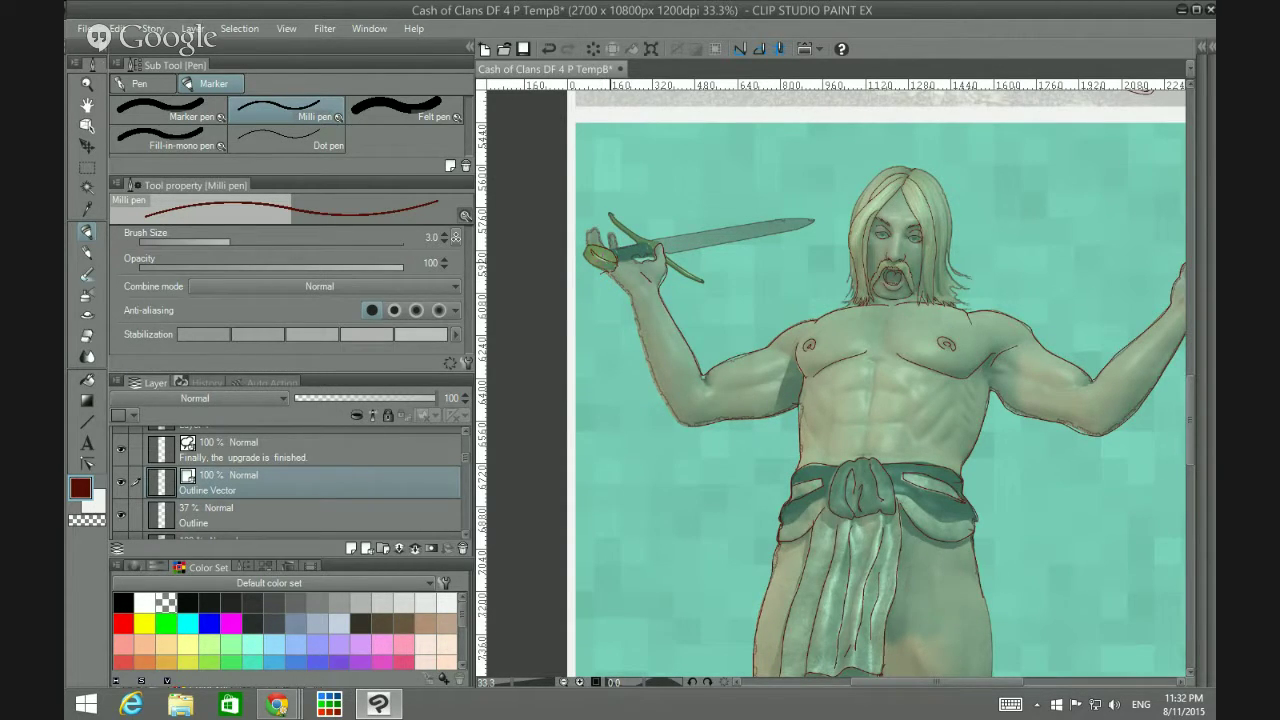
pyautogui.hotkey('ctrl', 'z')
pyautogui.moveTo(594, 271); pyautogui.dragTo(612, 268)
pyautogui.hotkey('ctrl', 'z')
pyautogui.hotkey('ctrl', 'y')
# Step: Ink short chest lines, including a sternum mark and a line down the chest centre
pyautogui.scroll(-3, 1189, 382)
pyautogui.scroll(-3, 1182, 403)
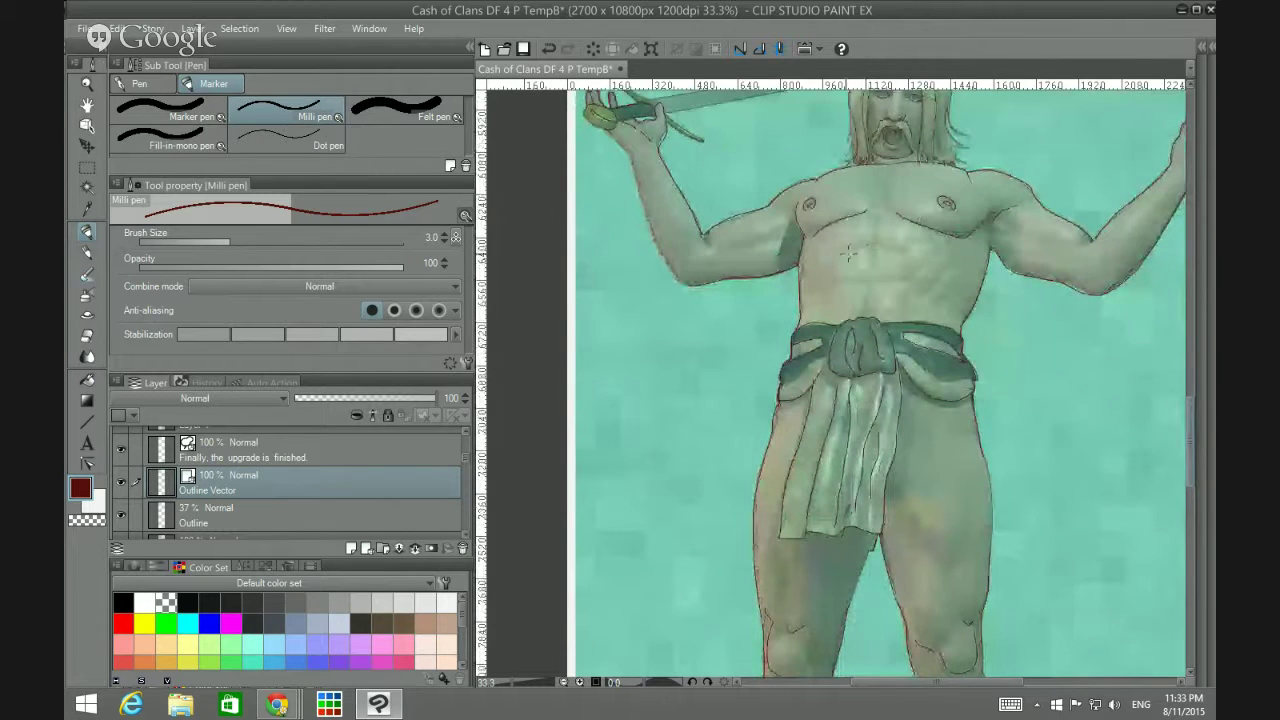
pyautogui.moveTo(842, 247); pyautogui.dragTo(868, 244)
pyautogui.moveTo(866, 214); pyautogui.dragTo(888, 218)
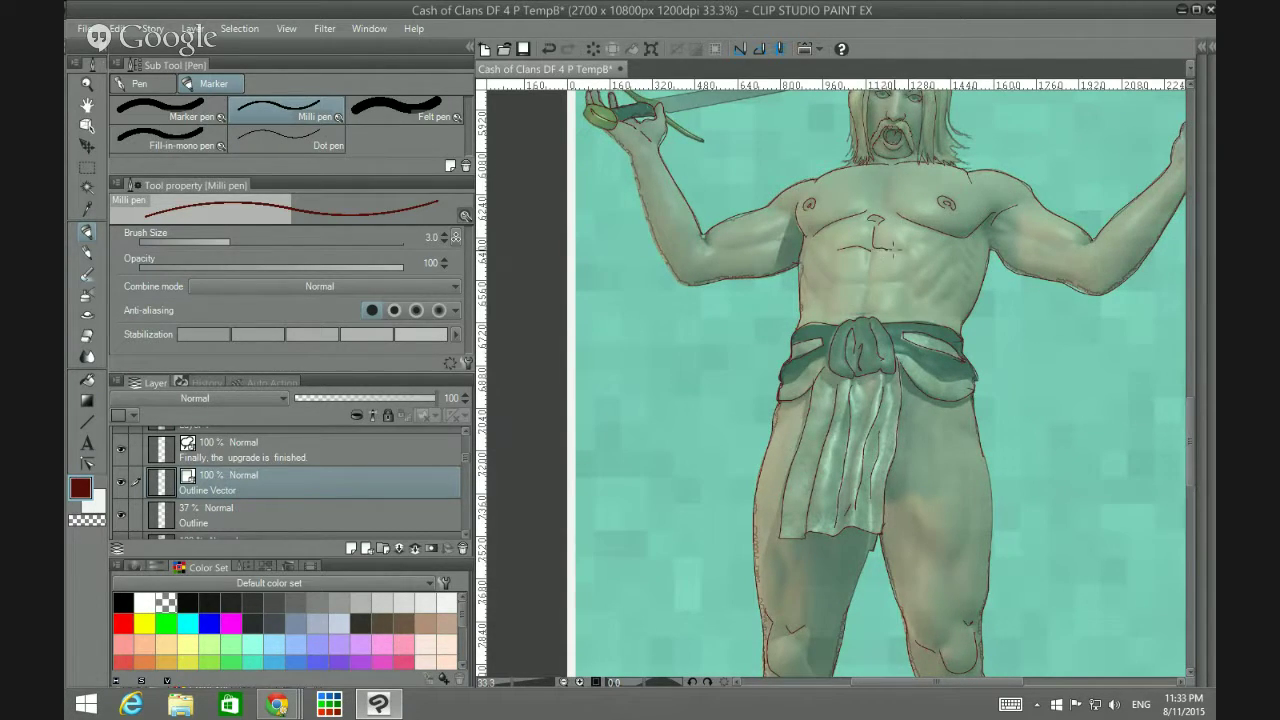
pyautogui.moveTo(892, 249); pyautogui.dragTo(902, 253)
pyautogui.moveTo(867, 249)
pyautogui.mouseDown()
pyautogui.moveTo(866, 288)
pyautogui.moveTo(836, 278)
pyautogui.moveTo(852, 290)
pyautogui.moveTo(900, 280)
pyautogui.mouseUp()
# Step: Add strokes on the upper abdomen, the lower right chest edge and the left chest muscles
pyautogui.moveTo(910, 239)
pyautogui.mouseDown()
pyautogui.moveTo(913, 253)
pyautogui.moveTo(912, 238)
pyautogui.moveTo(940, 238)
pyautogui.moveTo(928, 262)
pyautogui.moveTo(954, 242)
pyautogui.mouseUp()
pyautogui.moveTo(912, 288); pyautogui.dragTo(950, 257)
pyautogui.moveTo(938, 300)
pyautogui.mouseDown()
pyautogui.moveTo(965, 250)
pyautogui.moveTo(968, 262)
pyautogui.mouseUp()
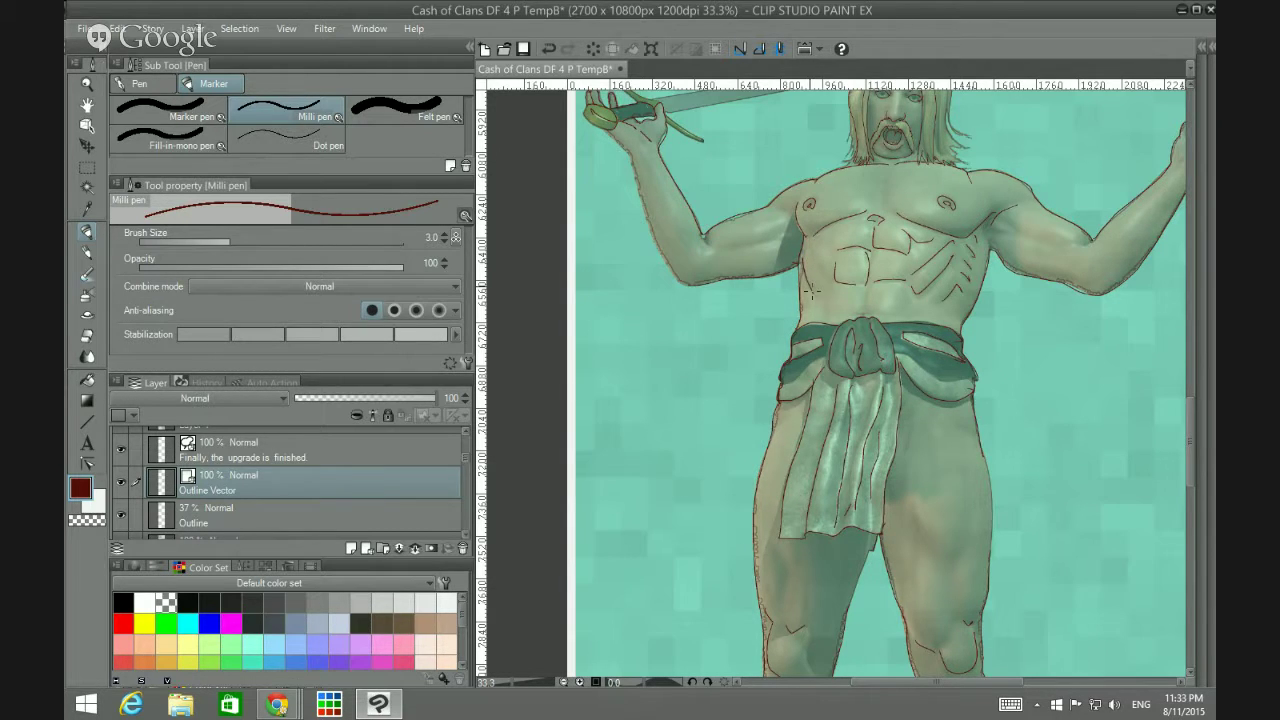
pyautogui.moveTo(812, 247); pyautogui.dragTo(816, 261)
pyautogui.scroll(1, 852, 298)
pyautogui.scroll(-1, 852, 298)
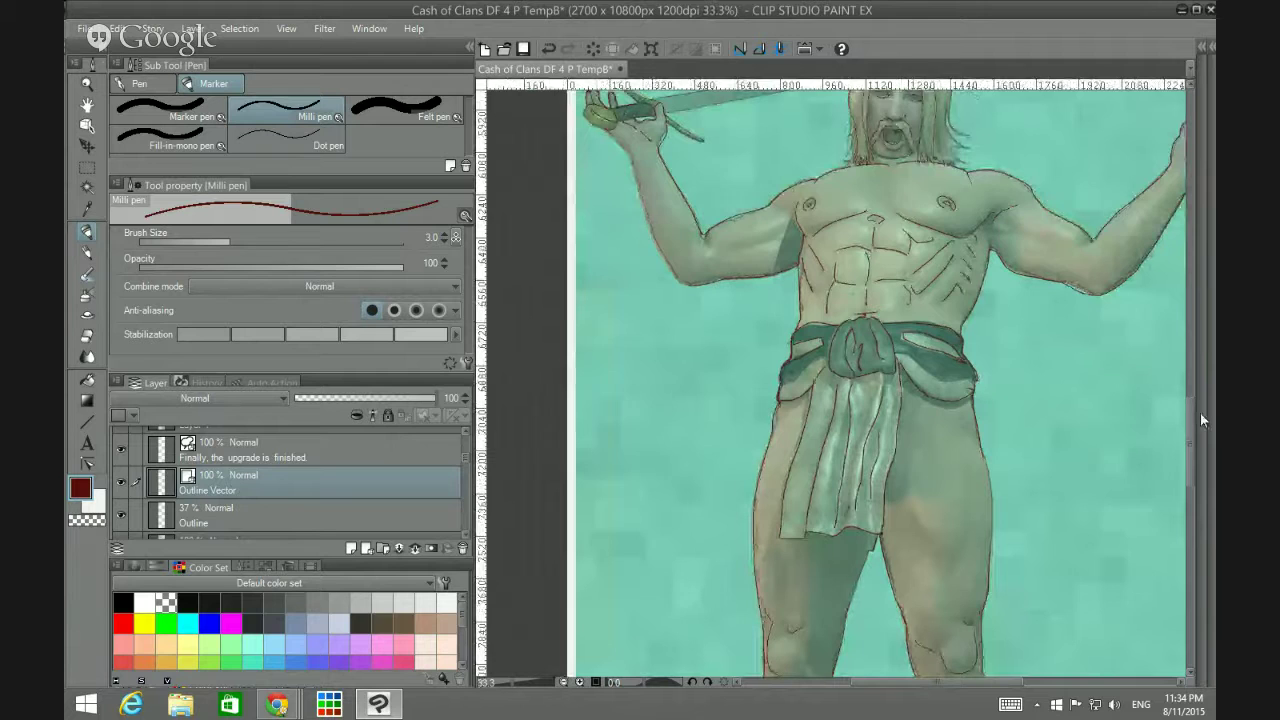
# Step: Undo the stroke near the sword hand and discard a first forearm outline attempt
pyautogui.moveTo(1185, 417)
pyautogui.mouseDown()
pyautogui.moveTo(1179, 387)
pyautogui.moveTo(1189, 403)
pyautogui.mouseUp()
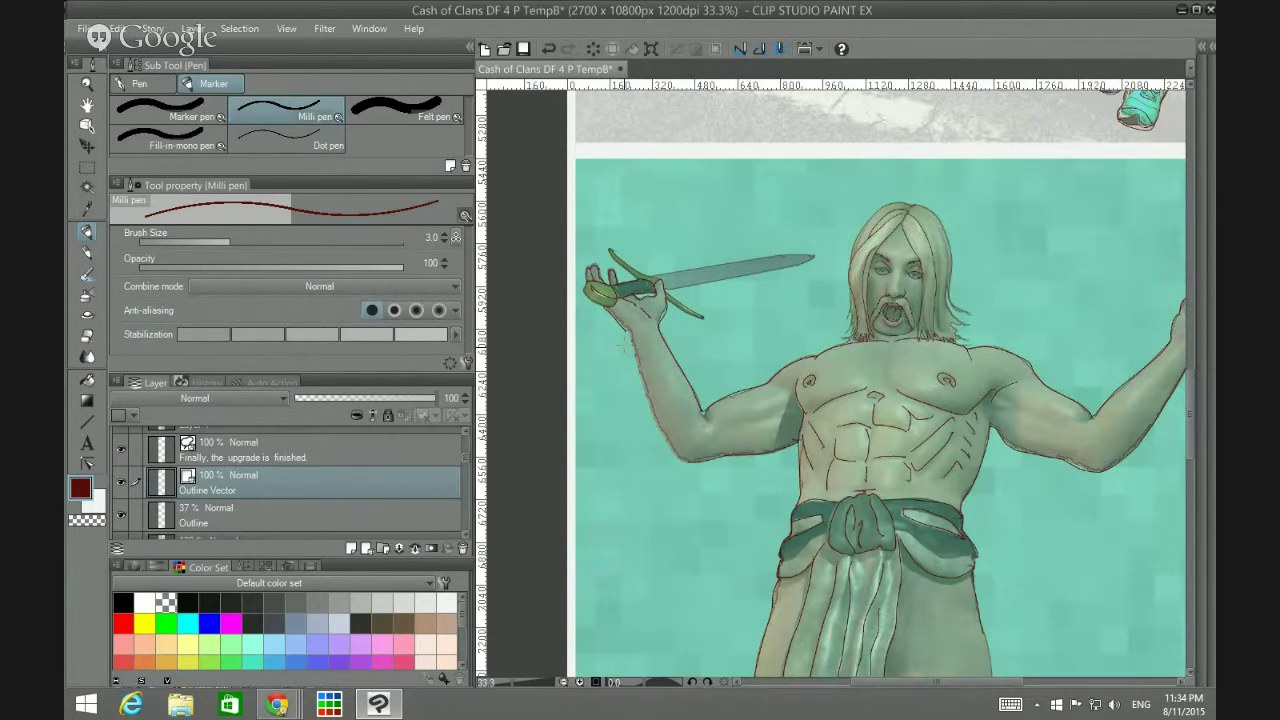
pyautogui.hotkey('ctrl', 'z')
pyautogui.moveTo(602, 306)
pyautogui.mouseDown()
pyautogui.moveTo(634, 340)
pyautogui.moveTo(683, 466)
pyautogui.mouseUp()
pyautogui.hotkey('ctrl', 'z')
# Step: Trace the sword forearm's outer edge and underside from the wrist toward the elbow
pyautogui.scroll(1, 623, 355)
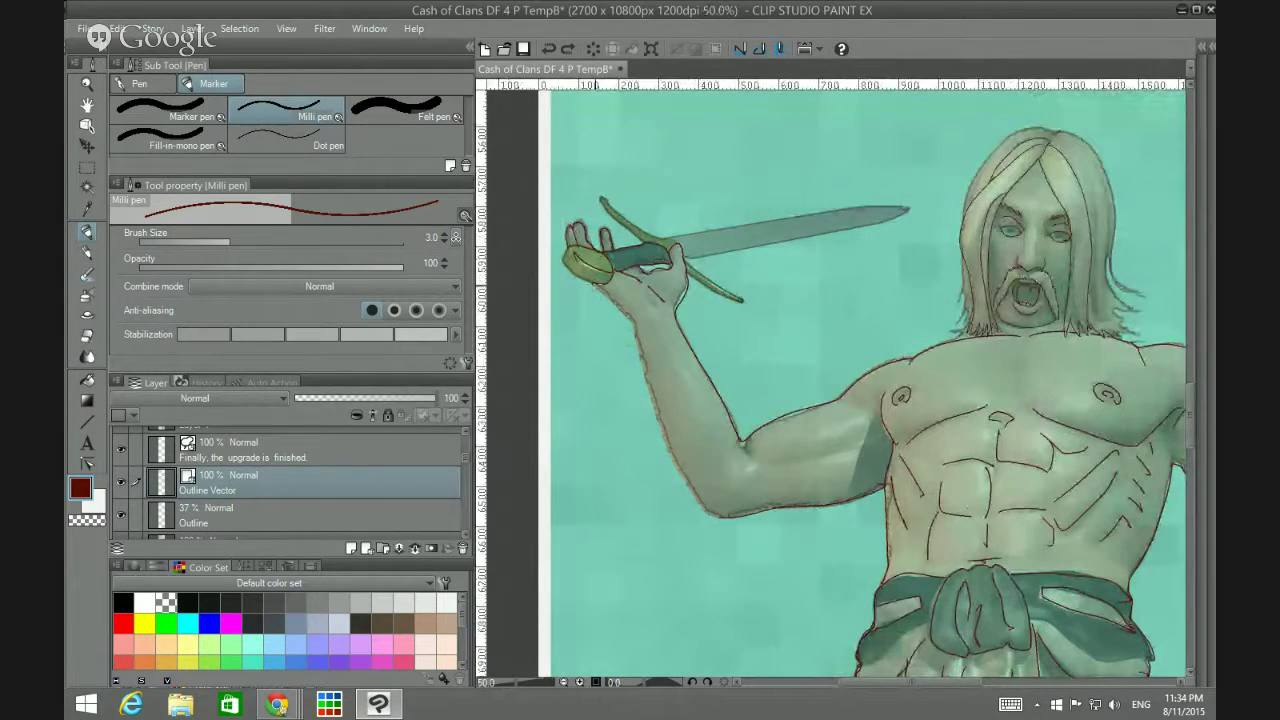
pyautogui.moveTo(628, 312)
pyautogui.mouseDown()
pyautogui.moveTo(668, 460)
pyautogui.moveTo(714, 520)
pyautogui.mouseUp()
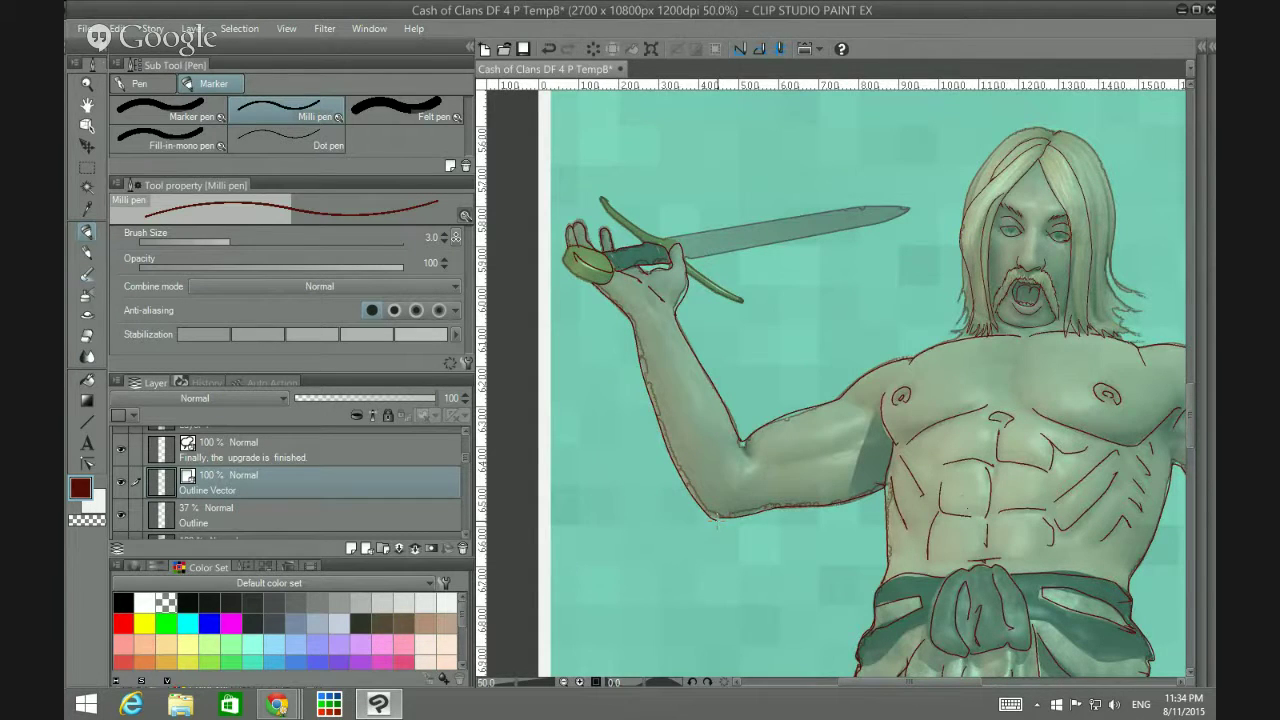
pyautogui.moveTo(718, 519); pyautogui.dragTo(740, 514)
pyautogui.scroll(-1, 855, 447)
pyautogui.moveTo(973, 682); pyautogui.dragTo(1035, 682)
pyautogui.scroll(-1, 968, 503)
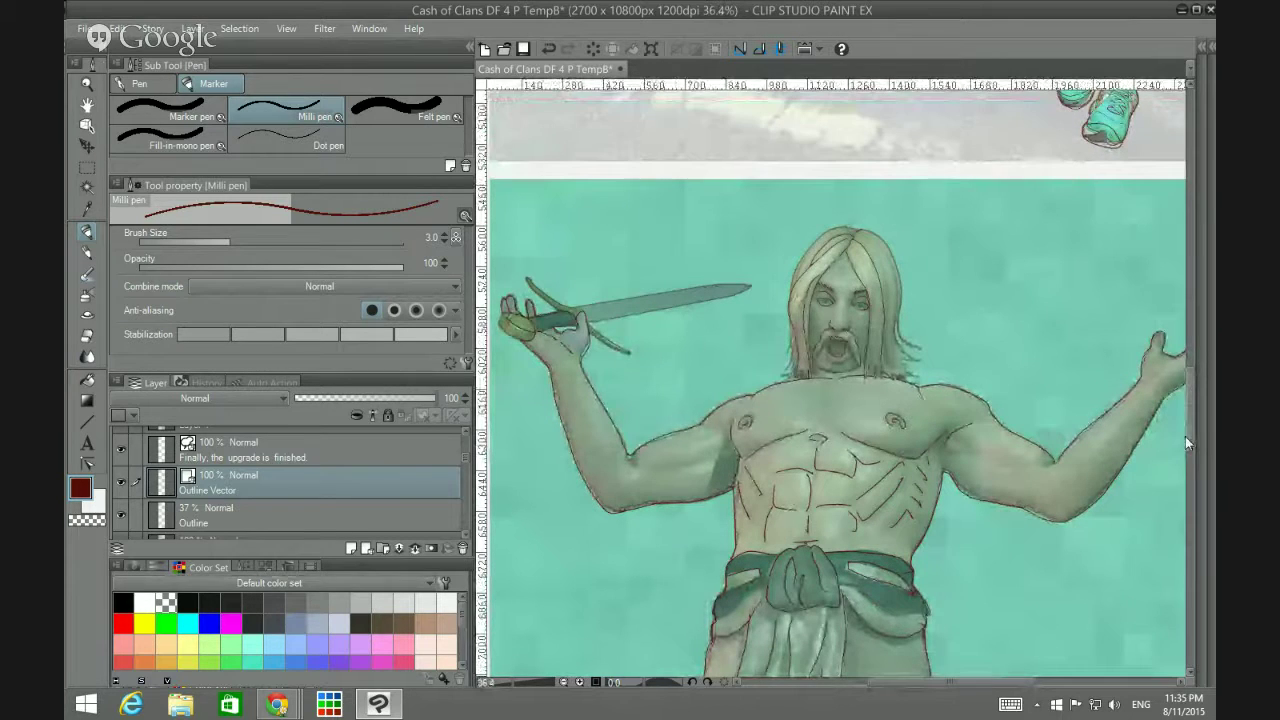
# Step: Try several inner-thigh lines on the left thigh, undoing each attempt
pyautogui.moveTo(1185, 436); pyautogui.dragTo(1190, 457)
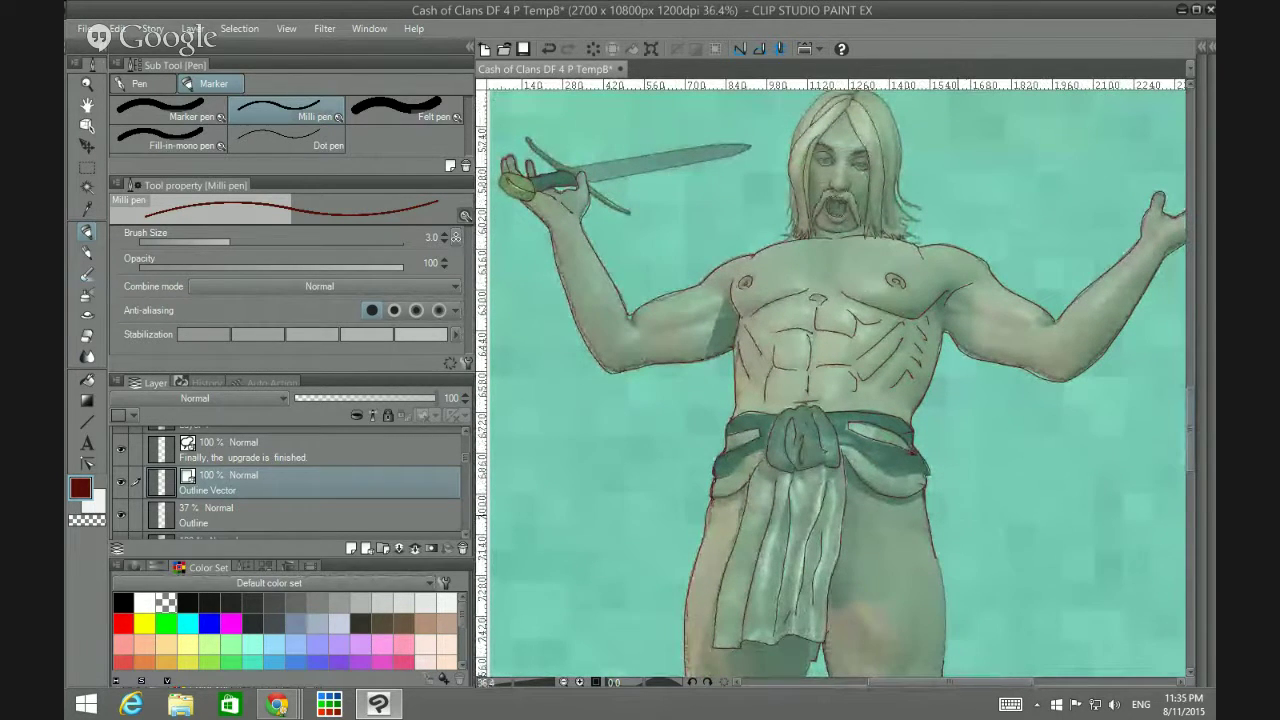
pyautogui.scroll(-1, 957, 516)
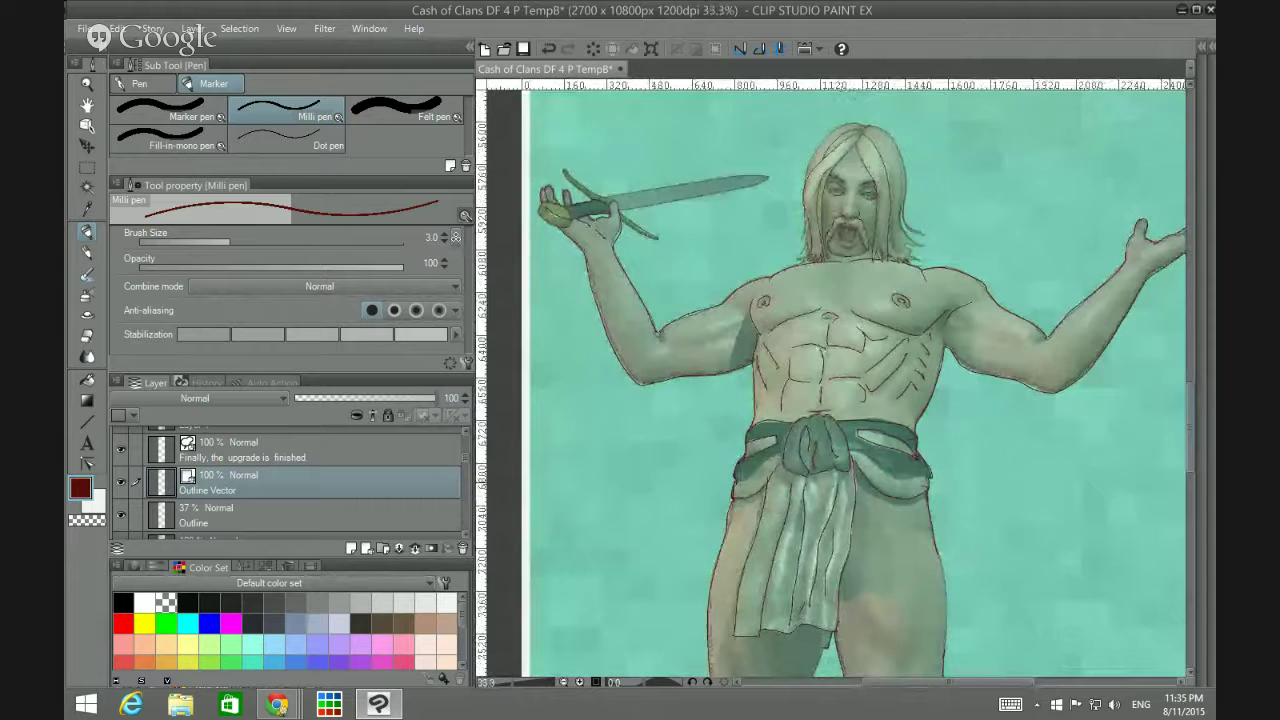
pyautogui.moveTo(1188, 455); pyautogui.dragTo(1164, 493)
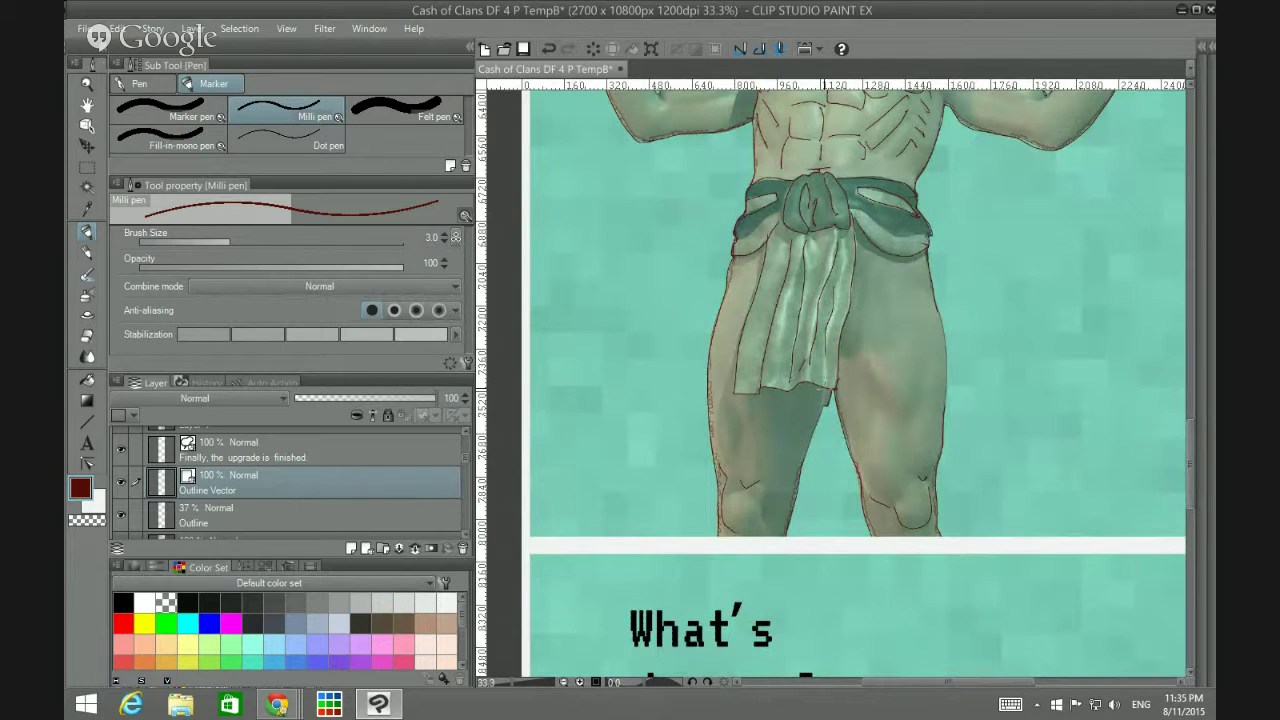
pyautogui.moveTo(820, 400); pyautogui.dragTo(800, 474)
pyautogui.hotkey('ctrl', 'z')
pyautogui.moveTo(821, 395); pyautogui.dragTo(797, 470)
pyautogui.hotkey('ctrl', 'z')
pyautogui.scroll(2, 797, 441)
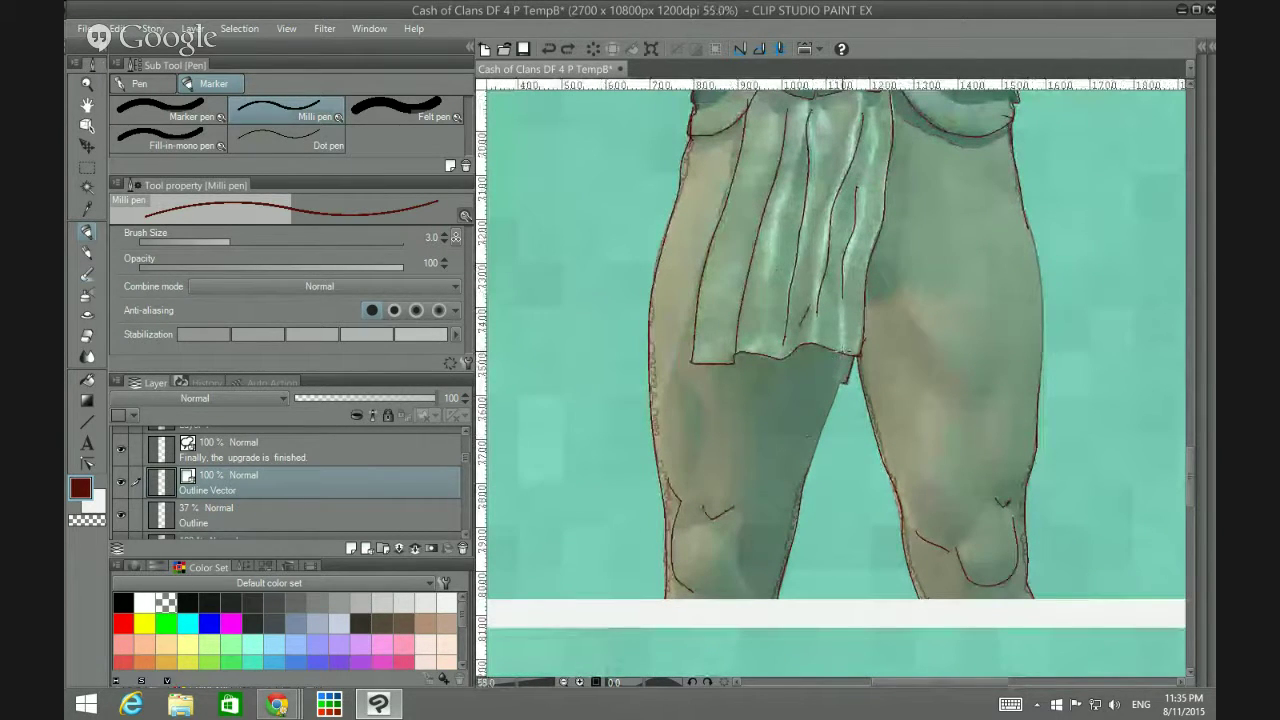
pyautogui.moveTo(833, 392); pyautogui.dragTo(775, 600)
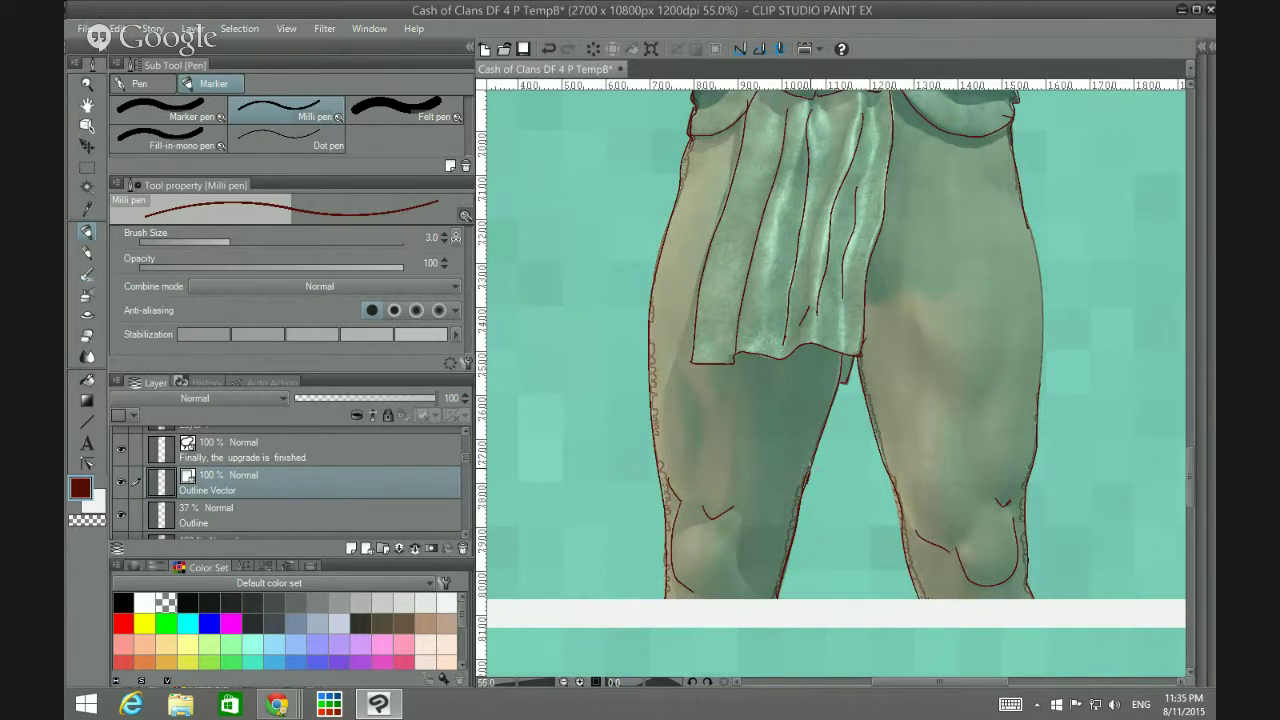
pyautogui.hotkey('ctrl', 'z')
# Step: Ink a line down the figure's right thigh and a short stroke at the belt's top left
pyautogui.scroll(-3, 670, 252)
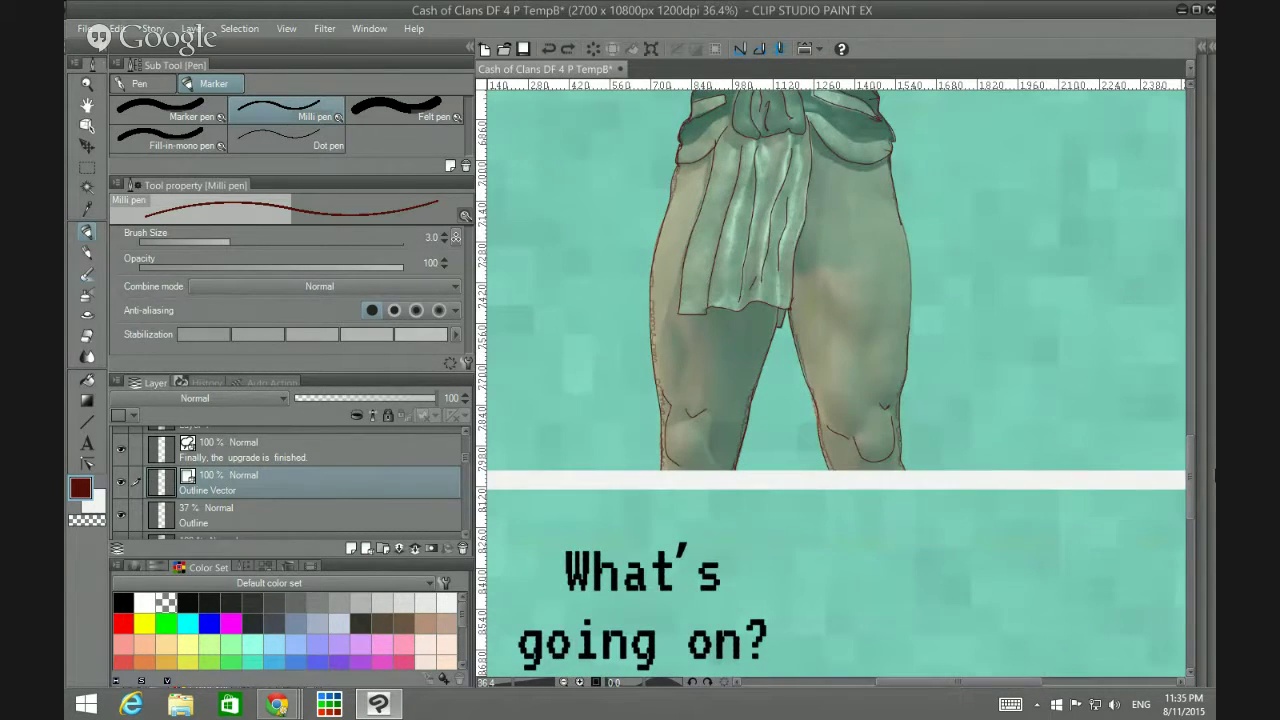
pyautogui.moveTo(1189, 483)
pyautogui.mouseDown()
pyautogui.moveTo(1184, 433)
pyautogui.moveTo(1189, 463)
pyautogui.mouseUp()
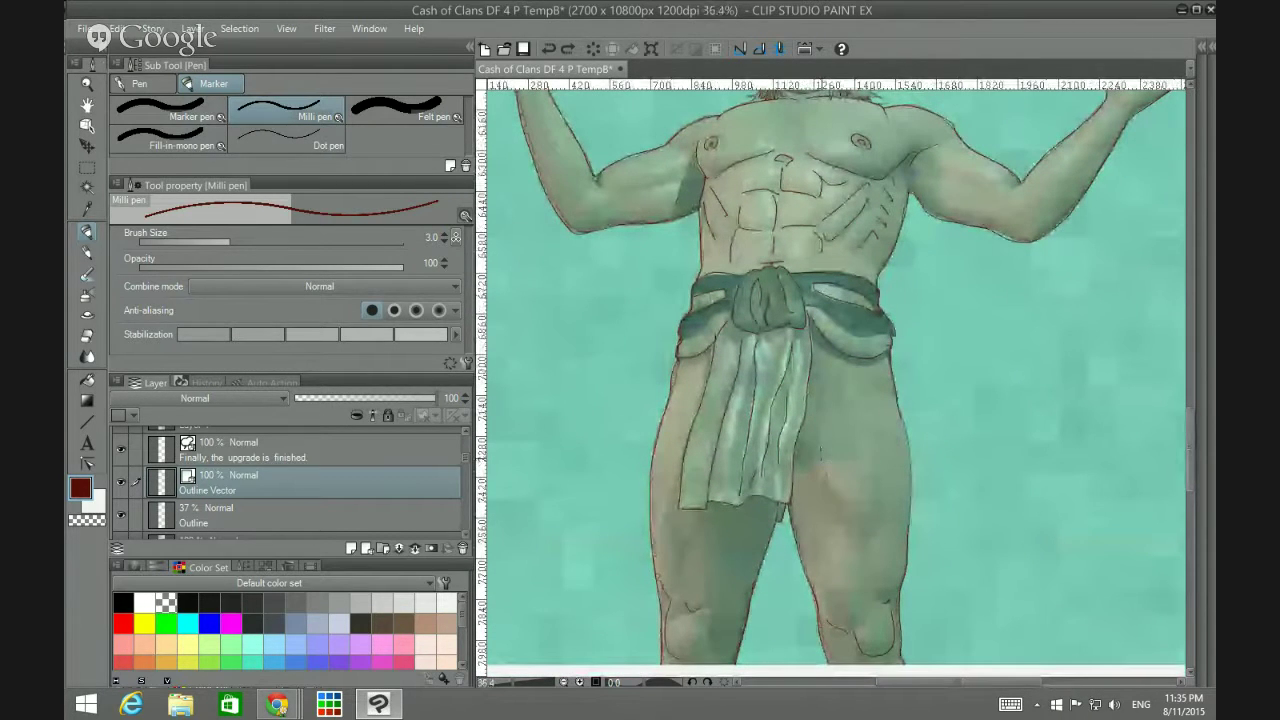
pyautogui.moveTo(819, 446); pyautogui.dragTo(852, 528)
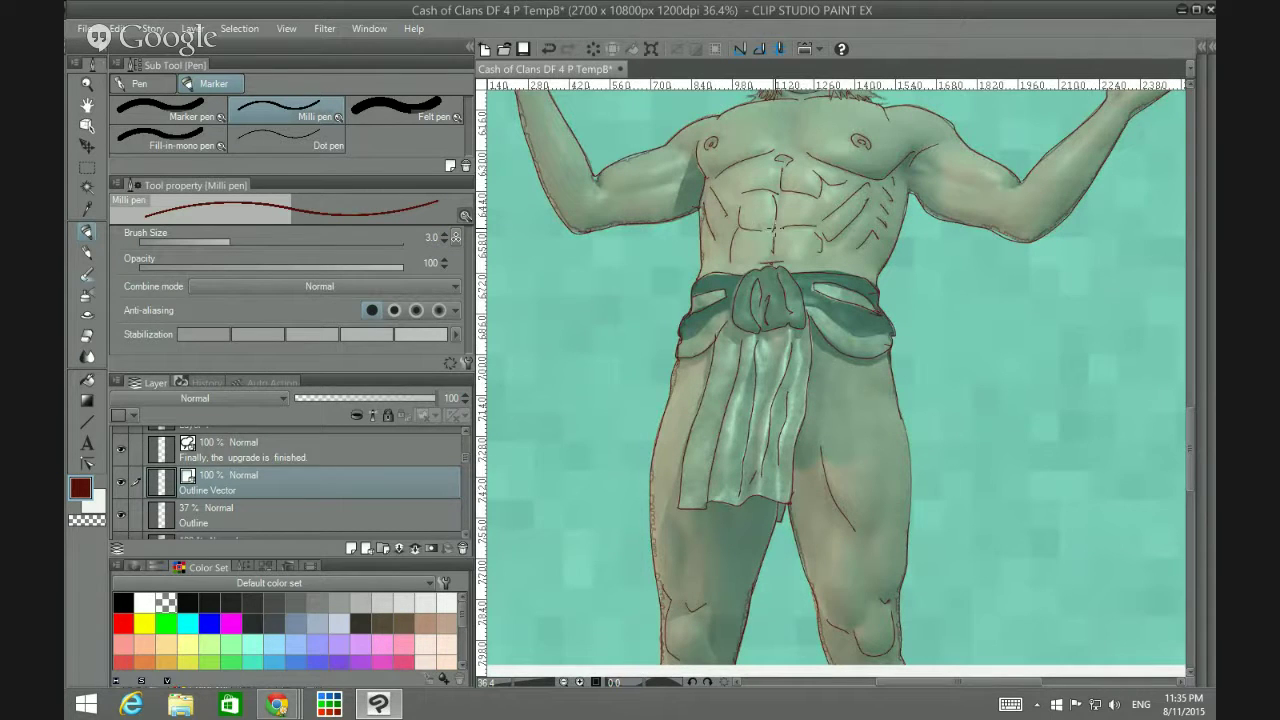
pyautogui.moveTo(748, 266); pyautogui.dragTo(730, 270)
pyautogui.scroll(-2, 1143, 291)
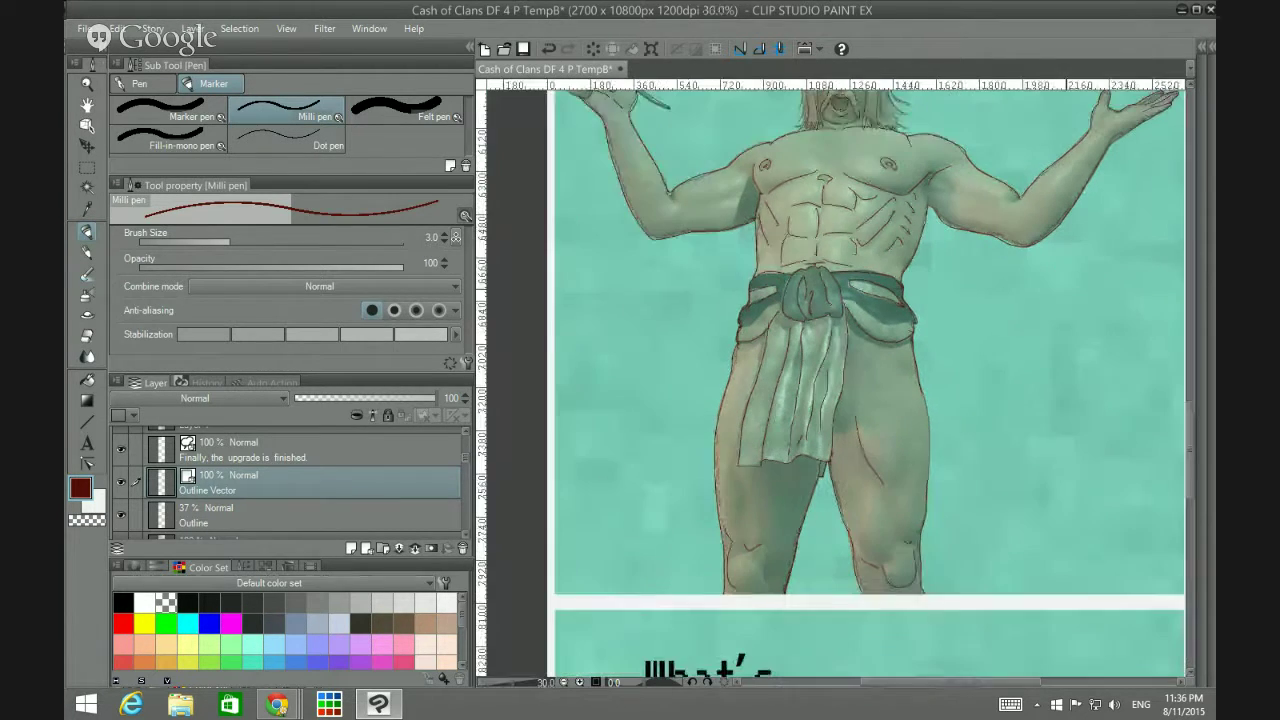
pyautogui.scroll(3, 1188, 397)
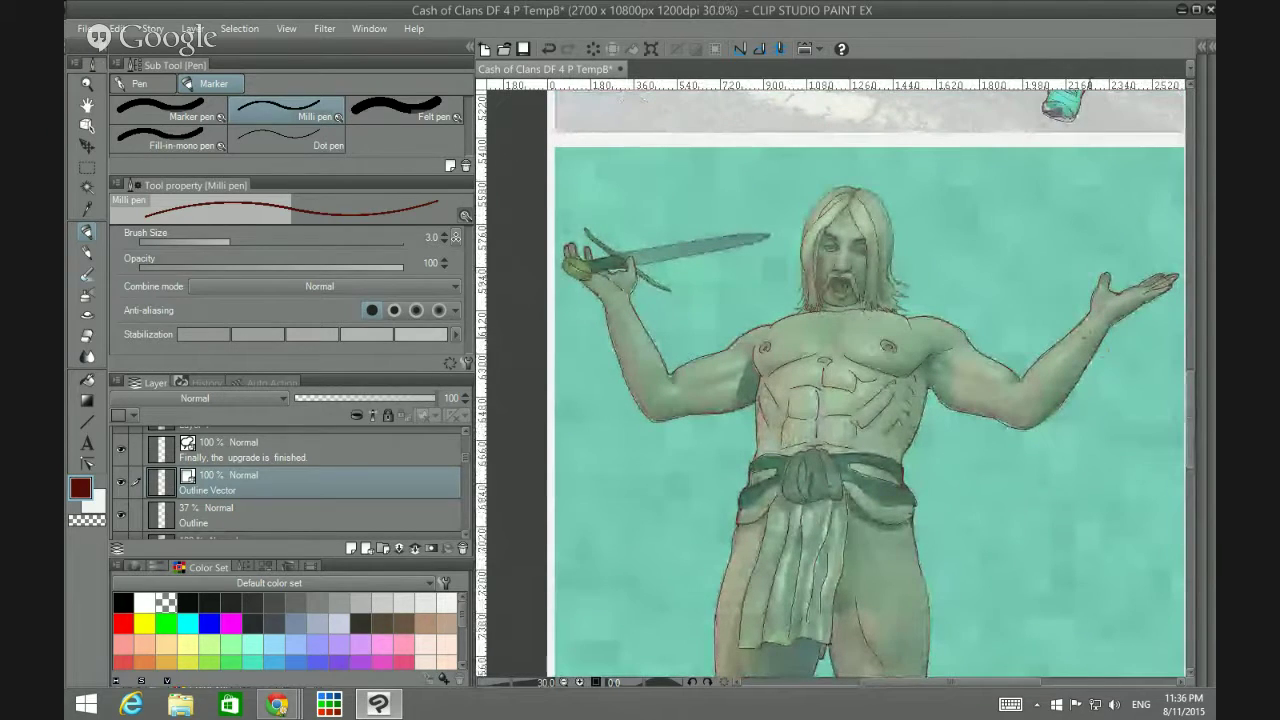
pyautogui.scroll(1, 1188, 397)
# Step: Remove a stray mark beside the left eye and reduce the pen size to 2.0
pyautogui.scroll(8, 797, 276)
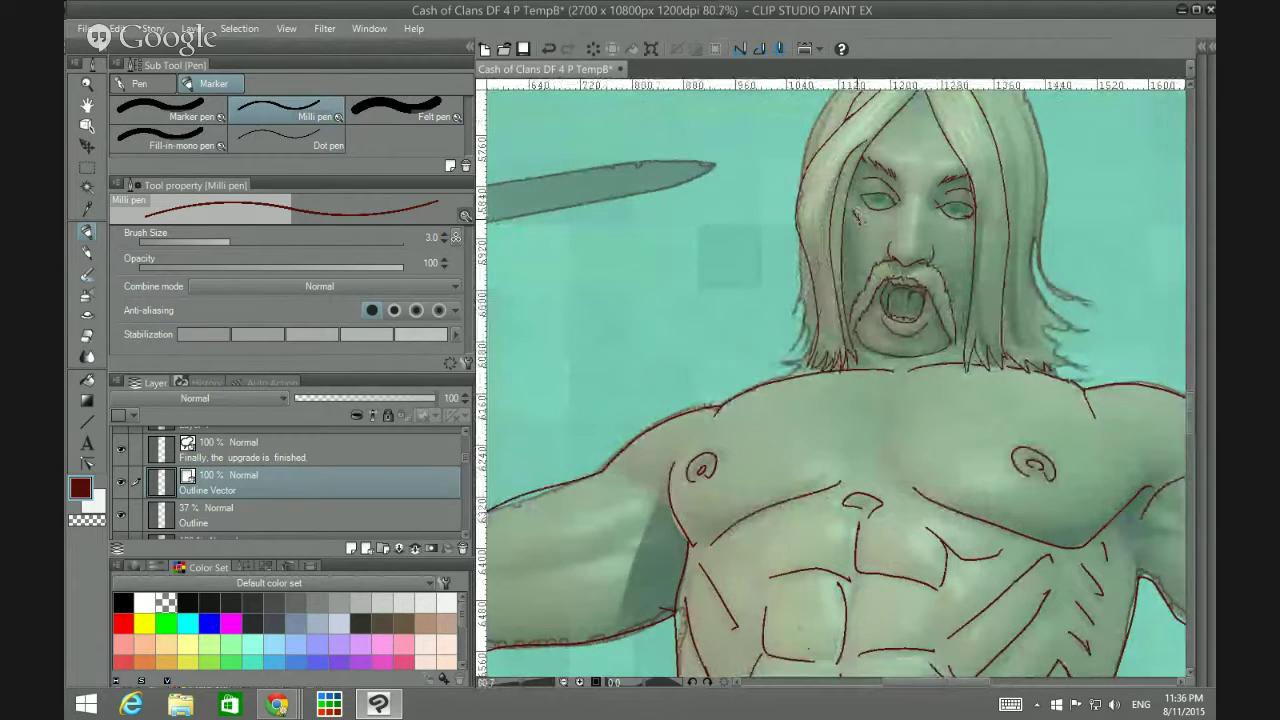
pyautogui.moveTo(856, 211); pyautogui.dragTo(878, 209)
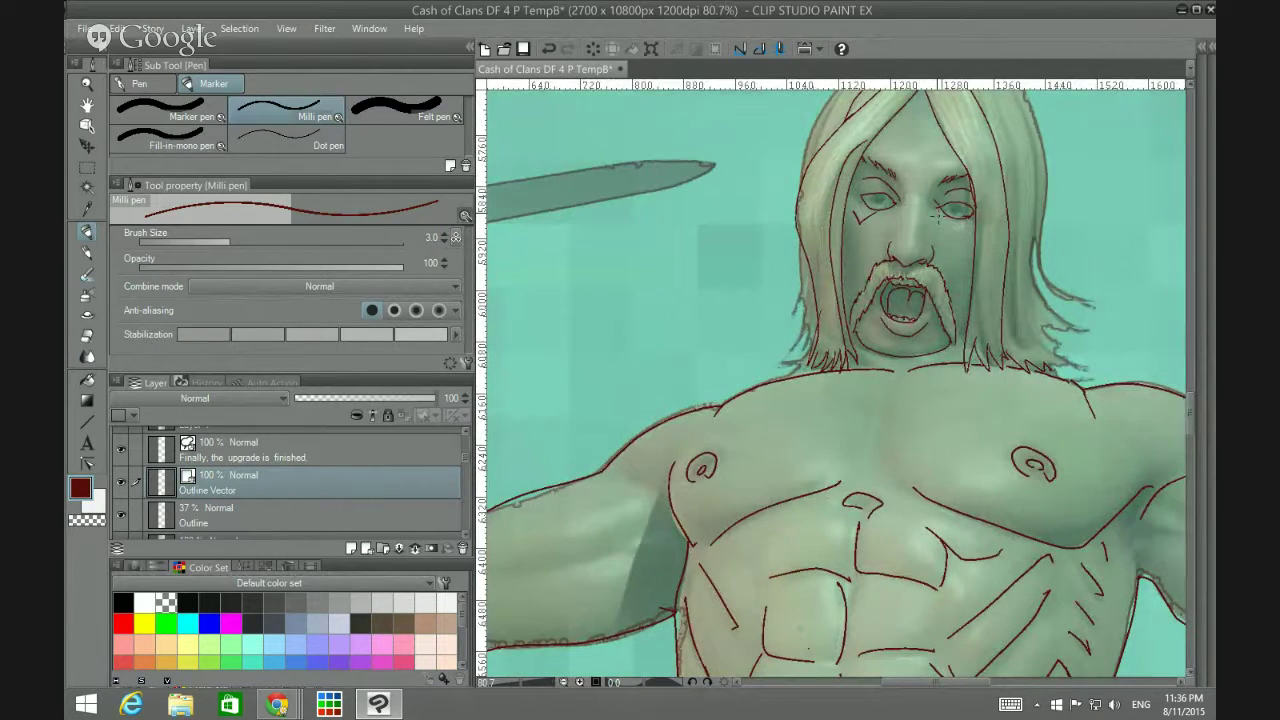
pyautogui.hotkey('ctrl', 'z')
pyautogui.click(444, 241)
# Step: Draw fine wrinkle lines beside both eyes and a curved wrinkle on the forehead
pyautogui.moveTo(852, 214); pyautogui.dragTo(855, 234)
pyautogui.moveTo(955, 224); pyautogui.dragTo(975, 234)
pyautogui.moveTo(908, 144)
pyautogui.mouseDown()
pyautogui.moveTo(918, 164)
pyautogui.moveTo(896, 169)
pyautogui.moveTo(934, 156)
pyautogui.moveTo(938, 172)
pyautogui.moveTo(933, 152)
pyautogui.mouseUp()
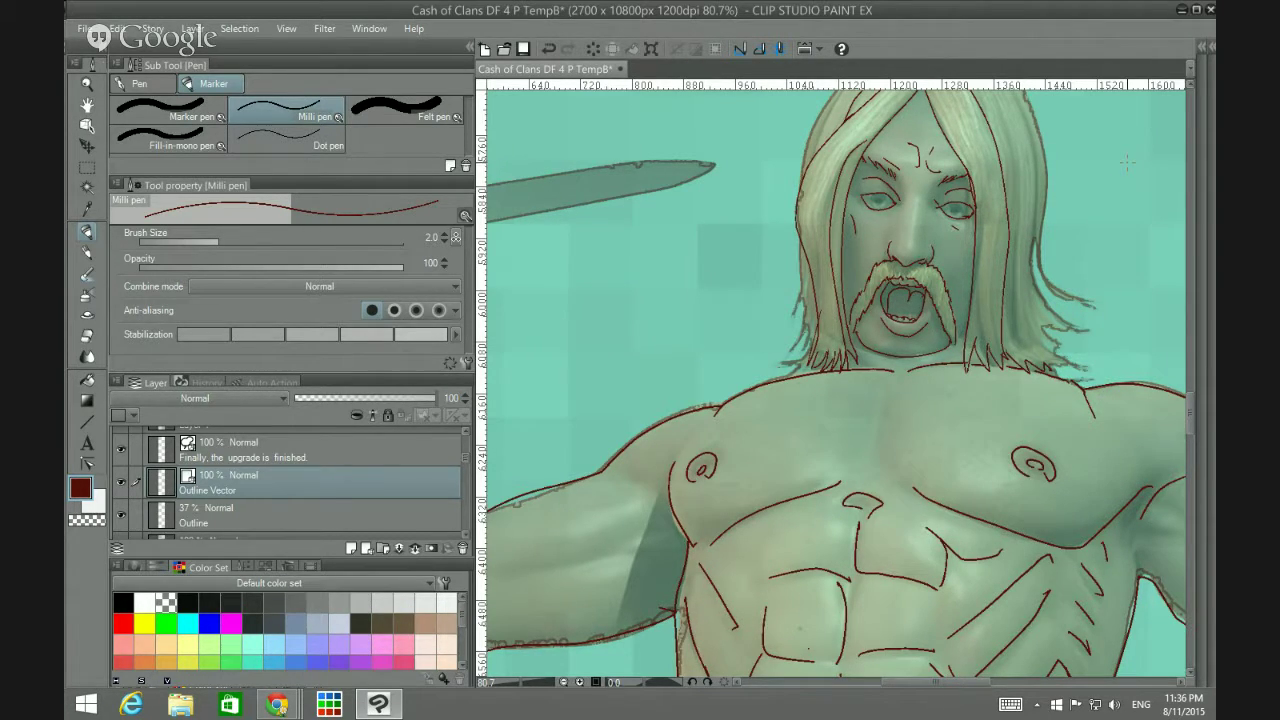
pyautogui.scroll(-3, 1127, 162)
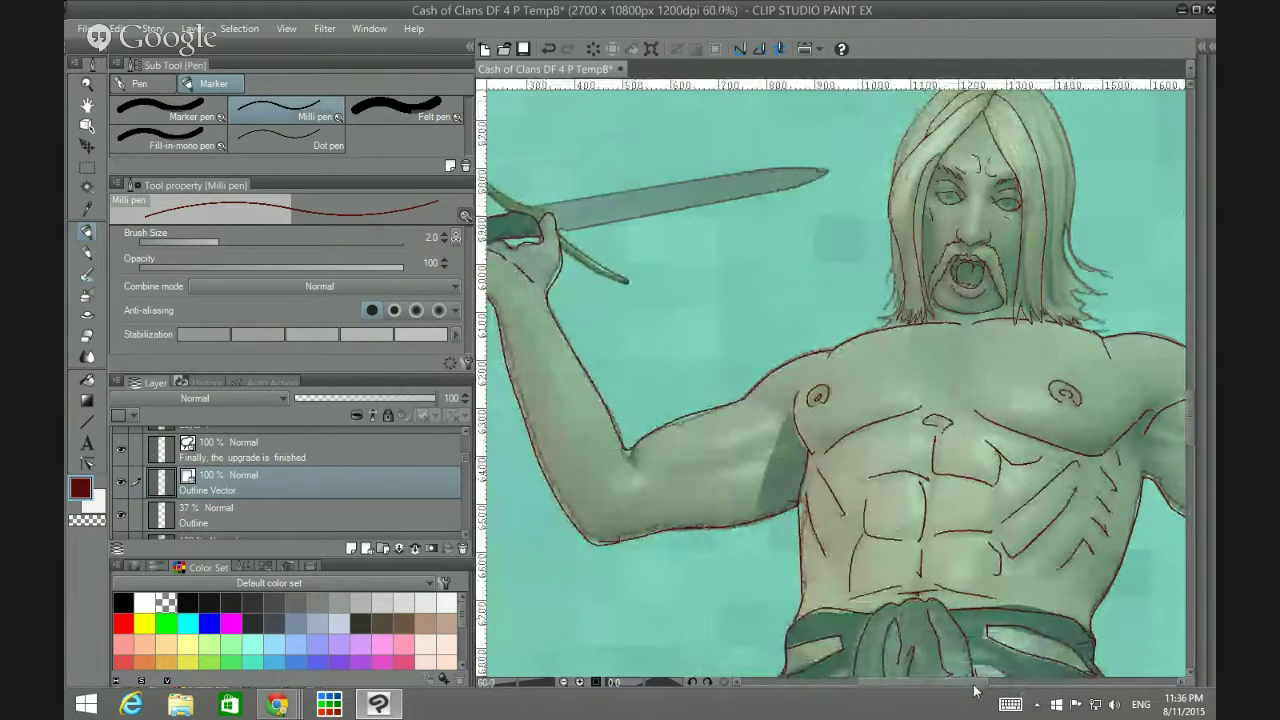
pyautogui.hscroll(2, 981, 684)
pyautogui.scroll(-4, 1052, 457)
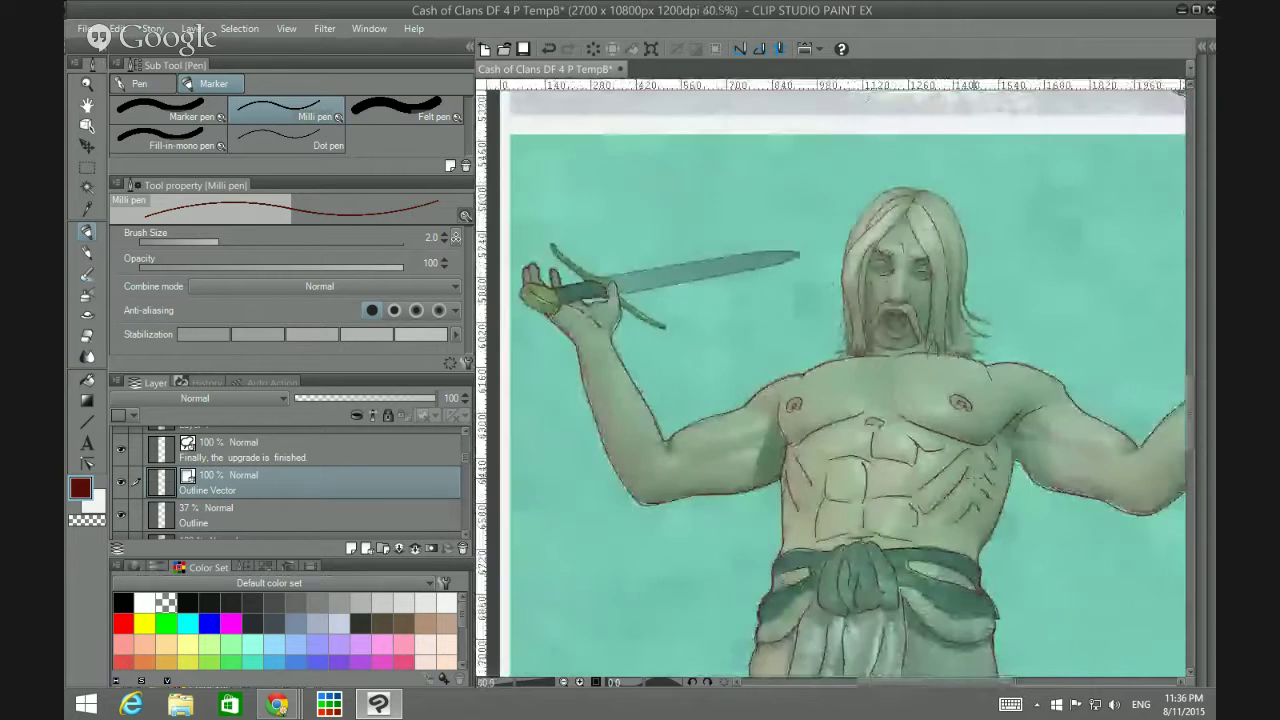
pyautogui.scroll(-2, 1052, 457)
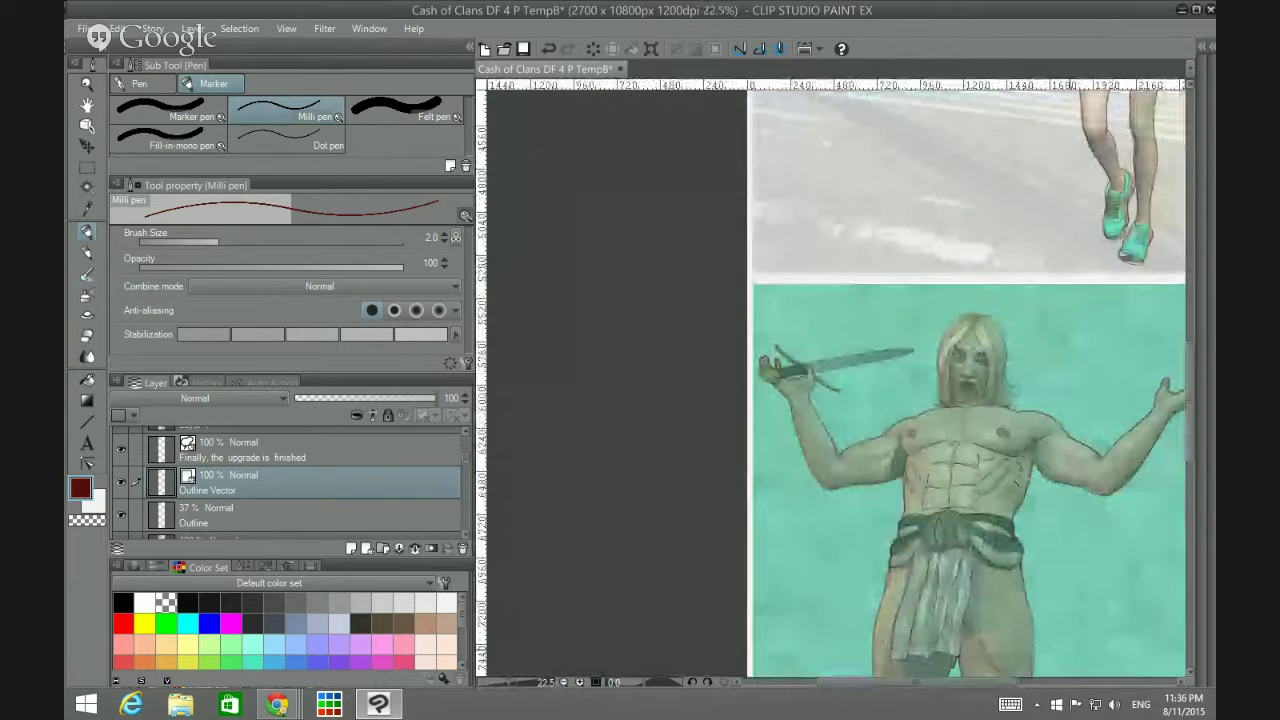
pyautogui.scroll(-2, 1180, 402)
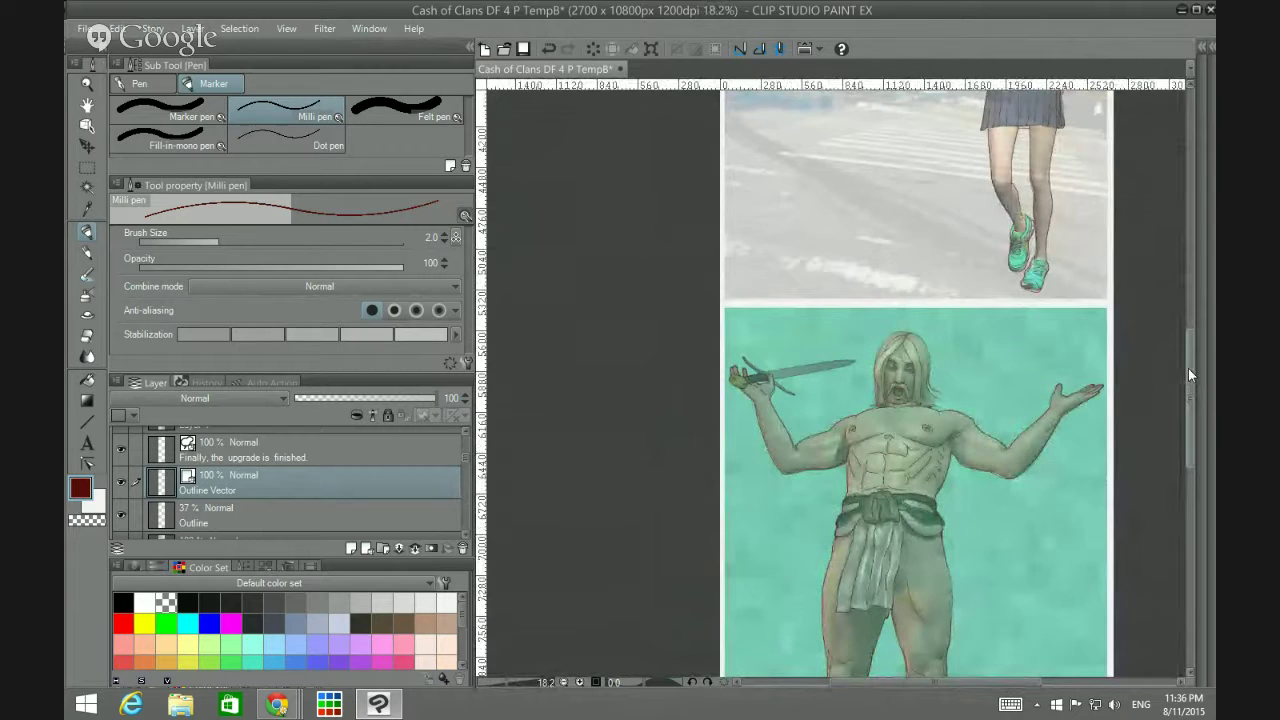
pyautogui.moveTo(1188, 375); pyautogui.dragTo(1182, 474)
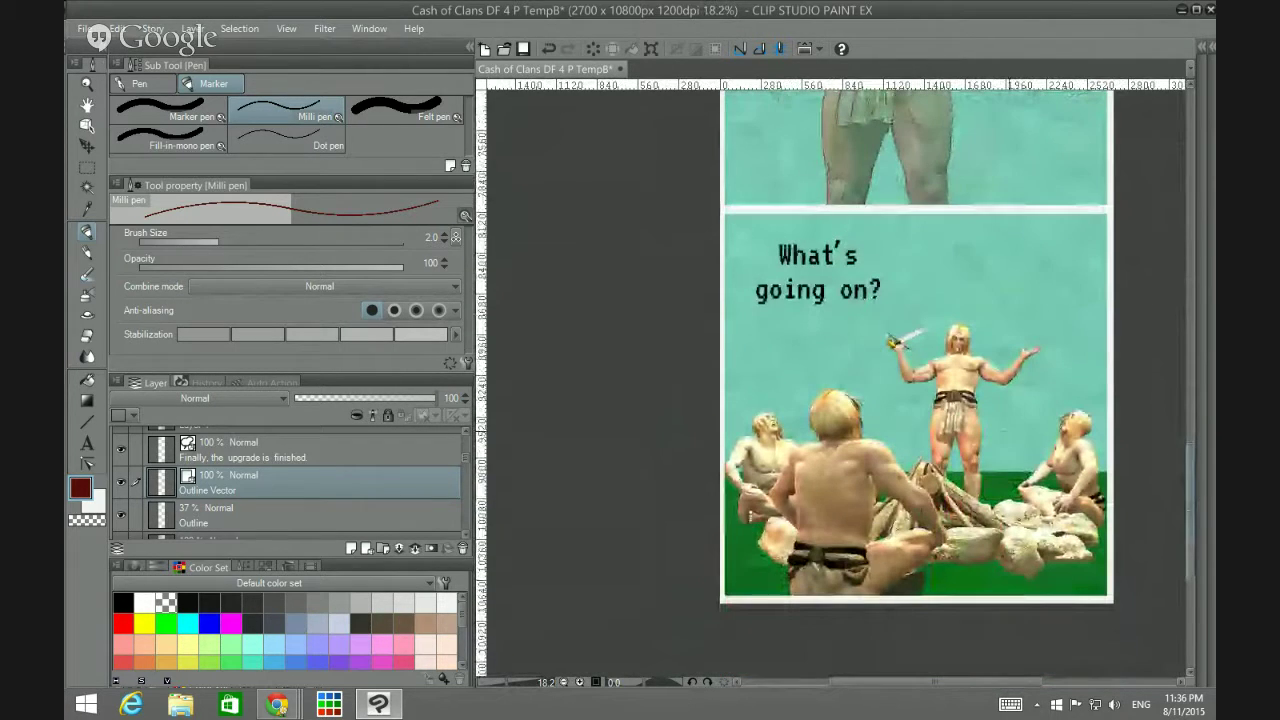
pyautogui.scroll(3, 991, 423)
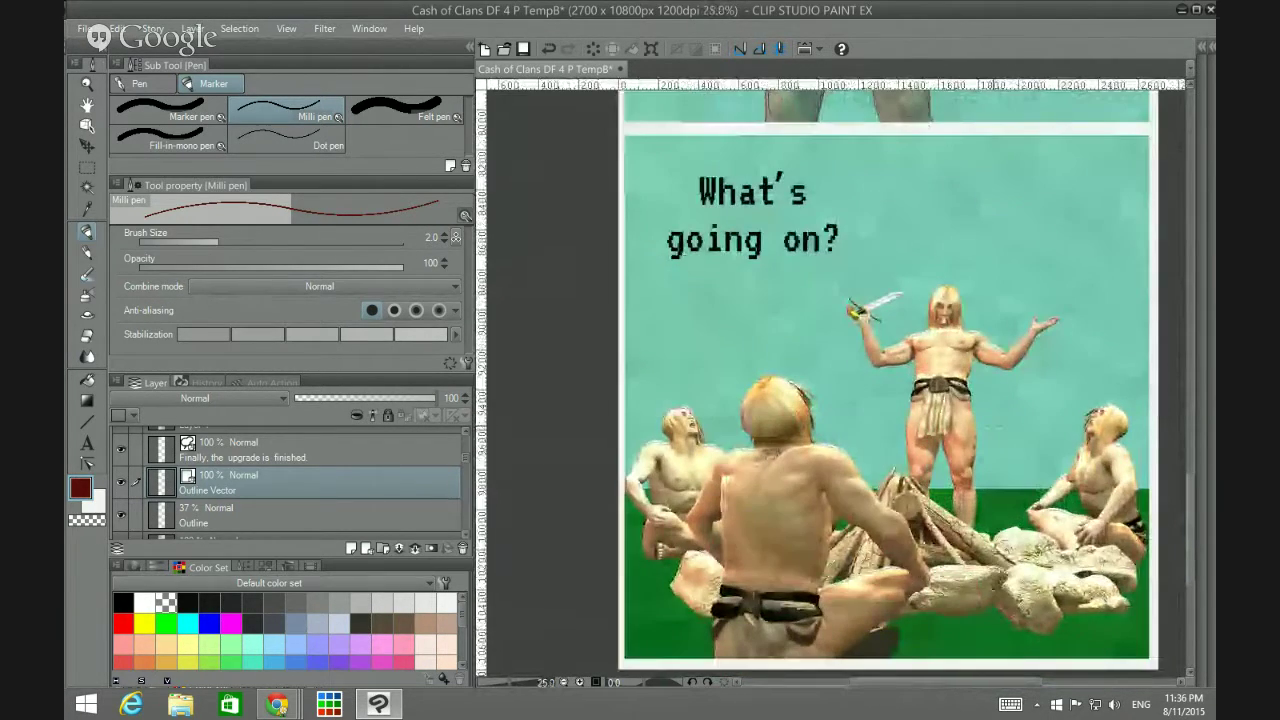
pyautogui.scroll(1, 1001, 441)
pyautogui.scroll(-5, 331, 487)
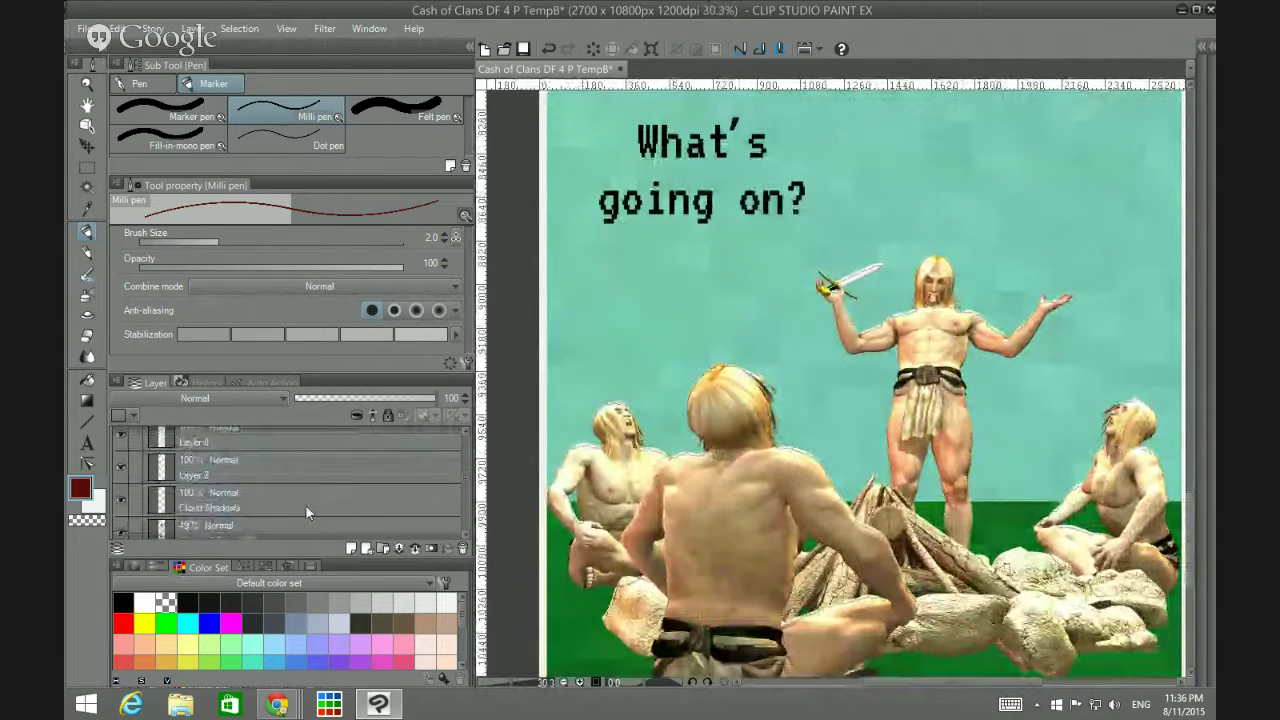
pyautogui.scroll(-2, 306, 512)
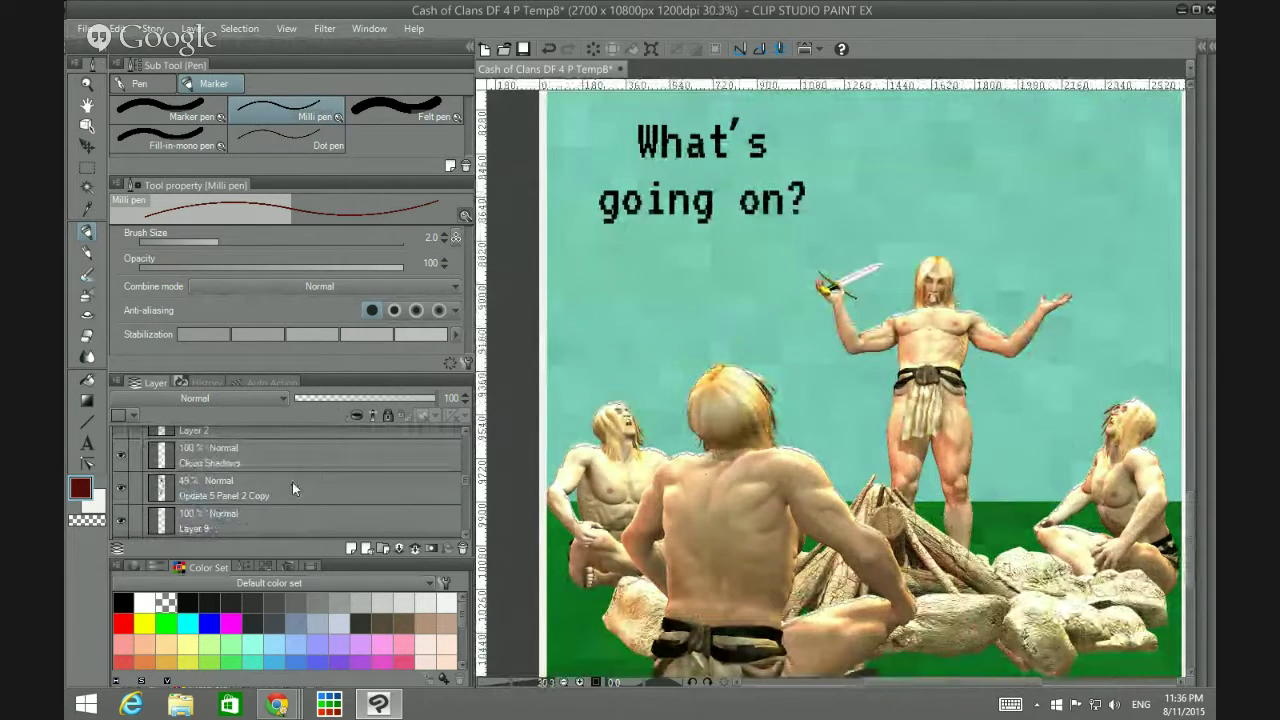
# Step: Fade the FU5Panel4A Copy render layer to 40% opacity
pyautogui.click(292, 482)
pyautogui.scroll(-4, 356, 478)
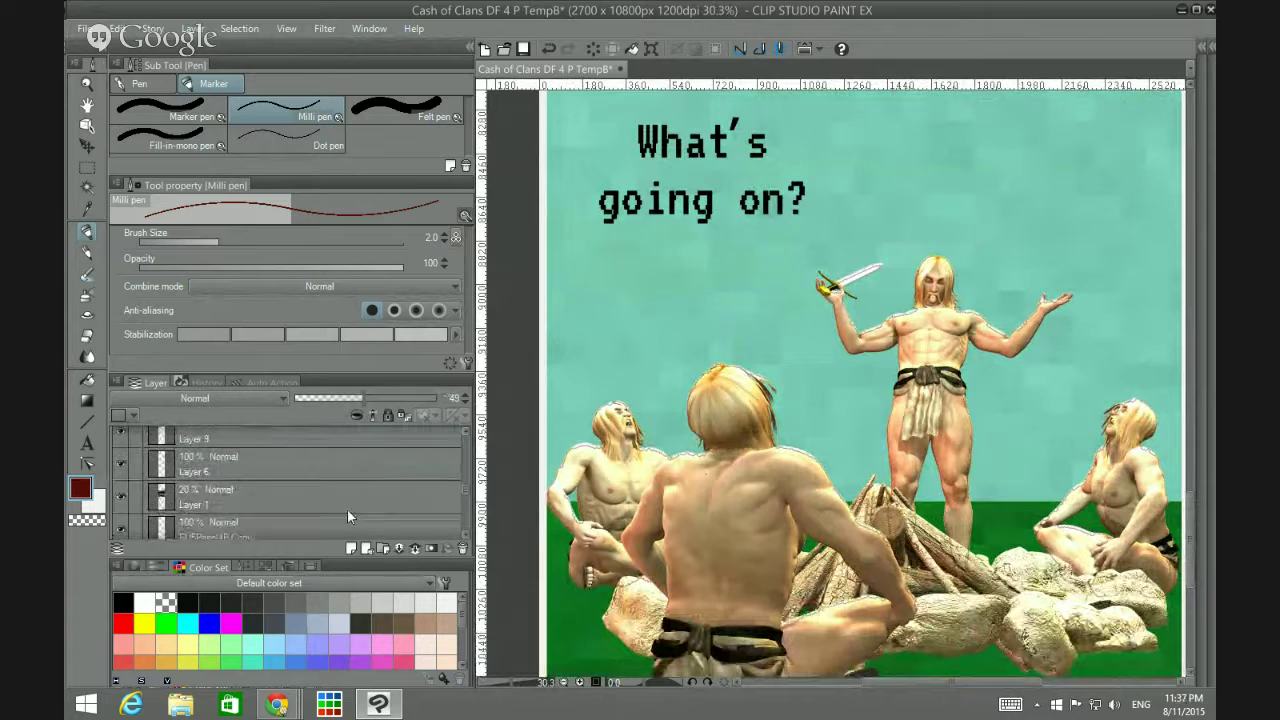
pyautogui.scroll(-1, 322, 513)
pyautogui.click(321, 499)
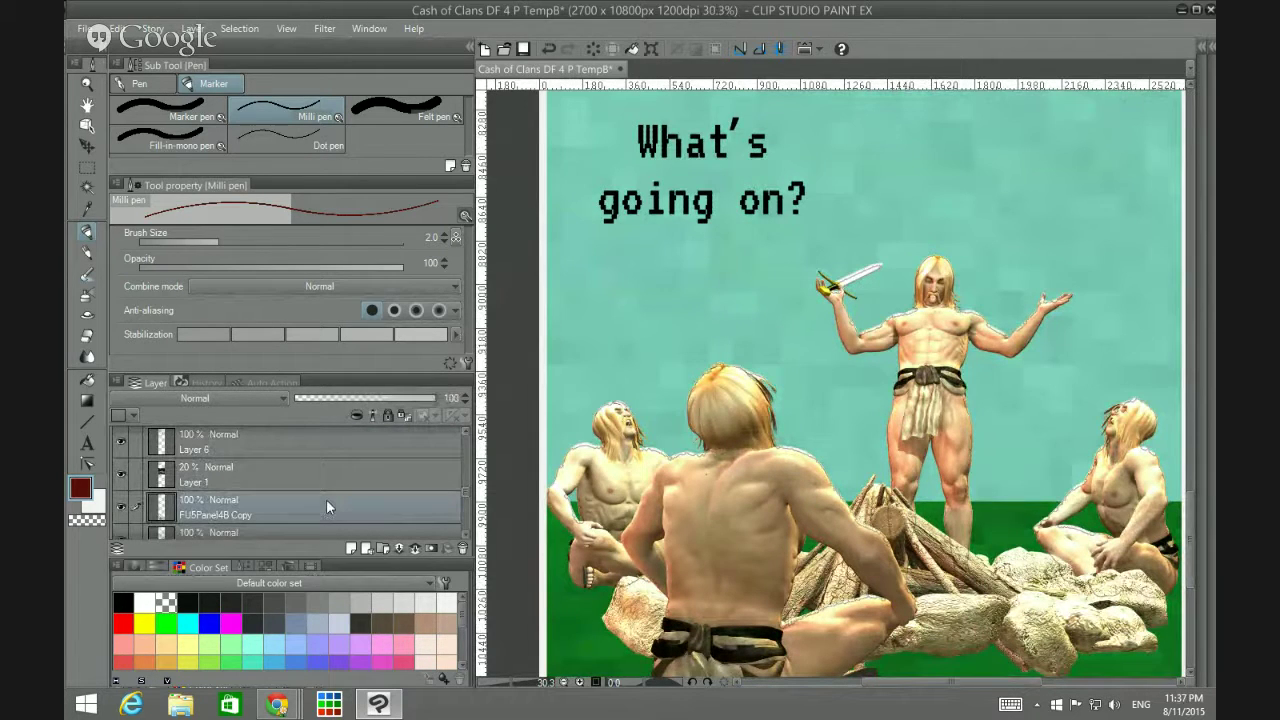
pyautogui.moveTo(436, 398)
pyautogui.mouseDown()
pyautogui.moveTo(339, 401)
pyautogui.moveTo(436, 410)
pyautogui.moveTo(365, 413)
pyautogui.moveTo(345, 406)
pyautogui.moveTo(440, 405)
pyautogui.mouseUp()
pyautogui.scroll(-1, 291, 459)
pyautogui.scroll(-1, 293, 462)
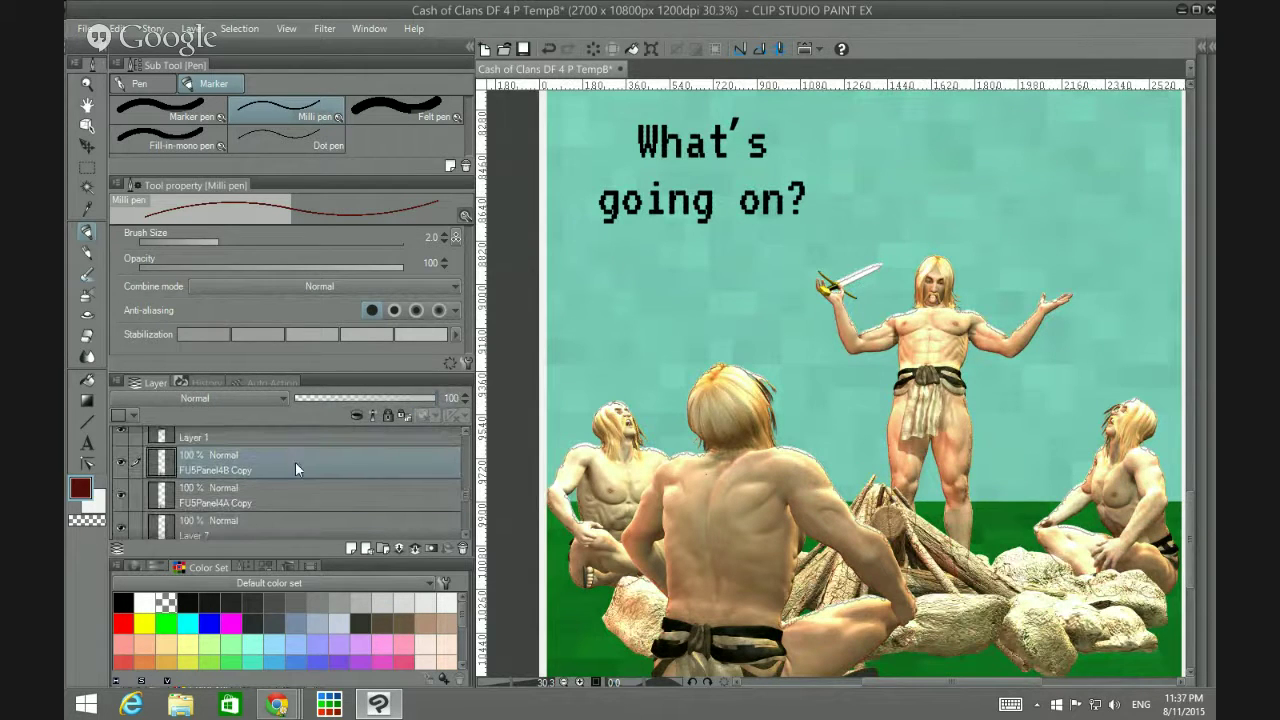
pyautogui.click(363, 492)
pyautogui.moveTo(437, 413); pyautogui.dragTo(348, 408)
# Step: Fade the FU5Panel4B Copy render layer to 44% opacity
pyautogui.click(302, 458)
pyautogui.click(419, 400)
pyautogui.moveTo(419, 400); pyautogui.dragTo(358, 400)
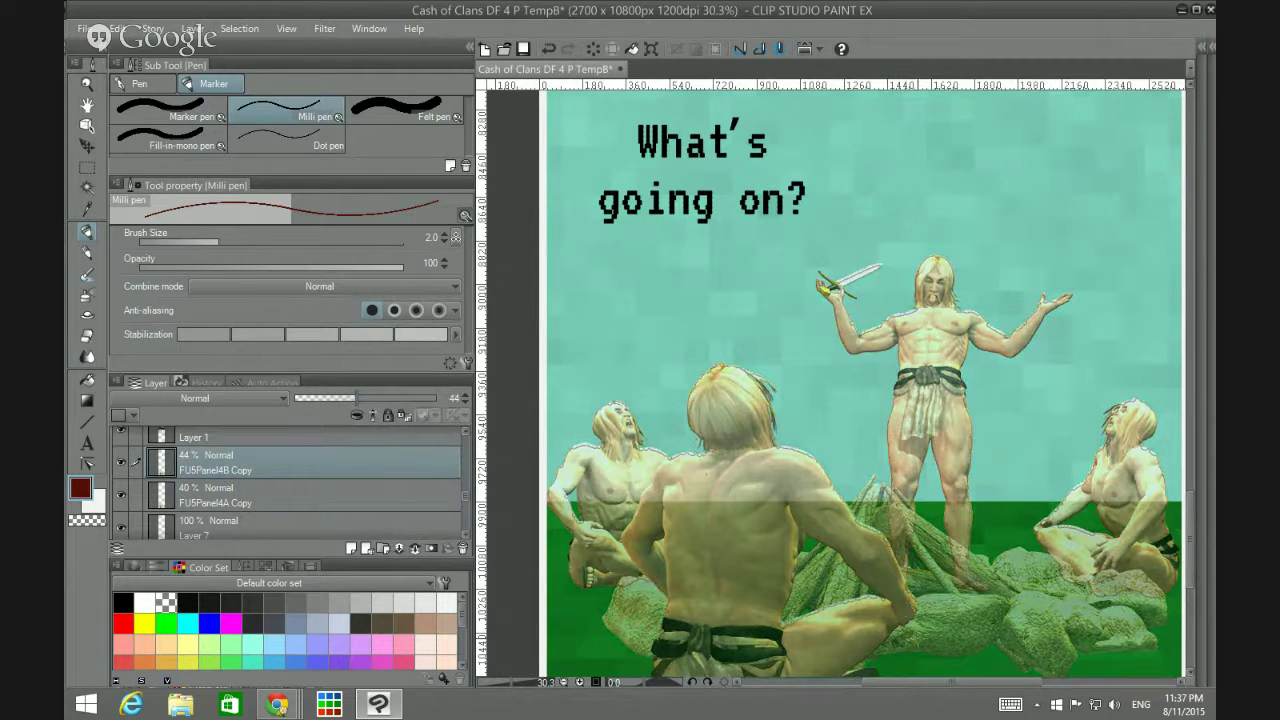
pyautogui.moveTo(958, 682); pyautogui.dragTo(977, 679)
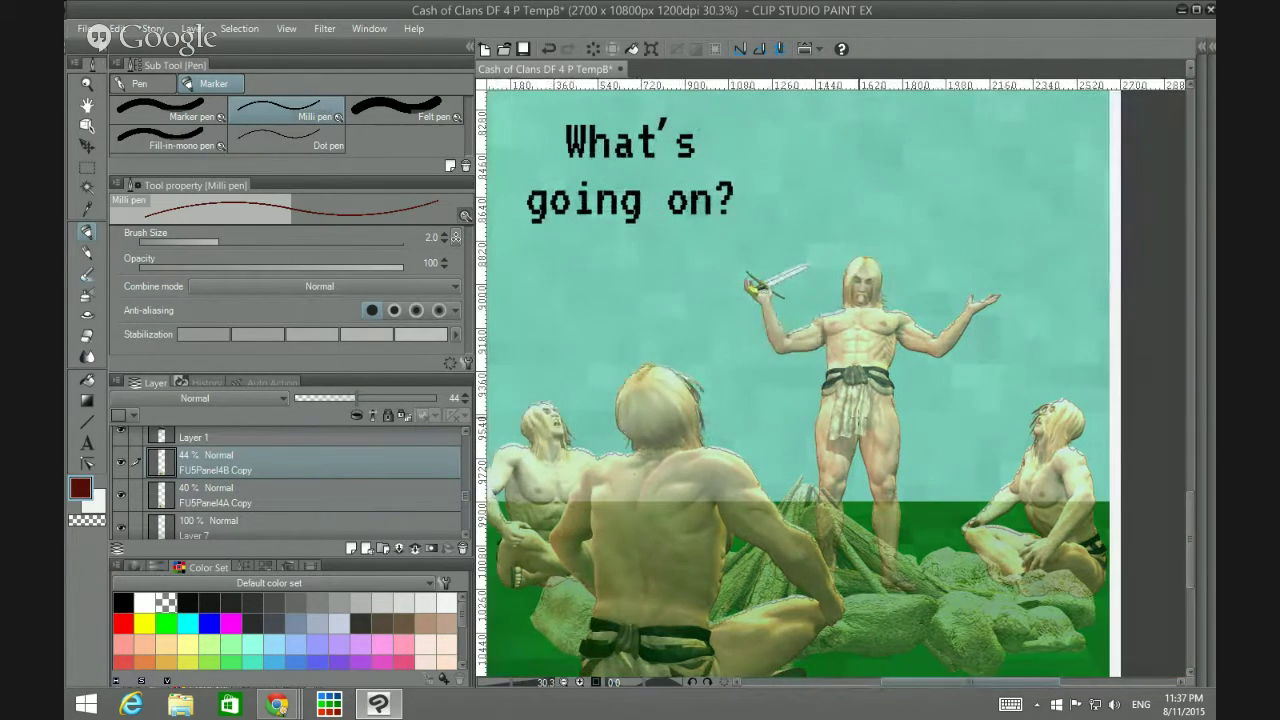
pyautogui.scroll(1, 977, 672)
pyautogui.scroll(2, 833, 376)
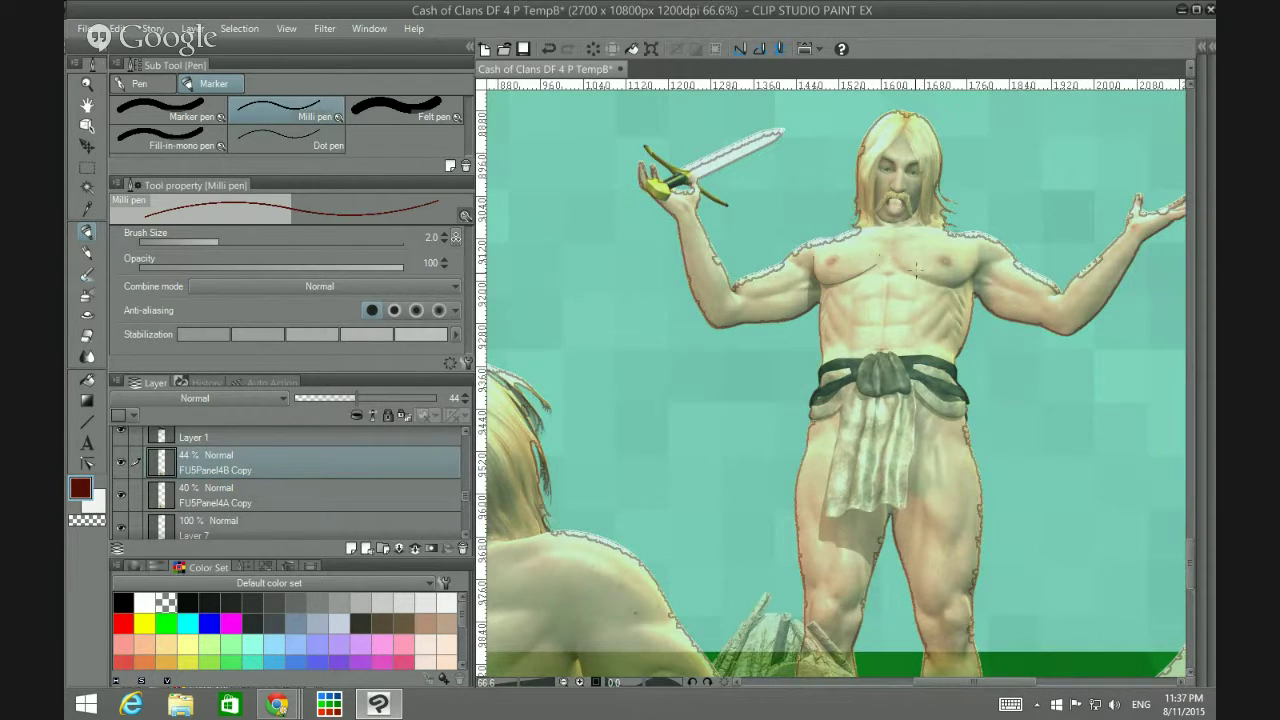
# Step: Draw dark red pectoral, nipple, rib, sternum, navel and abdominal muscle lines on the standing figure
pyautogui.moveTo(898, 262); pyautogui.dragTo(948, 284)
pyautogui.moveTo(828, 262); pyautogui.dragTo(834, 258)
pyautogui.moveTo(822, 305)
pyautogui.mouseDown()
pyautogui.moveTo(831, 293)
pyautogui.moveTo(840, 328)
pyautogui.mouseUp()
pyautogui.moveTo(857, 288)
pyautogui.mouseDown()
pyautogui.moveTo(887, 290)
pyautogui.moveTo(856, 320)
pyautogui.mouseUp()
pyautogui.moveTo(855, 320); pyautogui.dragTo(872, 321)
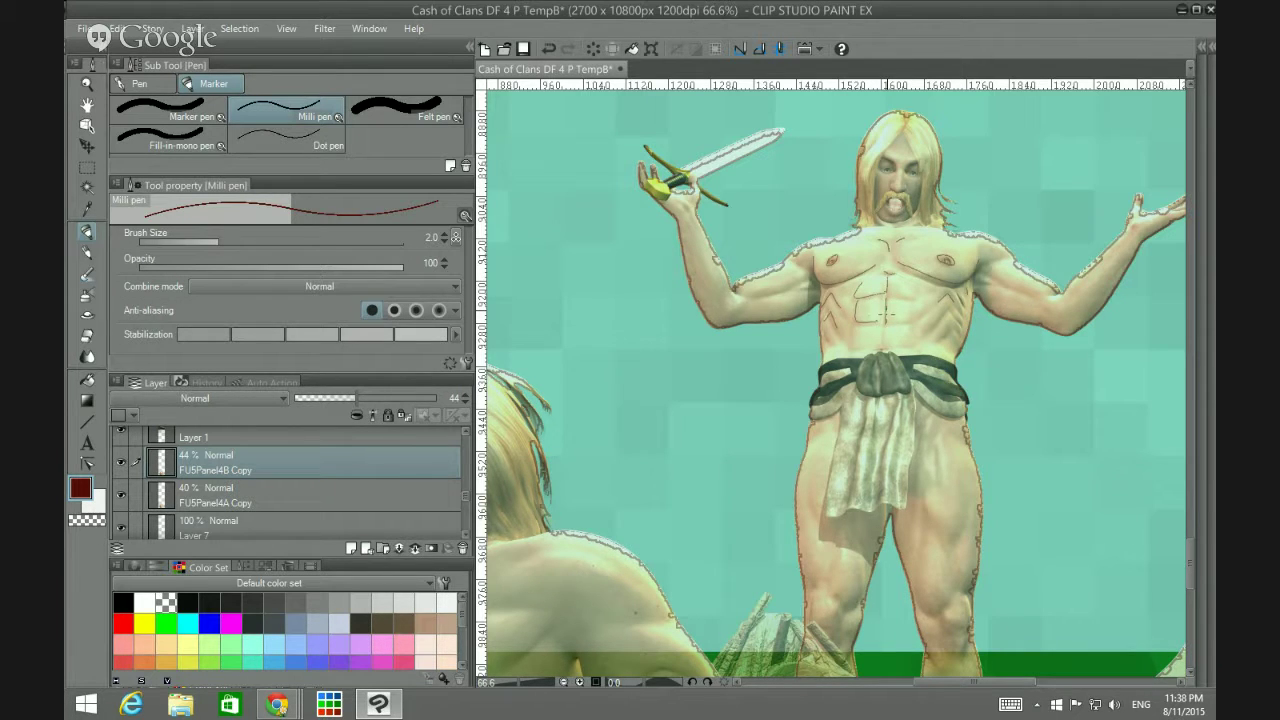
pyautogui.moveTo(886, 296); pyautogui.dragTo(913, 298)
pyautogui.moveTo(858, 350)
pyautogui.mouseDown()
pyautogui.moveTo(916, 340)
pyautogui.moveTo(962, 308)
pyautogui.mouseUp()
pyautogui.moveTo(955, 320); pyautogui.dragTo(951, 337)
# Step: Bring the Hangouts broadcast window to the front and close the share-link invite dialog
pyautogui.moveTo(277, 705)
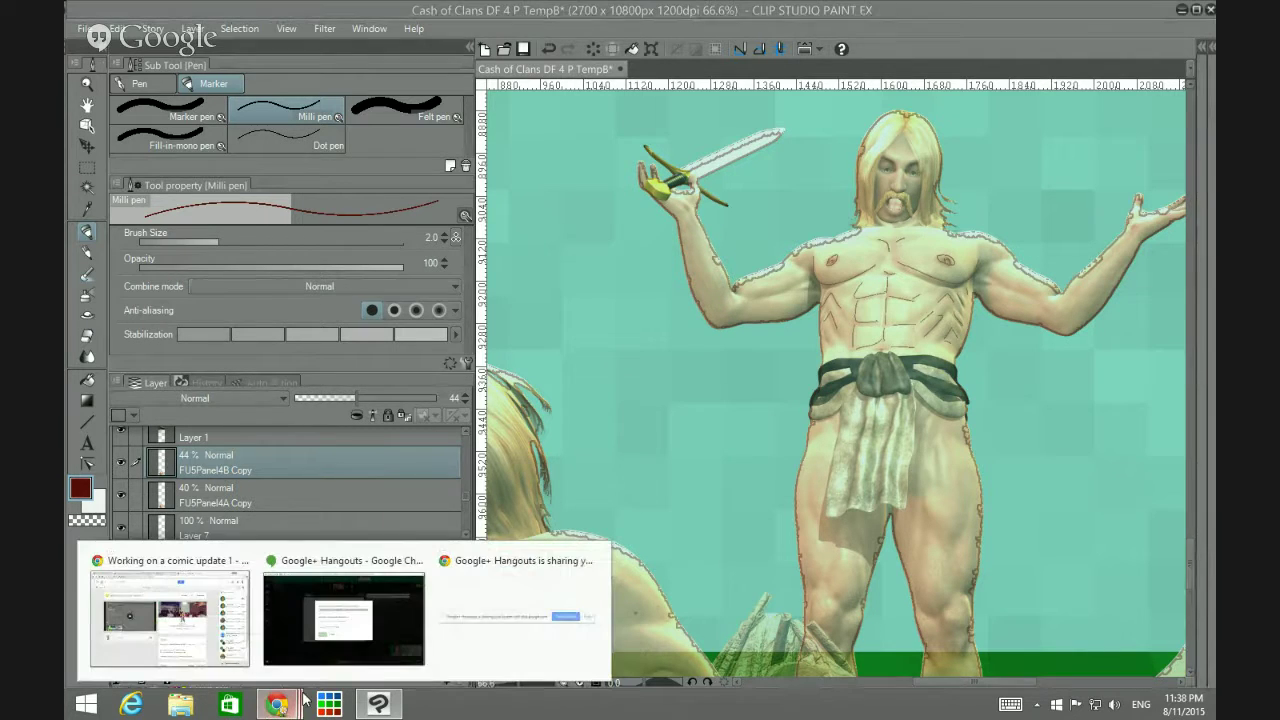
pyautogui.moveTo(338, 662)
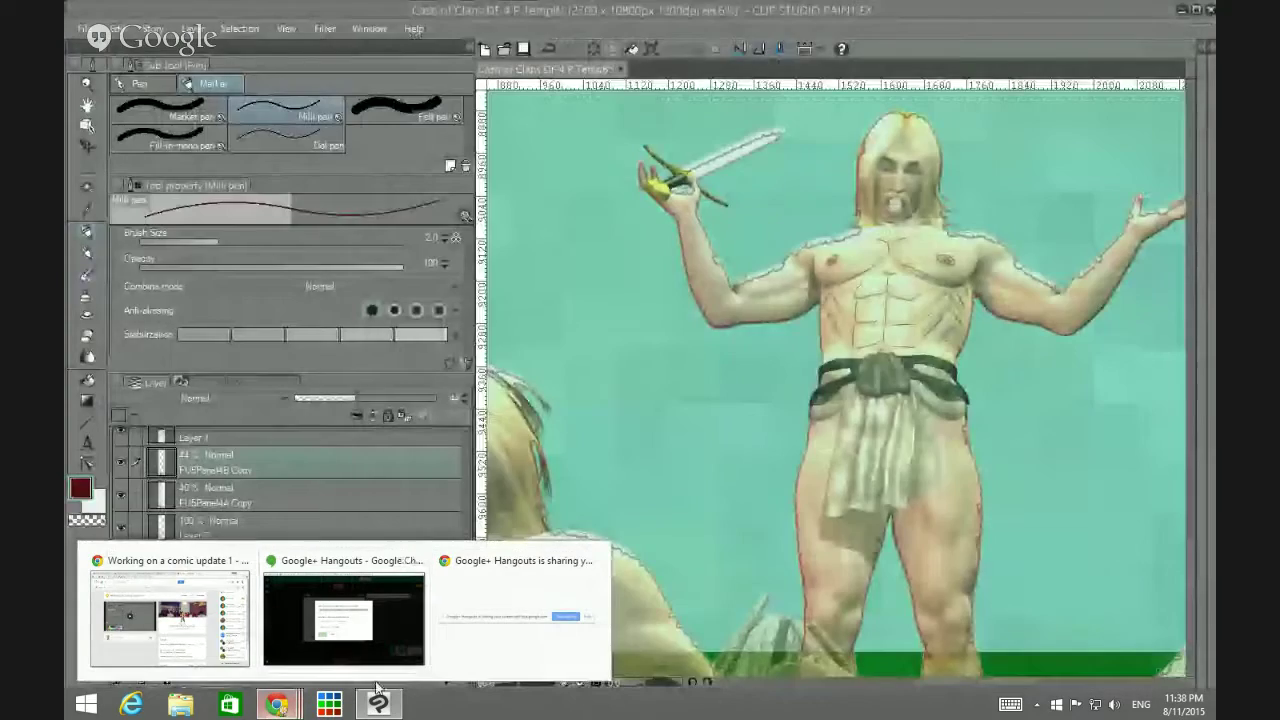
pyautogui.click(399, 658)
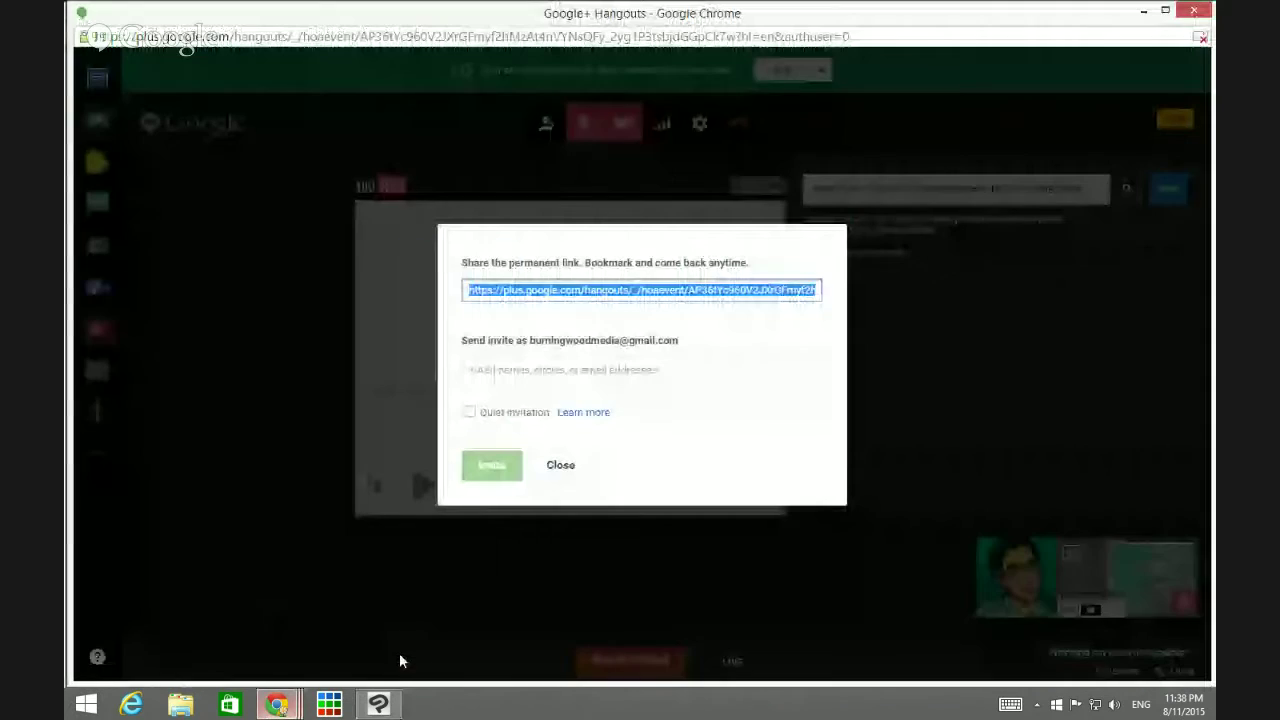
pyautogui.click(560, 464)
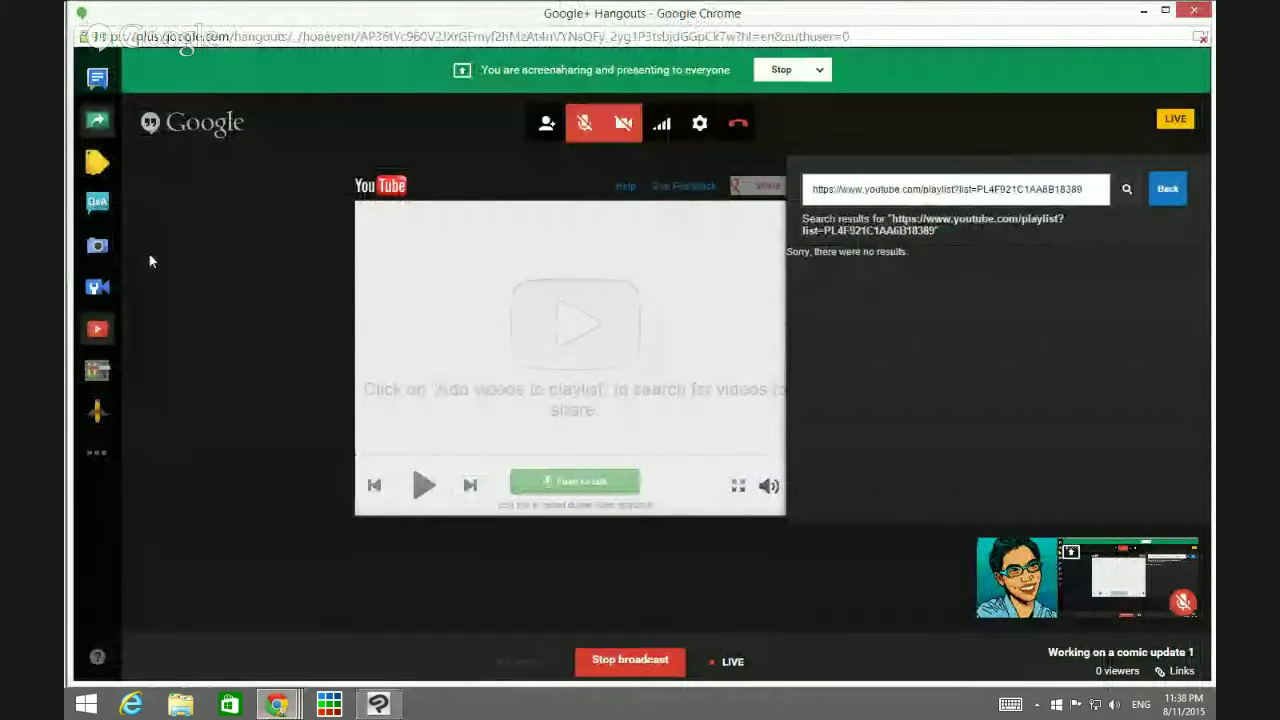
# Step: In Cameraman settings, hide joining guests' audio/video and show only the large video
pyautogui.click(99, 288)
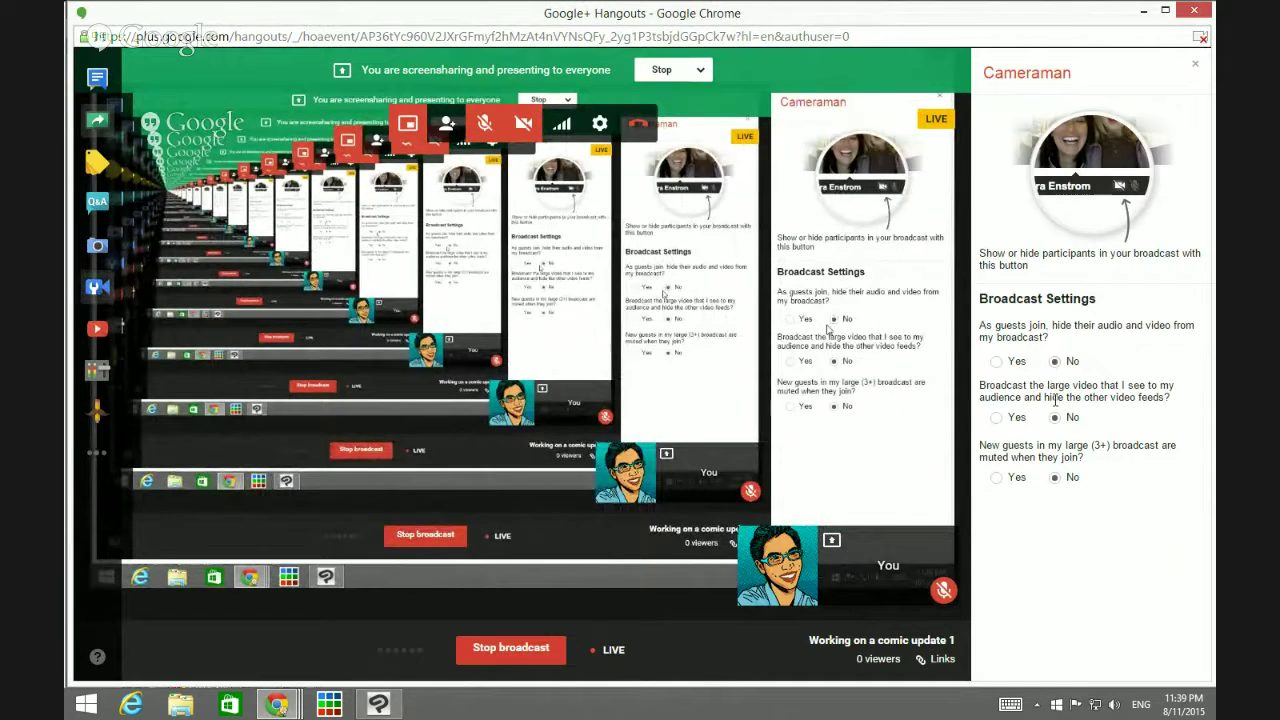
pyautogui.click(996, 362)
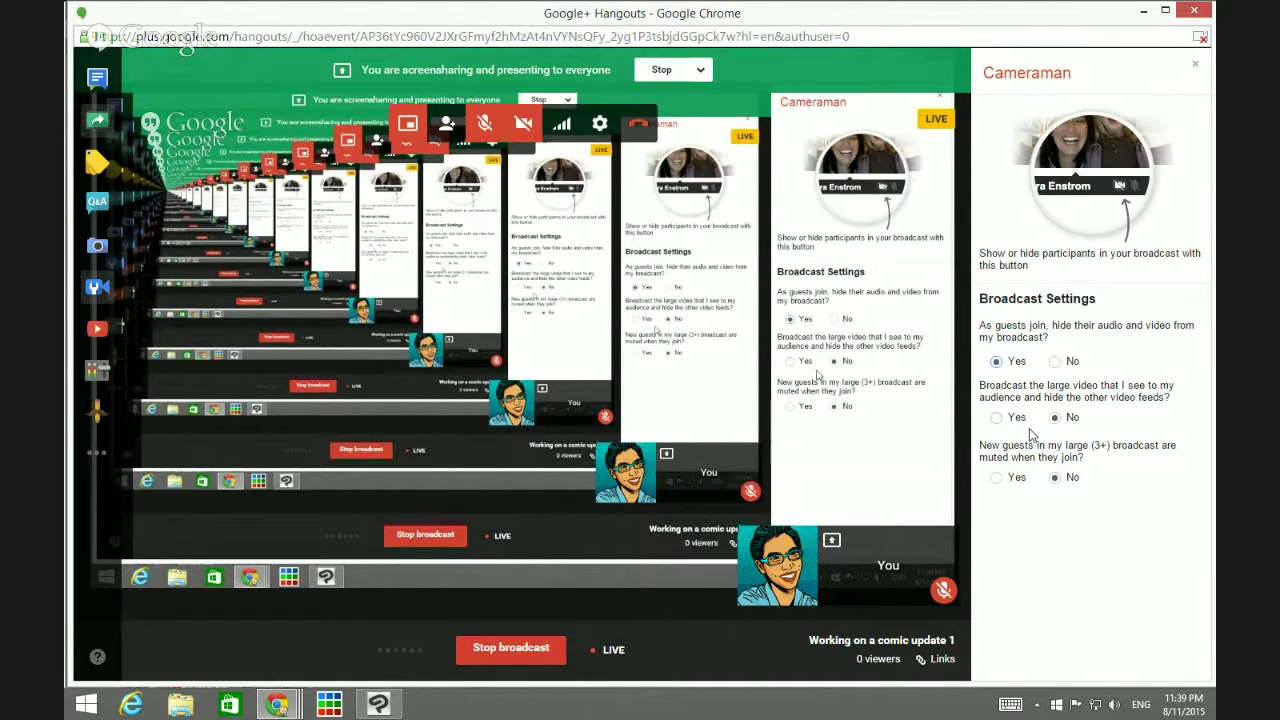
pyautogui.click(997, 418)
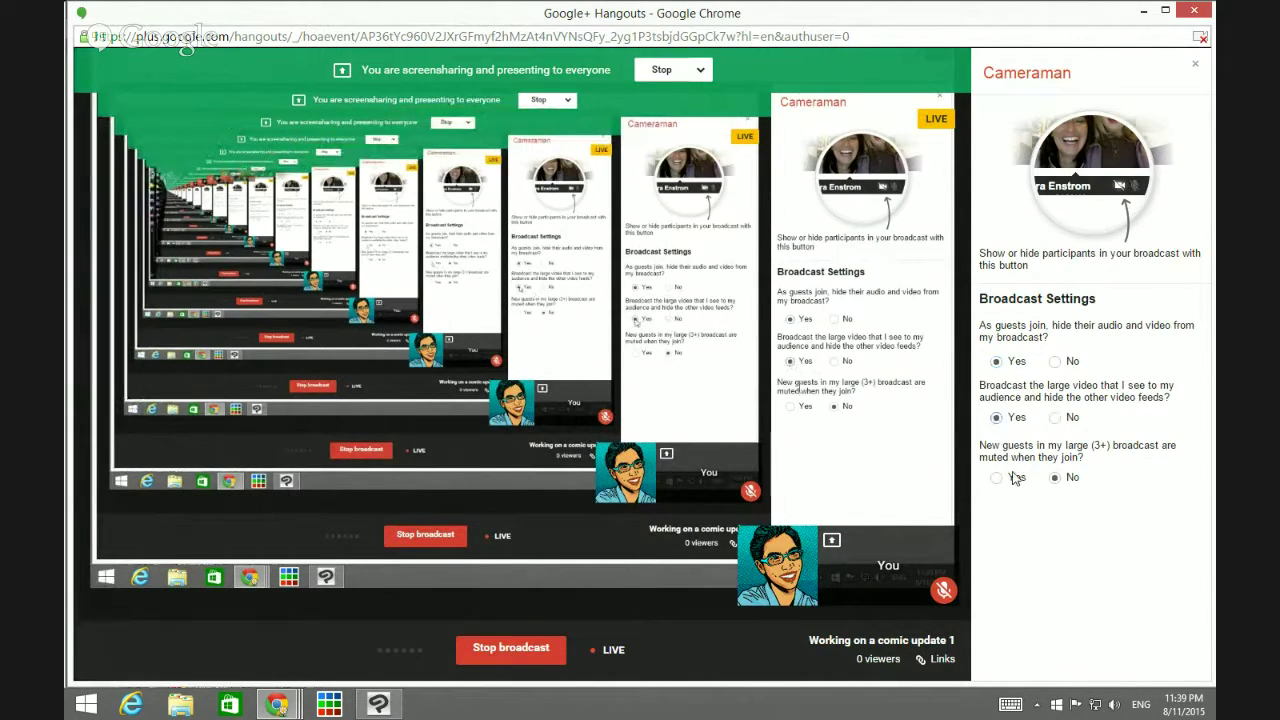
pyautogui.click(1194, 68)
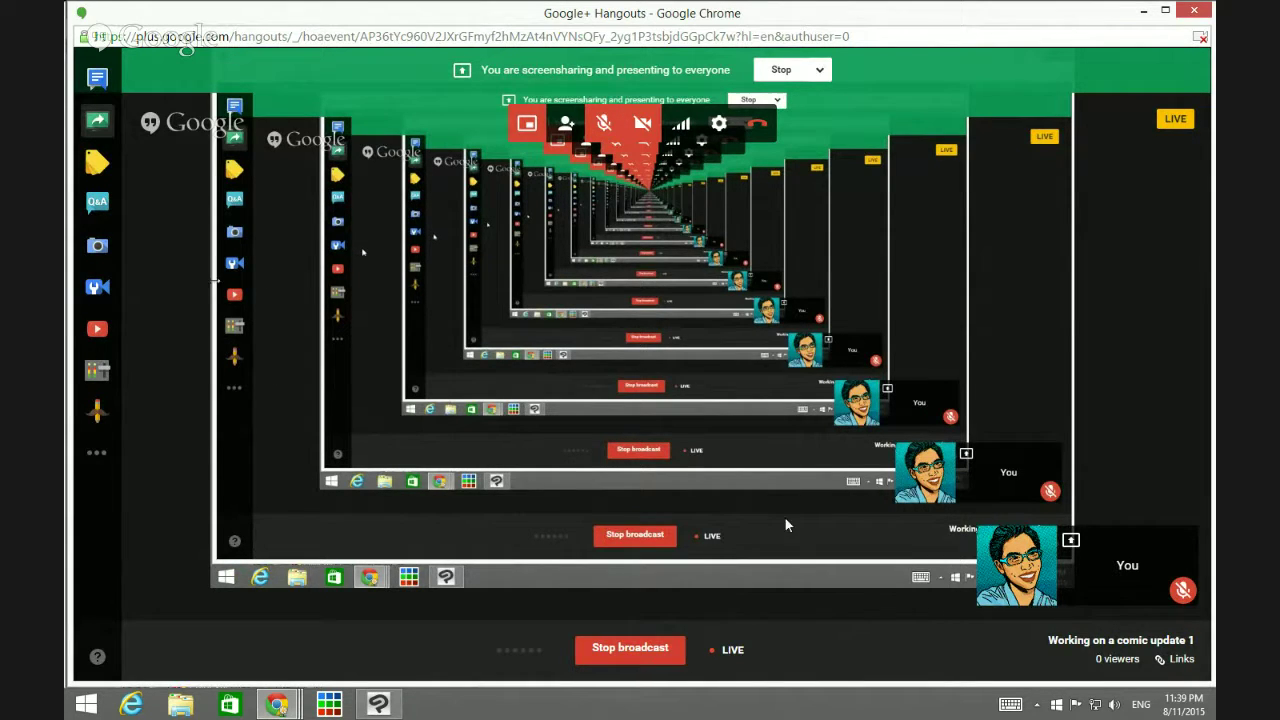
# Step: Hide the participant's video from the broadcast, then bring Clip Studio Paint back to the front
pyautogui.click(995, 553)
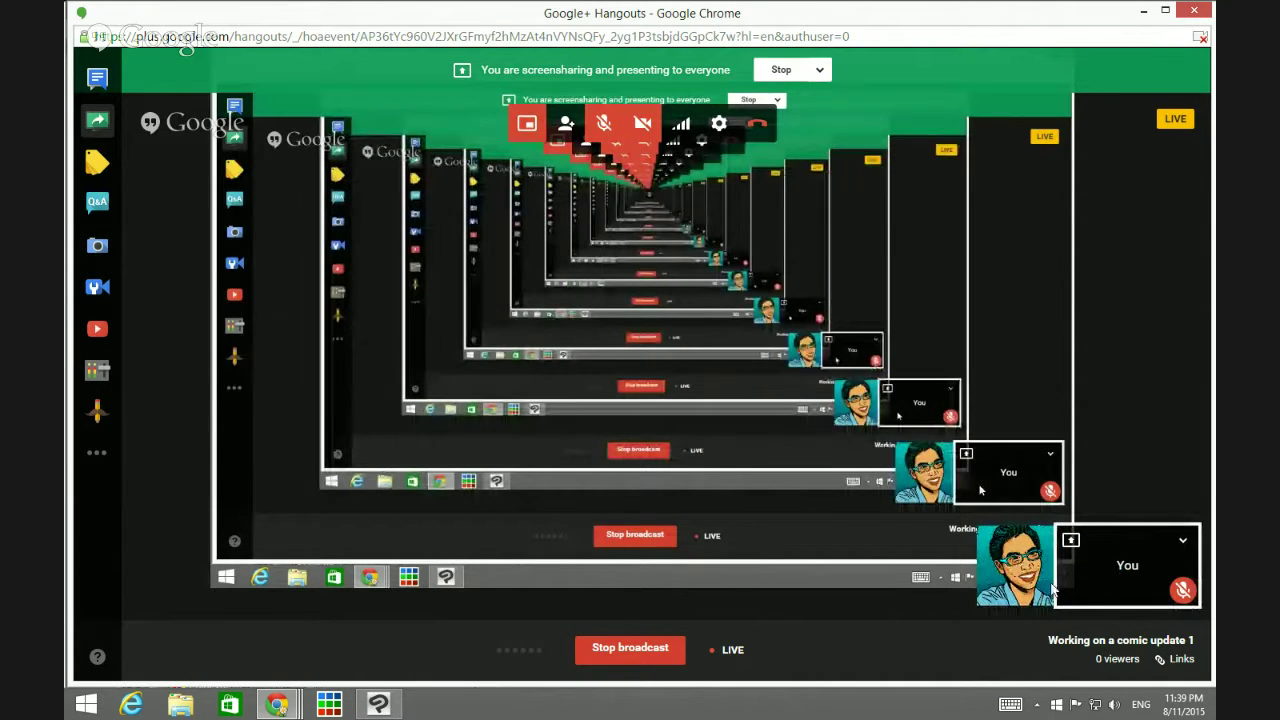
pyautogui.rightClick(1014, 587)
pyautogui.click(1013, 624)
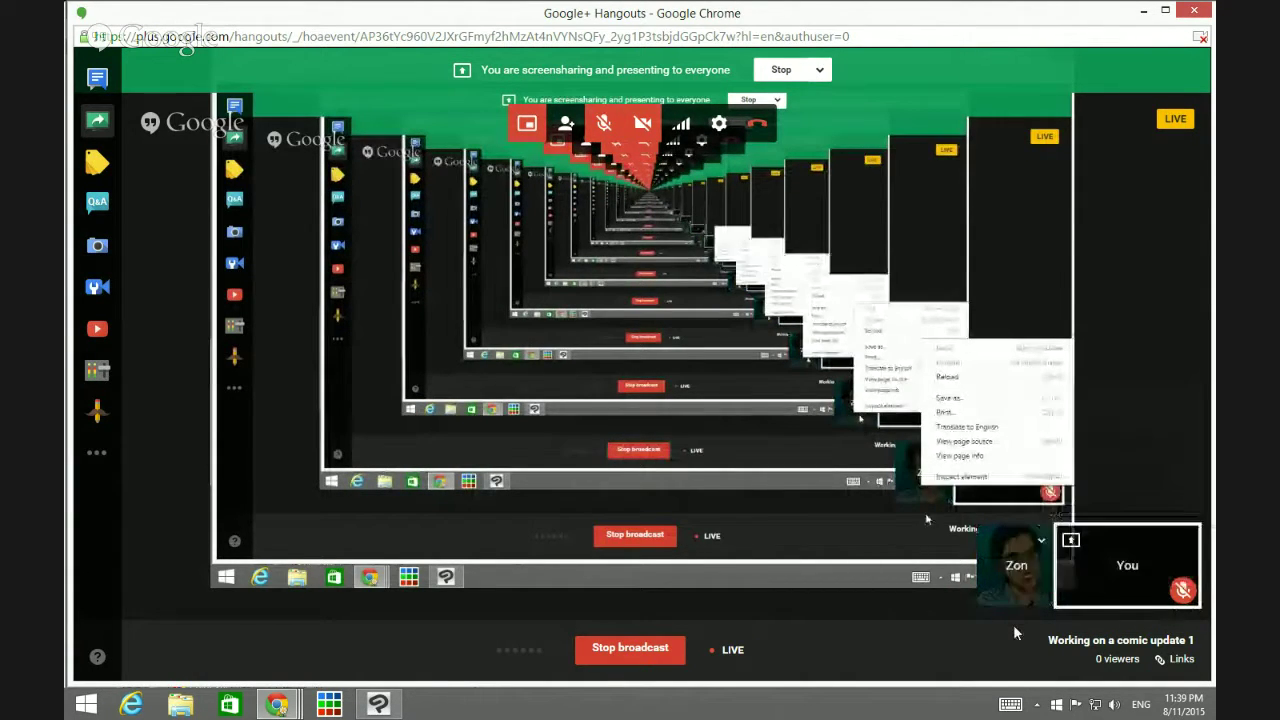
pyautogui.click(1042, 542)
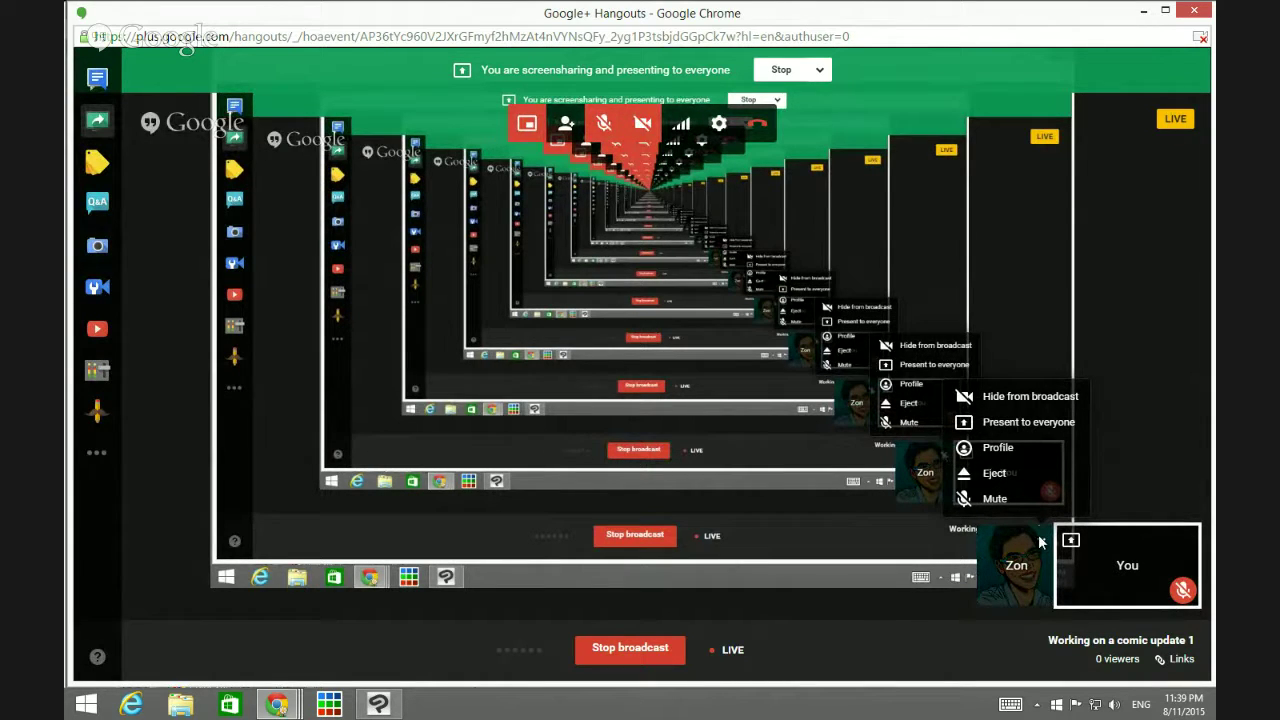
pyautogui.click(1040, 542)
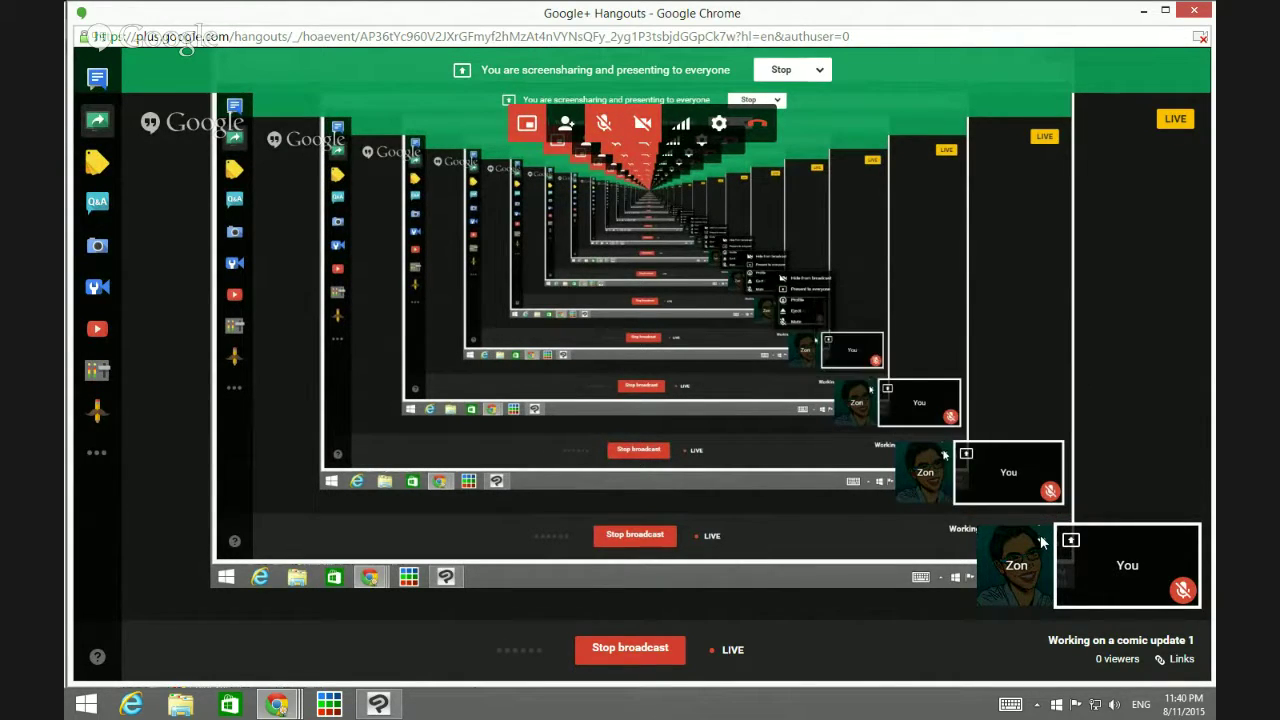
pyautogui.click(1040, 542)
pyautogui.click(1039, 544)
pyautogui.click(1039, 544)
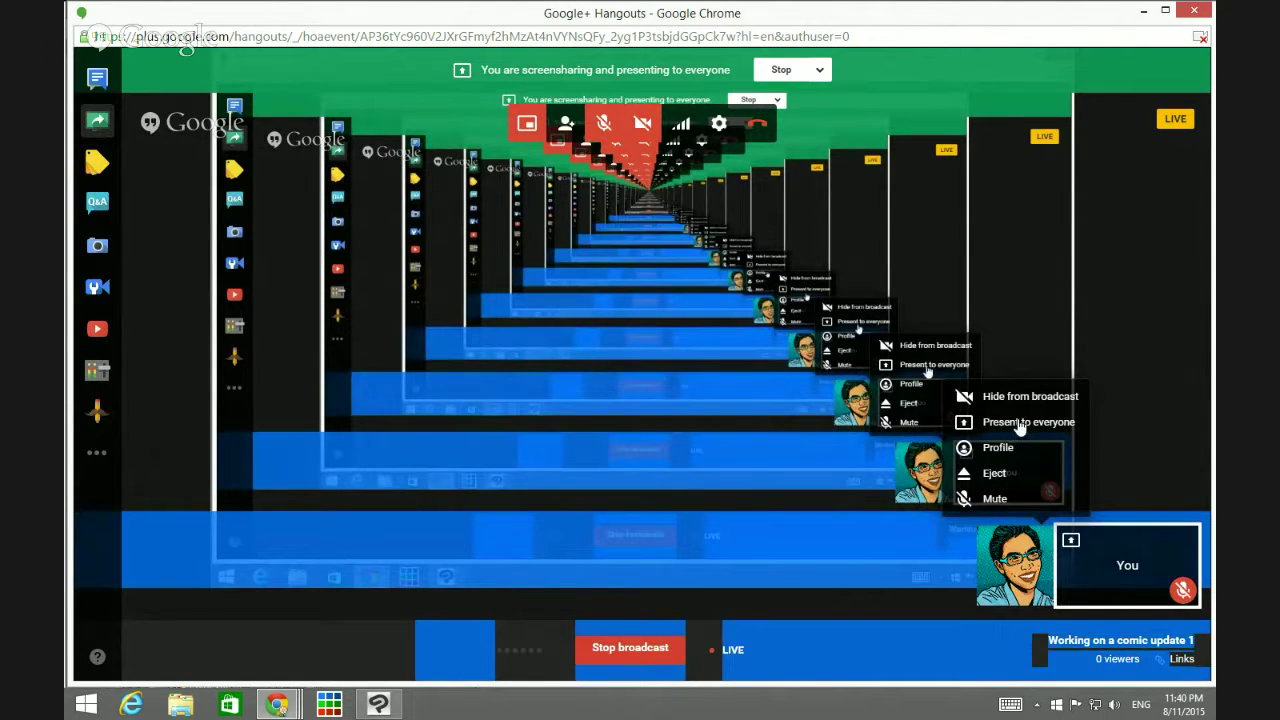
pyautogui.click(1040, 542)
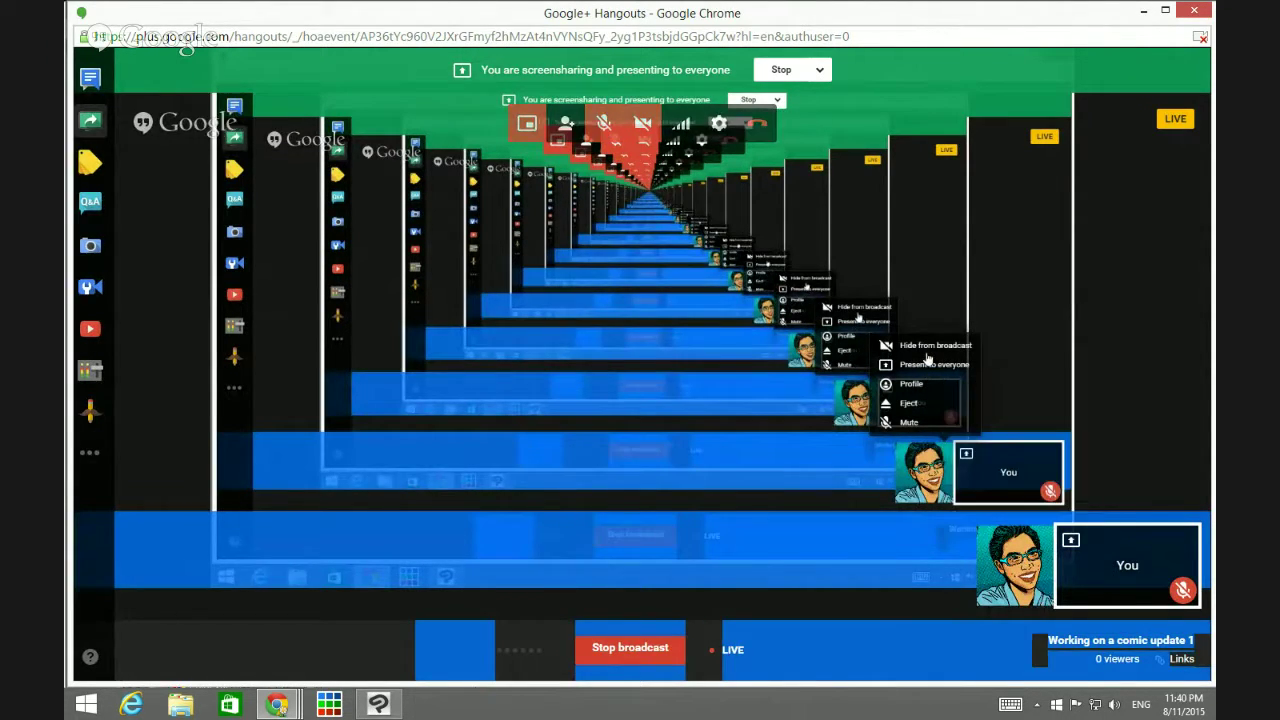
pyautogui.click(1043, 537)
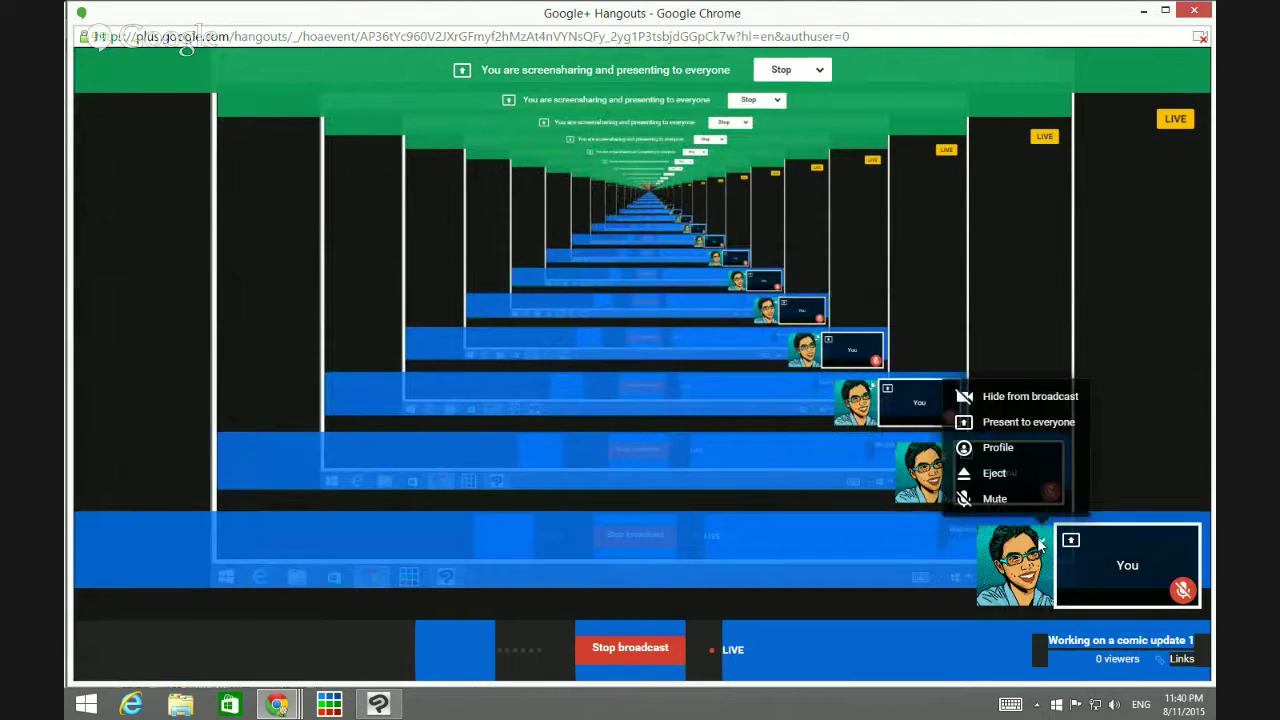
pyautogui.click(1005, 396)
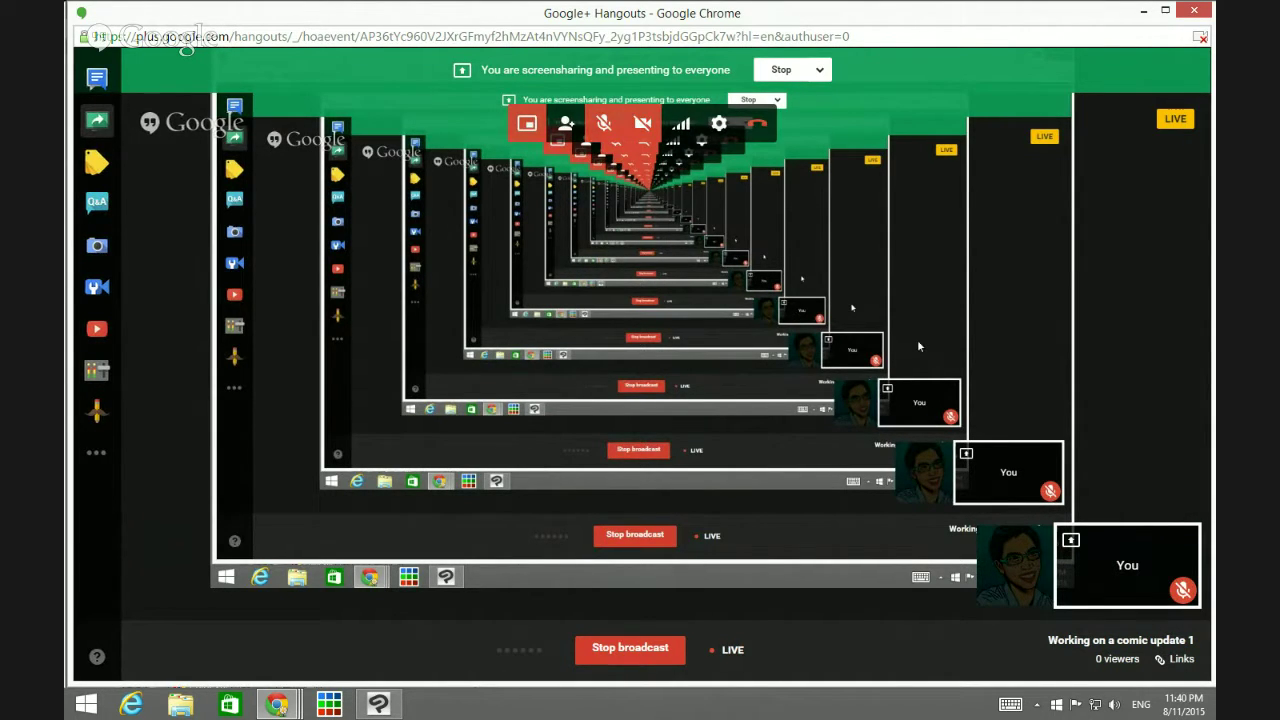
pyautogui.click(378, 705)
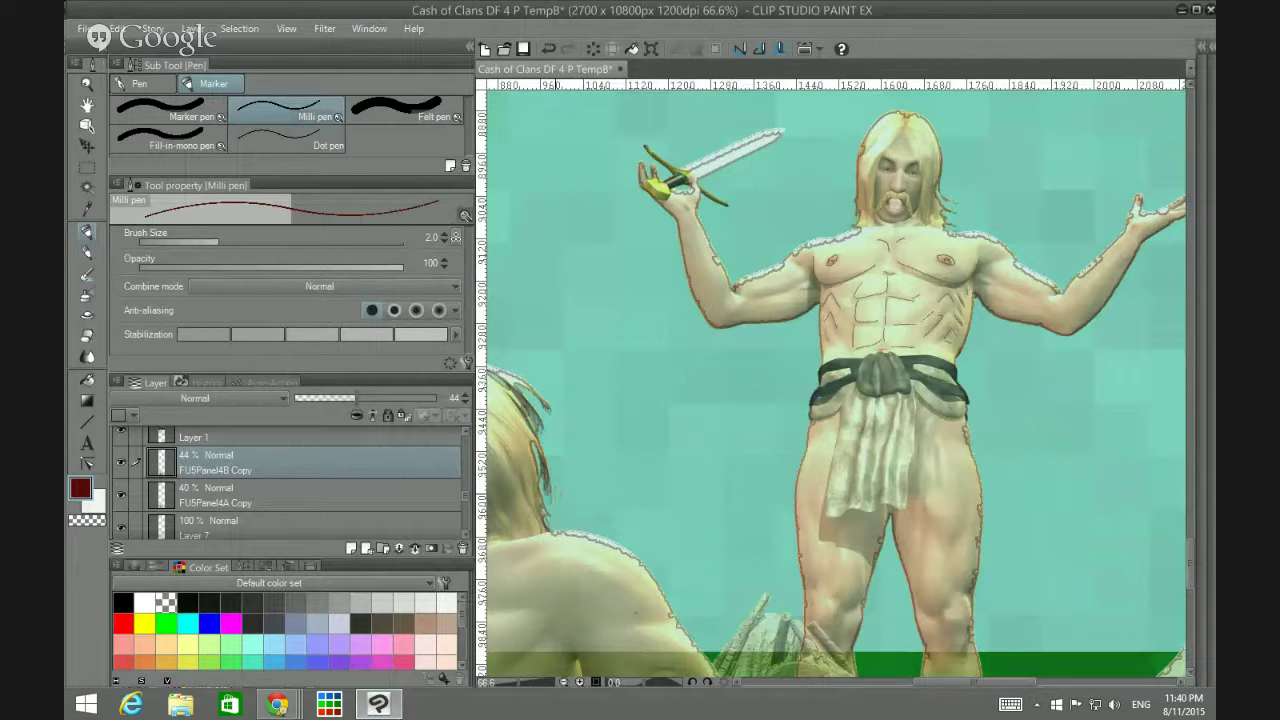
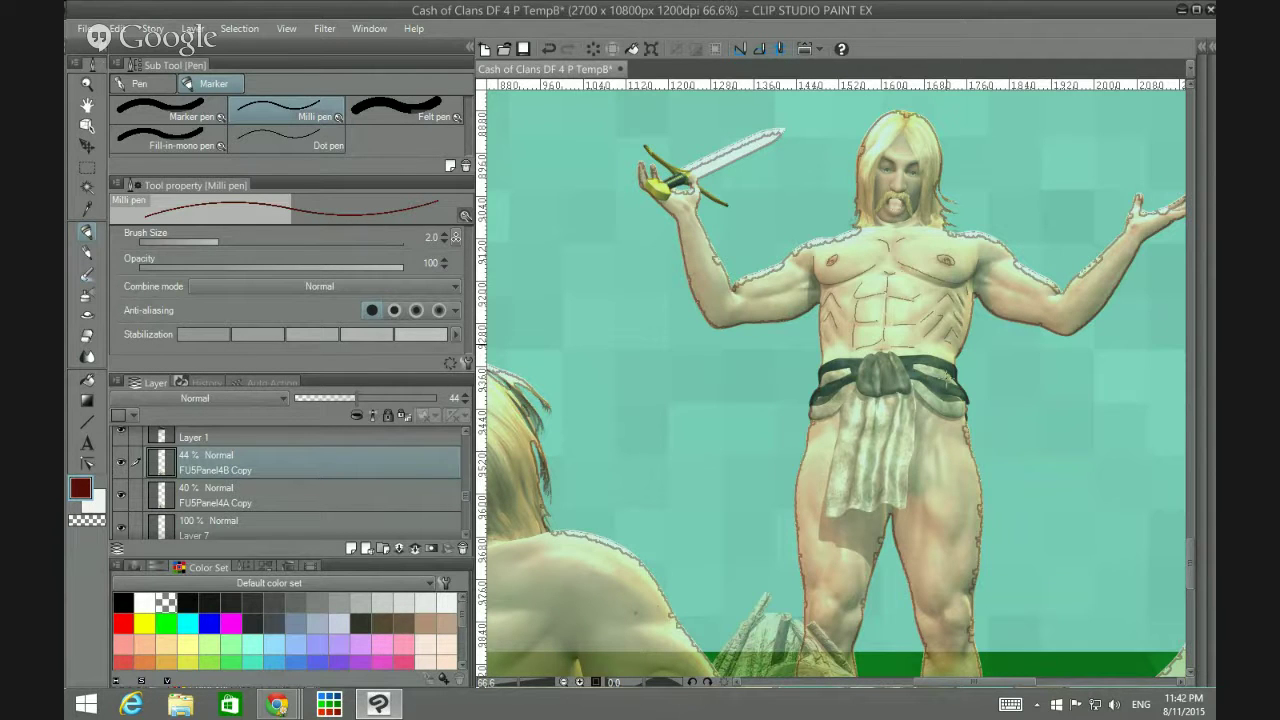
# Step: At 72.6% zoom, undo the stray mark by the raised hand and ink the forearm's underside edge
pyautogui.hscroll(1, 960, 683)
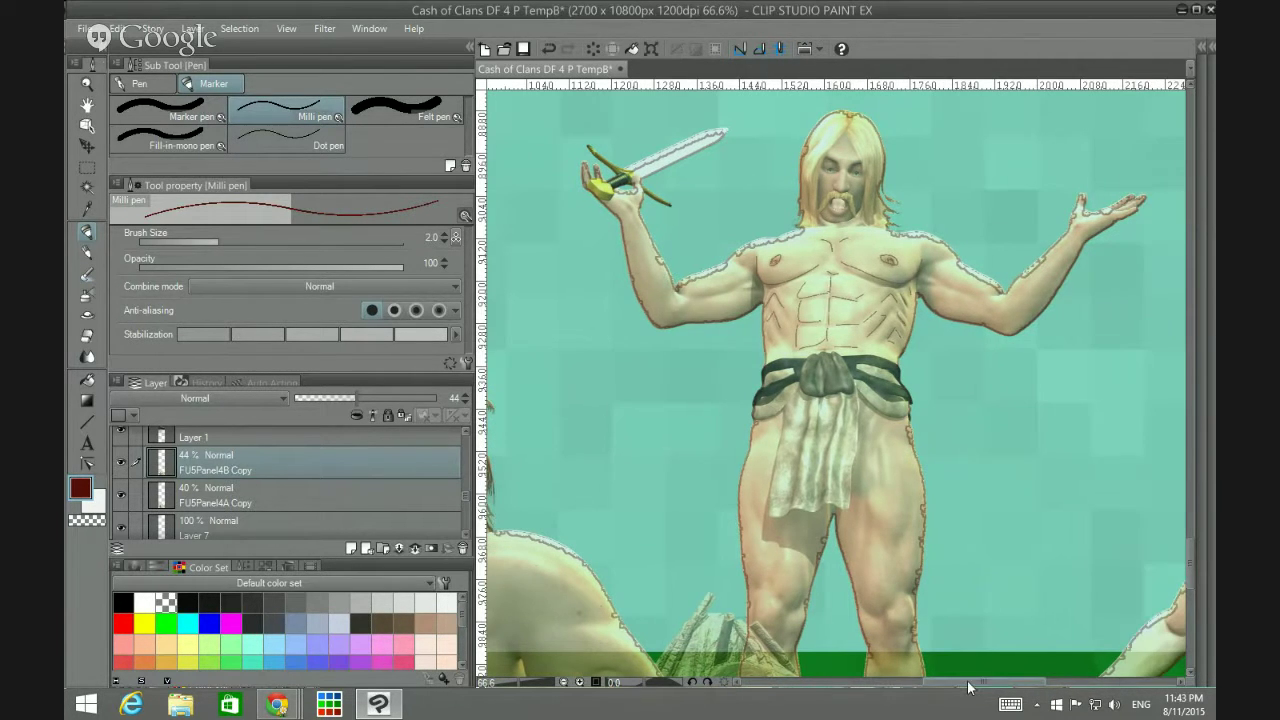
pyautogui.scroll(2, 820, 330)
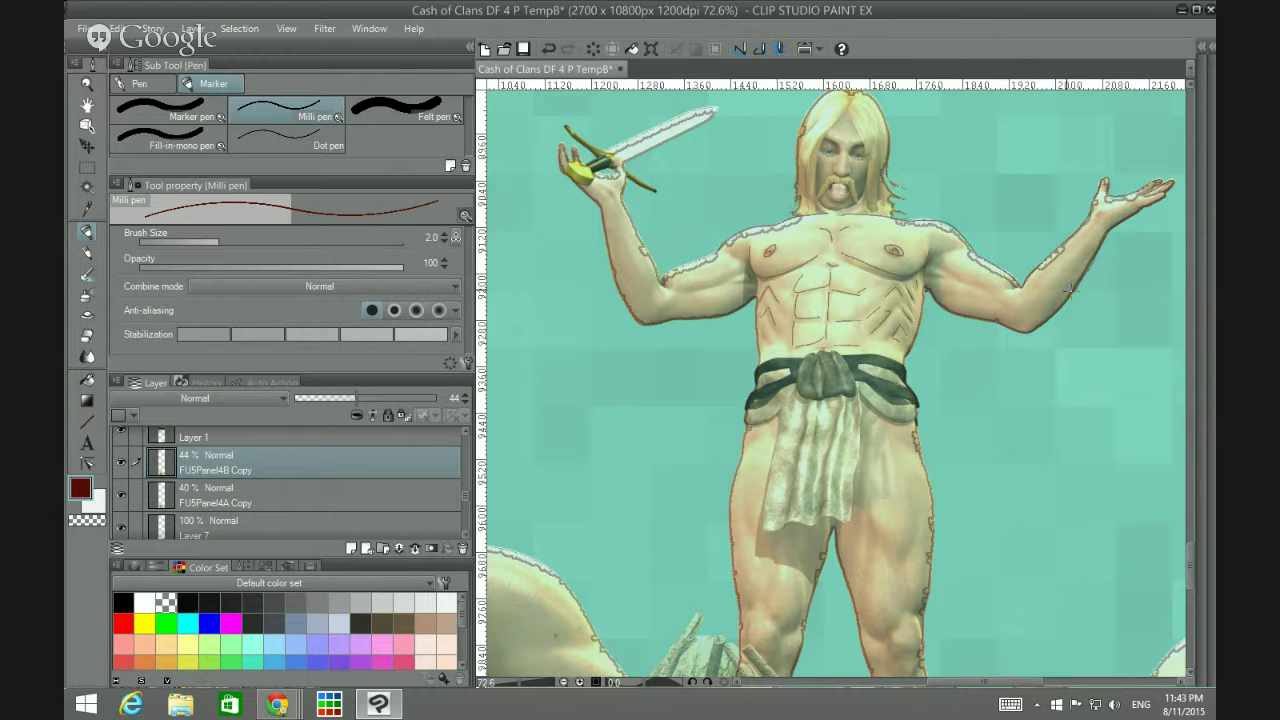
pyautogui.hotkey('ctrl', 'z')
pyautogui.hotkey('ctrl', 'z')
pyautogui.moveTo(985, 318); pyautogui.dragTo(1010, 323)
pyautogui.hotkey('ctrl', 'z')
pyautogui.moveTo(955, 311); pyautogui.dragTo(1006, 325)
pyautogui.hotkey('ctrl', 'z')
pyautogui.hotkey('ctrl', 'z')
pyautogui.hotkey('ctrl', 'z')
pyautogui.hotkey('ctrl', 'z')
pyautogui.hotkey('ctrl', 'z')
pyautogui.hotkey('ctrl', 'z')
pyautogui.hotkey('ctrl', 'z')
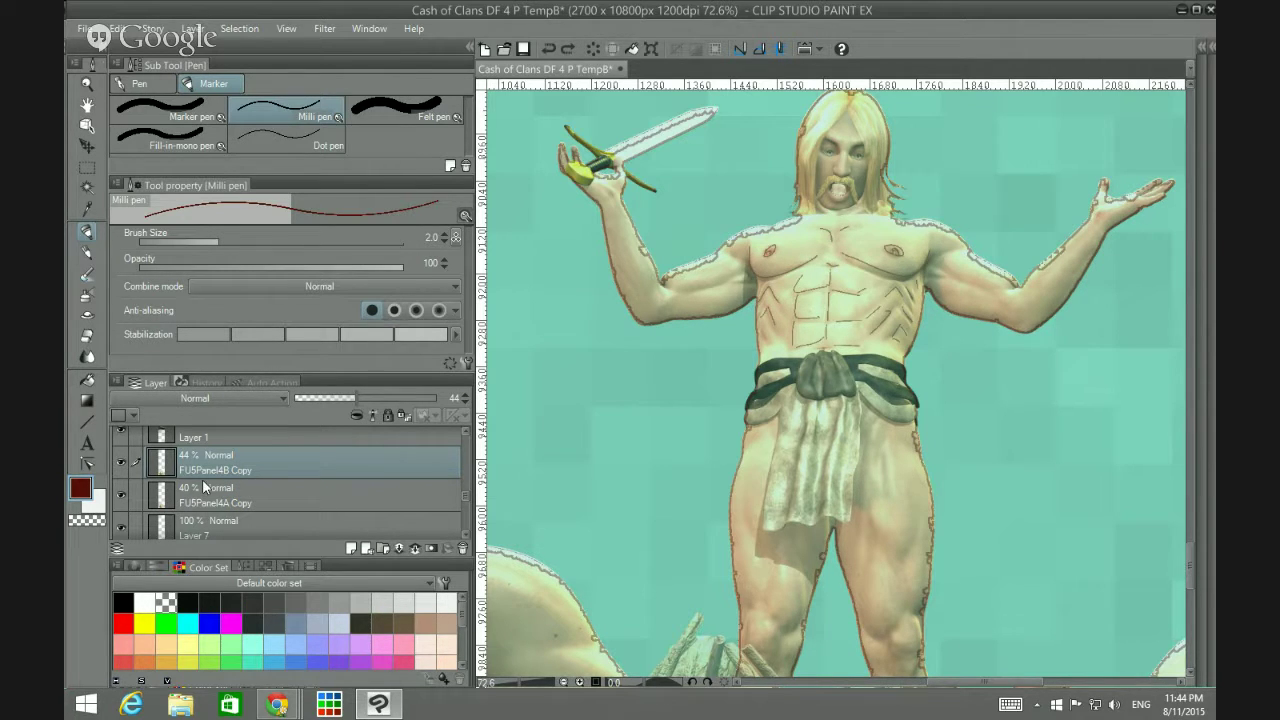
# Step: Briefly toggle the 44% render layer, then fade FU5Panel4B Copy to 26% opacity
pyautogui.click(122, 464)
pyautogui.click(122, 464)
pyautogui.scroll(2, 143, 460)
pyautogui.scroll(-1, 281, 488)
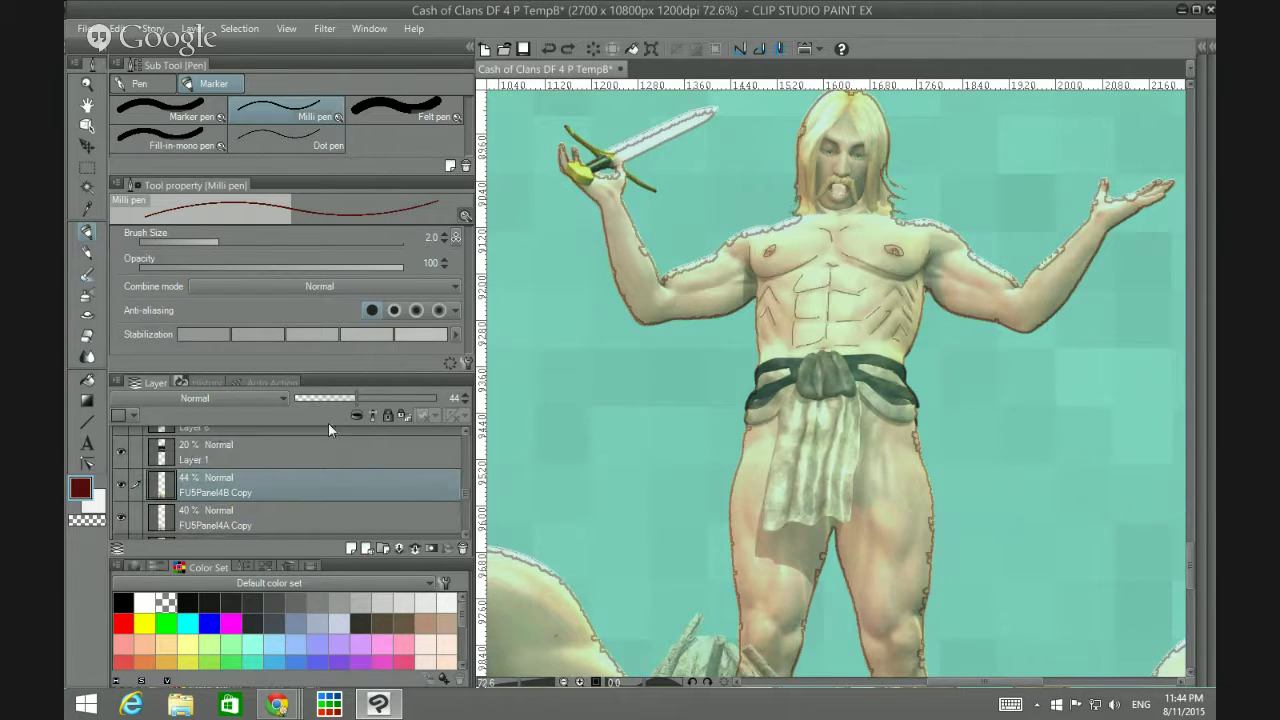
pyautogui.scroll(-2, 277, 492)
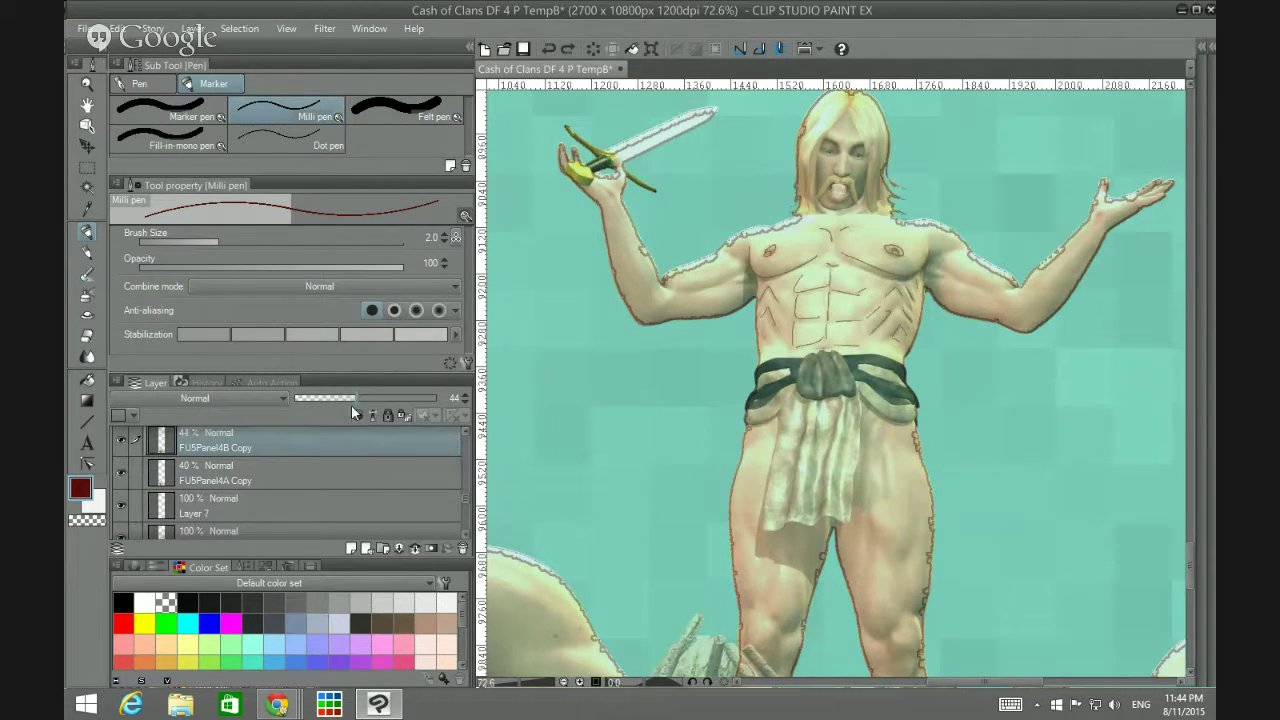
pyautogui.moveTo(351, 404); pyautogui.dragTo(332, 402)
# Step: Fade FU5Panel4A Copy to 22% opacity and make Outline Vector the active layer
pyautogui.click(294, 468)
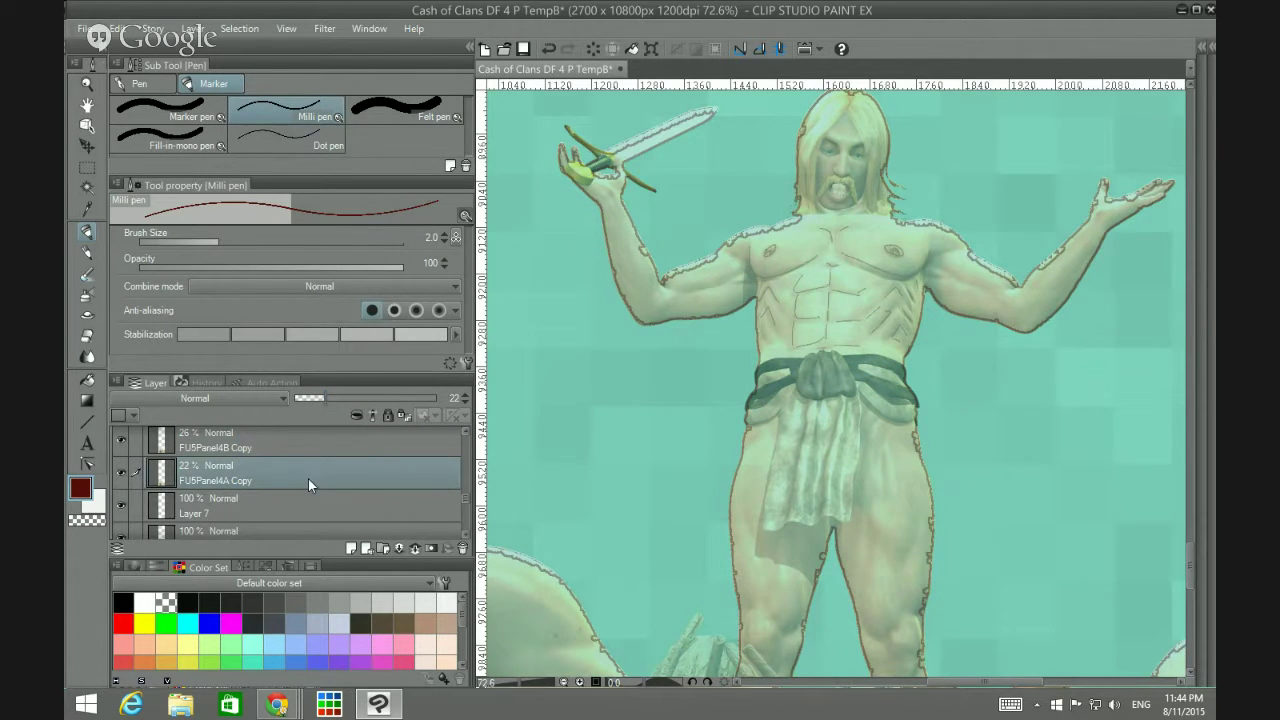
pyautogui.scroll(-8, 308, 483)
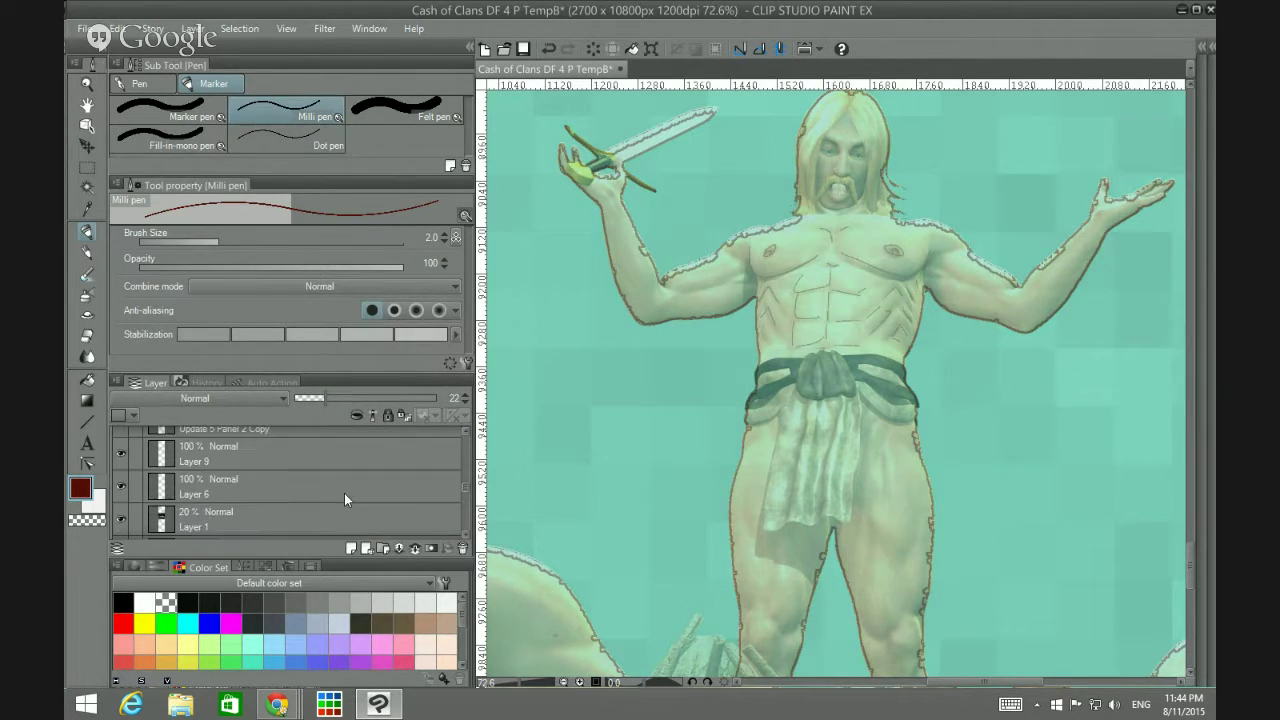
pyautogui.scroll(6, 344, 493)
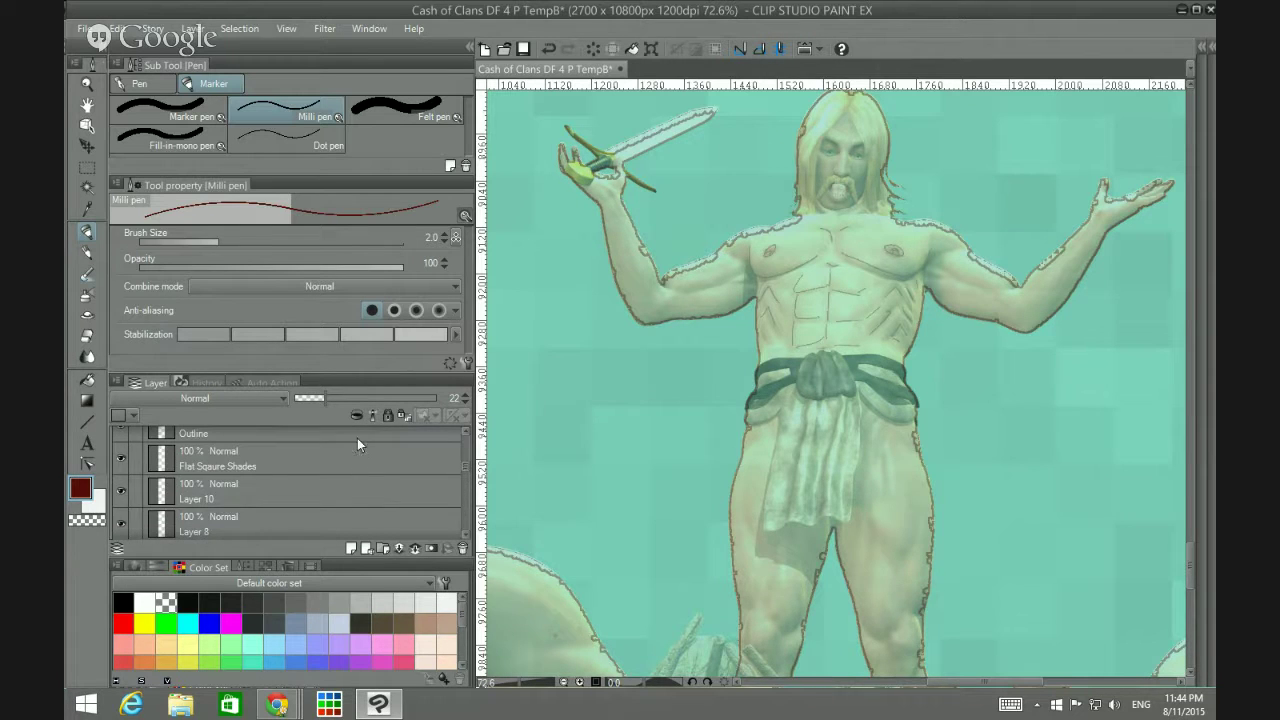
pyautogui.scroll(4, 357, 438)
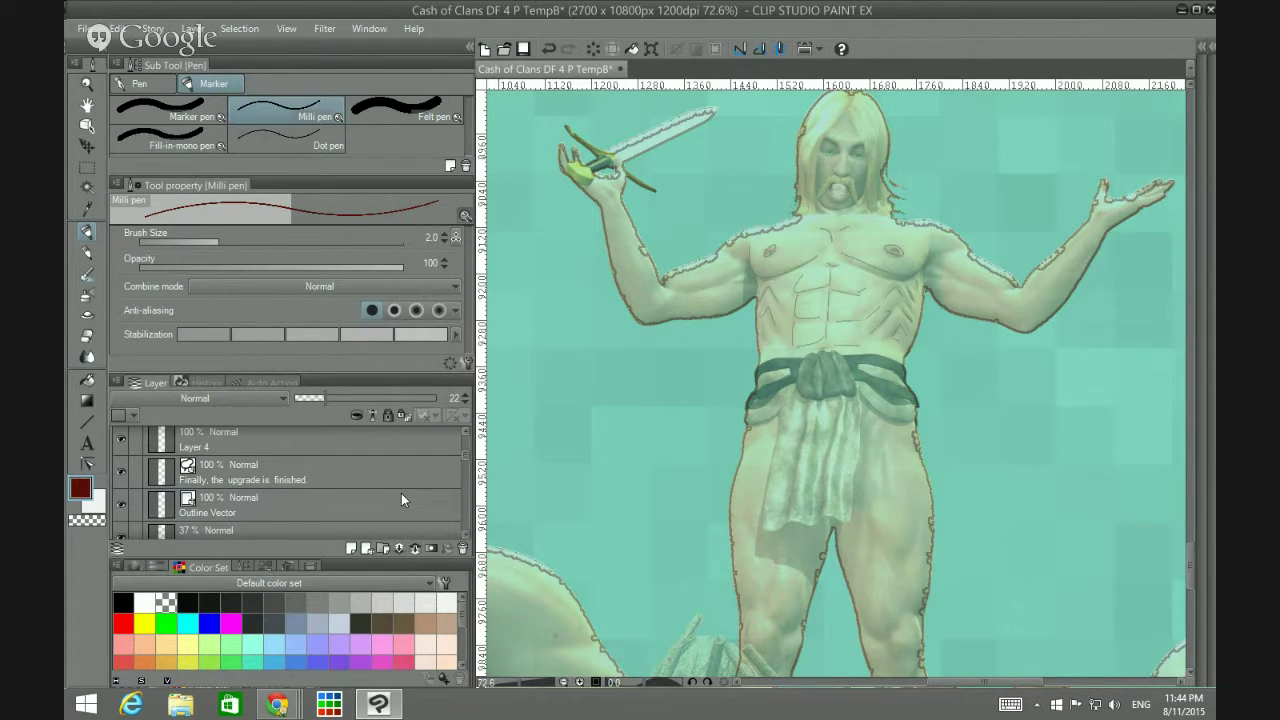
pyautogui.click(369, 473)
pyautogui.scroll(1, 342, 485)
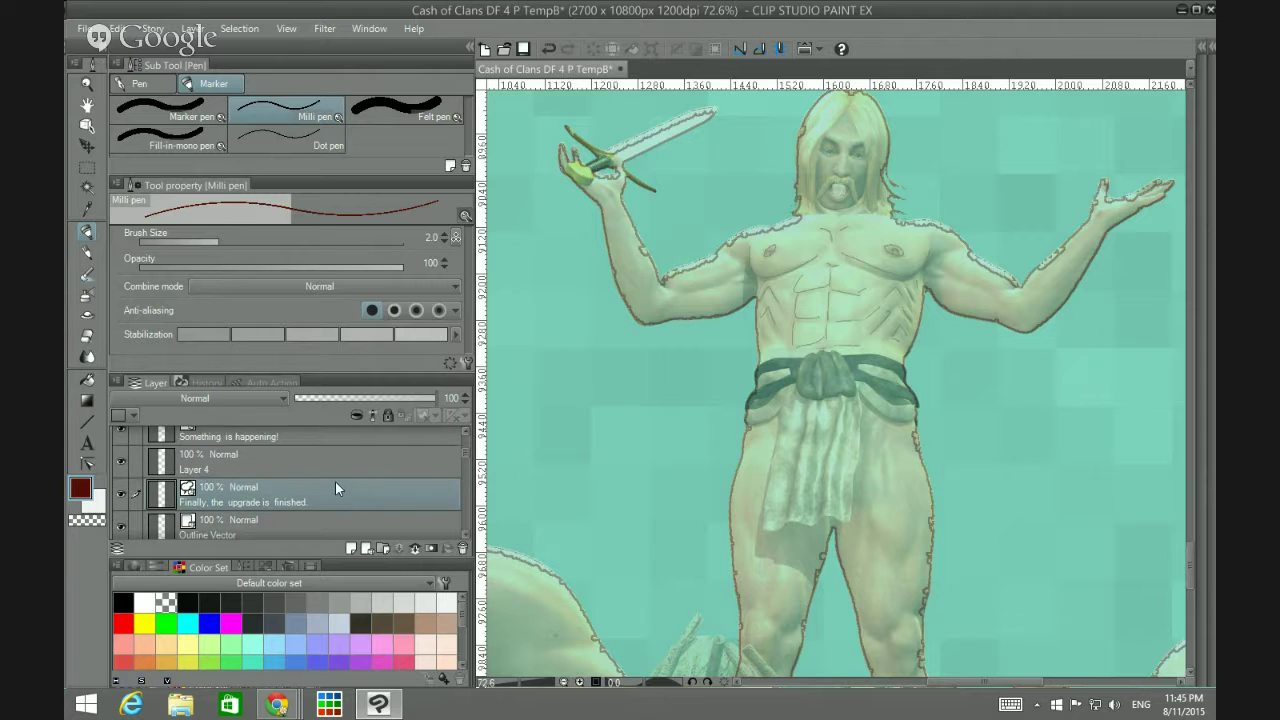
pyautogui.scroll(1, 335, 483)
pyautogui.scroll(1, 295, 483)
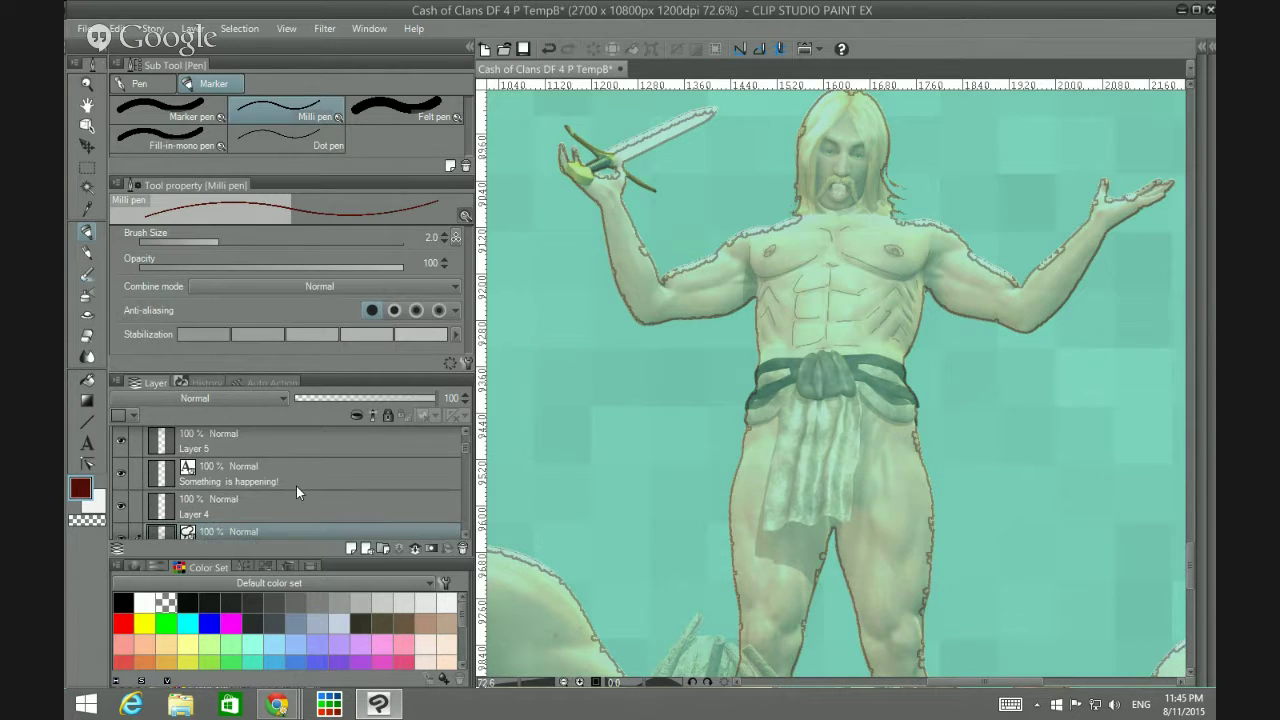
pyautogui.scroll(3, 256, 500)
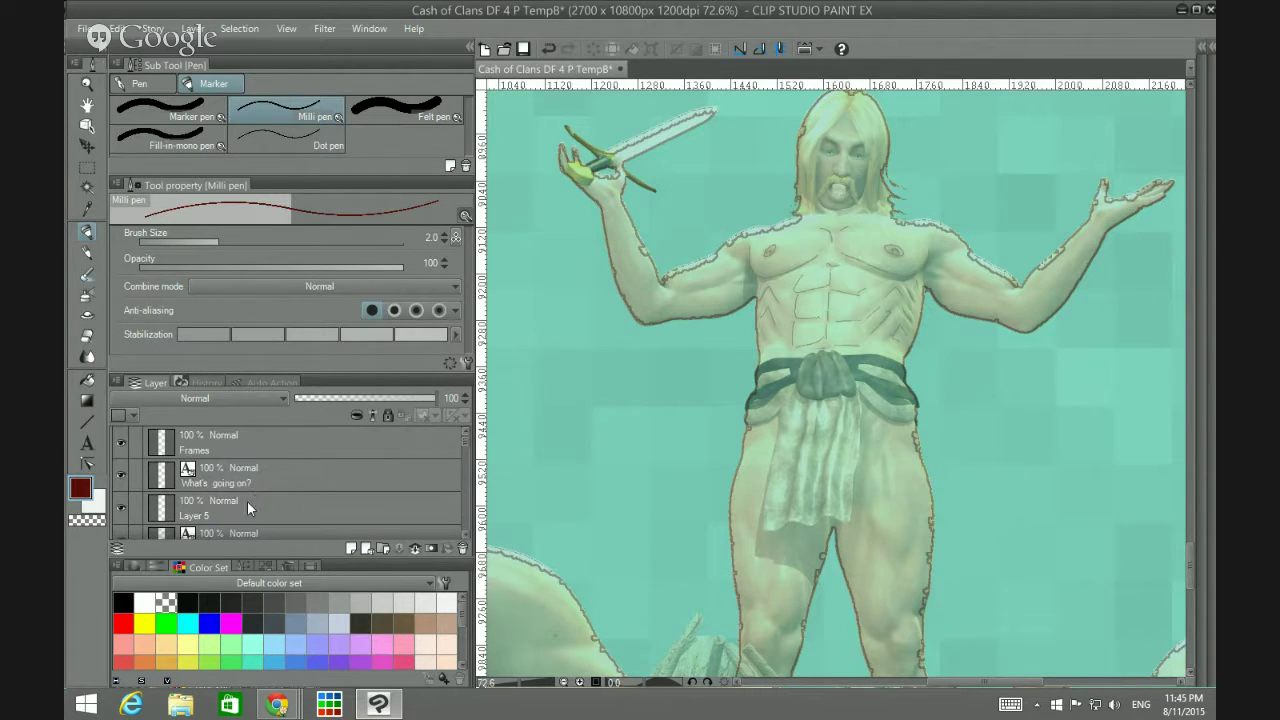
pyautogui.scroll(-2, 256, 494)
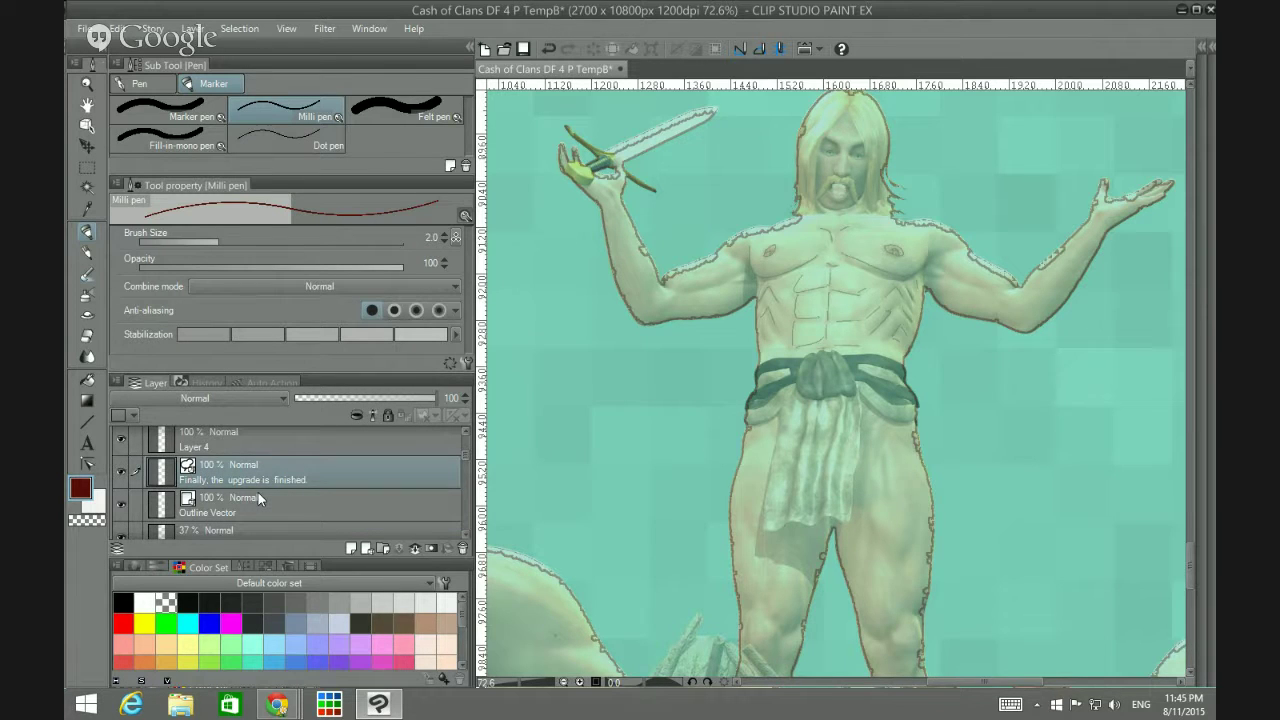
pyautogui.scroll(-1, 254, 498)
pyautogui.click(268, 477)
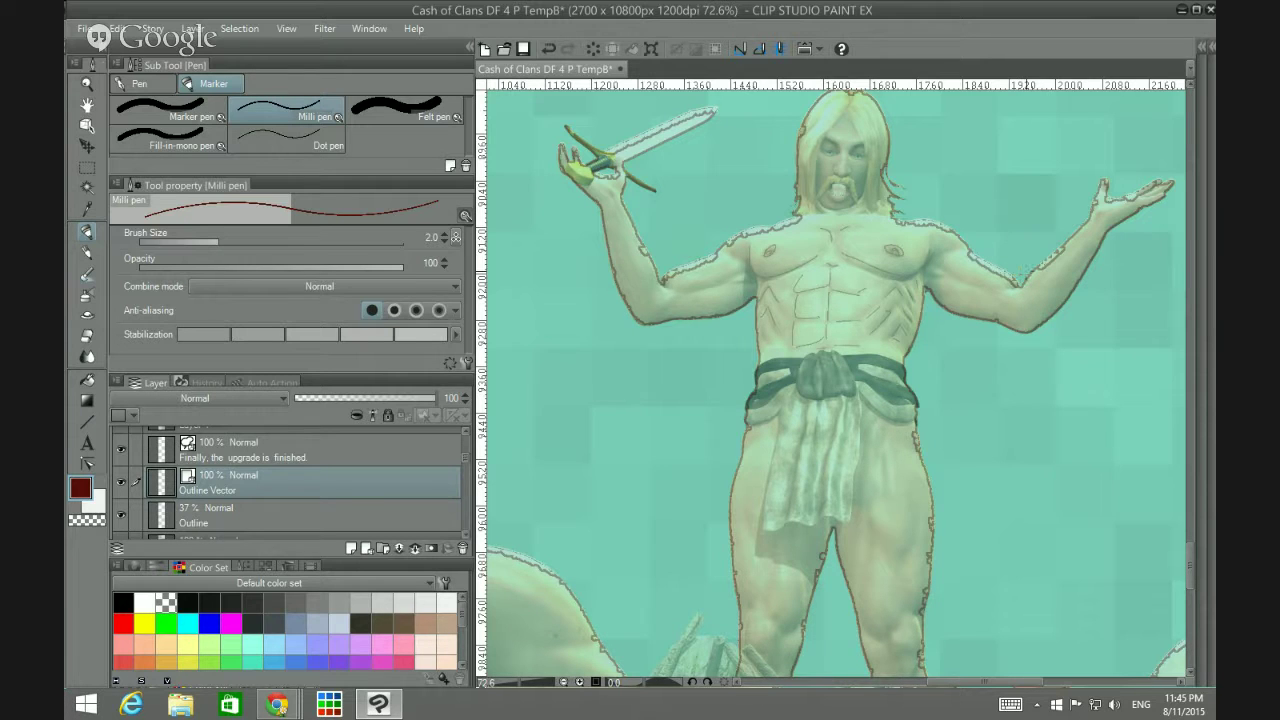
# Step: Ink the swordsman's upper arm, open-hand fingers and forearm top edge, redoing a curve near the edge
pyautogui.moveTo(1022, 284)
pyautogui.mouseDown()
pyautogui.moveTo(1090, 215)
pyautogui.moveTo(1101, 180)
pyautogui.moveTo(1128, 198)
pyautogui.moveTo(1152, 180)
pyautogui.mouseUp()
pyautogui.moveTo(1141, 192); pyautogui.dragTo(1175, 186)
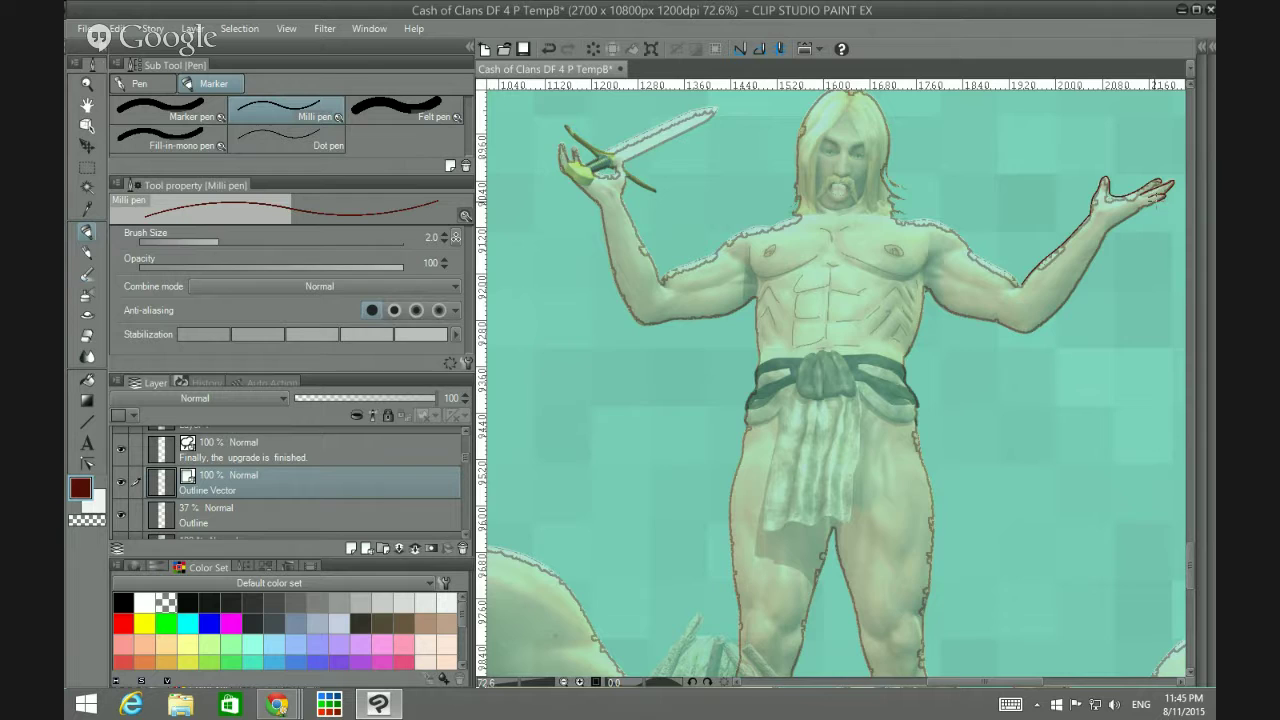
pyautogui.moveTo(1146, 204); pyautogui.dragTo(1098, 232)
pyautogui.moveTo(1183, 566); pyautogui.dragTo(1173, 528)
pyautogui.hotkey('ctrl', 'z')
pyautogui.moveTo(1190, 550); pyautogui.dragTo(1199, 518)
pyautogui.scroll(1, 1190, 500)
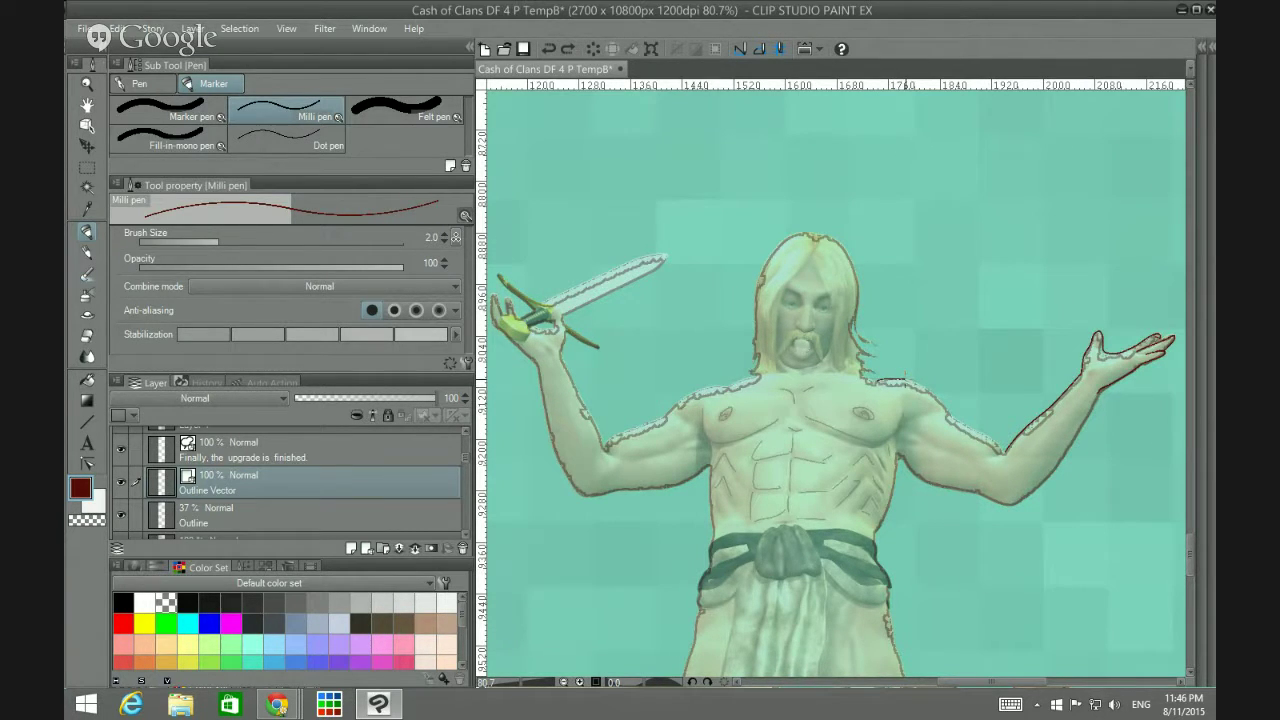
# Step: Ink both shoulder outlines, delete the stray neck stroke via Control point, and set pen size 2.0
pyautogui.moveTo(906, 380); pyautogui.dragTo(1002, 452)
pyautogui.moveTo(815, 373)
pyautogui.mouseDown()
pyautogui.moveTo(856, 371)
pyautogui.moveTo(880, 386)
pyautogui.moveTo(877, 400)
pyautogui.mouseUp()
pyautogui.click(87, 465)
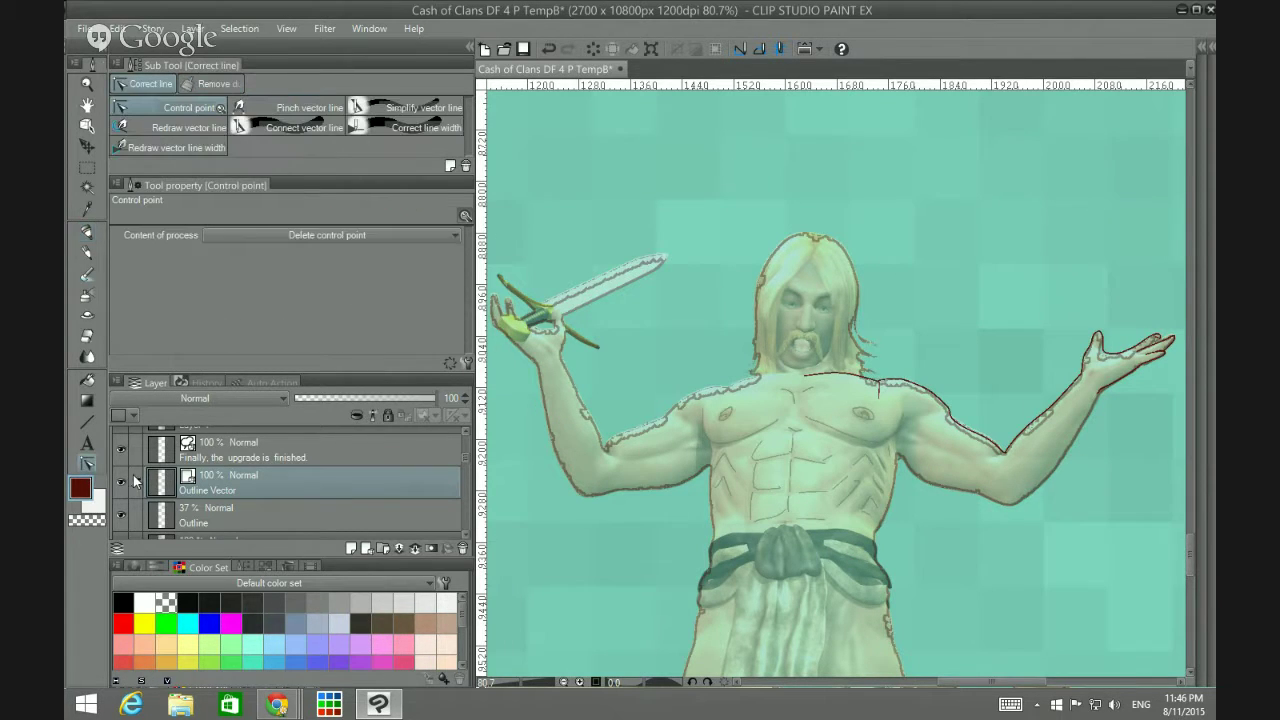
pyautogui.click(877, 387)
pyautogui.press('p')
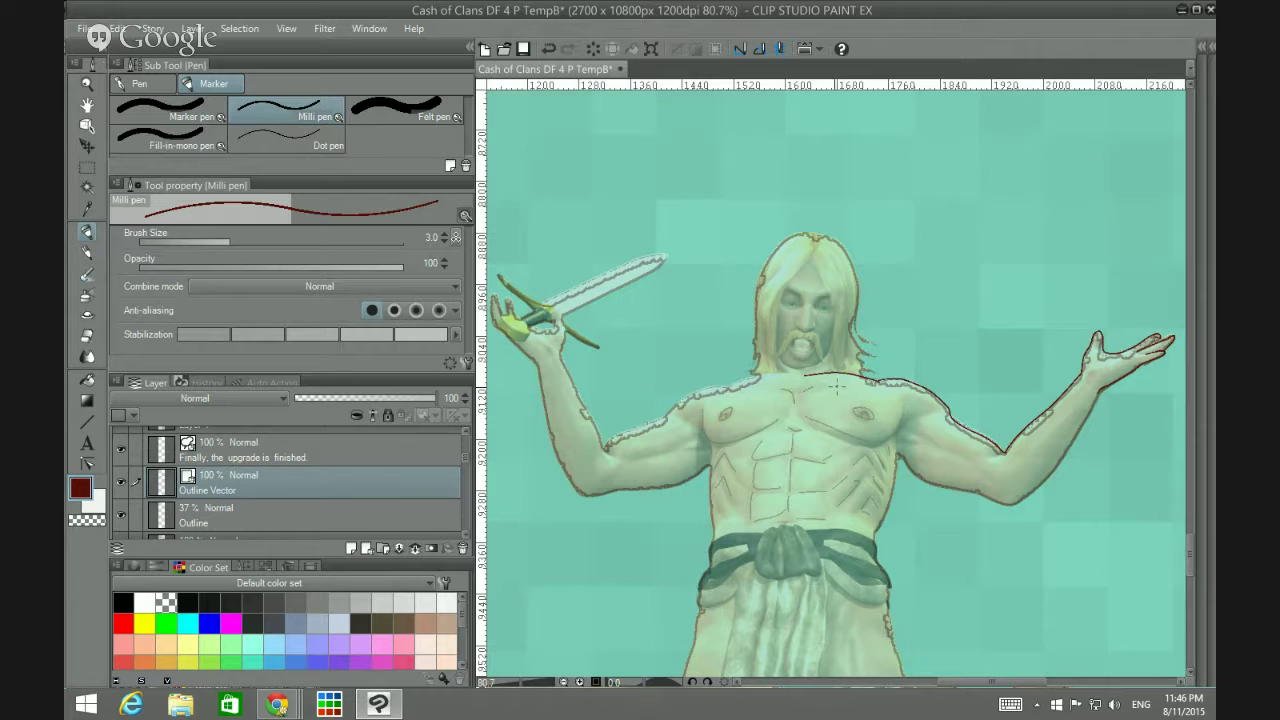
pyautogui.click(444, 241)
# Step: Redraw the shoulder top to the neck, extend it outward, and ink the hand below the sword hilt
pyautogui.moveTo(720, 391); pyautogui.dragTo(800, 376)
pyautogui.hotkey('ctrl', 'z')
pyautogui.moveTo(732, 384); pyautogui.dragTo(794, 376)
pyautogui.moveTo(664, 422)
pyautogui.mouseDown()
pyautogui.moveTo(680, 402)
pyautogui.moveTo(738, 386)
pyautogui.mouseUp()
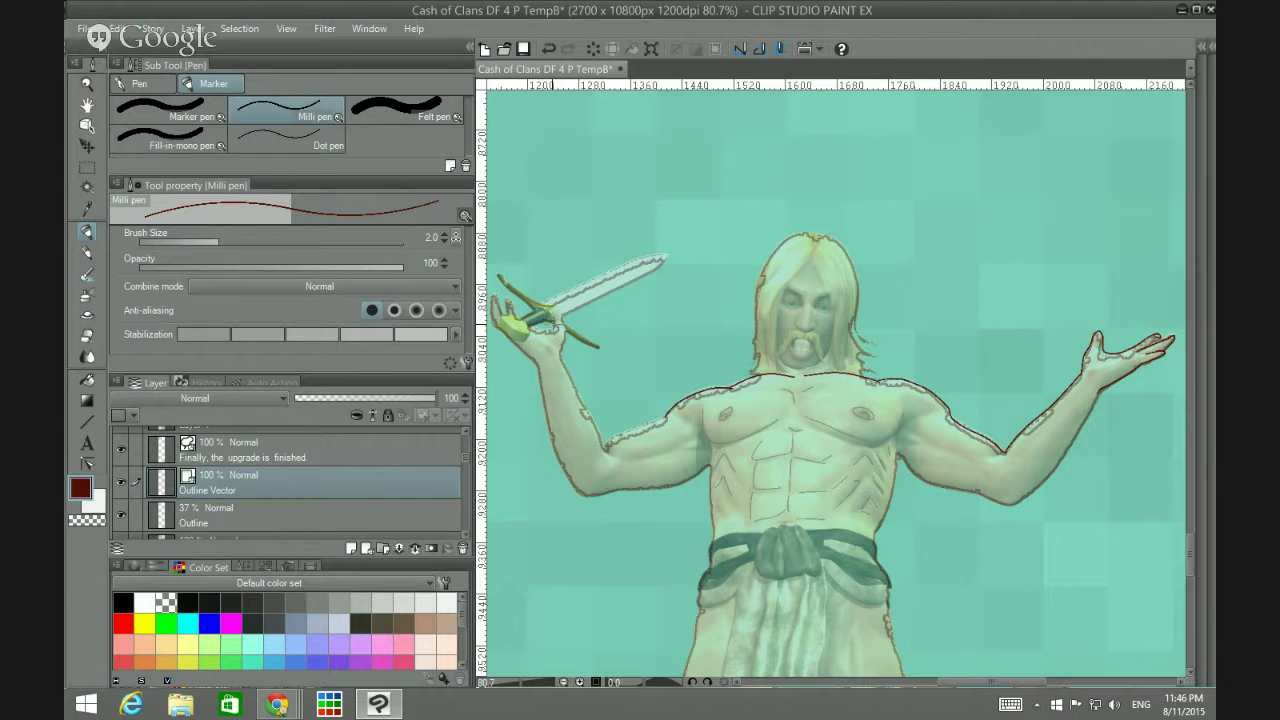
pyautogui.moveTo(556, 313)
pyautogui.mouseDown()
pyautogui.moveTo(562, 377)
pyautogui.moveTo(602, 448)
pyautogui.moveTo(664, 416)
pyautogui.mouseUp()
pyautogui.hotkey('ctrl', 'z')
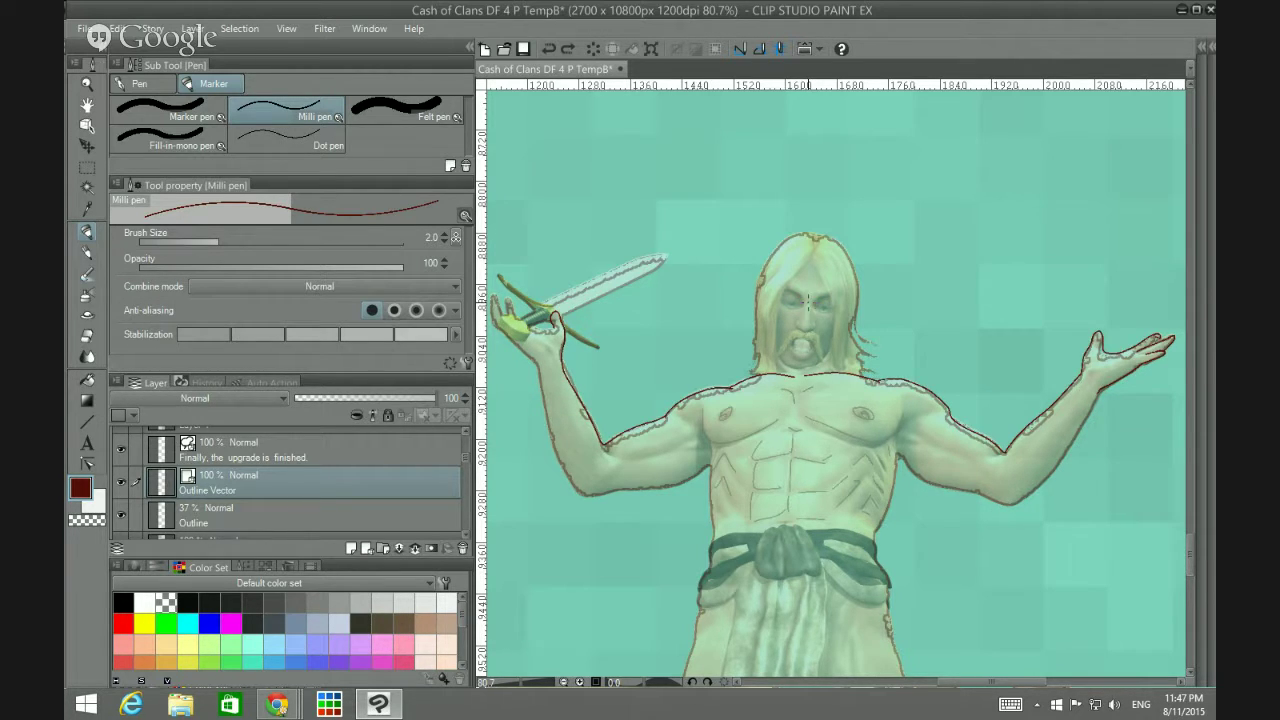
# Step: Zoom into the face and, at pen size 1.0, ink beside the nose, the mustache, and both mouth edges
pyautogui.scroll(4, 808, 300)
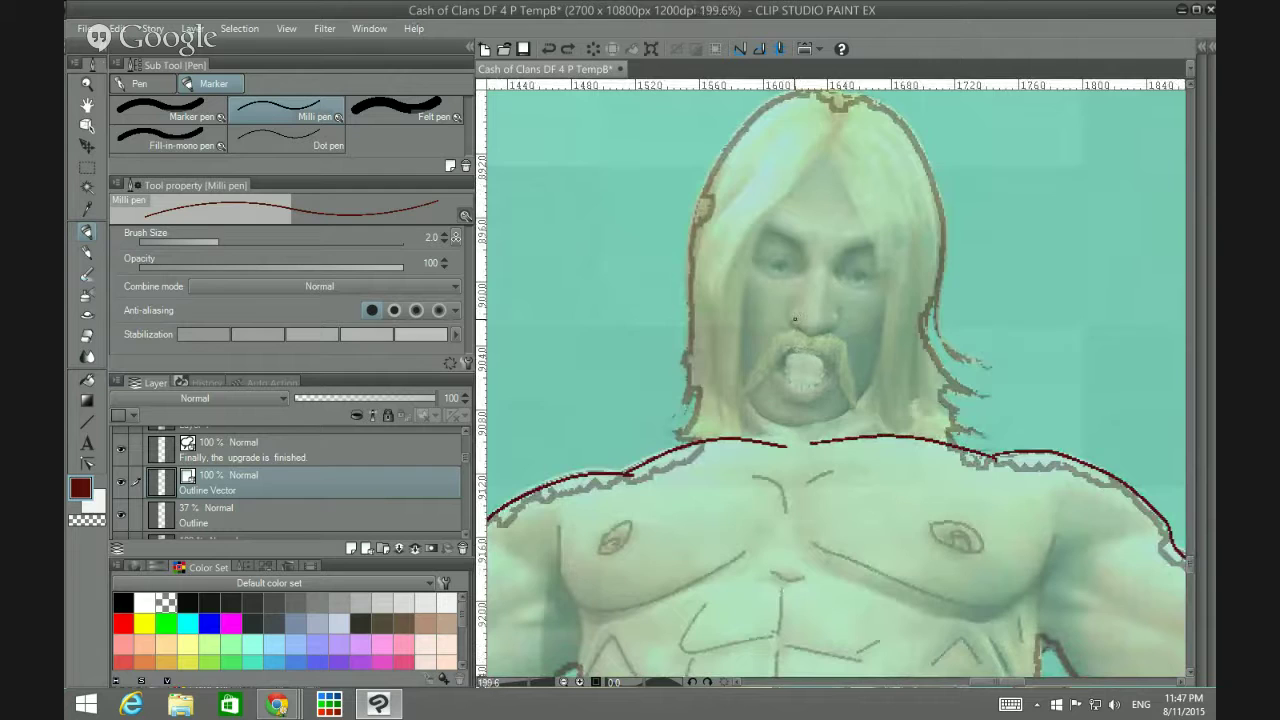
pyautogui.press('[')
pyautogui.press('[')
pyautogui.moveTo(790, 317)
pyautogui.mouseDown()
pyautogui.moveTo(800, 337)
pyautogui.moveTo(836, 318)
pyautogui.mouseUp()
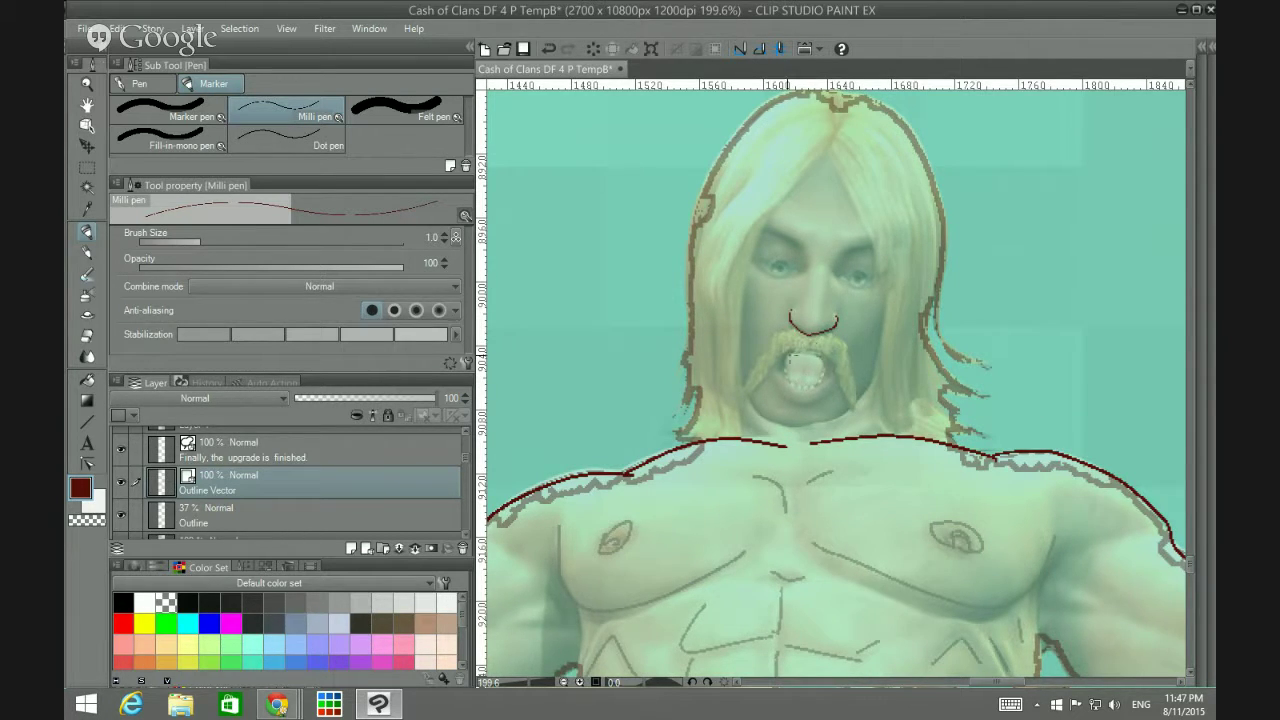
pyautogui.moveTo(747, 388)
pyautogui.mouseDown()
pyautogui.moveTo(783, 327)
pyautogui.moveTo(833, 334)
pyautogui.moveTo(855, 406)
pyautogui.mouseUp()
pyautogui.moveTo(750, 396)
pyautogui.mouseDown()
pyautogui.moveTo(784, 348)
pyautogui.moveTo(803, 344)
pyautogui.moveTo(820, 348)
pyautogui.moveTo(852, 410)
pyautogui.mouseUp()
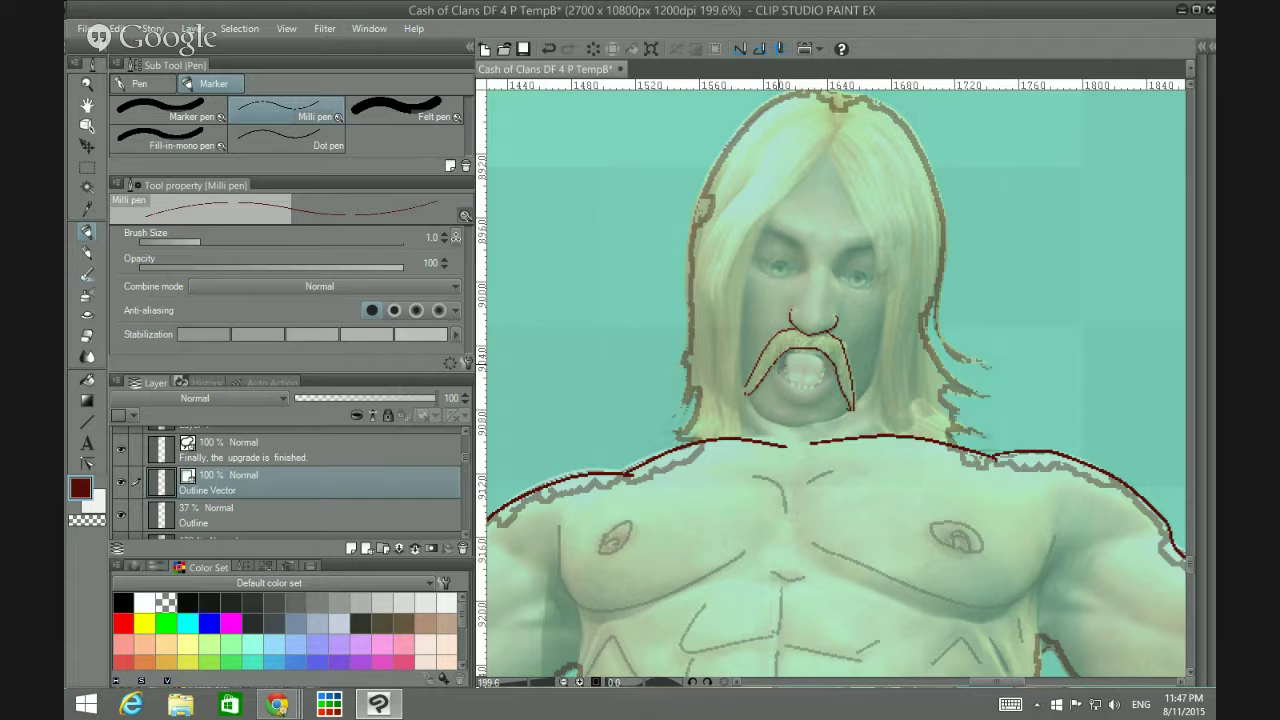
pyautogui.moveTo(780, 370)
pyautogui.mouseDown()
pyautogui.moveTo(806, 393)
pyautogui.moveTo(826, 373)
pyautogui.mouseUp()
pyautogui.moveTo(783, 360)
pyautogui.mouseDown()
pyautogui.moveTo(806, 351)
pyautogui.moveTo(824, 372)
pyautogui.moveTo(821, 386)
pyautogui.moveTo(788, 372)
pyautogui.moveTo(792, 404)
pyautogui.moveTo(824, 391)
pyautogui.mouseUp()
# Step: Activate the Correct line tool's Simplify vector line sub tool
pyautogui.press('e')
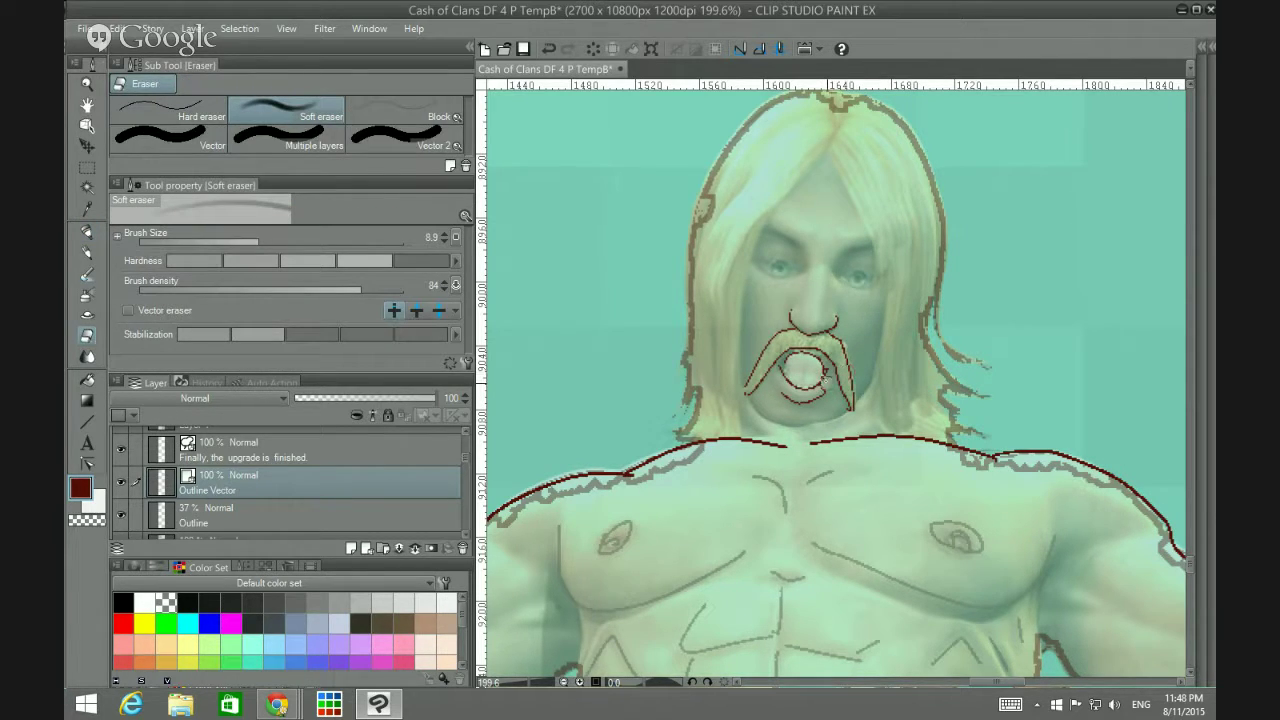
pyautogui.click(88, 463)
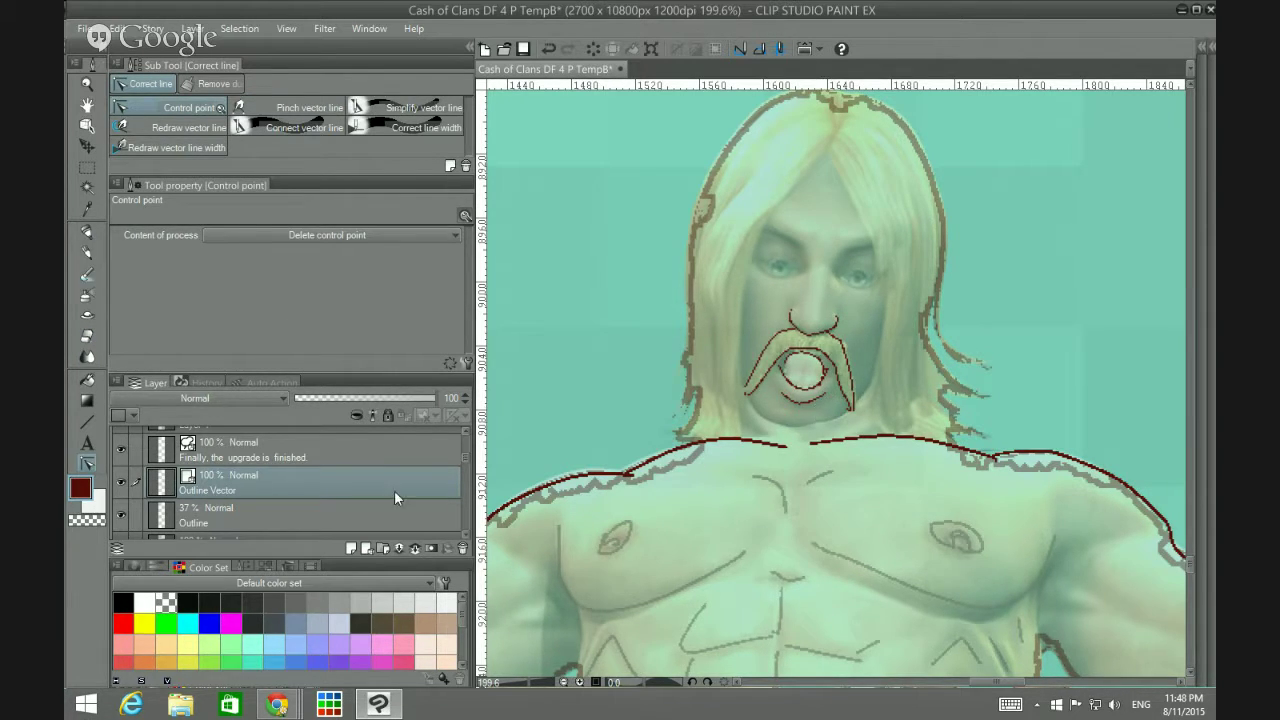
pyautogui.click(405, 108)
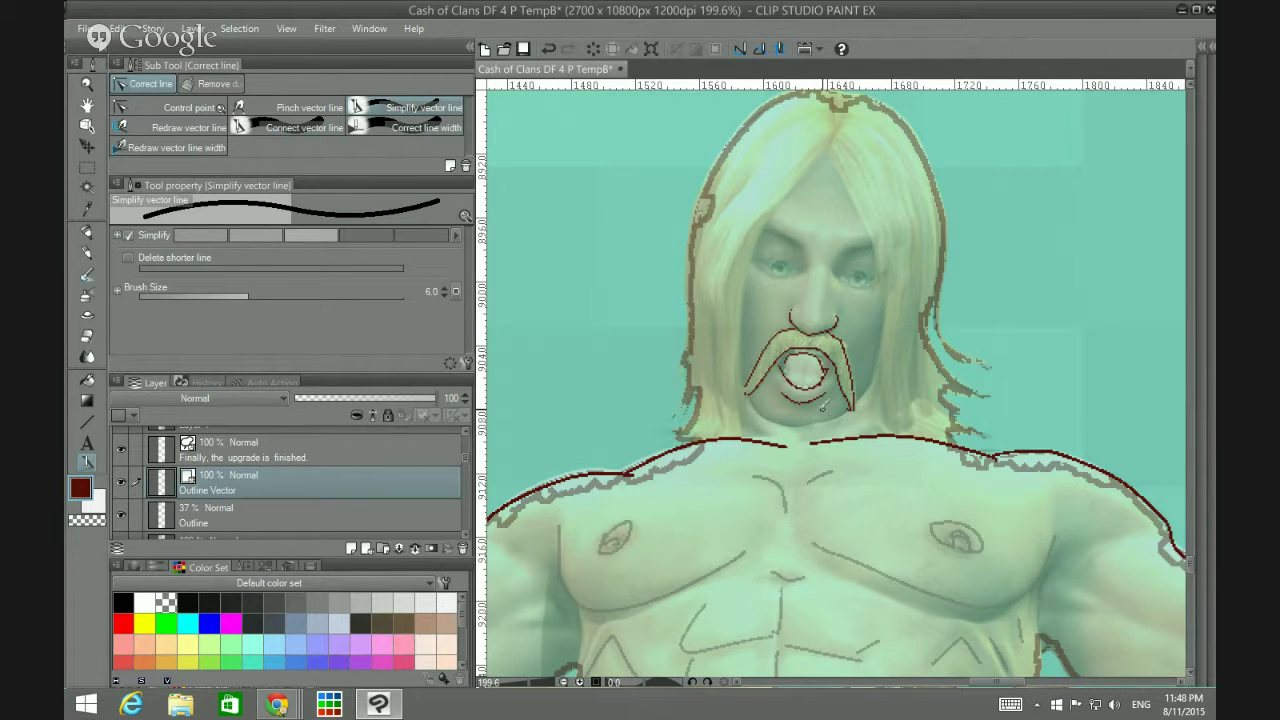
# Step: Frame the standing swordsman at 100% zoom and select the Mechanical pencil
pyautogui.scroll(-8, 818, 401)
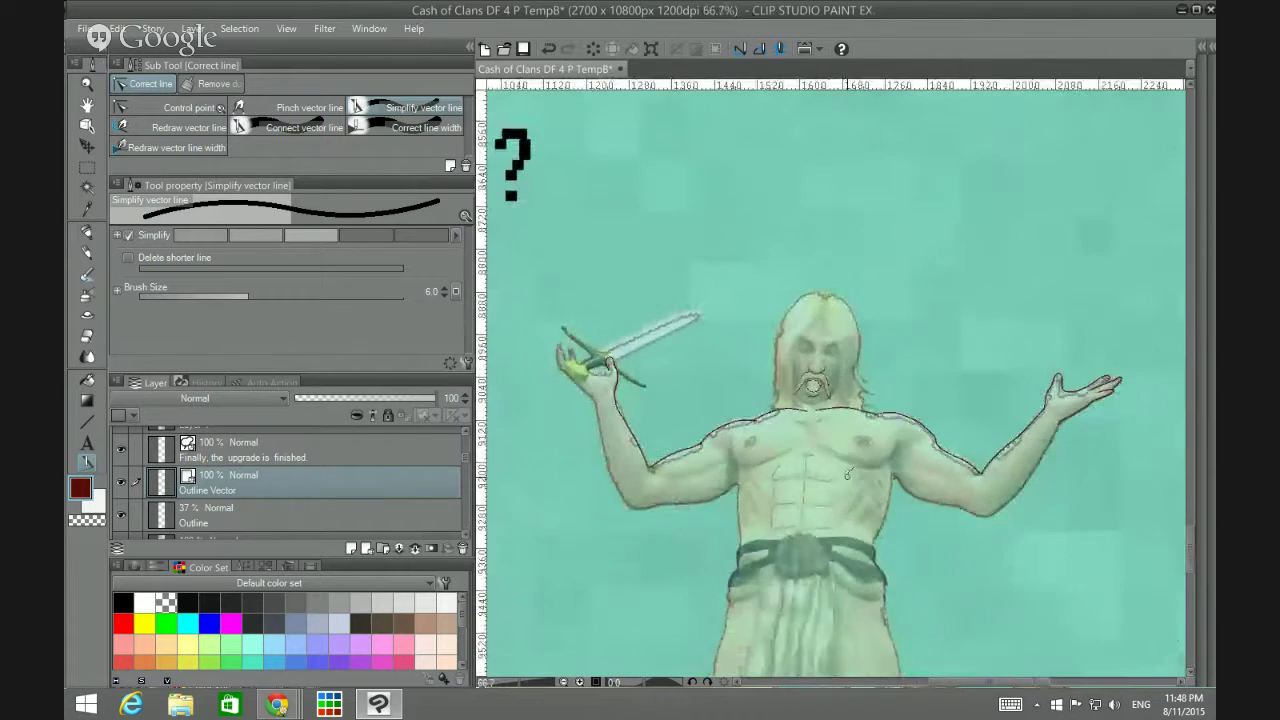
pyautogui.scroll(-2, 818, 401)
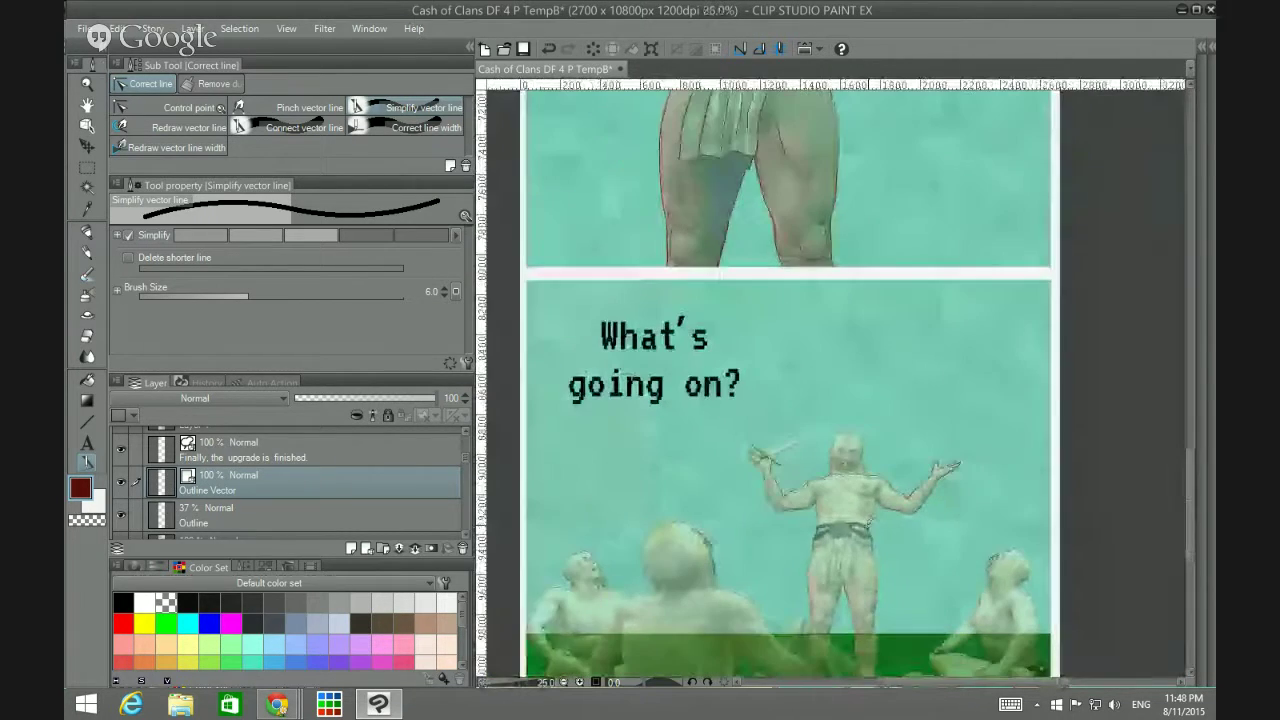
pyautogui.scroll(-1, 818, 401)
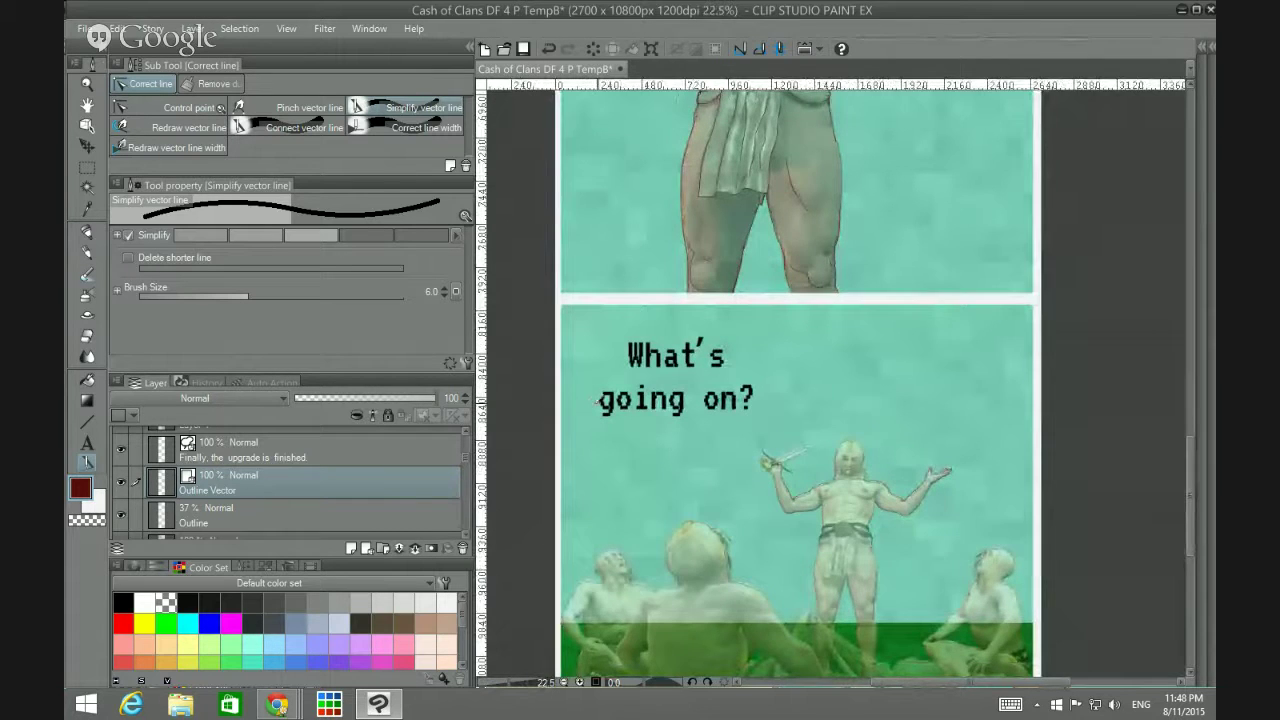
pyautogui.scroll(2, 693, 406)
pyautogui.scroll(4, 610, 393)
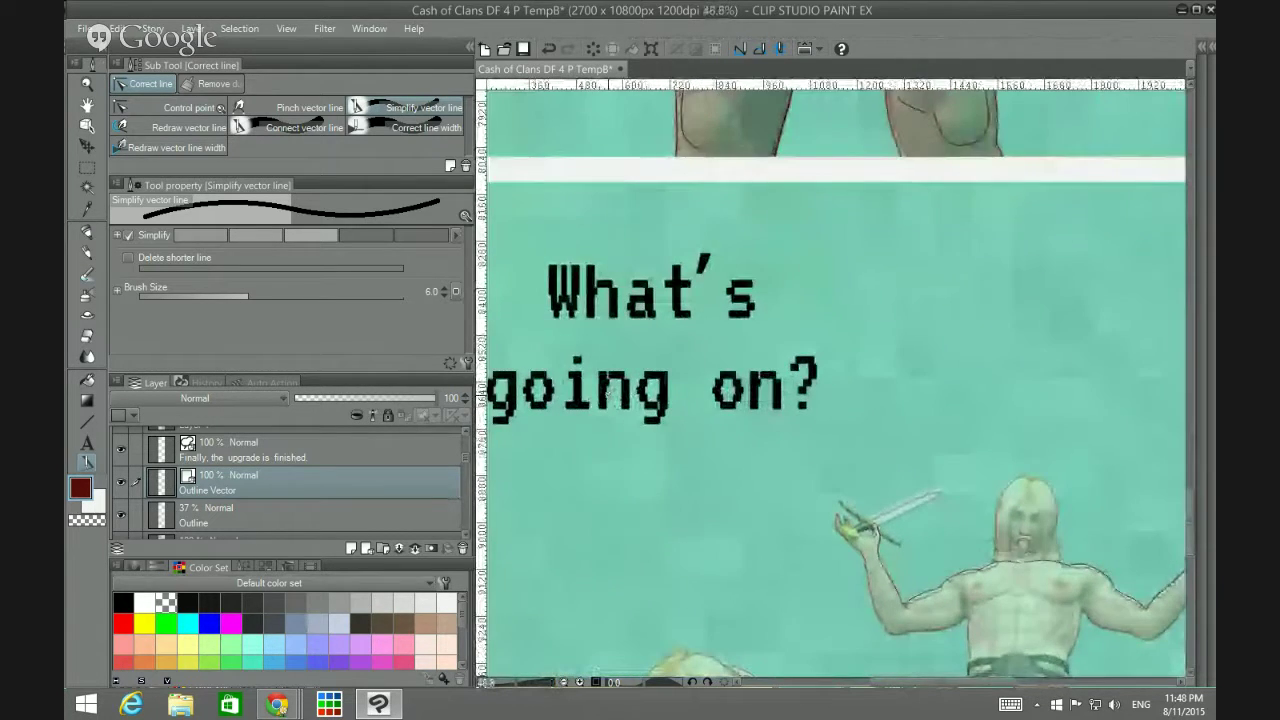
pyautogui.scroll(1, 590, 380)
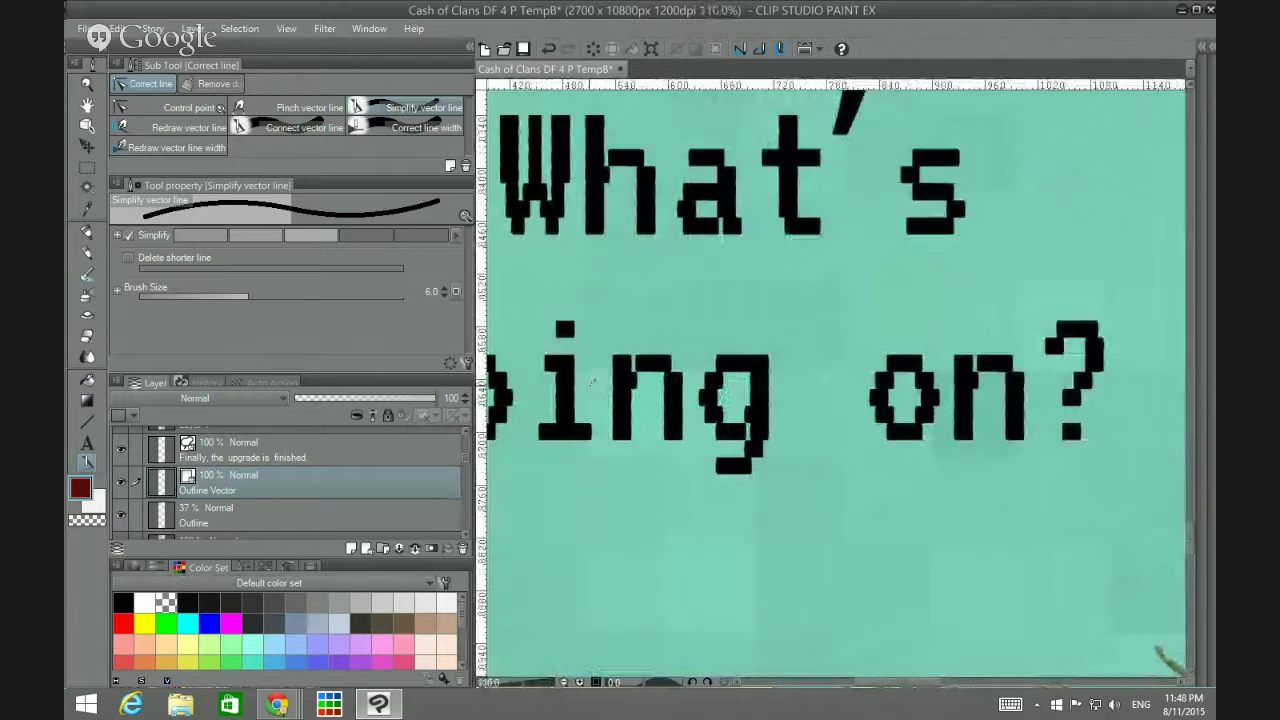
pyautogui.scroll(-3, 760, 390)
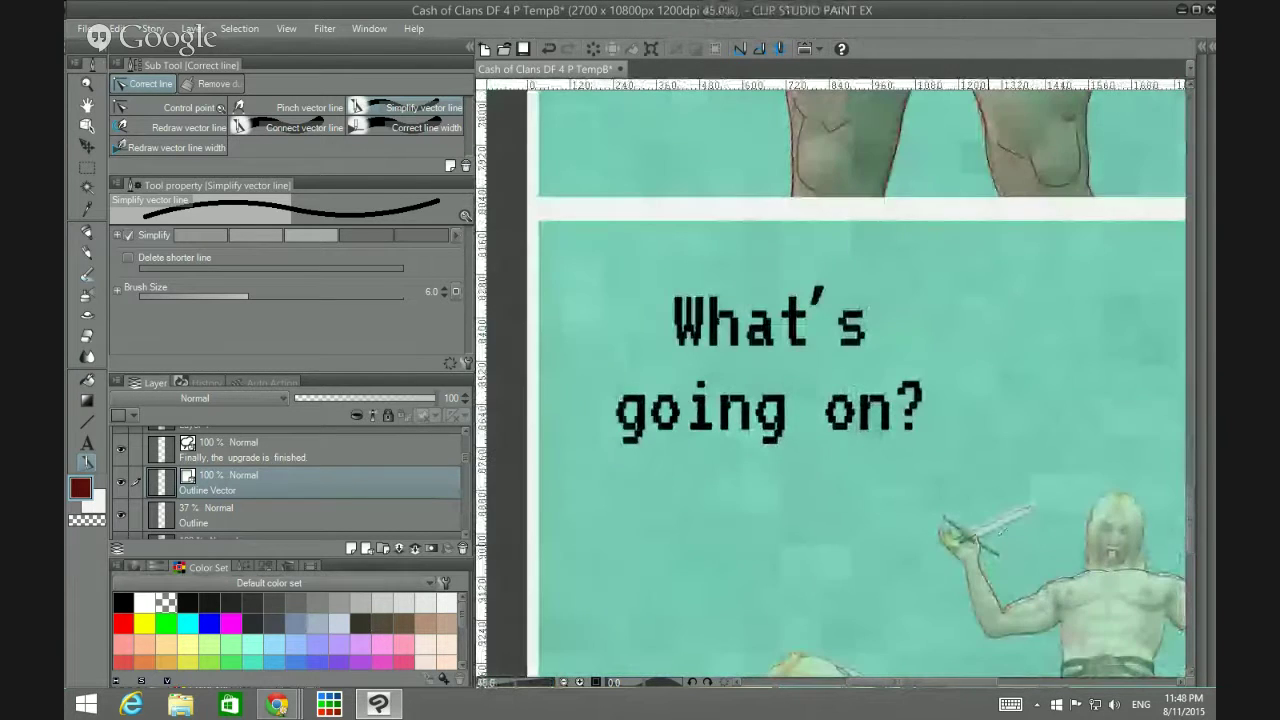
pyautogui.moveTo(991, 683); pyautogui.dragTo(1028, 683)
pyautogui.scroll(2, 978, 516)
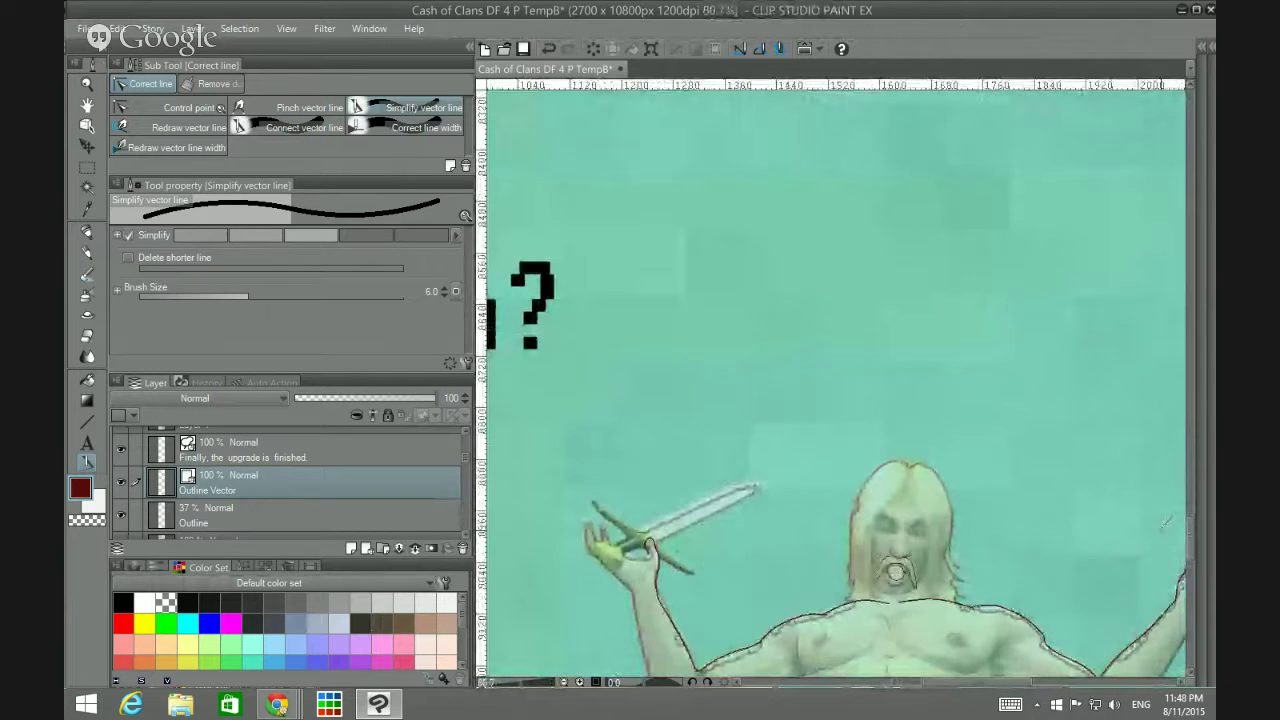
pyautogui.moveTo(1189, 547); pyautogui.dragTo(1188, 566)
pyautogui.scroll(1, 816, 311)
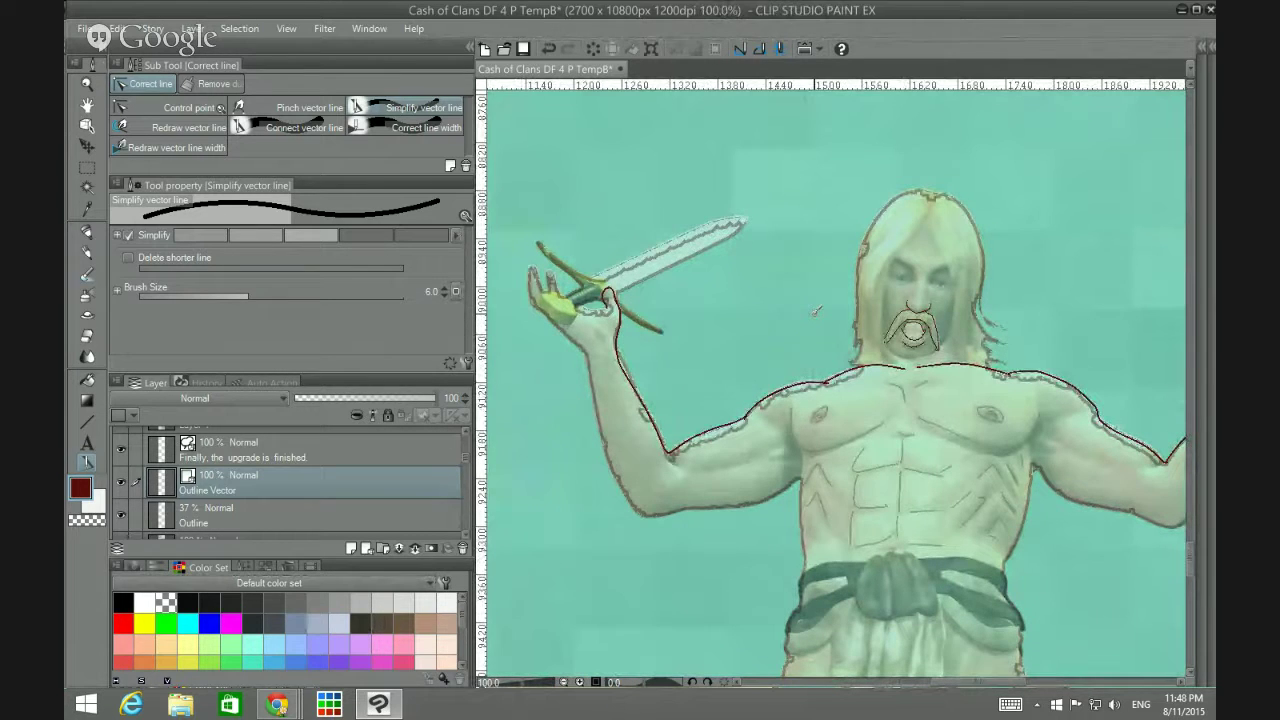
pyautogui.click(87, 252)
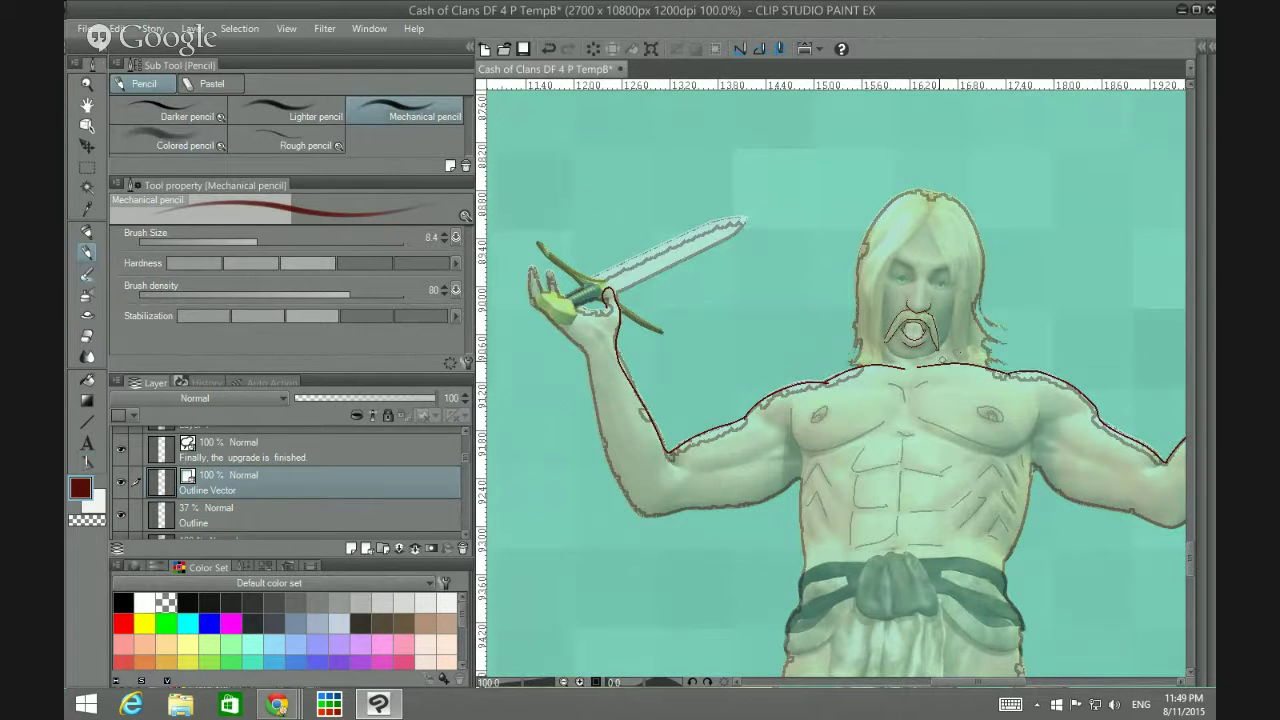
# Step: Switch to the Milli pen, drop its size from 3 to 2.0, and redraw a short hair line
pyautogui.click(87, 231)
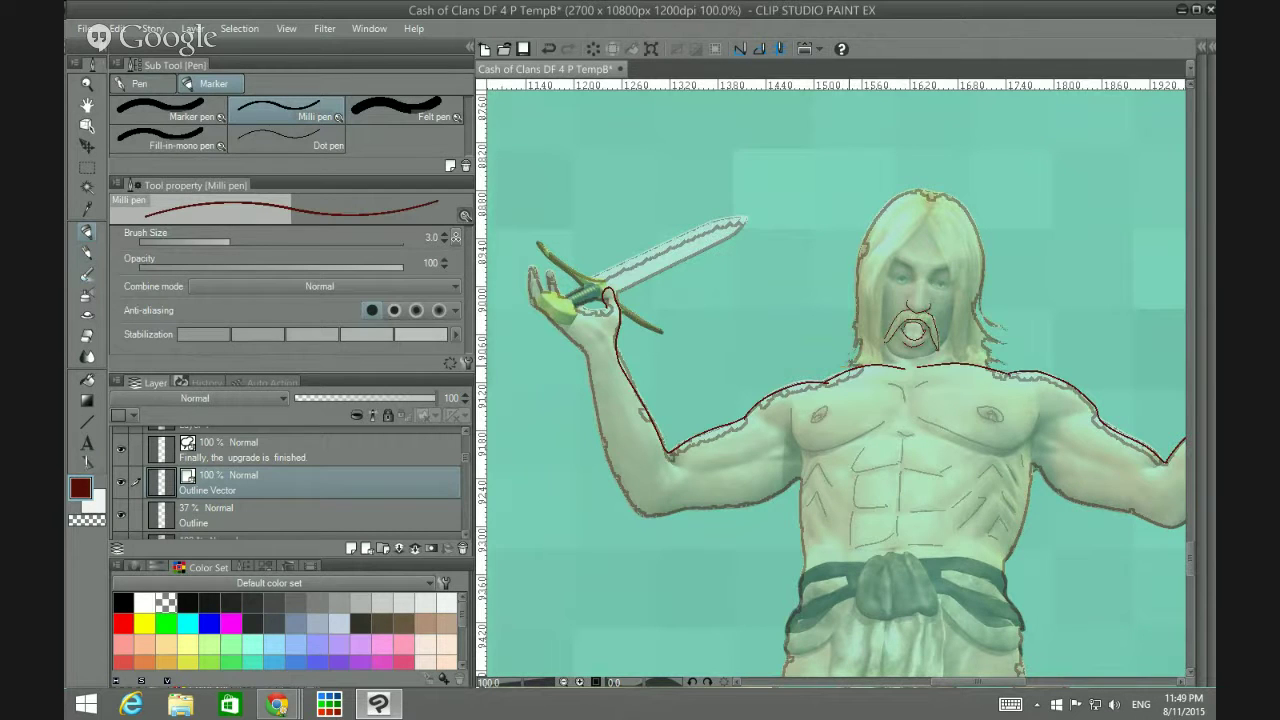
pyautogui.moveTo(848, 368); pyautogui.dragTo(860, 348)
pyautogui.hotkey('ctrl', 'z')
pyautogui.click(444, 241)
pyautogui.moveTo(927, 216)
pyautogui.mouseDown()
pyautogui.moveTo(946, 289)
pyautogui.moveTo(960, 243)
pyautogui.moveTo(953, 345)
pyautogui.moveTo(958, 362)
pyautogui.moveTo(968, 327)
pyautogui.moveTo(964, 352)
pyautogui.moveTo(994, 366)
pyautogui.mouseUp()
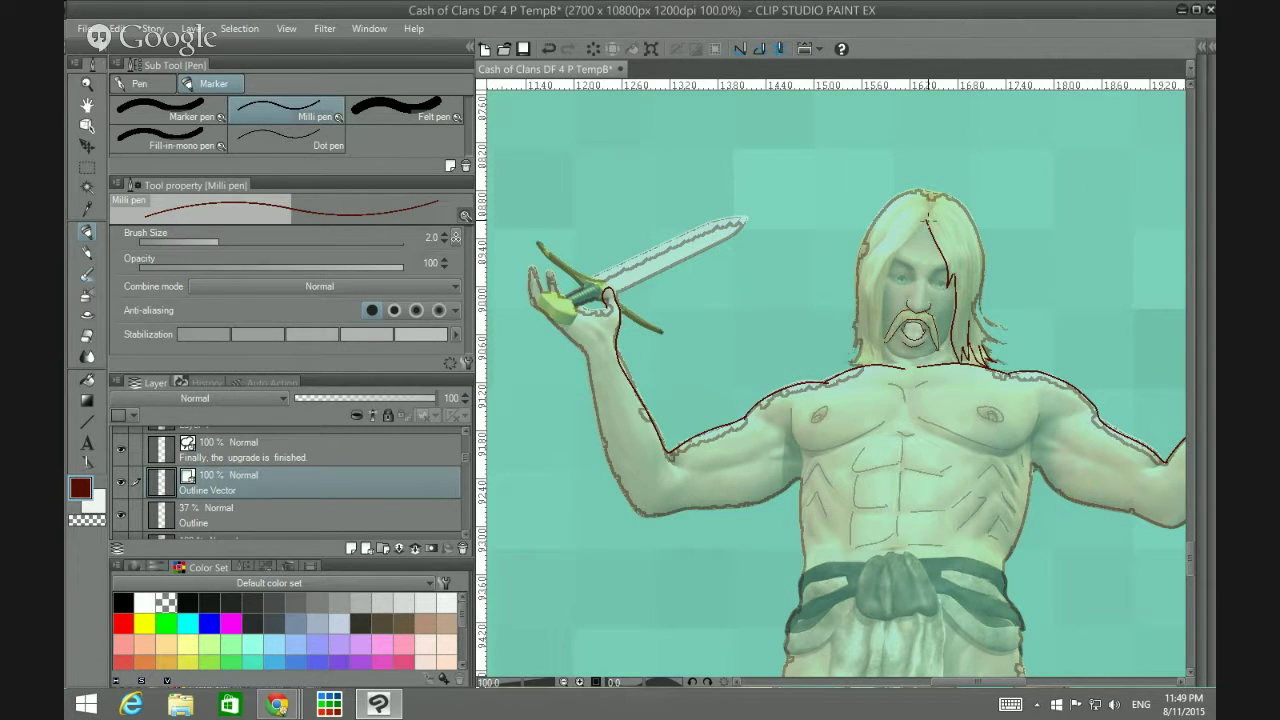
# Step: Ink hair strands down both sides of the face and trace the outer left hair edge
pyautogui.moveTo(927, 213)
pyautogui.mouseDown()
pyautogui.moveTo(880, 290)
pyautogui.moveTo(879, 344)
pyautogui.mouseUp()
pyautogui.moveTo(870, 328)
pyautogui.mouseDown()
pyautogui.moveTo(880, 266)
pyautogui.moveTo(905, 238)
pyautogui.moveTo(882, 240)
pyautogui.moveTo(890, 216)
pyautogui.moveTo(915, 198)
pyautogui.moveTo(930, 213)
pyautogui.mouseUp()
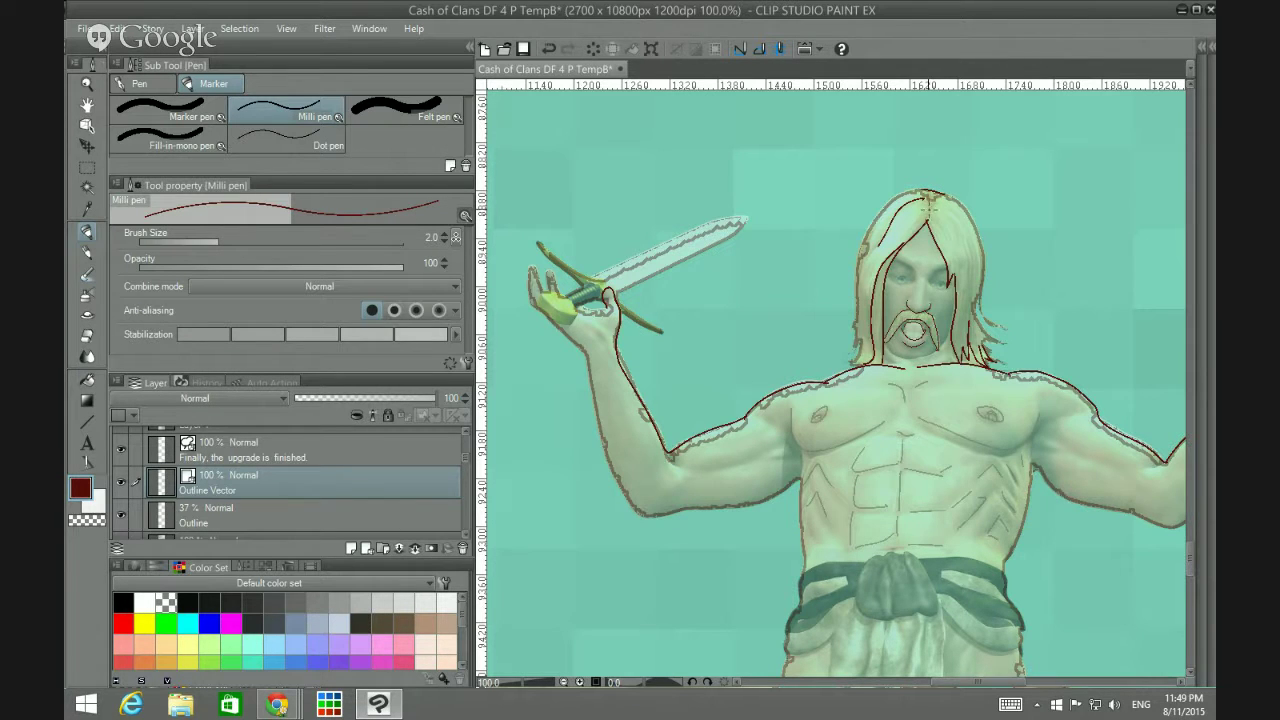
pyautogui.moveTo(930, 200); pyautogui.dragTo(952, 268)
pyautogui.moveTo(942, 203)
pyautogui.mouseDown()
pyautogui.moveTo(970, 244)
pyautogui.moveTo(965, 262)
pyautogui.mouseUp()
pyautogui.moveTo(859, 243)
pyautogui.mouseDown()
pyautogui.moveTo(857, 342)
pyautogui.moveTo(861, 284)
pyautogui.moveTo(862, 326)
pyautogui.mouseUp()
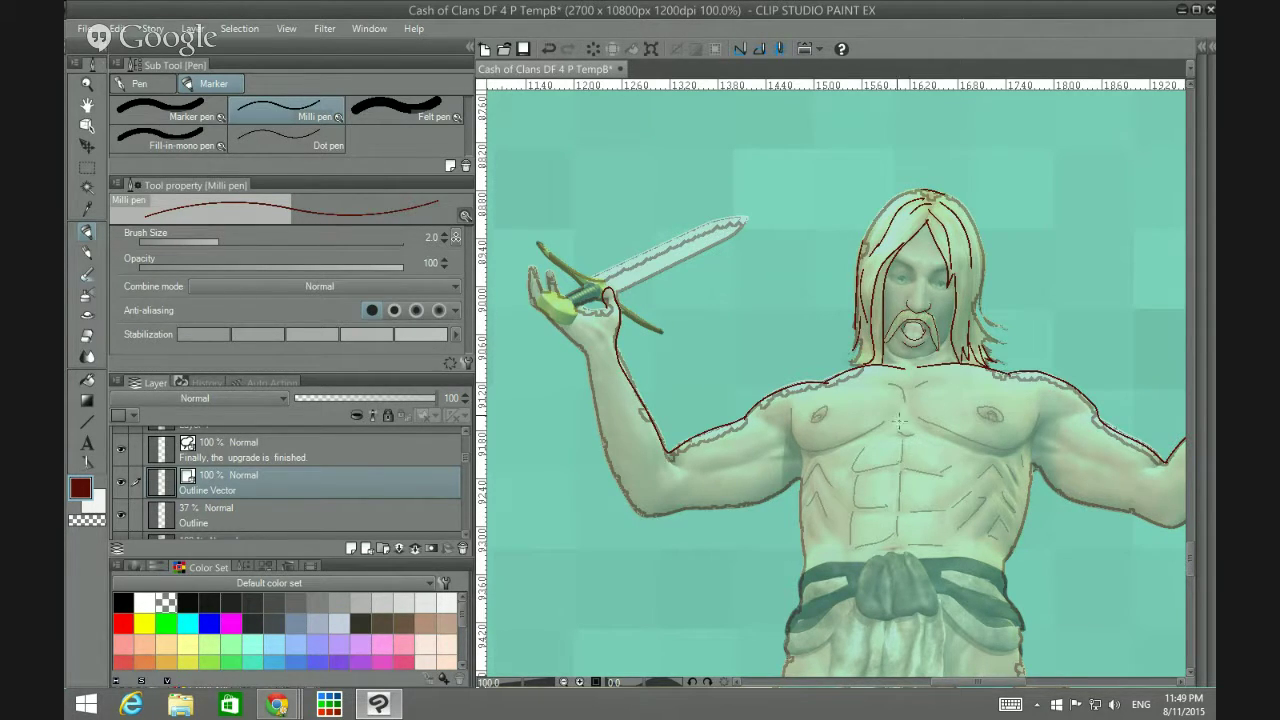
pyautogui.moveTo(861, 340); pyautogui.dragTo(859, 362)
# Step: Outline the goatee below the mouth and add marks at both eyes
pyautogui.moveTo(886, 338)
pyautogui.mouseDown()
pyautogui.moveTo(906, 358)
pyautogui.moveTo(938, 346)
pyautogui.mouseUp()
pyautogui.moveTo(897, 270); pyautogui.dragTo(908, 278)
pyautogui.moveTo(948, 282); pyautogui.dragTo(940, 298)
# Step: Make Update 5 Panel 2 Copy visible and briefly hide and reshow the Outline layer
pyautogui.scroll(-2, 910, 324)
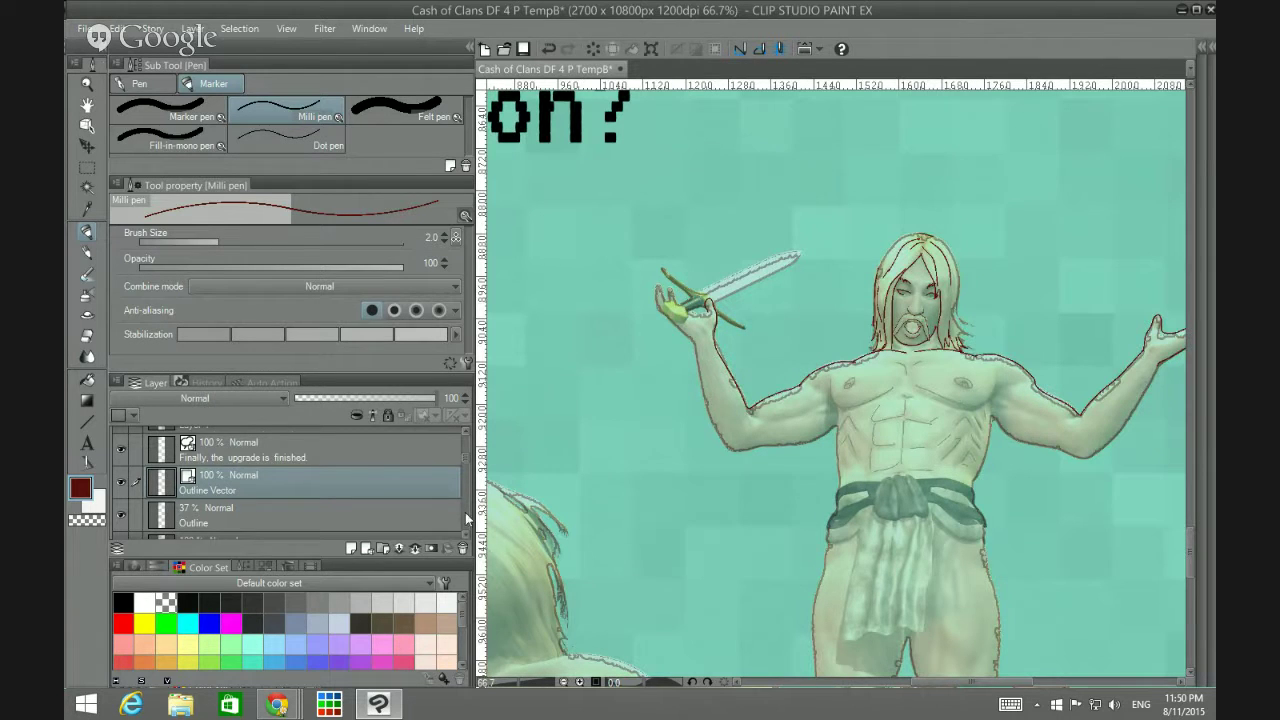
pyautogui.scroll(-8, 340, 504)
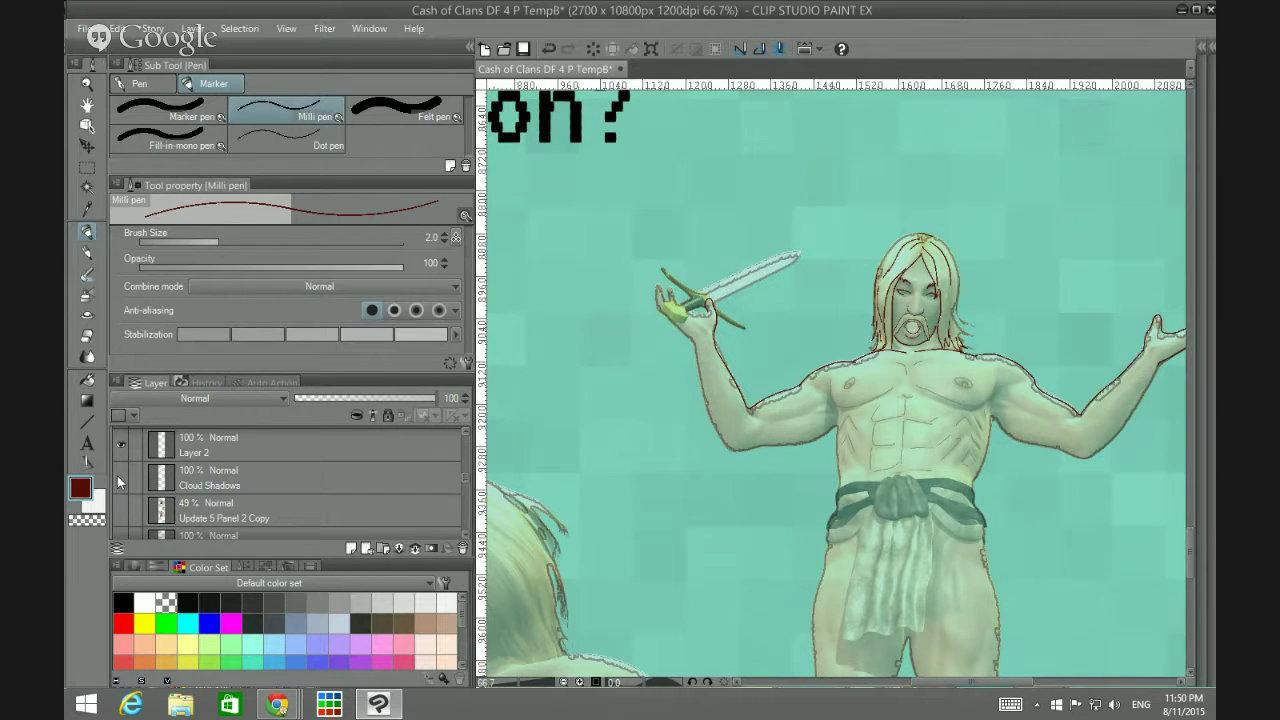
pyautogui.click(121, 510)
pyautogui.scroll(8, 314, 489)
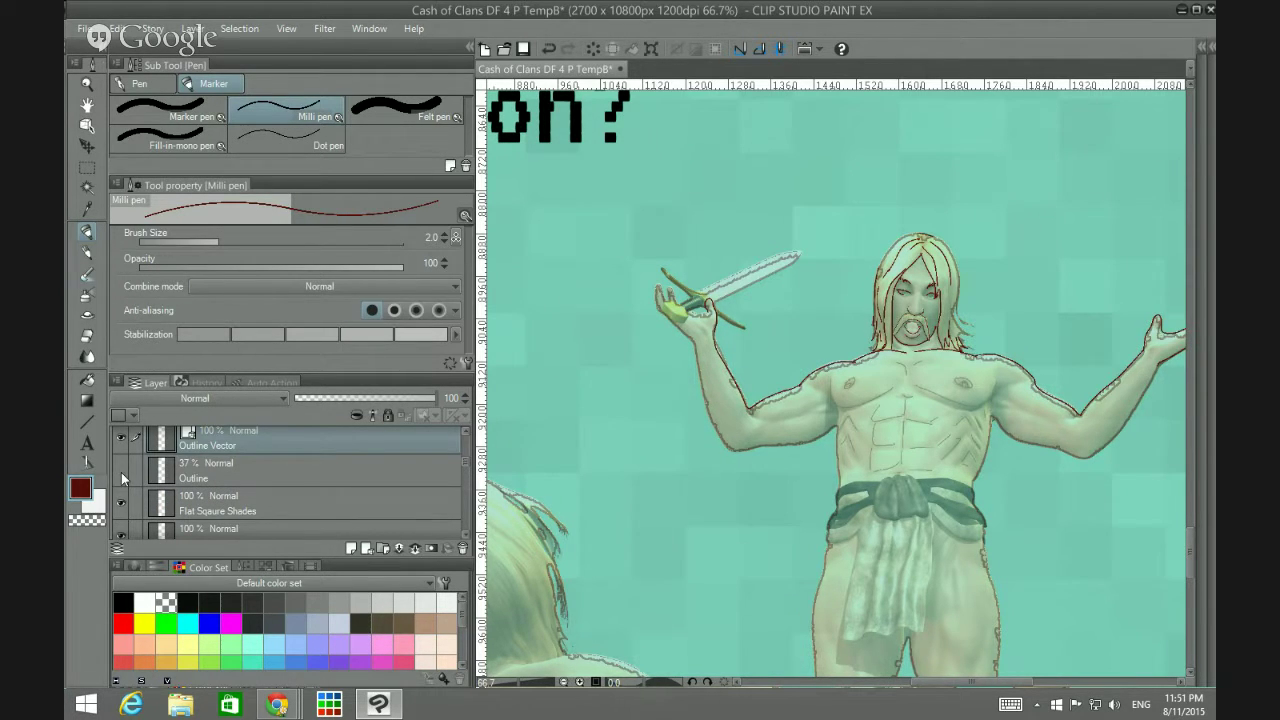
pyautogui.click(121, 474)
pyautogui.click(120, 473)
# Step: Toggle FU5Panel4B Copy off and on to compare the linework, then reselect Outline Vector
pyautogui.scroll(-8, 206, 454)
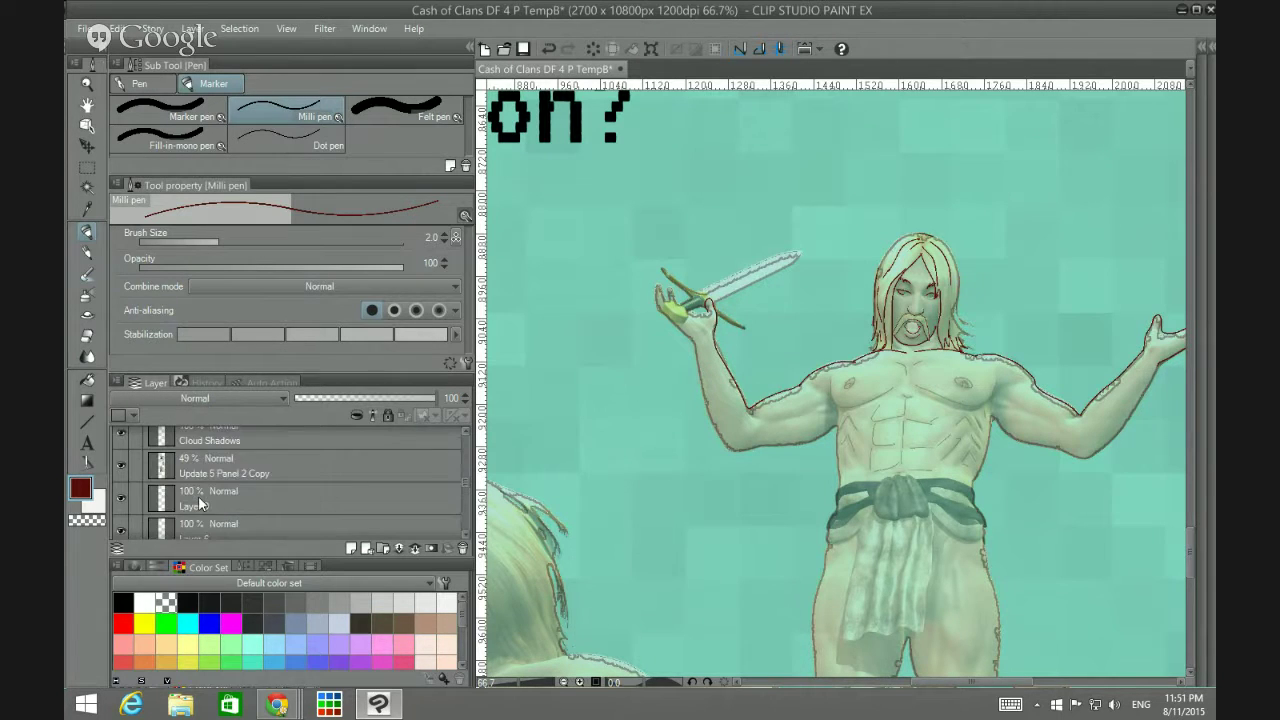
pyautogui.scroll(-4, 167, 485)
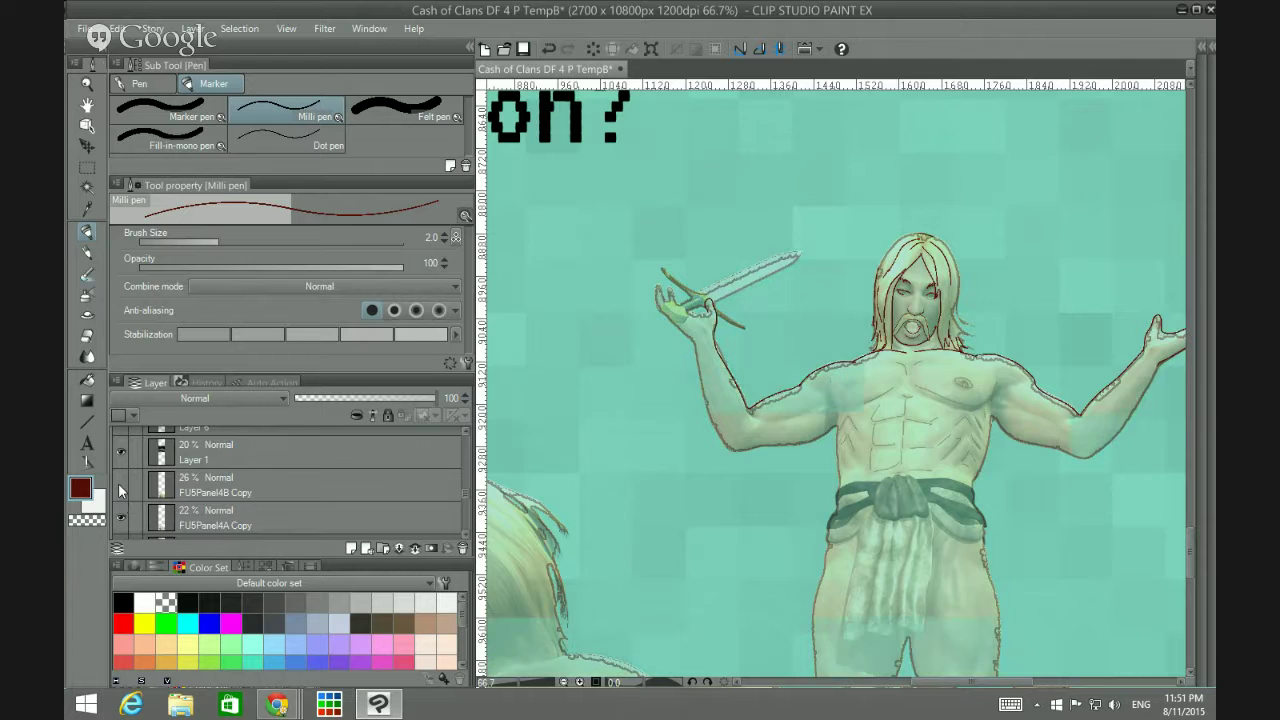
pyautogui.click(119, 484)
pyautogui.click(119, 484)
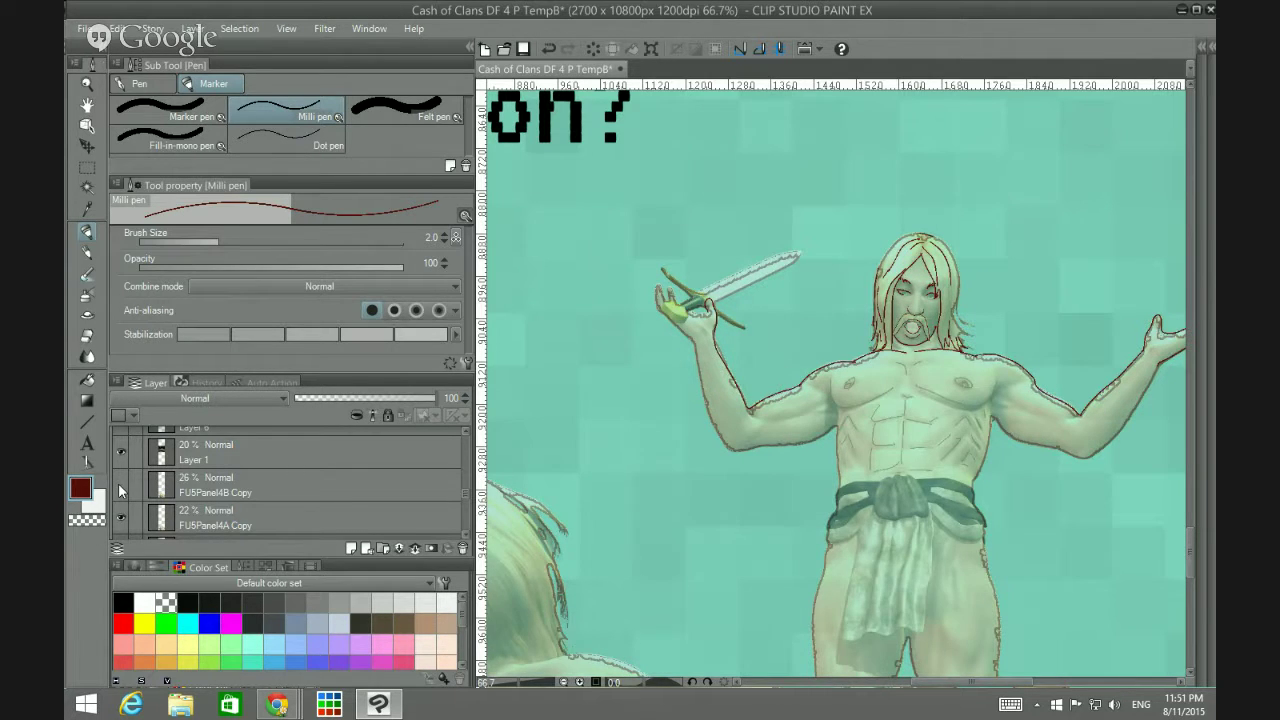
pyautogui.click(120, 486)
pyautogui.click(121, 484)
pyautogui.click(126, 486)
pyautogui.scroll(4, 136, 490)
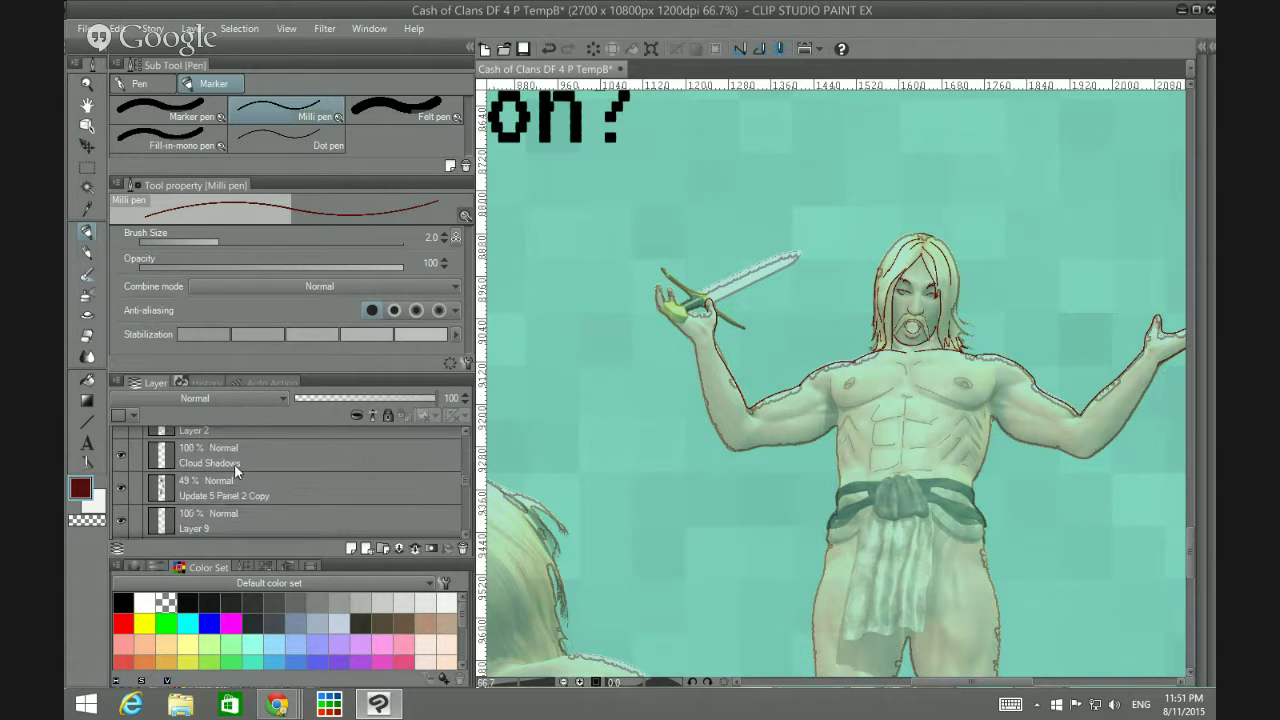
pyautogui.scroll(5, 234, 463)
pyautogui.click(234, 463)
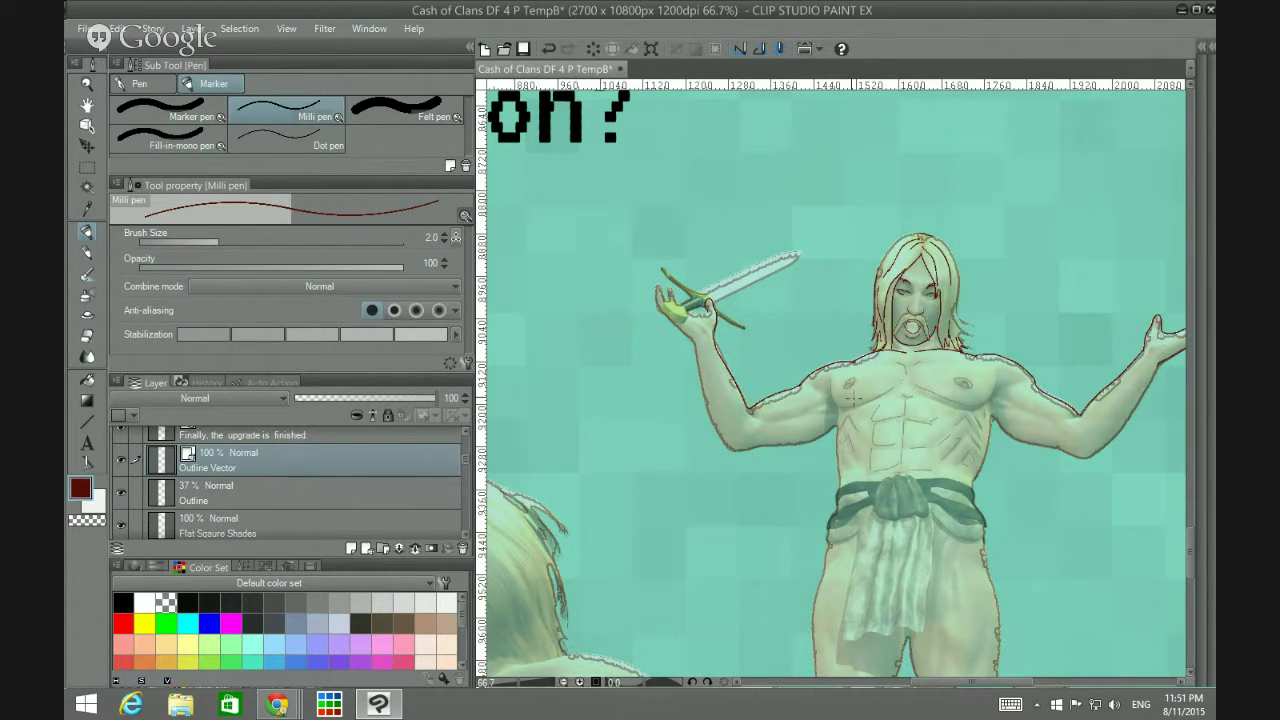
# Step: At 165% zoom, ink the left pectoral, circle both nipples, and mark the chest's centre line
pyautogui.moveTo(826, 388)
pyautogui.mouseDown()
pyautogui.moveTo(848, 406)
pyautogui.moveTo(904, 375)
pyautogui.mouseUp()
pyautogui.moveTo(844, 378); pyautogui.dragTo(858, 376)
pyautogui.scroll(4, 835, 390)
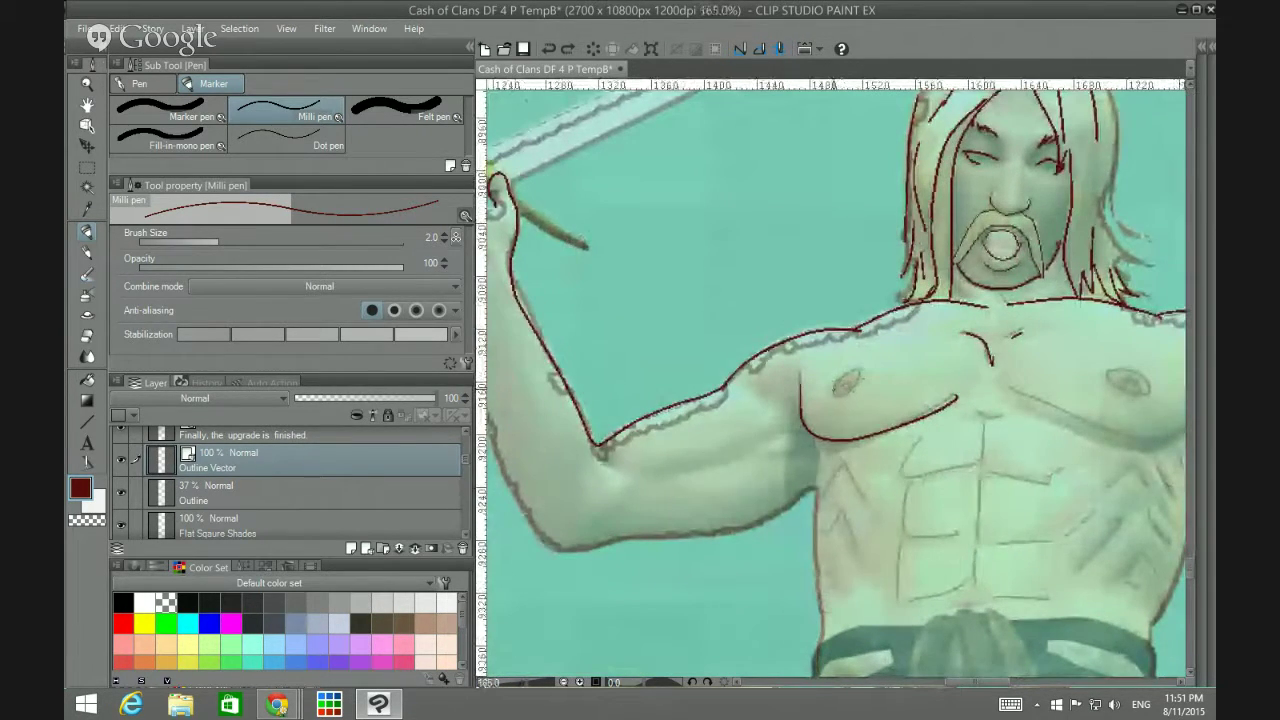
pyautogui.moveTo(848, 377); pyautogui.dragTo(878, 391)
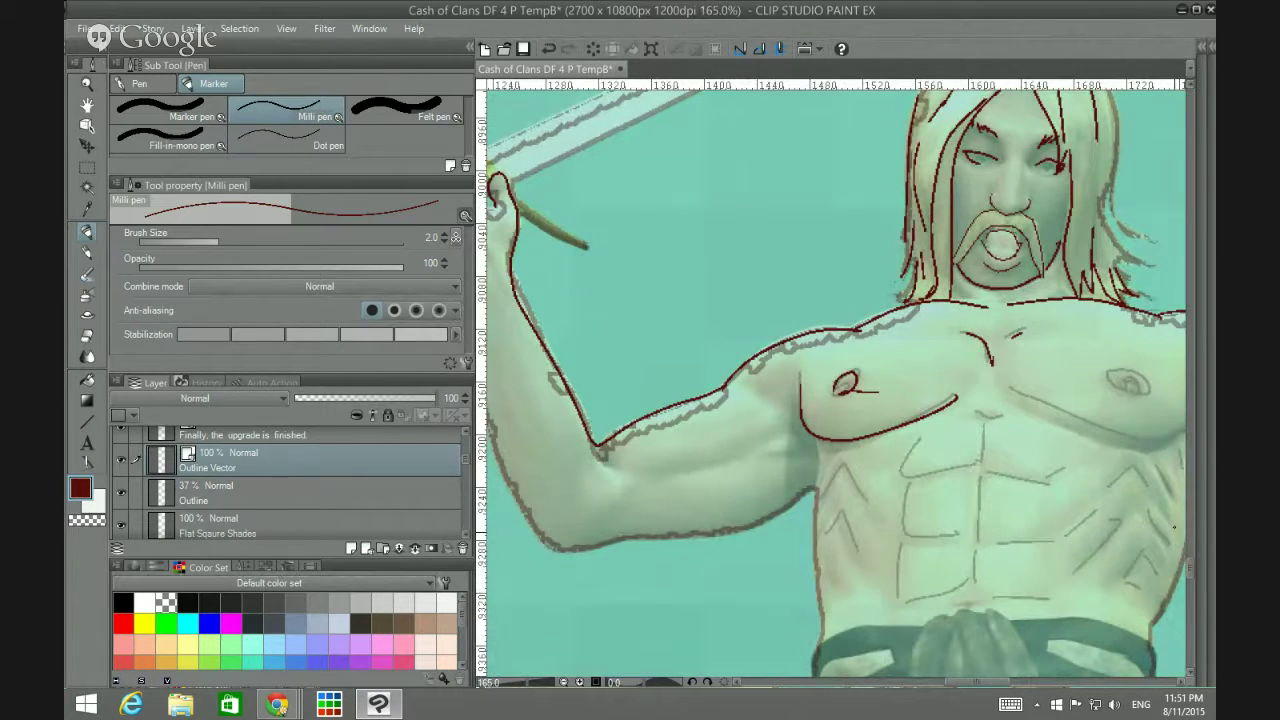
pyautogui.hotkey('ctrl', 'z')
pyautogui.moveTo(836, 388)
pyautogui.mouseDown()
pyautogui.moveTo(857, 384)
pyautogui.moveTo(842, 395)
pyautogui.mouseUp()
pyautogui.hscroll(3, 836, 380)
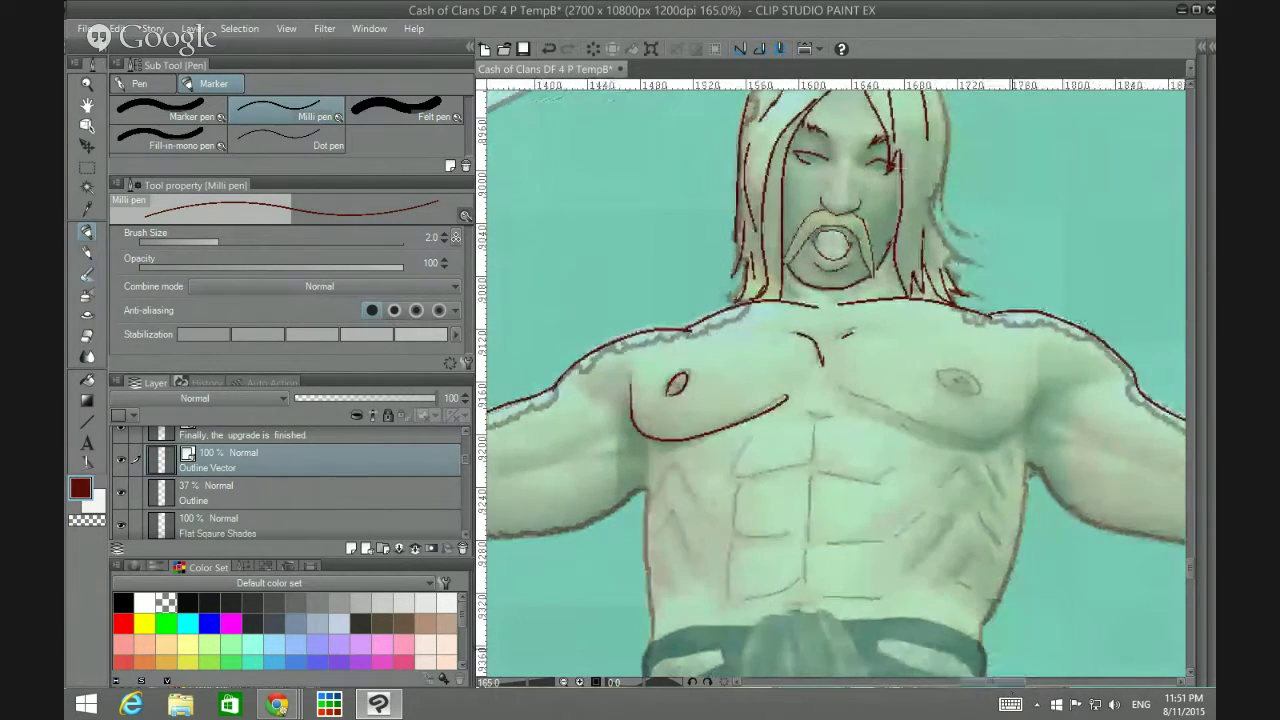
pyautogui.moveTo(958, 392)
pyautogui.mouseDown()
pyautogui.moveTo(941, 386)
pyautogui.moveTo(950, 369)
pyautogui.moveTo(979, 378)
pyautogui.moveTo(963, 400)
pyautogui.mouseUp()
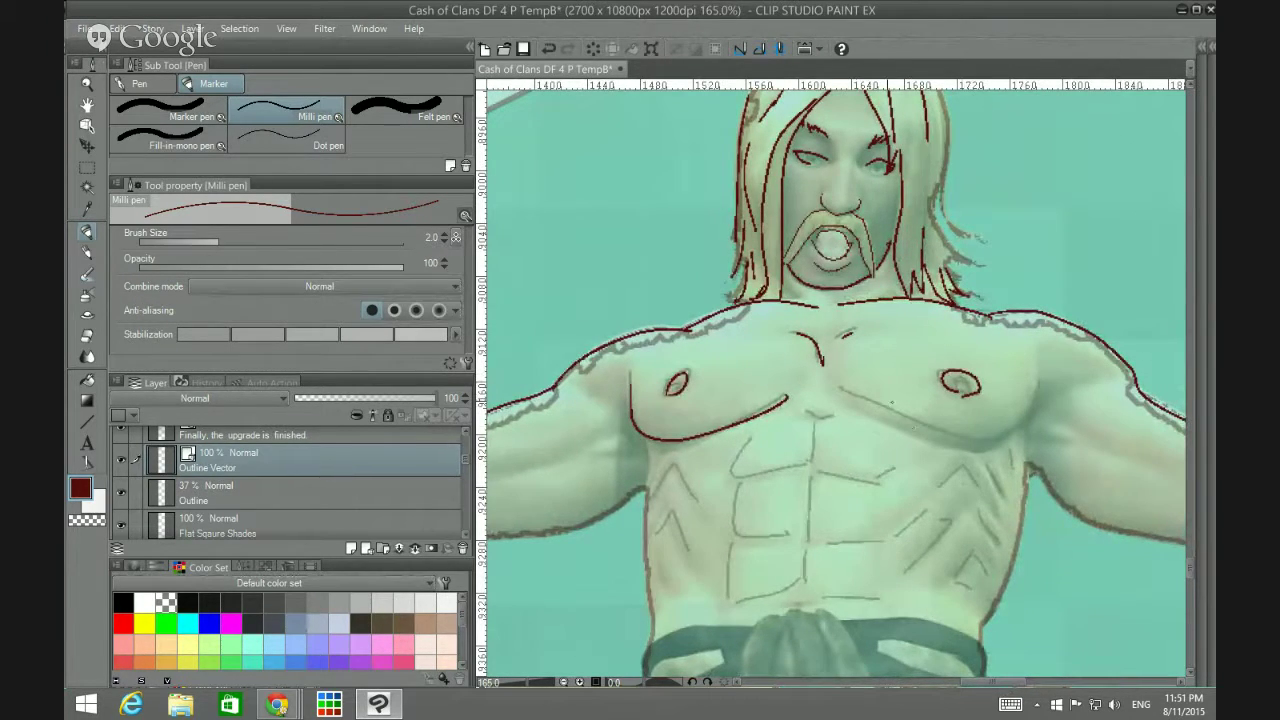
pyautogui.moveTo(842, 390)
pyautogui.mouseDown()
pyautogui.moveTo(974, 438)
pyautogui.moveTo(1026, 426)
pyautogui.moveTo(1042, 388)
pyautogui.mouseUp()
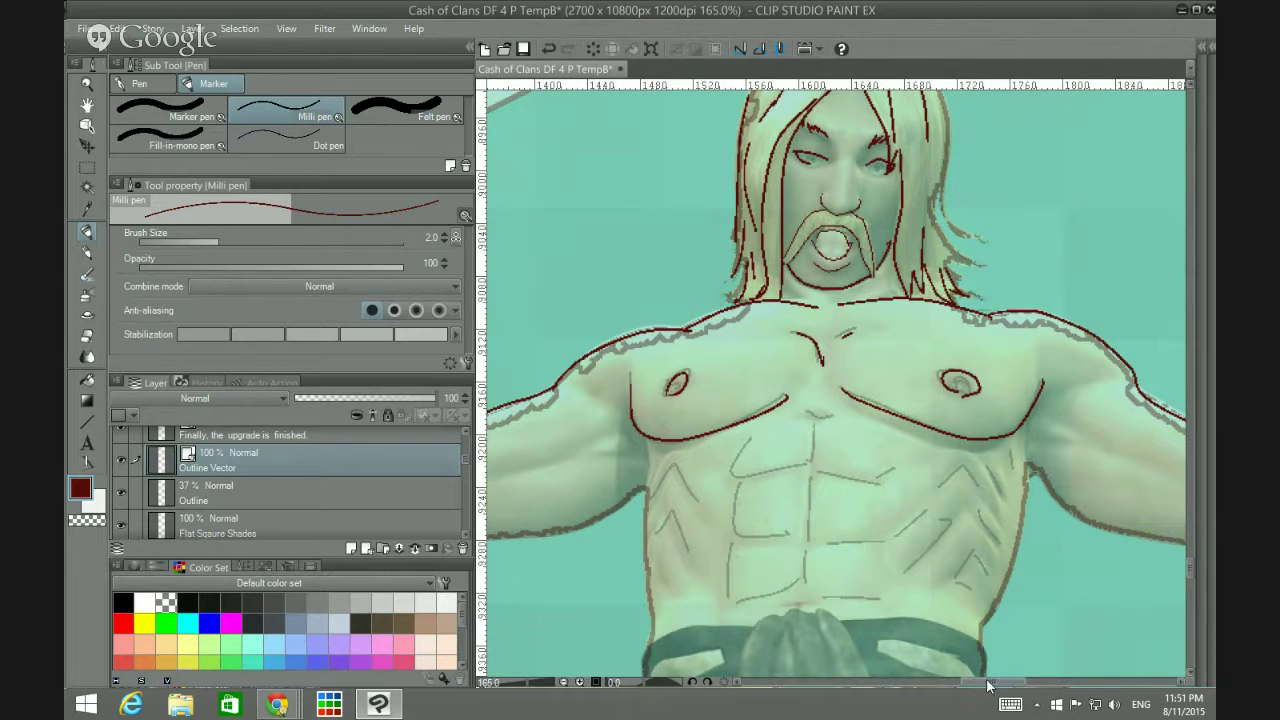
# Step: Ink the top of the right shoulder and bicep, undoing a rough underarm stroke
pyautogui.moveTo(985, 683); pyautogui.dragTo(1014, 669)
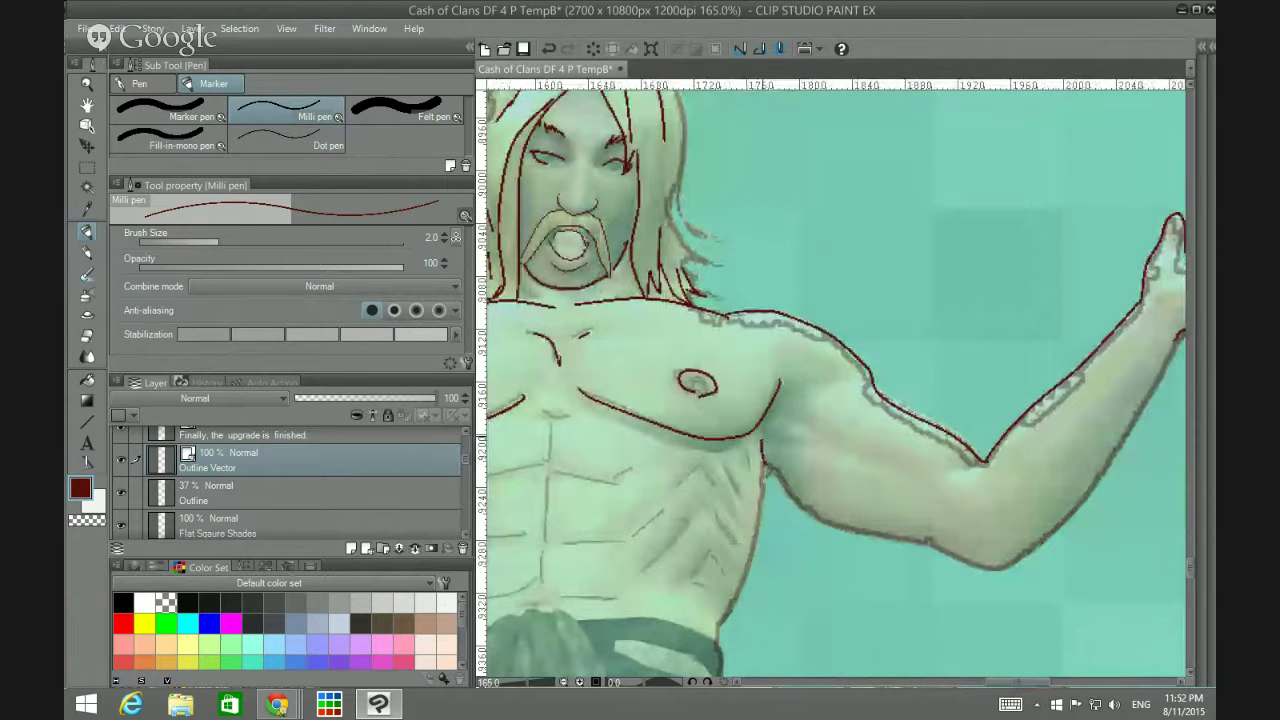
pyautogui.moveTo(782, 401); pyautogui.dragTo(840, 384)
pyautogui.moveTo(765, 464)
pyautogui.mouseDown()
pyautogui.moveTo(804, 508)
pyautogui.moveTo(860, 534)
pyautogui.moveTo(1012, 570)
pyautogui.mouseUp()
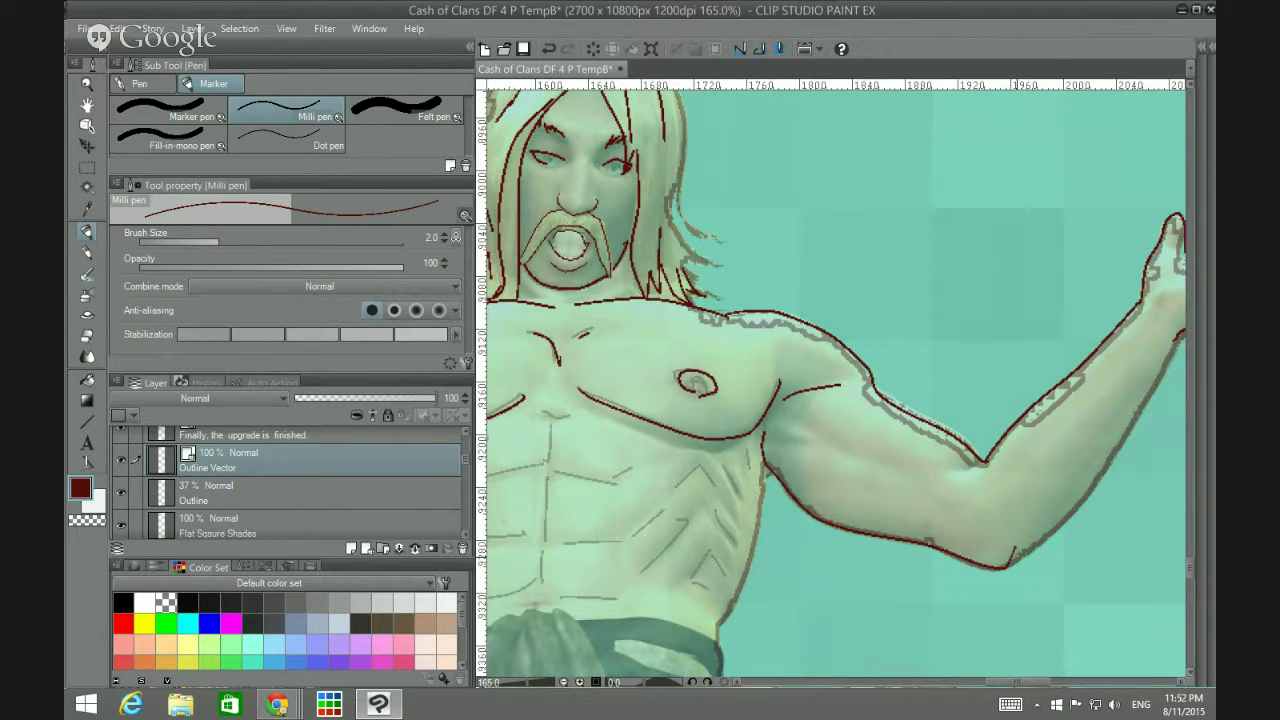
pyautogui.hotkey('ctrl', 'z')
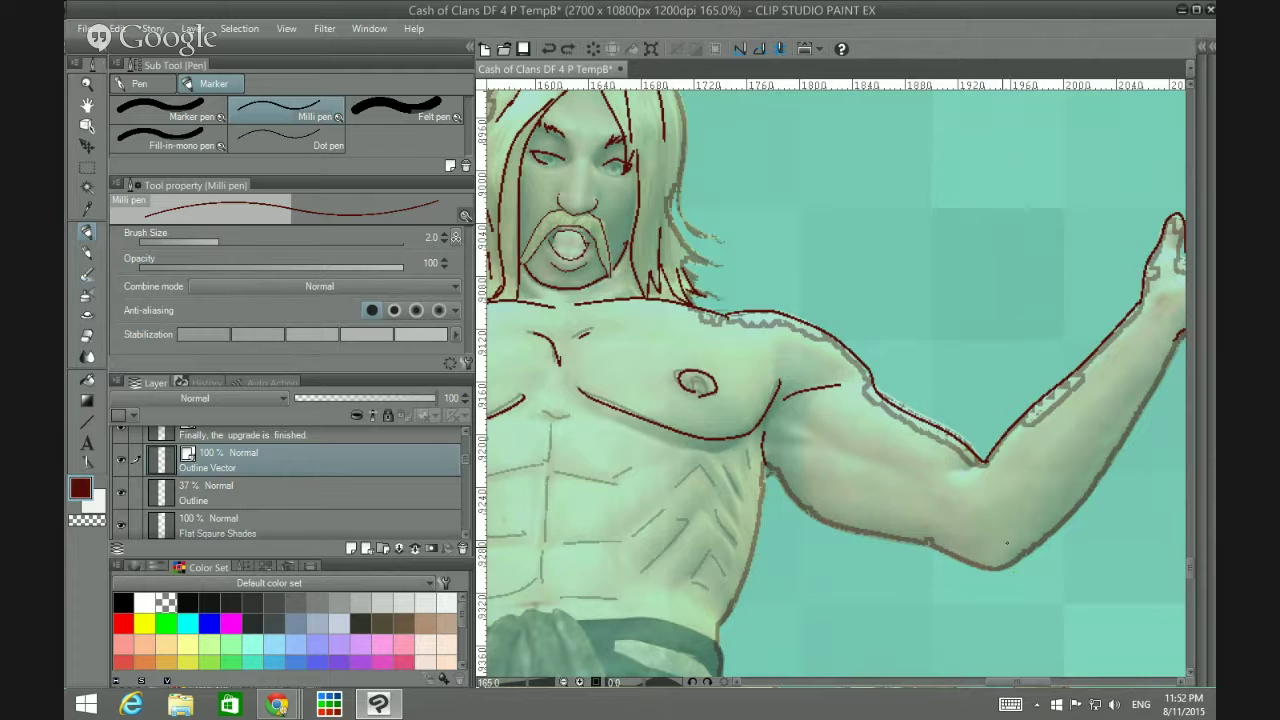
# Step: Ink the swordsman's torso side below the armpit, undoing a failed forearm stroke
pyautogui.scroll(-2, 1093, 457)
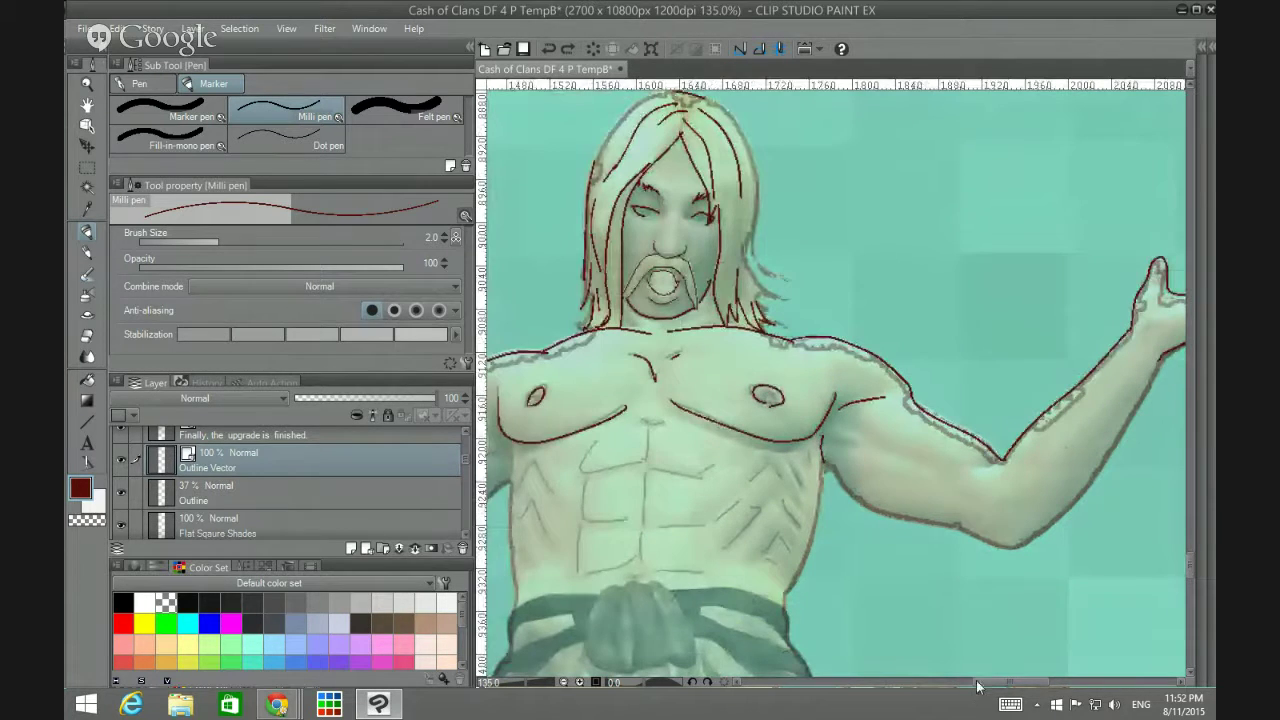
pyautogui.moveTo(976, 683); pyautogui.dragTo(996, 681)
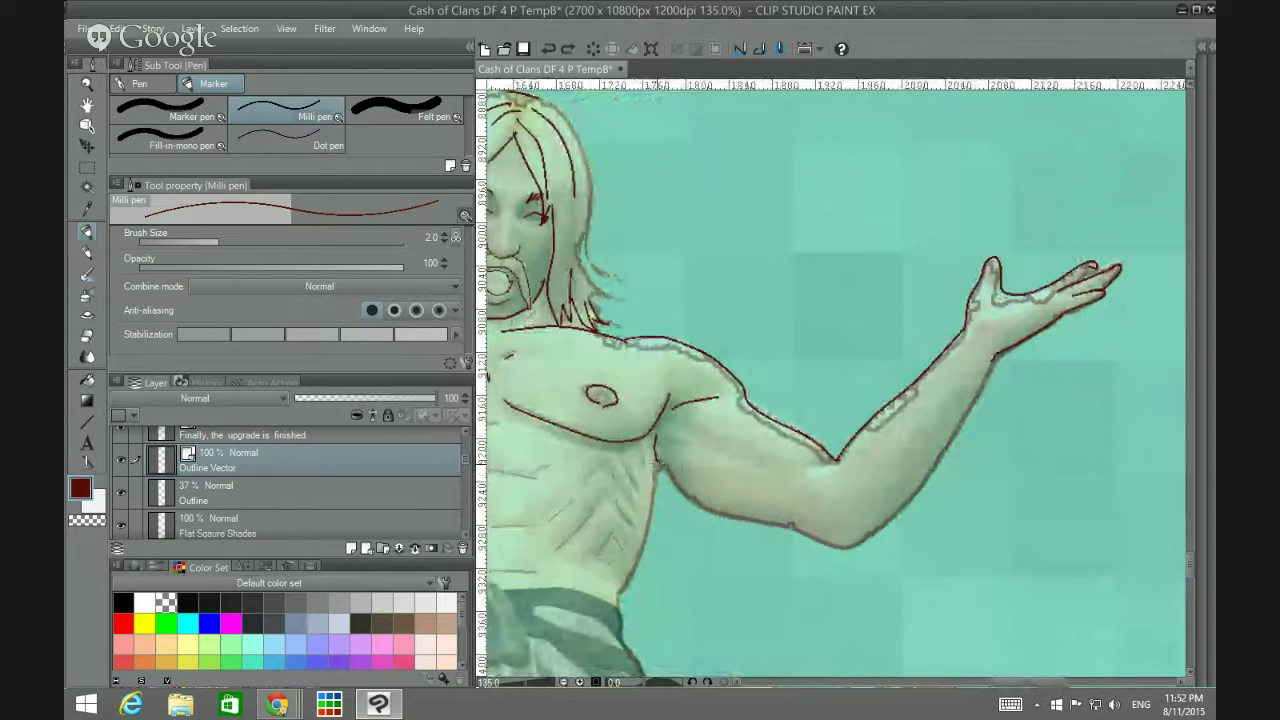
pyautogui.moveTo(655, 462); pyautogui.dragTo(706, 505)
pyautogui.moveTo(740, 515)
pyautogui.mouseDown()
pyautogui.moveTo(828, 540)
pyautogui.moveTo(876, 531)
pyautogui.mouseUp()
pyautogui.hotkey('ctrl', 'z')
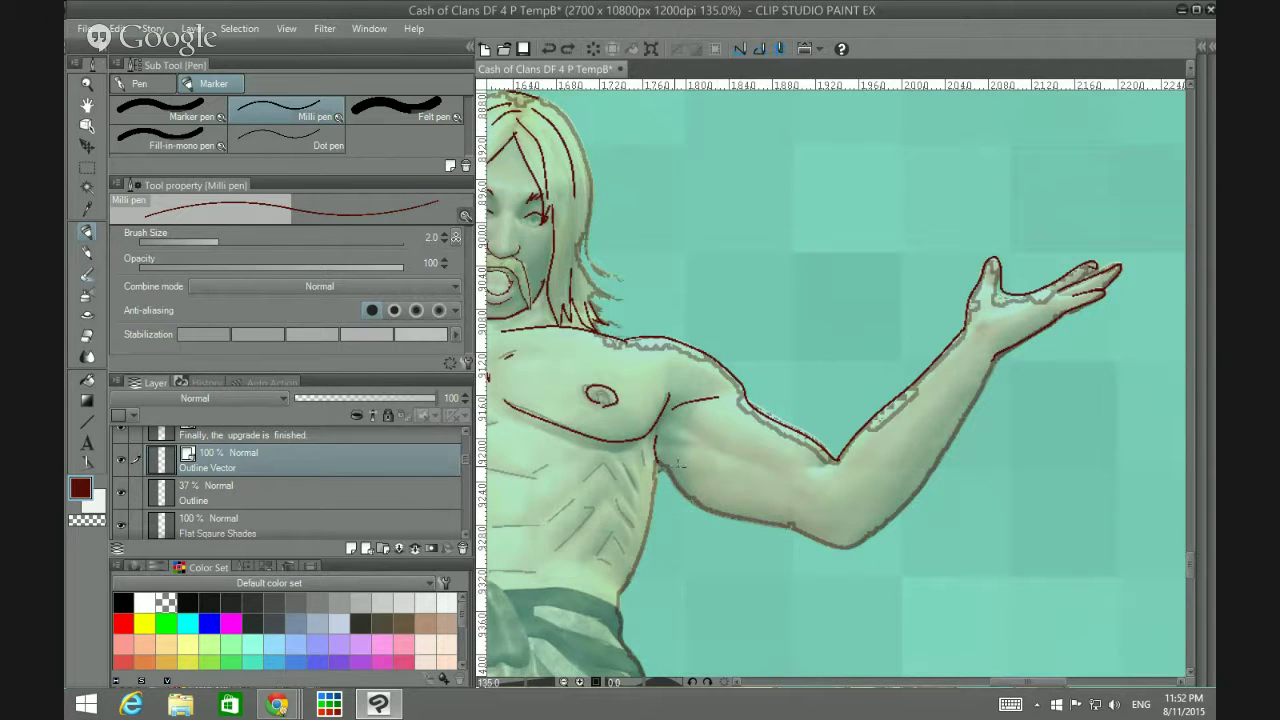
# Step: Rotate the canvas to ink the underside of the raised upper arm, then straighten the view
pyautogui.moveTo(695, 500); pyautogui.dragTo(843, 541)
pyautogui.hotkey('ctrl', 'z')
pyautogui.moveTo(988, 380); pyautogui.dragTo(895, 472)
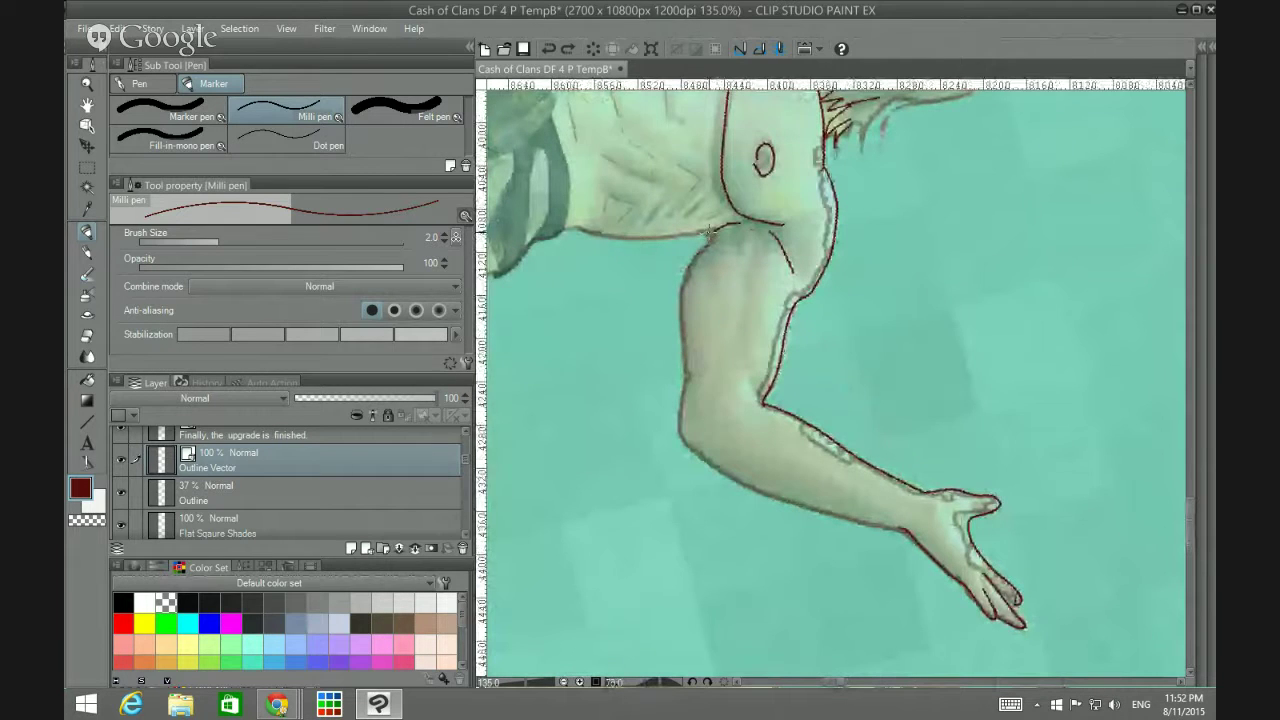
pyautogui.moveTo(688, 268)
pyautogui.mouseDown()
pyautogui.moveTo(681, 443)
pyautogui.moveTo(760, 496)
pyautogui.moveTo(908, 538)
pyautogui.moveTo(893, 543)
pyautogui.moveTo(878, 488)
pyautogui.mouseUp()
pyautogui.press('-')
pyautogui.press('-')
pyautogui.press('-')
pyautogui.press('-')
pyautogui.press('-')
pyautogui.press('-')
pyautogui.press('-')
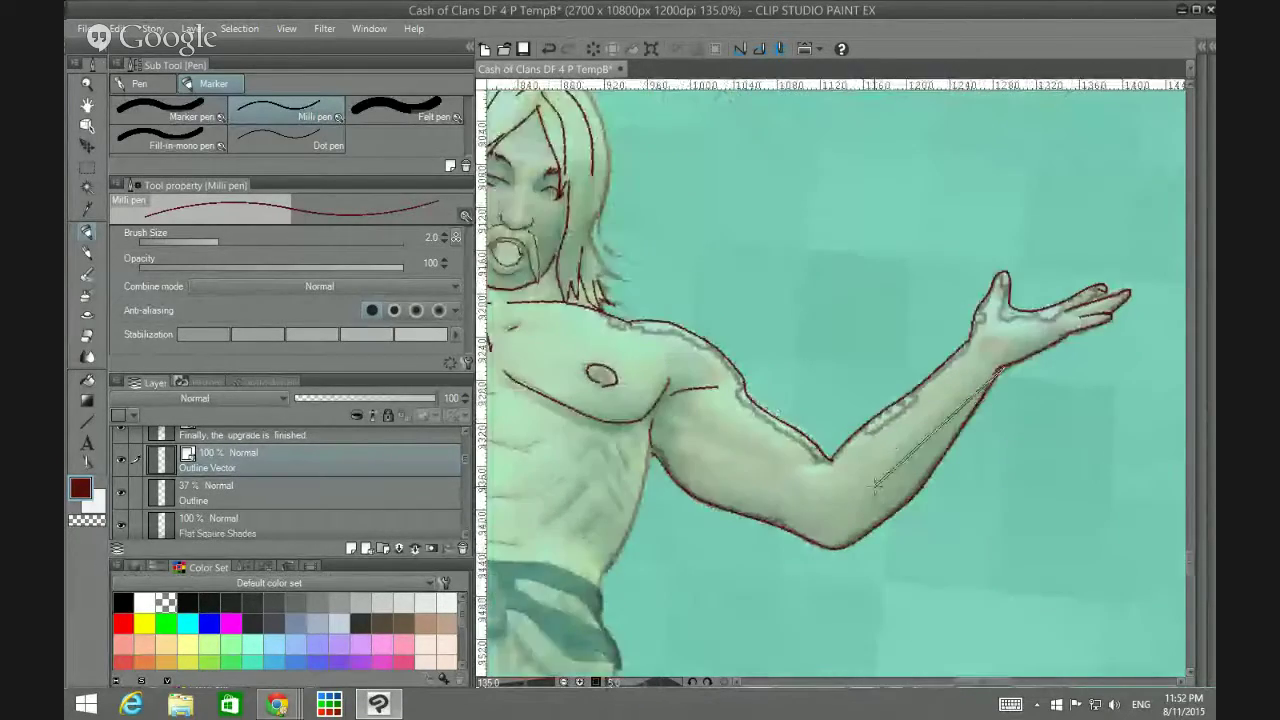
pyautogui.scroll(-5, 848, 458)
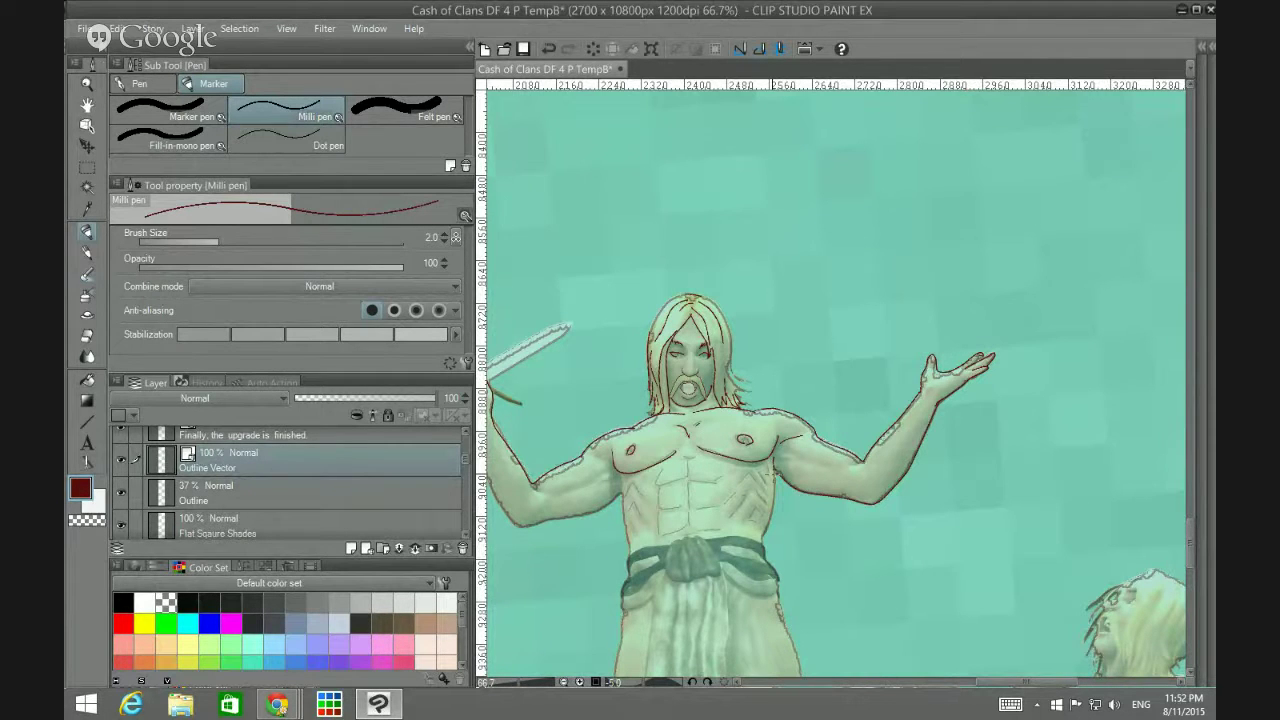
# Step: Ink the swordsman's torso side down from the armpit, adding a short armpit stroke
pyautogui.press('^')
pyautogui.press('^')
pyautogui.press('^')
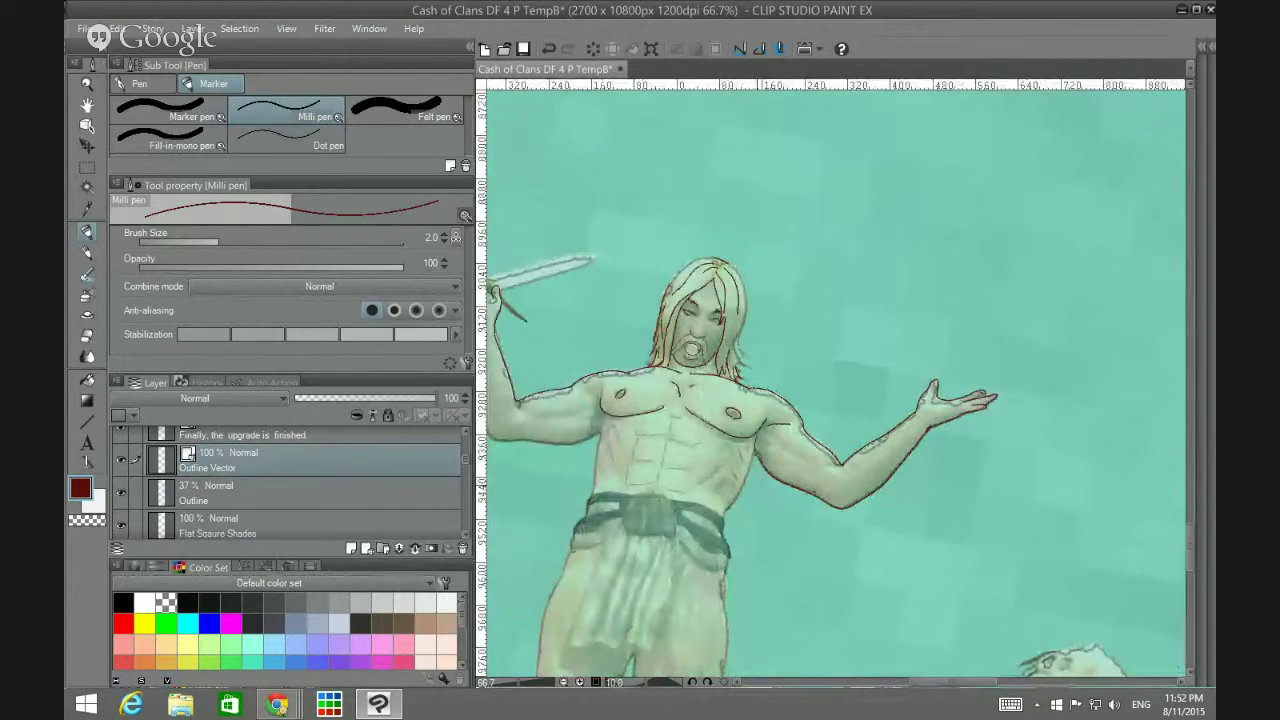
pyautogui.scroll(5, 771, 480)
pyautogui.scroll(2, 775, 470)
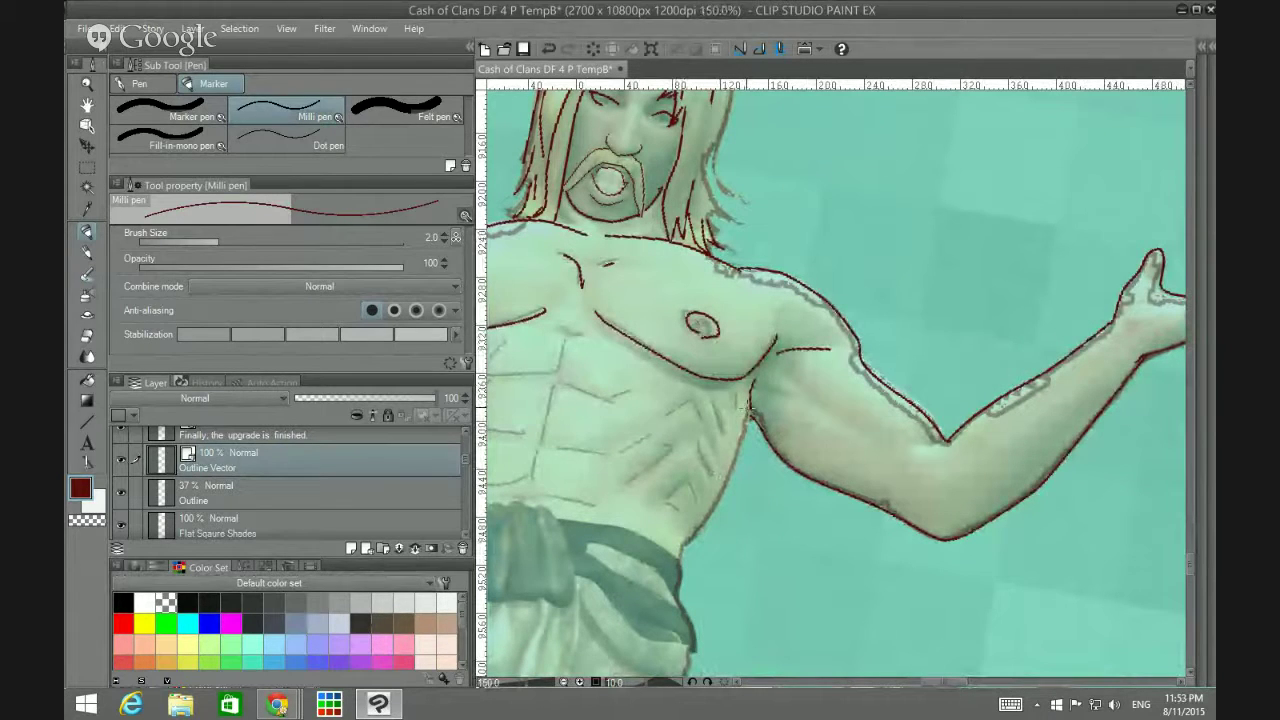
pyautogui.moveTo(748, 407)
pyautogui.mouseDown()
pyautogui.moveTo(678, 560)
pyautogui.moveTo(675, 598)
pyautogui.mouseUp()
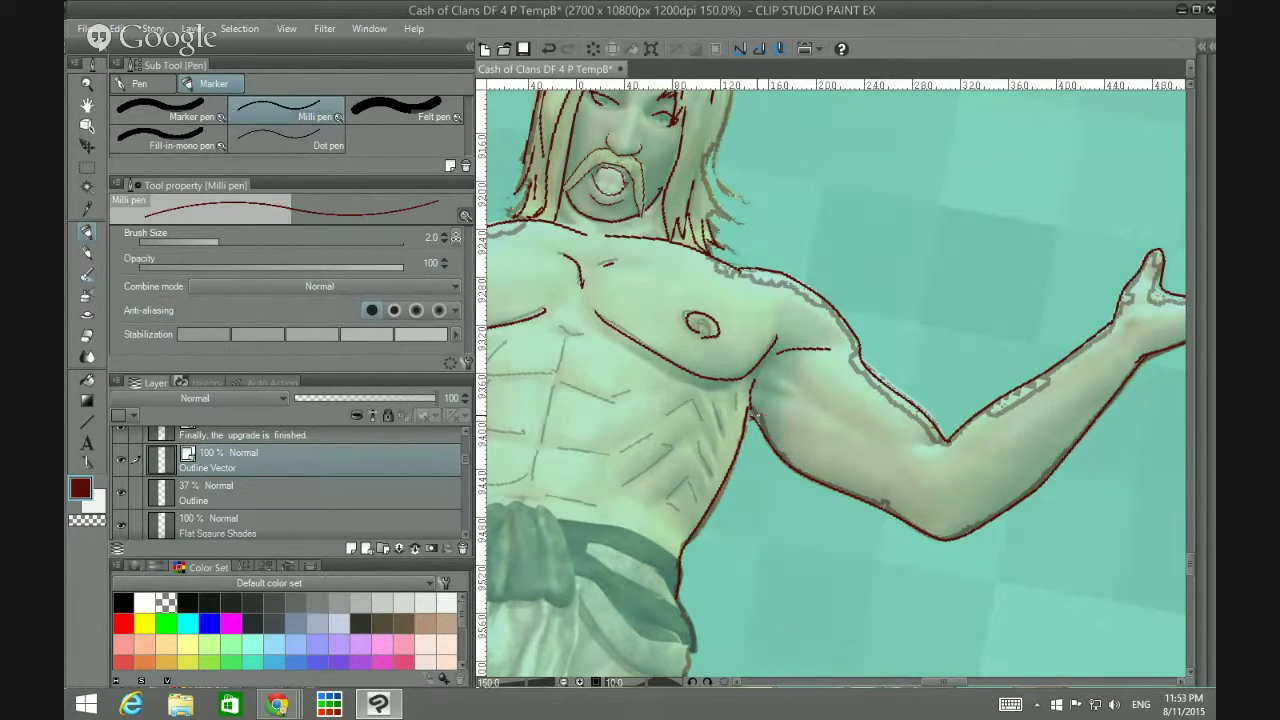
pyautogui.moveTo(748, 412); pyautogui.dragTo(752, 422)
pyautogui.scroll(-2, 754, 397)
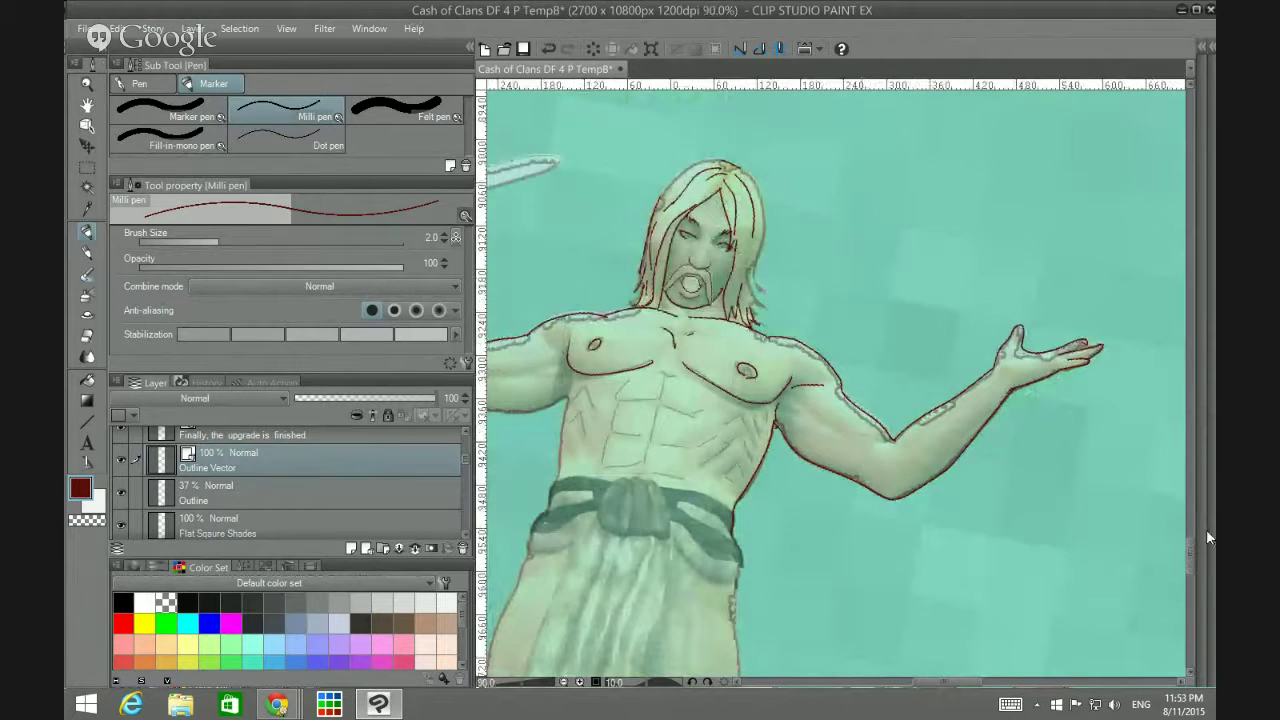
pyautogui.moveTo(1190, 545); pyautogui.dragTo(1190, 559)
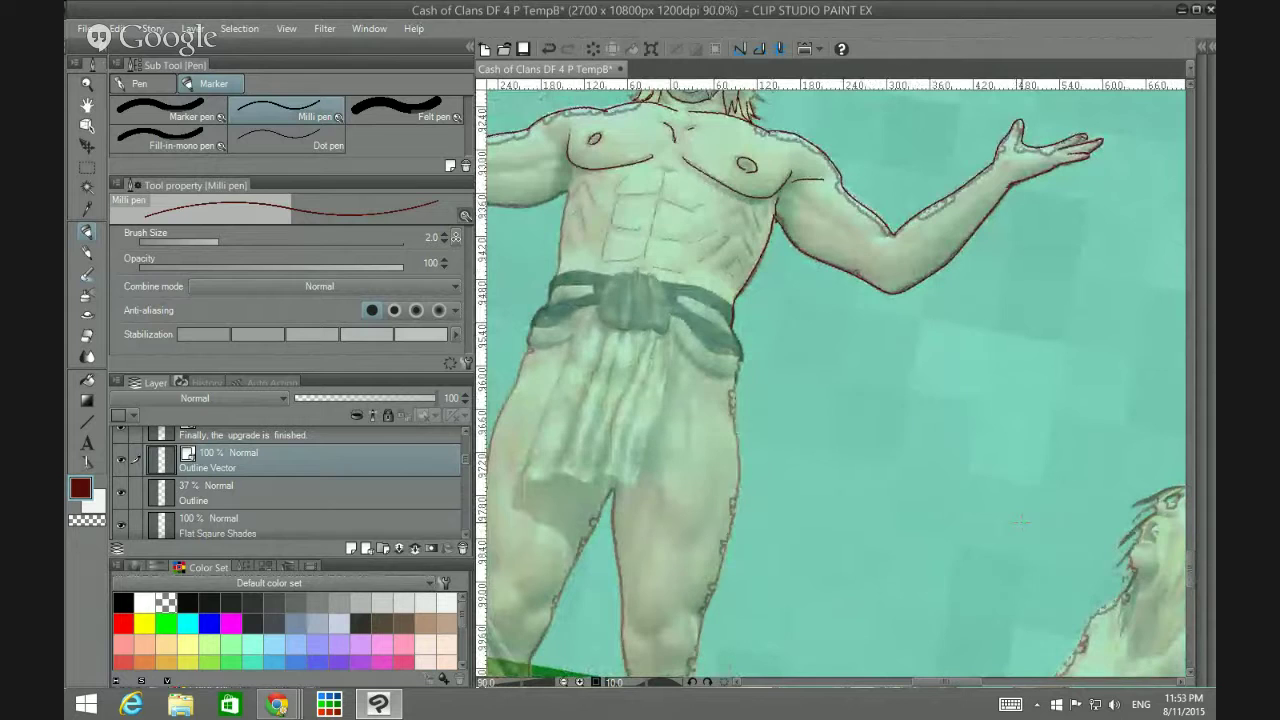
# Step: Outline the hip down along the skirt edge in two strokes
pyautogui.scroll(4, 800, 423)
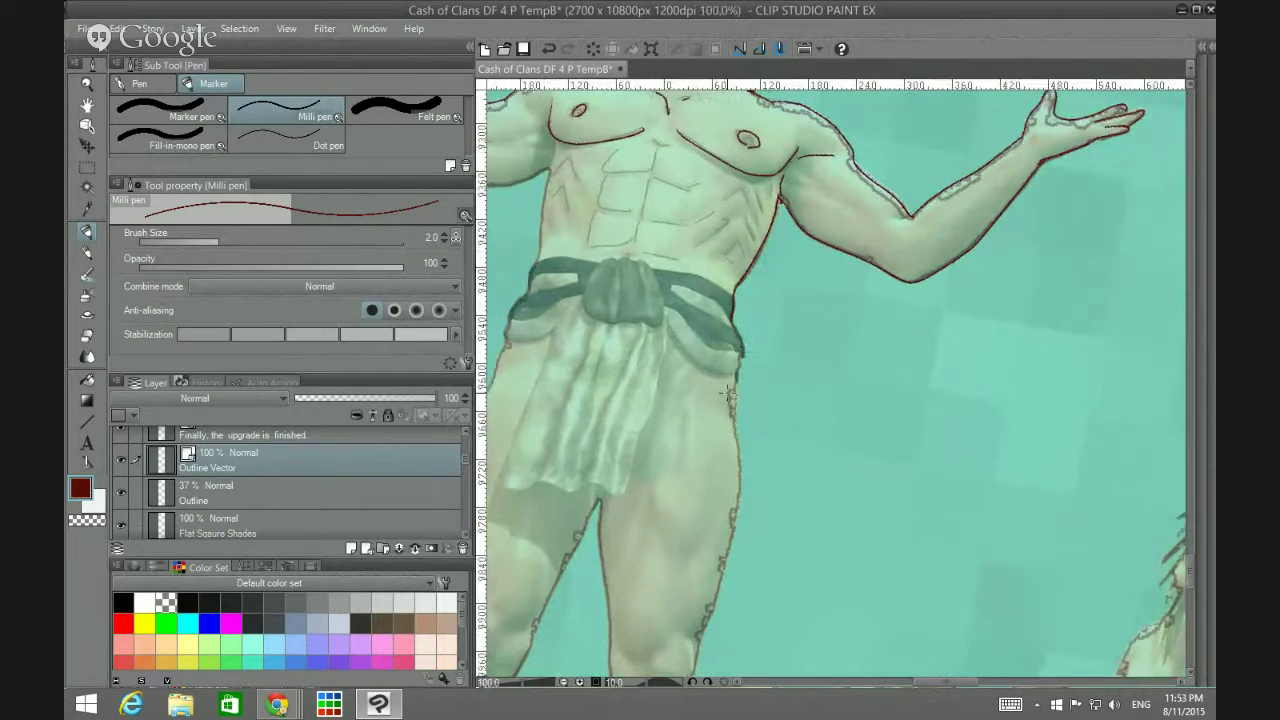
pyautogui.scroll(1, 741, 390)
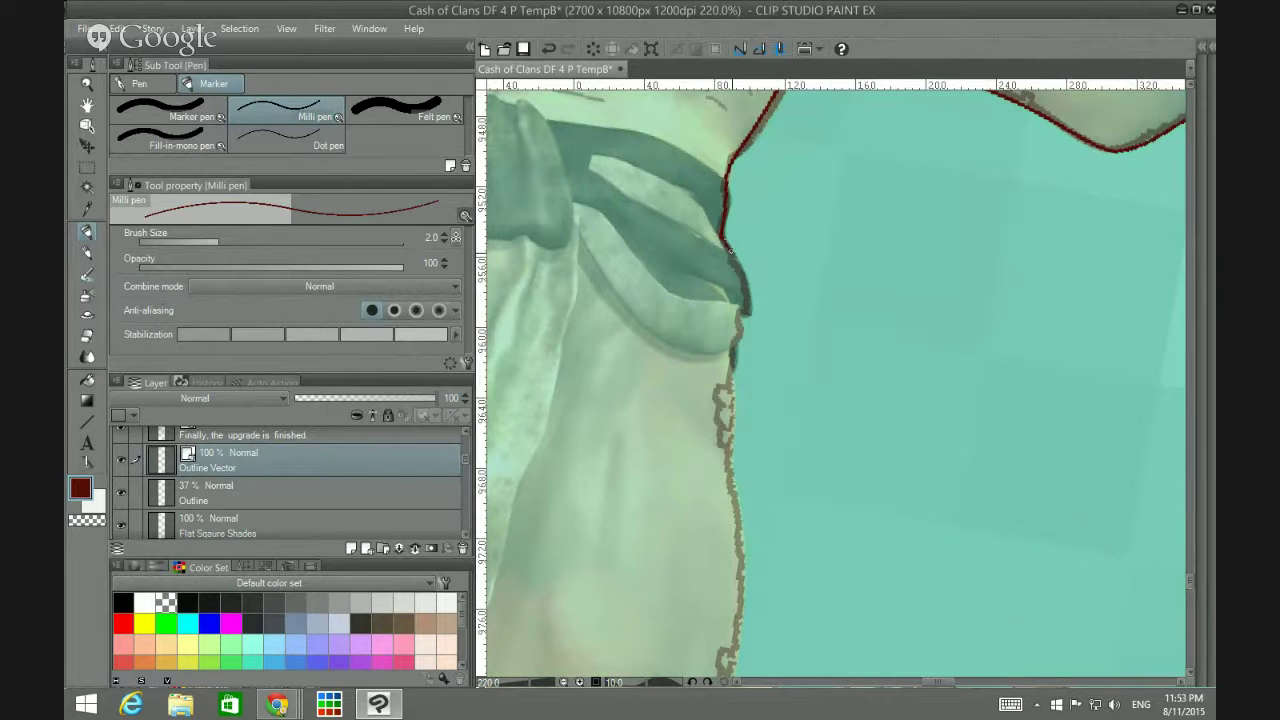
pyautogui.moveTo(739, 267); pyautogui.dragTo(748, 293)
pyautogui.moveTo(739, 343); pyautogui.dragTo(731, 447)
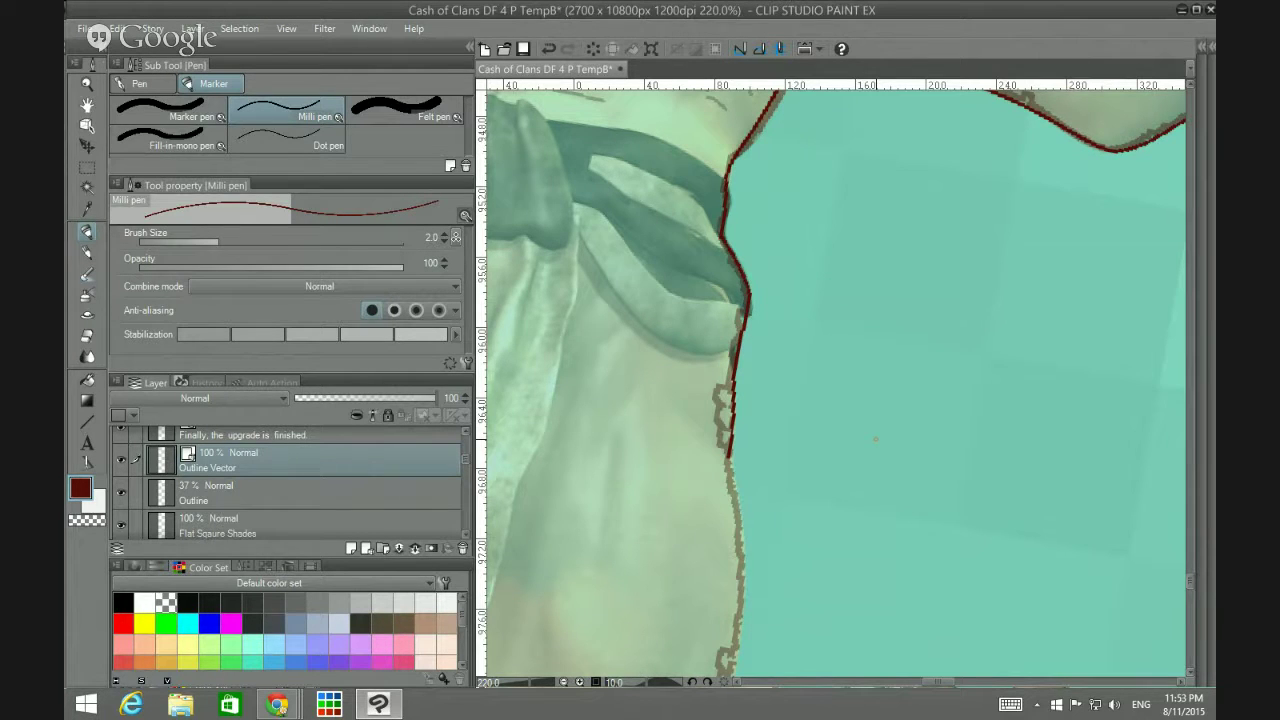
pyautogui.scroll(-2, 875, 438)
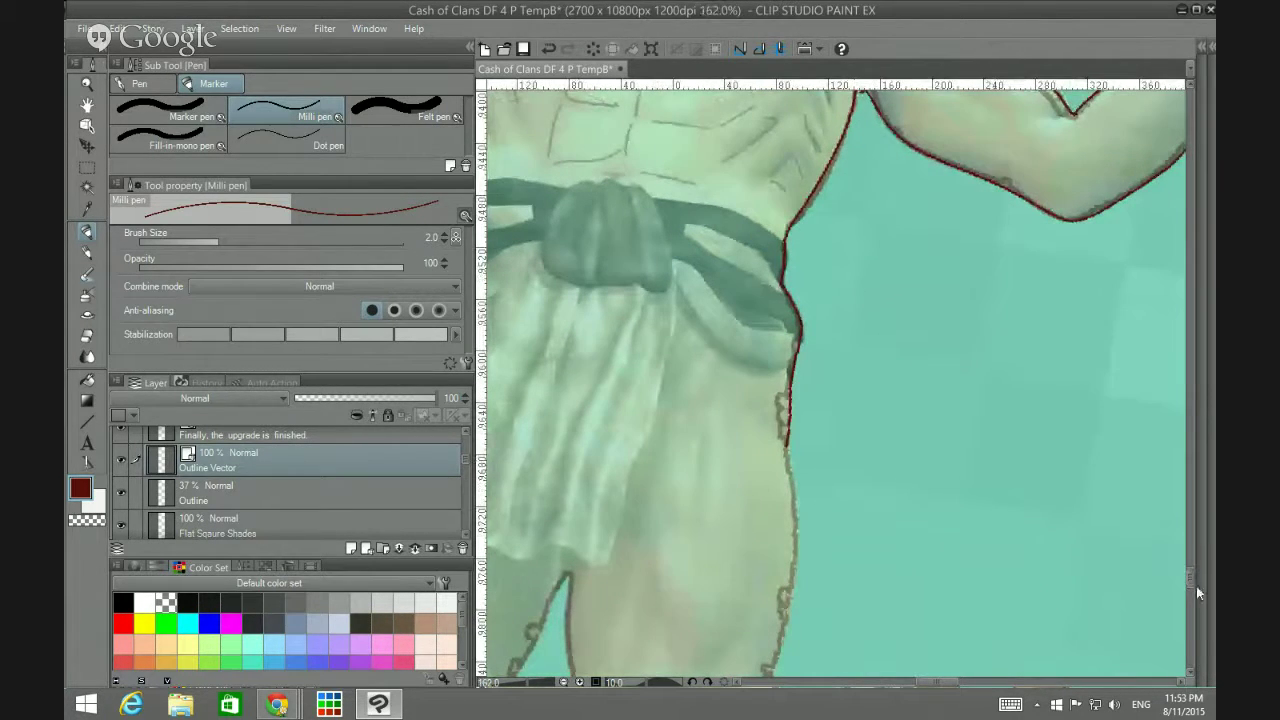
pyautogui.moveTo(1185, 582); pyautogui.dragTo(1188, 587)
pyautogui.scroll(-1, 955, 420)
pyautogui.scroll(5, 946, 402)
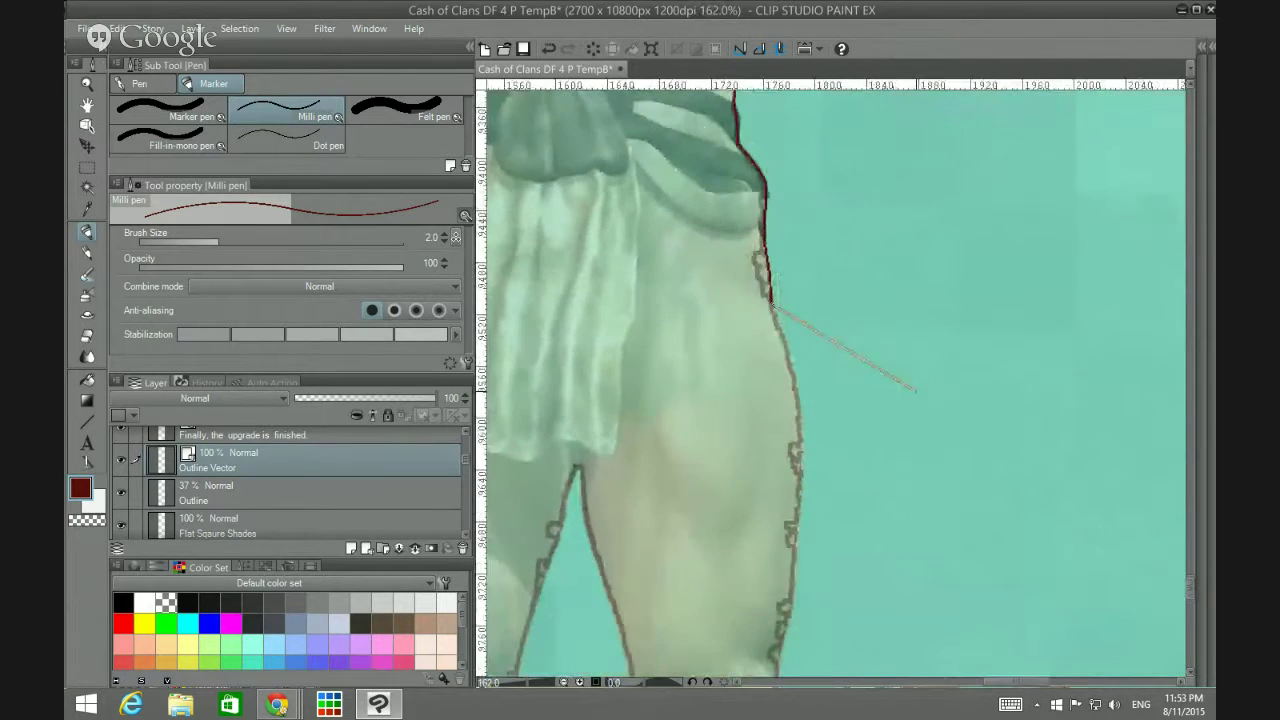
pyautogui.scroll(-2, 920, 444)
pyautogui.scroll(-1, 921, 445)
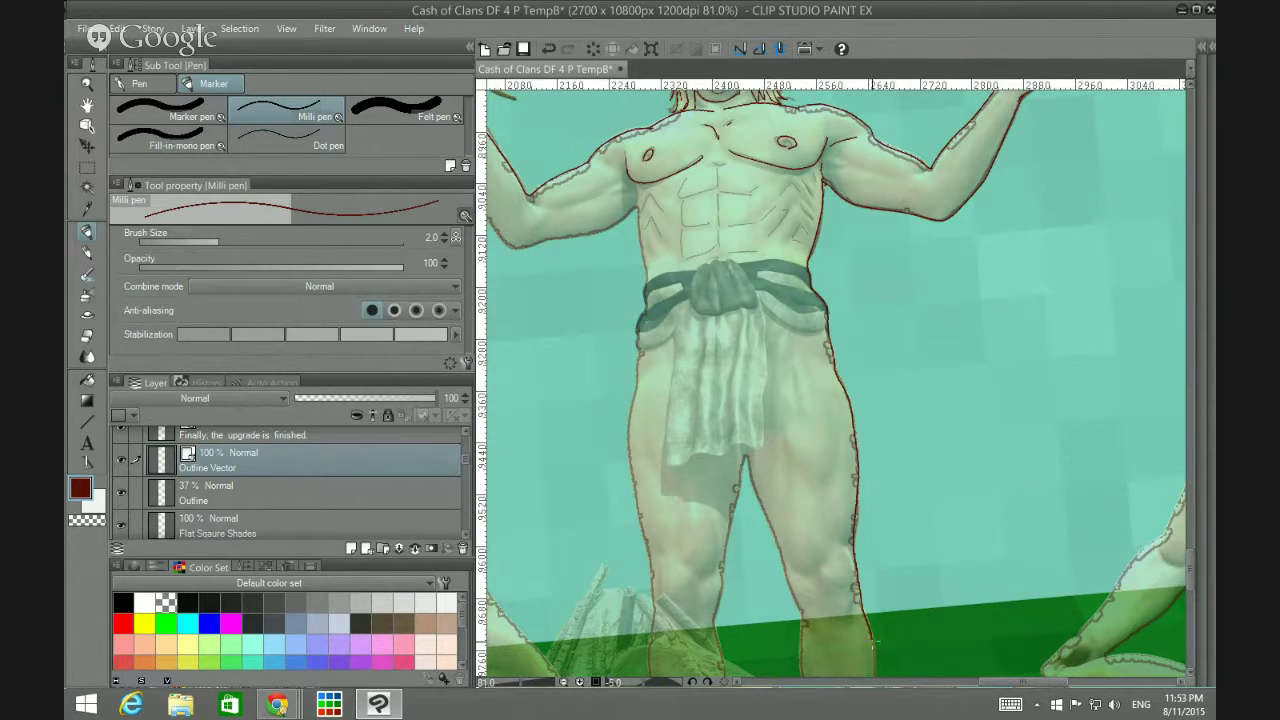
pyautogui.scroll(-2, 872, 636)
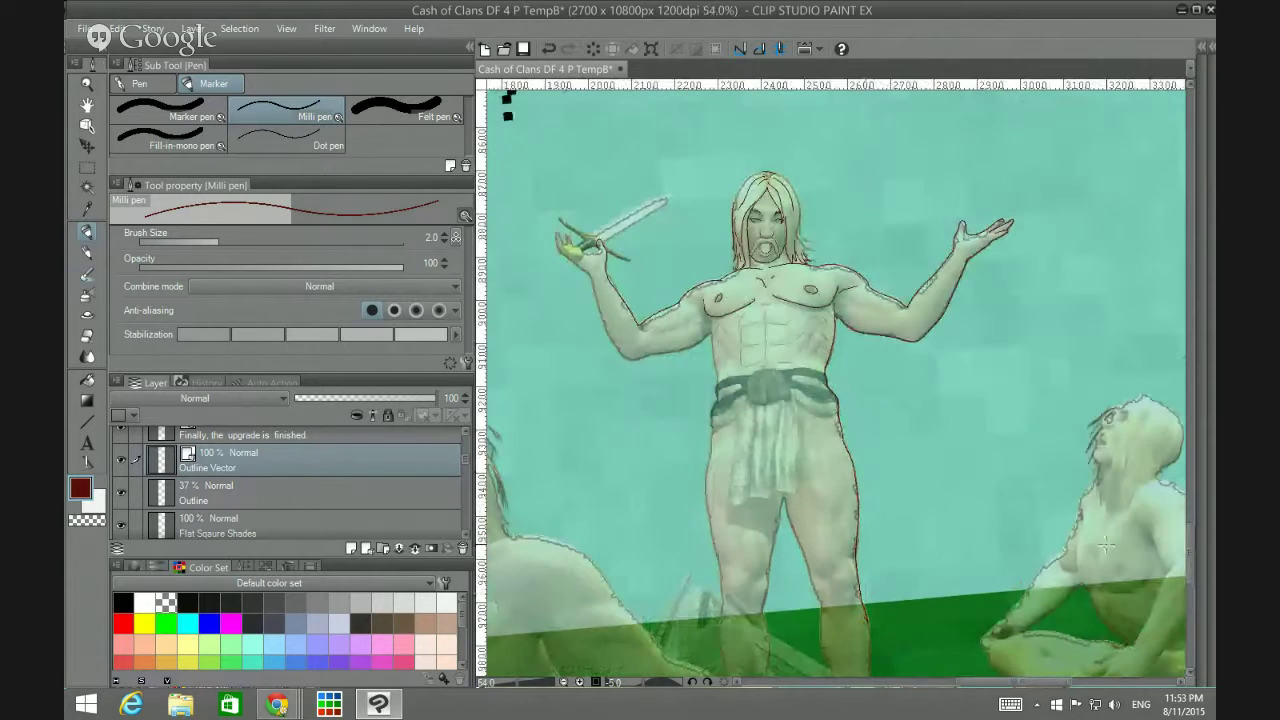
pyautogui.scroll(5, 890, 490)
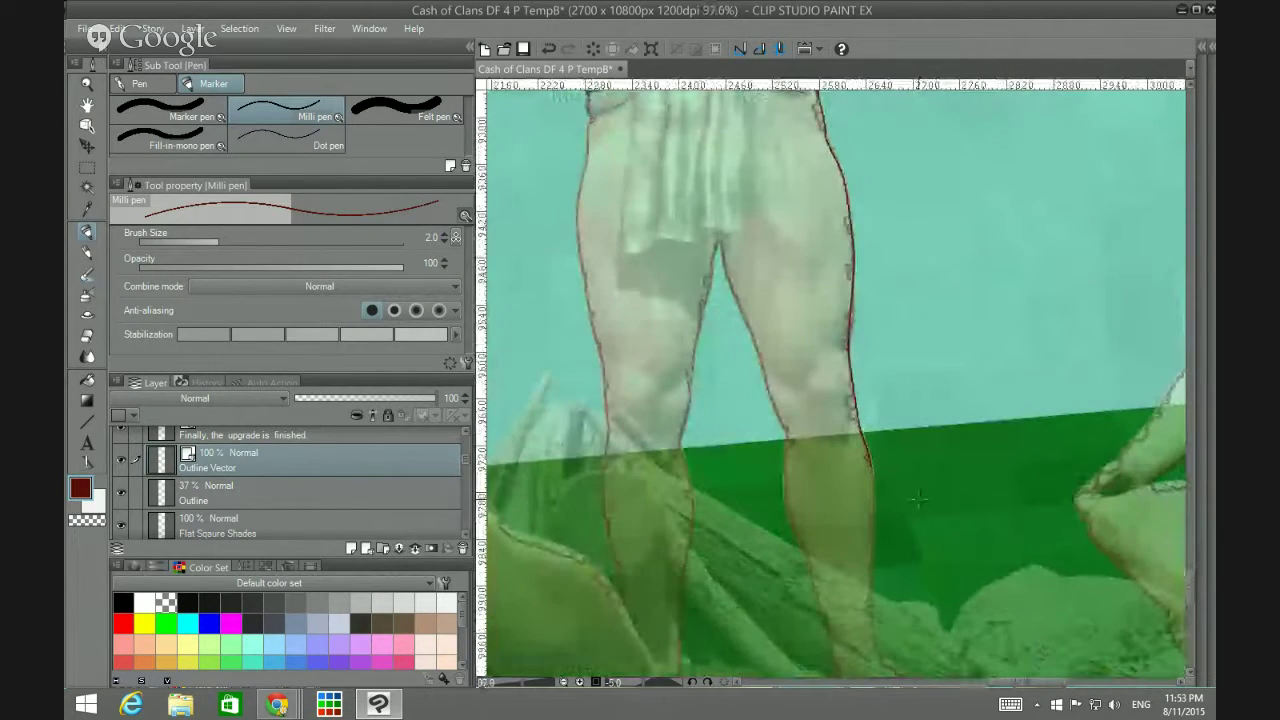
pyautogui.moveTo(1193, 557); pyautogui.dragTo(1185, 581)
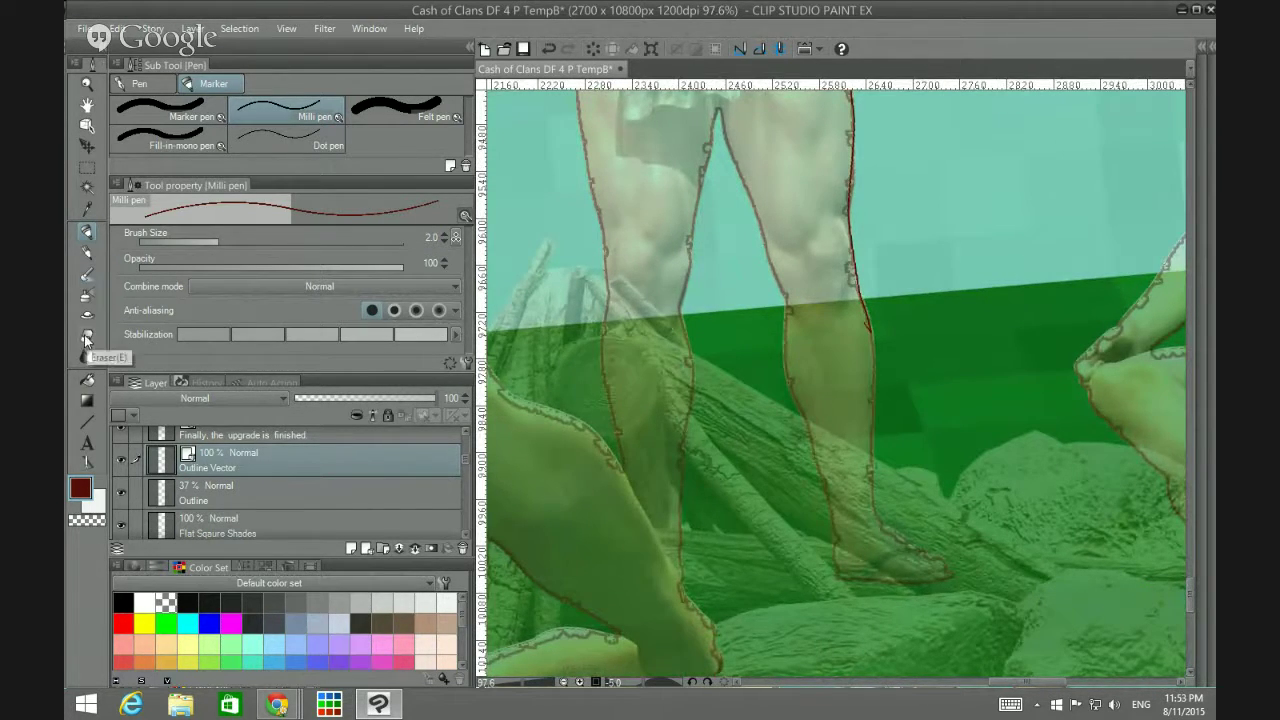
# Step: Choose the Correct line Control point tool with Delete control point as its process
pyautogui.click(87, 462)
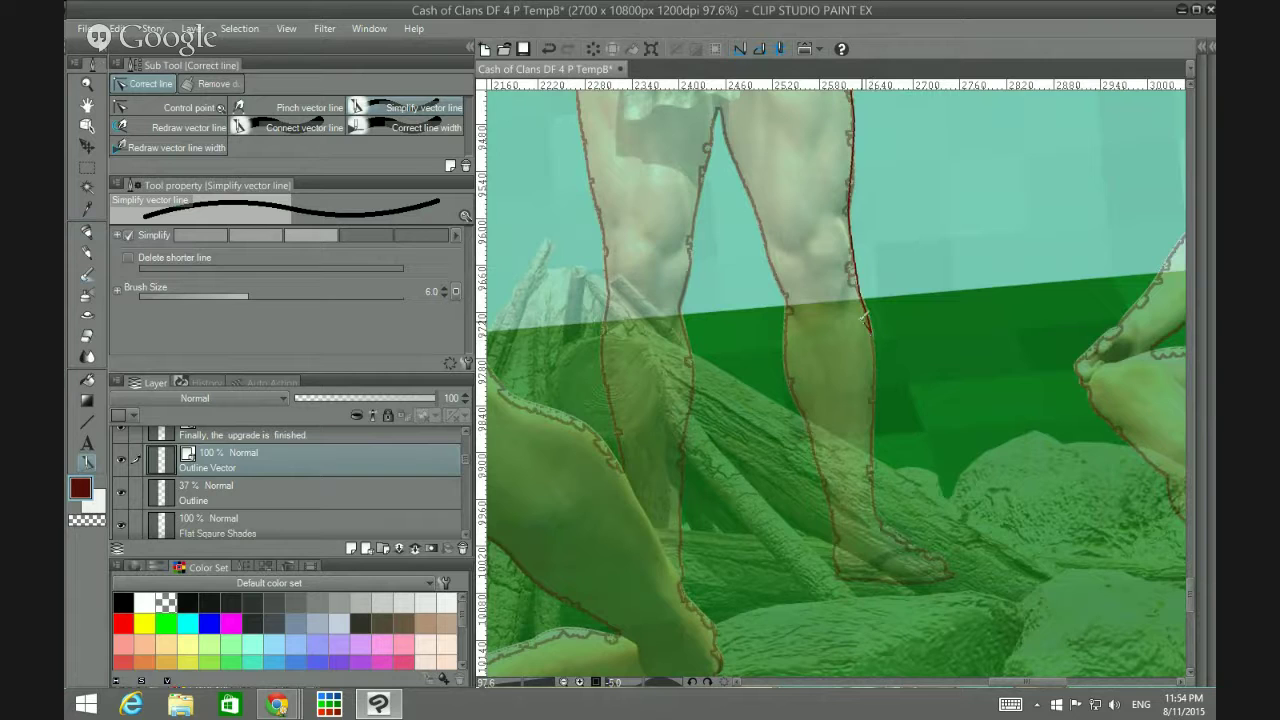
pyautogui.click(196, 107)
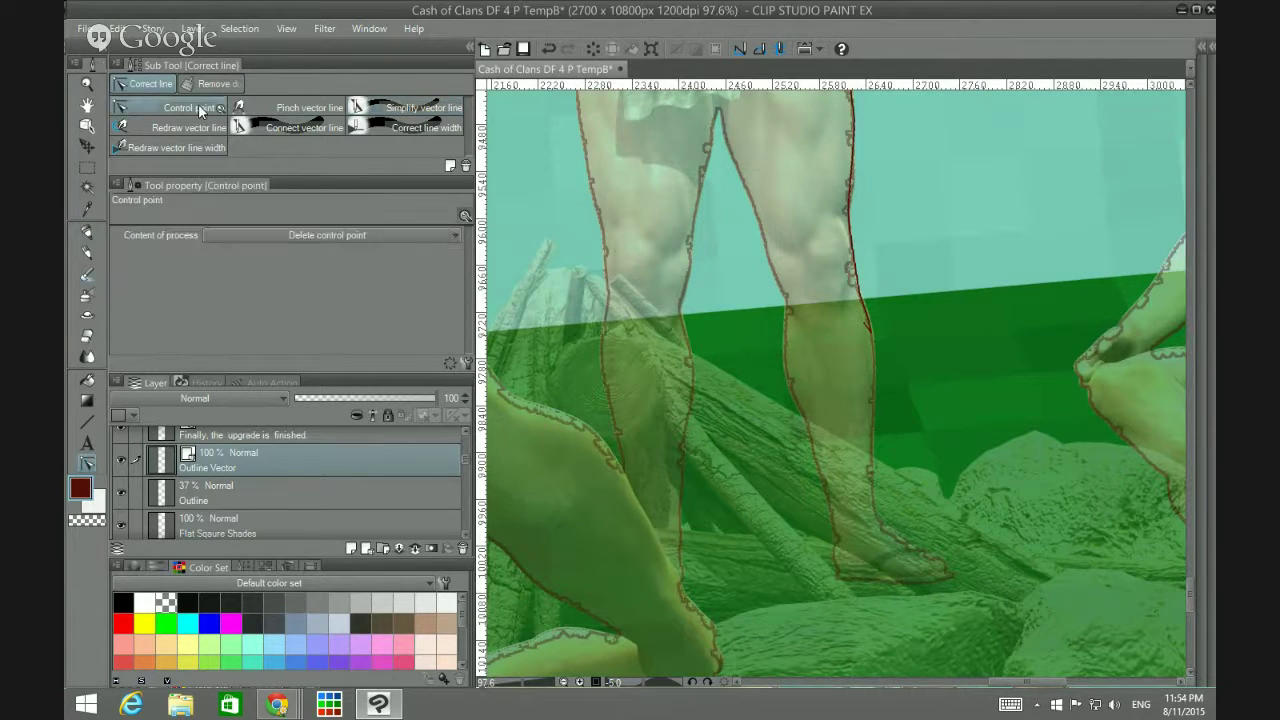
pyautogui.click(415, 236)
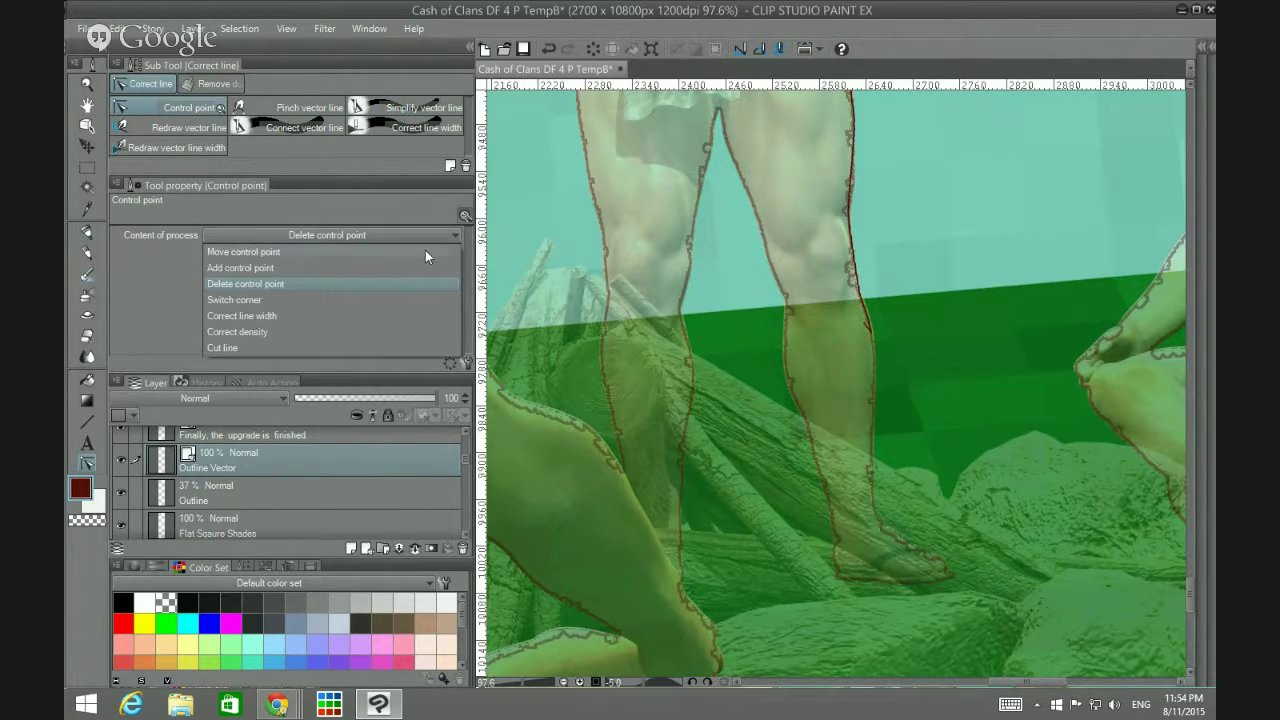
pyautogui.click(863, 323)
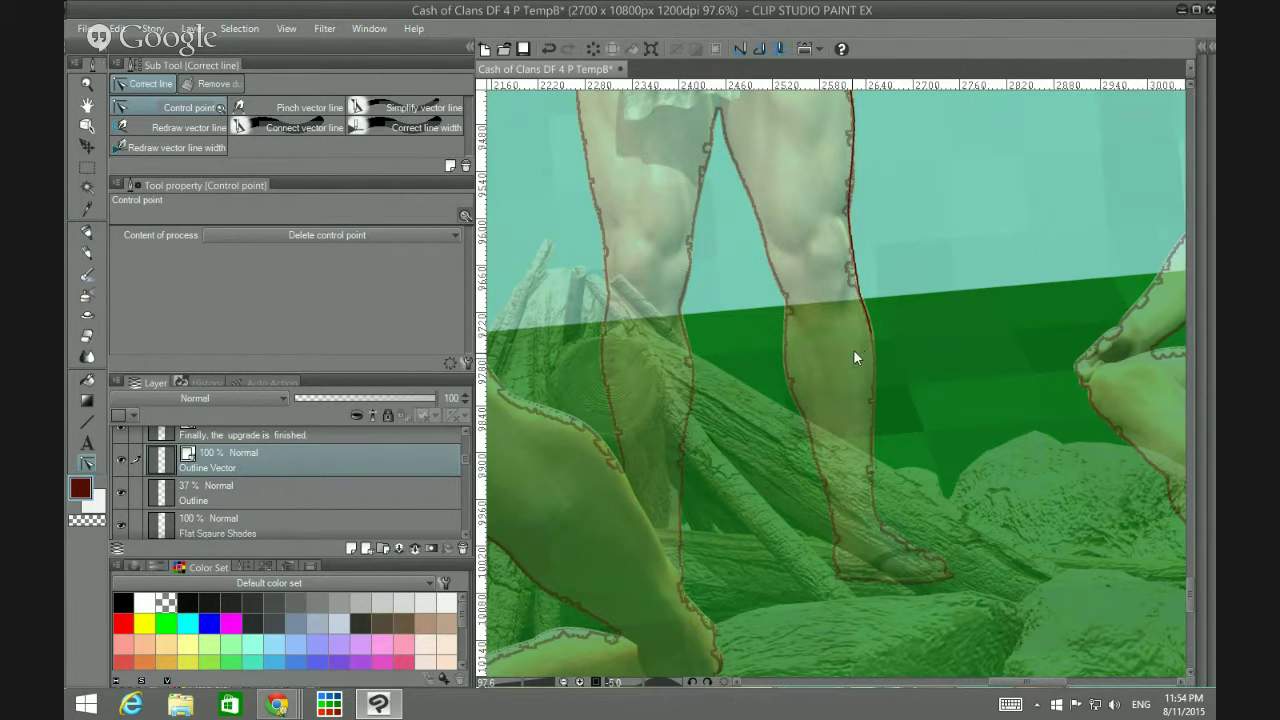
# Step: Simplify the leg's vector outline from the shin up to the upper thigh
pyautogui.click(406, 108)
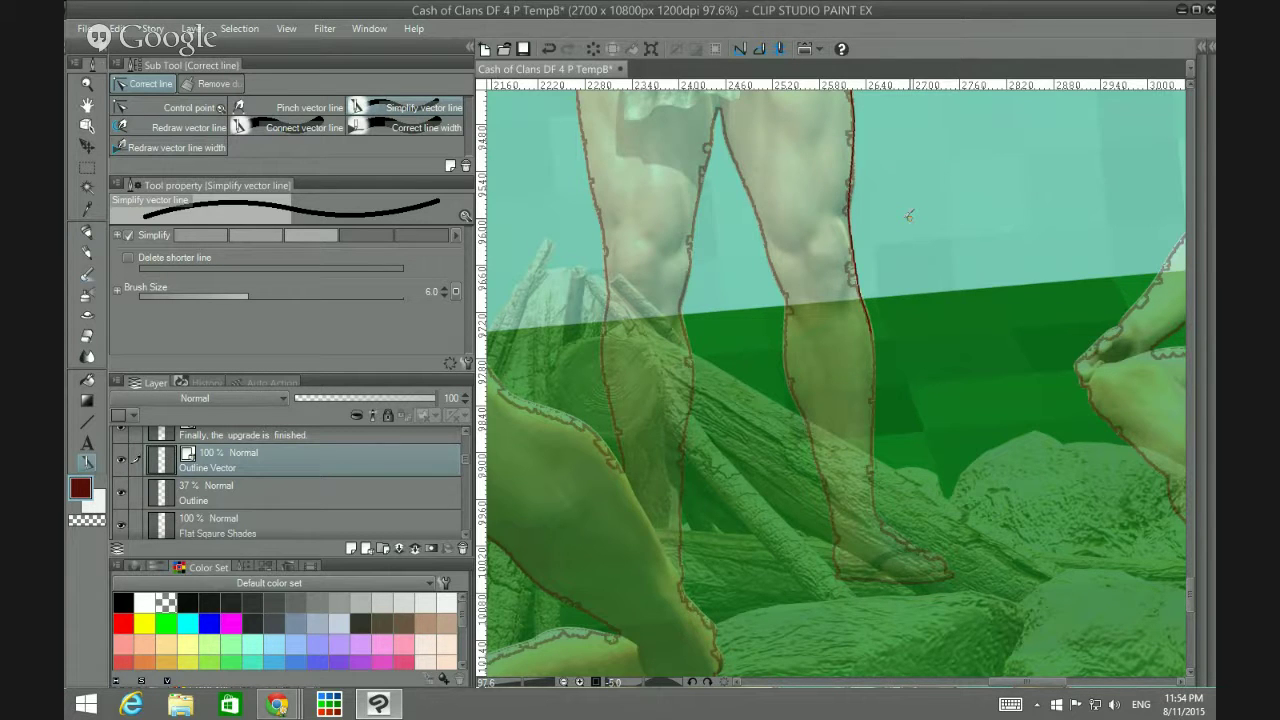
pyautogui.scroll(1, 909, 216)
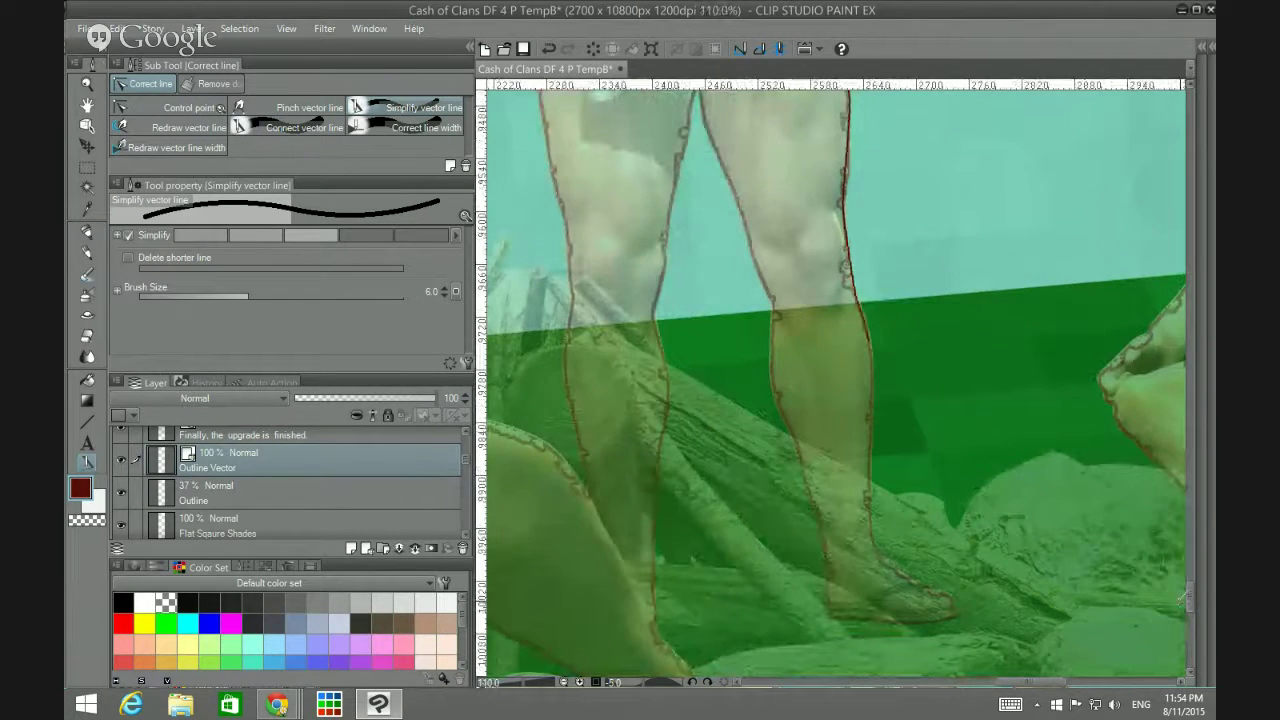
pyautogui.scroll(3, 1188, 598)
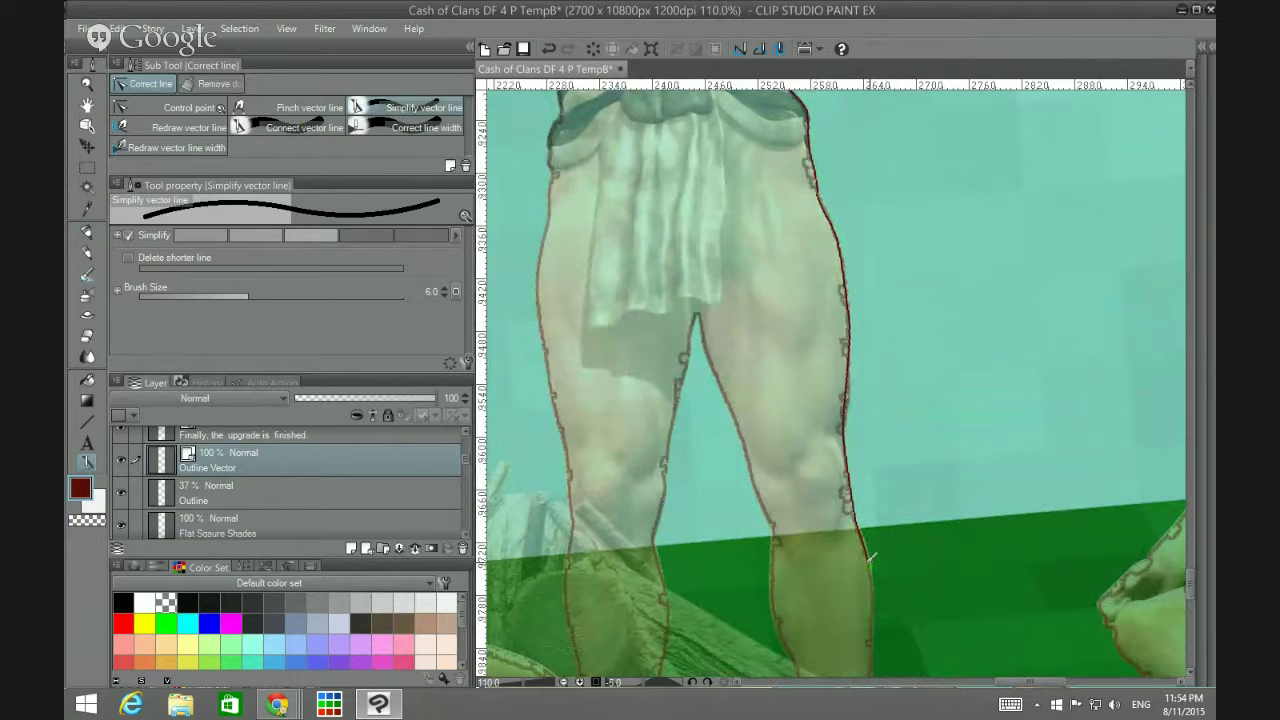
pyautogui.moveTo(869, 560); pyautogui.dragTo(855, 508)
pyautogui.moveTo(855, 460); pyautogui.dragTo(853, 347)
pyautogui.moveTo(849, 392); pyautogui.dragTo(854, 322)
pyautogui.moveTo(844, 258)
pyautogui.mouseDown()
pyautogui.moveTo(820, 190)
pyautogui.moveTo(843, 268)
pyautogui.mouseUp()
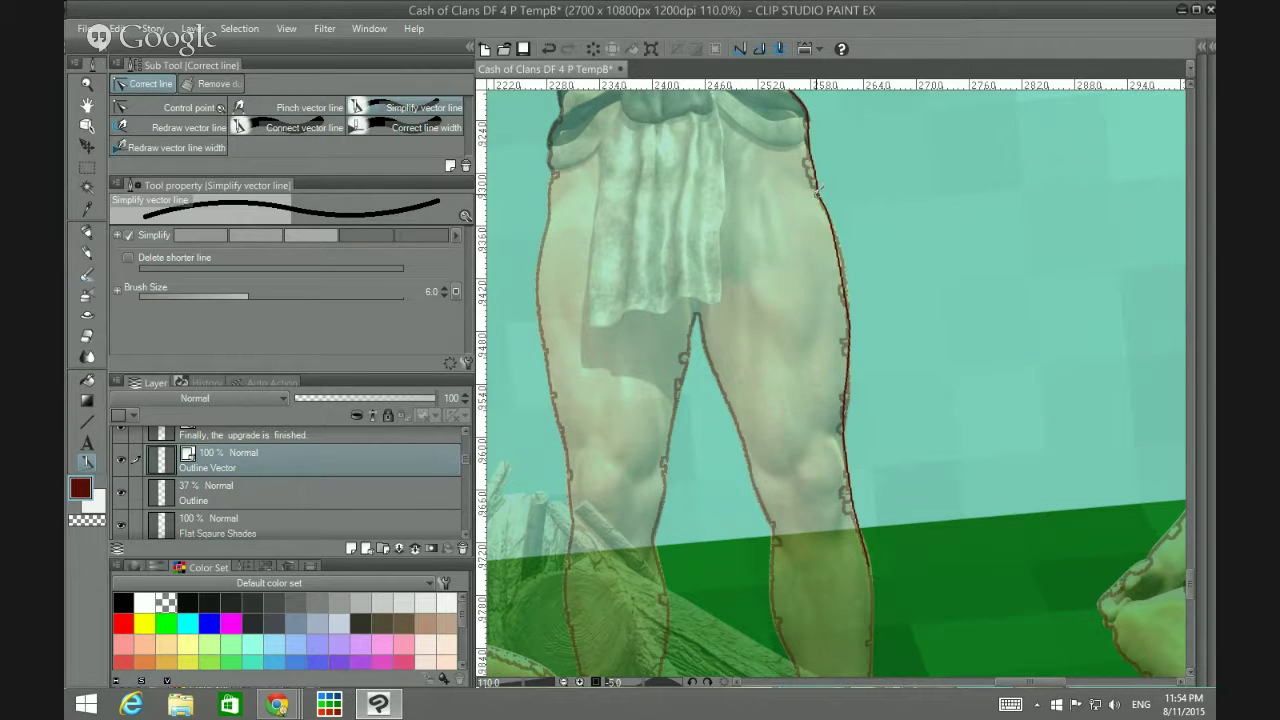
pyautogui.moveTo(813, 160); pyautogui.dragTo(807, 158)
# Step: Toggle between the Milli pen and pencil, then return to the Correct line Control point tool
pyautogui.click(90, 234)
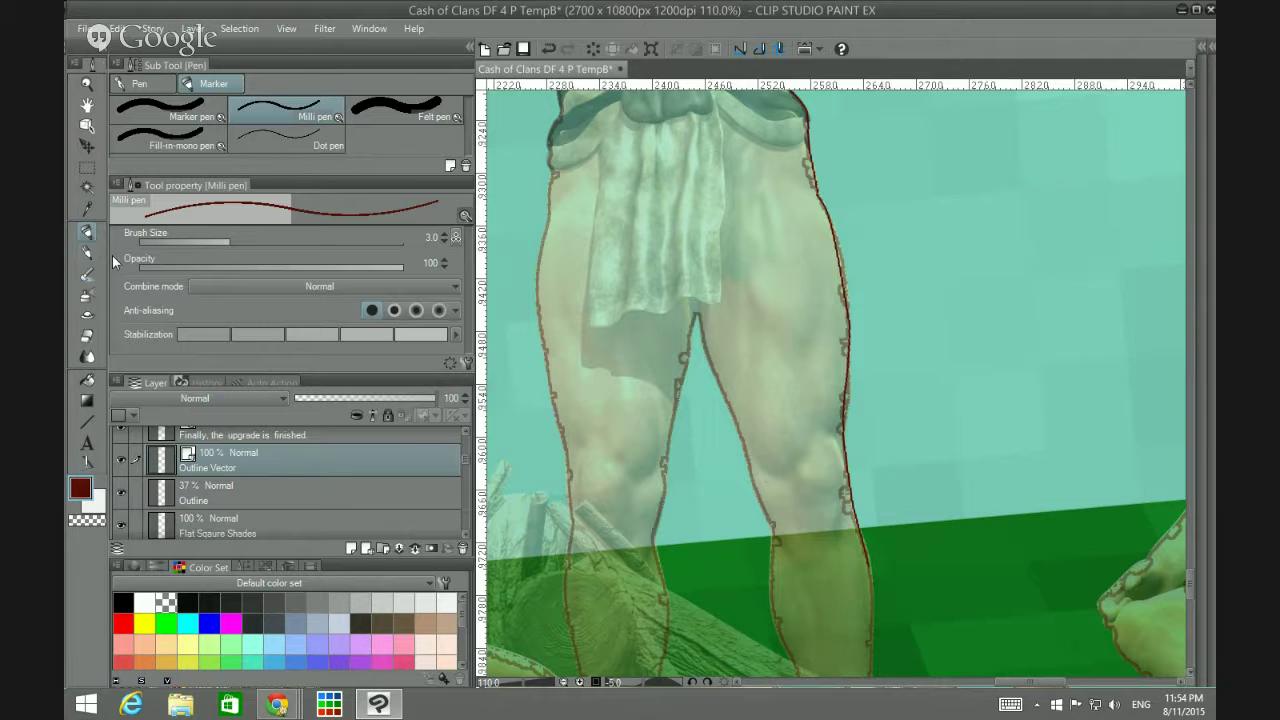
pyautogui.click(87, 463)
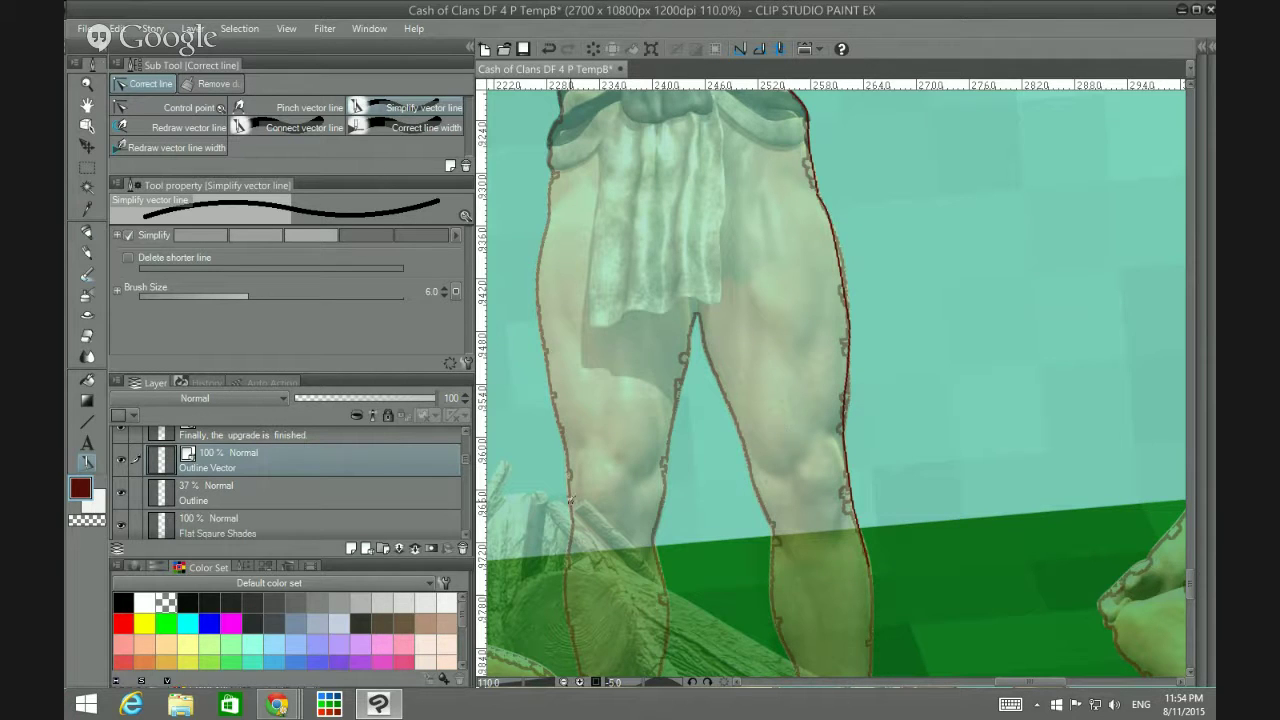
pyautogui.click(87, 231)
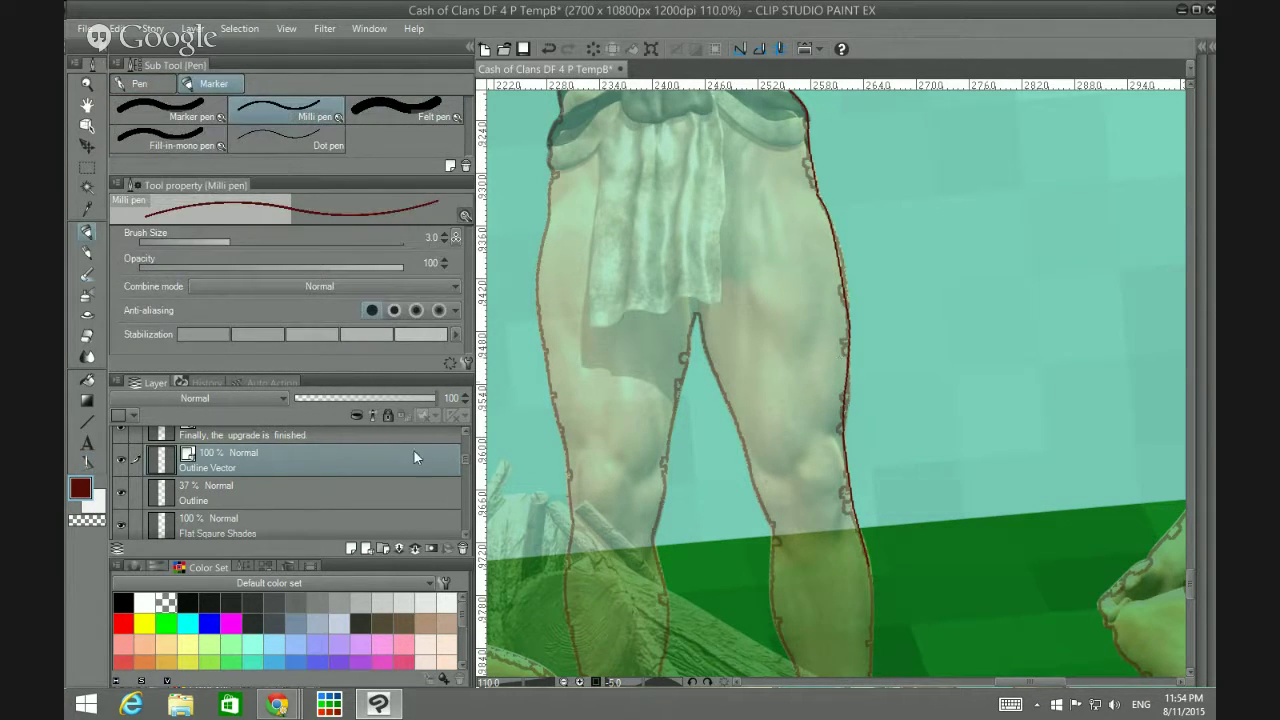
pyautogui.click(87, 253)
pyautogui.click(87, 233)
pyautogui.click(88, 251)
pyautogui.click(87, 231)
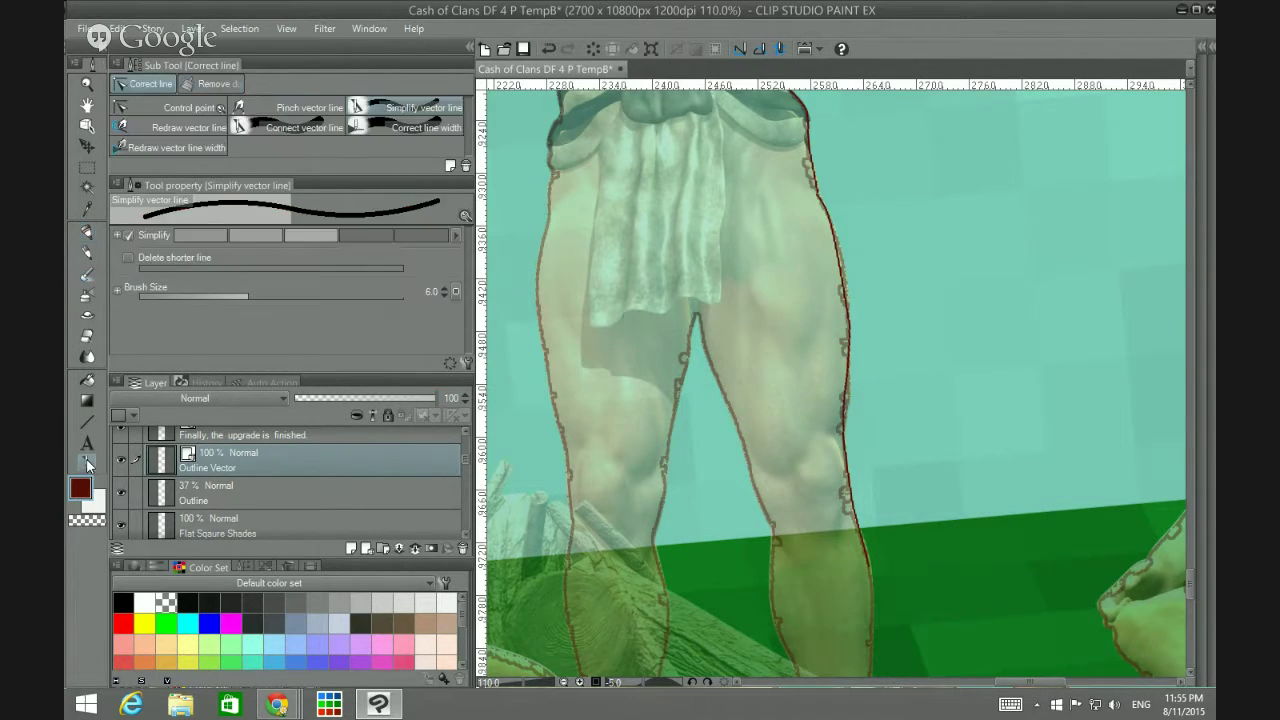
pyautogui.click(88, 252)
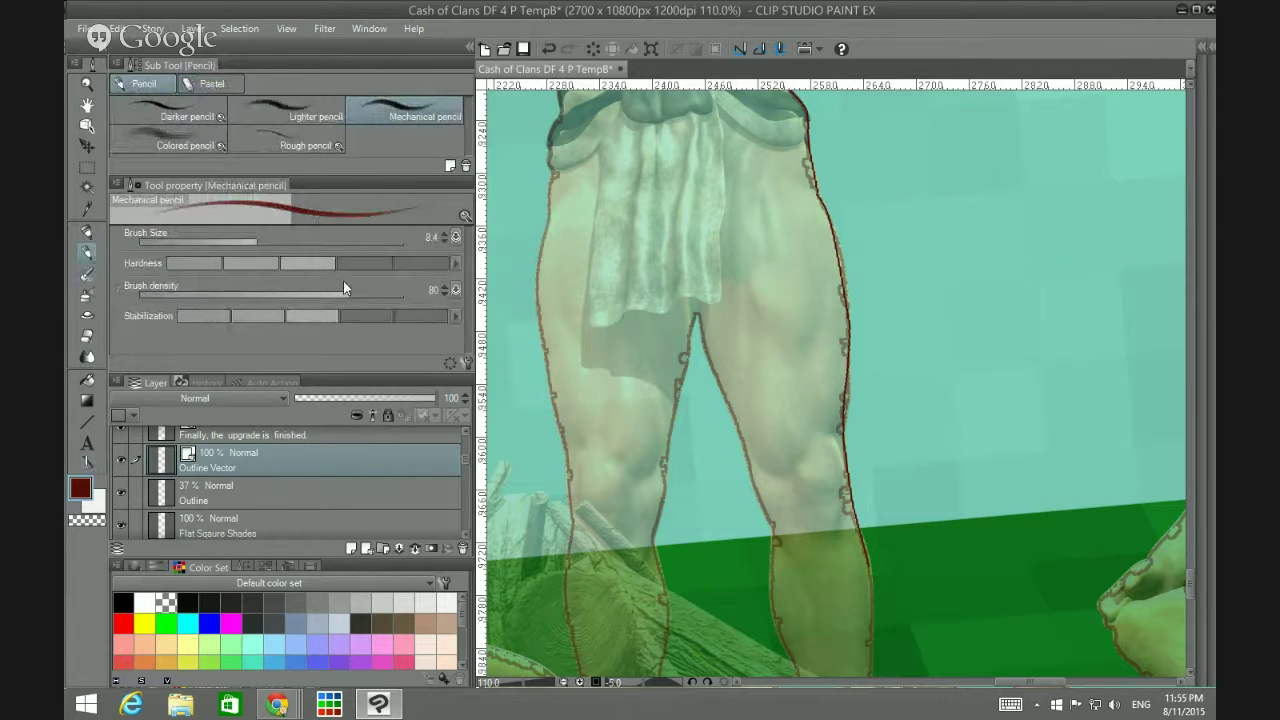
pyautogui.click(87, 231)
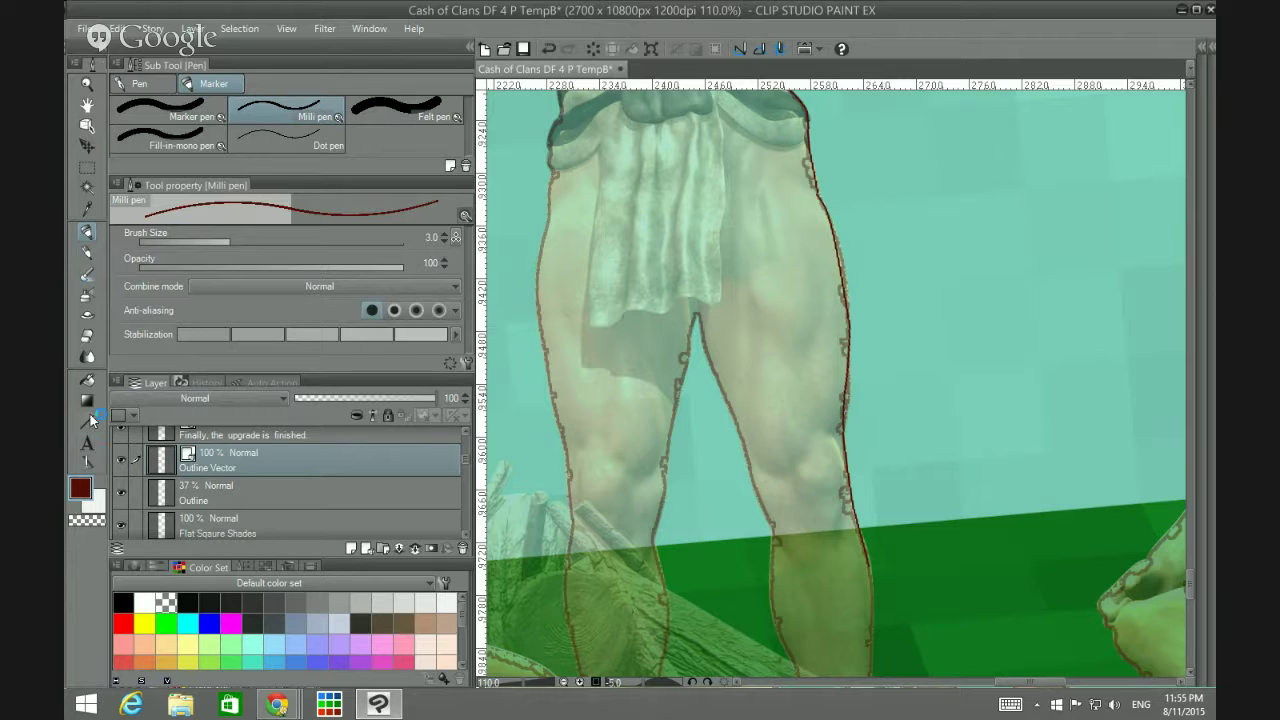
pyautogui.click(88, 275)
pyautogui.click(94, 457)
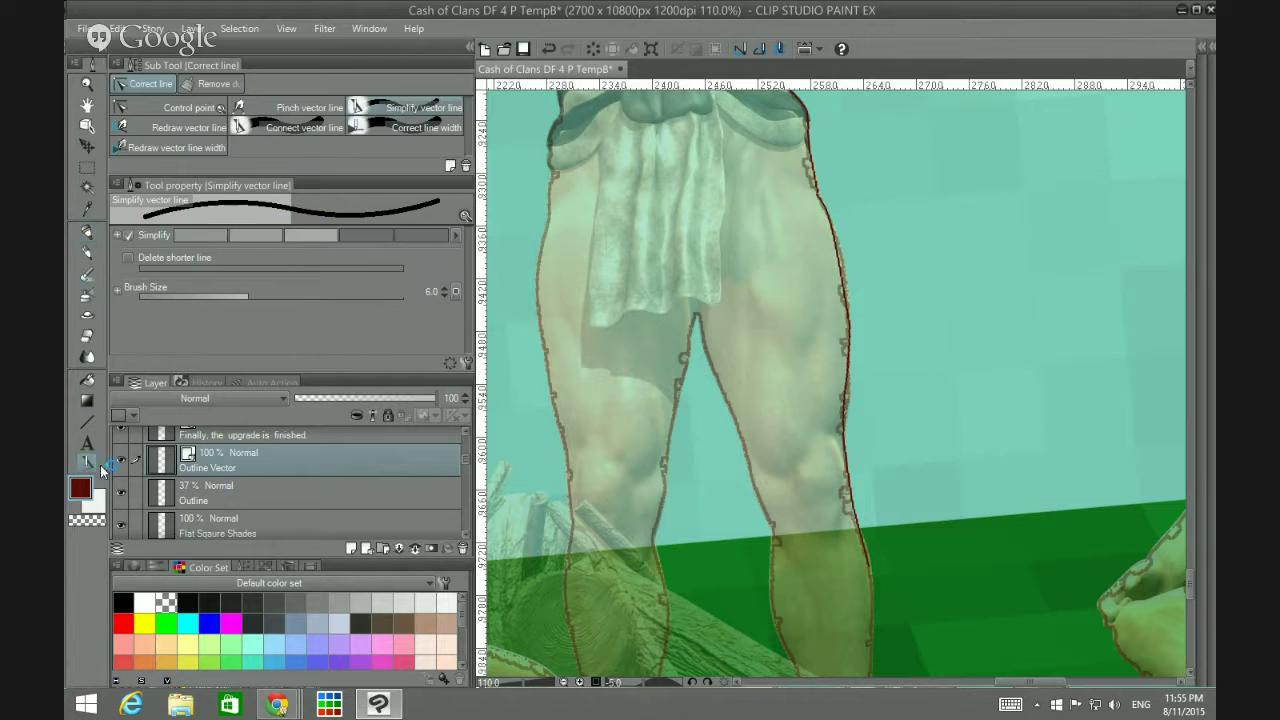
pyautogui.click(182, 109)
# Step: Move a control point on the right leg's outer contour, then revert to deleting points and Simplify
pyautogui.click(410, 242)
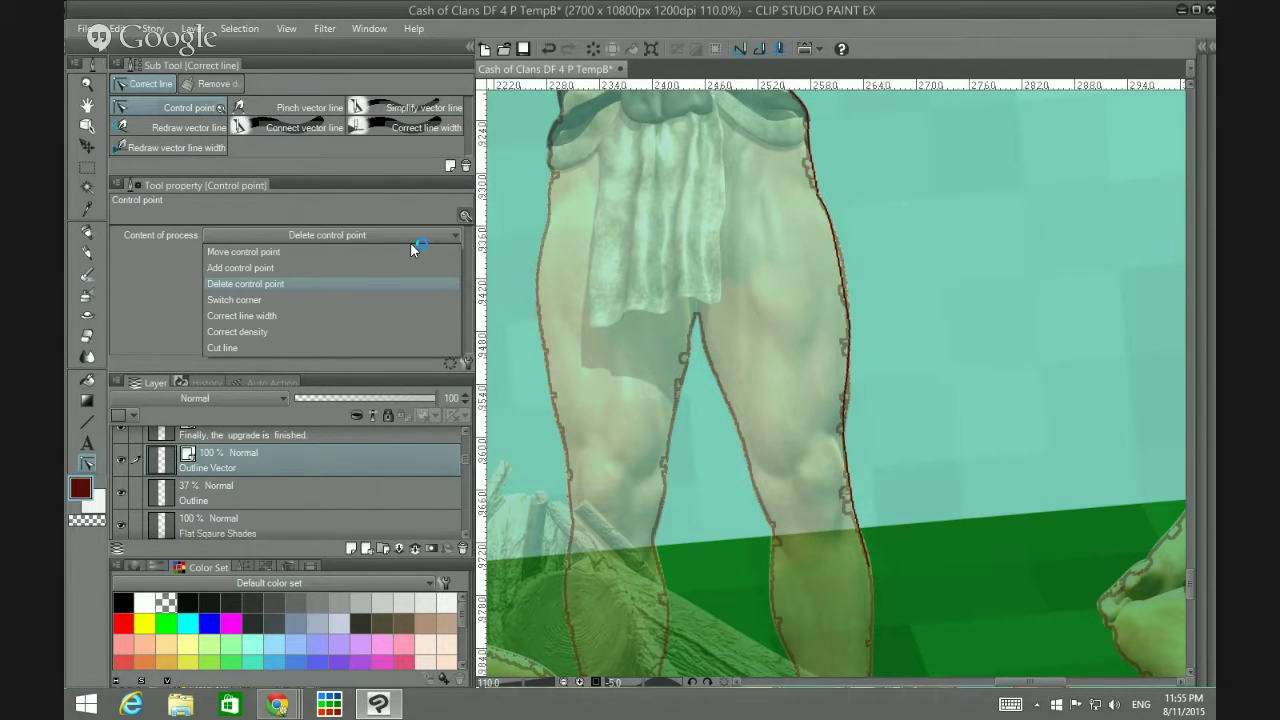
pyautogui.click(354, 253)
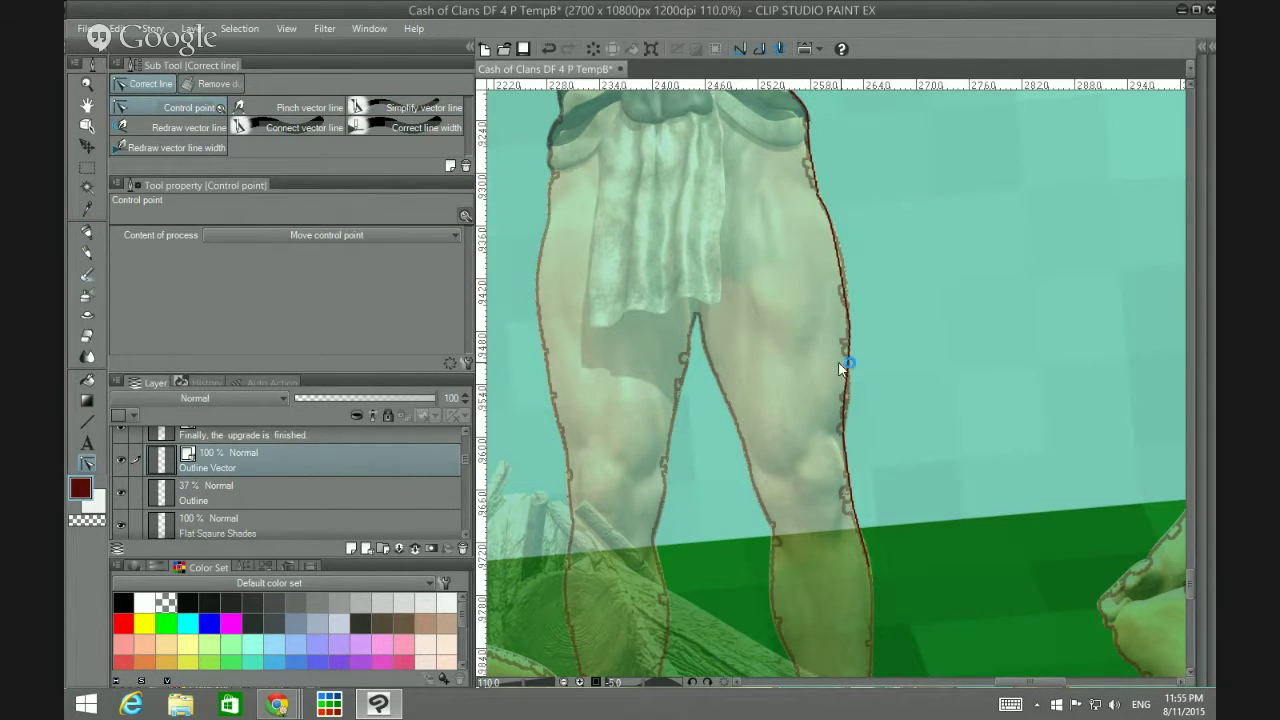
pyautogui.moveTo(846, 364); pyautogui.dragTo(845, 426)
pyautogui.click(315, 235)
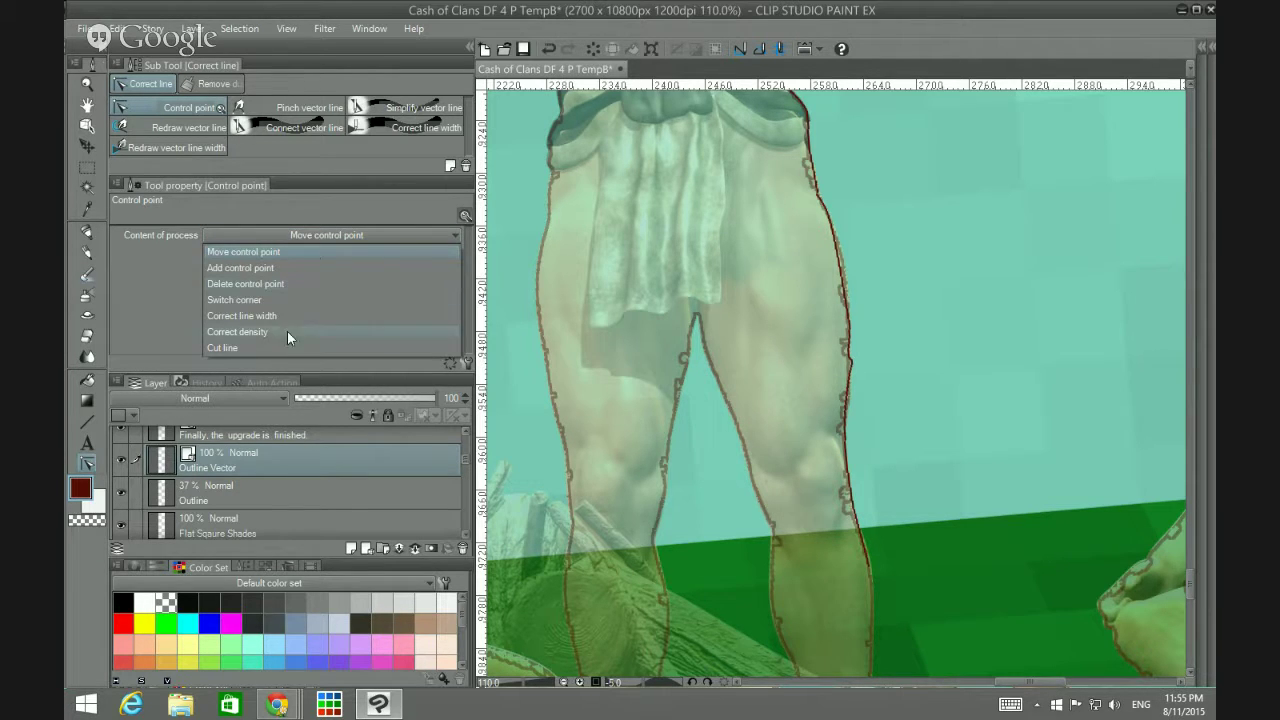
pyautogui.click(278, 285)
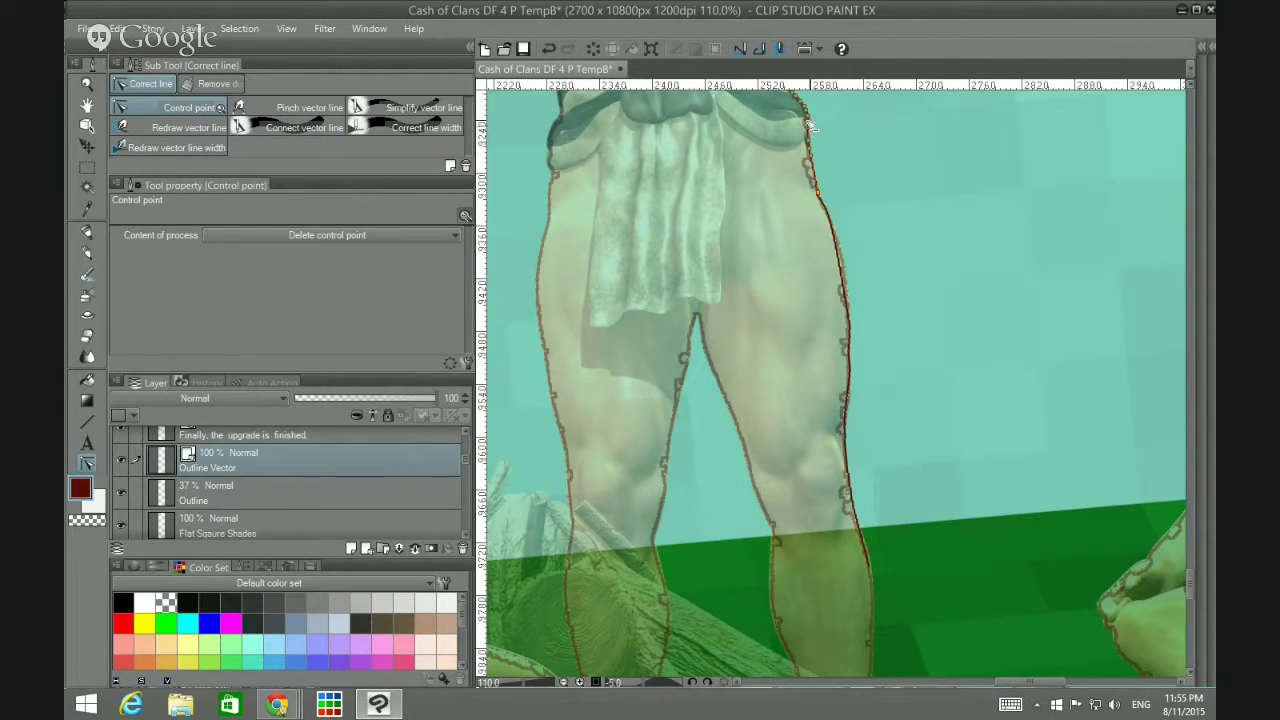
pyautogui.click(412, 108)
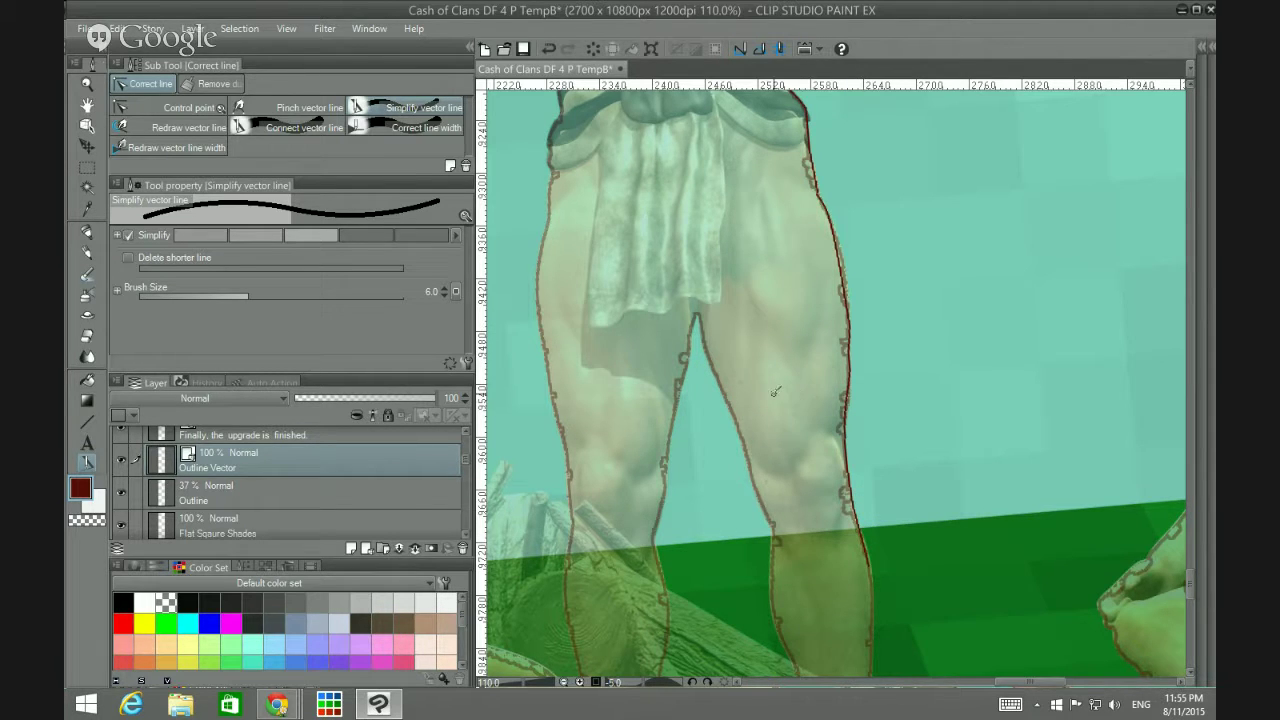
# Step: Zoom in on the standing figure's lower leg and foot and switch back to the Milli pen
pyautogui.scroll(-3, 787, 453)
pyautogui.scroll(1, 787, 453)
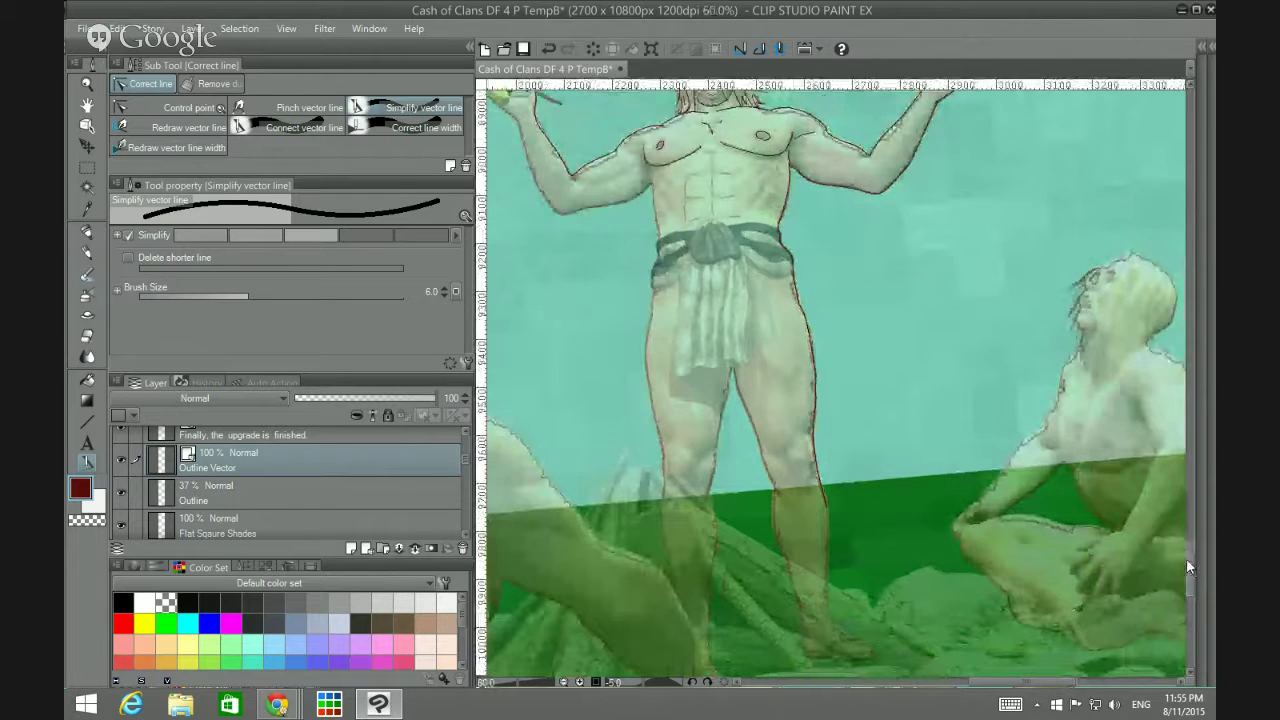
pyautogui.moveTo(1185, 556); pyautogui.dragTo(1185, 560)
pyautogui.scroll(5, 849, 410)
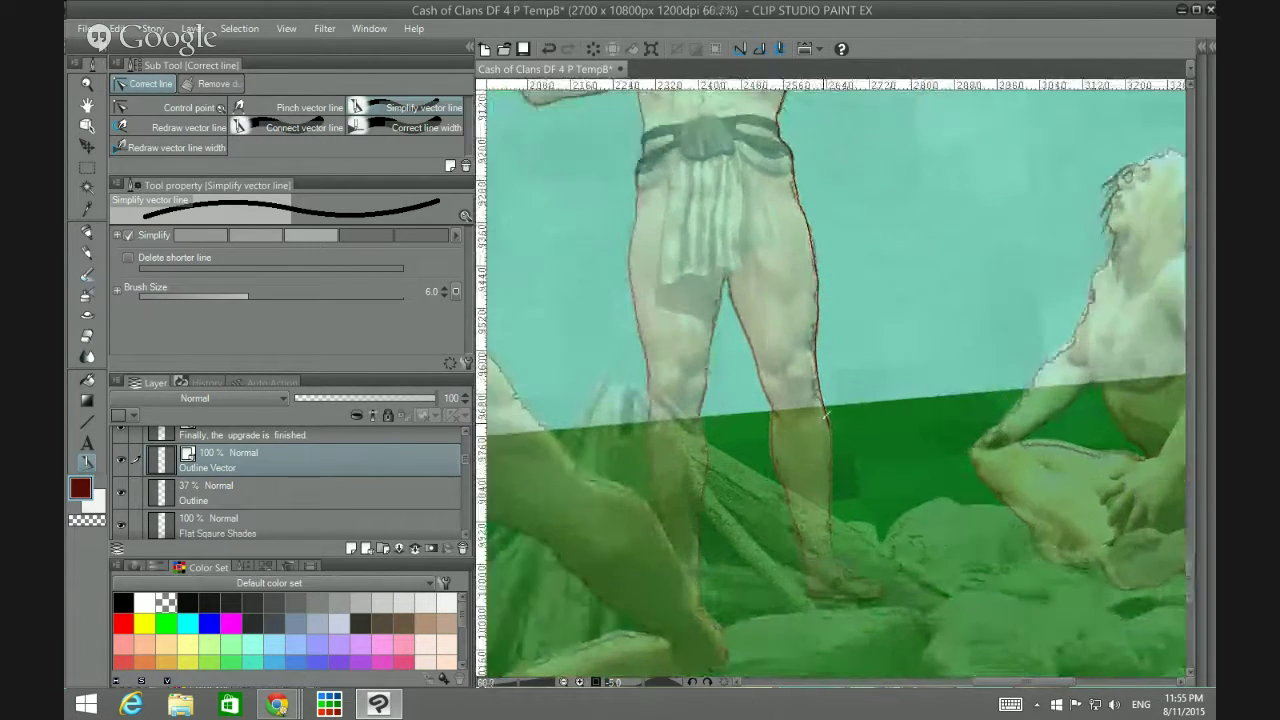
pyautogui.scroll(2, 849, 410)
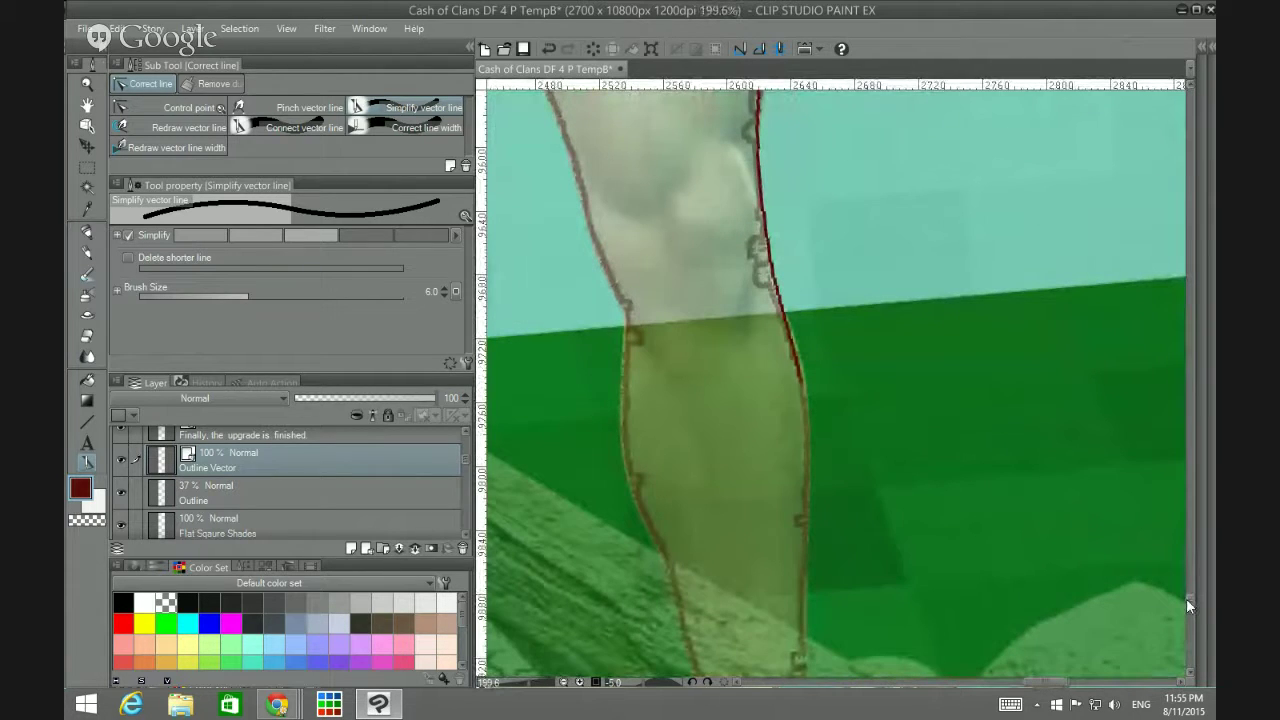
pyautogui.moveTo(1186, 598); pyautogui.dragTo(1186, 605)
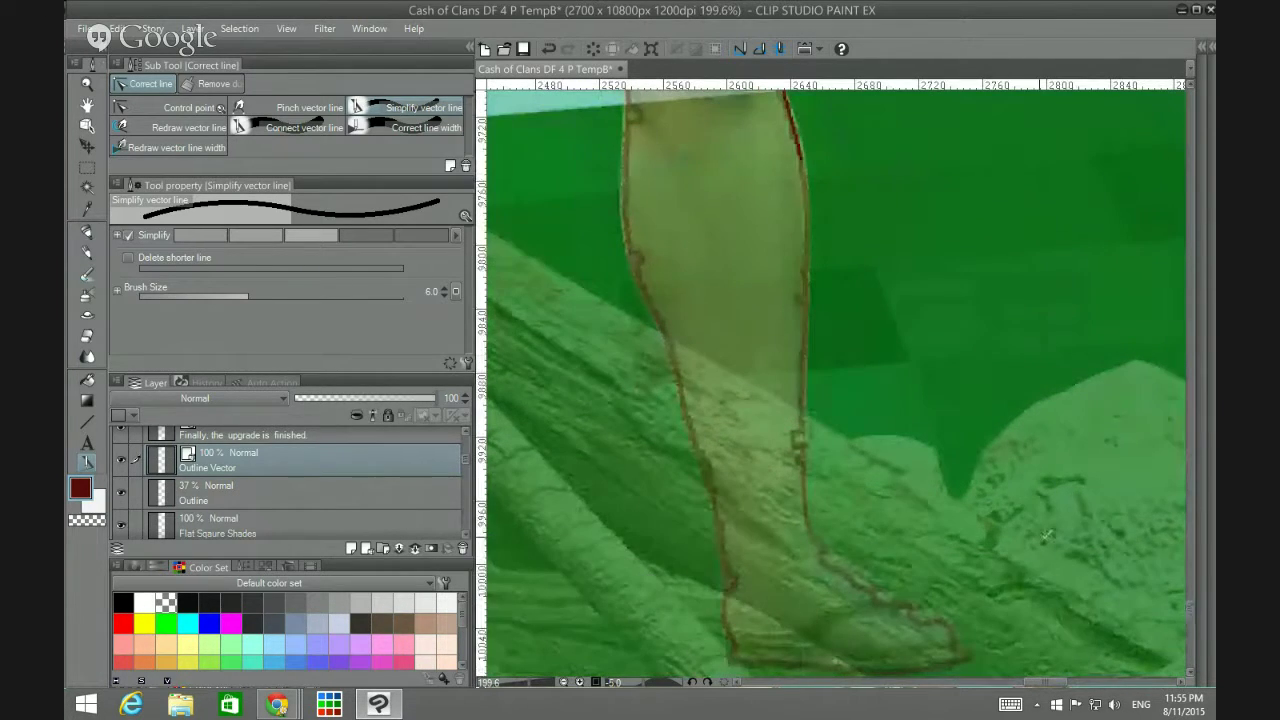
pyautogui.scroll(-1, 1018, 508)
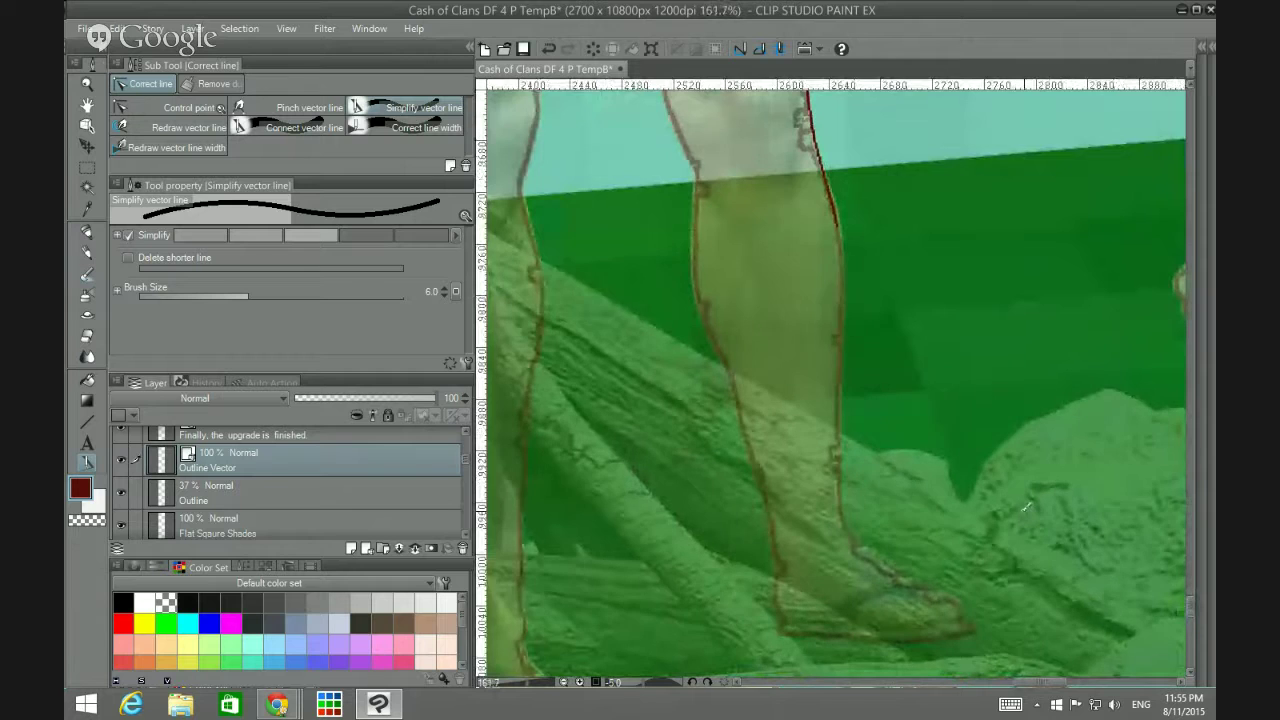
pyautogui.press('p')
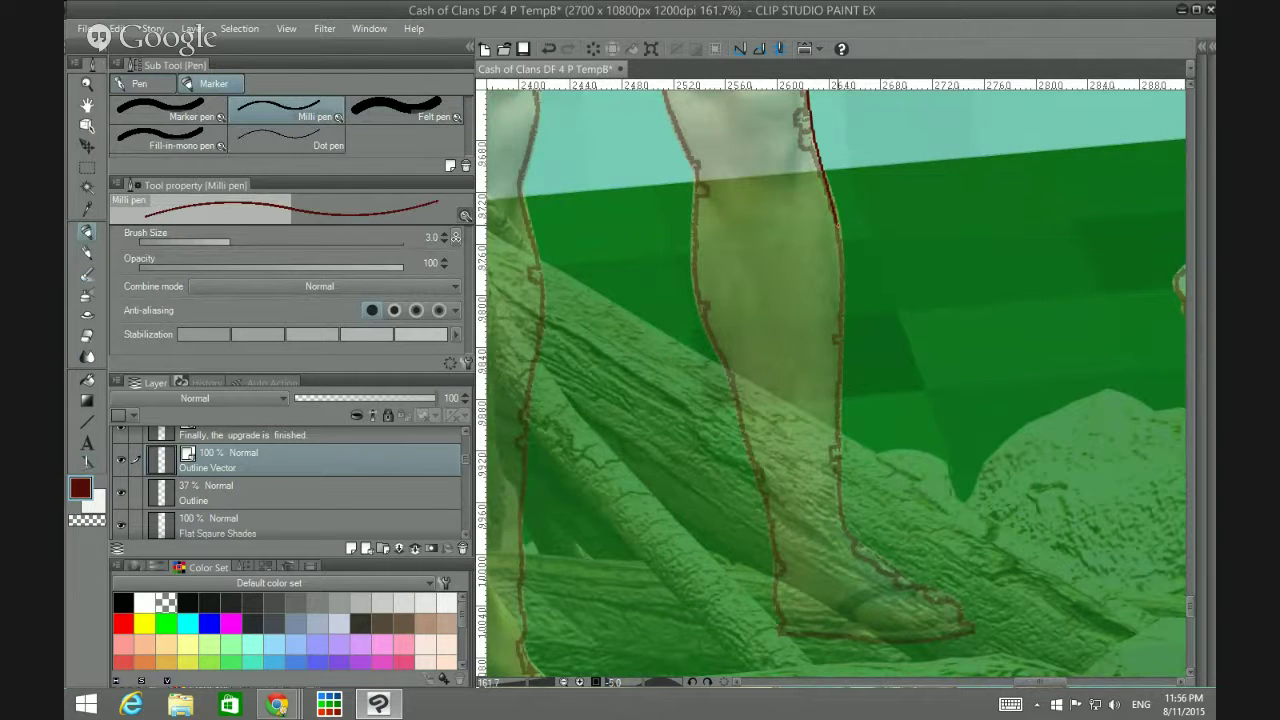
# Step: Set the Milli pen to size 2.0 and ink the lower leg's right edge and top of the foot
pyautogui.click(444, 240)
pyautogui.moveTo(840, 230)
pyautogui.mouseDown()
pyautogui.moveTo(847, 527)
pyautogui.moveTo(960, 618)
pyautogui.mouseUp()
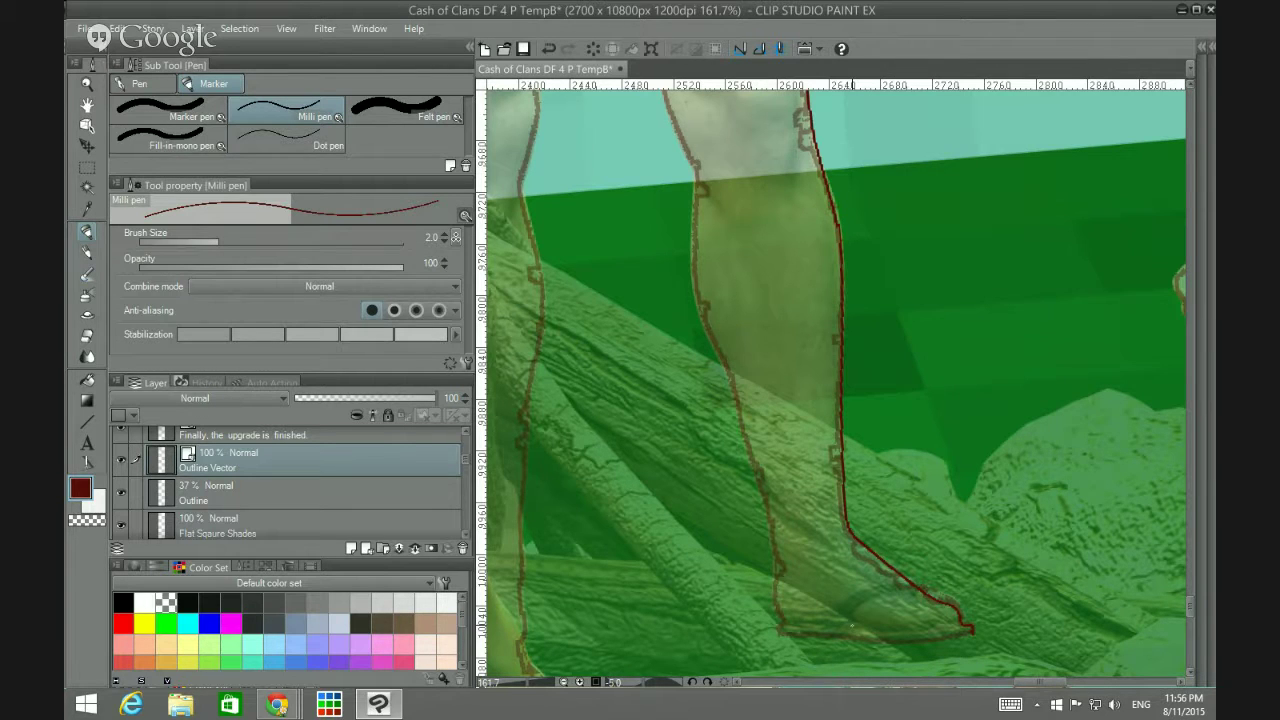
pyautogui.moveTo(837, 633); pyautogui.dragTo(898, 589)
pyautogui.moveTo(832, 610); pyautogui.dragTo(920, 586)
pyautogui.moveTo(1189, 600); pyautogui.dragTo(1189, 606)
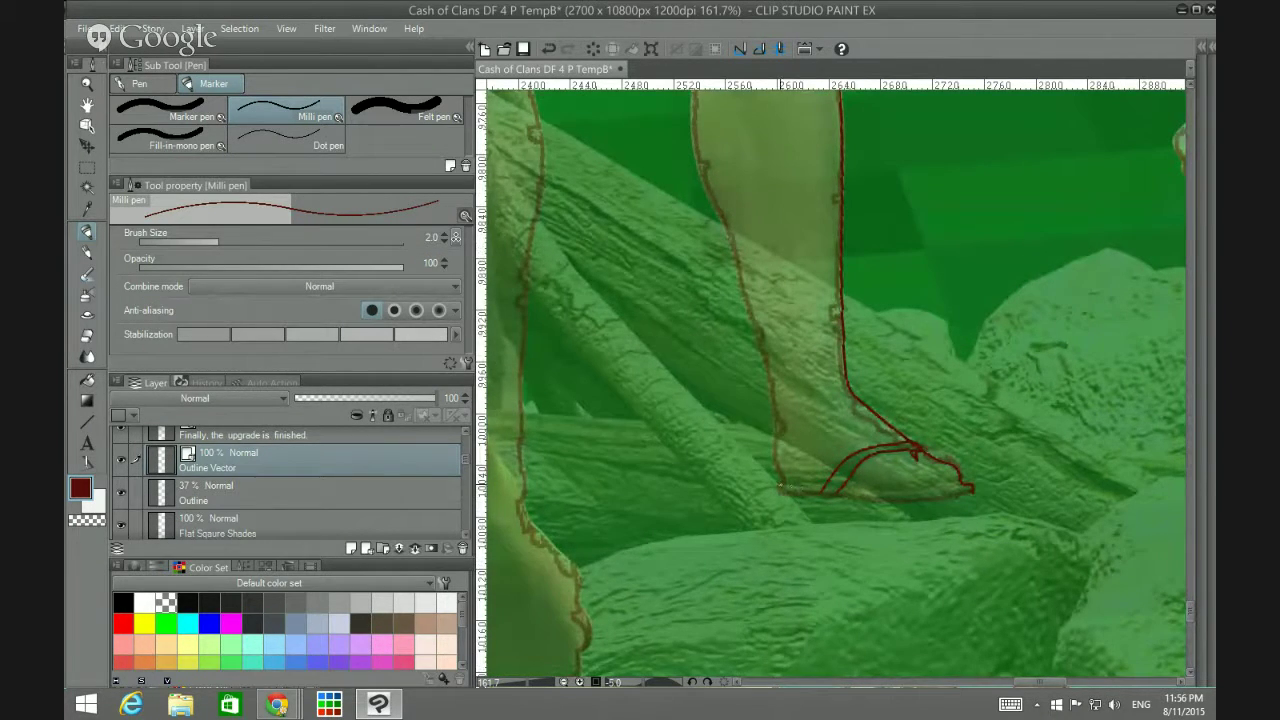
# Step: Ink the sole, the heel, the back of the leg and a curve for the toes
pyautogui.moveTo(781, 490)
pyautogui.mouseDown()
pyautogui.moveTo(908, 501)
pyautogui.moveTo(970, 488)
pyautogui.mouseUp()
pyautogui.moveTo(850, 484); pyautogui.dragTo(942, 486)
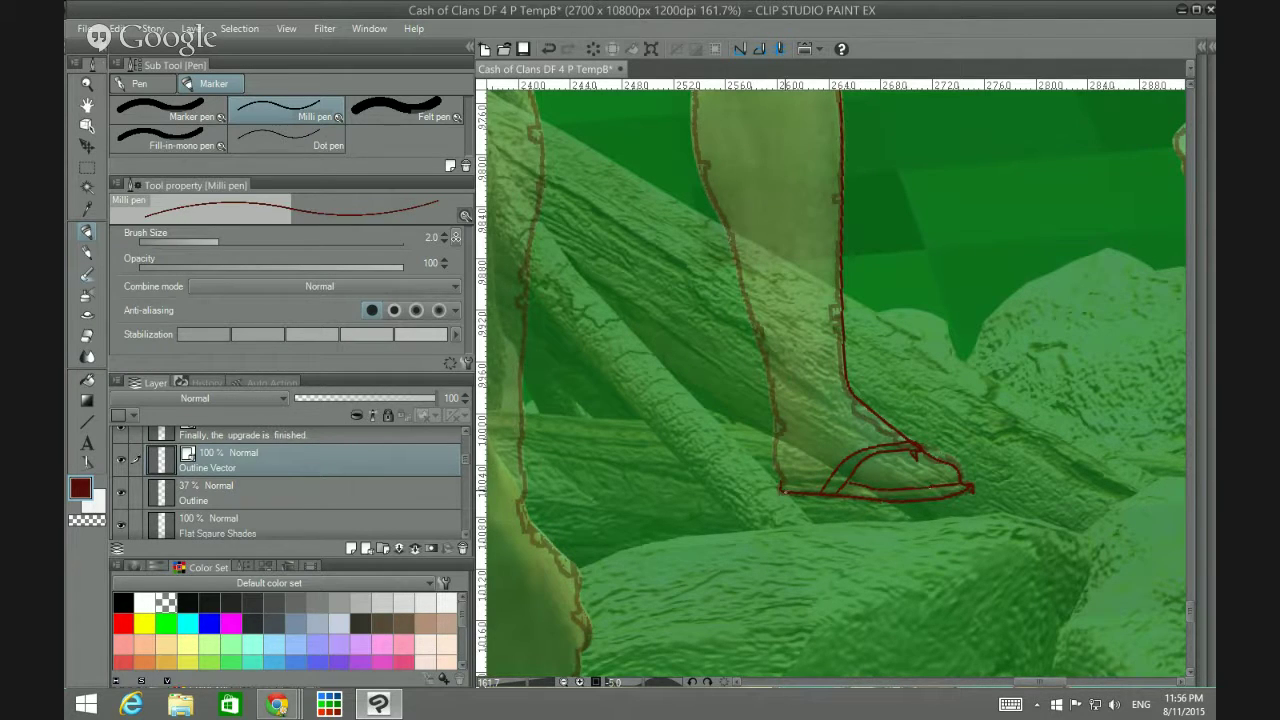
pyautogui.moveTo(796, 481); pyautogui.dragTo(830, 482)
pyautogui.moveTo(781, 482); pyautogui.dragTo(773, 412)
pyautogui.scroll(1, 750, 400)
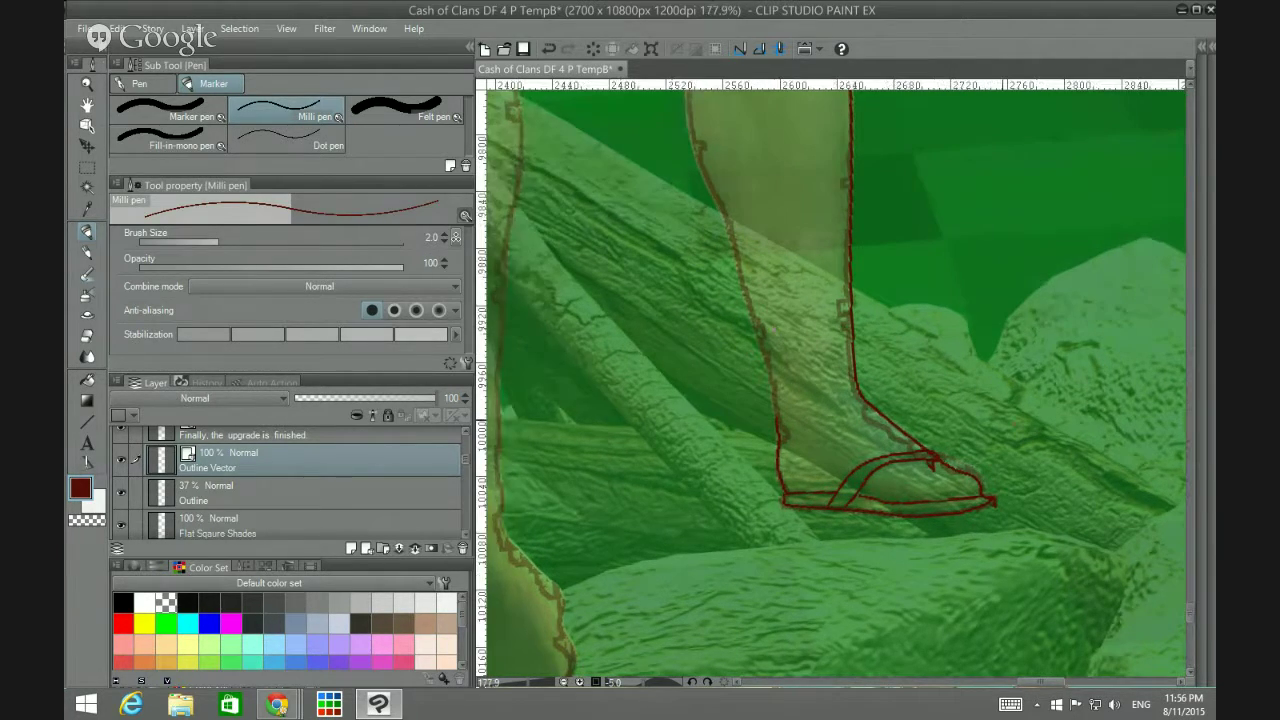
pyautogui.moveTo(775, 418); pyautogui.dragTo(685, 90)
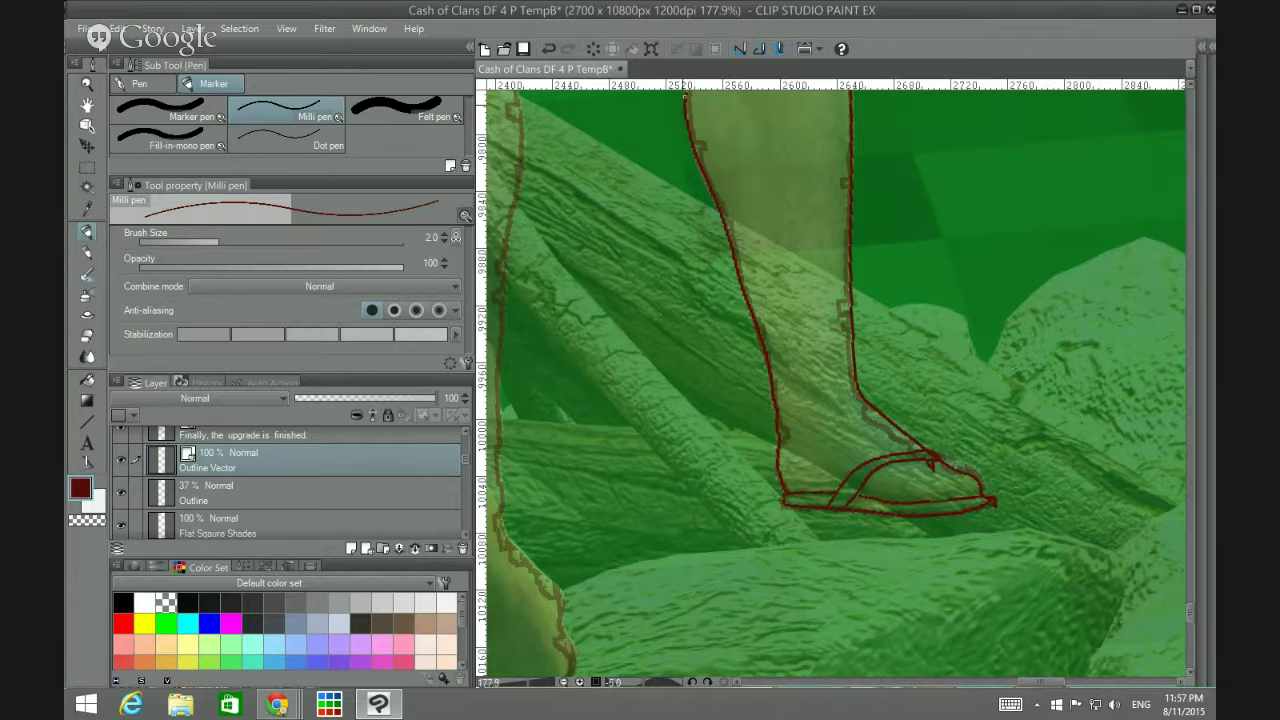
pyautogui.scroll(1, 685, 96)
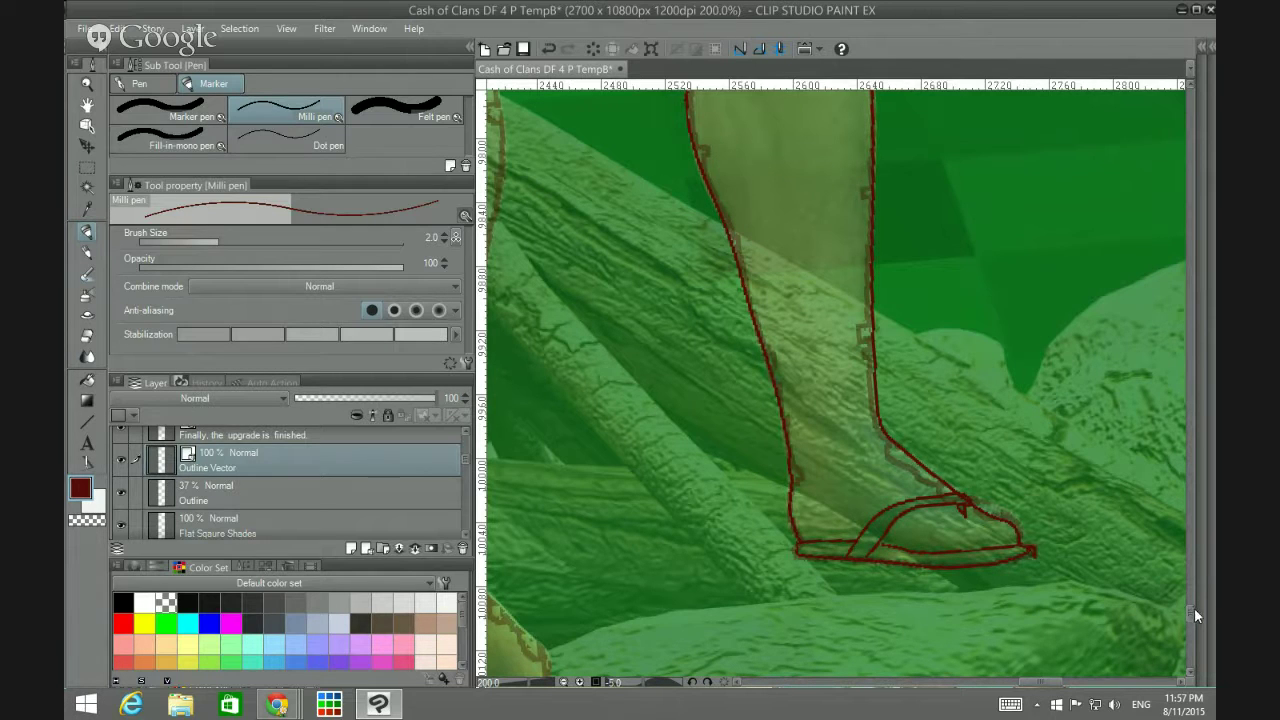
pyautogui.moveTo(1191, 611); pyautogui.dragTo(1189, 615)
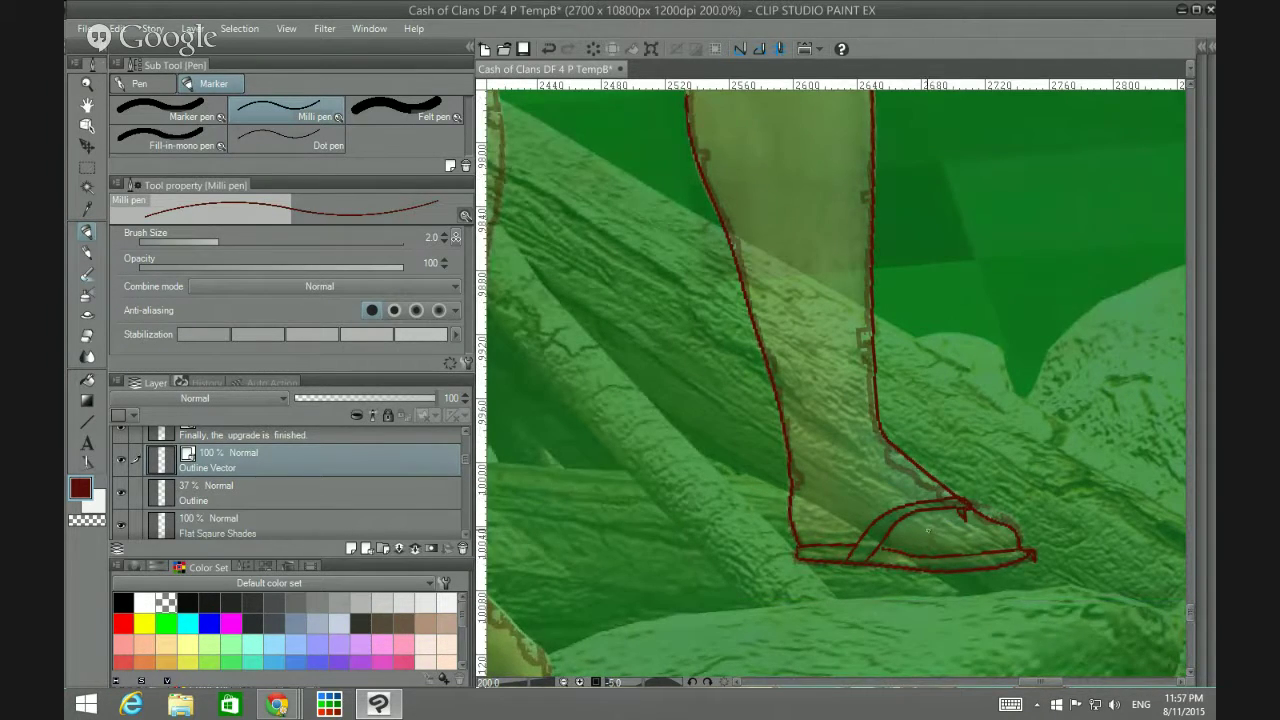
pyautogui.moveTo(922, 528)
pyautogui.mouseDown()
pyautogui.moveTo(958, 533)
pyautogui.moveTo(962, 550)
pyautogui.moveTo(1005, 536)
pyautogui.moveTo(1010, 548)
pyautogui.mouseUp()
# Step: Ink the leg's left contour from the lower leg up to below the loincloth
pyautogui.moveTo(1190, 609); pyautogui.dragTo(1190, 600)
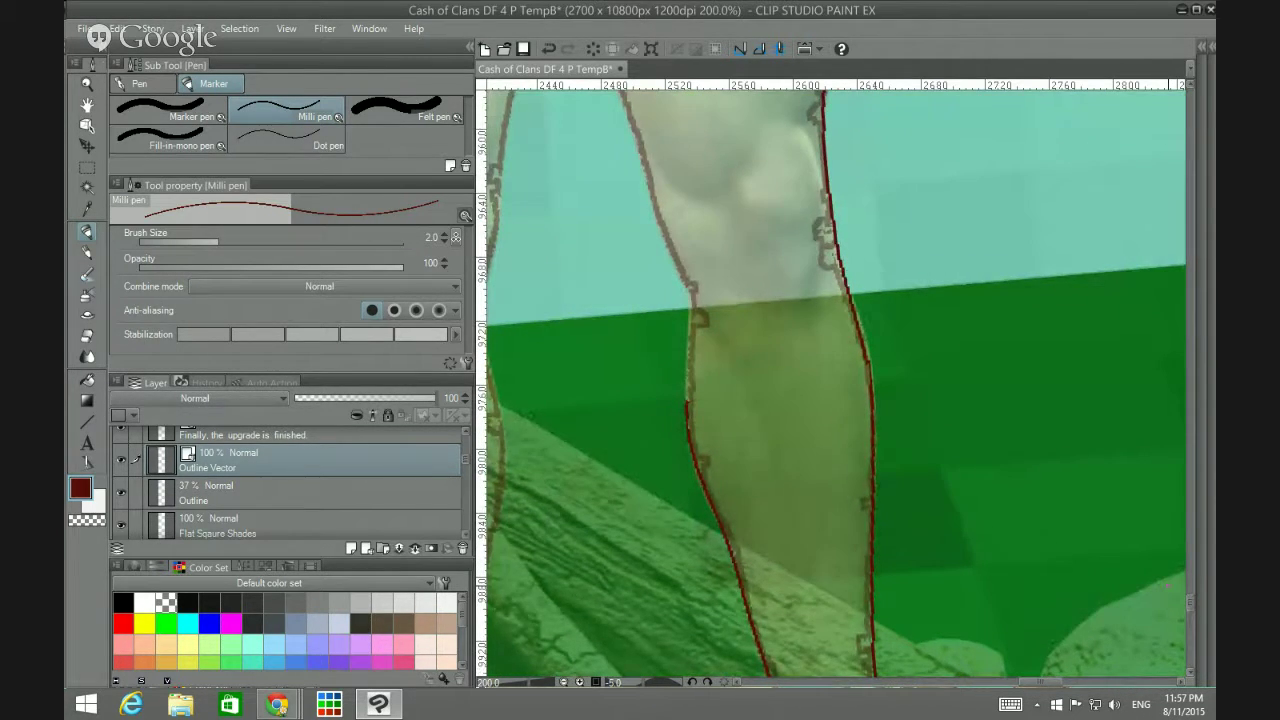
pyautogui.moveTo(685, 395); pyautogui.dragTo(693, 296)
pyautogui.moveTo(1184, 601); pyautogui.dragTo(1185, 592)
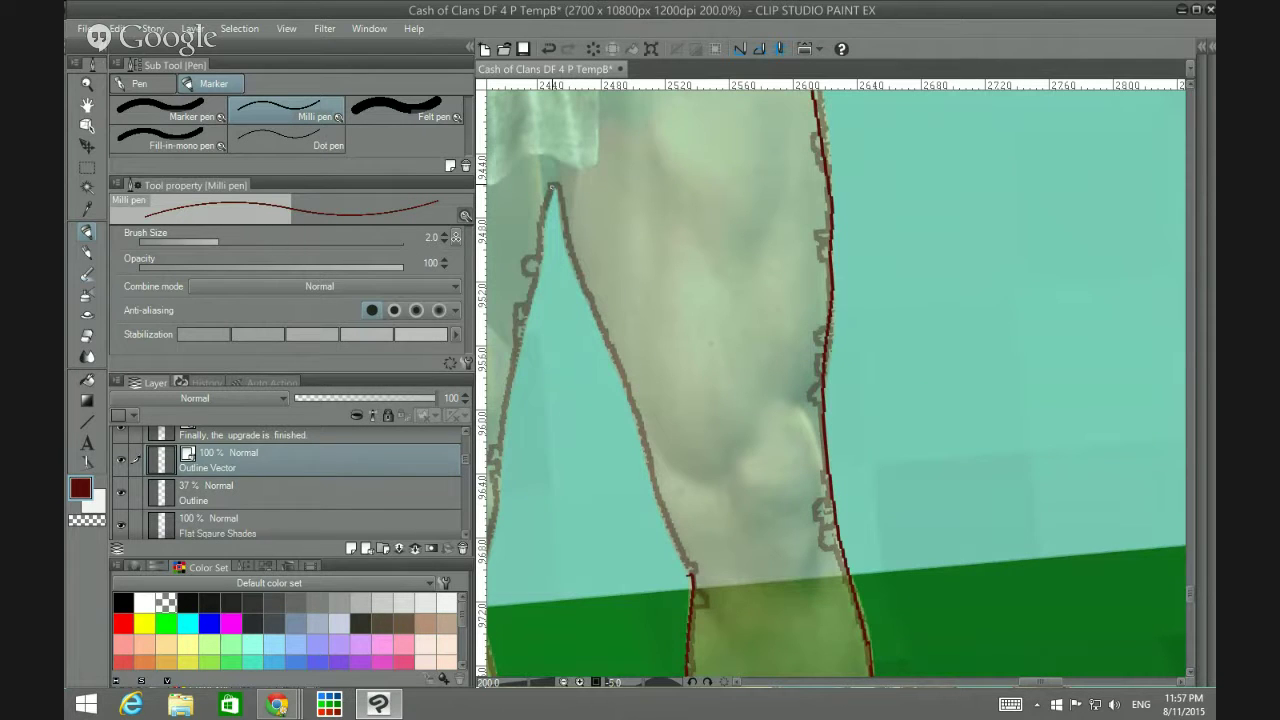
pyautogui.moveTo(554, 159)
pyautogui.mouseDown()
pyautogui.moveTo(574, 268)
pyautogui.moveTo(691, 577)
pyautogui.mouseUp()
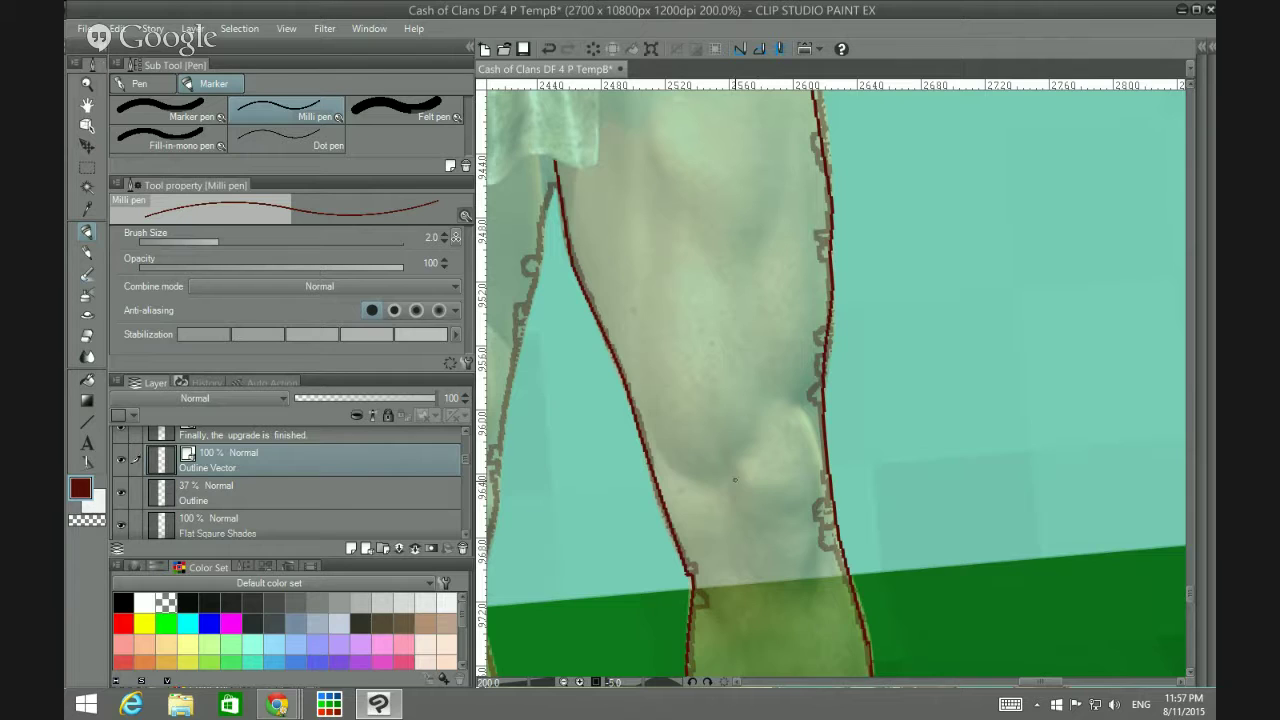
# Step: Add muscle contour lines across the knee and thigh, including a long upper-thigh line
pyautogui.moveTo(731, 475)
pyautogui.mouseDown()
pyautogui.moveTo(737, 515)
pyautogui.moveTo(768, 540)
pyautogui.moveTo(816, 540)
pyautogui.mouseUp()
pyautogui.moveTo(798, 406)
pyautogui.mouseDown()
pyautogui.moveTo(821, 471)
pyautogui.moveTo(812, 498)
pyautogui.mouseUp()
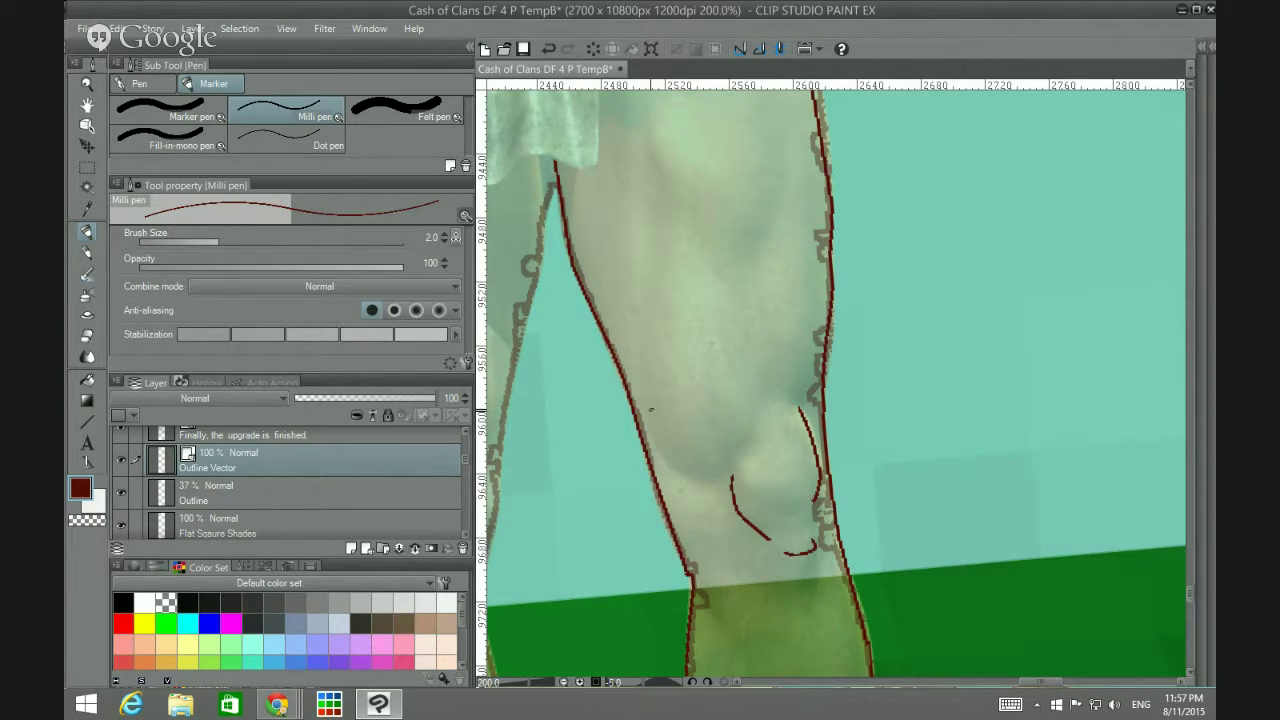
pyautogui.moveTo(644, 408); pyautogui.dragTo(710, 493)
pyautogui.moveTo(1186, 589); pyautogui.dragTo(1205, 585)
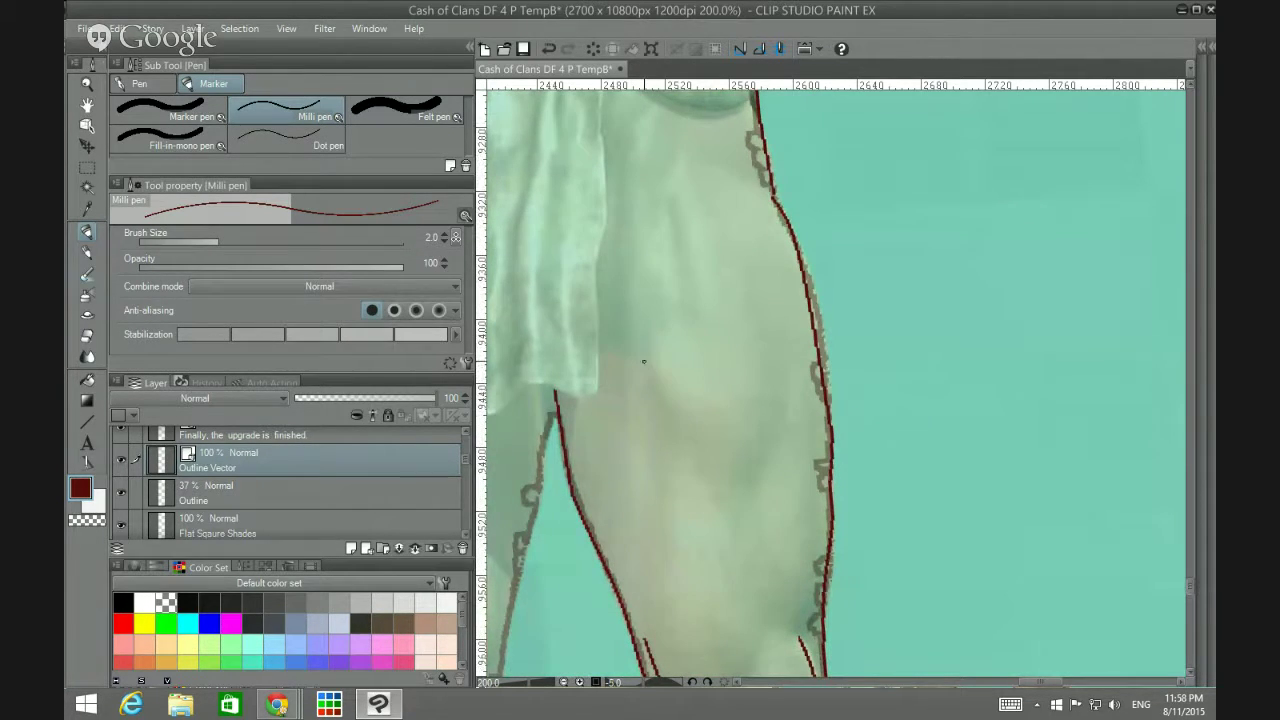
pyautogui.moveTo(643, 355)
pyautogui.mouseDown()
pyautogui.moveTo(723, 508)
pyautogui.moveTo(766, 450)
pyautogui.moveTo(786, 343)
pyautogui.mouseUp()
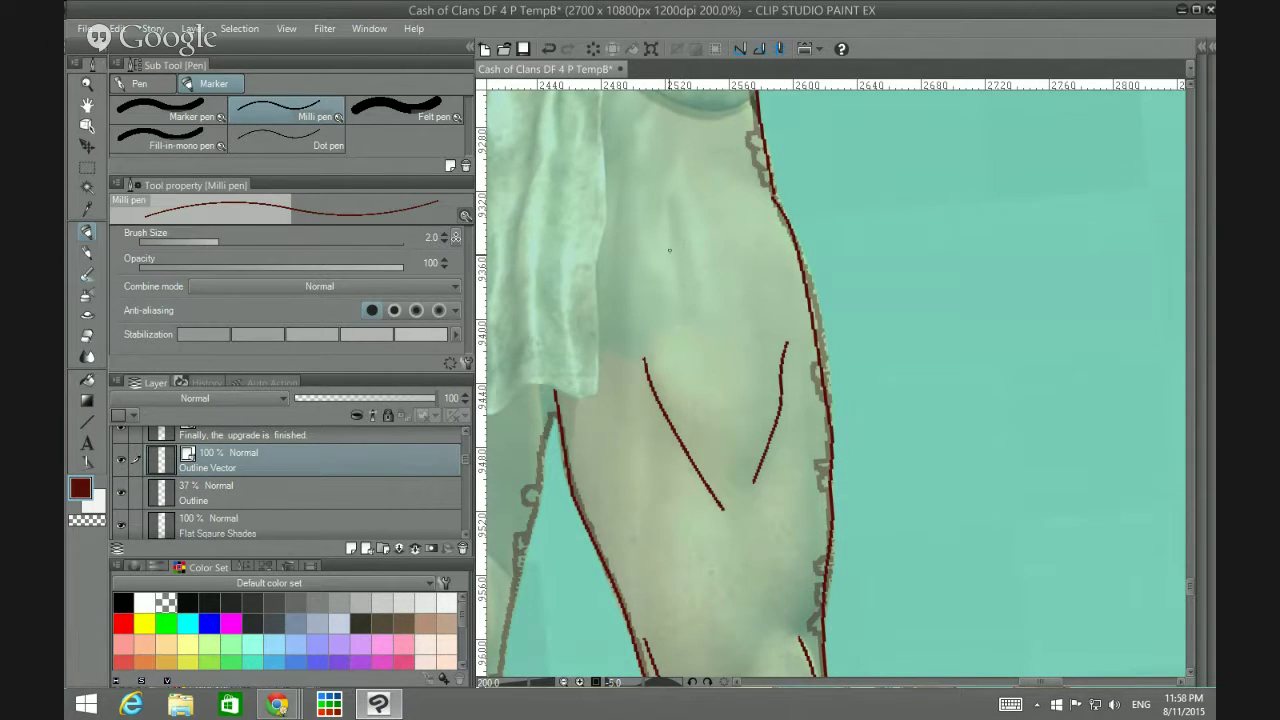
pyautogui.moveTo(686, 316); pyautogui.dragTo(670, 172)
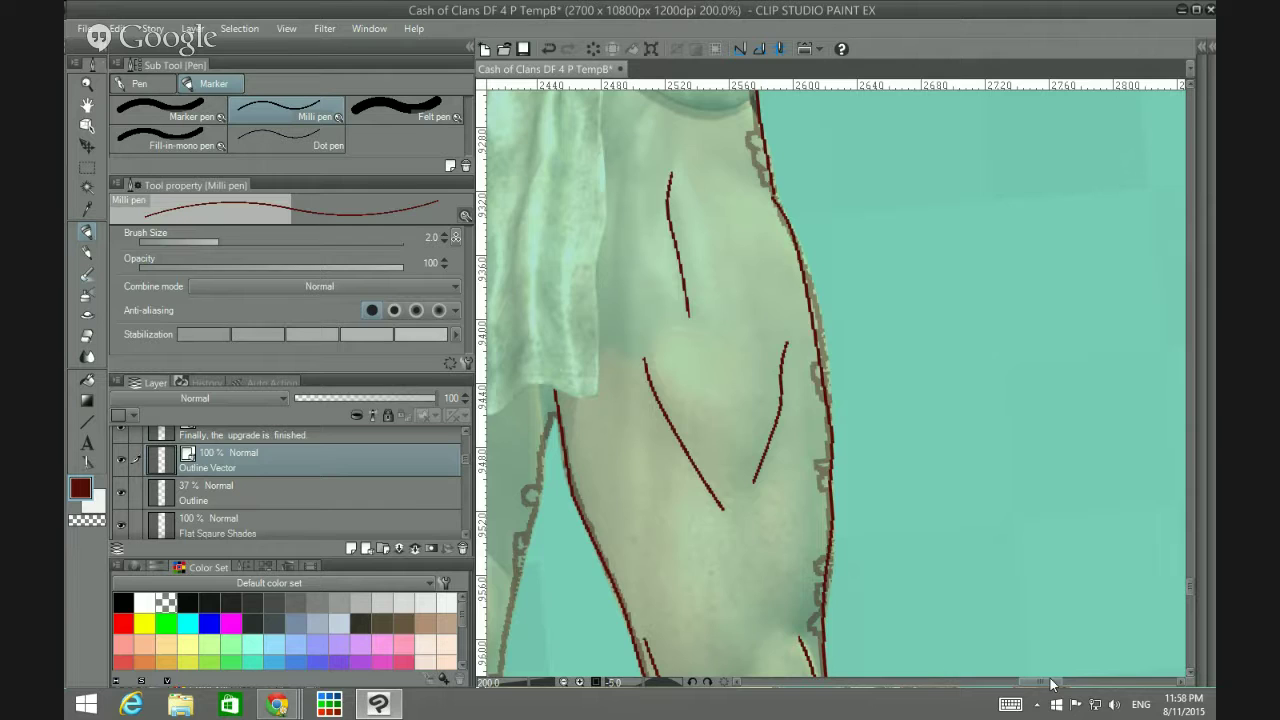
pyautogui.moveTo(1051, 684); pyautogui.dragTo(1024, 684)
# Step: Ink the loincloth's bottom hem and right edge, redrawing its left edge after an undo
pyautogui.scroll(-2, 976, 520)
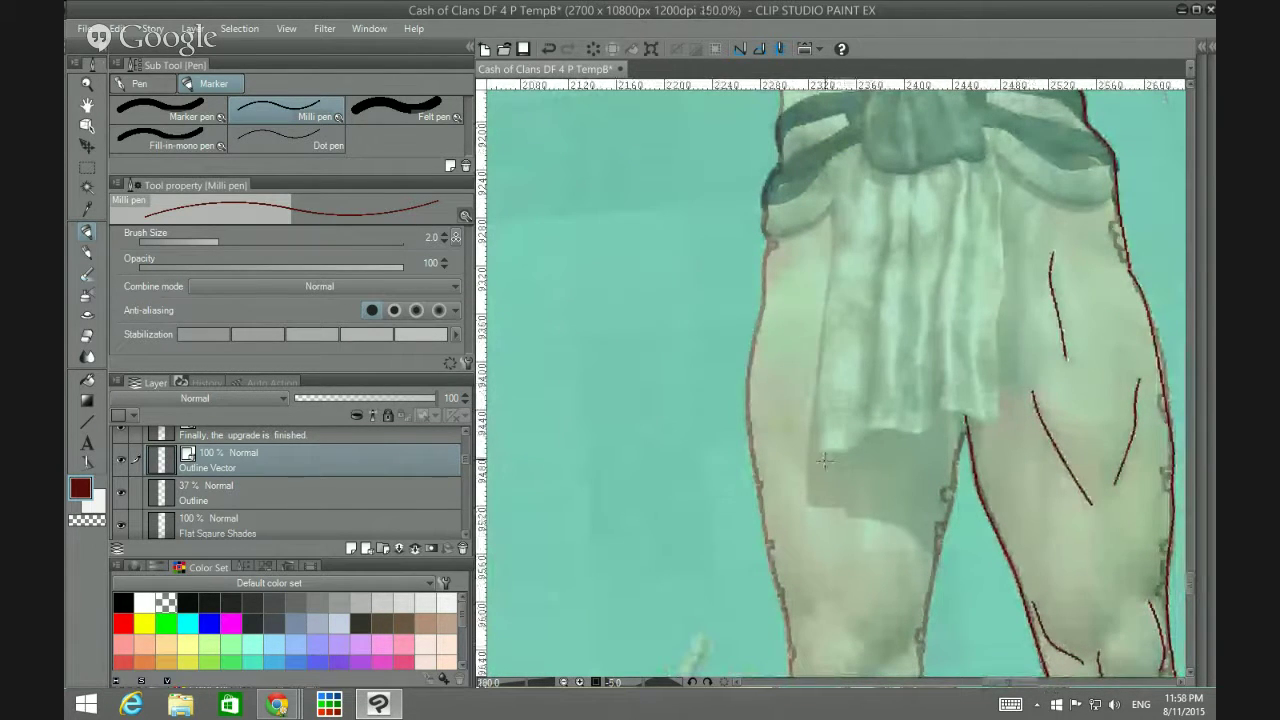
pyautogui.moveTo(822, 451)
pyautogui.mouseDown()
pyautogui.moveTo(871, 432)
pyautogui.moveTo(922, 434)
pyautogui.moveTo(940, 411)
pyautogui.moveTo(990, 418)
pyautogui.mouseUp()
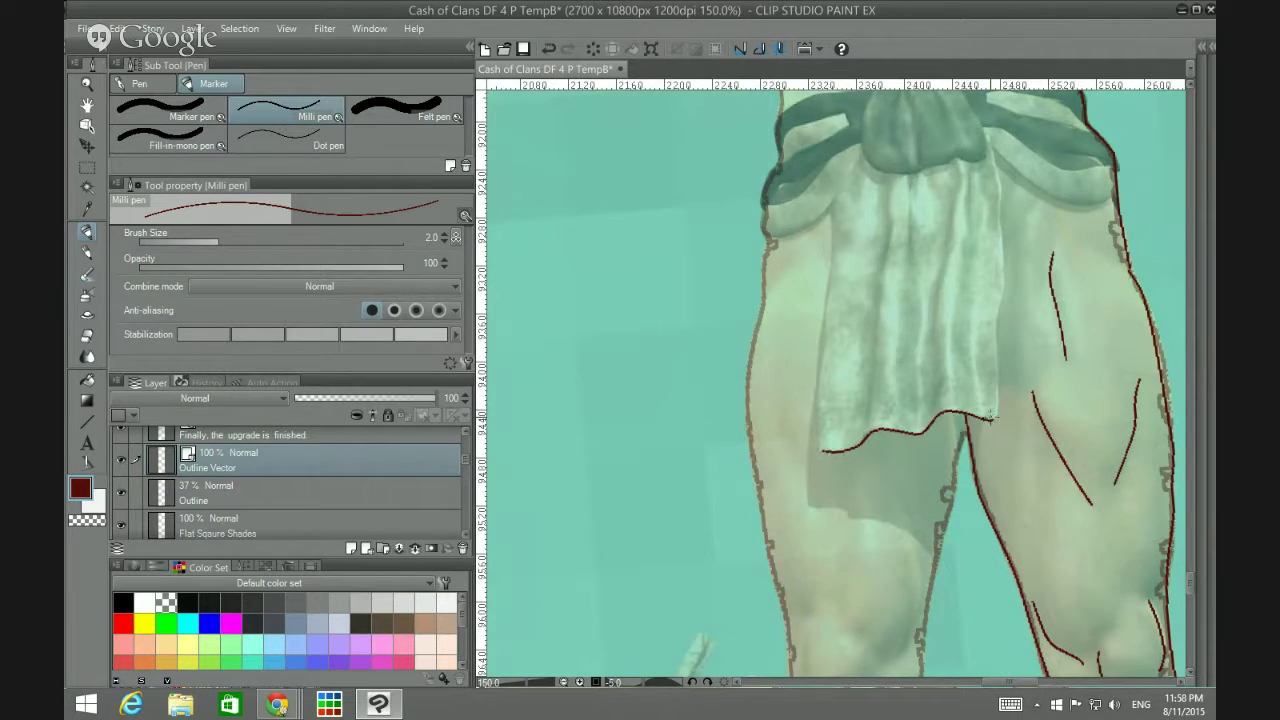
pyautogui.moveTo(985, 125)
pyautogui.mouseDown()
pyautogui.moveTo(1004, 254)
pyautogui.moveTo(998, 408)
pyautogui.moveTo(965, 428)
pyautogui.mouseUp()
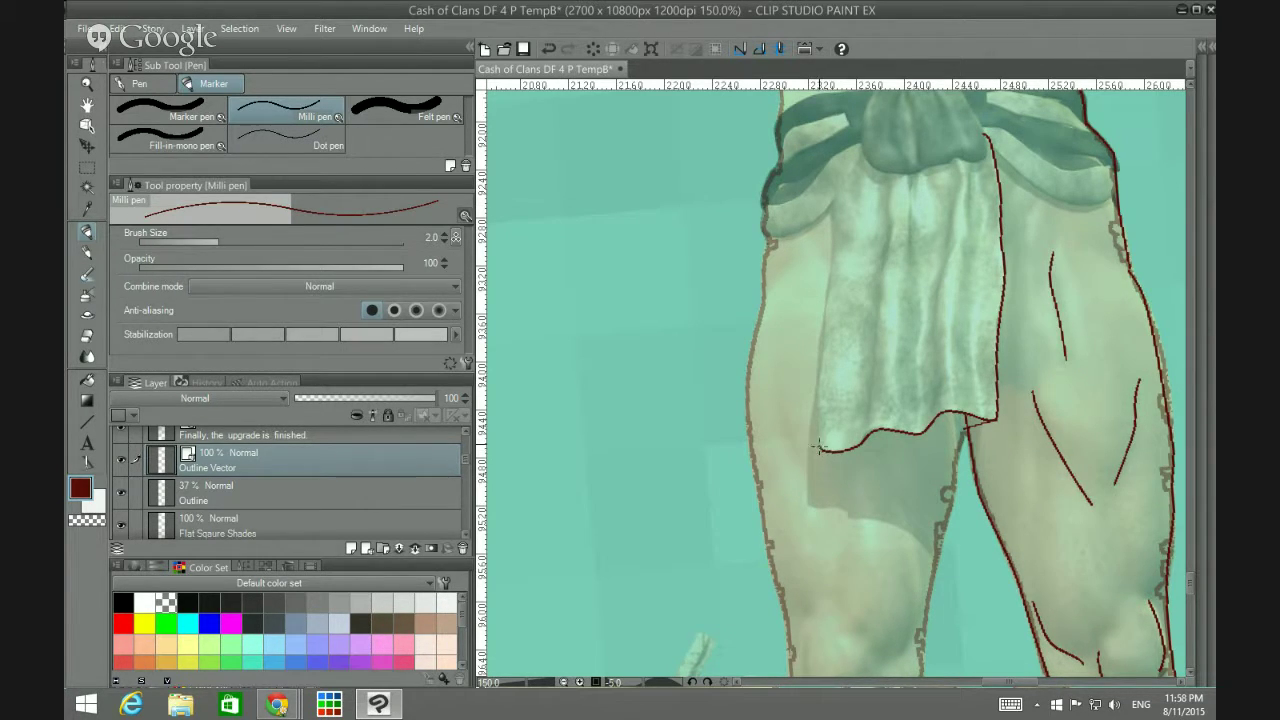
pyautogui.moveTo(821, 449); pyautogui.dragTo(818, 358)
pyautogui.hotkey('ctrl', 'z')
pyautogui.moveTo(832, 201); pyautogui.dragTo(818, 452)
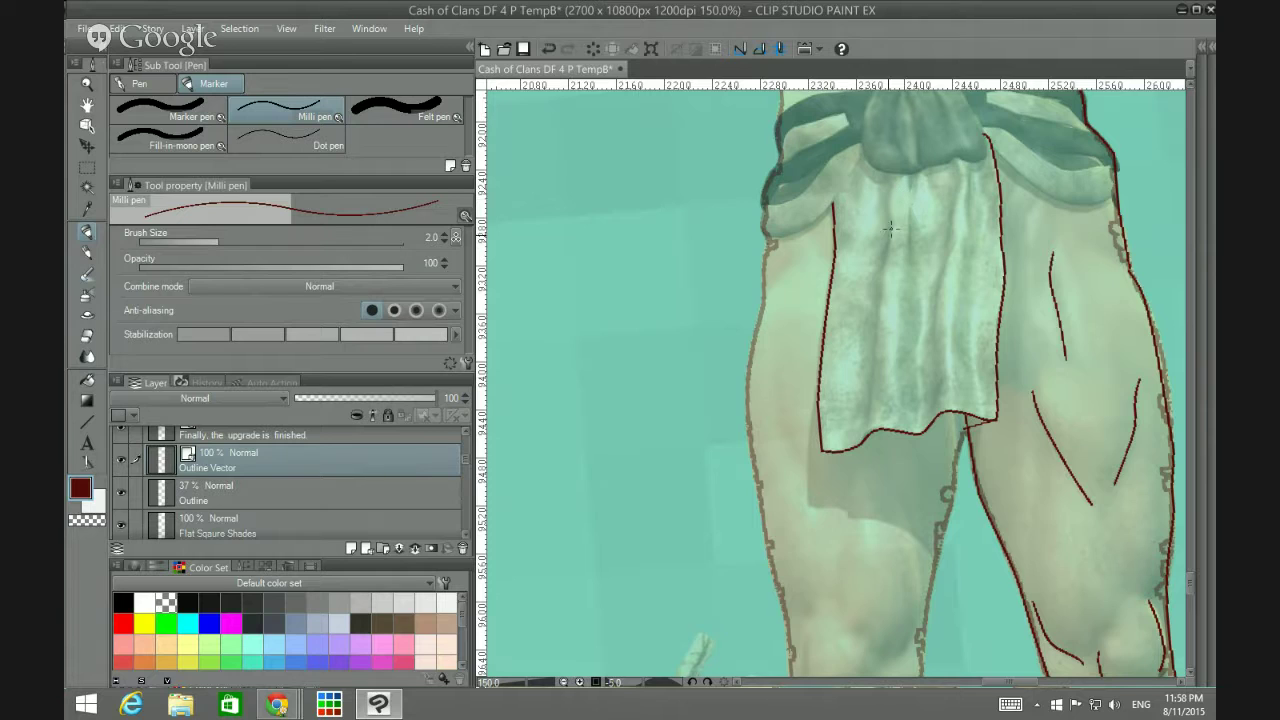
# Step: Outline the left hip along the cloth and add a short line at the crotch
pyautogui.moveTo(769, 231)
pyautogui.mouseDown()
pyautogui.moveTo(828, 205)
pyautogui.moveTo(855, 155)
pyautogui.mouseUp()
pyautogui.moveTo(1186, 581)
pyautogui.mouseDown()
pyautogui.moveTo(1195, 570)
pyautogui.moveTo(1203, 586)
pyautogui.mouseUp()
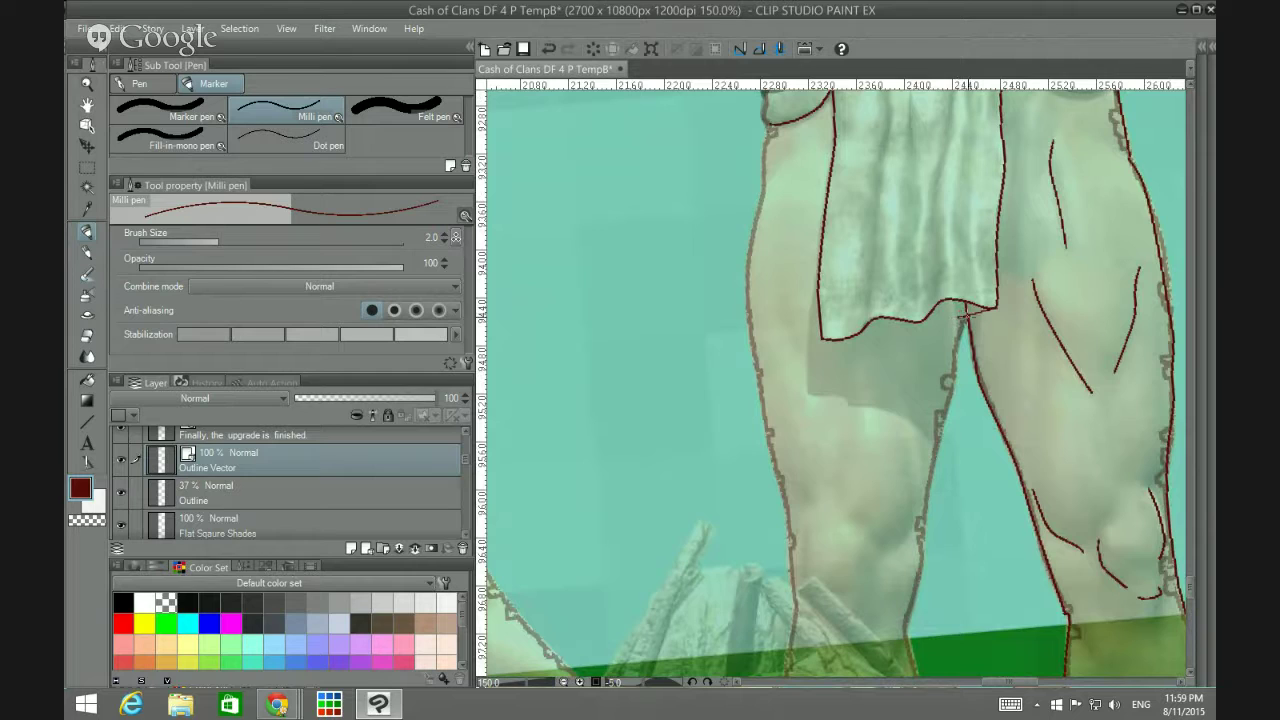
pyautogui.moveTo(953, 298)
pyautogui.mouseDown()
pyautogui.moveTo(955, 383)
pyautogui.moveTo(906, 620)
pyautogui.mouseUp()
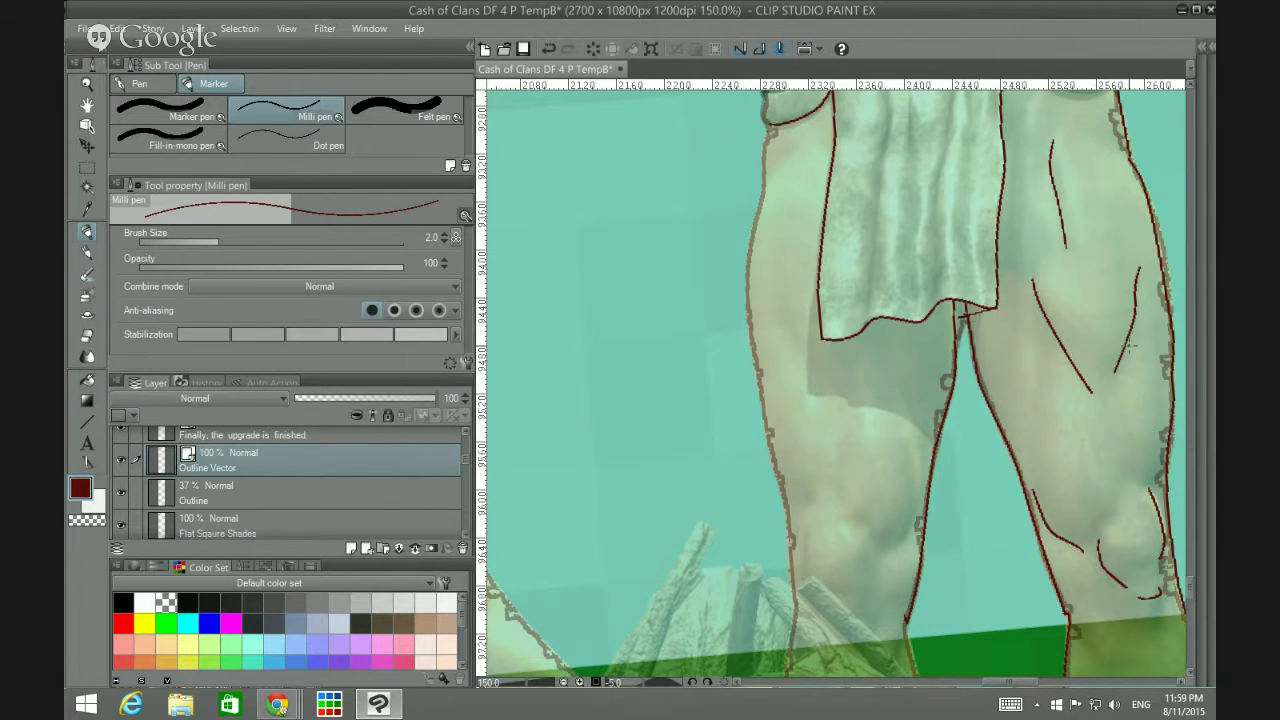
# Step: Add two knee detail lines and trace one lower leg's outline down to the ground
pyautogui.scroll(-6, 1188, 598)
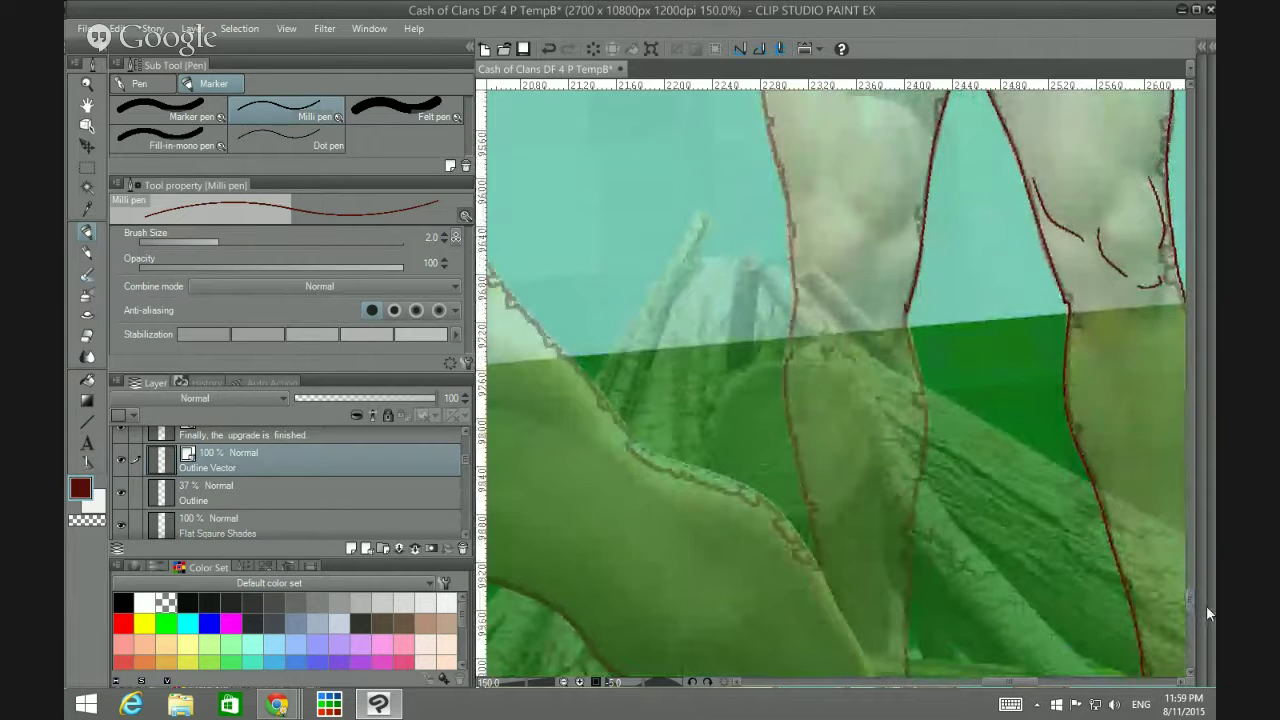
pyautogui.moveTo(805, 206)
pyautogui.mouseDown()
pyautogui.moveTo(808, 268)
pyautogui.moveTo(828, 282)
pyautogui.mouseUp()
pyautogui.moveTo(862, 228); pyautogui.dragTo(870, 268)
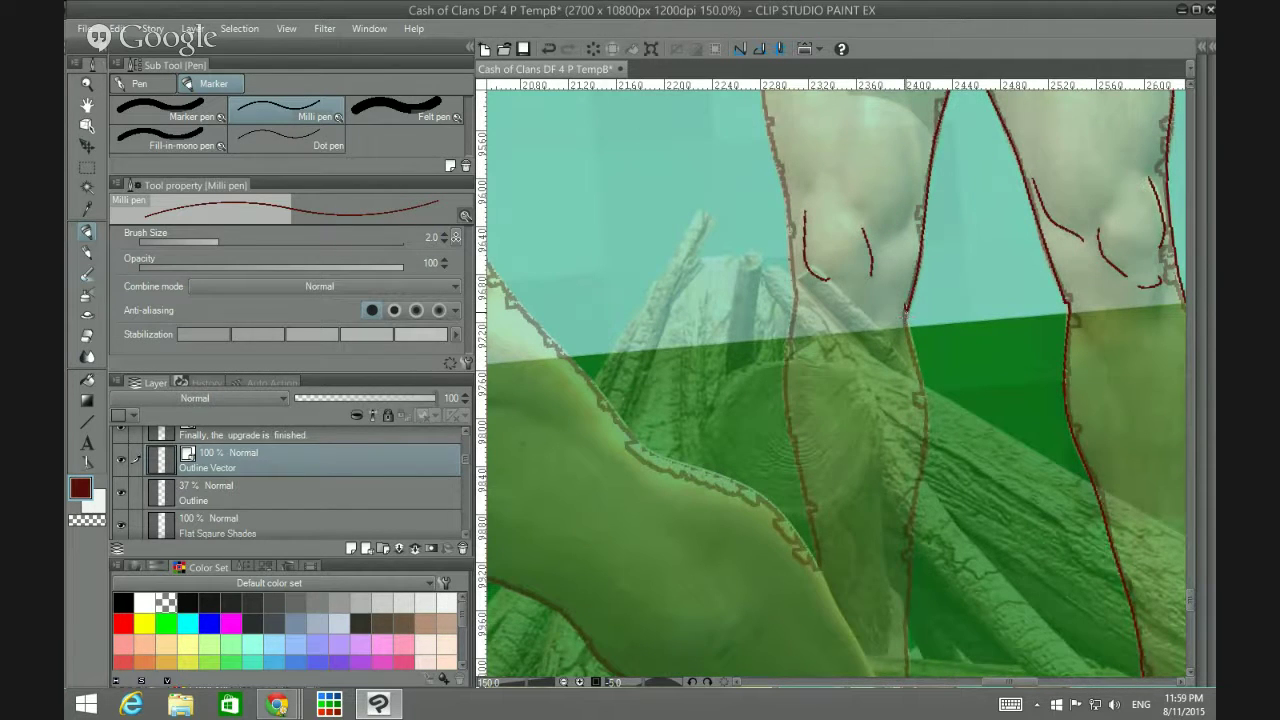
pyautogui.moveTo(905, 308)
pyautogui.mouseDown()
pyautogui.moveTo(928, 460)
pyautogui.moveTo(908, 550)
pyautogui.moveTo(906, 678)
pyautogui.mouseUp()
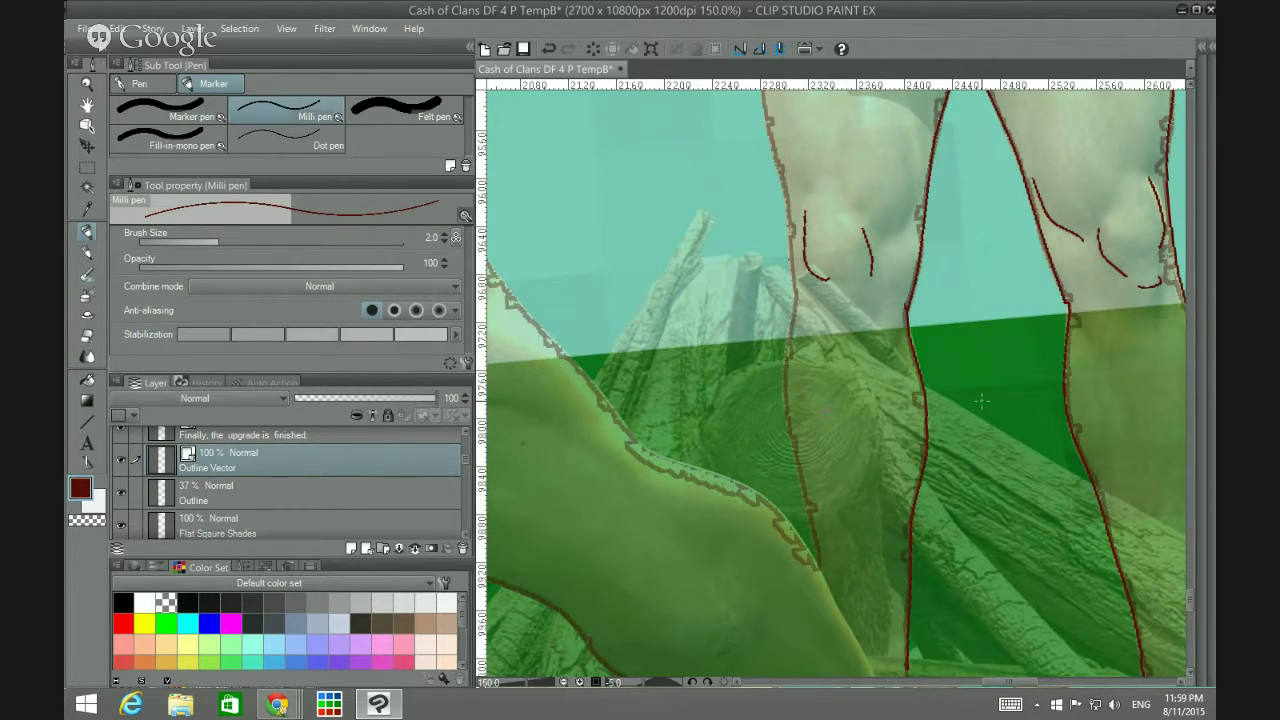
pyautogui.moveTo(1187, 603)
pyautogui.mouseDown()
pyautogui.moveTo(1193, 617)
pyautogui.moveTo(1188, 593)
pyautogui.mouseUp()
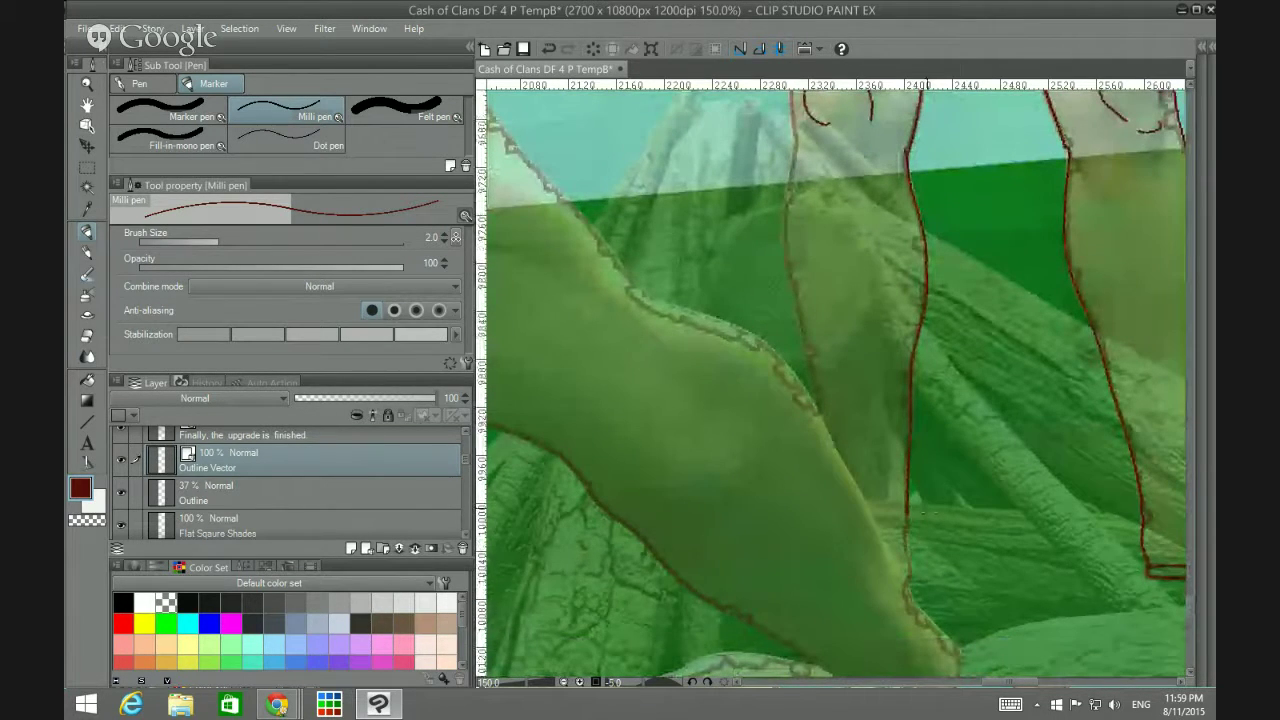
pyautogui.moveTo(907, 512); pyautogui.dragTo(909, 582)
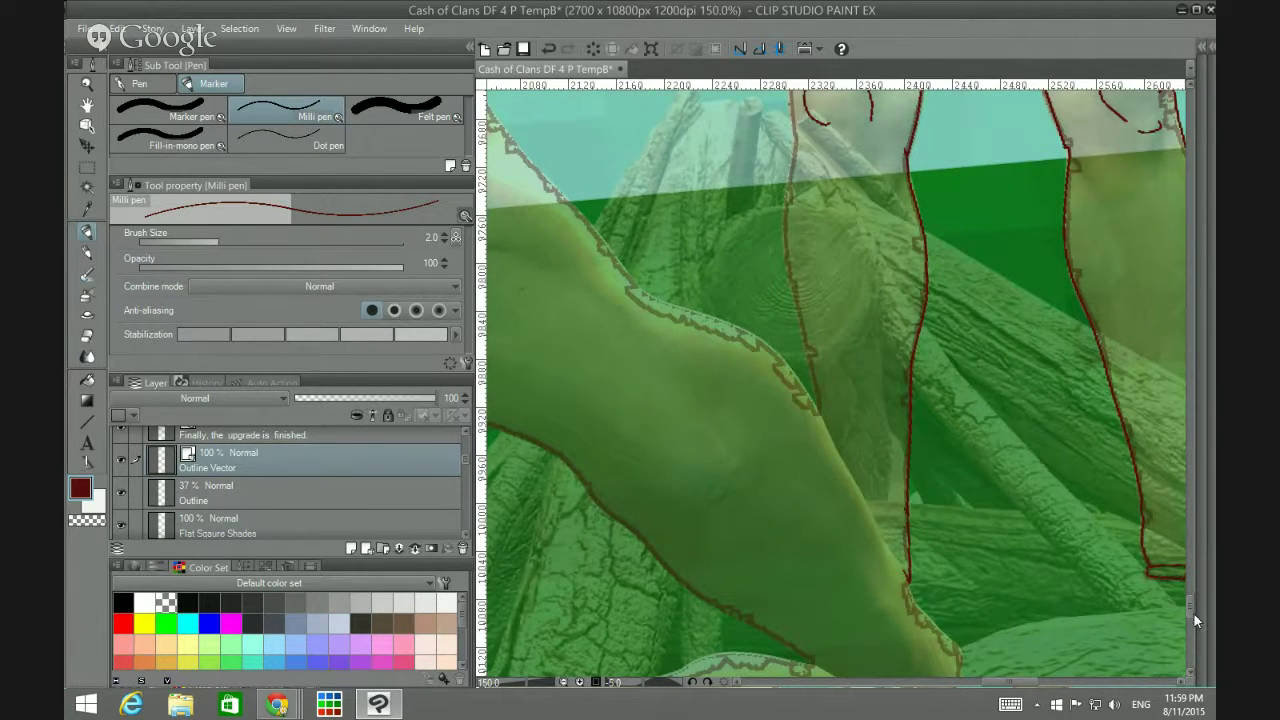
# Step: Redraw the other leg's left outline, extending it from the ground up toward the knee
pyautogui.moveTo(1190, 605); pyautogui.dragTo(1190, 598)
pyautogui.moveTo(790, 332)
pyautogui.mouseDown()
pyautogui.moveTo(783, 407)
pyautogui.moveTo(814, 606)
pyautogui.mouseUp()
pyautogui.moveTo(812, 562); pyautogui.dragTo(810, 478)
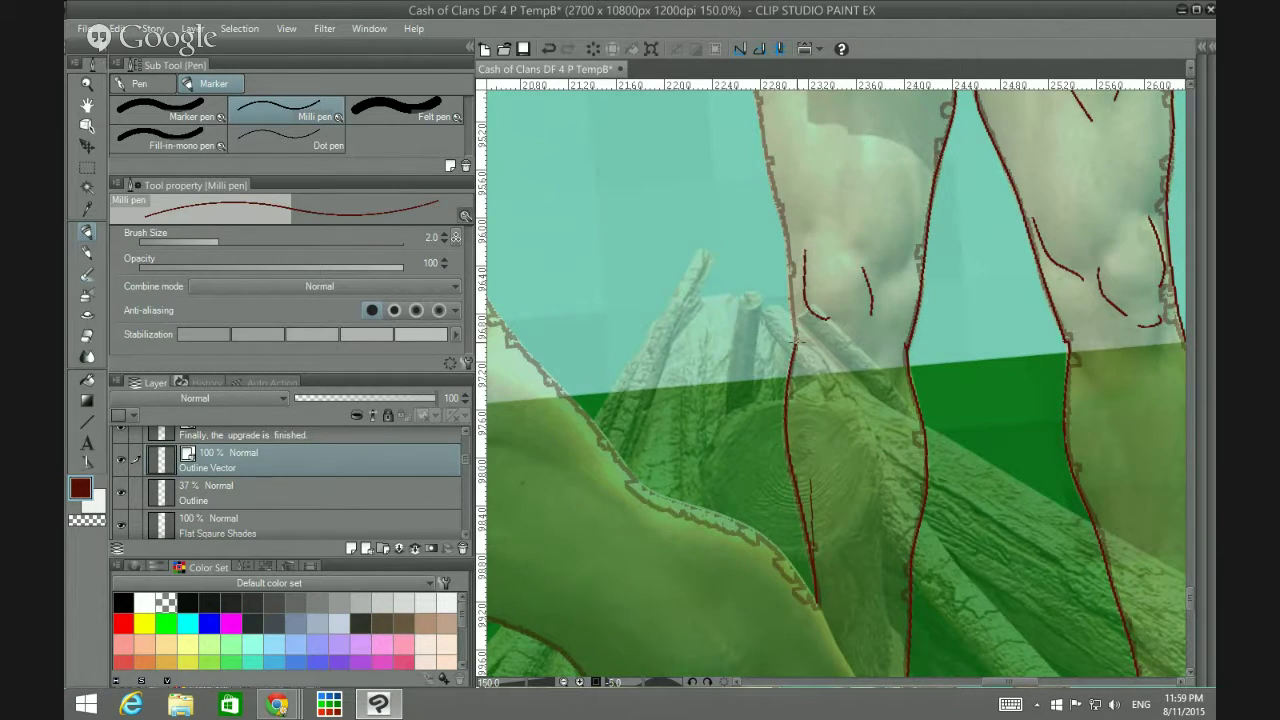
pyautogui.hotkey('ctrl', 'z')
pyautogui.hotkey('ctrl', 'z')
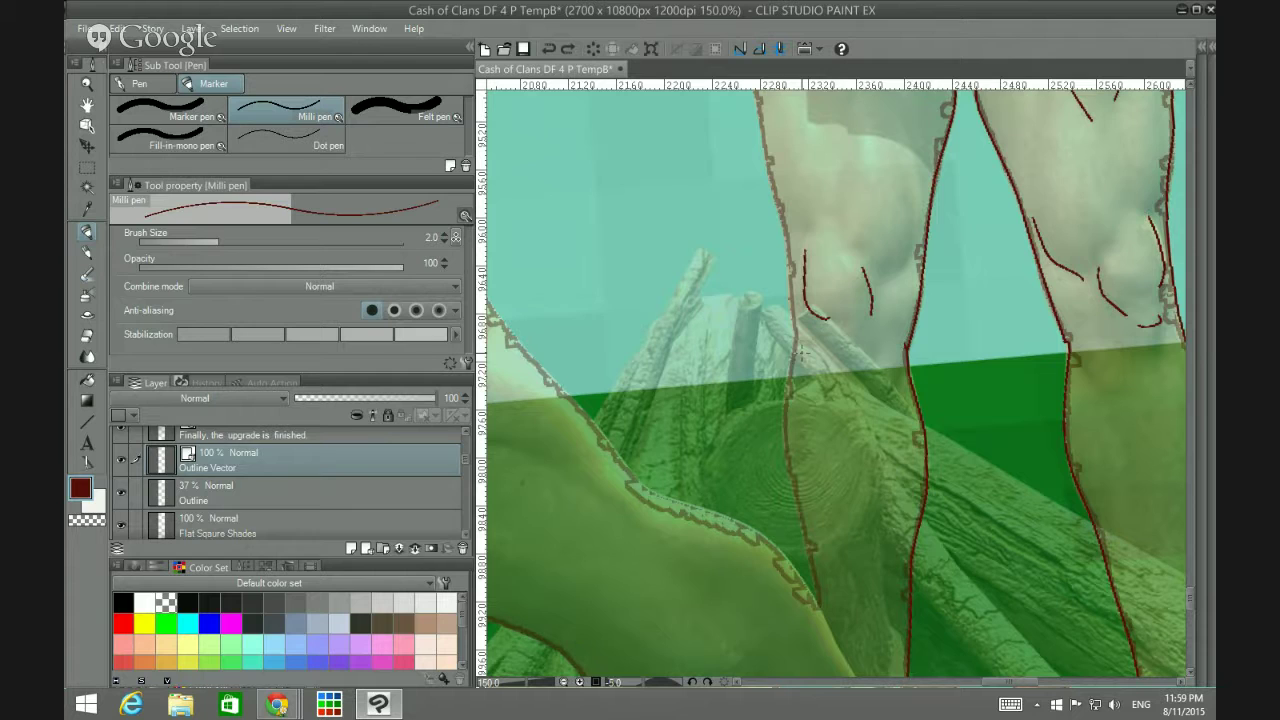
pyautogui.moveTo(797, 342)
pyautogui.mouseDown()
pyautogui.moveTo(785, 442)
pyautogui.moveTo(816, 600)
pyautogui.mouseUp()
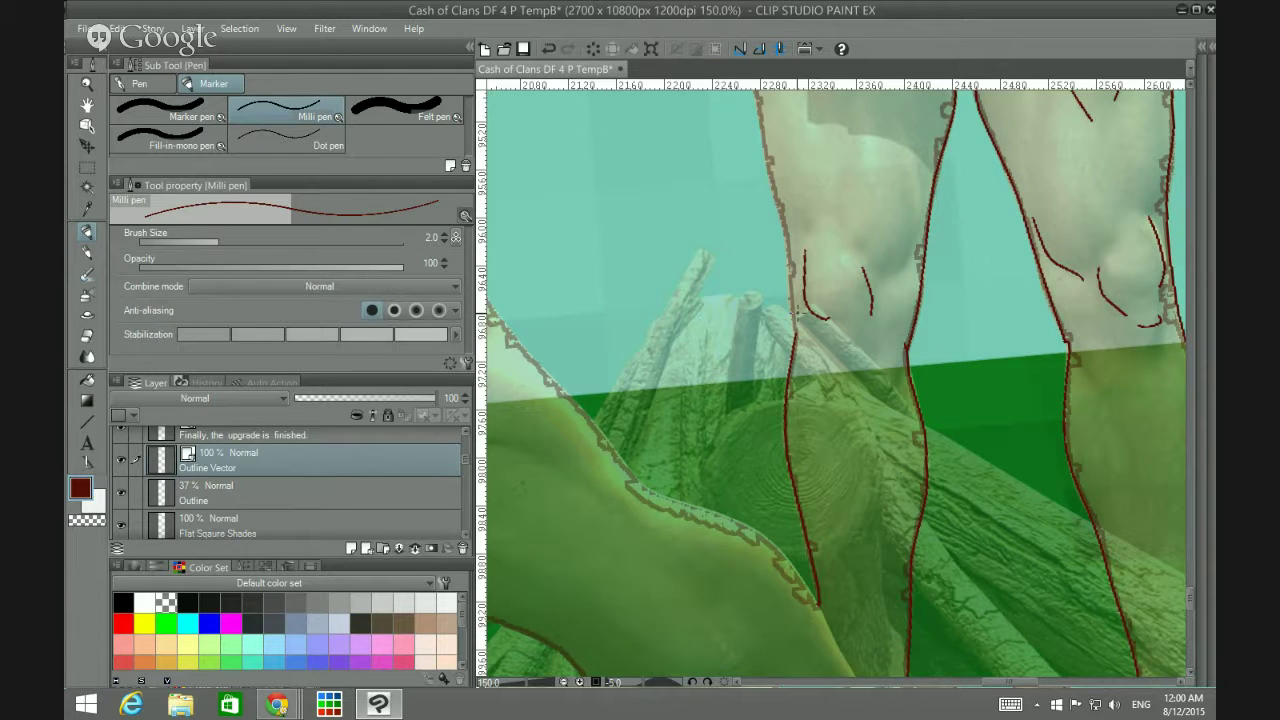
pyautogui.moveTo(793, 328); pyautogui.dragTo(790, 272)
# Step: Add a short outline stroke on the left hip and close the blank Piskel window
pyautogui.scroll(5, 1189, 599)
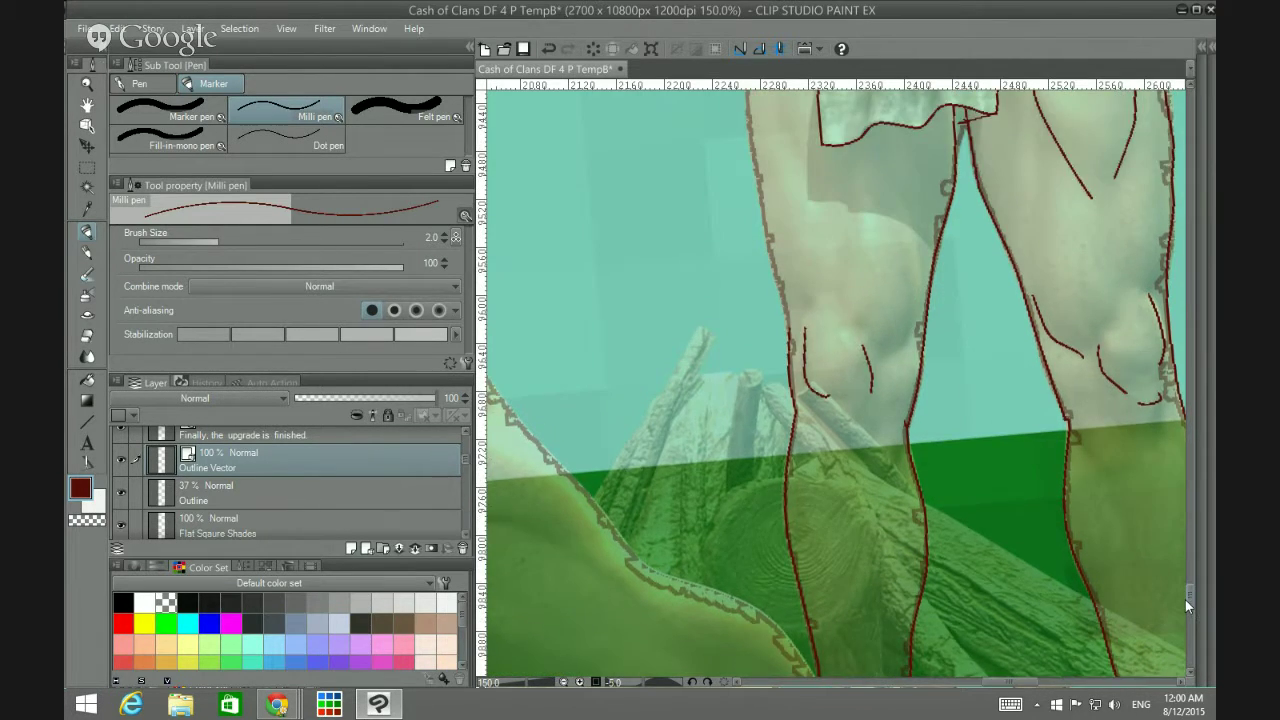
pyautogui.scroll(-1, 1198, 594)
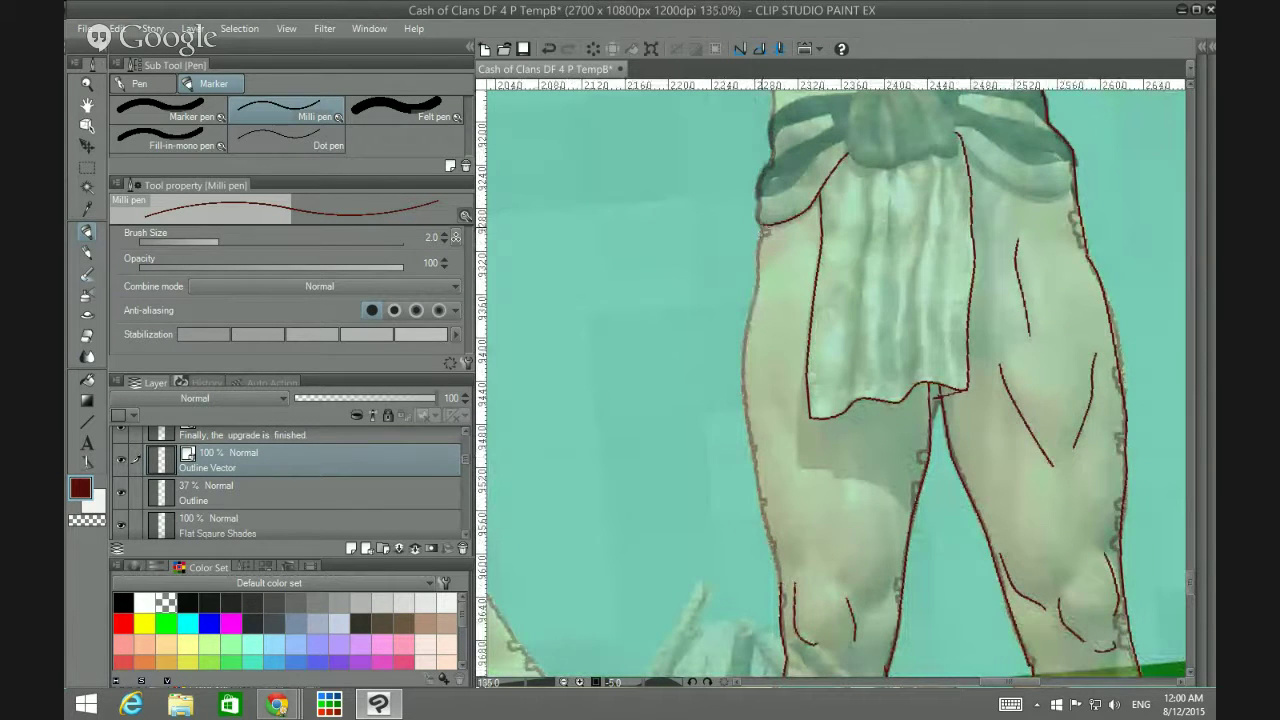
pyautogui.moveTo(760, 228)
pyautogui.mouseDown()
pyautogui.moveTo(740, 428)
pyautogui.moveTo(780, 590)
pyautogui.mouseUp()
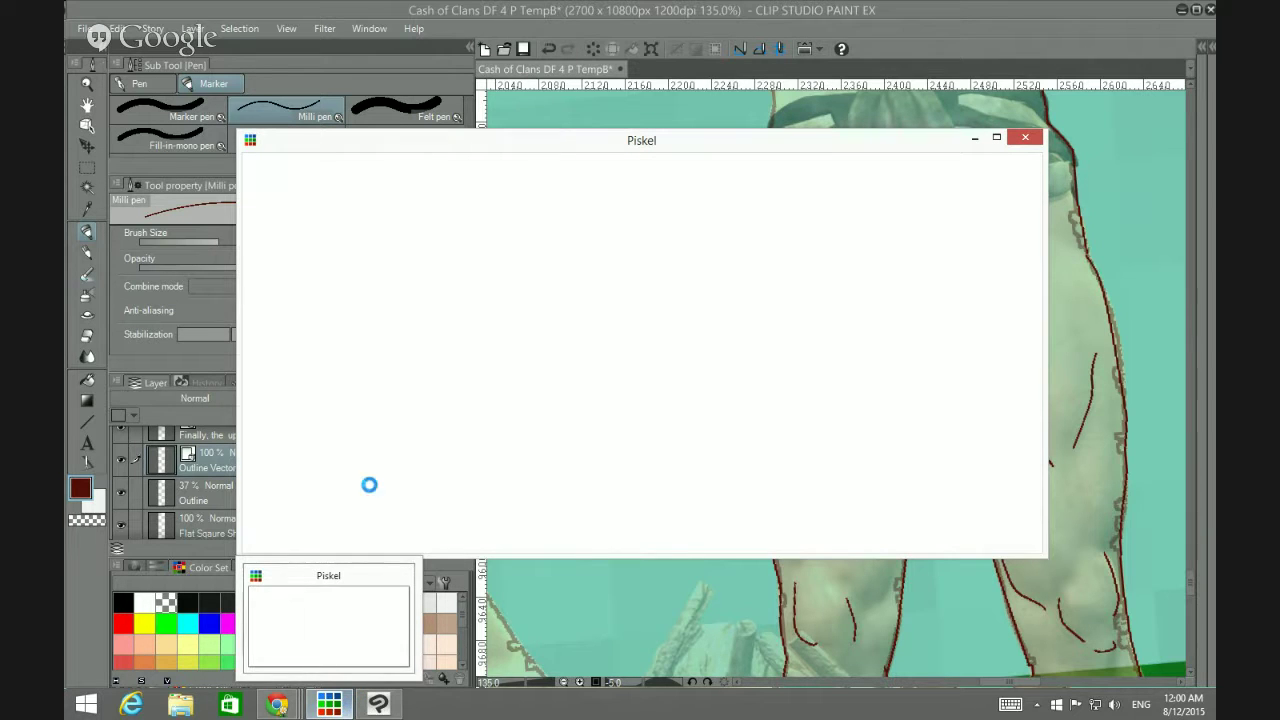
pyautogui.click(1024, 140)
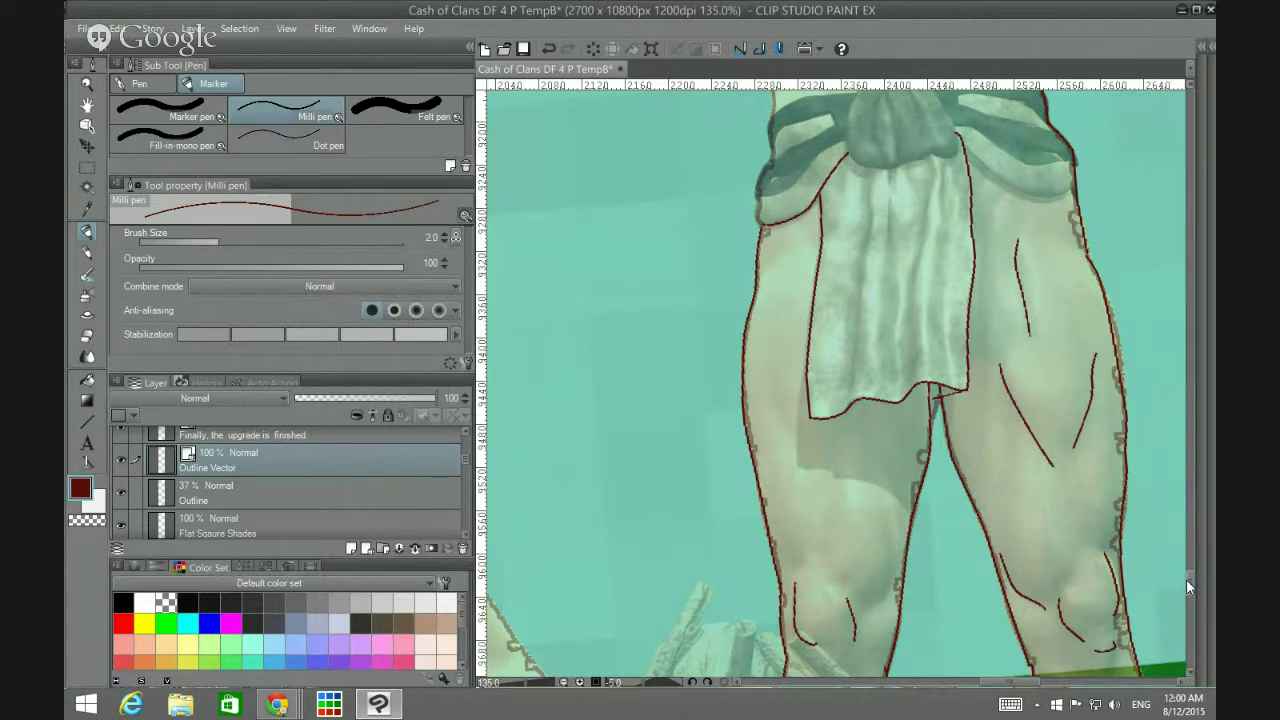
# Step: Ink the swordsman's left hip, left torso side, abdominal muscle lines and right-side ribs in dark red
pyautogui.moveTo(1186, 579); pyautogui.dragTo(1184, 567)
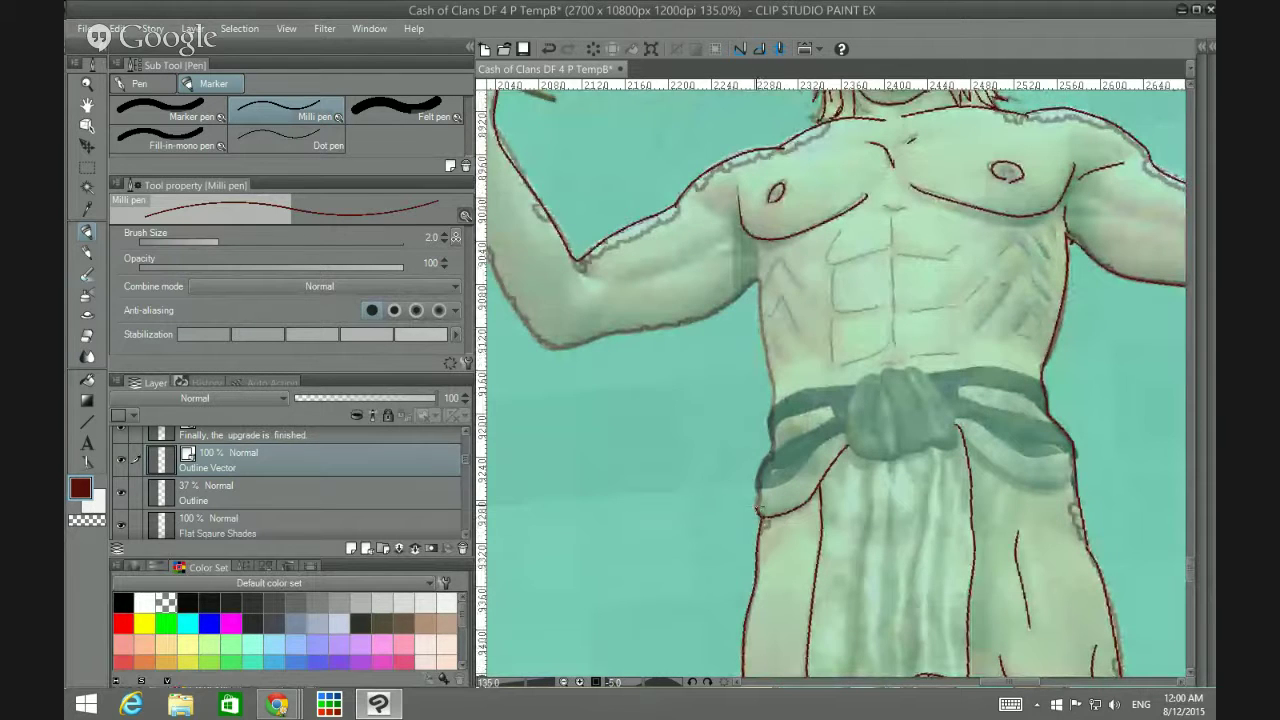
pyautogui.moveTo(758, 510); pyautogui.dragTo(772, 404)
pyautogui.moveTo(761, 282); pyautogui.dragTo(773, 410)
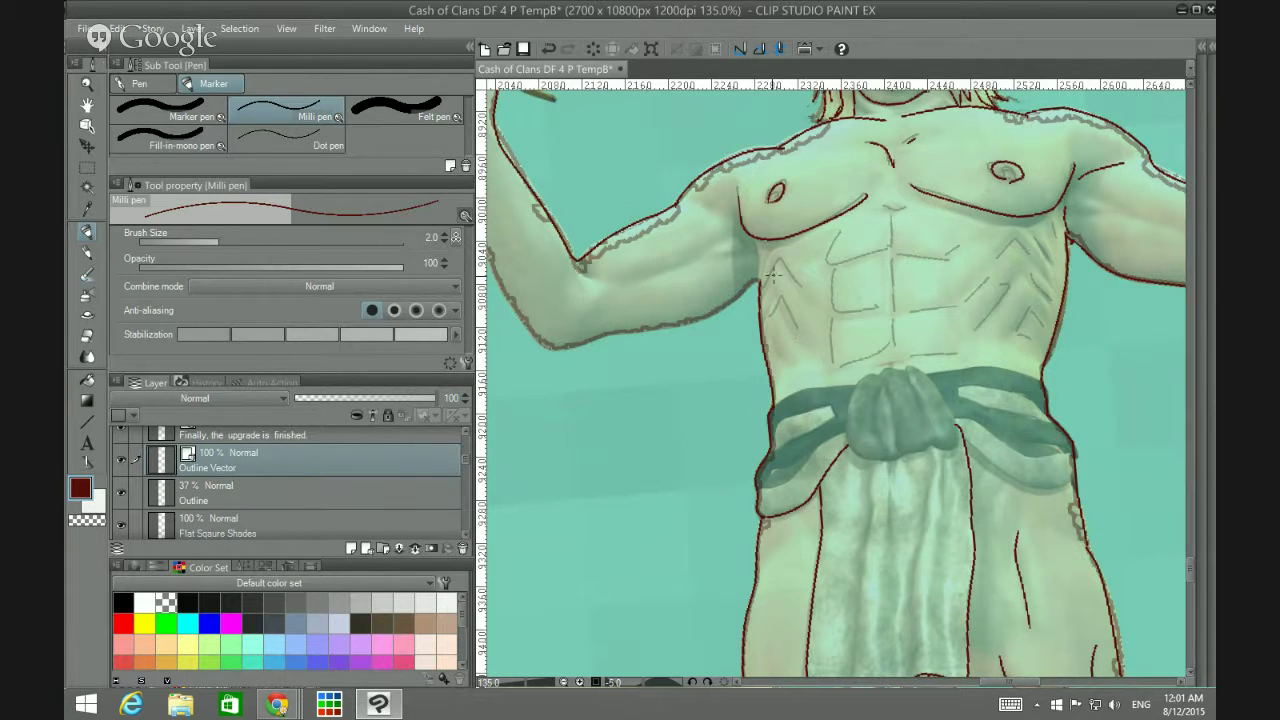
pyautogui.moveTo(767, 283)
pyautogui.mouseDown()
pyautogui.moveTo(779, 258)
pyautogui.moveTo(800, 284)
pyautogui.moveTo(782, 295)
pyautogui.moveTo(798, 323)
pyautogui.mouseUp()
pyautogui.moveTo(839, 236)
pyautogui.mouseDown()
pyautogui.moveTo(888, 252)
pyautogui.moveTo(884, 204)
pyautogui.moveTo(902, 208)
pyautogui.moveTo(925, 261)
pyautogui.moveTo(899, 255)
pyautogui.moveTo(965, 242)
pyautogui.mouseUp()
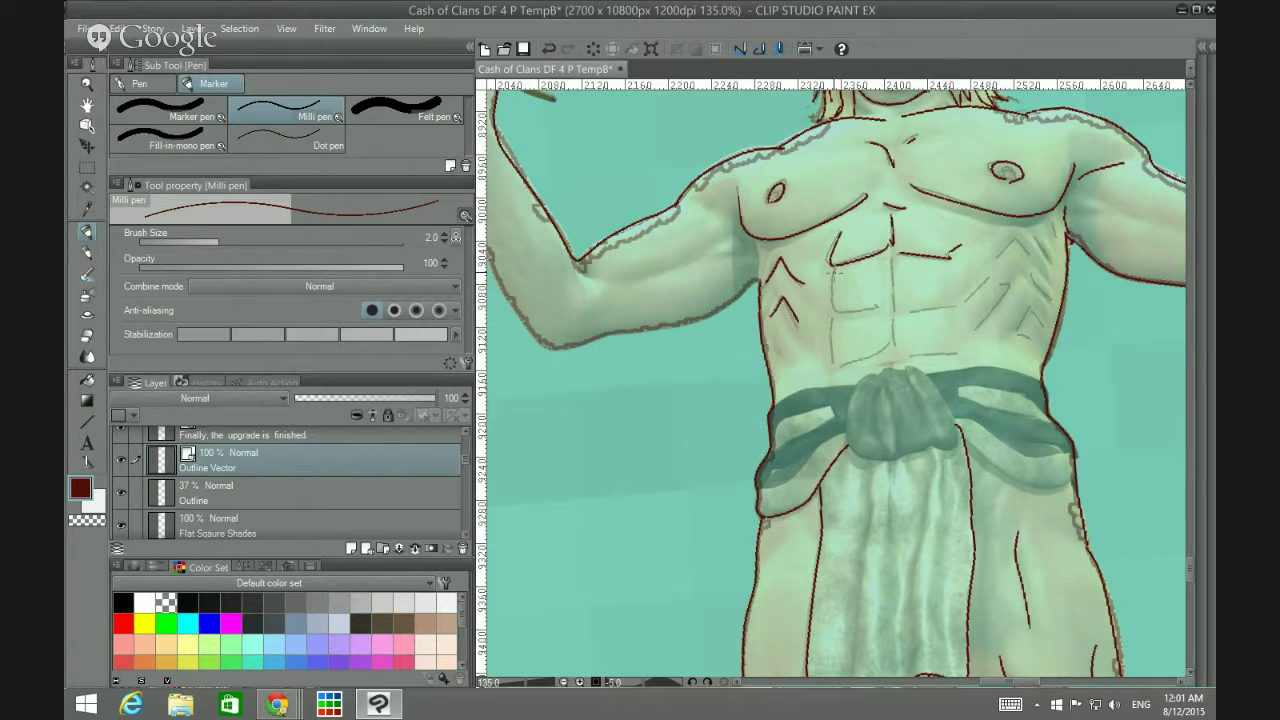
pyautogui.moveTo(832, 268)
pyautogui.mouseDown()
pyautogui.moveTo(834, 310)
pyautogui.moveTo(880, 310)
pyautogui.mouseUp()
pyautogui.moveTo(894, 258)
pyautogui.mouseDown()
pyautogui.moveTo(893, 312)
pyautogui.moveTo(841, 365)
pyautogui.moveTo(831, 318)
pyautogui.moveTo(834, 370)
pyautogui.moveTo(955, 305)
pyautogui.mouseUp()
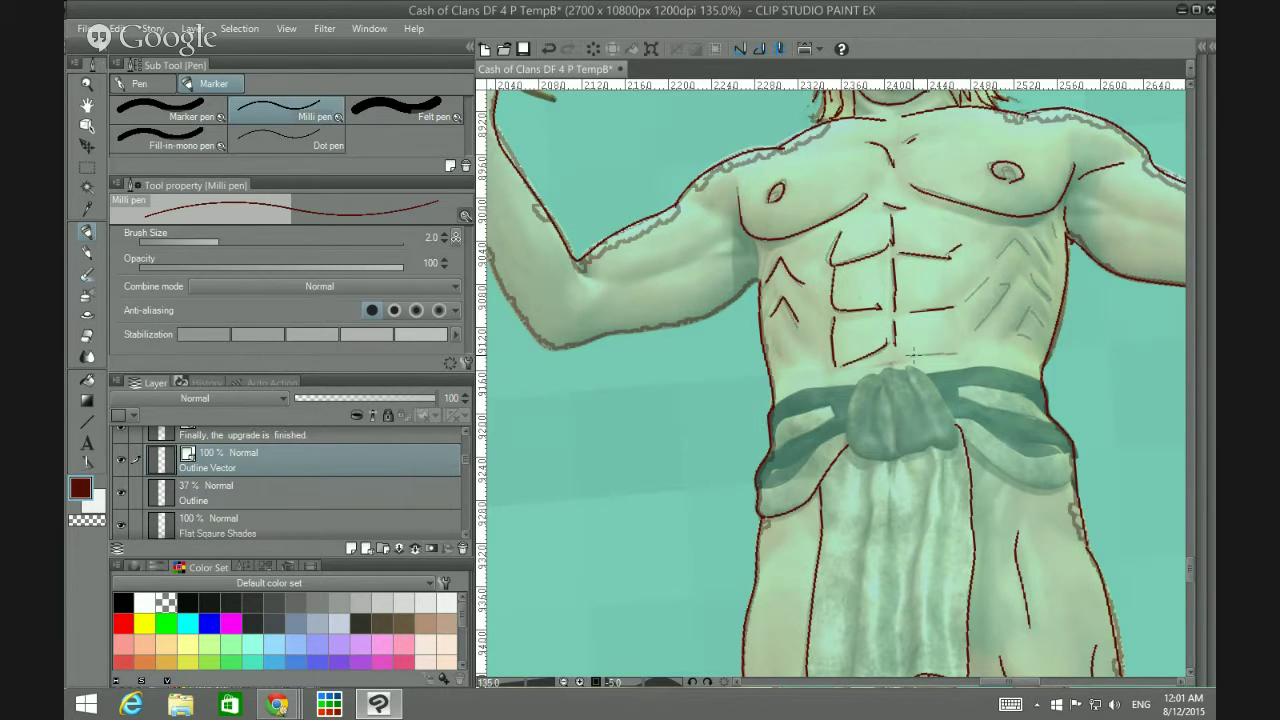
pyautogui.moveTo(929, 353); pyautogui.dragTo(957, 353)
pyautogui.moveTo(970, 296)
pyautogui.mouseDown()
pyautogui.moveTo(1017, 240)
pyautogui.moveTo(1047, 255)
pyautogui.moveTo(1056, 298)
pyautogui.moveTo(1026, 306)
pyautogui.moveTo(1042, 332)
pyautogui.moveTo(995, 302)
pyautogui.moveTo(1010, 282)
pyautogui.mouseUp()
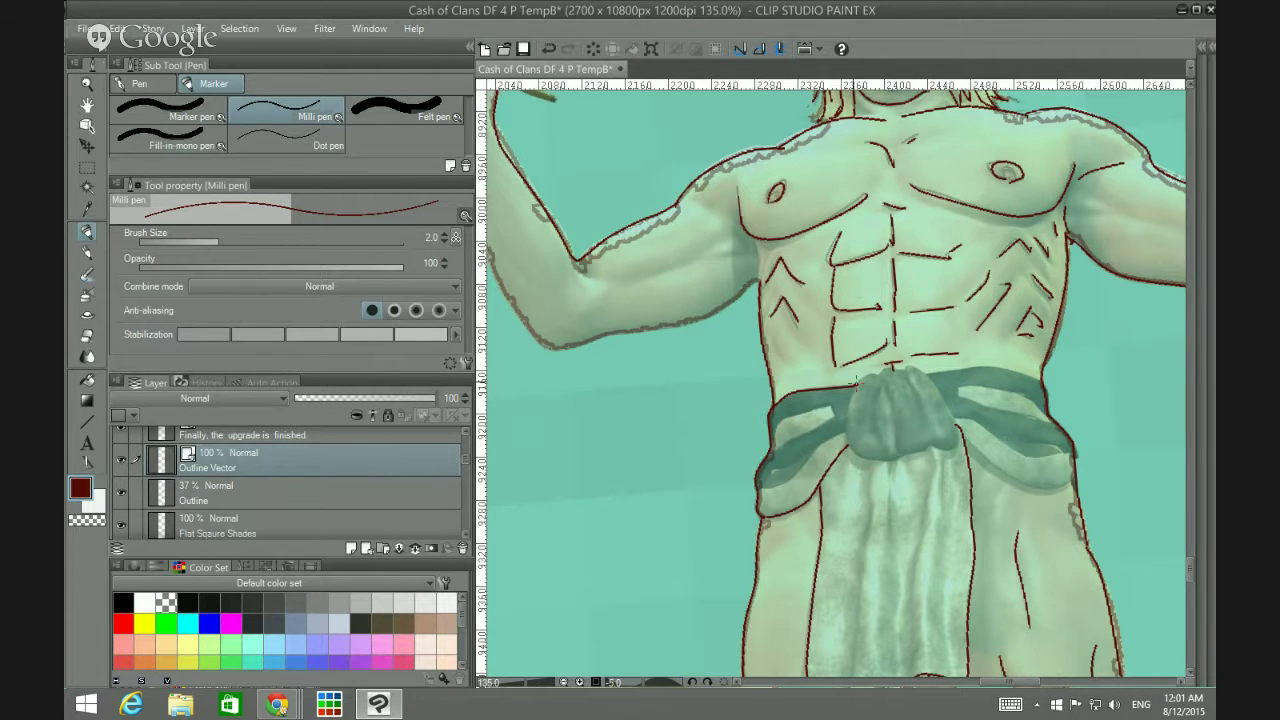
# Step: Outline the belt's top edge, knot folds and lower edge, redrawing the top-right edge more cleanly
pyautogui.moveTo(932, 370); pyautogui.dragTo(1046, 384)
pyautogui.moveTo(856, 386)
pyautogui.mouseDown()
pyautogui.moveTo(891, 366)
pyautogui.moveTo(934, 382)
pyautogui.moveTo(961, 432)
pyautogui.moveTo(952, 448)
pyautogui.moveTo(857, 456)
pyautogui.moveTo(848, 404)
pyautogui.moveTo(862, 374)
pyautogui.mouseUp()
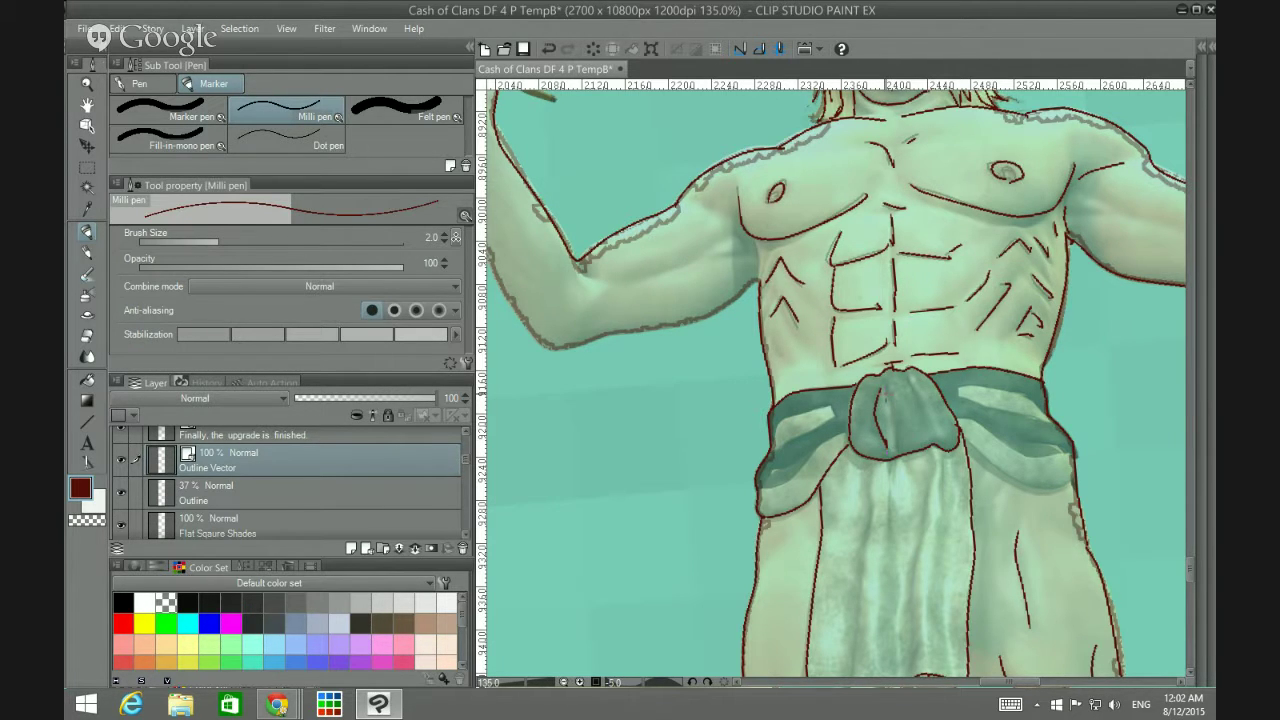
pyautogui.moveTo(887, 391); pyautogui.dragTo(894, 438)
pyautogui.moveTo(910, 384); pyautogui.dragTo(926, 425)
pyautogui.moveTo(782, 416); pyautogui.dragTo(838, 404)
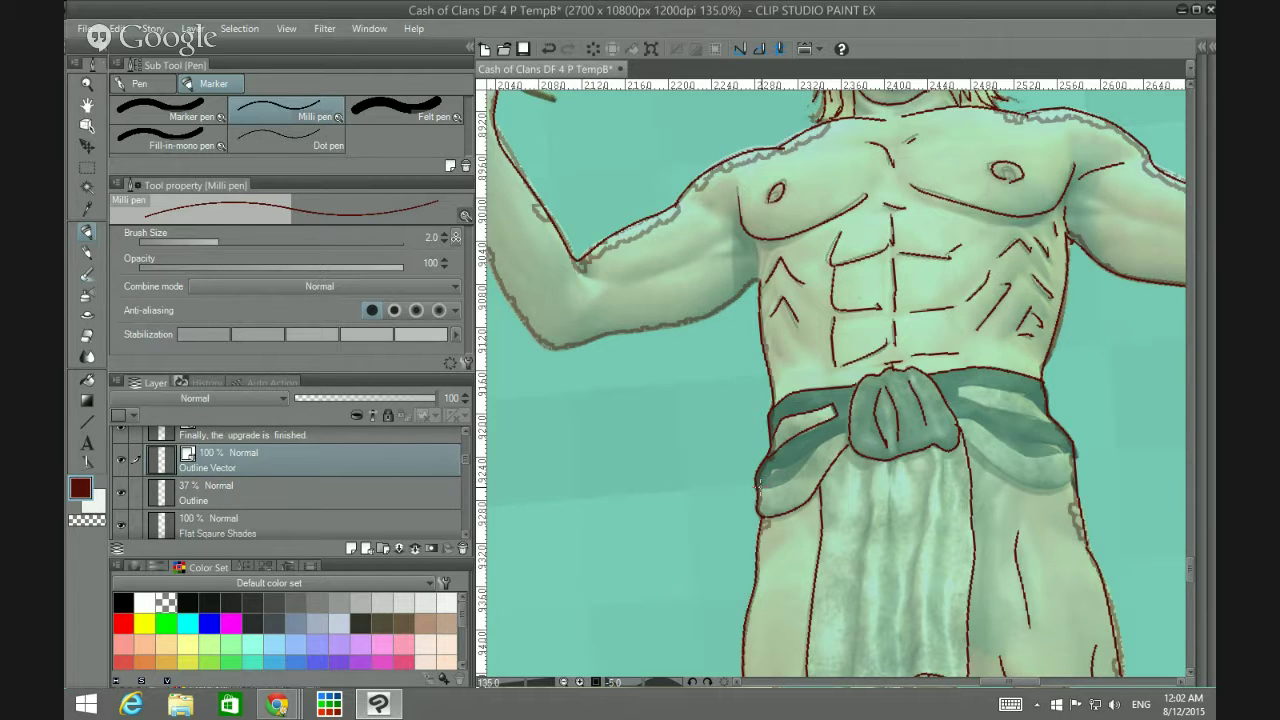
pyautogui.moveTo(758, 486); pyautogui.dragTo(848, 436)
pyautogui.moveTo(960, 391); pyautogui.dragTo(1058, 428)
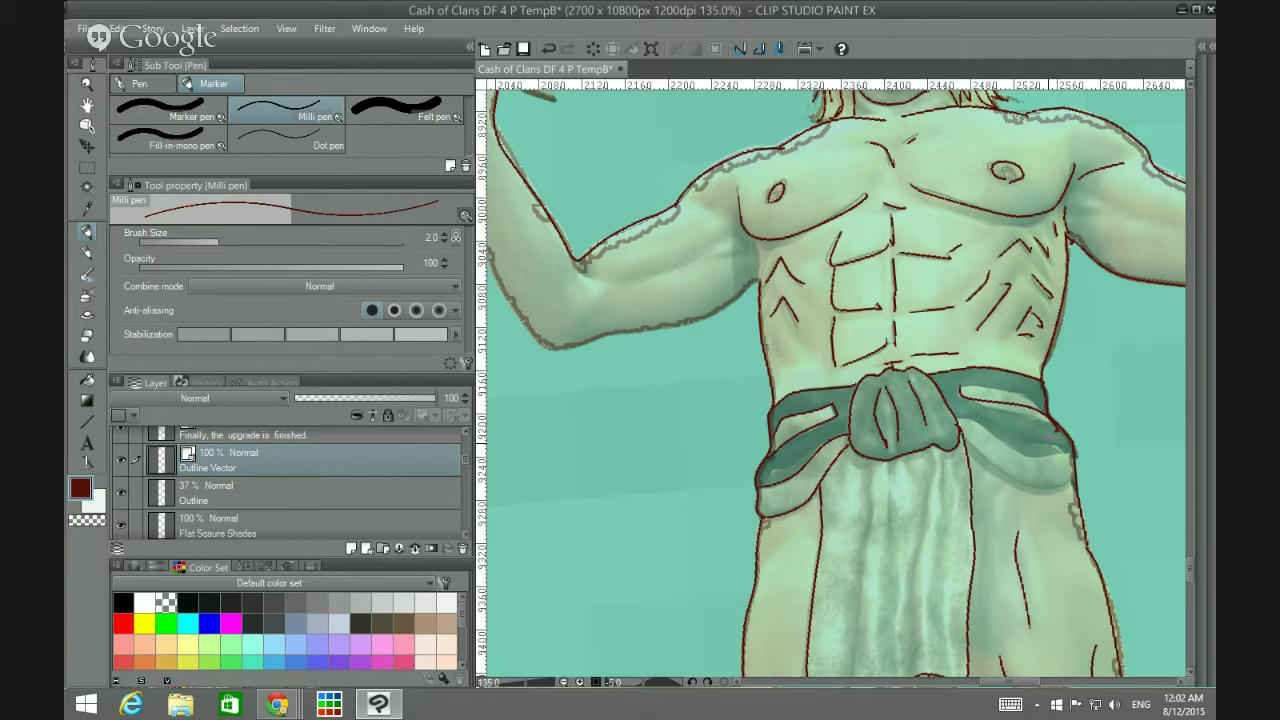
pyautogui.hotkey('ctrl', 'z')
pyautogui.moveTo(962, 386)
pyautogui.mouseDown()
pyautogui.moveTo(1049, 421)
pyautogui.moveTo(1059, 428)
pyautogui.moveTo(983, 423)
pyautogui.moveTo(1072, 457)
pyautogui.mouseUp()
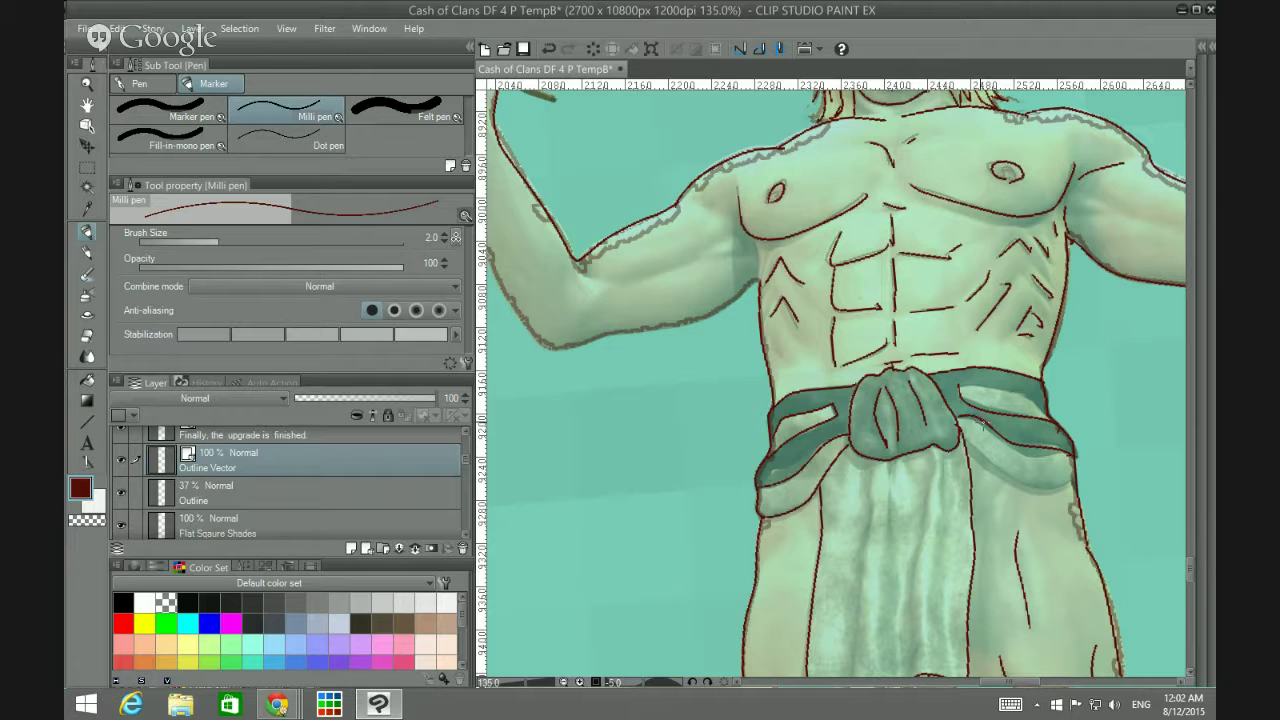
pyautogui.moveTo(958, 386); pyautogui.dragTo(1045, 418)
# Step: Move to the sword hand and outline the thumb and top of the grip, discarding a blade stroke
pyautogui.scroll(-3, 876, 360)
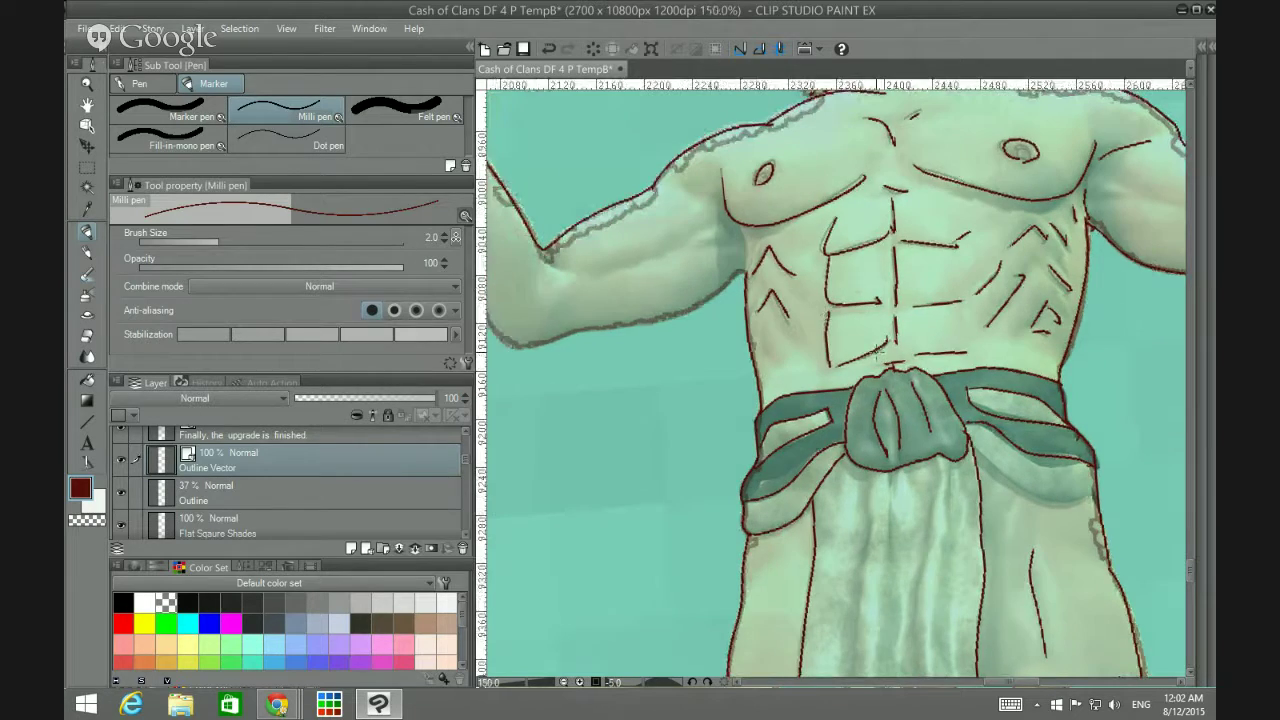
pyautogui.scroll(-1, 1190, 545)
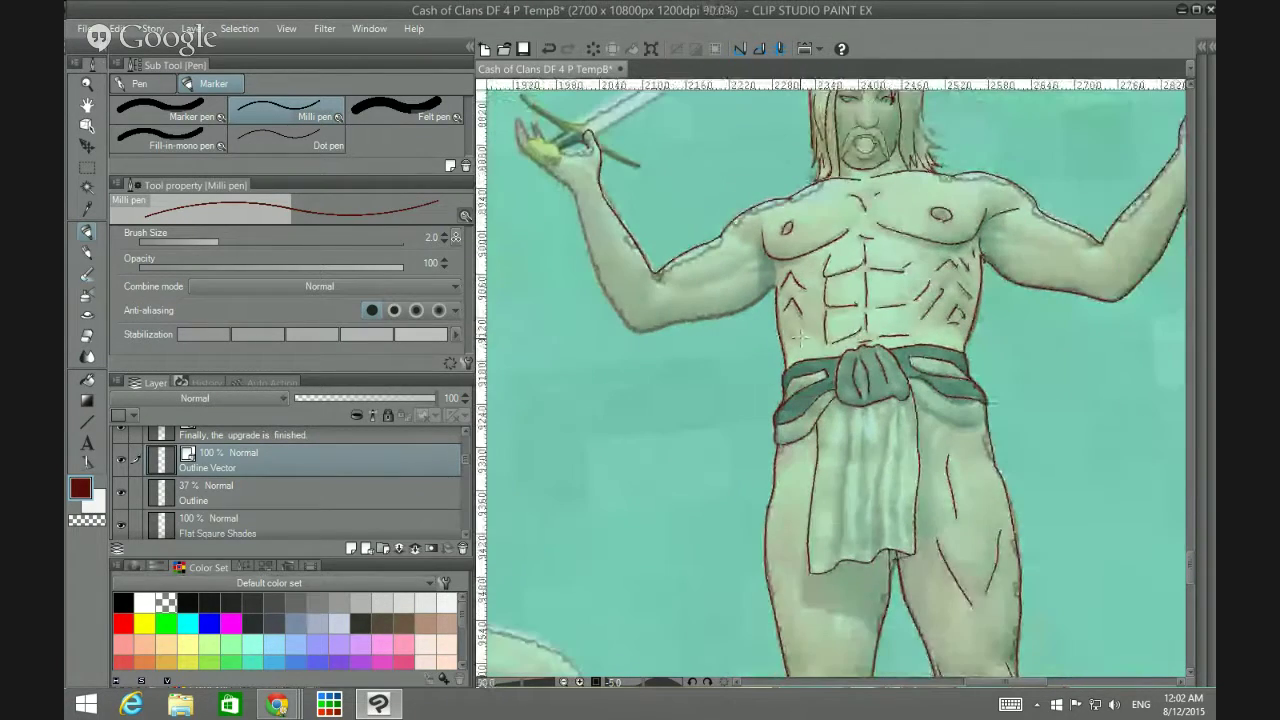
pyautogui.scroll(-1, 1190, 550)
pyautogui.moveTo(1187, 549); pyautogui.dragTo(1186, 536)
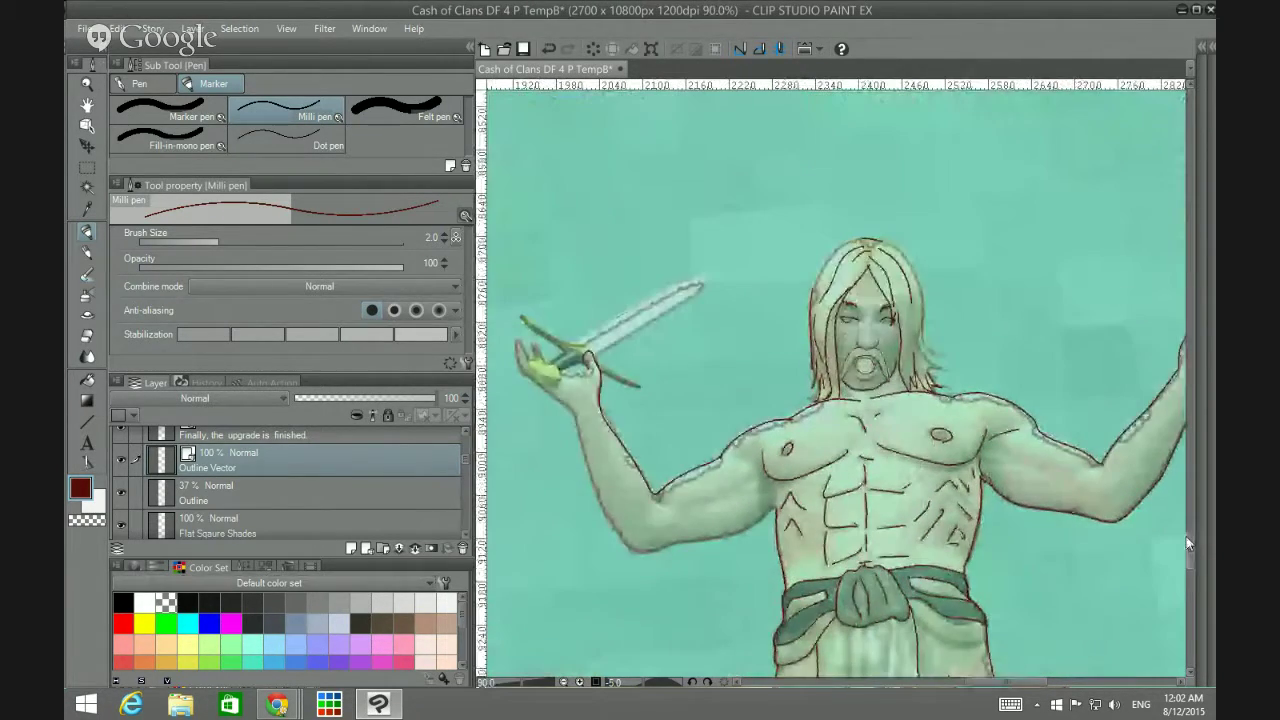
pyautogui.scroll(1, 612, 430)
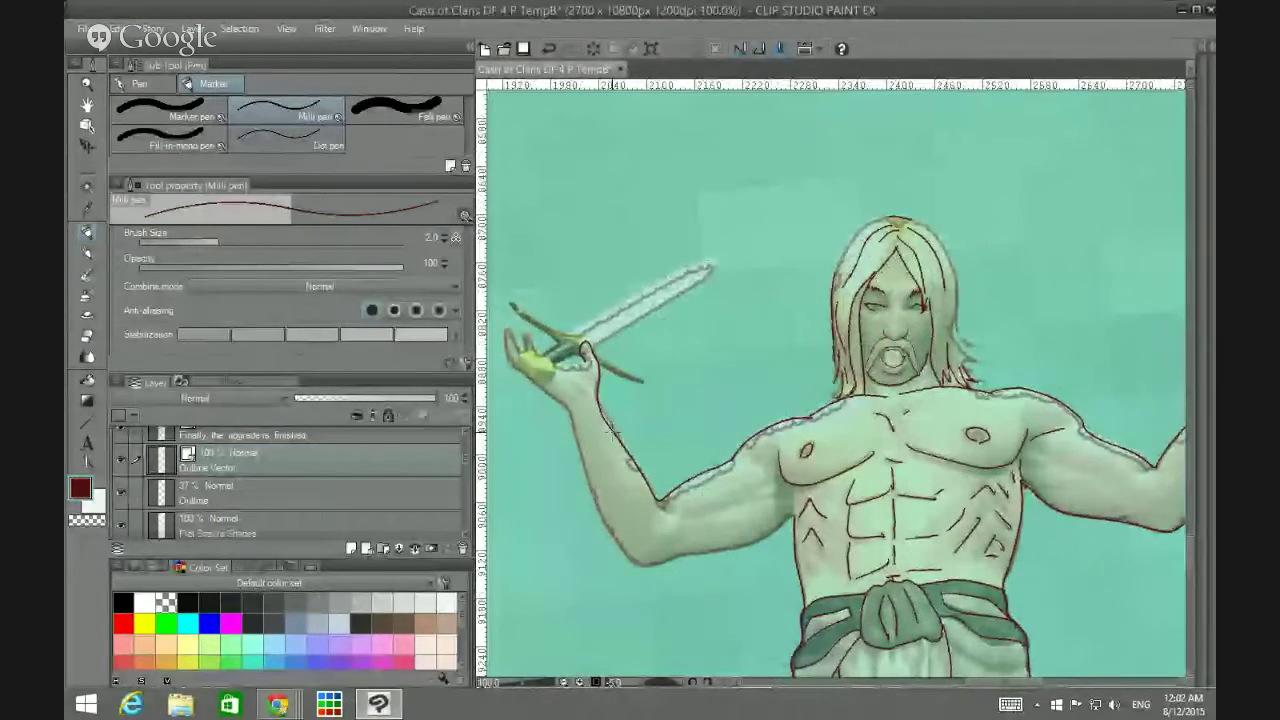
pyautogui.moveTo(1000, 687); pyautogui.dragTo(989, 686)
pyautogui.scroll(2, 710, 385)
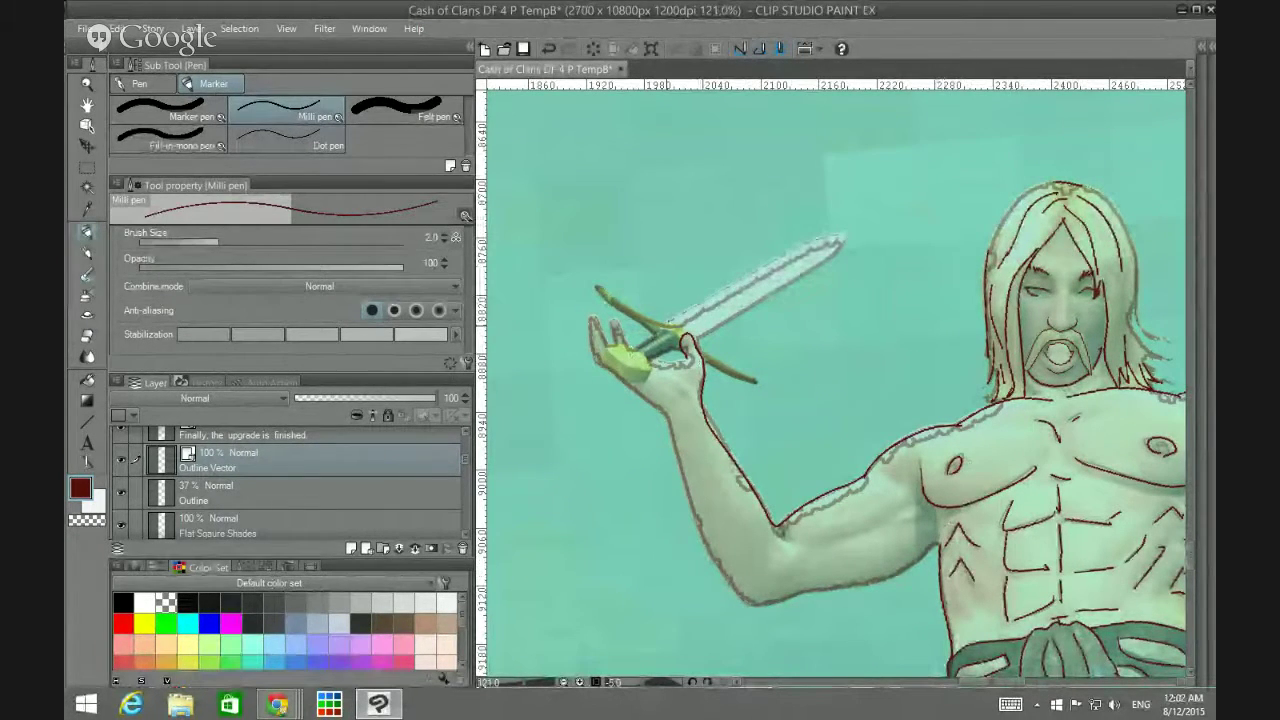
pyautogui.moveTo(662, 328); pyautogui.dragTo(800, 250)
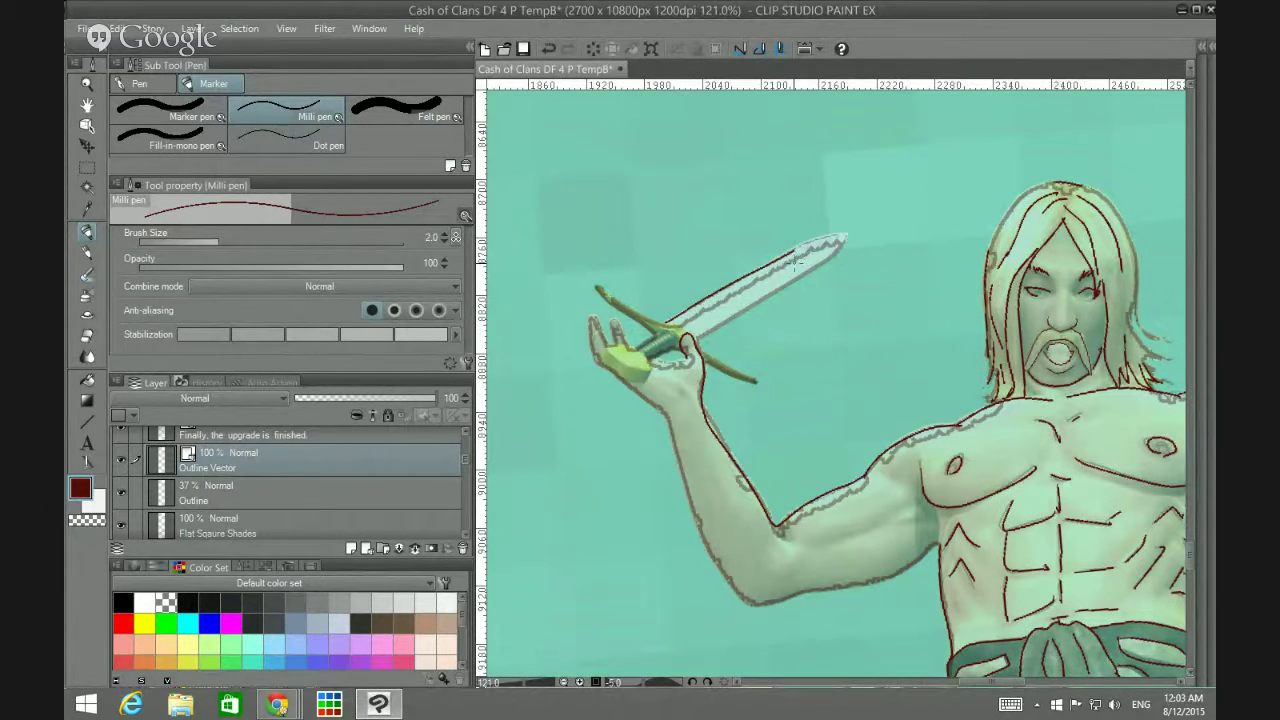
pyautogui.hotkey('ctrl', 'z')
pyautogui.moveTo(654, 350)
pyautogui.mouseDown()
pyautogui.moveTo(662, 366)
pyautogui.moveTo(692, 356)
pyautogui.mouseUp()
pyautogui.moveTo(650, 357)
pyautogui.mouseDown()
pyautogui.moveTo(613, 322)
pyautogui.moveTo(618, 335)
pyautogui.moveTo(597, 345)
pyautogui.moveTo(604, 362)
pyautogui.moveTo(591, 359)
pyautogui.moveTo(605, 327)
pyautogui.moveTo(591, 347)
pyautogui.moveTo(591, 319)
pyautogui.moveTo(603, 345)
pyautogui.moveTo(594, 315)
pyautogui.moveTo(606, 346)
pyautogui.mouseUp()
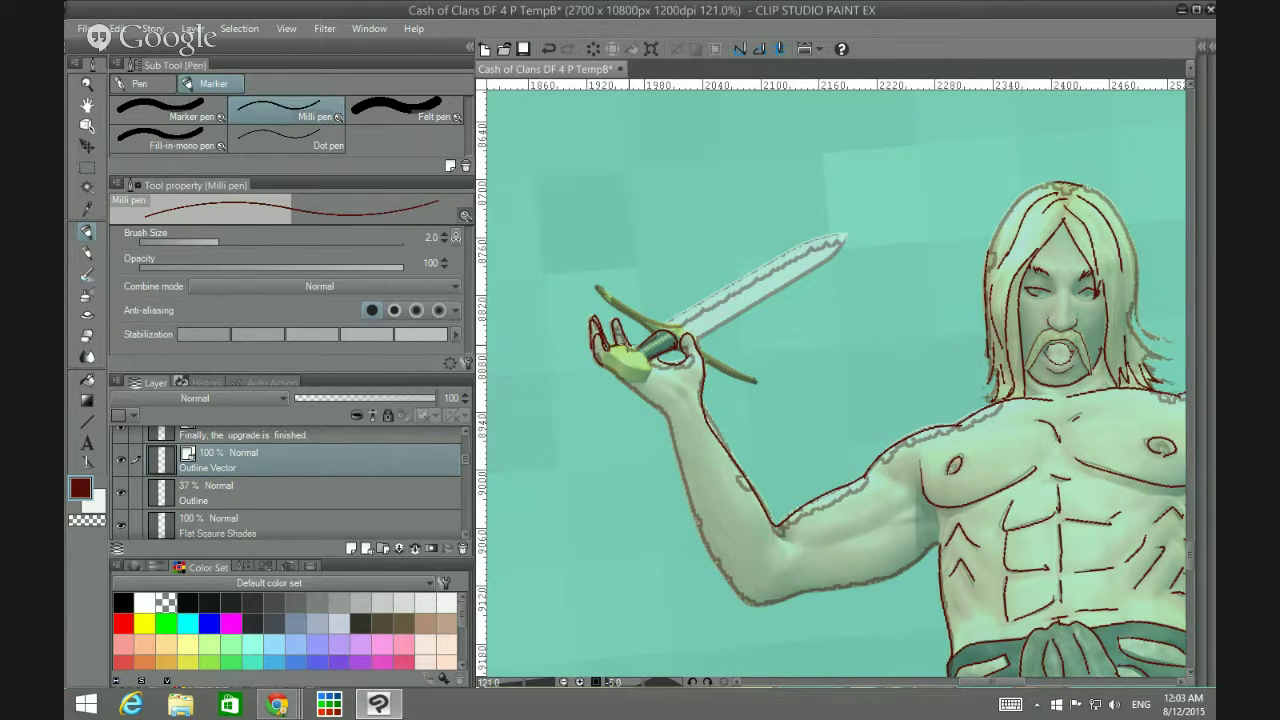
# Step: Outline the yellow palm, redrawing its lower-right edge after undoing the first attempt
pyautogui.moveTo(618, 344)
pyautogui.mouseDown()
pyautogui.moveTo(654, 368)
pyautogui.moveTo(624, 372)
pyautogui.moveTo(611, 340)
pyautogui.moveTo(642, 350)
pyautogui.moveTo(604, 350)
pyautogui.moveTo(600, 364)
pyautogui.moveTo(648, 378)
pyautogui.mouseUp()
pyautogui.hotkey('ctrl', 'z')
pyautogui.hotkey('ctrl', 'z')
pyautogui.hotkey('ctrl', 'z')
pyautogui.moveTo(645, 370)
pyautogui.mouseDown()
pyautogui.moveTo(655, 382)
pyautogui.moveTo(638, 350)
pyautogui.moveTo(610, 352)
pyautogui.moveTo(640, 368)
pyautogui.moveTo(610, 345)
pyautogui.moveTo(600, 360)
pyautogui.moveTo(646, 394)
pyautogui.mouseUp()
pyautogui.moveTo(627, 346); pyautogui.dragTo(648, 358)
# Step: Ink the forearm's lower edge, the upper arm's top contour and the inner elbow
pyautogui.scroll(-1, 650, 511)
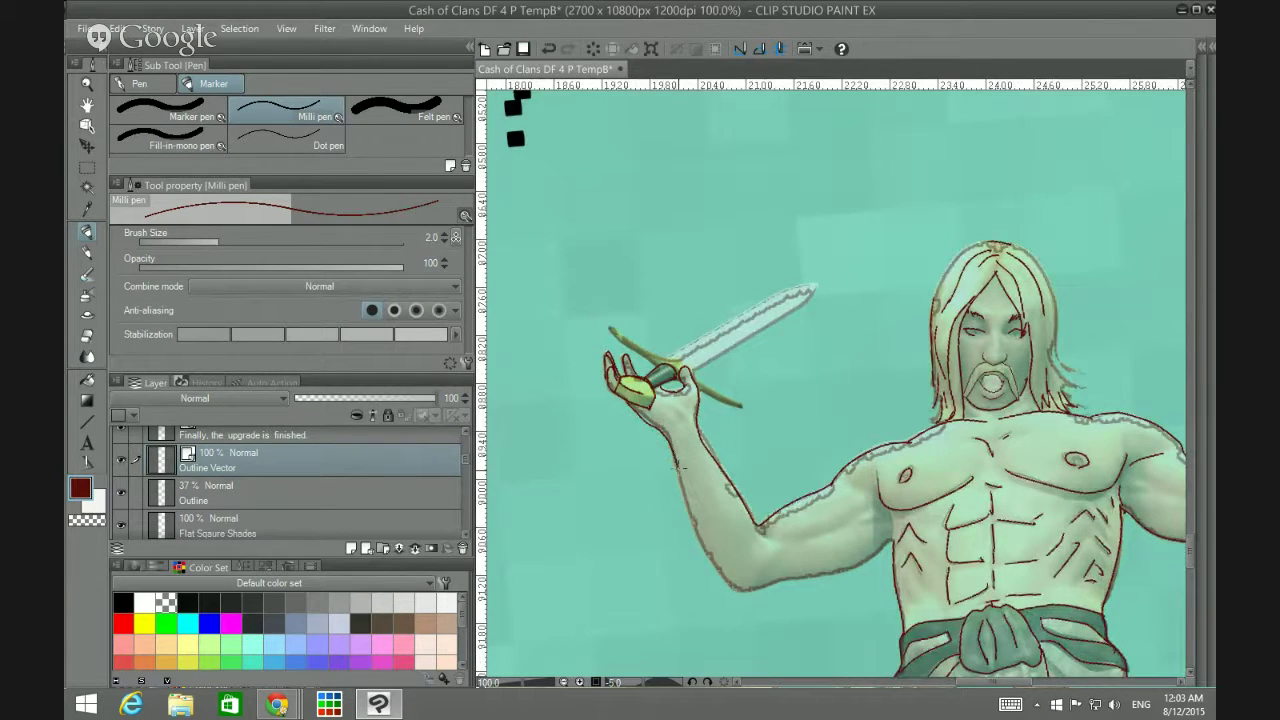
pyautogui.moveTo(700, 548)
pyautogui.mouseDown()
pyautogui.moveTo(730, 588)
pyautogui.moveTo(788, 590)
pyautogui.moveTo(756, 597)
pyautogui.moveTo(735, 590)
pyautogui.moveTo(862, 563)
pyautogui.mouseUp()
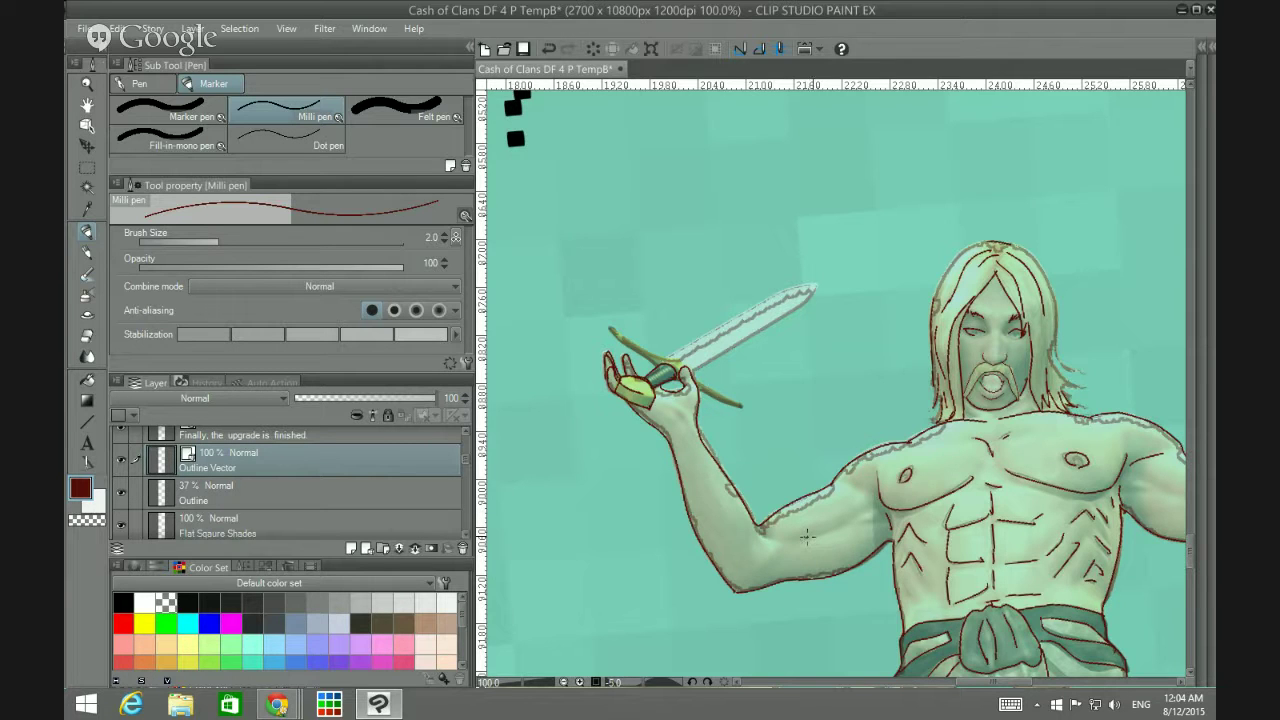
pyautogui.moveTo(806, 537)
pyautogui.mouseDown()
pyautogui.moveTo(872, 506)
pyautogui.moveTo(840, 494)
pyautogui.moveTo(855, 487)
pyautogui.mouseUp()
pyautogui.moveTo(698, 515); pyautogui.dragTo(725, 548)
# Step: Zoom out and scroll down from the swordsman panel to the seated foreground figure
pyautogui.scroll(-5, 779, 494)
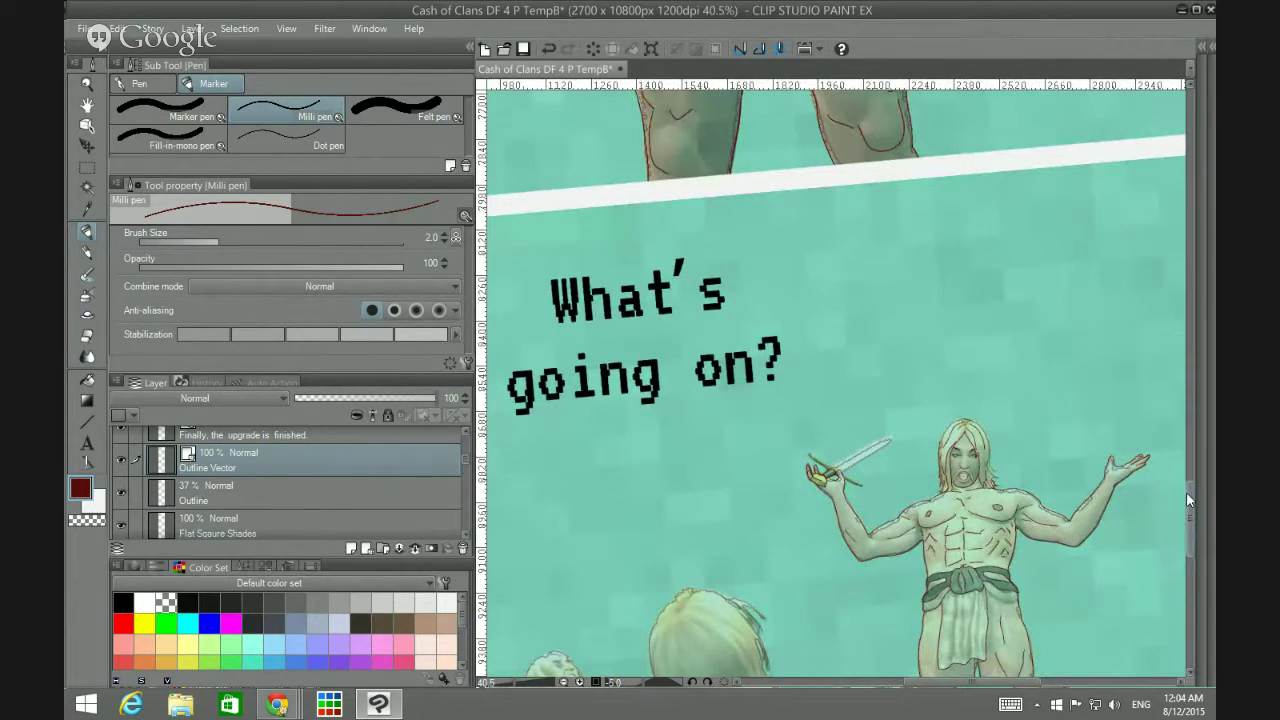
pyautogui.moveTo(1186, 493); pyautogui.dragTo(1195, 551)
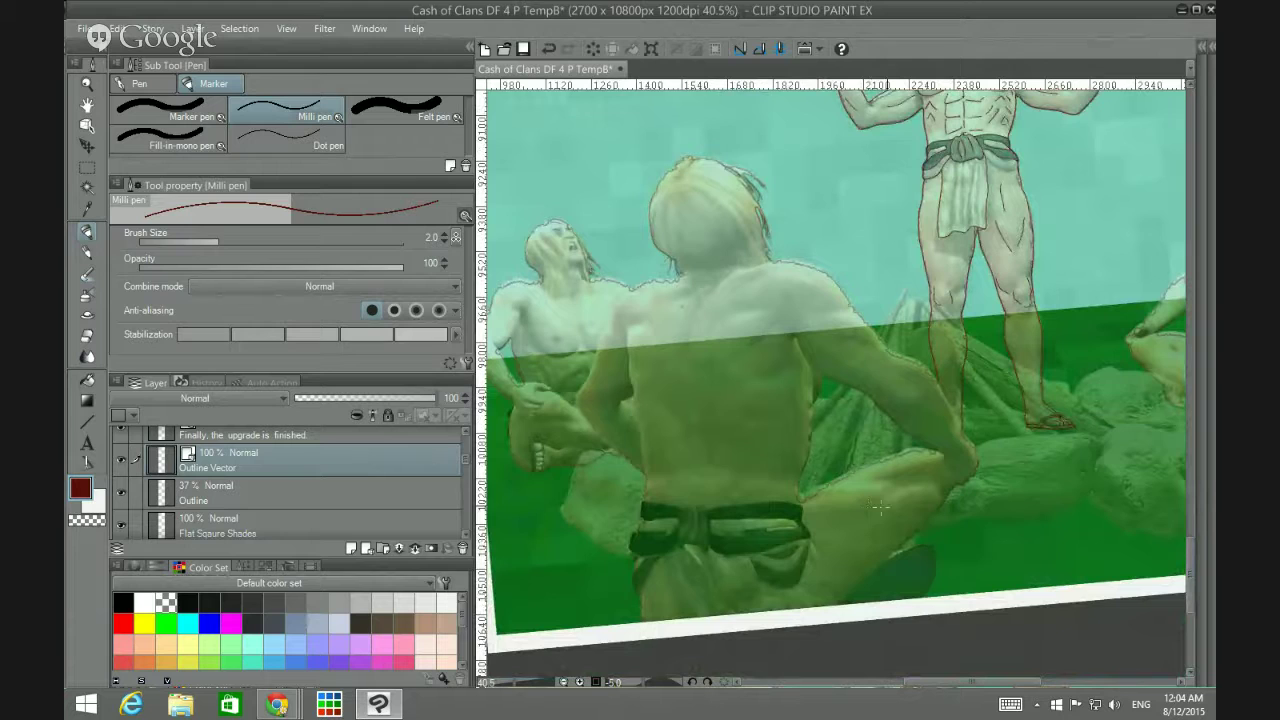
# Step: Trace the seated figure's arm contour down to the lower edge of his hand
pyautogui.scroll(3, 880, 508)
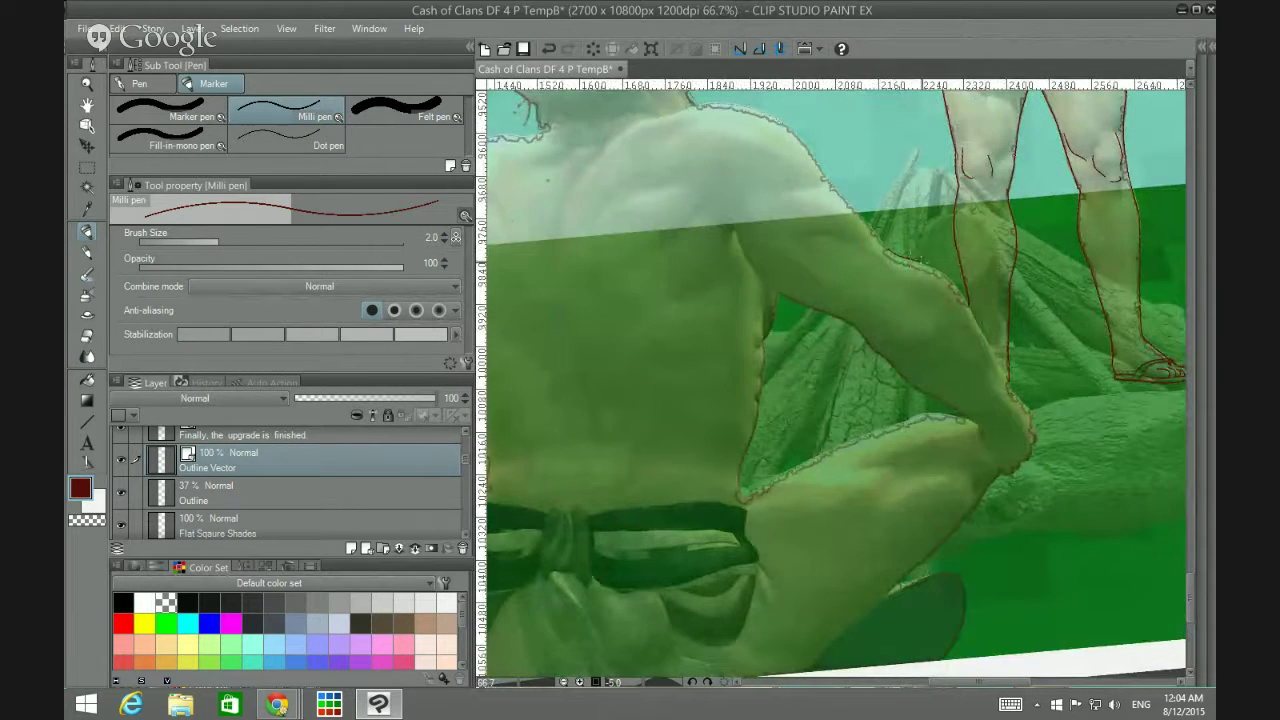
pyautogui.moveTo(927, 266)
pyautogui.mouseDown()
pyautogui.moveTo(959, 290)
pyautogui.moveTo(1010, 388)
pyautogui.mouseUp()
pyautogui.moveTo(750, 260); pyautogui.dragTo(795, 300)
pyautogui.moveTo(897, 365)
pyautogui.mouseDown()
pyautogui.moveTo(979, 437)
pyautogui.moveTo(1000, 439)
pyautogui.moveTo(979, 429)
pyautogui.moveTo(1004, 470)
pyautogui.mouseUp()
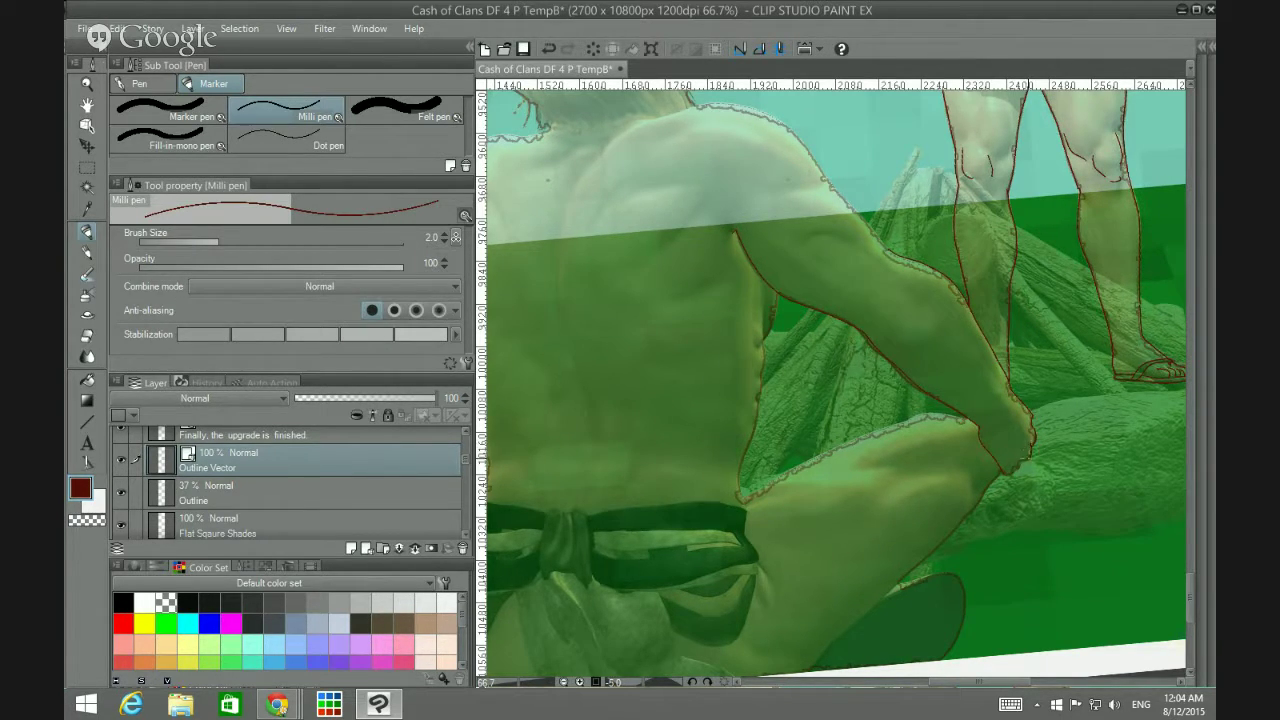
pyautogui.moveTo(1018, 464); pyautogui.dragTo(1004, 474)
# Step: Ink the seated figure's back contour downward, undoing a bad leg-edge stroke
pyautogui.moveTo(764, 331); pyautogui.dragTo(761, 359)
pyautogui.moveTo(757, 416); pyautogui.dragTo(748, 440)
pyautogui.moveTo(741, 489)
pyautogui.mouseDown()
pyautogui.moveTo(746, 518)
pyautogui.moveTo(790, 468)
pyautogui.moveTo(858, 439)
pyautogui.mouseUp()
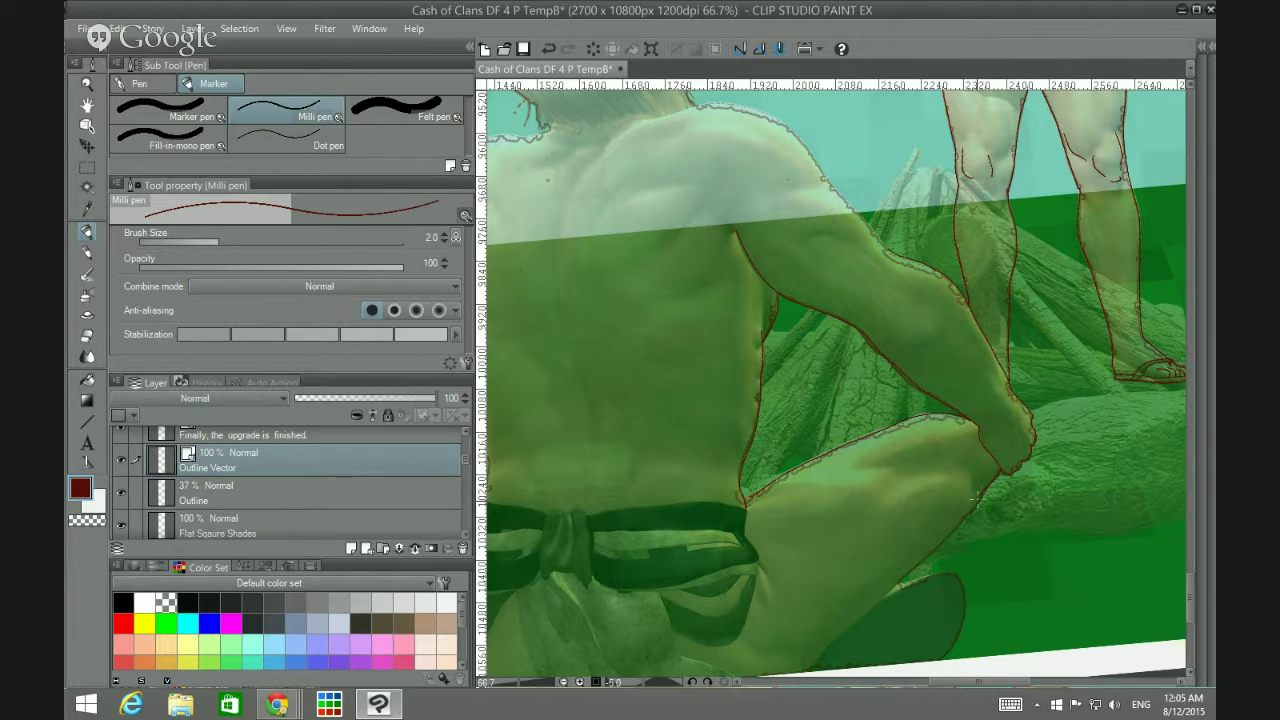
pyautogui.moveTo(955, 524); pyautogui.dragTo(878, 599)
pyautogui.hotkey('ctrl', 'z')
# Step: Add a short line at the leg's lower edge and ink the left edge of the shorts
pyautogui.scroll(-2, 1001, 516)
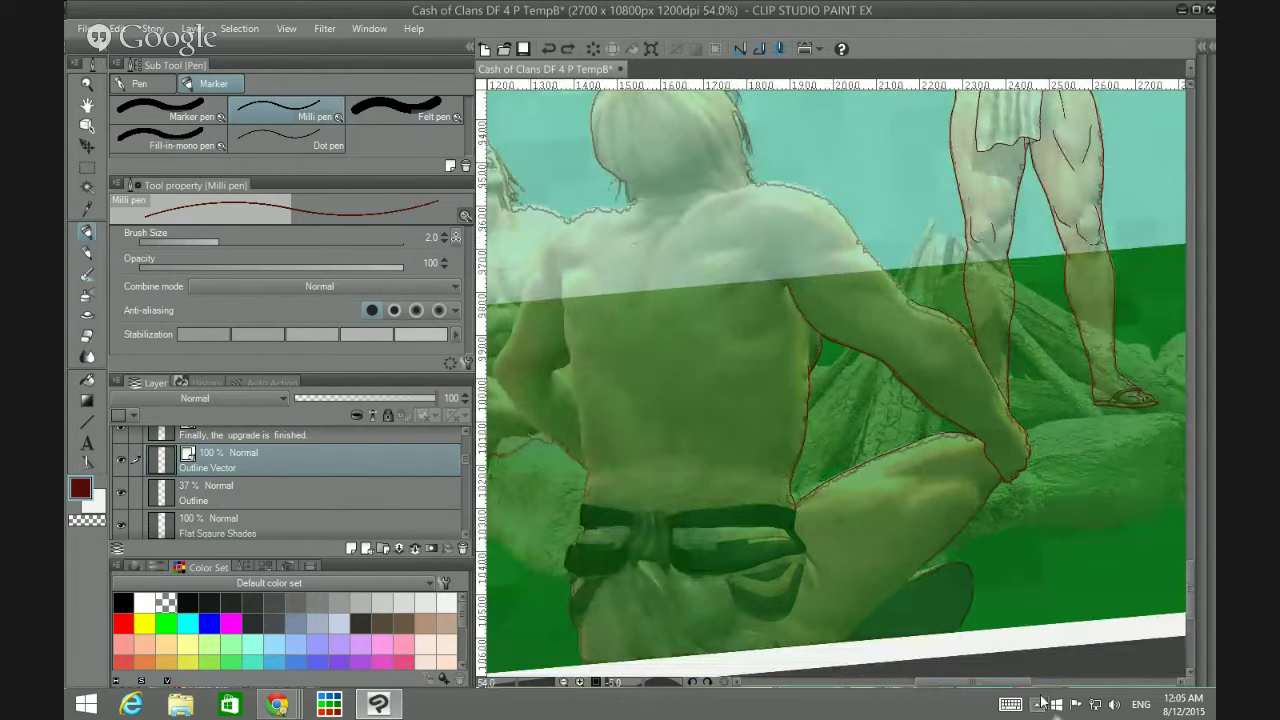
pyautogui.moveTo(1025, 684); pyautogui.dragTo(1012, 686)
pyautogui.scroll(4, 1008, 575)
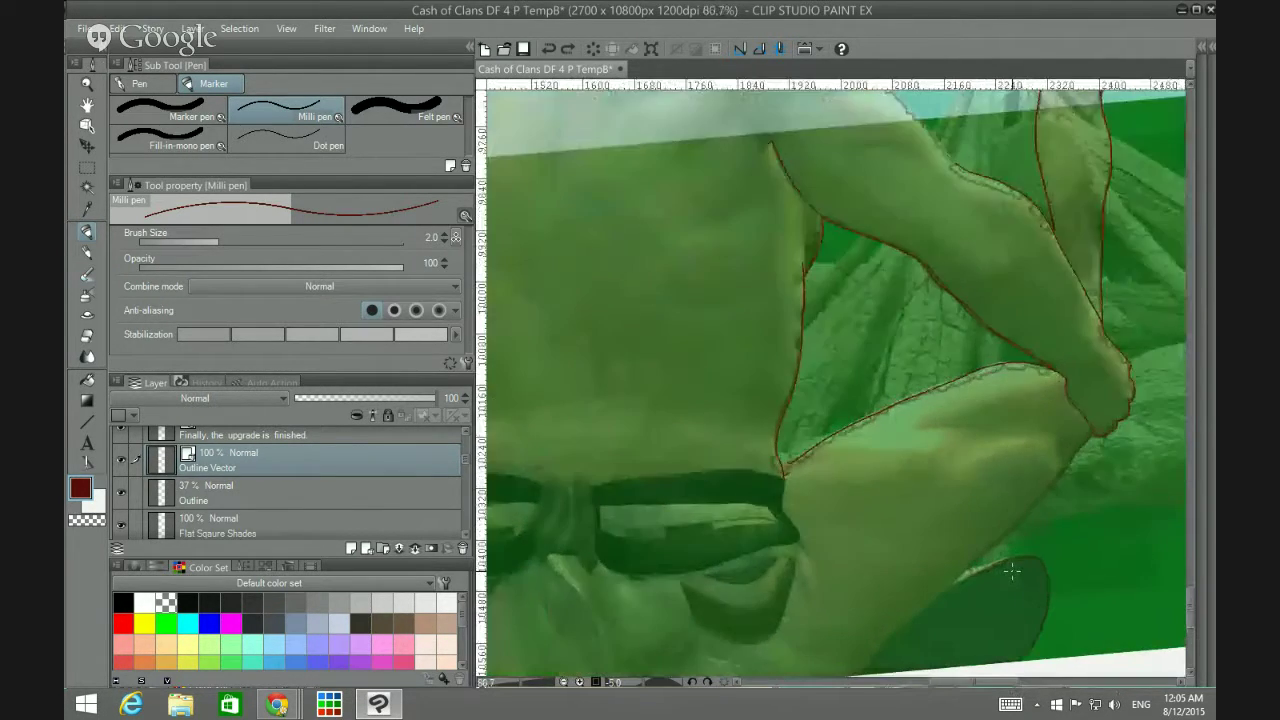
pyautogui.scroll(-2, 1014, 580)
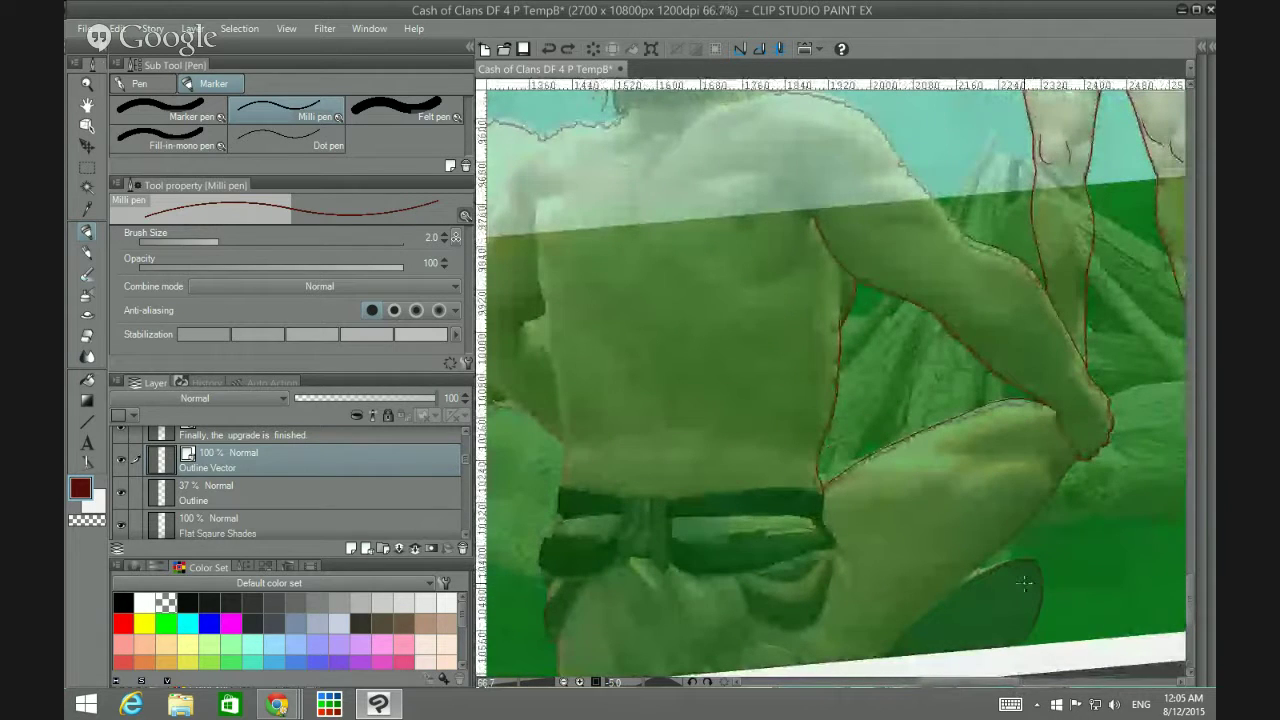
pyautogui.scroll(-2, 1032, 582)
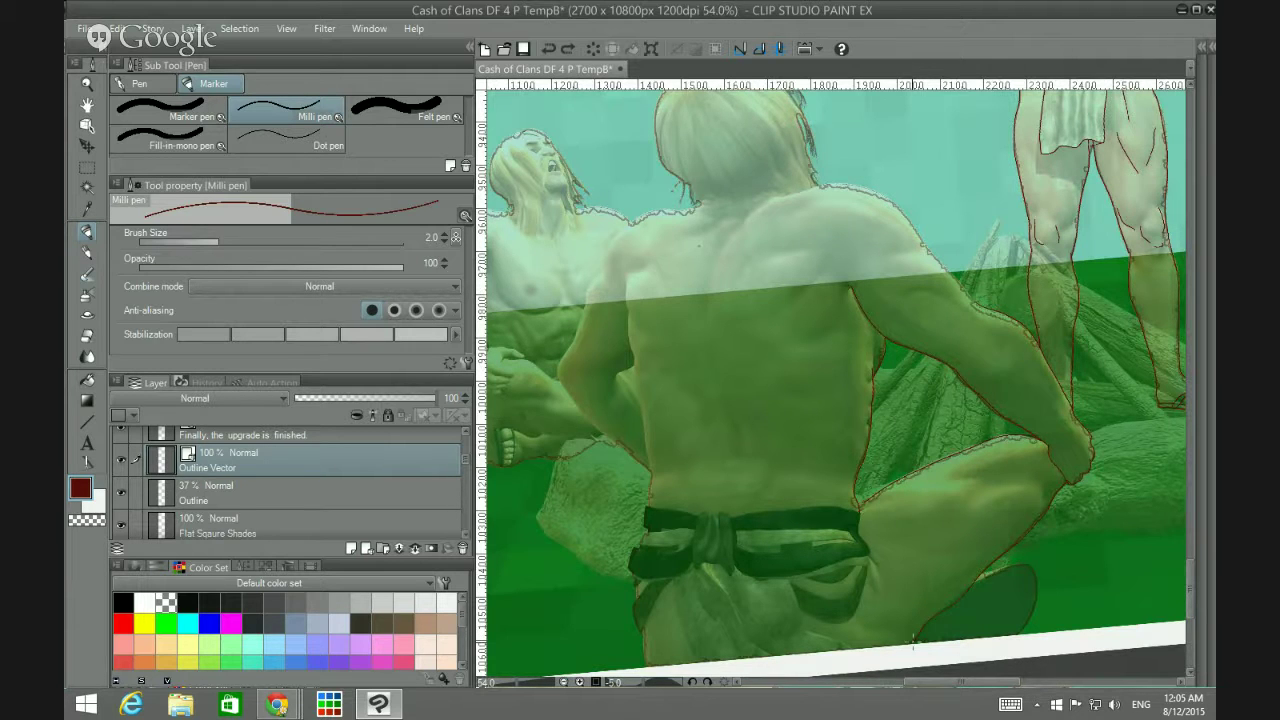
pyautogui.moveTo(918, 638); pyautogui.dragTo(904, 646)
pyautogui.scroll(-1, 879, 630)
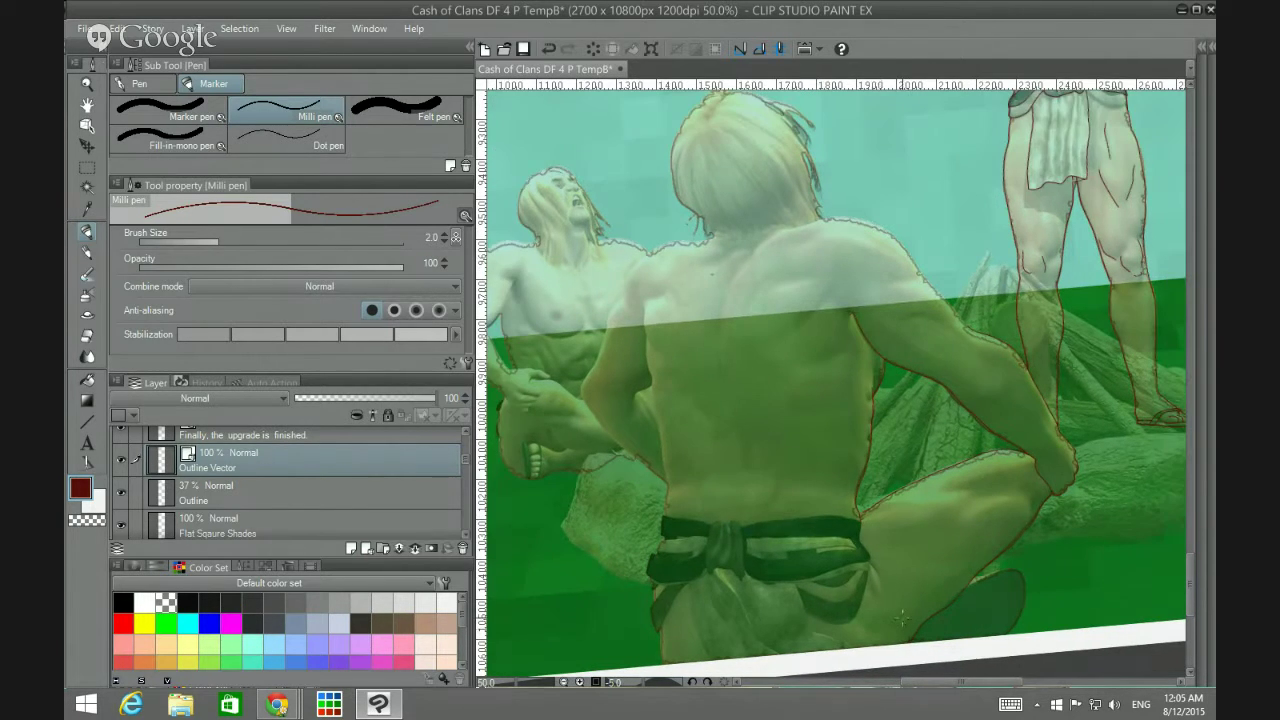
pyautogui.scroll(2, 913, 612)
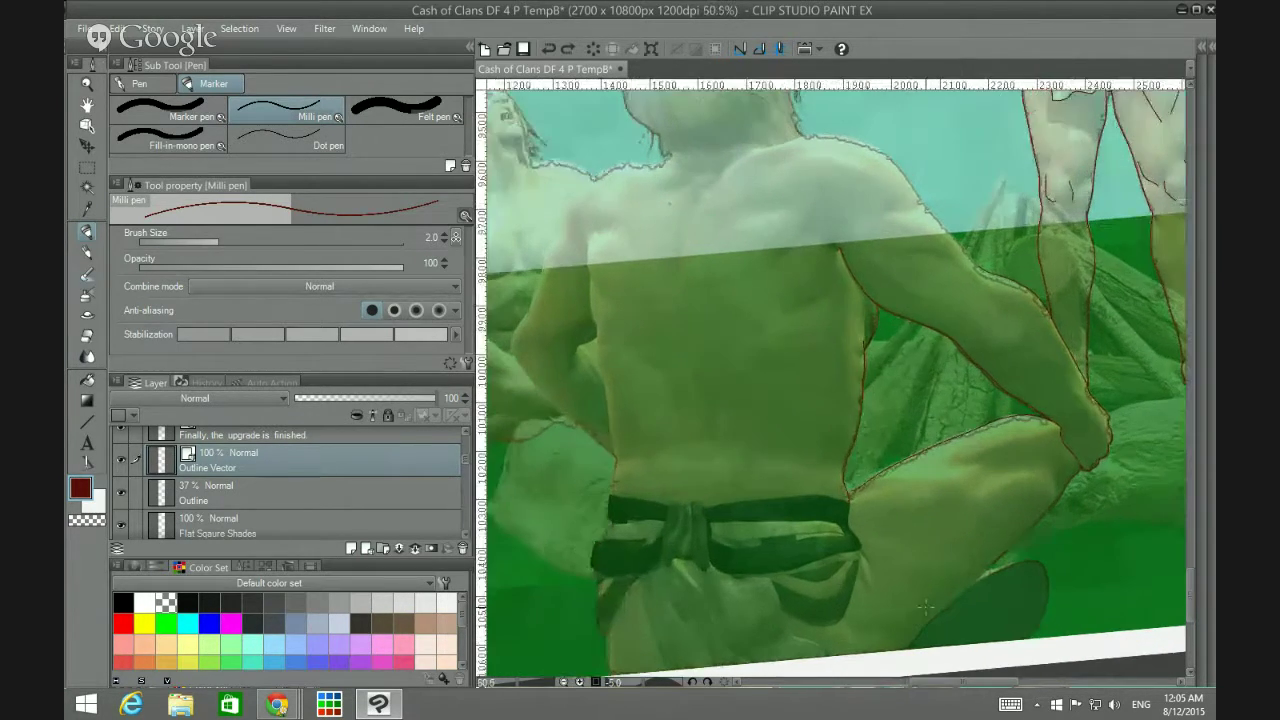
pyautogui.click(1005, 686)
pyautogui.moveTo(1005, 686); pyautogui.dragTo(990, 686)
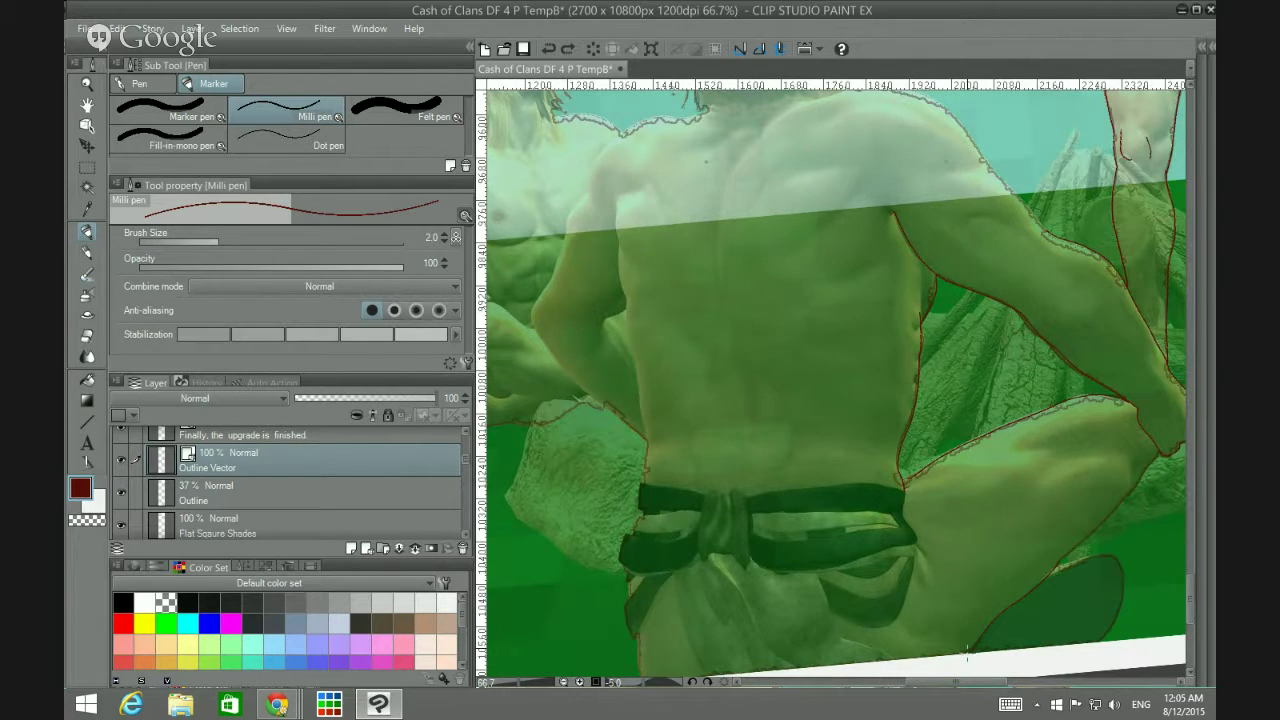
pyautogui.moveTo(970, 686); pyautogui.dragTo(928, 688)
pyautogui.scroll(-1, 996, 609)
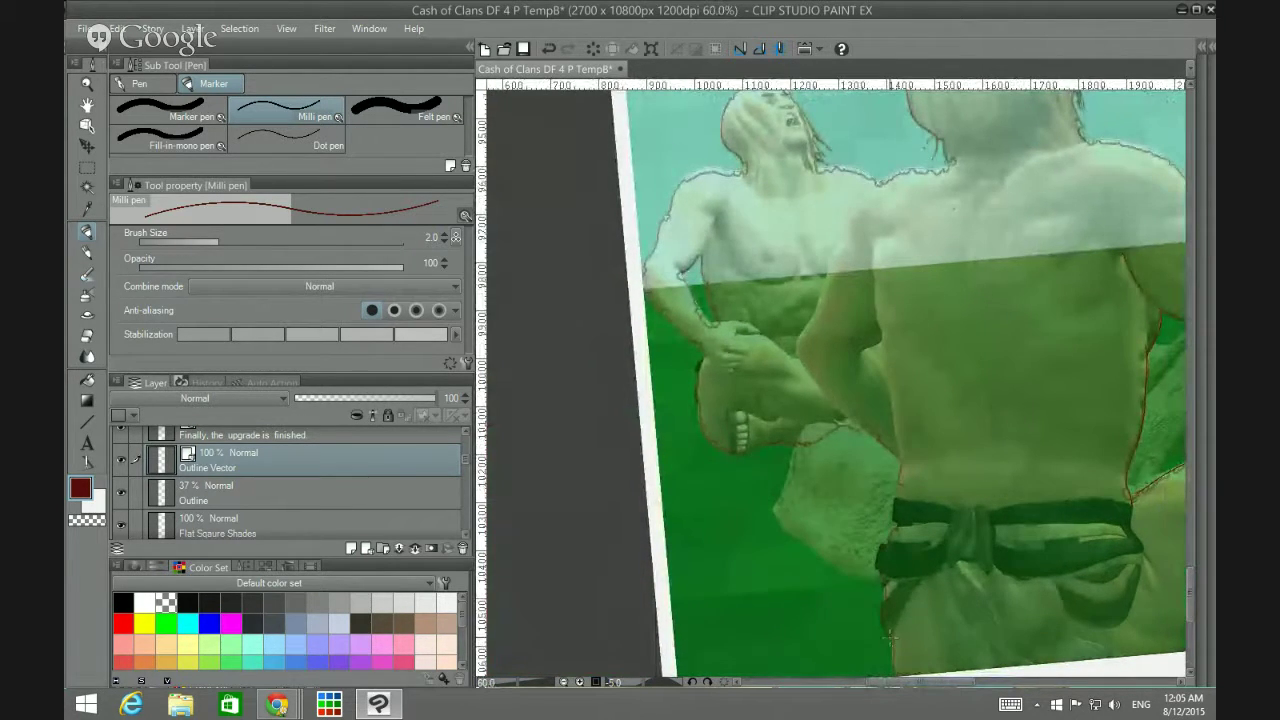
pyautogui.moveTo(888, 632); pyautogui.dragTo(893, 662)
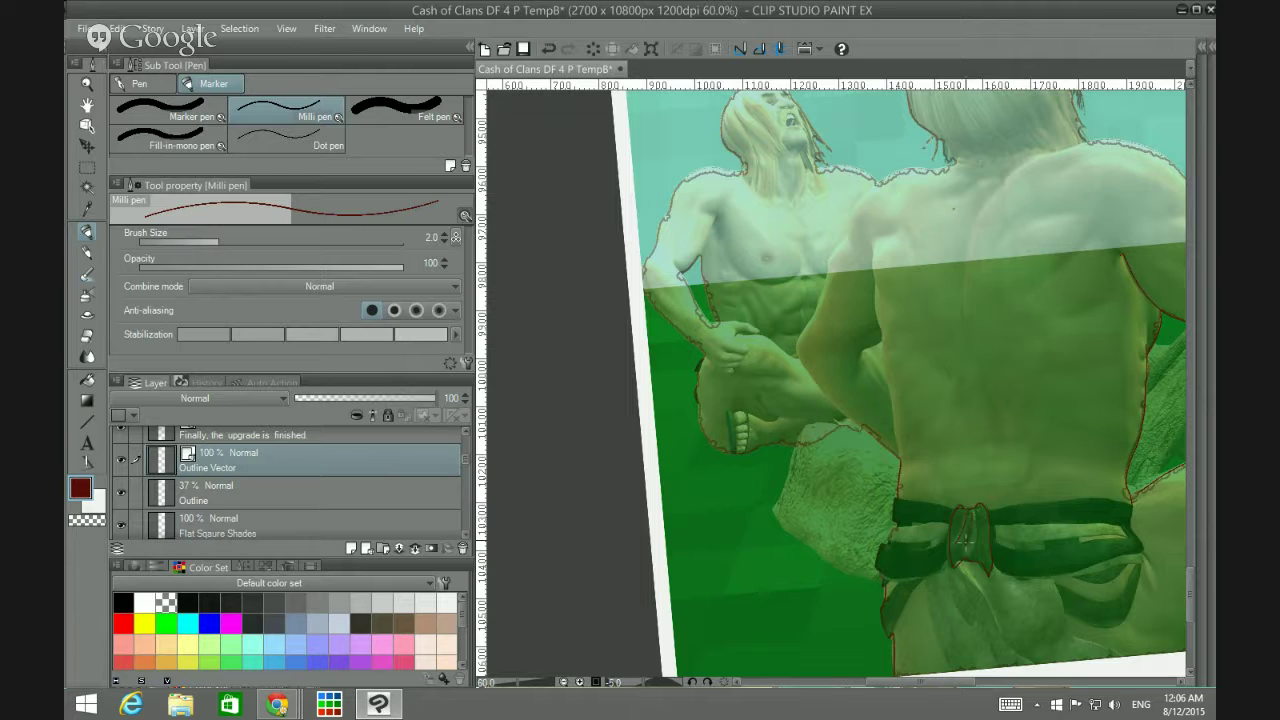
# Step: Ink the belt knot and the belt's lower right edge in dark red
pyautogui.moveTo(970, 513)
pyautogui.mouseDown()
pyautogui.moveTo(1021, 570)
pyautogui.moveTo(1014, 534)
pyautogui.moveTo(987, 508)
pyautogui.moveTo(1125, 494)
pyautogui.mouseUp()
pyautogui.moveTo(1010, 570)
pyautogui.mouseDown()
pyautogui.moveTo(1040, 582)
pyautogui.moveTo(1140, 556)
pyautogui.mouseUp()
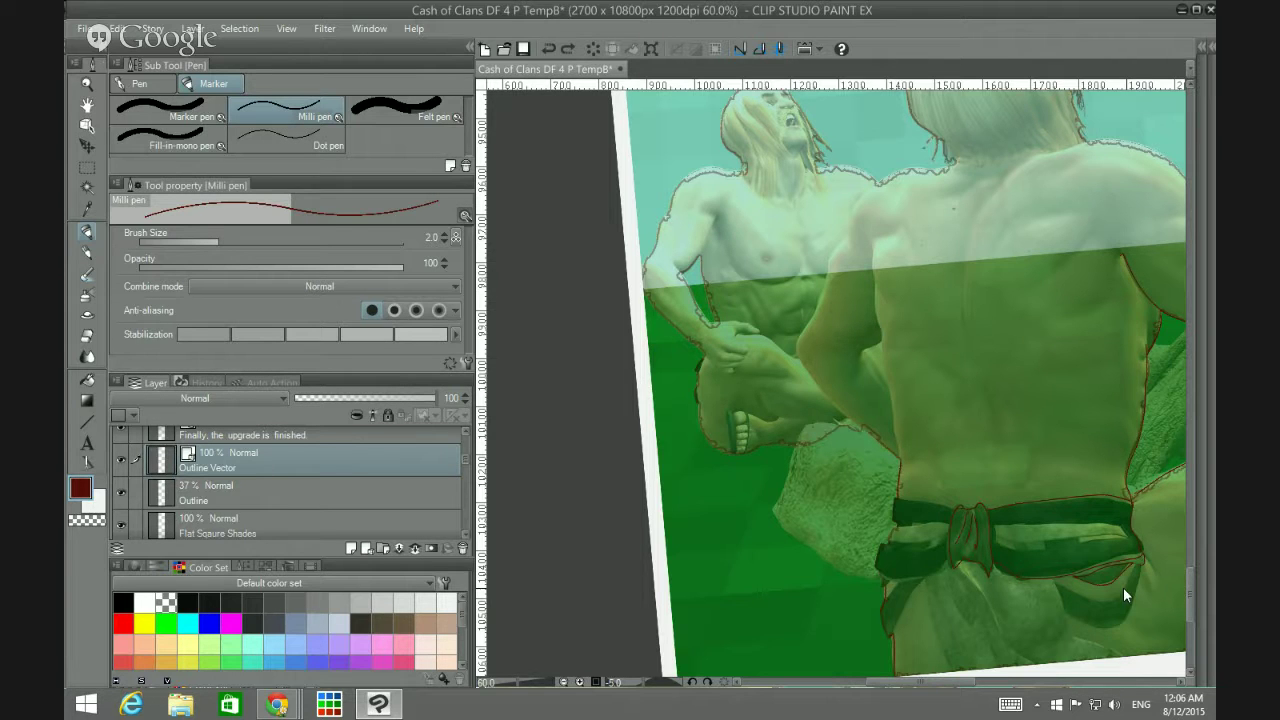
pyautogui.scroll(3, 1138, 560)
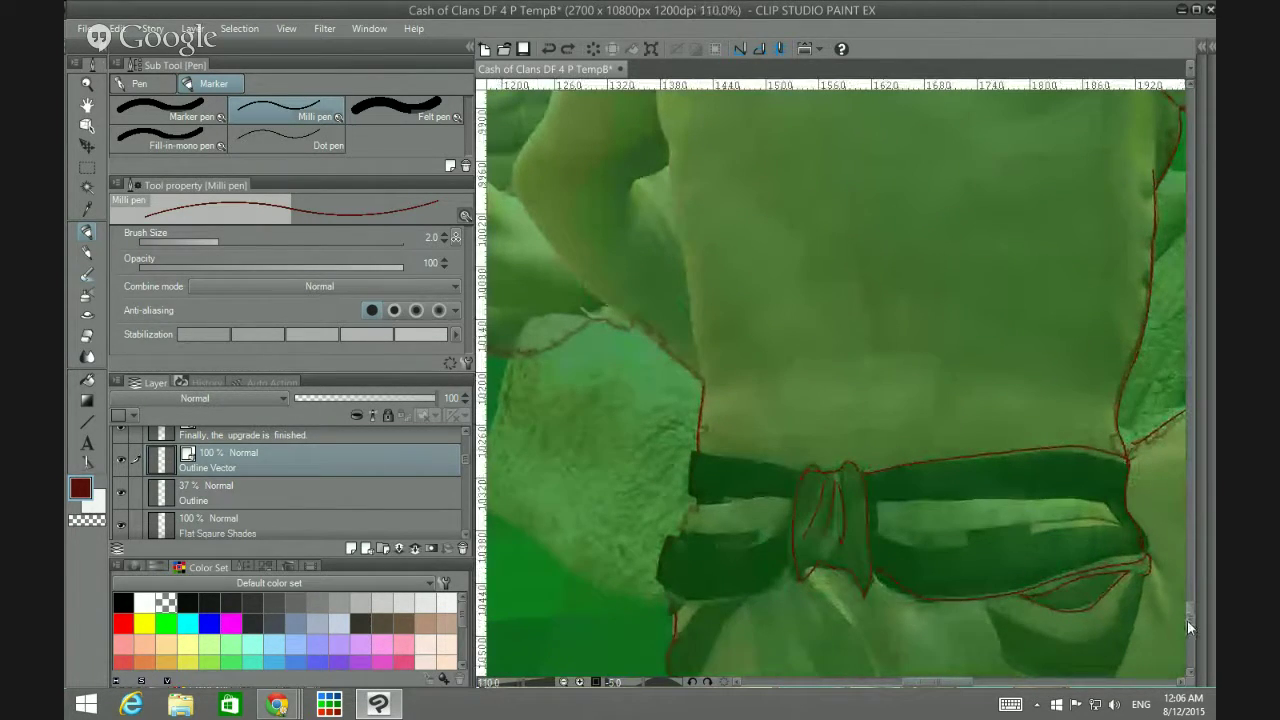
# Step: Outline the lower bow's edges and draw three fold lines below the knot
pyautogui.moveTo(1187, 621); pyautogui.dragTo(1189, 630)
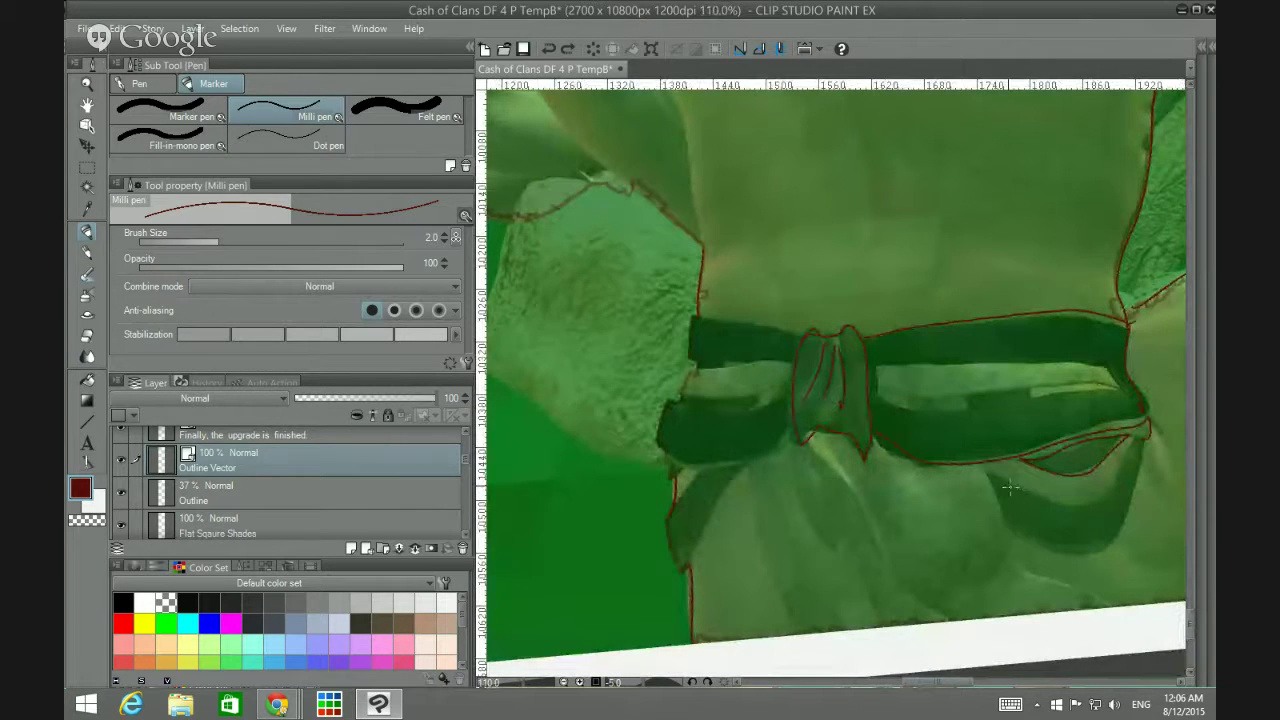
pyautogui.moveTo(995, 478)
pyautogui.mouseDown()
pyautogui.moveTo(1076, 505)
pyautogui.moveTo(1106, 494)
pyautogui.moveTo(1134, 436)
pyautogui.mouseUp()
pyautogui.moveTo(1004, 526)
pyautogui.mouseDown()
pyautogui.moveTo(1050, 552)
pyautogui.moveTo(1106, 550)
pyautogui.moveTo(1140, 470)
pyautogui.moveTo(1138, 440)
pyautogui.mouseUp()
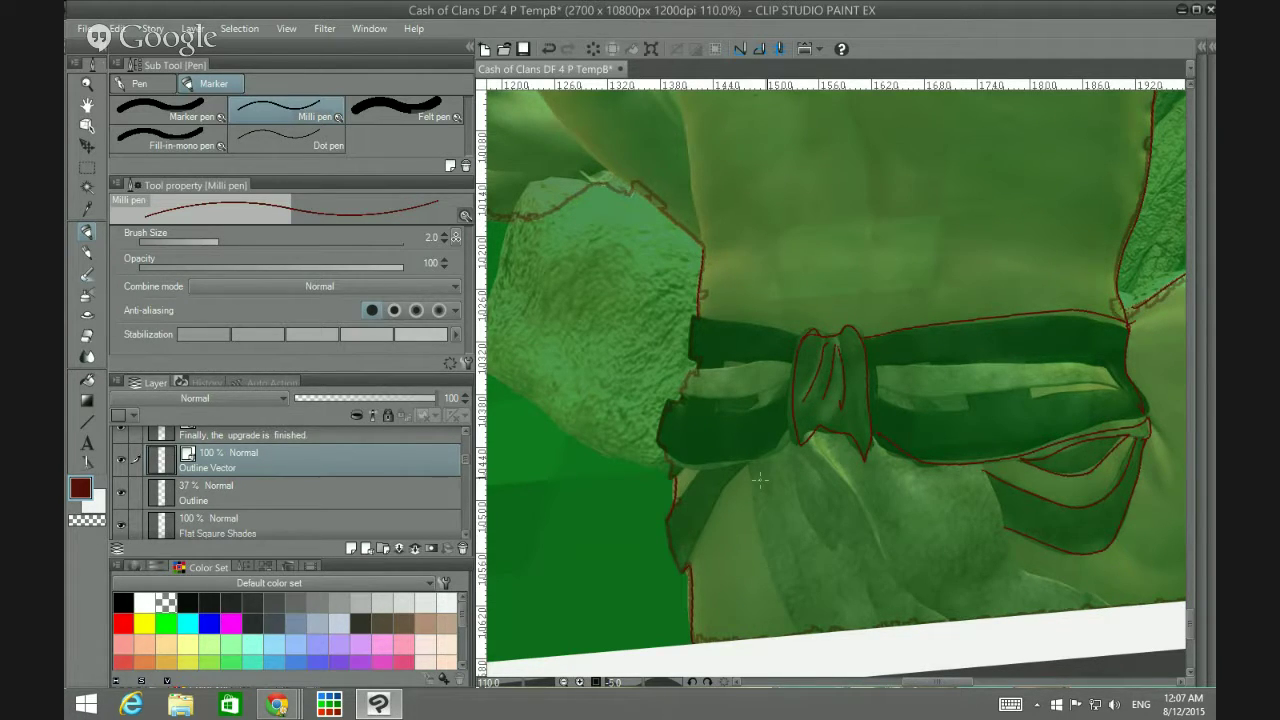
pyautogui.moveTo(985, 472)
pyautogui.mouseDown()
pyautogui.moveTo(1004, 539)
pyautogui.moveTo(1031, 573)
pyautogui.moveTo(1106, 604)
pyautogui.moveTo(1084, 598)
pyautogui.mouseUp()
pyautogui.moveTo(815, 449)
pyautogui.mouseDown()
pyautogui.moveTo(895, 579)
pyautogui.moveTo(952, 628)
pyautogui.mouseUp()
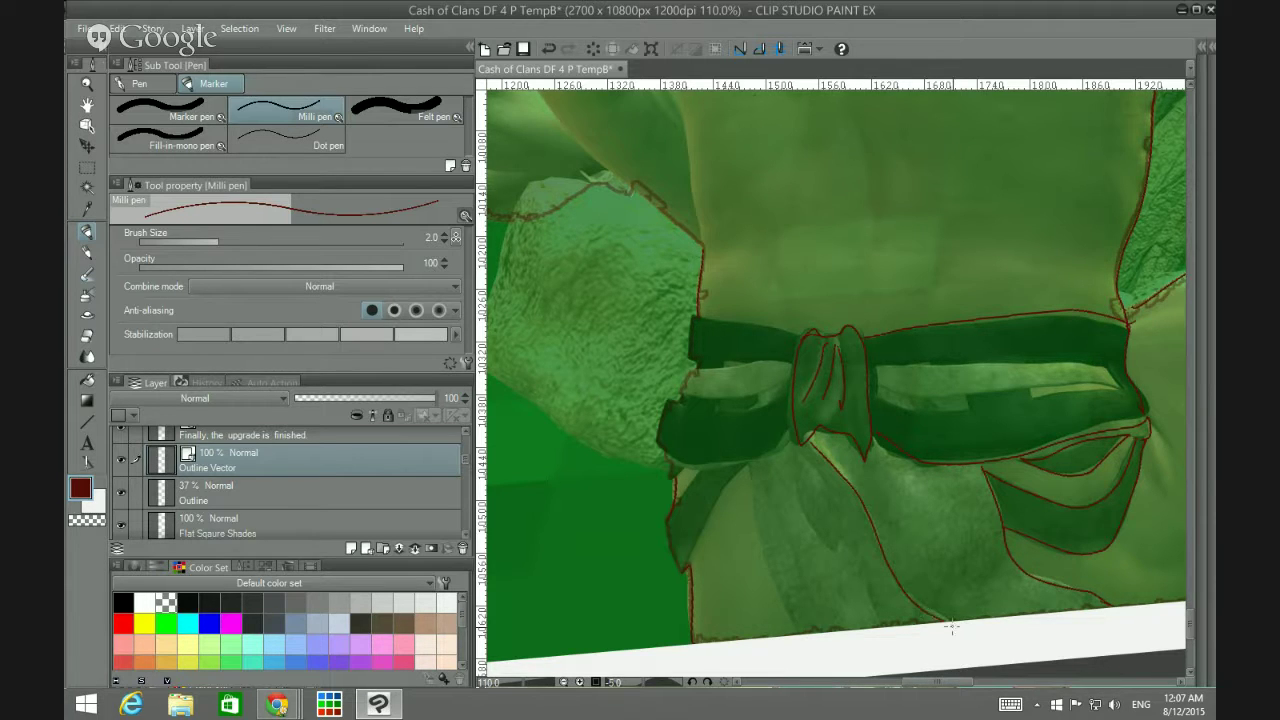
pyautogui.moveTo(746, 458); pyautogui.dragTo(797, 633)
pyautogui.moveTo(796, 466)
pyautogui.mouseDown()
pyautogui.moveTo(813, 535)
pyautogui.moveTo(861, 568)
pyautogui.moveTo(875, 622)
pyautogui.mouseUp()
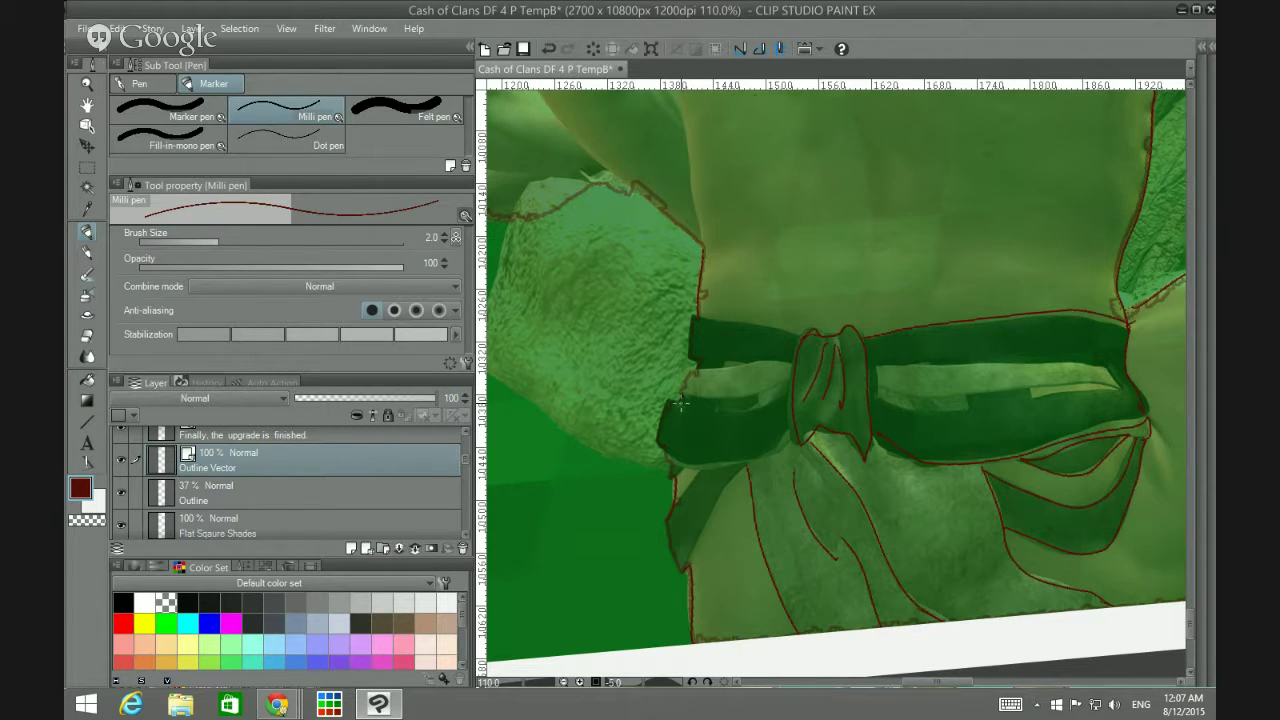
# Step: Trace the top, lower and left edges of the dark and lighter bow bands
pyautogui.moveTo(684, 396)
pyautogui.mouseDown()
pyautogui.moveTo(665, 405)
pyautogui.moveTo(658, 436)
pyautogui.moveTo(670, 462)
pyautogui.mouseUp()
pyautogui.moveTo(692, 366); pyautogui.dragTo(795, 362)
pyautogui.moveTo(688, 397); pyautogui.dragTo(788, 378)
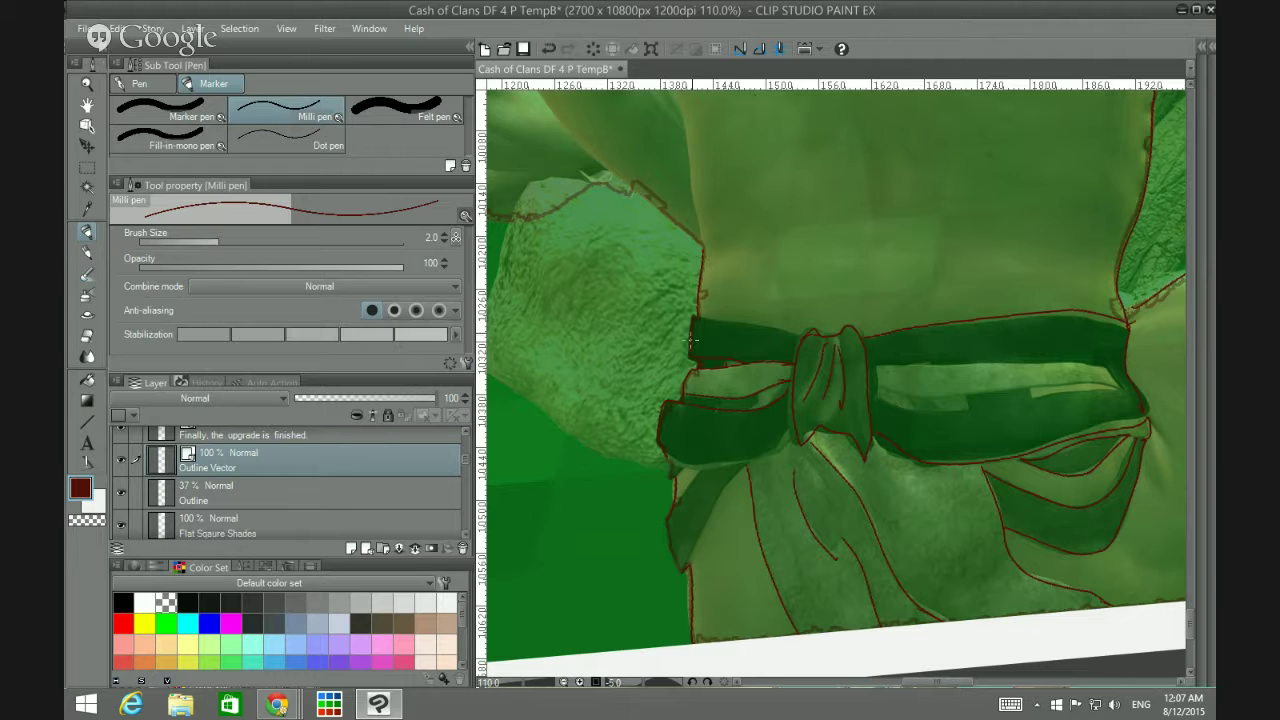
pyautogui.moveTo(724, 319); pyautogui.dragTo(801, 329)
pyautogui.scroll(-1, 1097, 487)
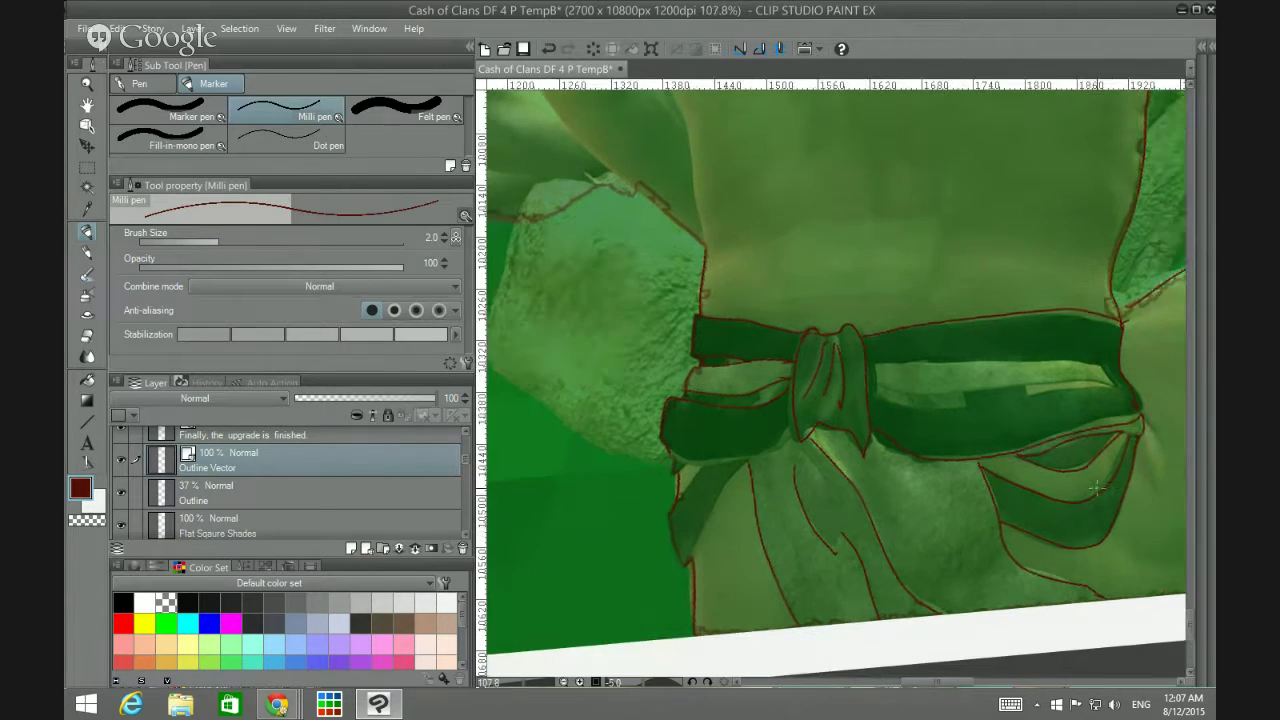
pyautogui.moveTo(1186, 622); pyautogui.dragTo(1186, 608)
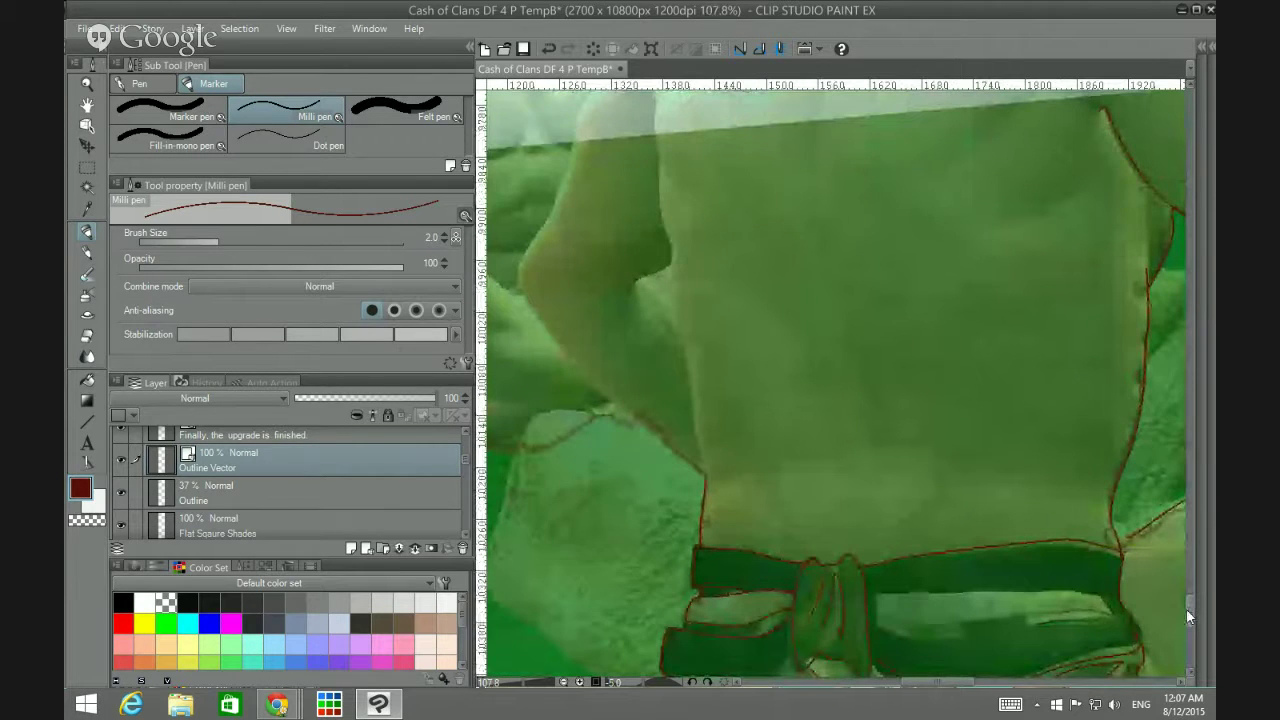
# Step: Ink the figure's left side down the torso and a short inner-elbow line
pyautogui.moveTo(655, 160); pyautogui.dragTo(705, 484)
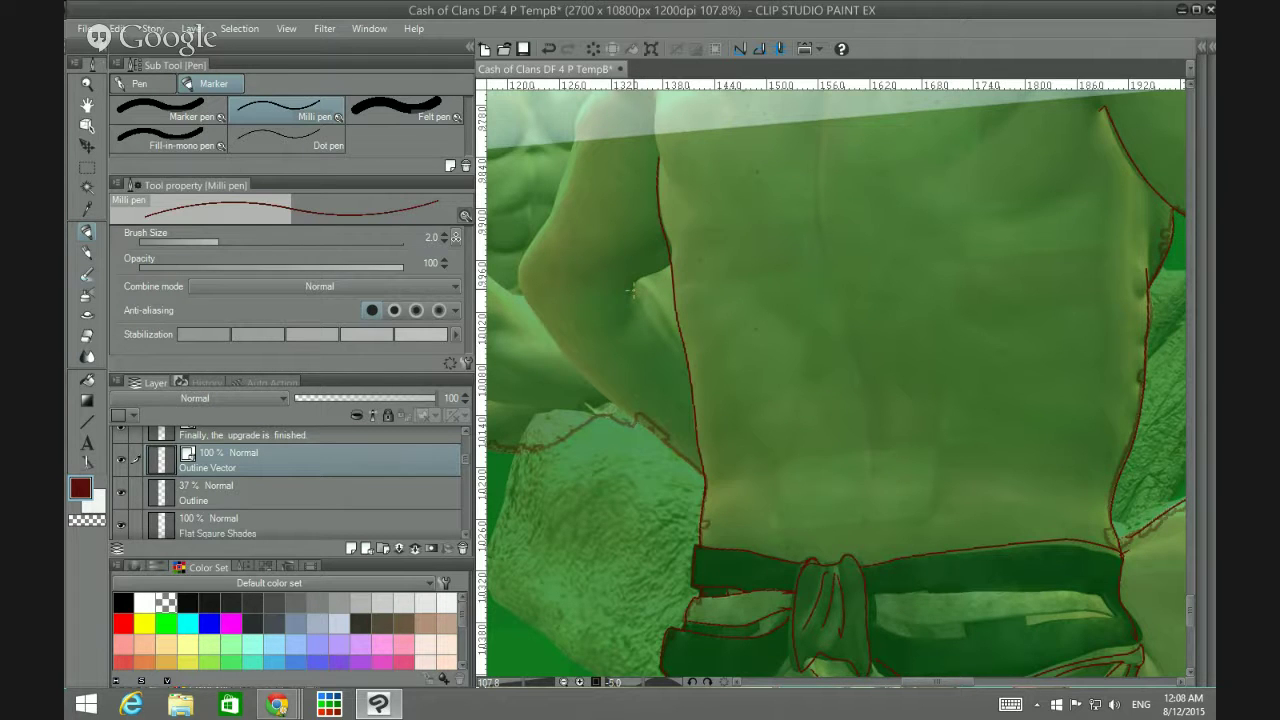
pyautogui.moveTo(634, 289); pyautogui.dragTo(666, 261)
pyautogui.scroll(2, 533, 210)
pyautogui.scroll(-2, 533, 210)
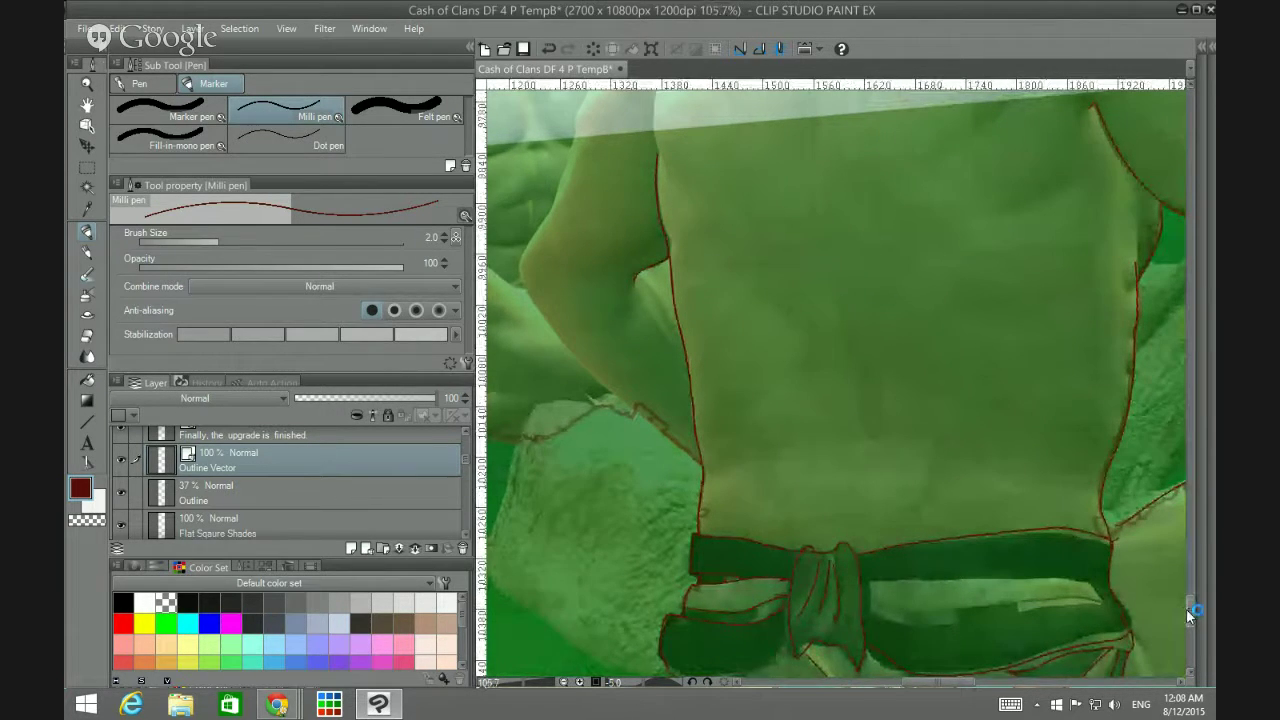
# Step: Trace the left arm's outer edge from shoulder downward, redrawing one undone stroke
pyautogui.moveTo(1186, 608); pyautogui.dragTo(1188, 600)
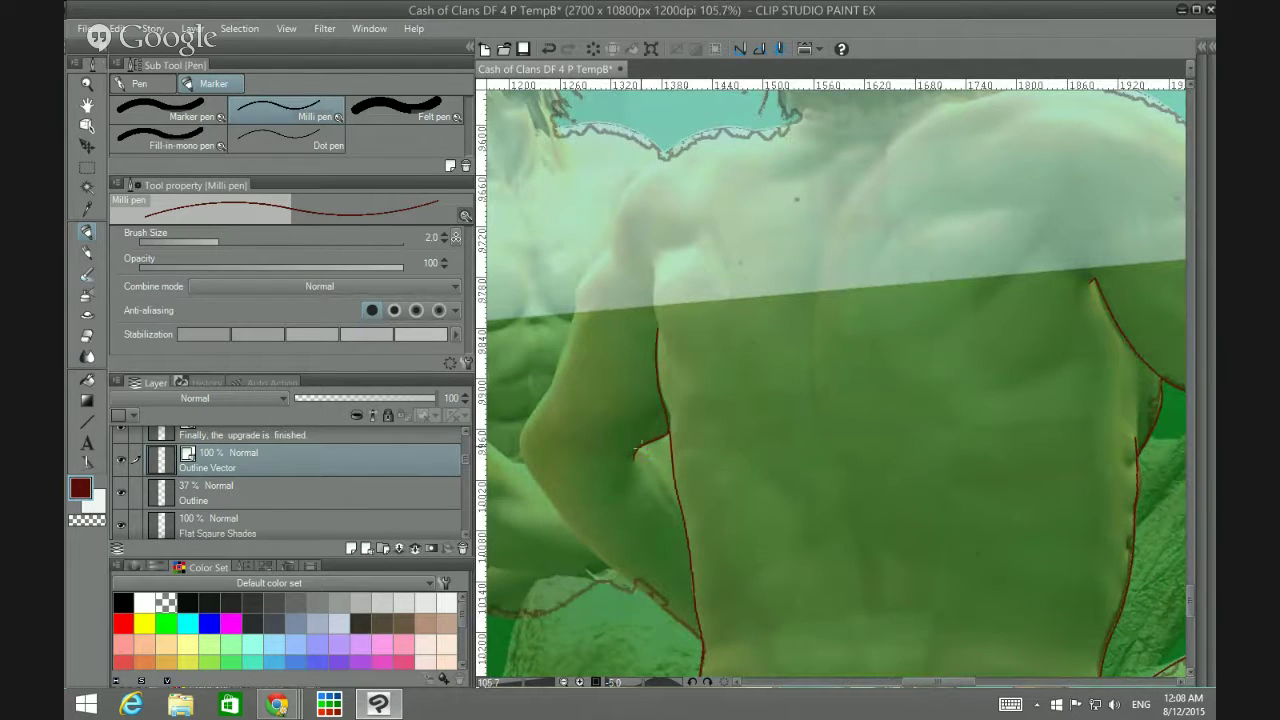
pyautogui.moveTo(660, 466); pyautogui.dragTo(672, 508)
pyautogui.moveTo(520, 438)
pyautogui.mouseDown()
pyautogui.moveTo(582, 541)
pyautogui.moveTo(693, 633)
pyautogui.mouseUp()
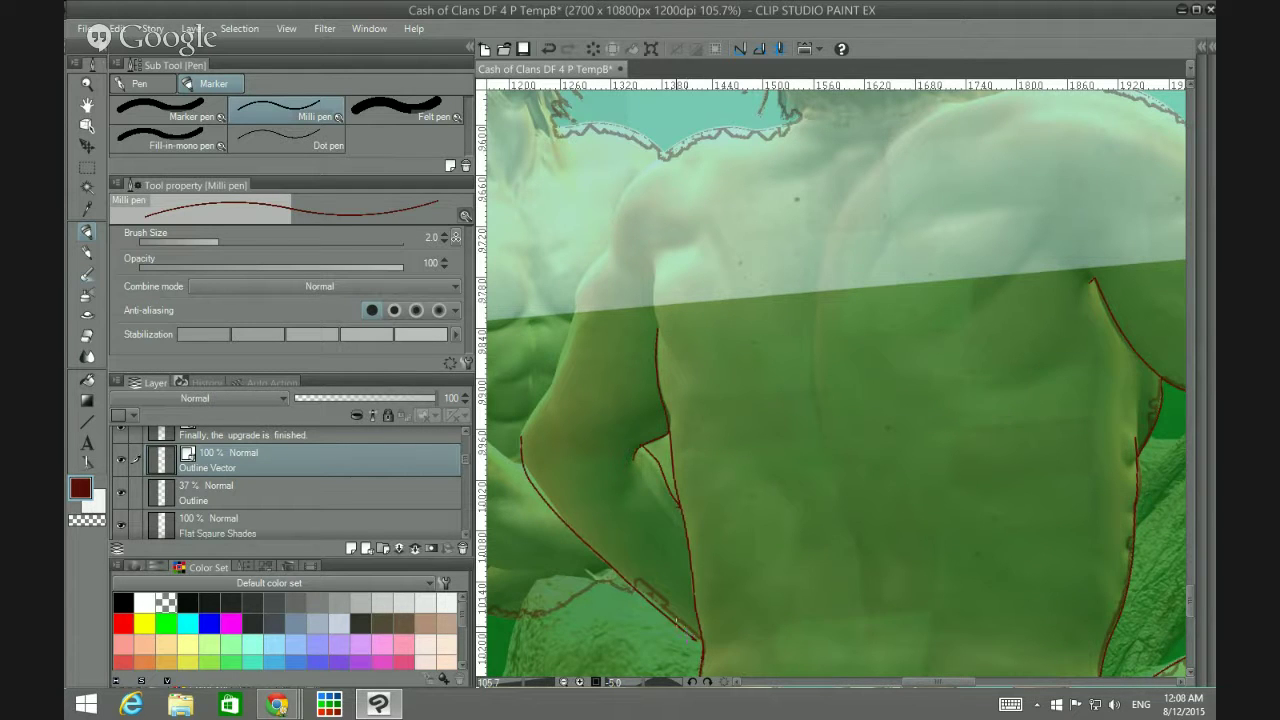
pyautogui.hotkey('ctrl', 'z')
pyautogui.scroll(-1, 646, 598)
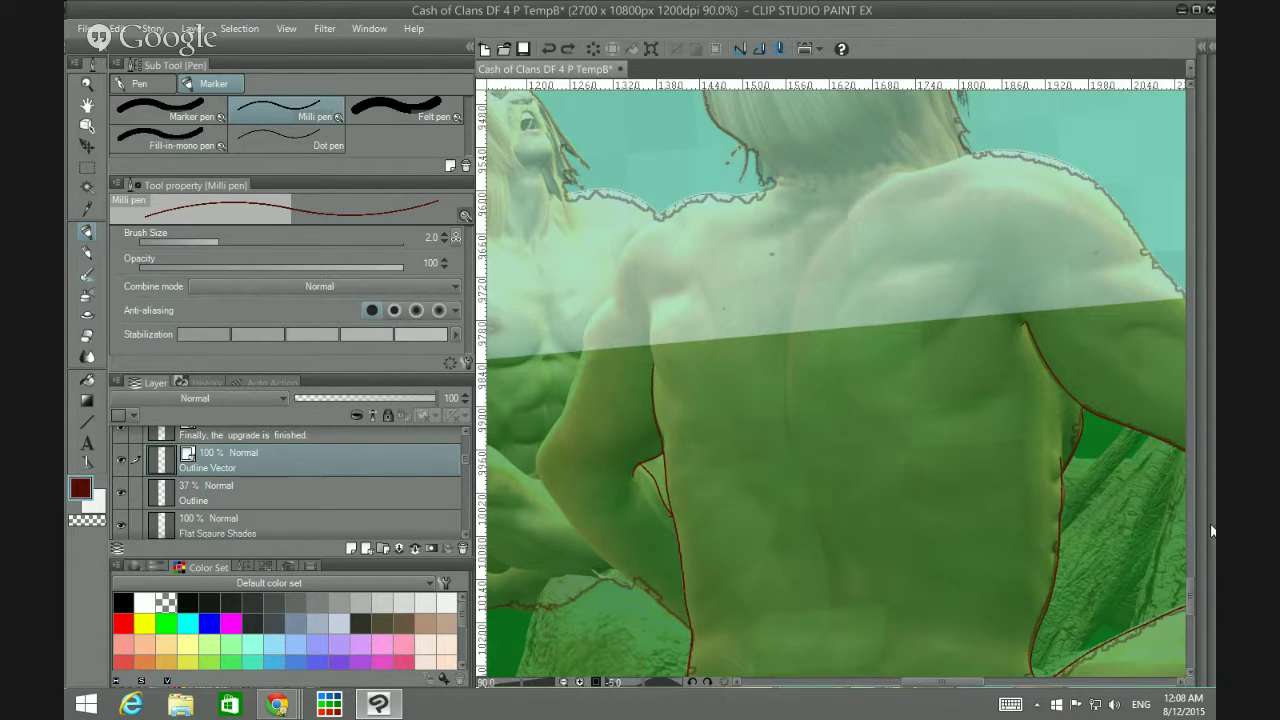
pyautogui.scroll(-3, 1188, 587)
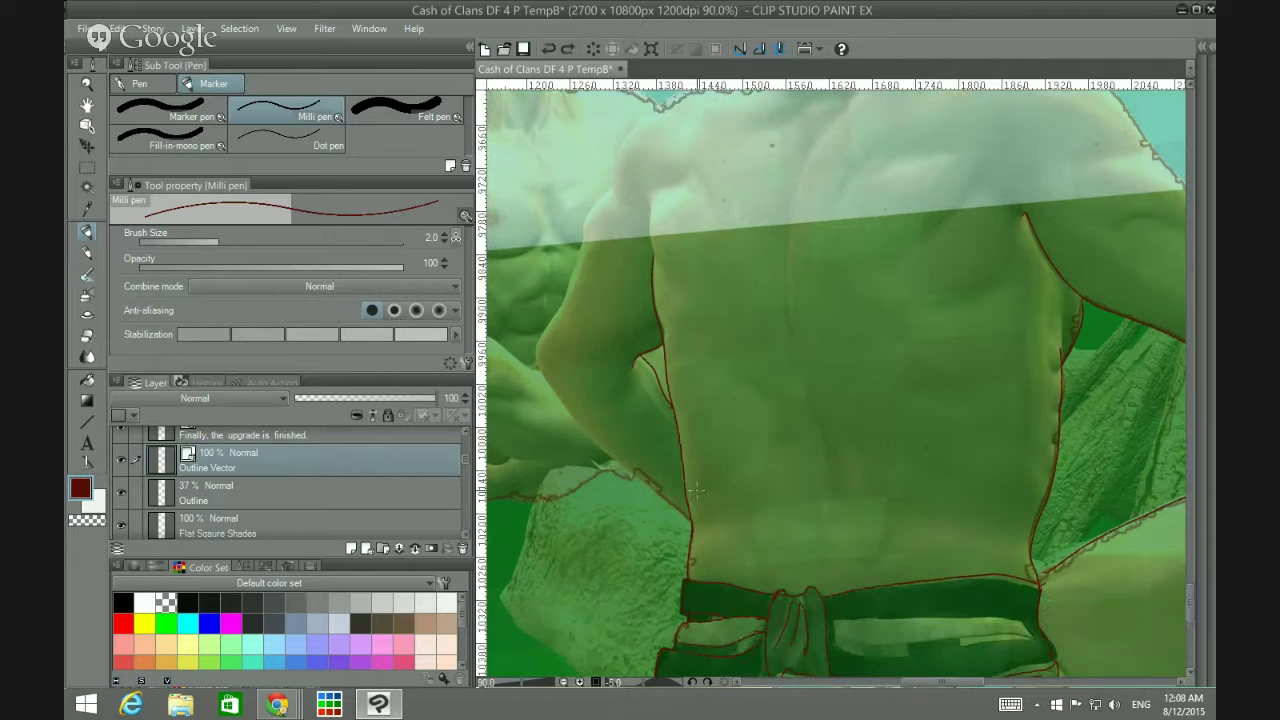
pyautogui.scroll(2, 680, 452)
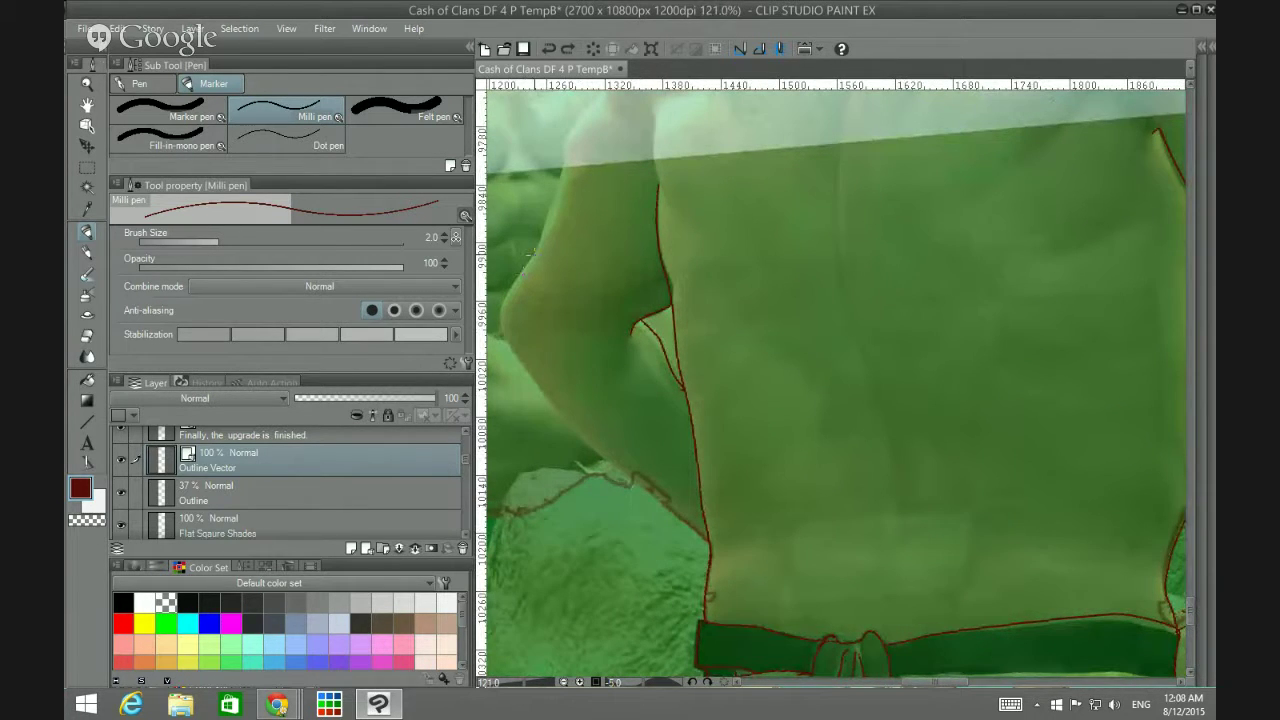
pyautogui.moveTo(531, 255)
pyautogui.mouseDown()
pyautogui.moveTo(505, 333)
pyautogui.moveTo(537, 386)
pyautogui.moveTo(593, 450)
pyautogui.moveTo(711, 546)
pyautogui.mouseUp()
pyautogui.scroll(1, 584, 266)
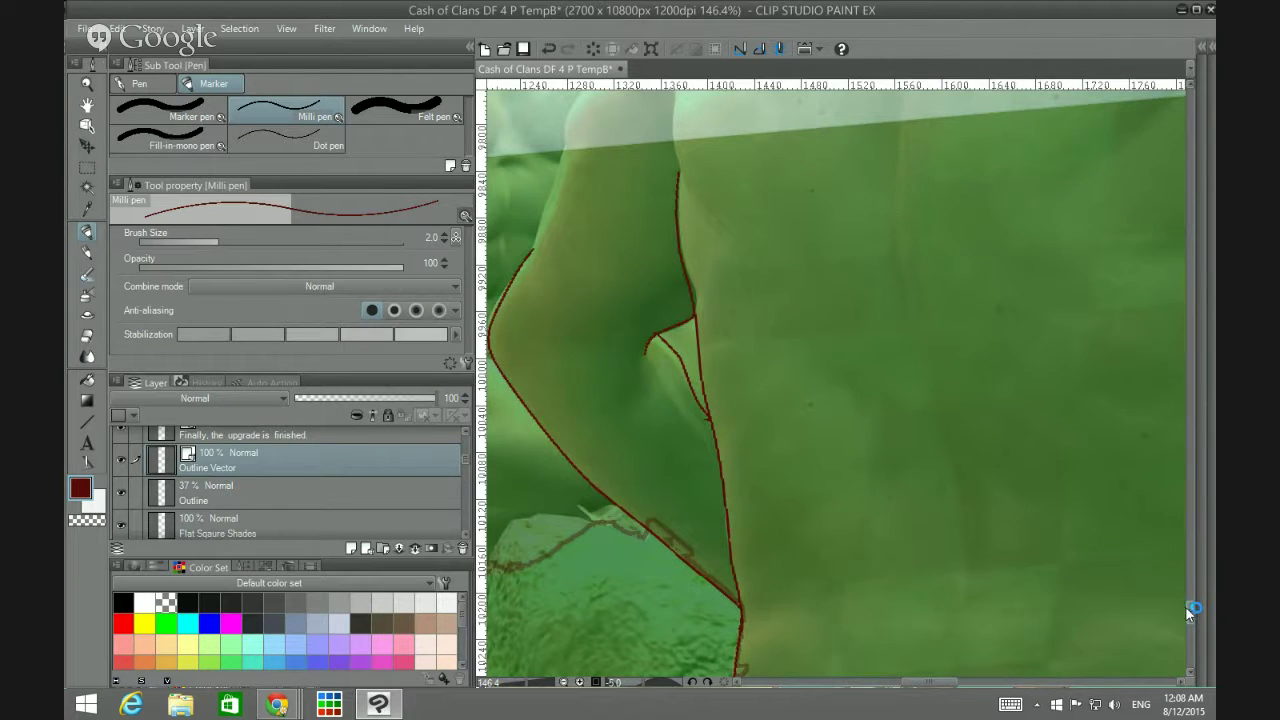
pyautogui.moveTo(1185, 606)
pyautogui.mouseDown()
pyautogui.moveTo(1182, 594)
pyautogui.moveTo(1200, 598)
pyautogui.mouseUp()
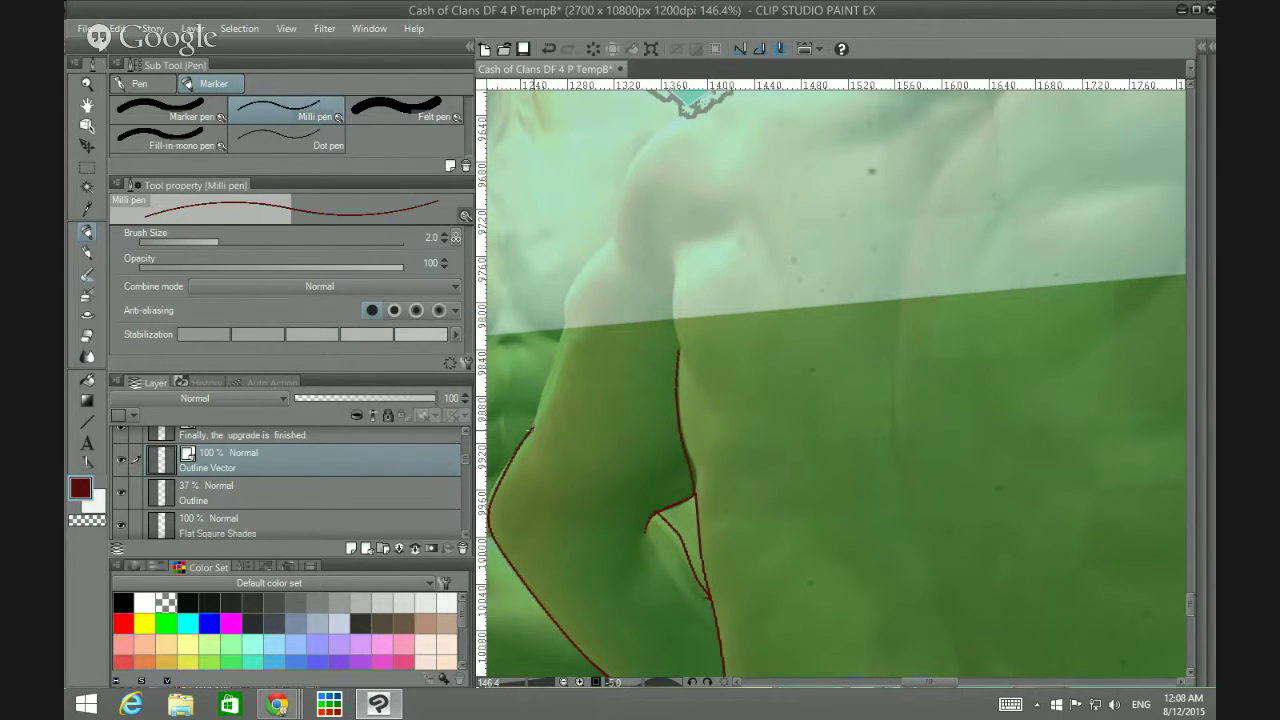
pyautogui.moveTo(531, 430)
pyautogui.mouseDown()
pyautogui.moveTo(571, 287)
pyautogui.moveTo(612, 239)
pyautogui.moveTo(624, 171)
pyautogui.moveTo(683, 113)
pyautogui.mouseUp()
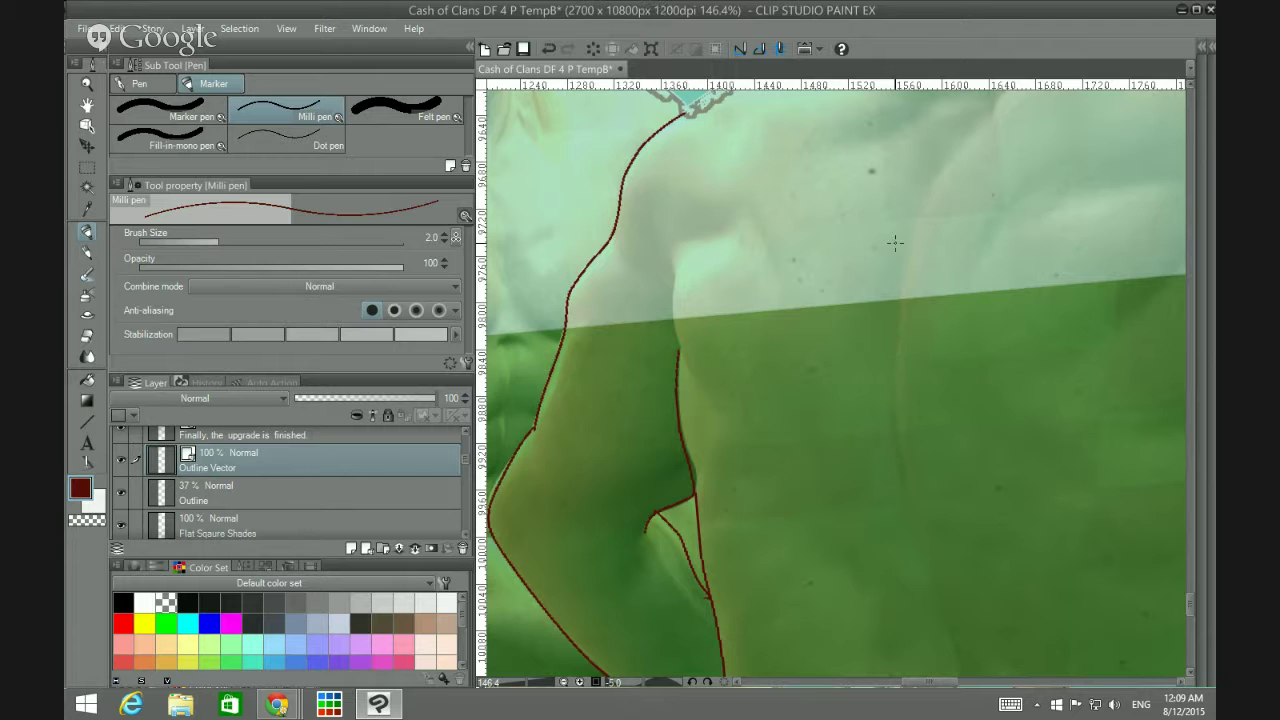
pyautogui.scroll(-3, 860, 215)
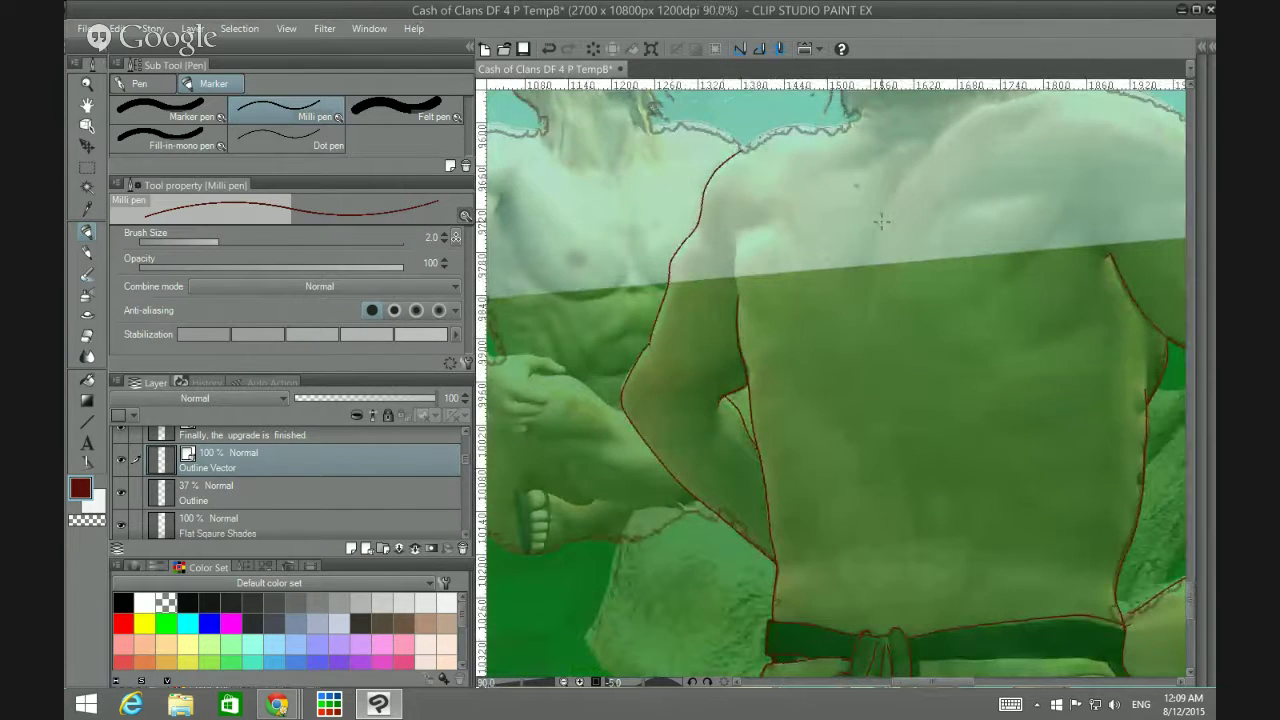
# Step: Simplify the arm outline near the elbow, then ink a line along the shoulder top
pyautogui.click(87, 274)
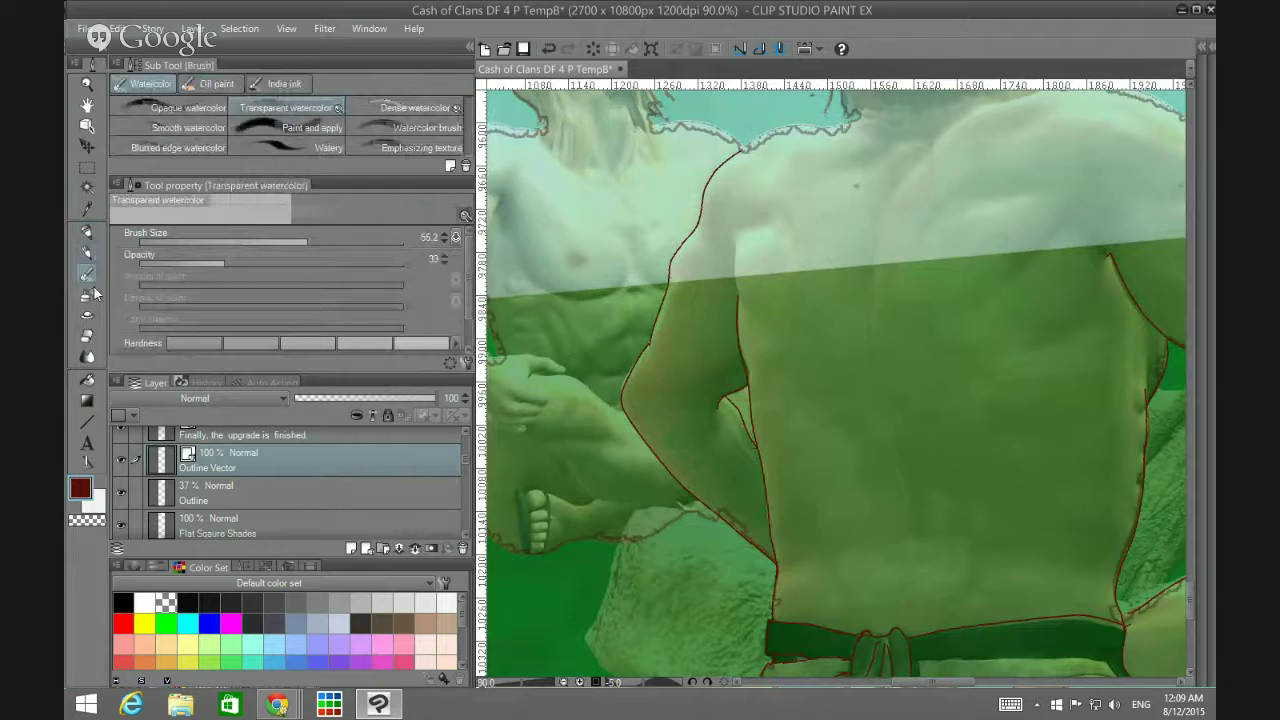
pyautogui.click(88, 233)
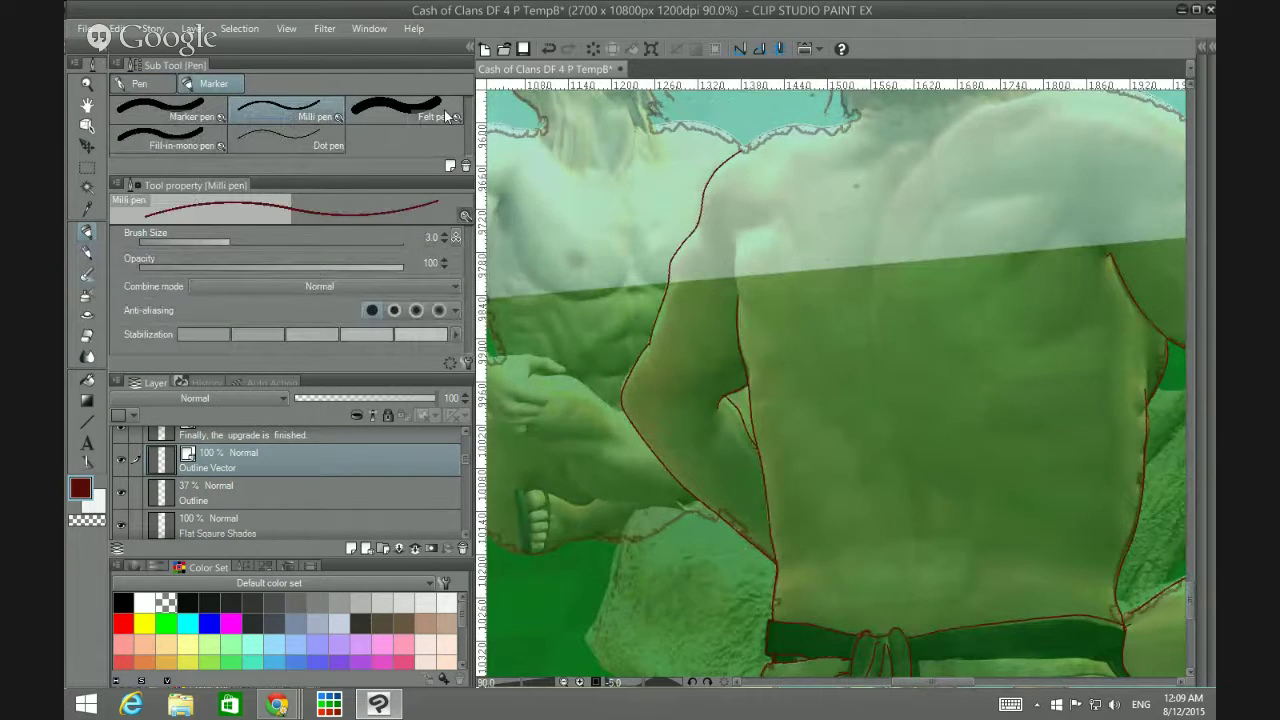
pyautogui.click(87, 253)
pyautogui.click(87, 461)
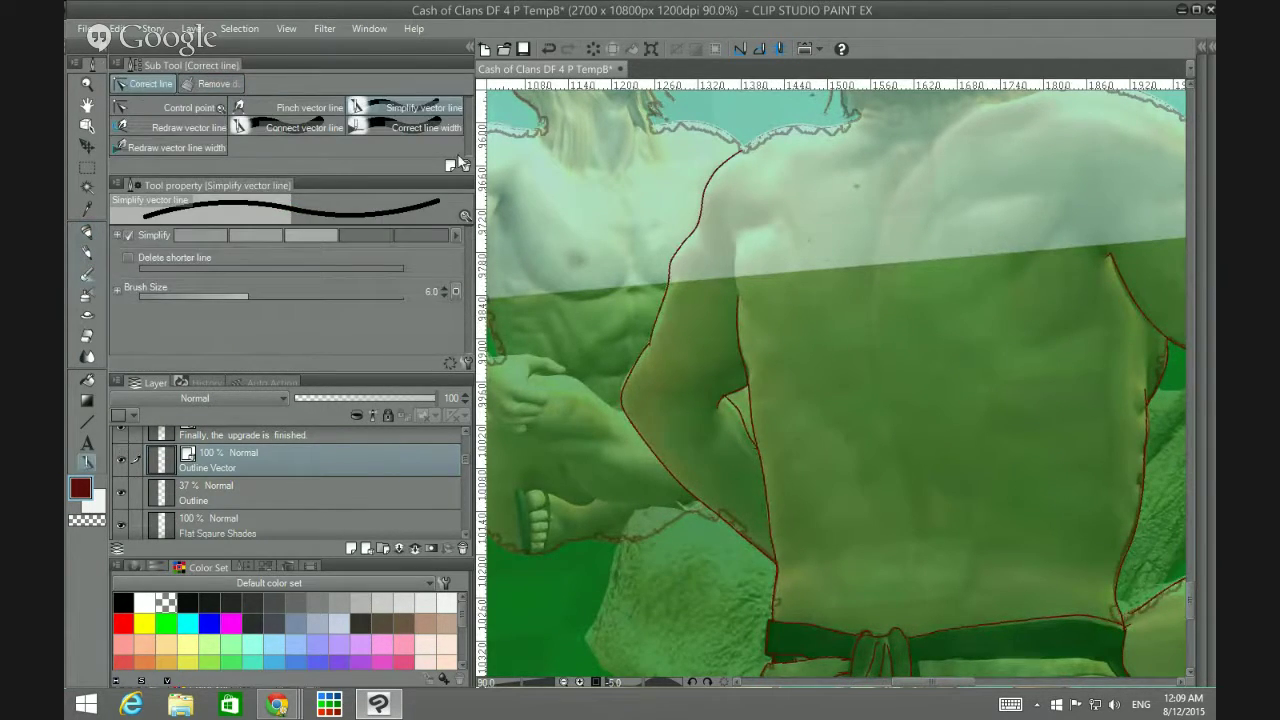
pyautogui.moveTo(649, 343); pyautogui.dragTo(666, 288)
pyautogui.hotkey('ctrl', 'z')
pyautogui.moveTo(642, 373); pyautogui.dragTo(656, 332)
pyautogui.moveTo(629, 413); pyautogui.dragTo(634, 378)
pyautogui.click(88, 233)
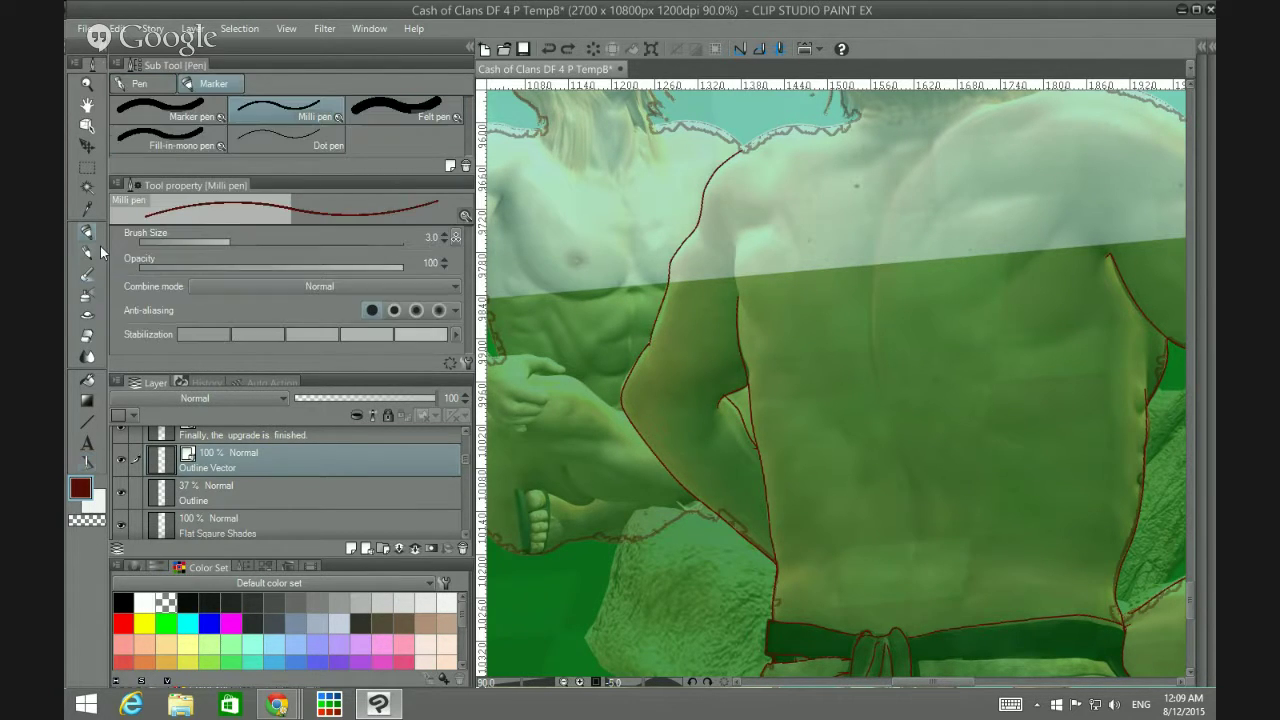
pyautogui.moveTo(740, 156)
pyautogui.mouseDown()
pyautogui.moveTo(774, 130)
pyautogui.moveTo(859, 118)
pyautogui.mouseUp()
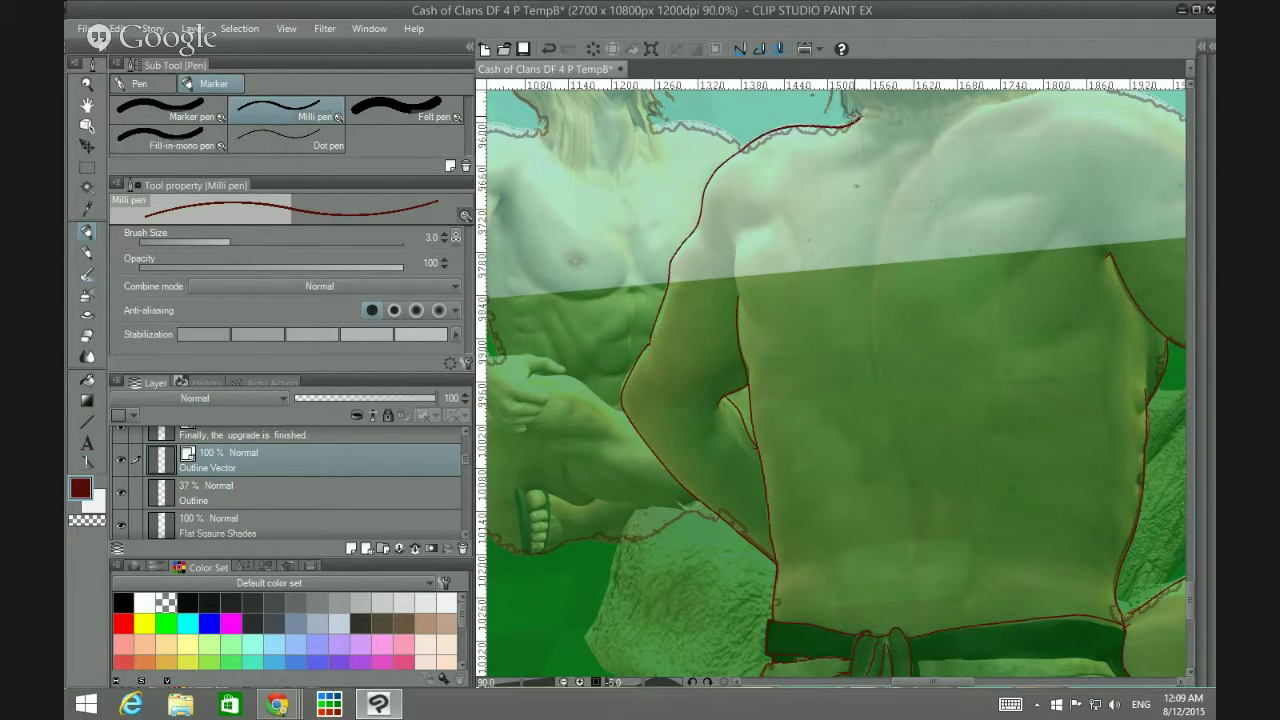
# Step: Outline the back figure's head and draw three hair strands down the hair
pyautogui.scroll(-2, 1130, 200)
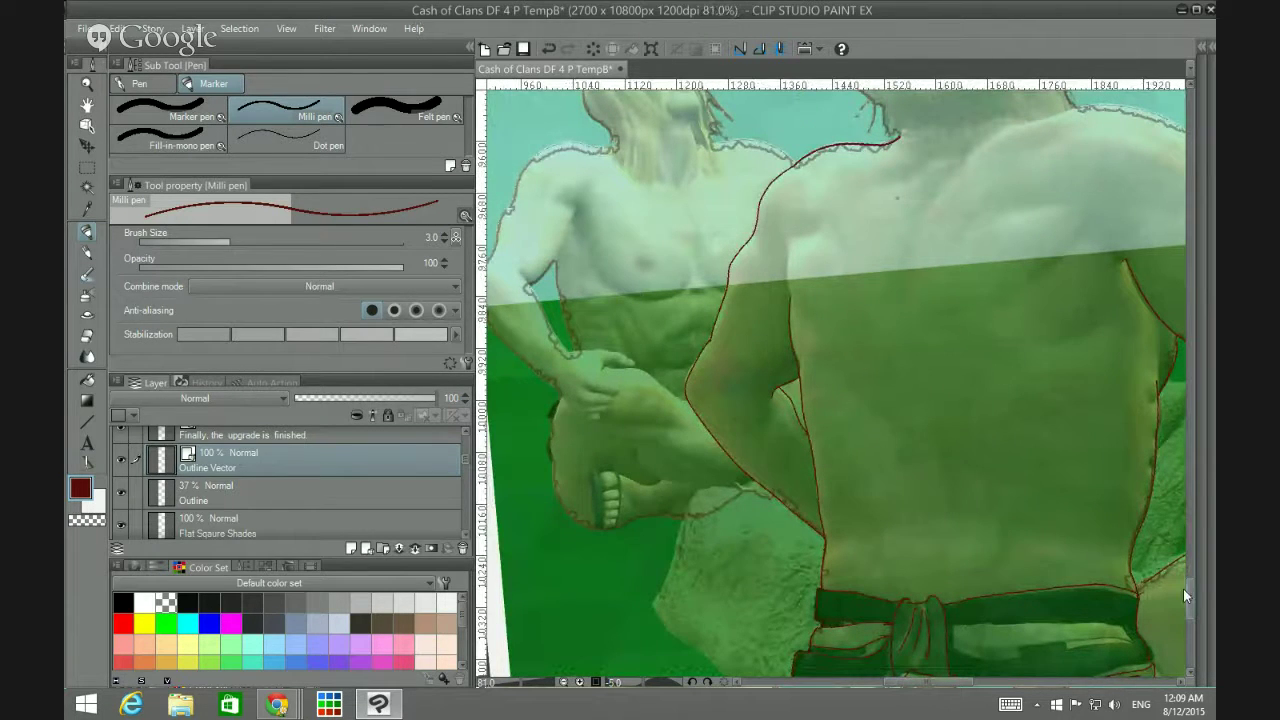
pyautogui.moveTo(1183, 588); pyautogui.dragTo(1183, 564)
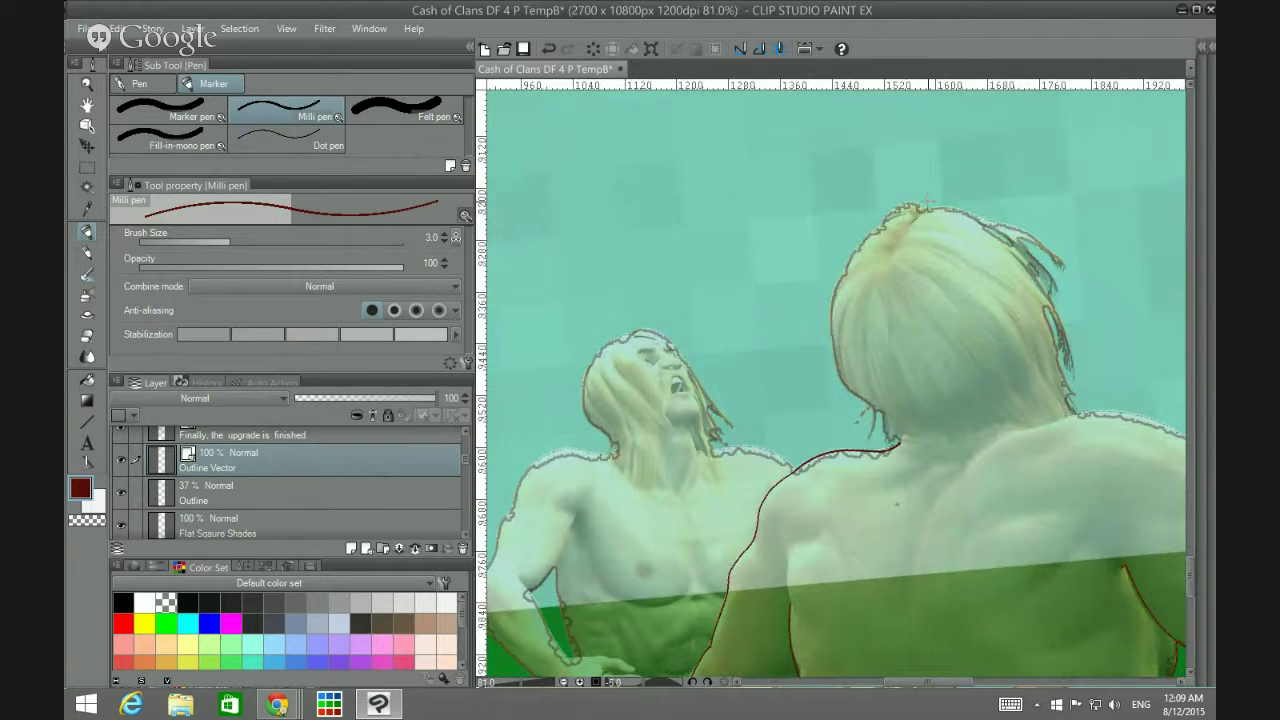
pyautogui.moveTo(928, 203)
pyautogui.mouseDown()
pyautogui.moveTo(897, 208)
pyautogui.moveTo(860, 246)
pyautogui.moveTo(831, 323)
pyautogui.moveTo(845, 386)
pyautogui.moveTo(874, 414)
pyautogui.moveTo(870, 432)
pyautogui.moveTo(884, 424)
pyautogui.moveTo(859, 423)
pyautogui.moveTo(866, 412)
pyautogui.moveTo(893, 429)
pyautogui.moveTo(885, 445)
pyautogui.moveTo(920, 440)
pyautogui.mouseUp()
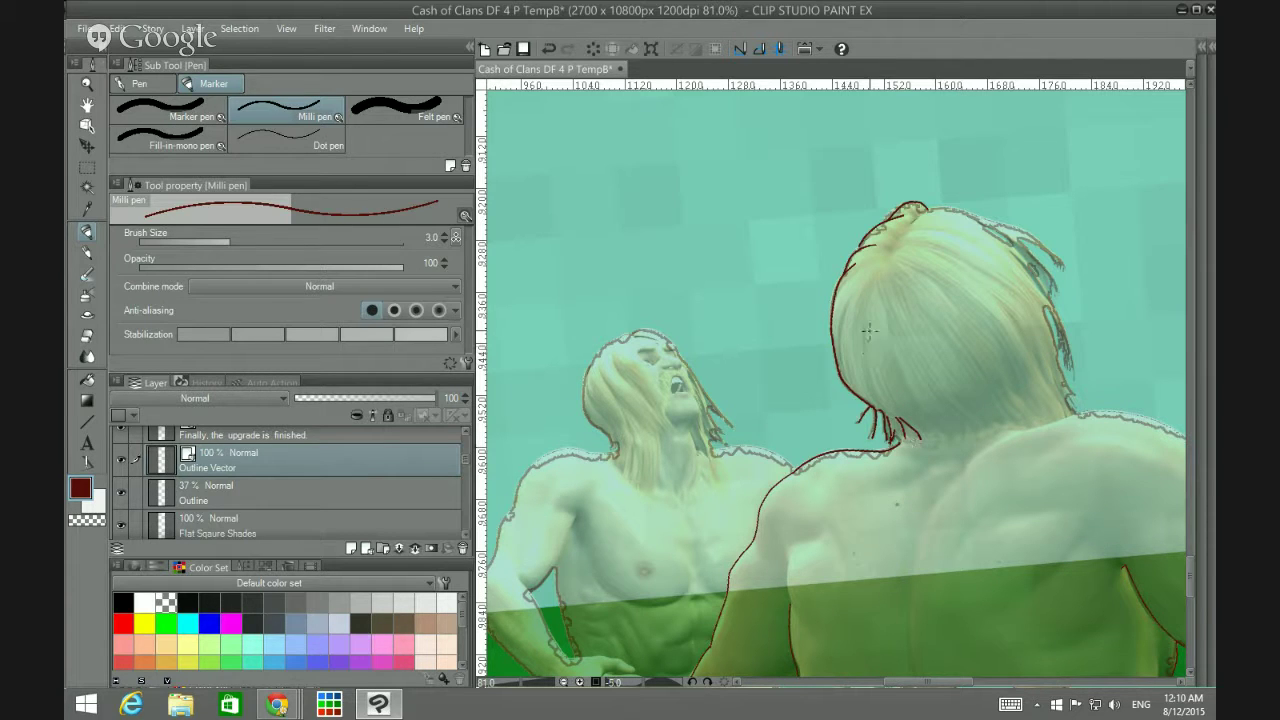
pyautogui.moveTo(862, 326)
pyautogui.mouseDown()
pyautogui.moveTo(870, 382)
pyautogui.moveTo(900, 419)
pyautogui.mouseUp()
pyautogui.moveTo(845, 304); pyautogui.dragTo(847, 384)
pyautogui.moveTo(879, 280)
pyautogui.mouseDown()
pyautogui.moveTo(924, 381)
pyautogui.moveTo(979, 433)
pyautogui.moveTo(899, 439)
pyautogui.moveTo(947, 449)
pyautogui.moveTo(1076, 412)
pyautogui.mouseUp()
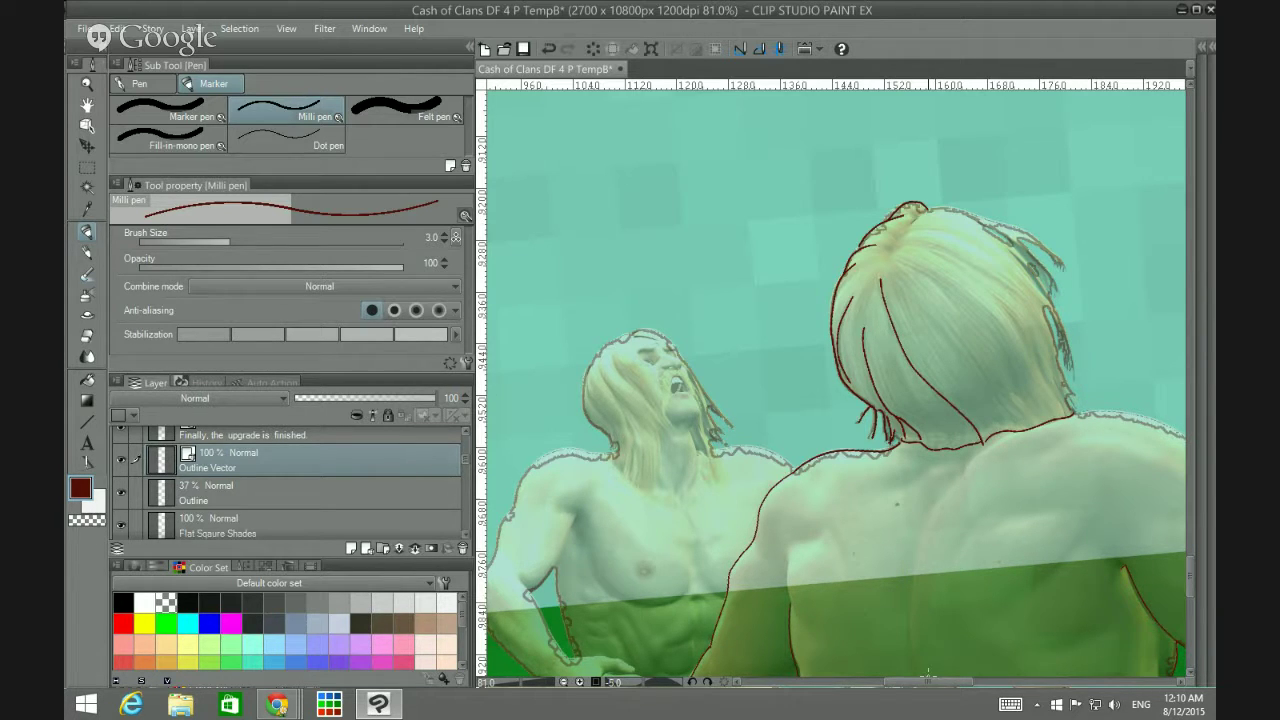
# Step: Ink the shoulder line running outward from the neck
pyautogui.hscroll(5, 929, 690)
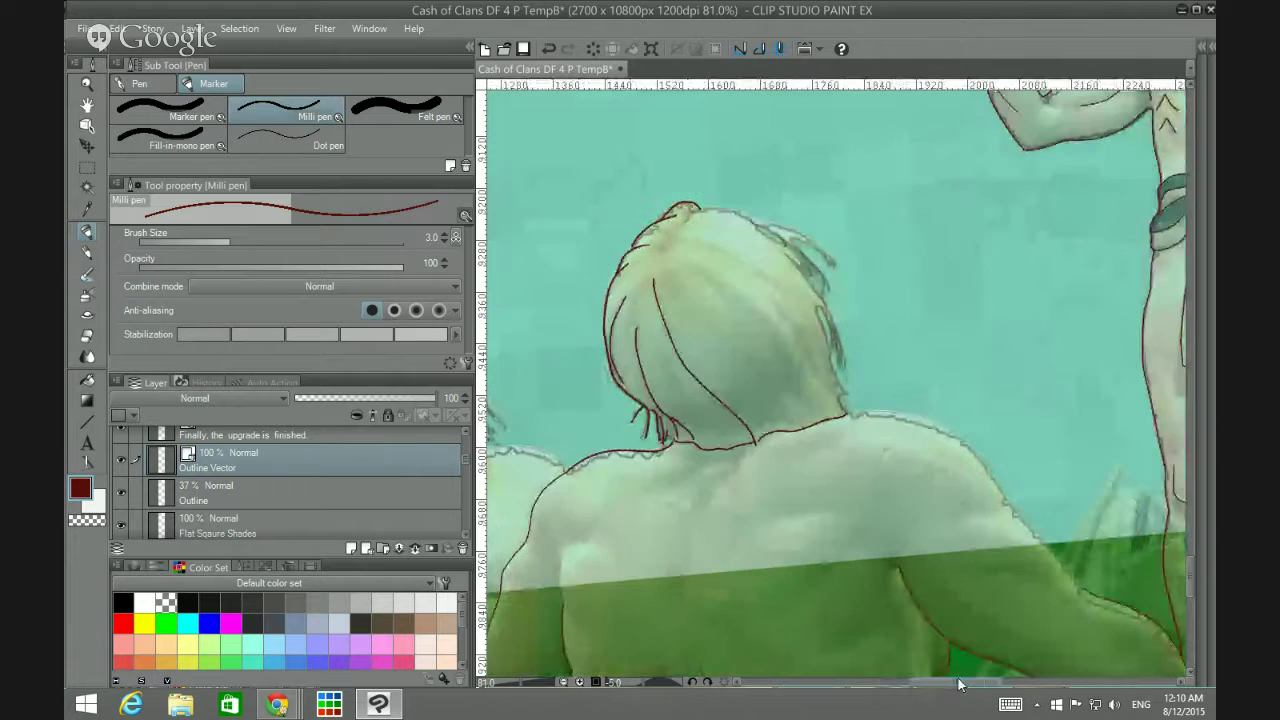
pyautogui.scroll(-1, 970, 566)
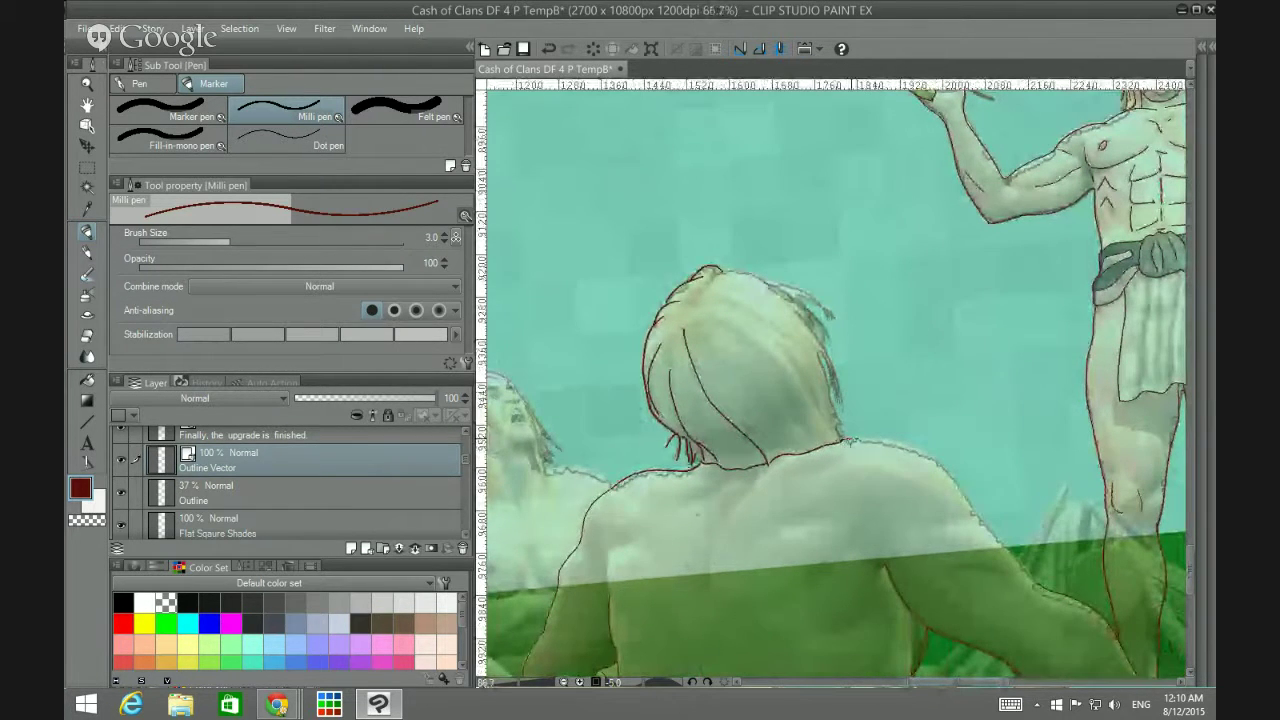
pyautogui.moveTo(842, 439)
pyautogui.mouseDown()
pyautogui.moveTo(940, 462)
pyautogui.moveTo(1040, 588)
pyautogui.mouseUp()
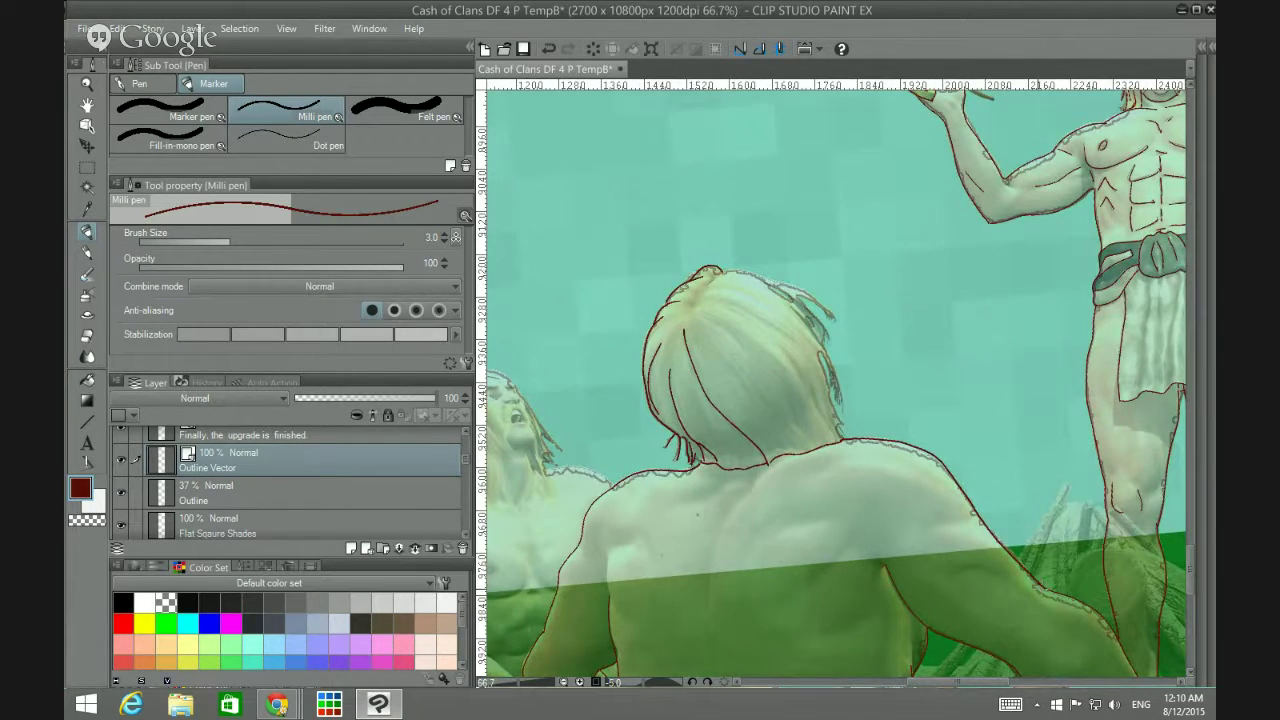
# Step: Ink curves on the lower, mid and upper back, the shoulder blades and spine
pyautogui.scroll(-1, 910, 516)
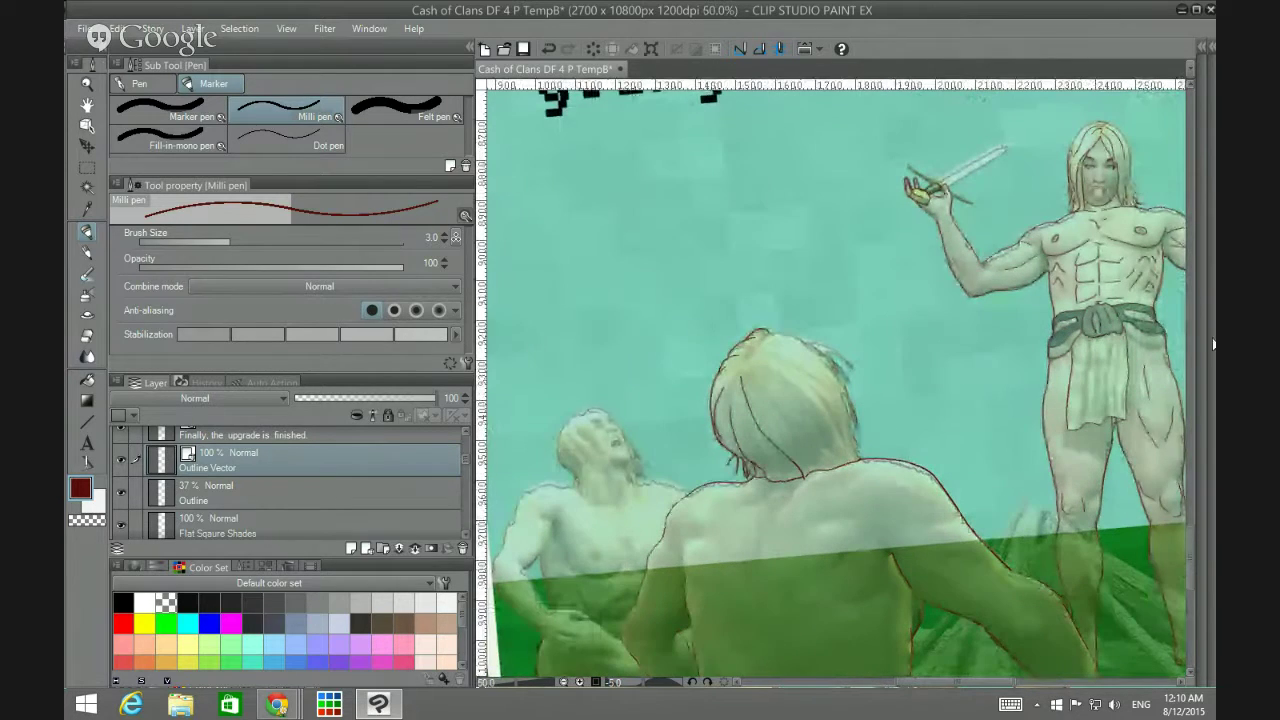
pyautogui.moveTo(1190, 535); pyautogui.dragTo(1189, 557)
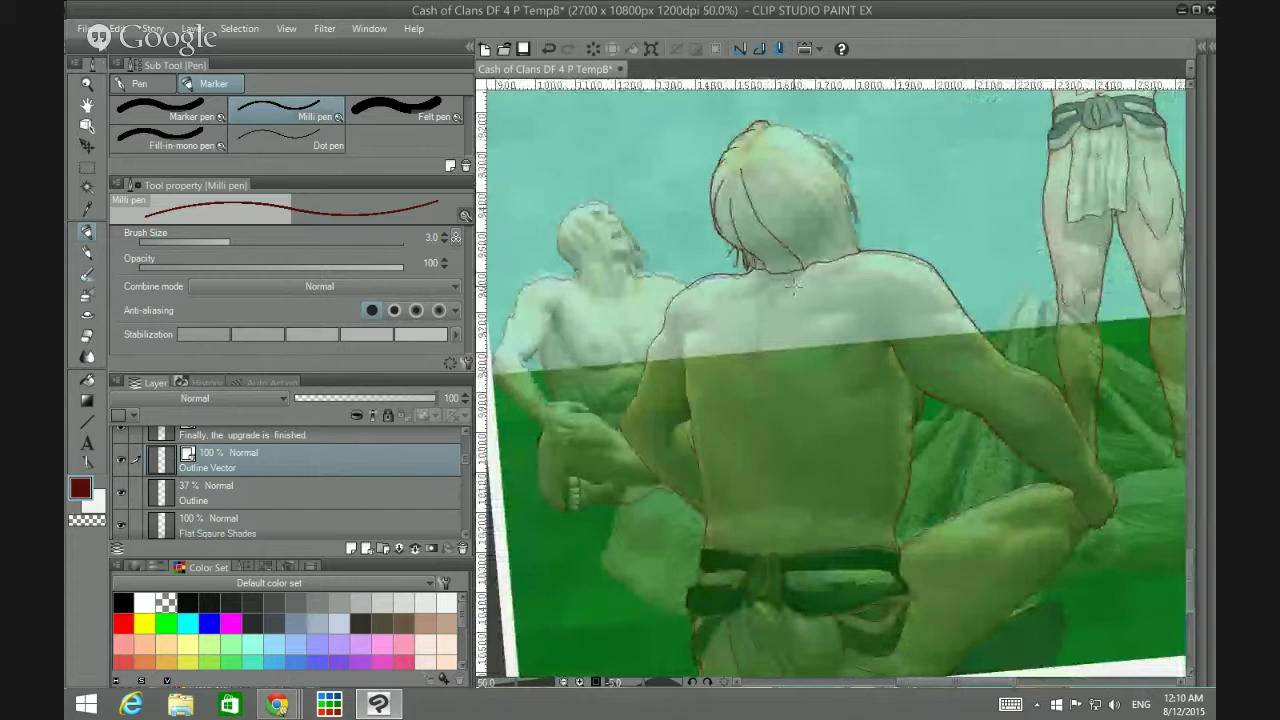
pyautogui.moveTo(800, 274)
pyautogui.mouseDown()
pyautogui.moveTo(757, 362)
pyautogui.moveTo(786, 506)
pyautogui.moveTo(777, 549)
pyautogui.moveTo(832, 516)
pyautogui.moveTo(876, 530)
pyautogui.mouseUp()
pyautogui.moveTo(713, 528); pyautogui.dragTo(747, 533)
pyautogui.moveTo(716, 459); pyautogui.dragTo(741, 441)
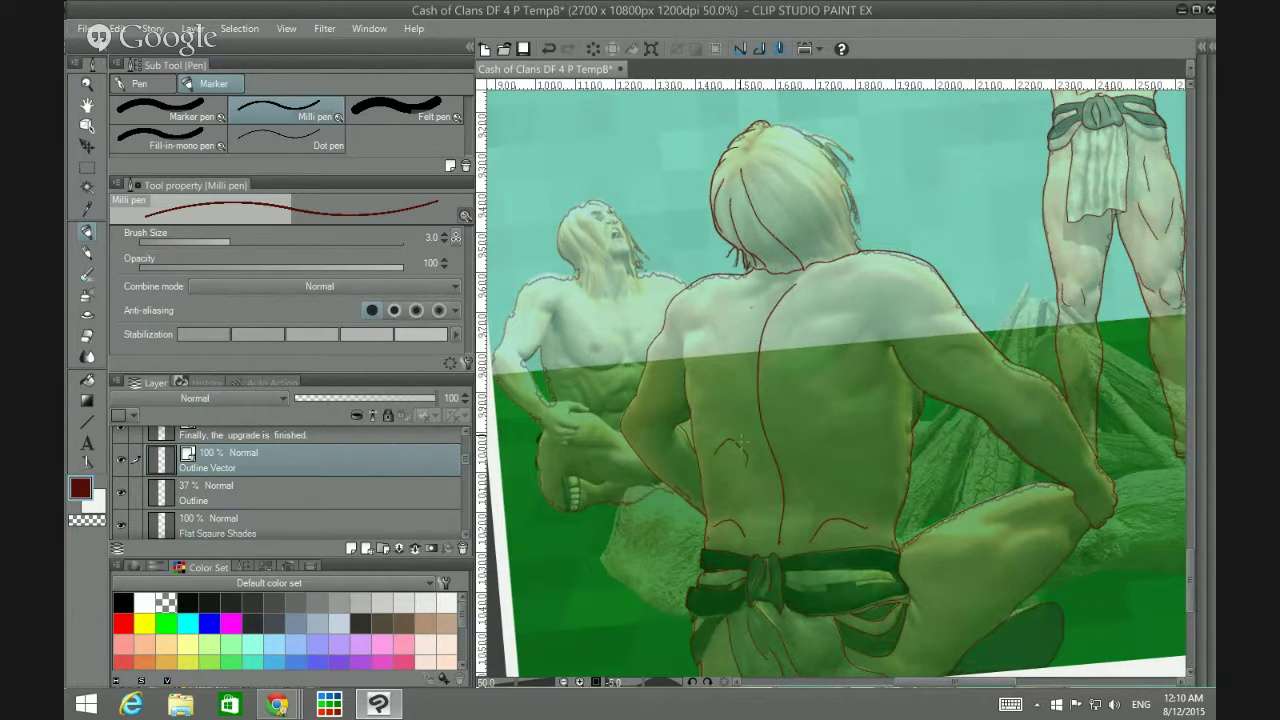
pyautogui.moveTo(678, 336); pyautogui.dragTo(717, 399)
pyautogui.moveTo(829, 366)
pyautogui.mouseDown()
pyautogui.moveTo(867, 320)
pyautogui.moveTo(789, 331)
pyautogui.moveTo(785, 358)
pyautogui.mouseUp()
pyautogui.moveTo(877, 373)
pyautogui.mouseDown()
pyautogui.moveTo(892, 387)
pyautogui.moveTo(872, 382)
pyautogui.moveTo(882, 364)
pyautogui.mouseUp()
pyautogui.moveTo(711, 327)
pyautogui.mouseDown()
pyautogui.moveTo(714, 350)
pyautogui.moveTo(682, 307)
pyautogui.mouseUp()
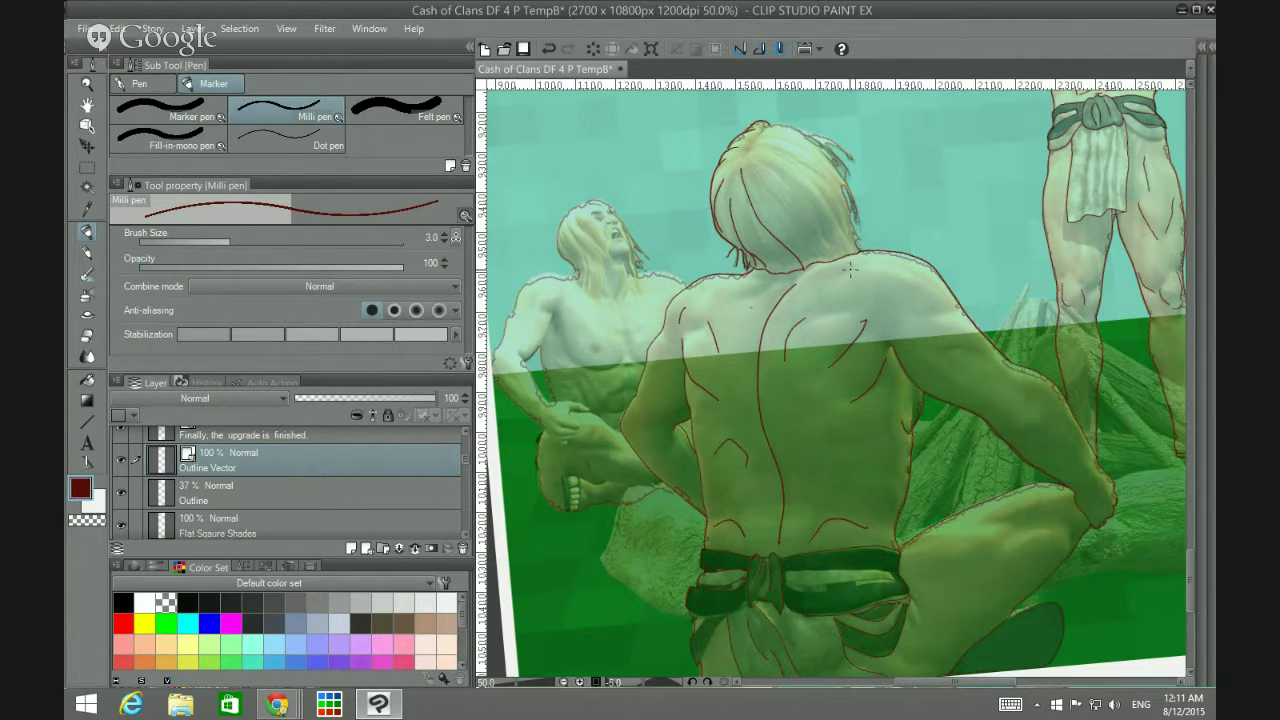
# Step: Ink the shoulder top line plus the thigh's top edge and a thigh contour
pyautogui.moveTo(848, 272); pyautogui.dragTo(888, 260)
pyautogui.moveTo(992, 523); pyautogui.dragTo(1073, 503)
pyautogui.moveTo(930, 576); pyautogui.dragTo(993, 549)
pyautogui.scroll(-2, 1185, 597)
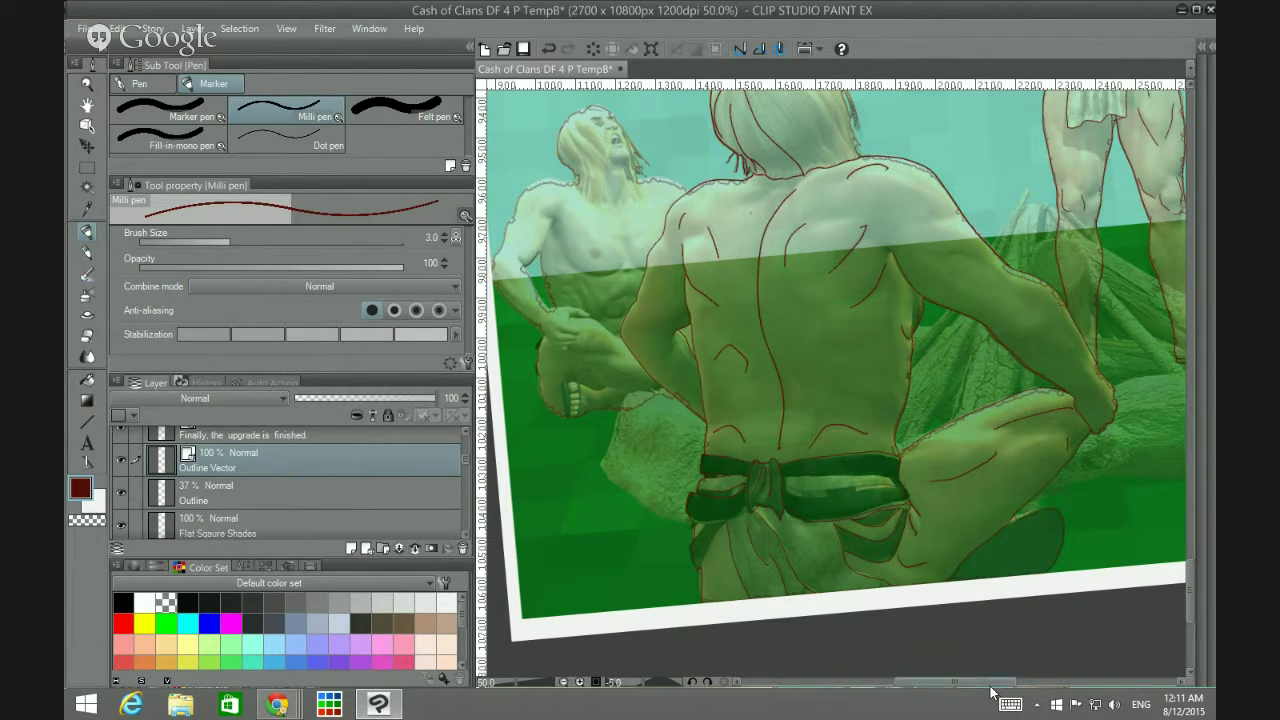
# Step: Ink the left figure's arm edge and shoulder edge and top, redrawing one stroke
pyautogui.hscroll(-3, 990, 690)
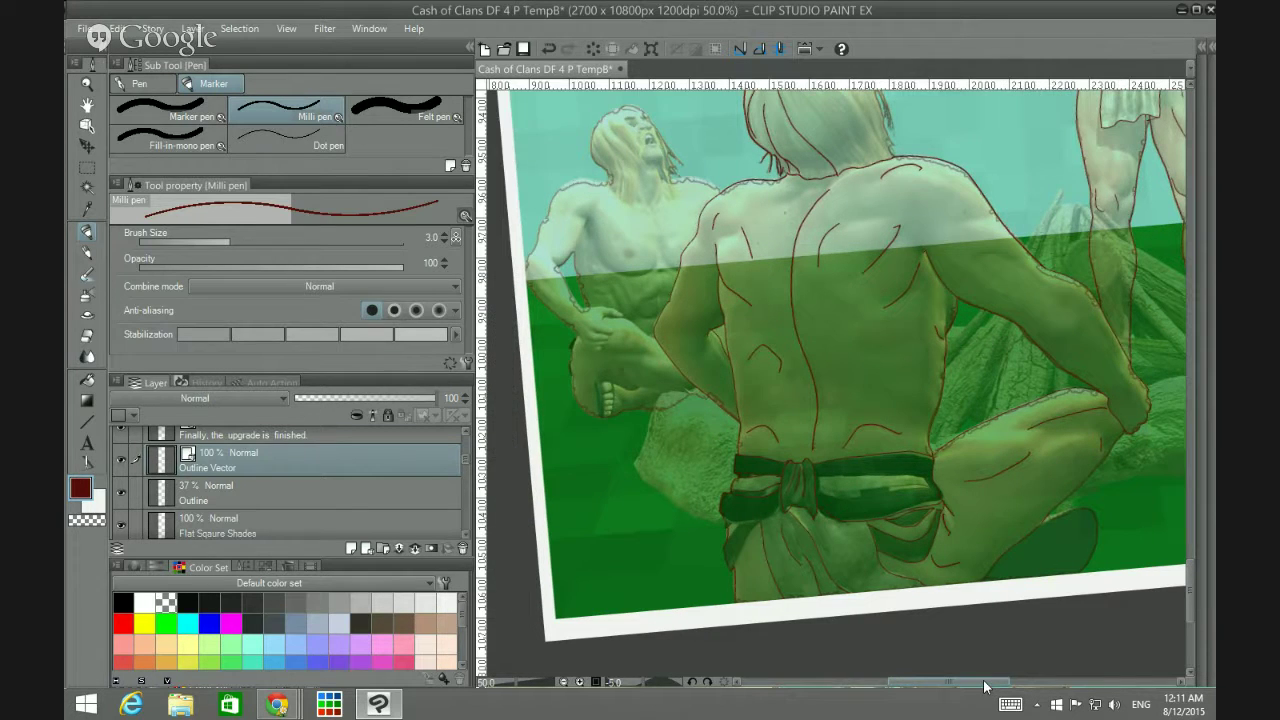
pyautogui.scroll(2, 728, 312)
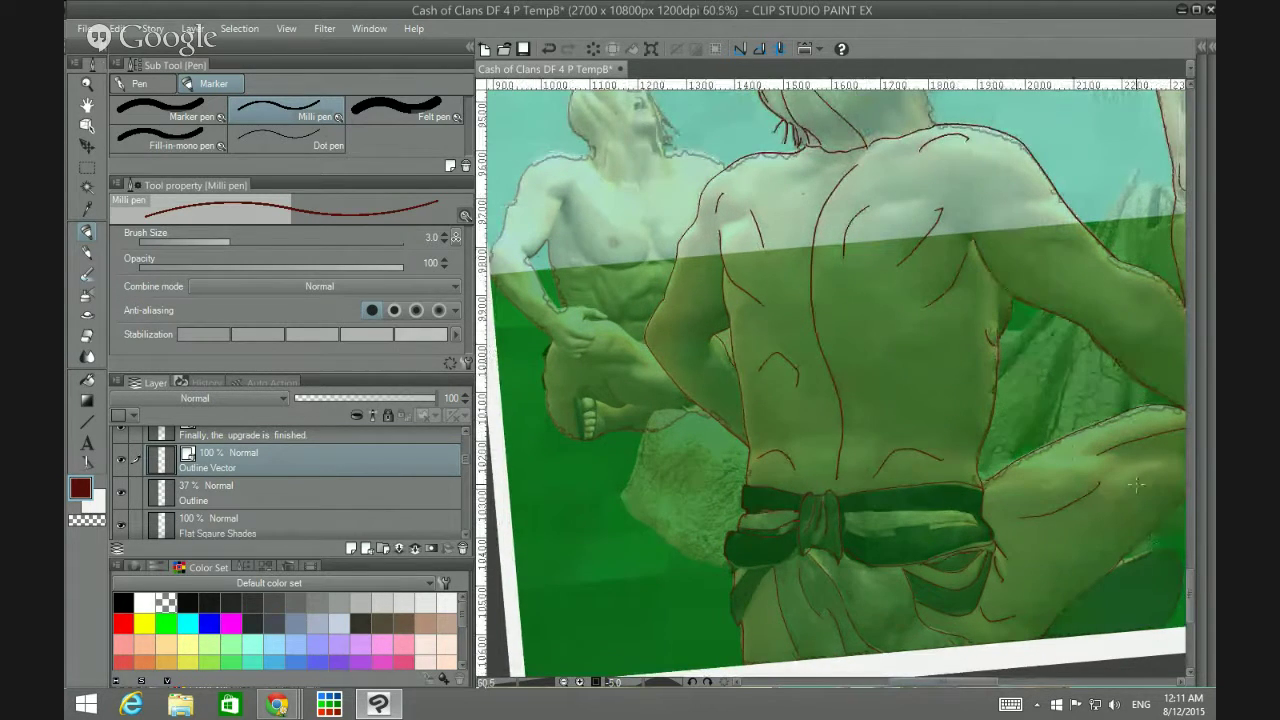
pyautogui.moveTo(1187, 580); pyautogui.dragTo(1187, 562)
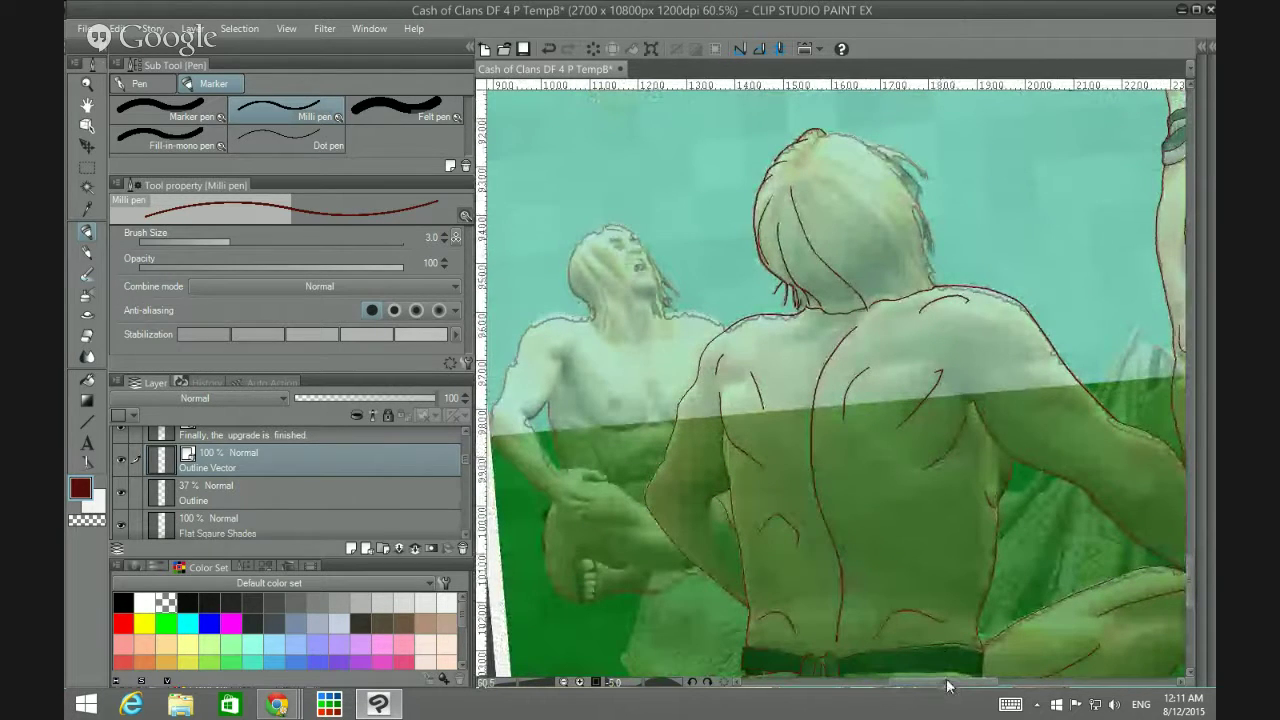
pyautogui.hscroll(-6, 932, 690)
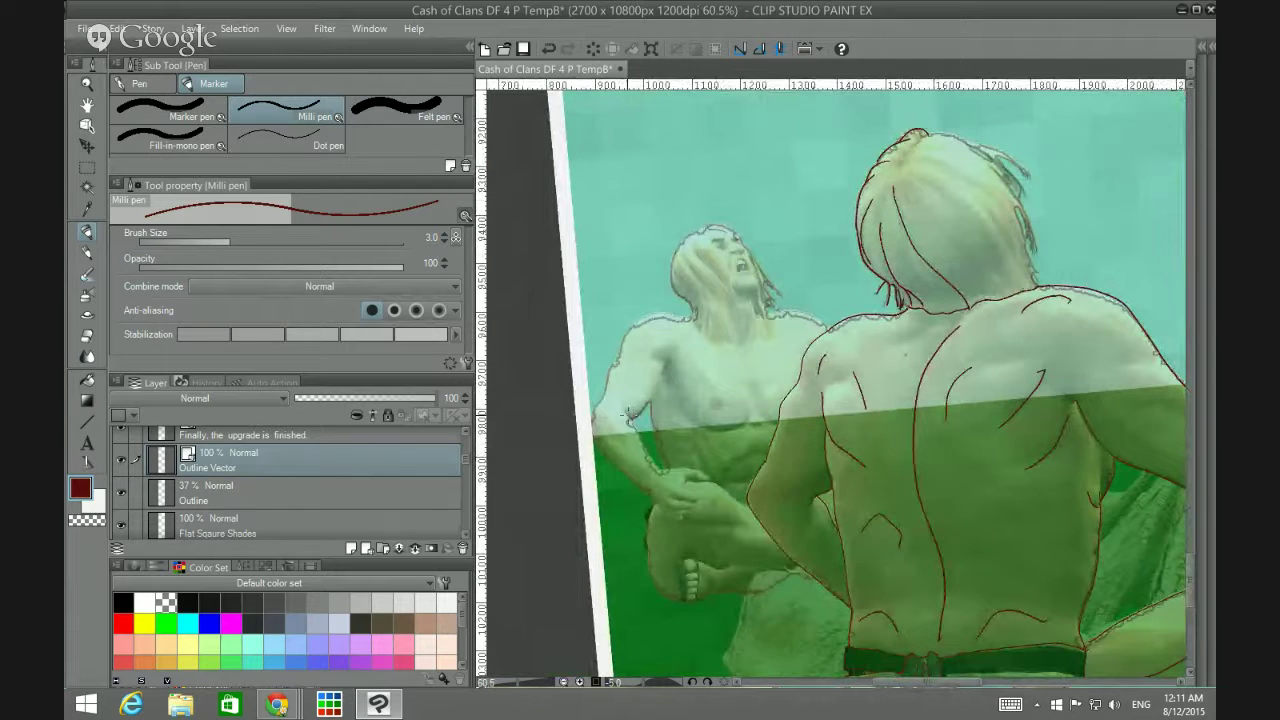
pyautogui.moveTo(626, 410); pyautogui.dragTo(629, 424)
pyautogui.moveTo(648, 398); pyautogui.dragTo(661, 374)
pyautogui.hotkey('ctrl', 'z')
pyautogui.moveTo(650, 402); pyautogui.dragTo(662, 368)
pyautogui.moveTo(657, 351); pyautogui.dragTo(672, 346)
# Step: Ink the left figure's chest muscle, lower chest contour and nipple, redoing bad strokes
pyautogui.moveTo(667, 378); pyautogui.dragTo(700, 415)
pyautogui.hotkey('ctrl', 'z')
pyautogui.moveTo(722, 344)
pyautogui.mouseDown()
pyautogui.moveTo(757, 408)
pyautogui.moveTo(762, 386)
pyautogui.mouseUp()
pyautogui.moveTo(664, 362)
pyautogui.mouseDown()
pyautogui.moveTo(678, 404)
pyautogui.moveTo(714, 430)
pyautogui.moveTo(738, 430)
pyautogui.moveTo(756, 406)
pyautogui.moveTo(722, 392)
pyautogui.moveTo(720, 416)
pyautogui.mouseUp()
pyautogui.hotkey('ctrl', 'z')
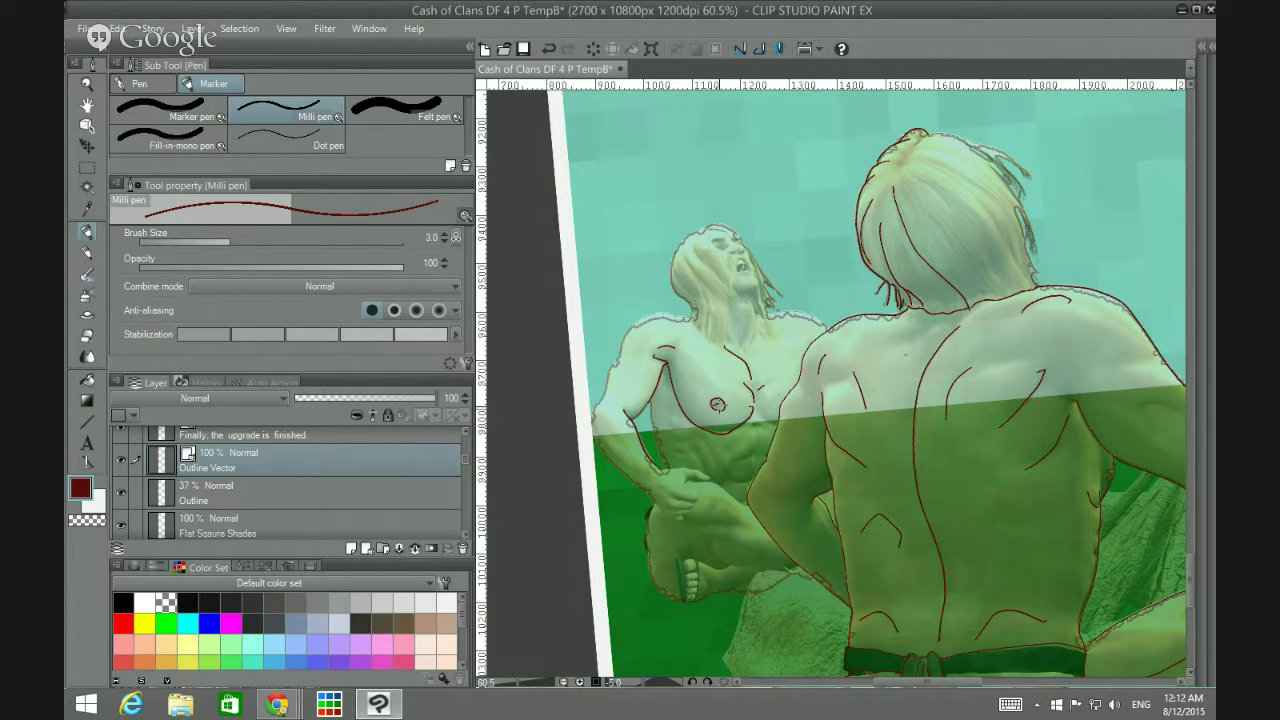
pyautogui.moveTo(711, 401); pyautogui.dragTo(769, 419)
# Step: Outline the left figure's shoulder, add armpit dashes and ink the back figure's head side
pyautogui.moveTo(688, 312)
pyautogui.mouseDown()
pyautogui.moveTo(619, 337)
pyautogui.moveTo(590, 411)
pyautogui.mouseUp()
pyautogui.moveTo(768, 312); pyautogui.dragTo(830, 326)
pyautogui.moveTo(750, 390); pyautogui.dragTo(758, 386)
pyautogui.moveTo(763, 383); pyautogui.dragTo(772, 379)
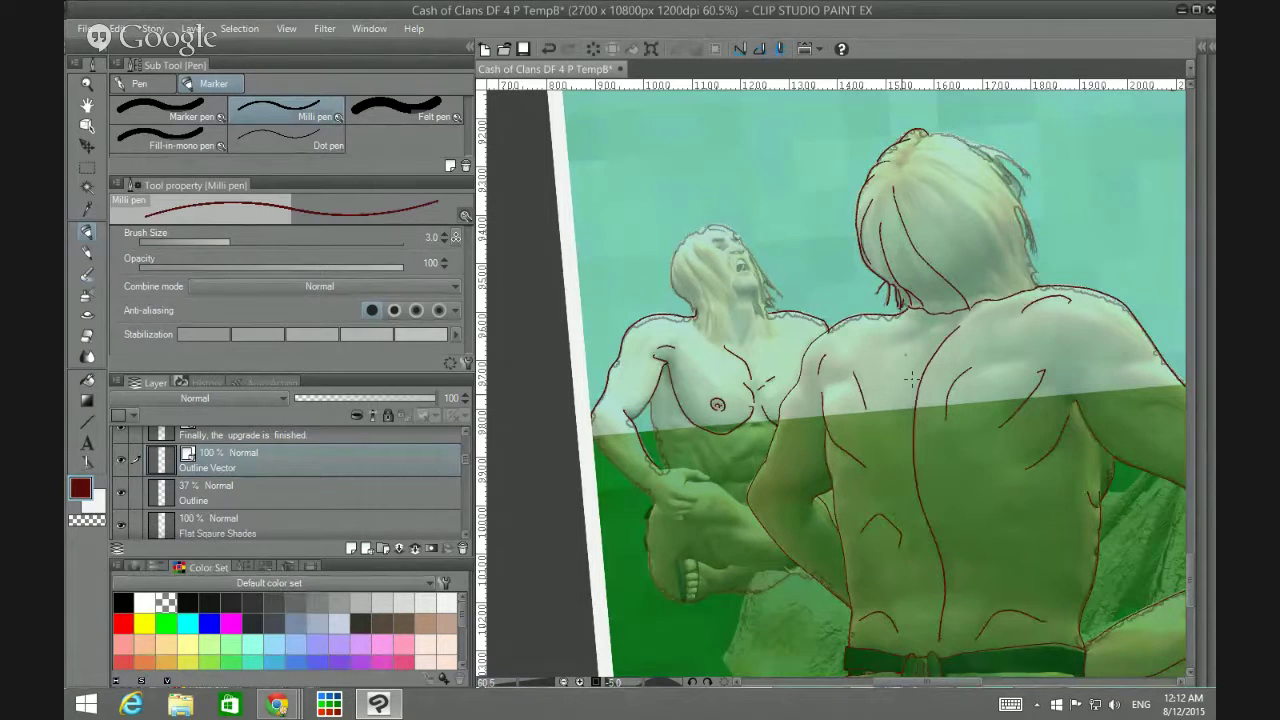
pyautogui.moveTo(668, 258); pyautogui.dragTo(676, 288)
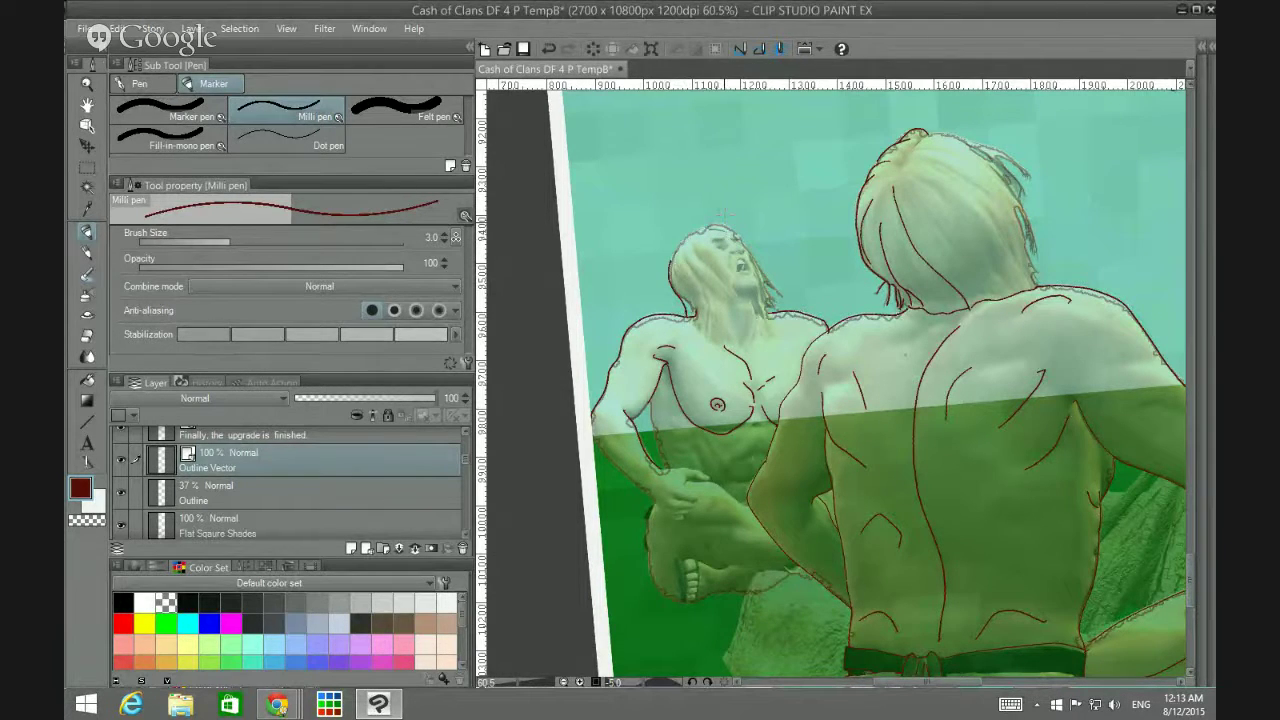
# Step: Ink the top of the left figure's head, a pointed hair tip and three neck lines
pyautogui.scroll(5, 724, 213)
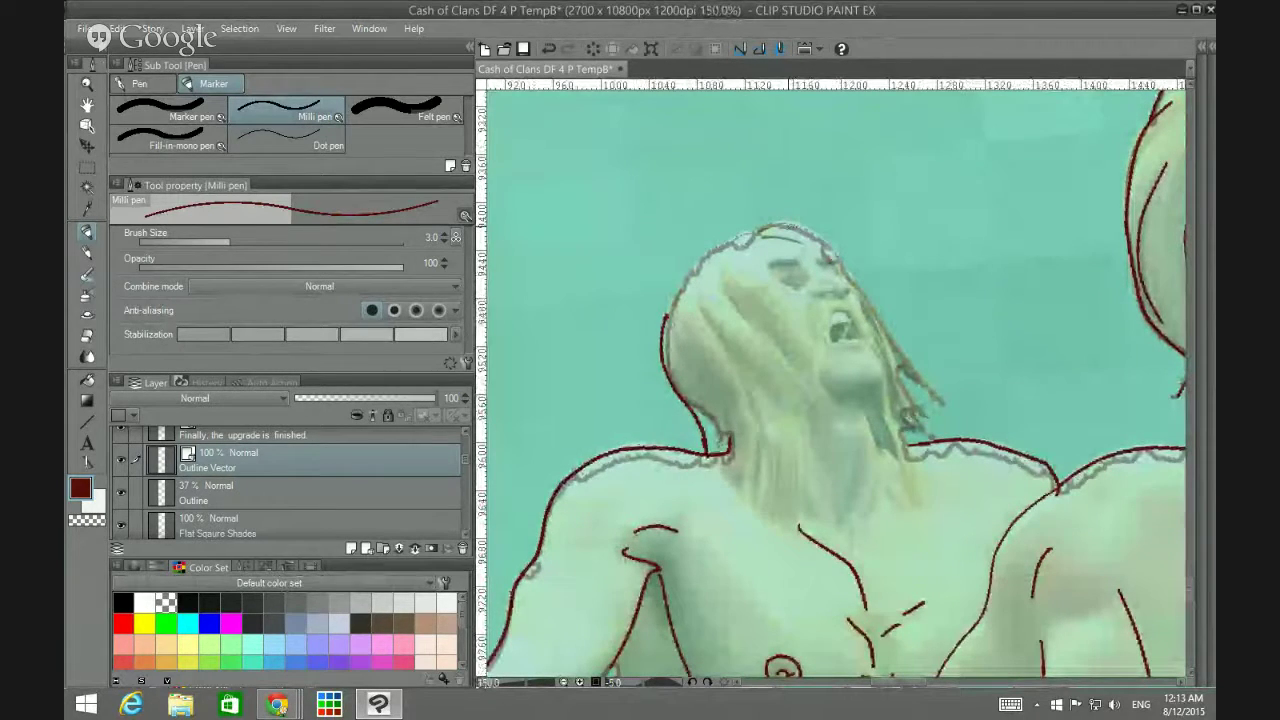
pyautogui.moveTo(758, 228)
pyautogui.mouseDown()
pyautogui.moveTo(784, 226)
pyautogui.moveTo(836, 255)
pyautogui.moveTo(944, 404)
pyautogui.mouseUp()
pyautogui.moveTo(898, 368); pyautogui.dragTo(940, 402)
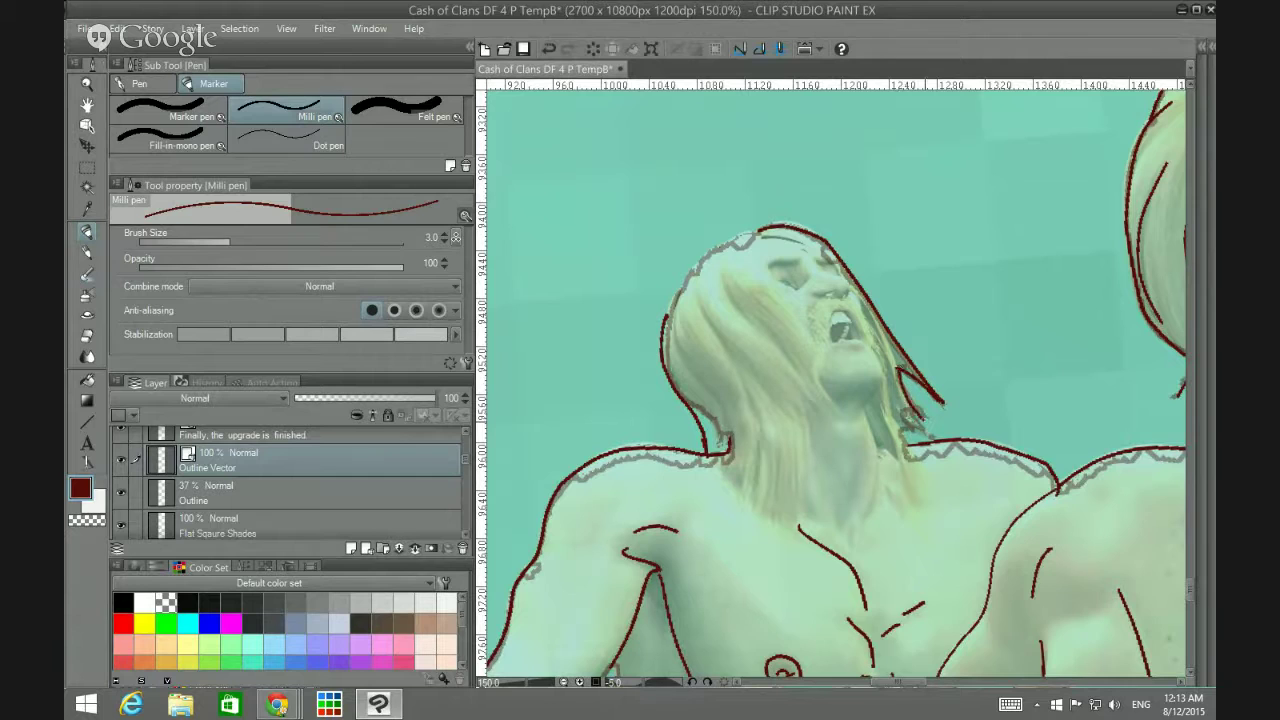
pyautogui.moveTo(903, 416); pyautogui.dragTo(932, 441)
pyautogui.moveTo(876, 405); pyautogui.dragTo(908, 497)
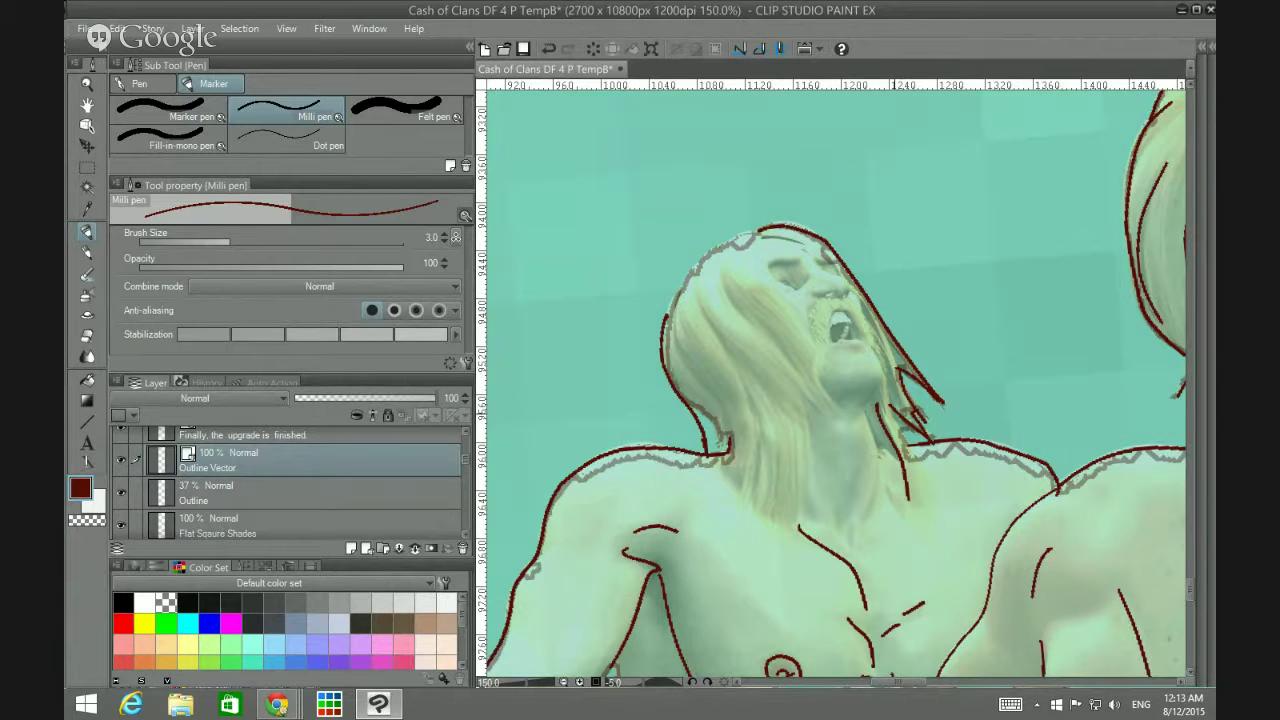
pyautogui.moveTo(888, 405); pyautogui.dragTo(926, 505)
pyautogui.moveTo(873, 437); pyautogui.dragTo(910, 482)
# Step: Outline the hair's left edge, add long strands beside the face and the upper-left hairline
pyautogui.moveTo(680, 287)
pyautogui.mouseDown()
pyautogui.moveTo(674, 328)
pyautogui.moveTo(722, 410)
pyautogui.mouseUp()
pyautogui.moveTo(668, 318)
pyautogui.mouseDown()
pyautogui.moveTo(704, 256)
pyautogui.moveTo(750, 437)
pyautogui.moveTo(743, 455)
pyautogui.moveTo(735, 418)
pyautogui.moveTo(720, 452)
pyautogui.moveTo(728, 477)
pyautogui.mouseUp()
pyautogui.moveTo(720, 323)
pyautogui.mouseDown()
pyautogui.moveTo(776, 445)
pyautogui.moveTo(776, 508)
pyautogui.mouseUp()
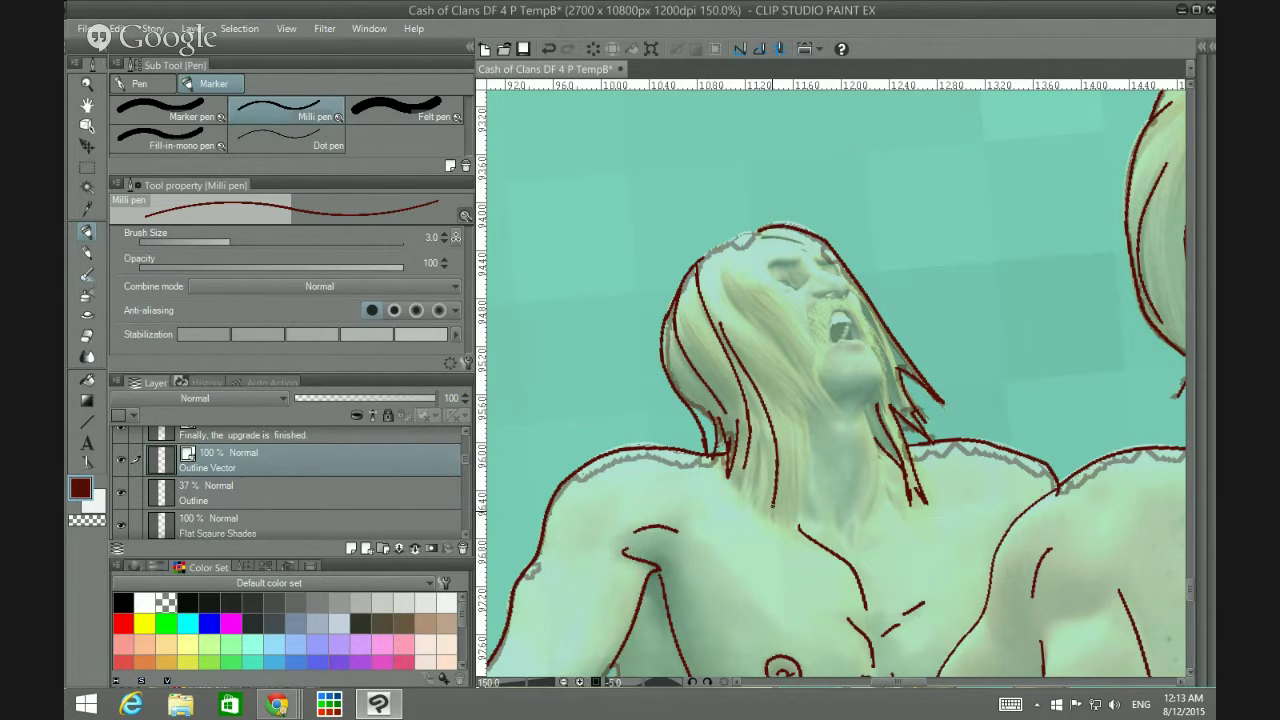
pyautogui.moveTo(755, 432); pyautogui.dragTo(772, 496)
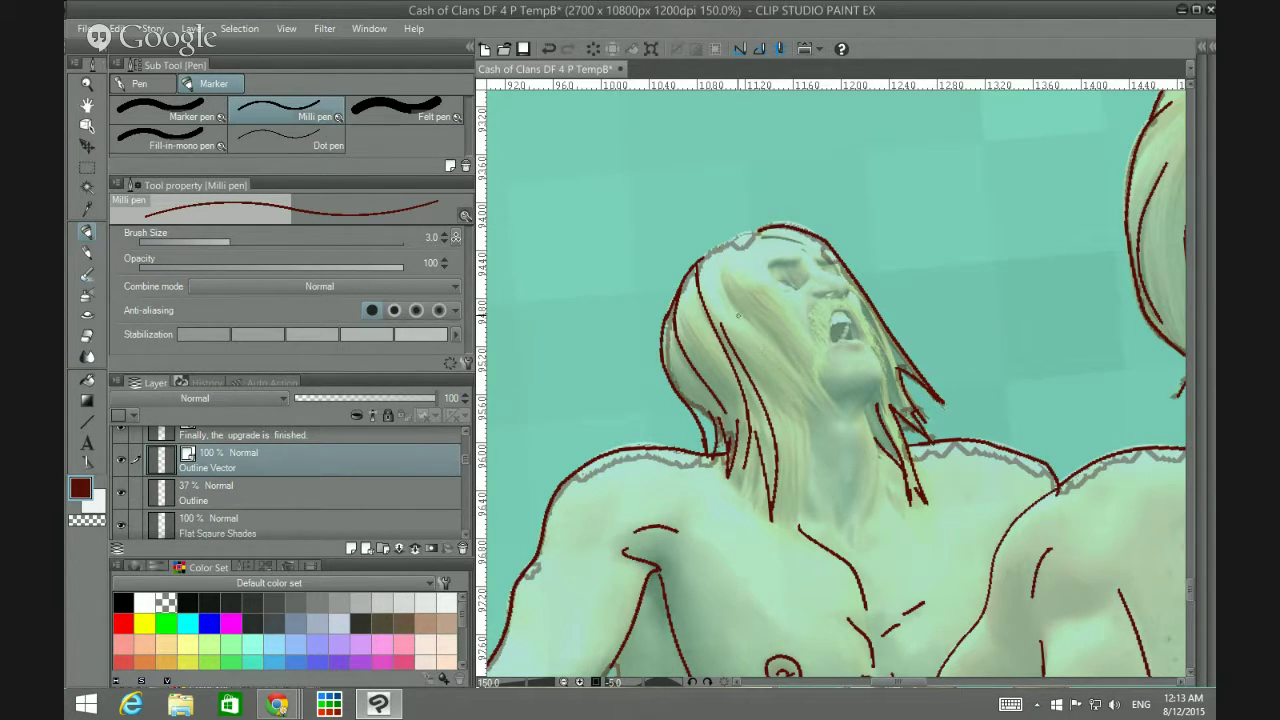
pyautogui.moveTo(737, 312); pyautogui.dragTo(828, 425)
pyautogui.moveTo(740, 314)
pyautogui.mouseDown()
pyautogui.moveTo(729, 269)
pyautogui.moveTo(834, 406)
pyautogui.moveTo(838, 434)
pyautogui.mouseUp()
pyautogui.moveTo(775, 284); pyautogui.dragTo(818, 384)
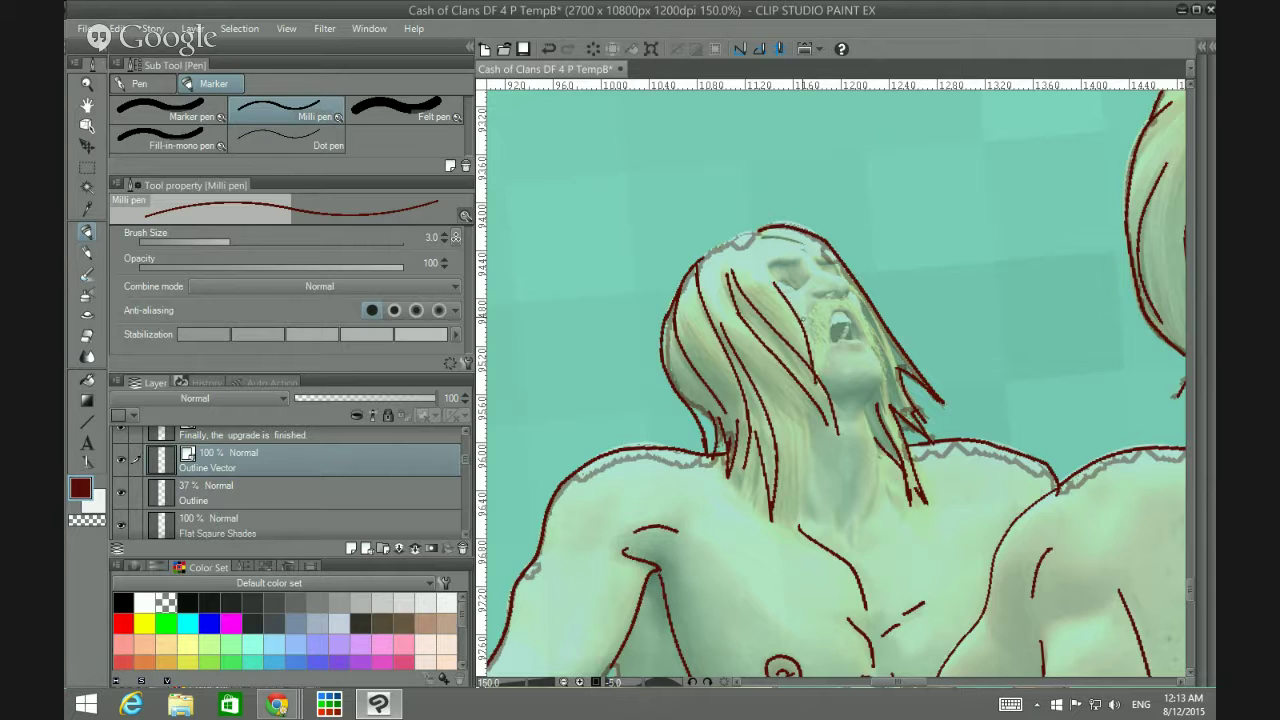
pyautogui.moveTo(780, 292)
pyautogui.mouseDown()
pyautogui.moveTo(757, 231)
pyautogui.moveTo(812, 246)
pyautogui.moveTo(860, 292)
pyautogui.mouseUp()
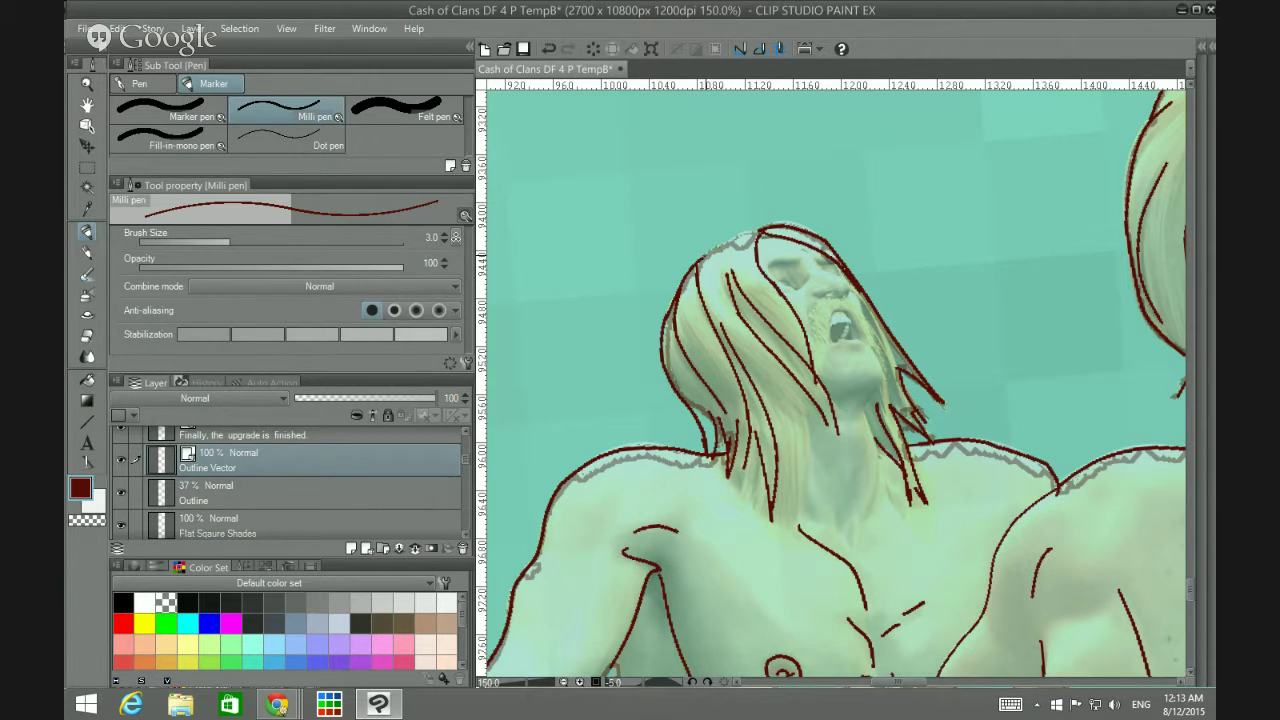
pyautogui.moveTo(703, 258); pyautogui.dragTo(764, 228)
# Step: Add thin hair strands below the chin and ink the closed eye line
pyautogui.moveTo(735, 455)
pyautogui.mouseDown()
pyautogui.moveTo(742, 492)
pyautogui.moveTo(768, 516)
pyautogui.mouseUp()
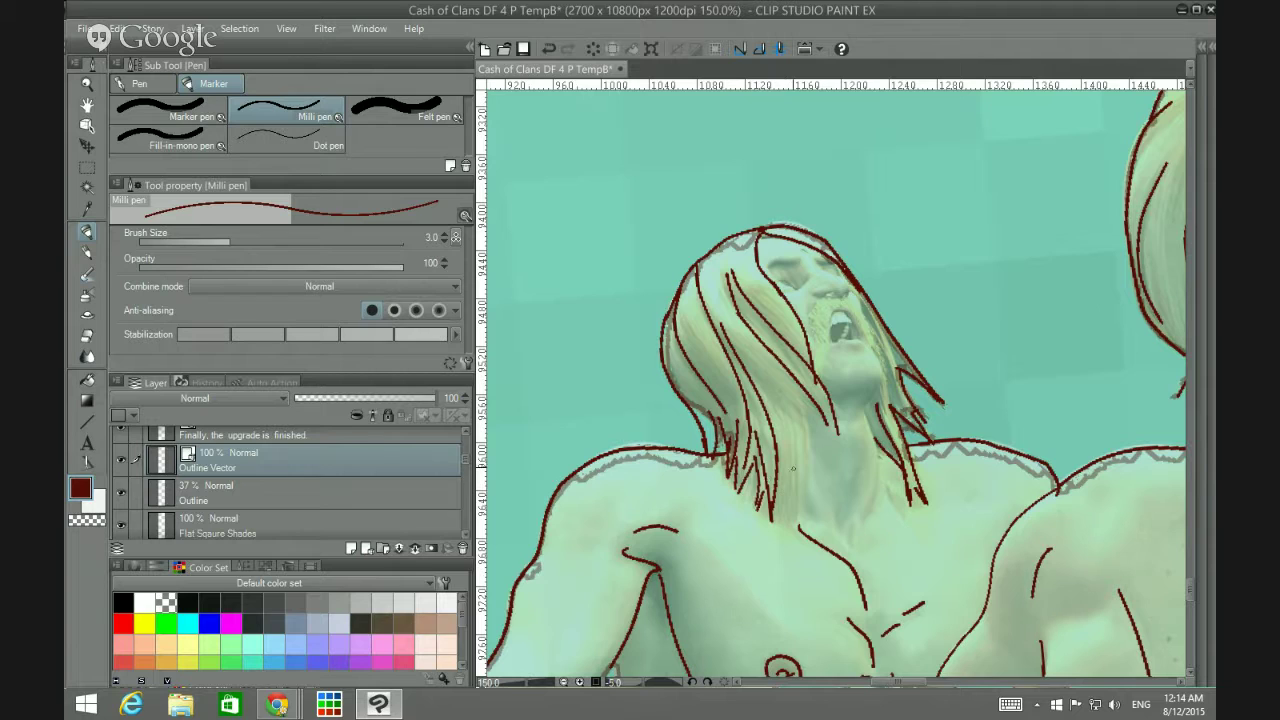
pyautogui.moveTo(801, 407); pyautogui.dragTo(808, 472)
pyautogui.moveTo(778, 380)
pyautogui.mouseDown()
pyautogui.moveTo(835, 431)
pyautogui.moveTo(797, 518)
pyautogui.mouseUp()
pyautogui.moveTo(809, 456)
pyautogui.mouseDown()
pyautogui.moveTo(797, 518)
pyautogui.moveTo(782, 522)
pyautogui.mouseUp()
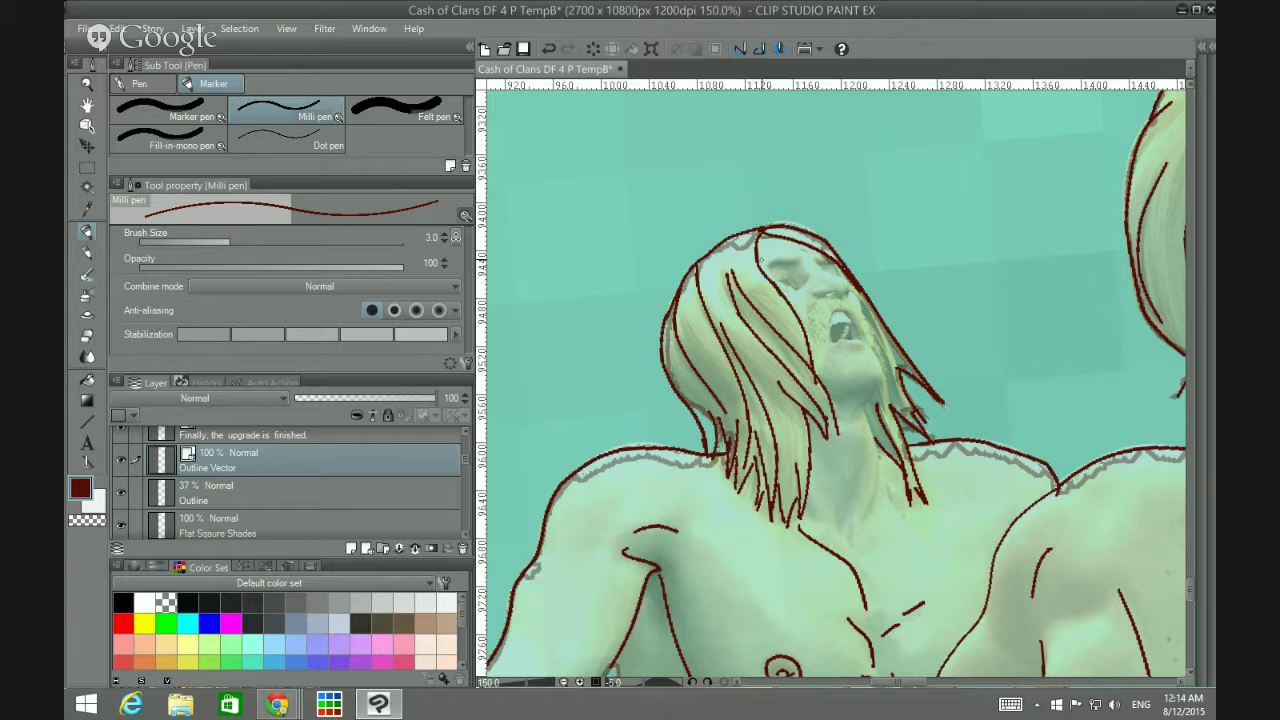
pyautogui.moveTo(818, 261)
pyautogui.mouseDown()
pyautogui.moveTo(834, 263)
pyautogui.moveTo(790, 264)
pyautogui.mouseUp()
# Step: Set the pen size to 2.0 and refine the eye with small upper and lower lines
pyautogui.click(444, 241)
pyautogui.click(444, 241)
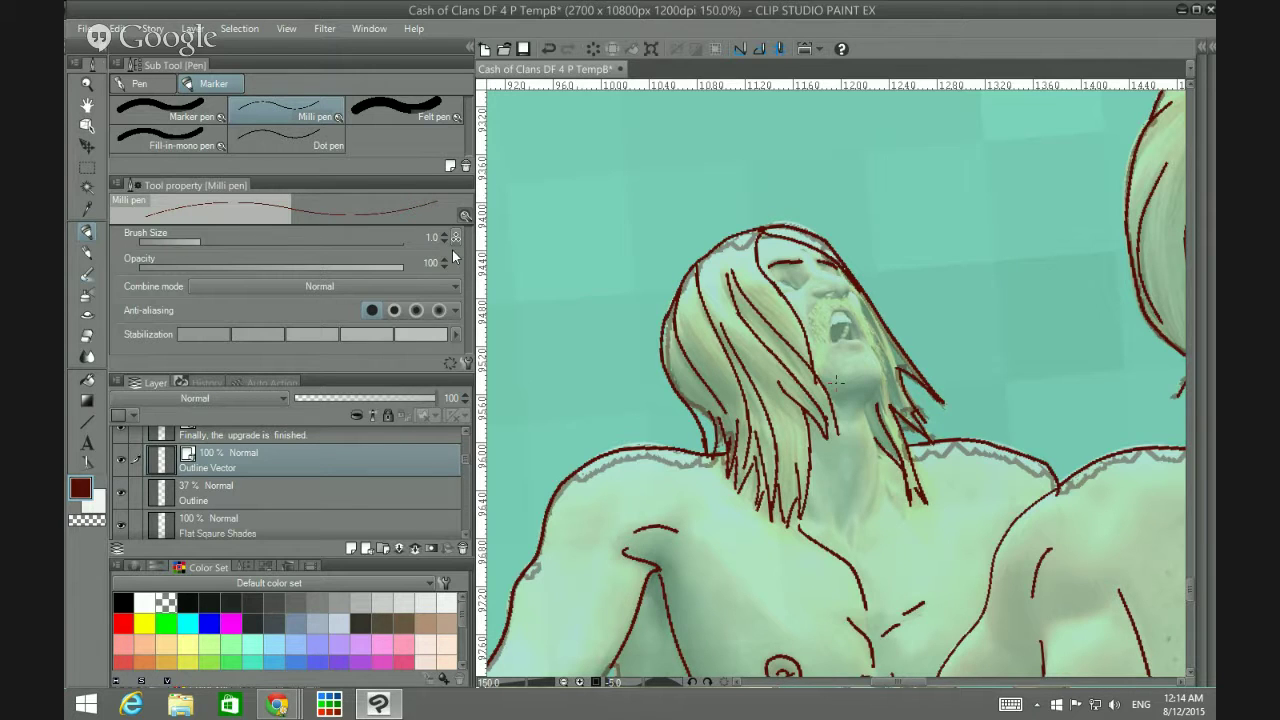
pyautogui.click(444, 234)
pyautogui.moveTo(798, 285); pyautogui.dragTo(791, 278)
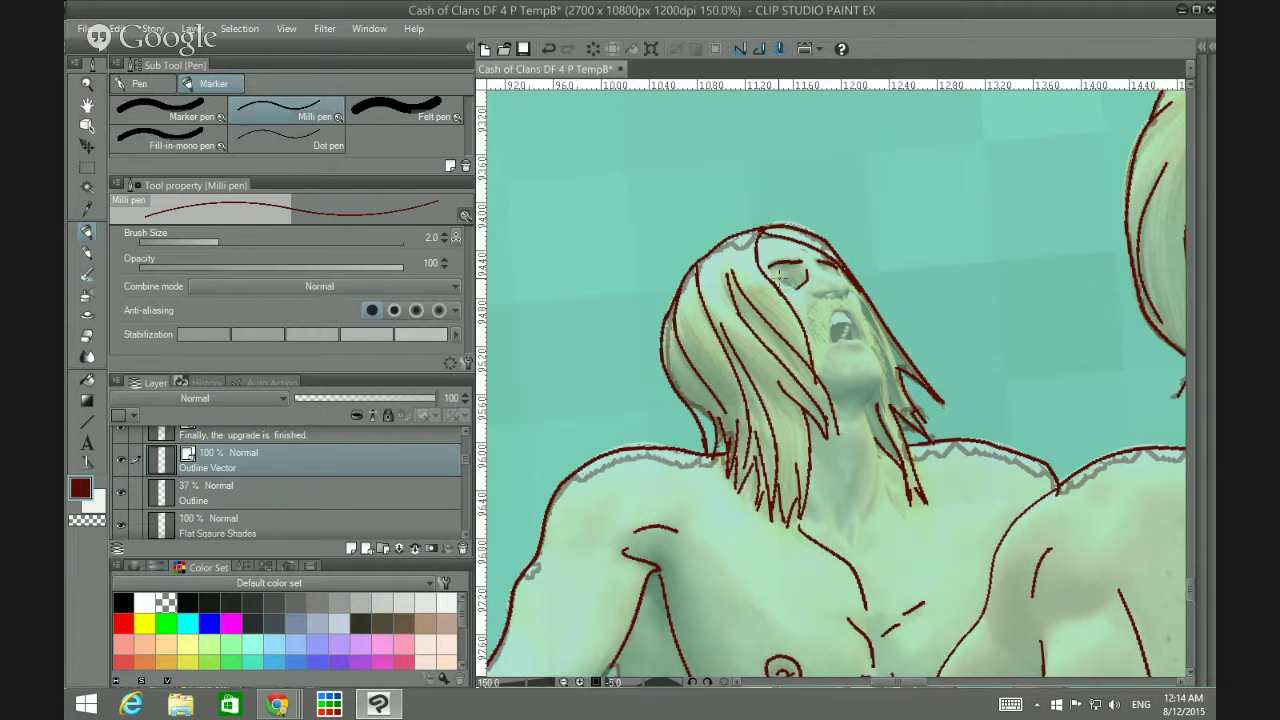
pyautogui.moveTo(772, 270)
pyautogui.mouseDown()
pyautogui.moveTo(792, 268)
pyautogui.moveTo(792, 292)
pyautogui.moveTo(852, 298)
pyautogui.moveTo(824, 270)
pyautogui.moveTo(850, 288)
pyautogui.mouseUp()
# Step: Ink a cheek line, the moustache beside the nose and the open mouth's left side
pyautogui.scroll(-5, 987, 530)
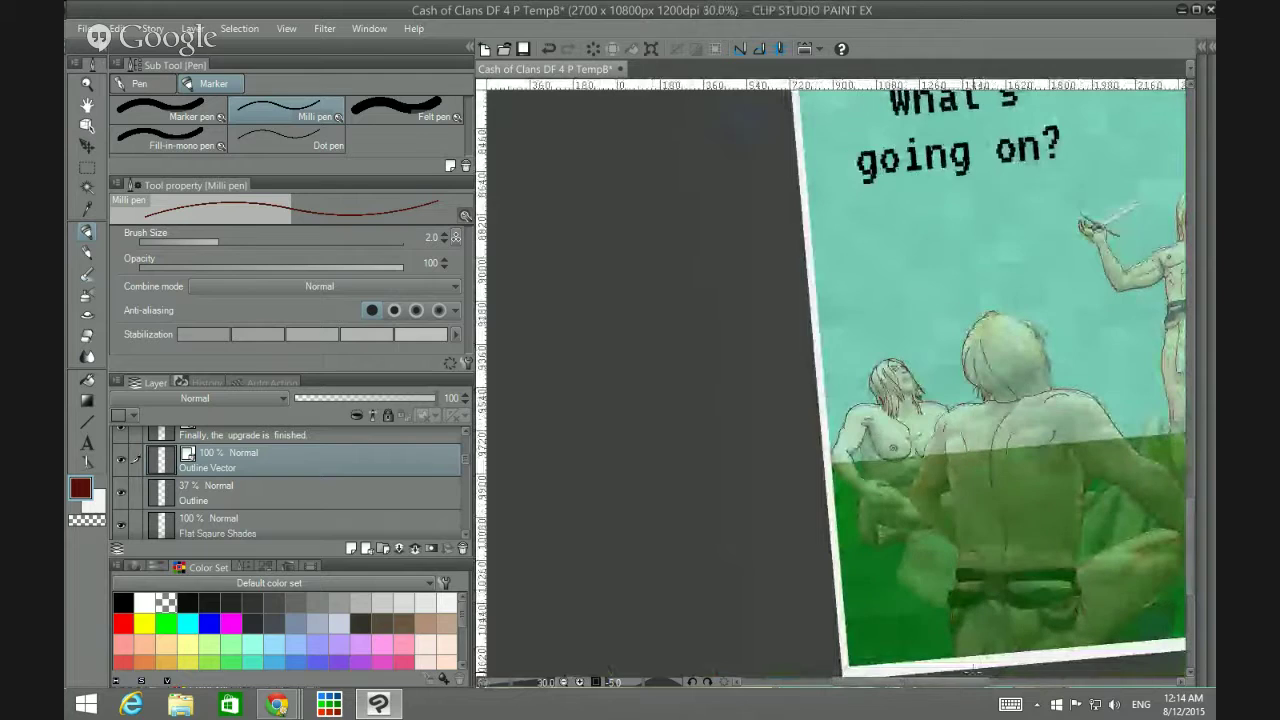
pyautogui.moveTo(963, 685); pyautogui.dragTo(1040, 677)
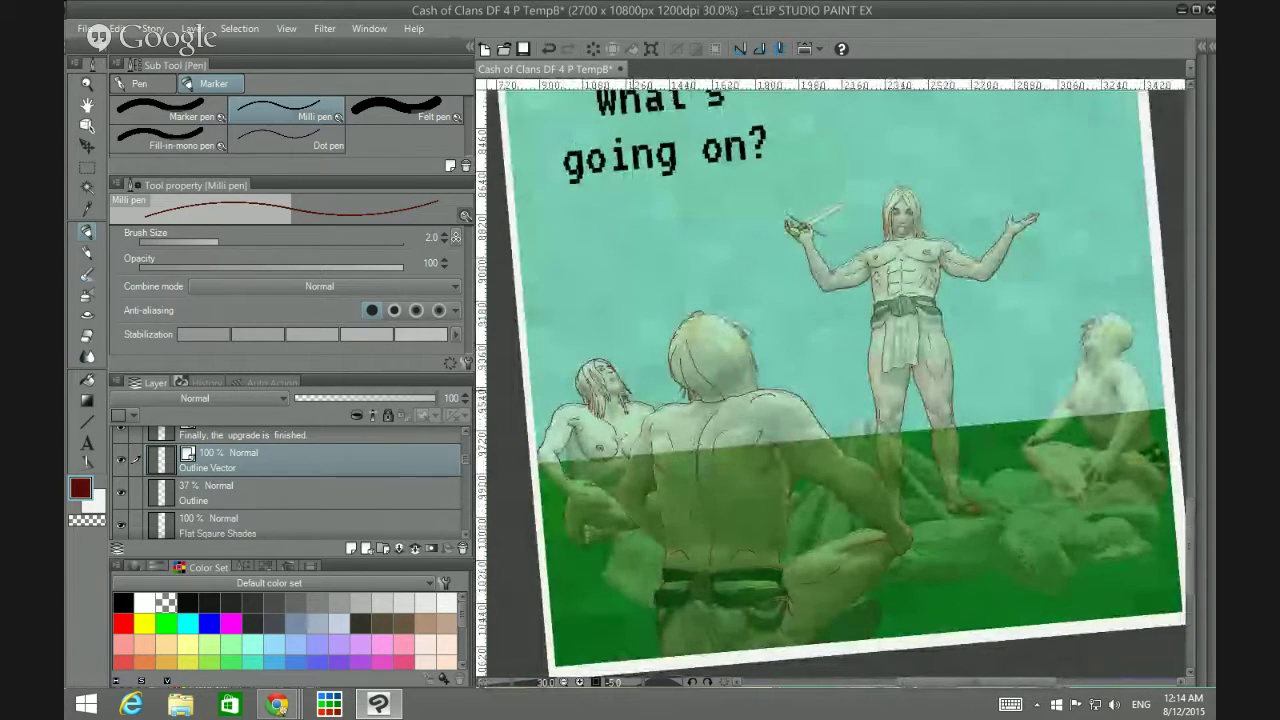
pyautogui.scroll(1, 627, 250)
pyautogui.scroll(5, 621, 400)
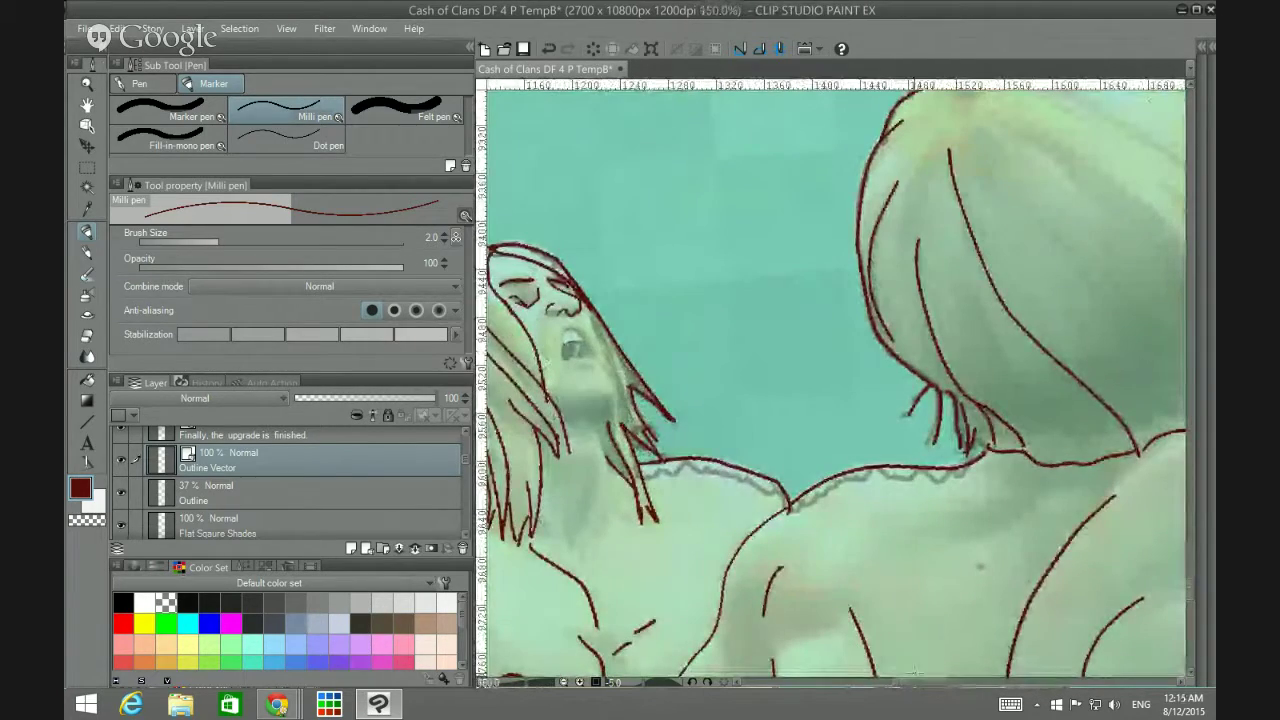
pyautogui.moveTo(922, 688); pyautogui.dragTo(910, 688)
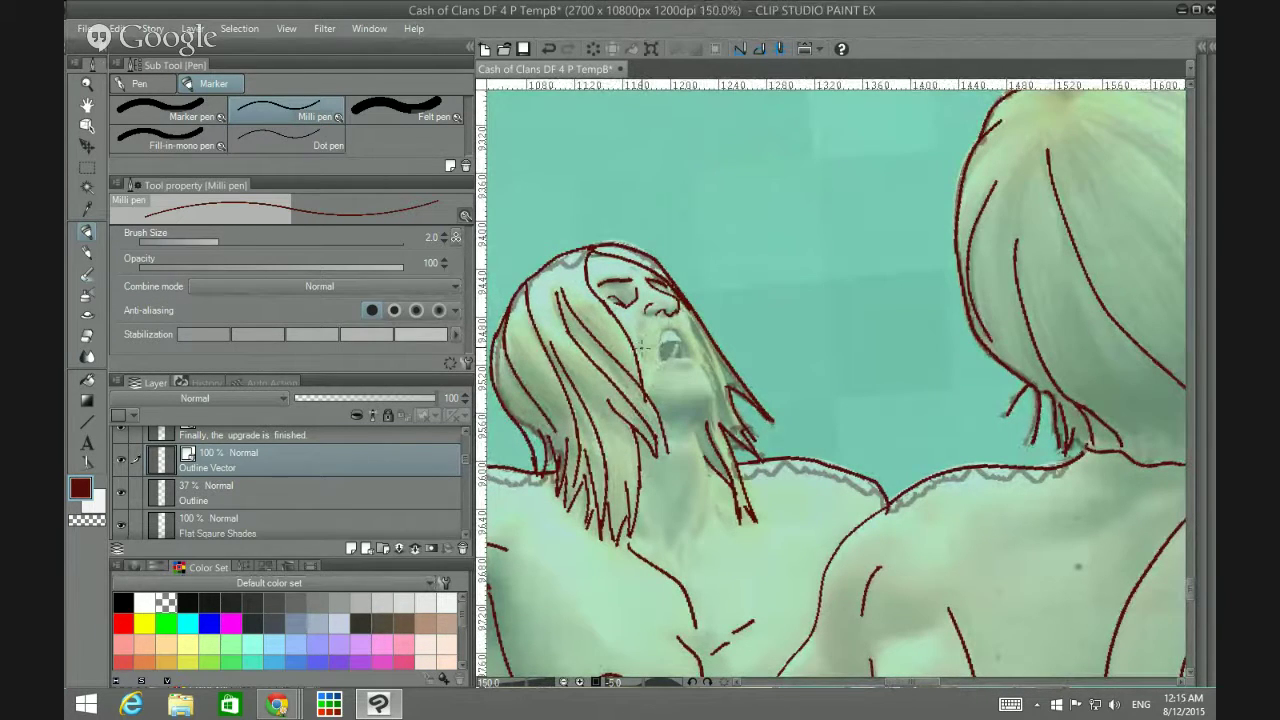
pyautogui.moveTo(640, 336)
pyautogui.mouseDown()
pyautogui.moveTo(644, 391)
pyautogui.moveTo(652, 341)
pyautogui.moveTo(673, 322)
pyautogui.moveTo(714, 386)
pyautogui.mouseUp()
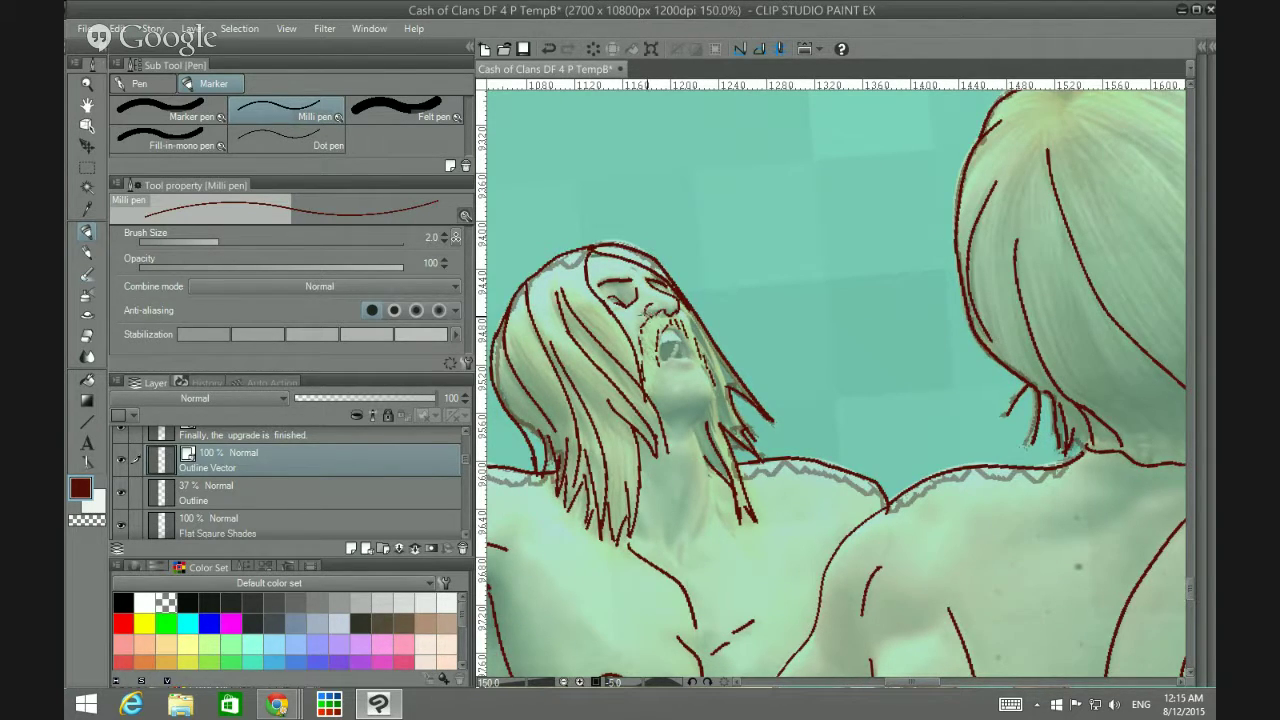
pyautogui.moveTo(646, 314); pyautogui.dragTo(685, 343)
pyautogui.moveTo(673, 340)
pyautogui.mouseDown()
pyautogui.moveTo(683, 358)
pyautogui.moveTo(672, 372)
pyautogui.moveTo(703, 359)
pyautogui.moveTo(705, 424)
pyautogui.mouseUp()
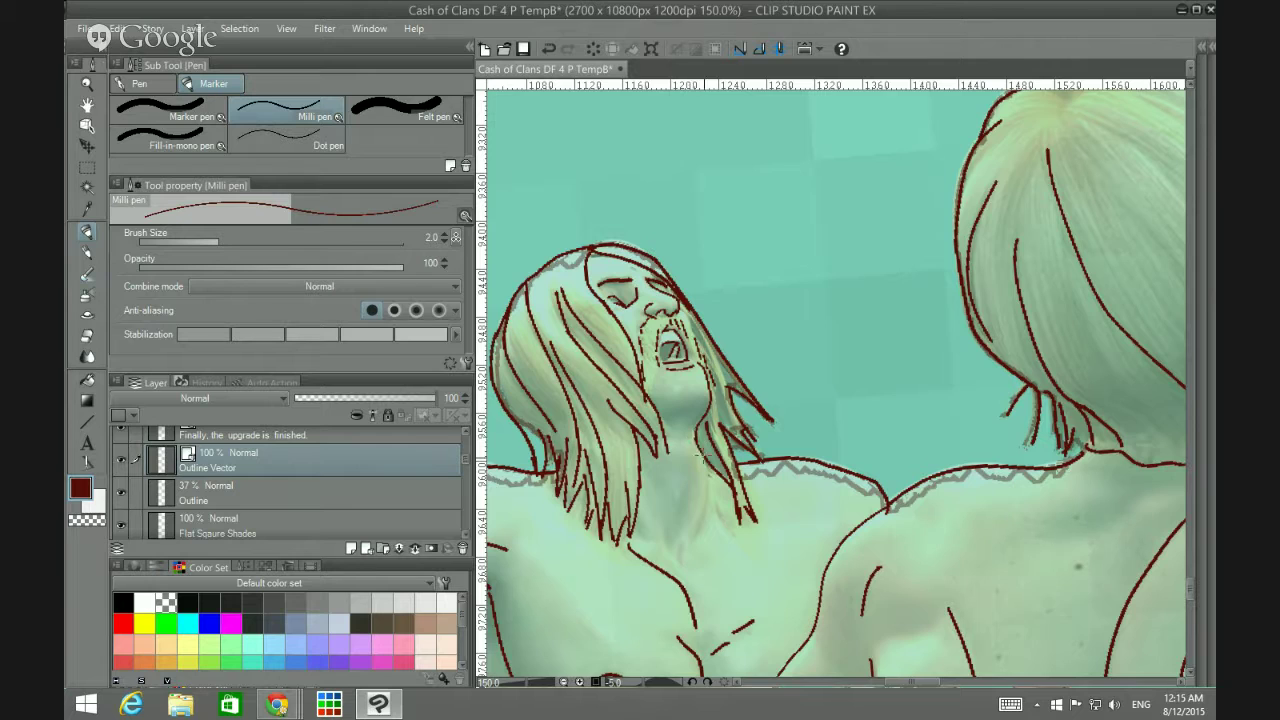
# Step: Ink neck lines with a hooked end and the jawline under the chin
pyautogui.moveTo(673, 554); pyautogui.dragTo(688, 466)
pyautogui.moveTo(676, 548); pyautogui.dragTo(686, 556)
pyautogui.moveTo(638, 546); pyautogui.dragTo(646, 512)
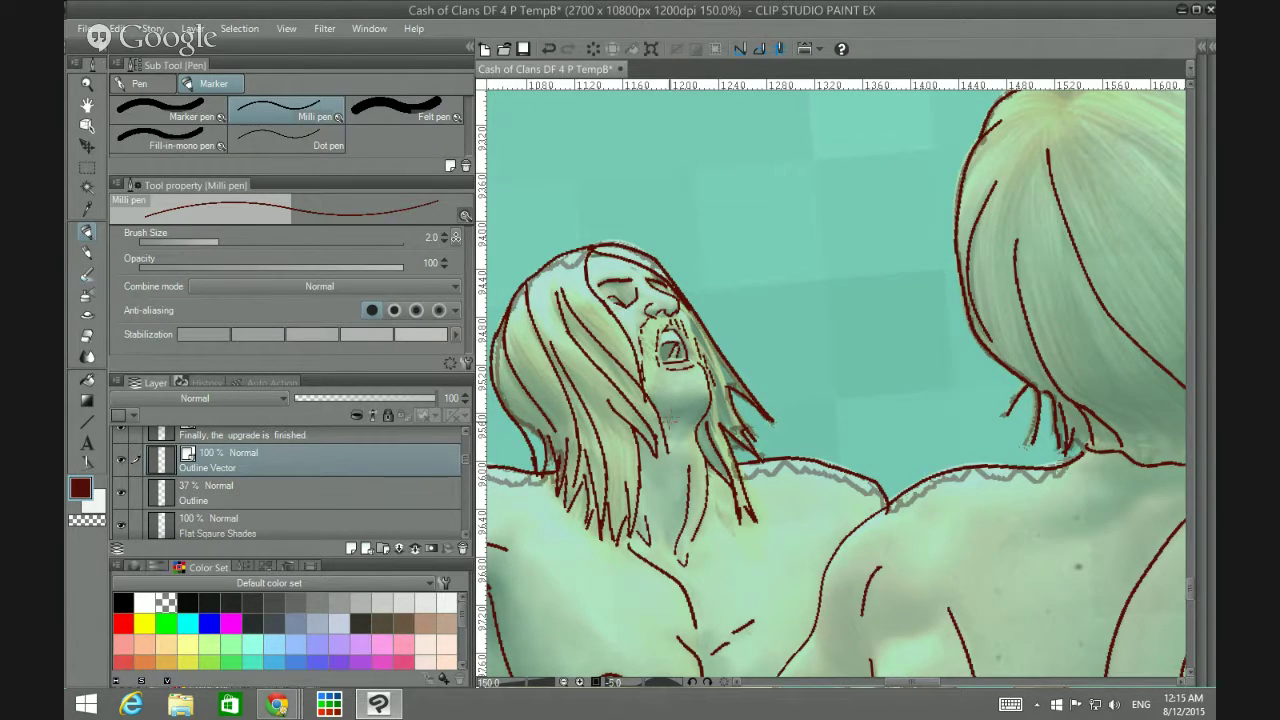
pyautogui.moveTo(654, 419); pyautogui.dragTo(712, 403)
pyautogui.scroll(-2, 684, 514)
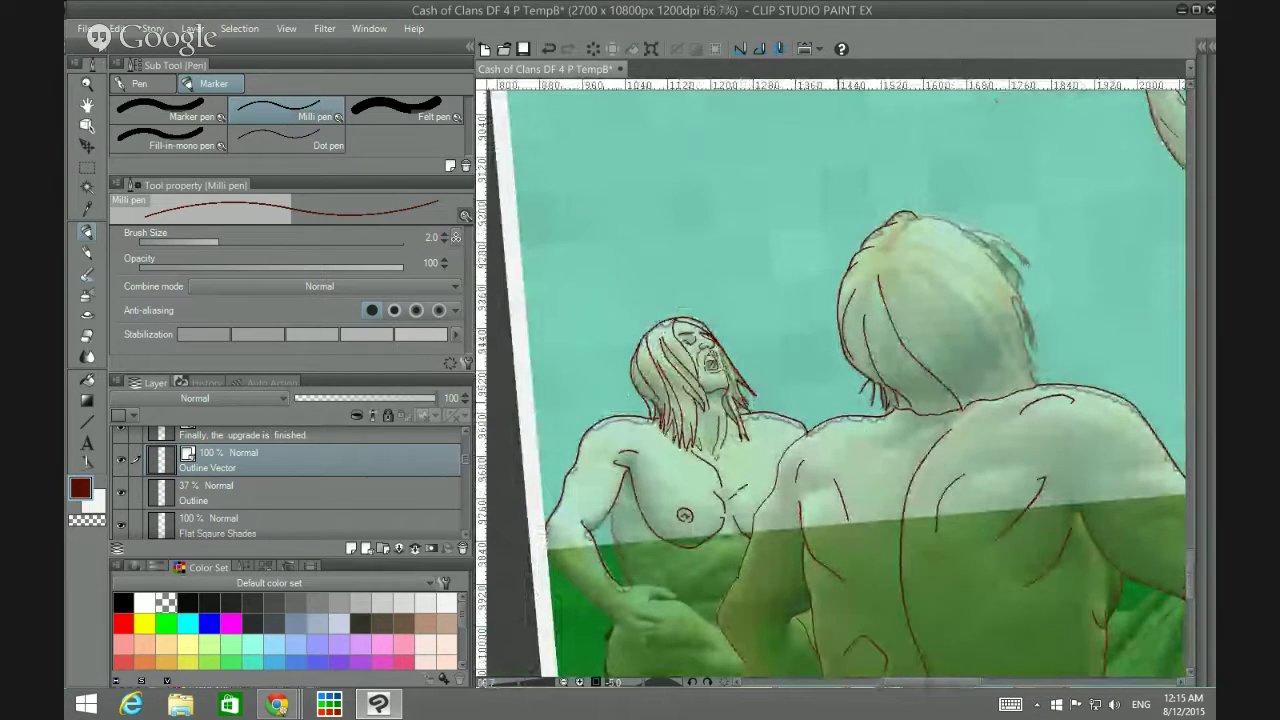
pyautogui.scroll(-1, 878, 510)
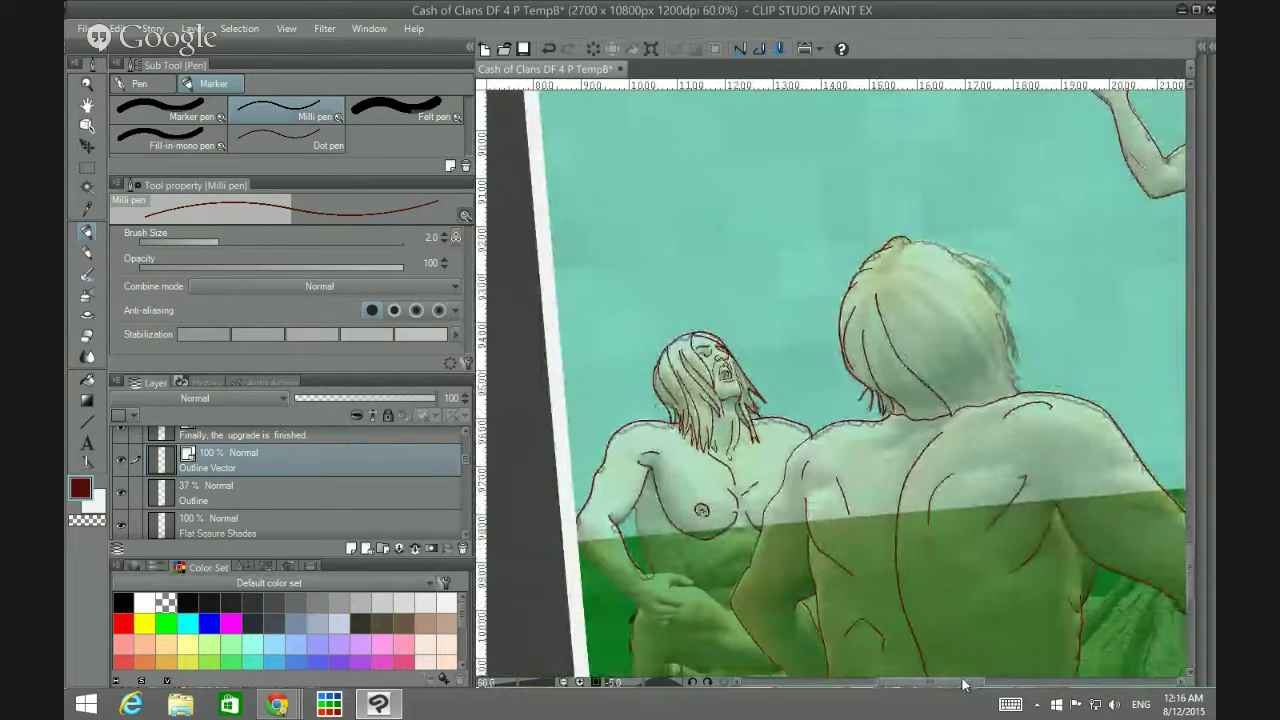
# Step: Pan across the scene and trace the seated figure's arm edge with one dark red stroke
pyautogui.moveTo(967, 684); pyautogui.dragTo(1003, 688)
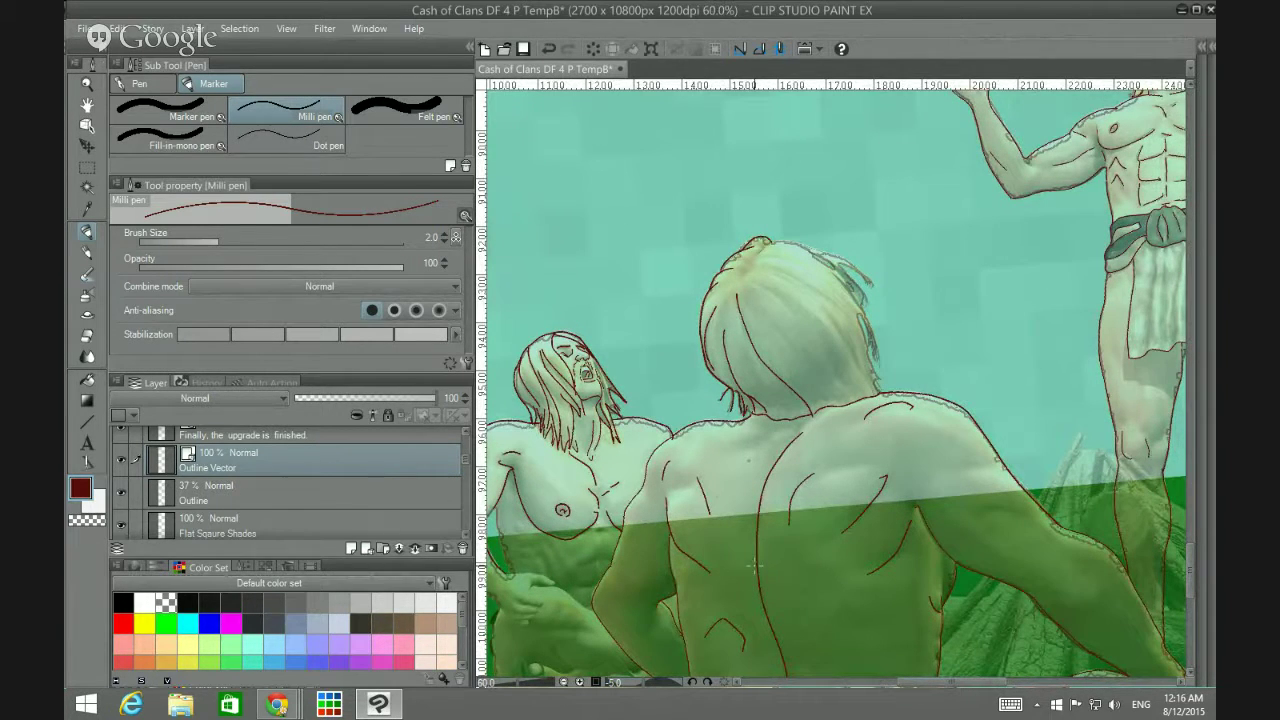
pyautogui.moveTo(943, 686); pyautogui.dragTo(985, 680)
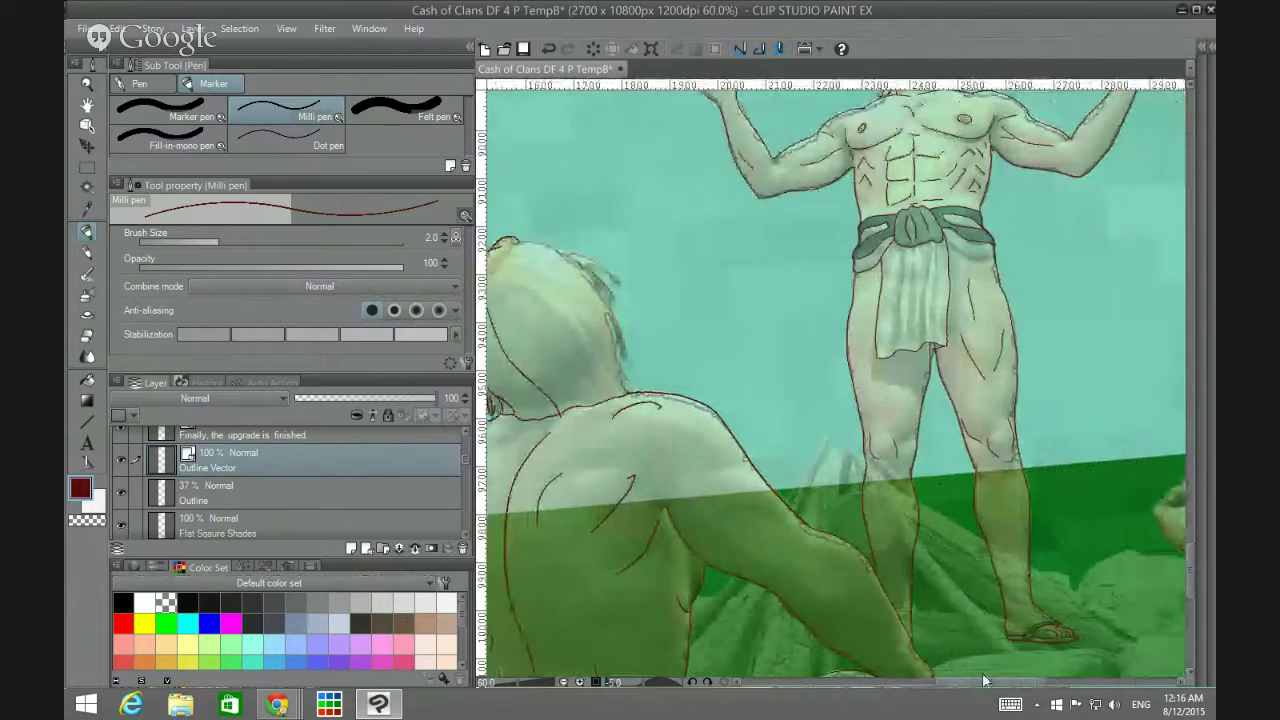
pyautogui.scroll(-3, 835, 380)
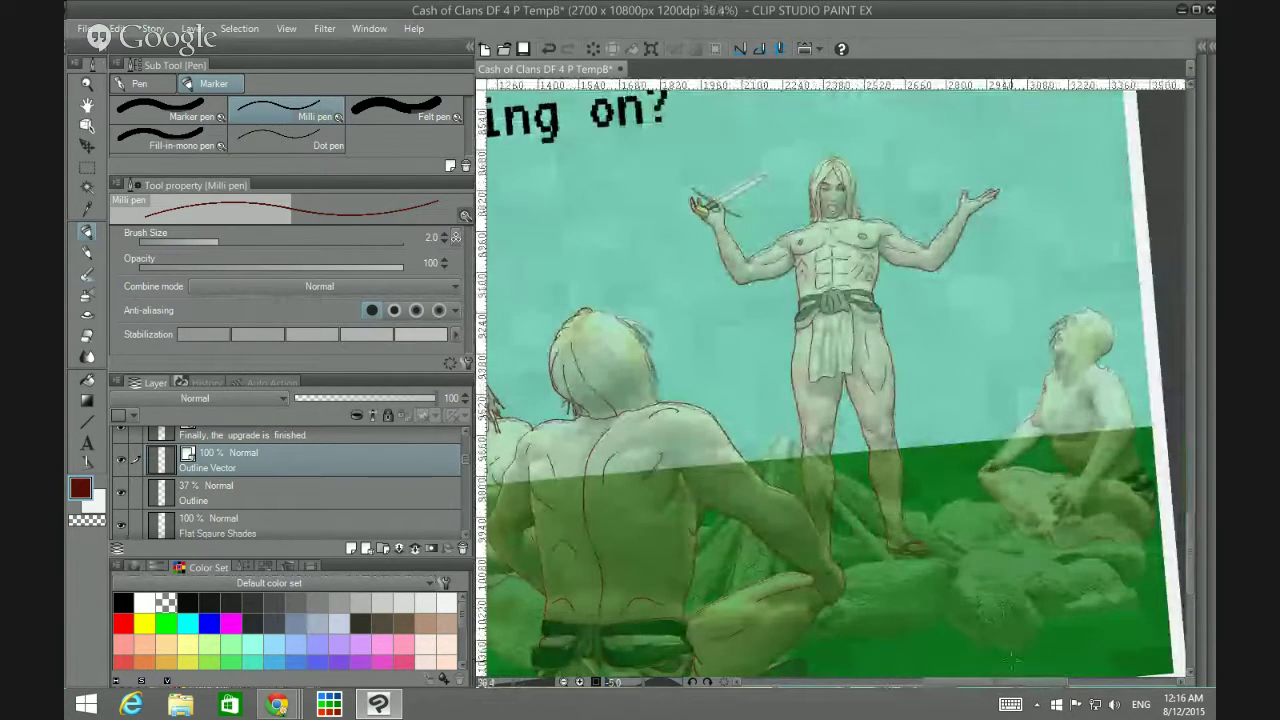
pyautogui.moveTo(1018, 684); pyautogui.dragTo(1050, 685)
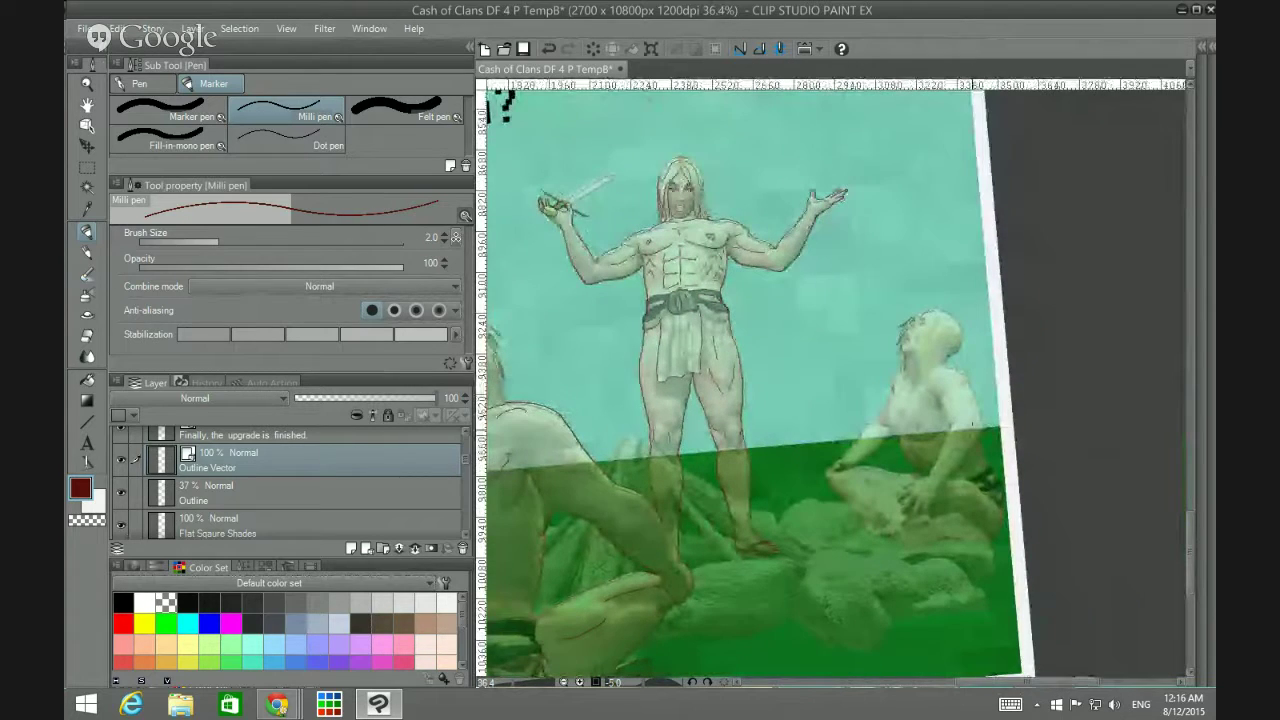
pyautogui.scroll(3, 930, 395)
pyautogui.scroll(-2, 930, 395)
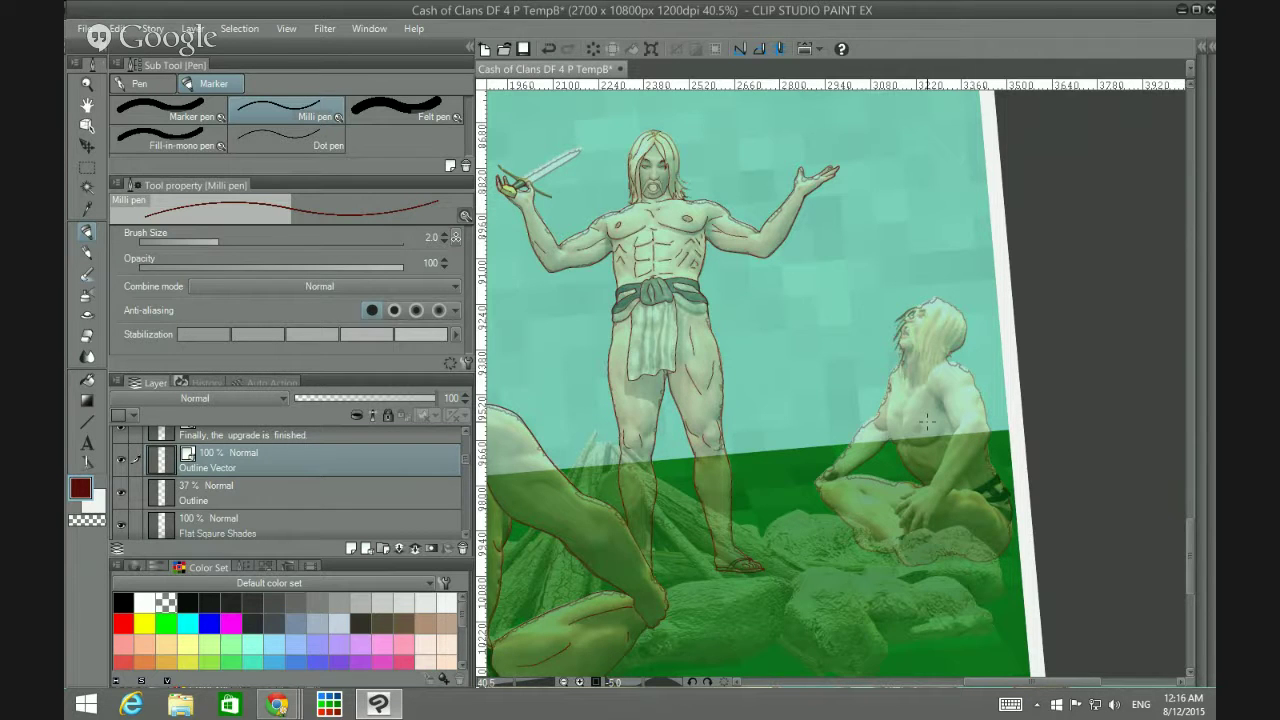
pyautogui.scroll(3, 926, 422)
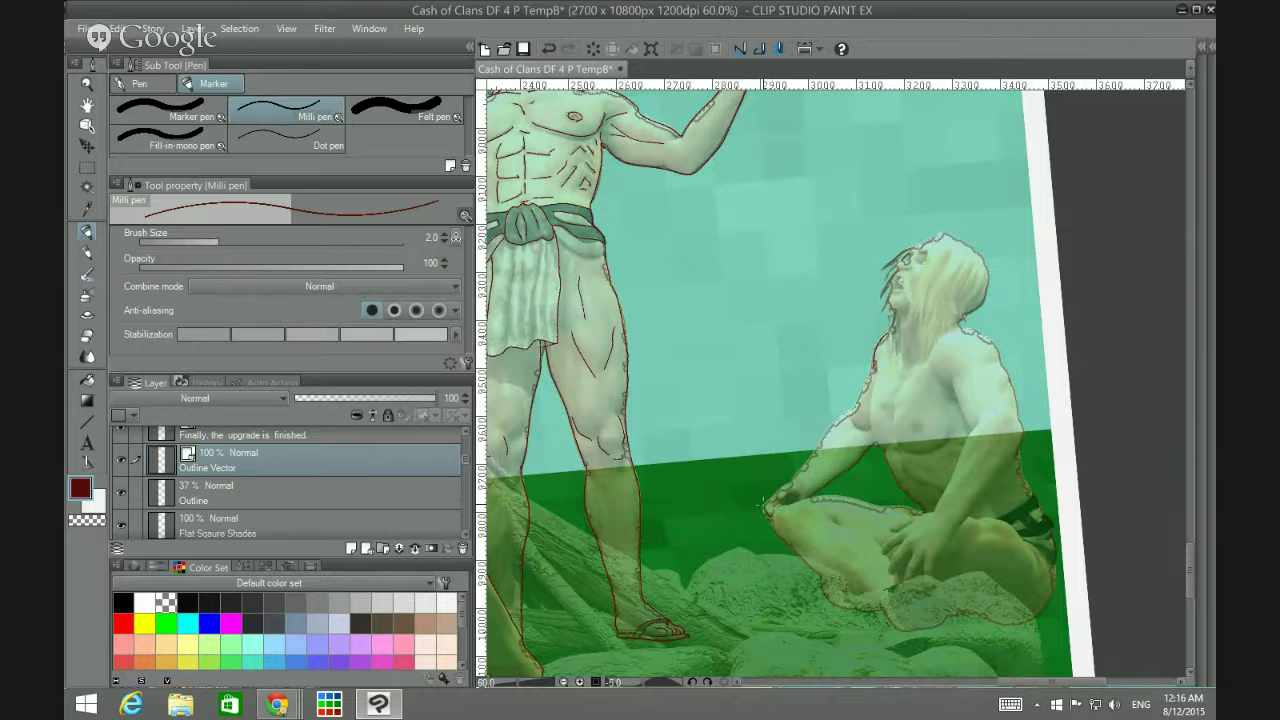
pyautogui.moveTo(789, 476); pyautogui.dragTo(851, 407)
# Step: Zoom in and ink a dark red Milli pen line around the thumb and knuckle
pyautogui.scroll(5, 760, 497)
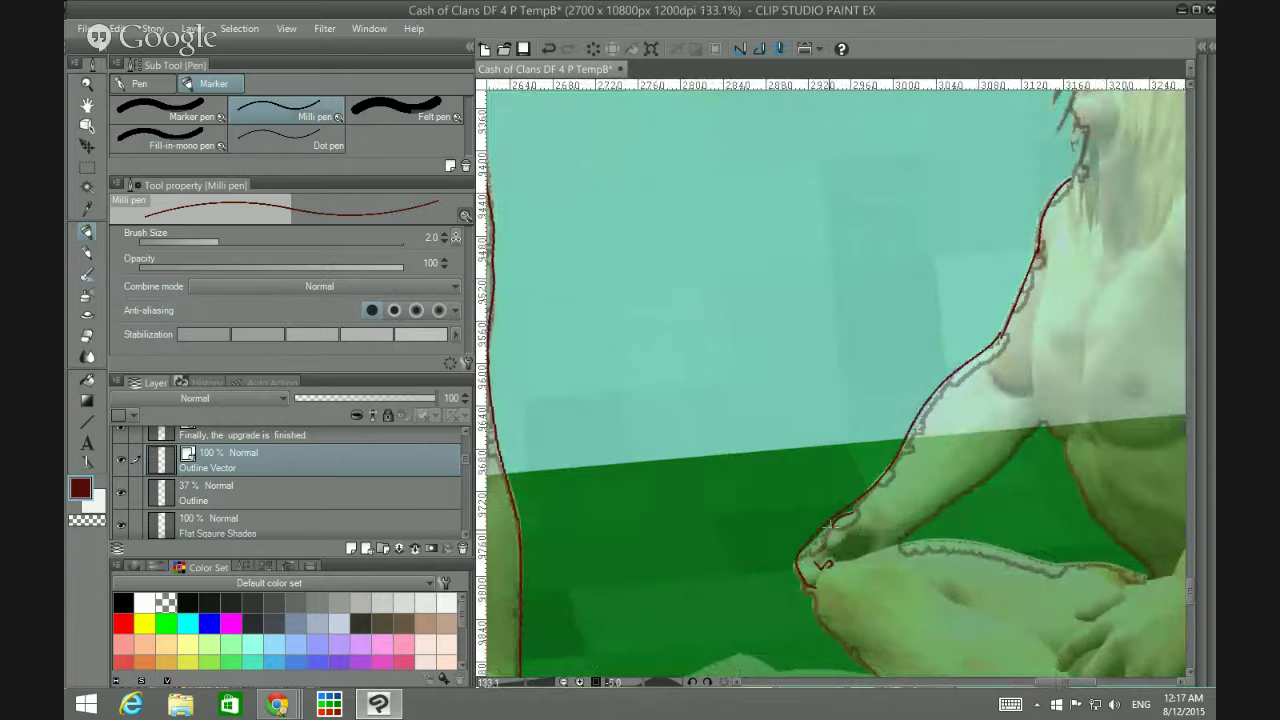
pyautogui.moveTo(828, 524)
pyautogui.mouseDown()
pyautogui.moveTo(892, 534)
pyautogui.moveTo(870, 532)
pyautogui.moveTo(875, 520)
pyautogui.moveTo(898, 544)
pyautogui.moveTo(993, 476)
pyautogui.mouseUp()
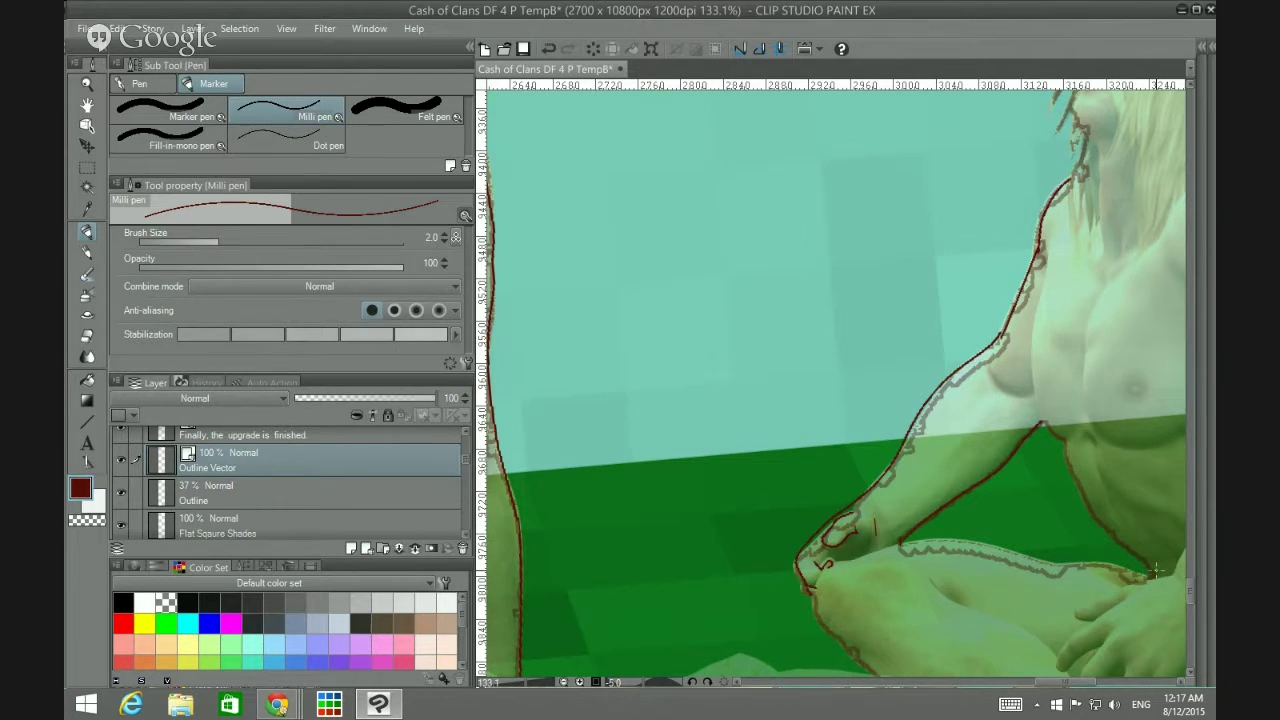
pyautogui.scroll(-2, 1155, 570)
pyautogui.scroll(-5, 1186, 579)
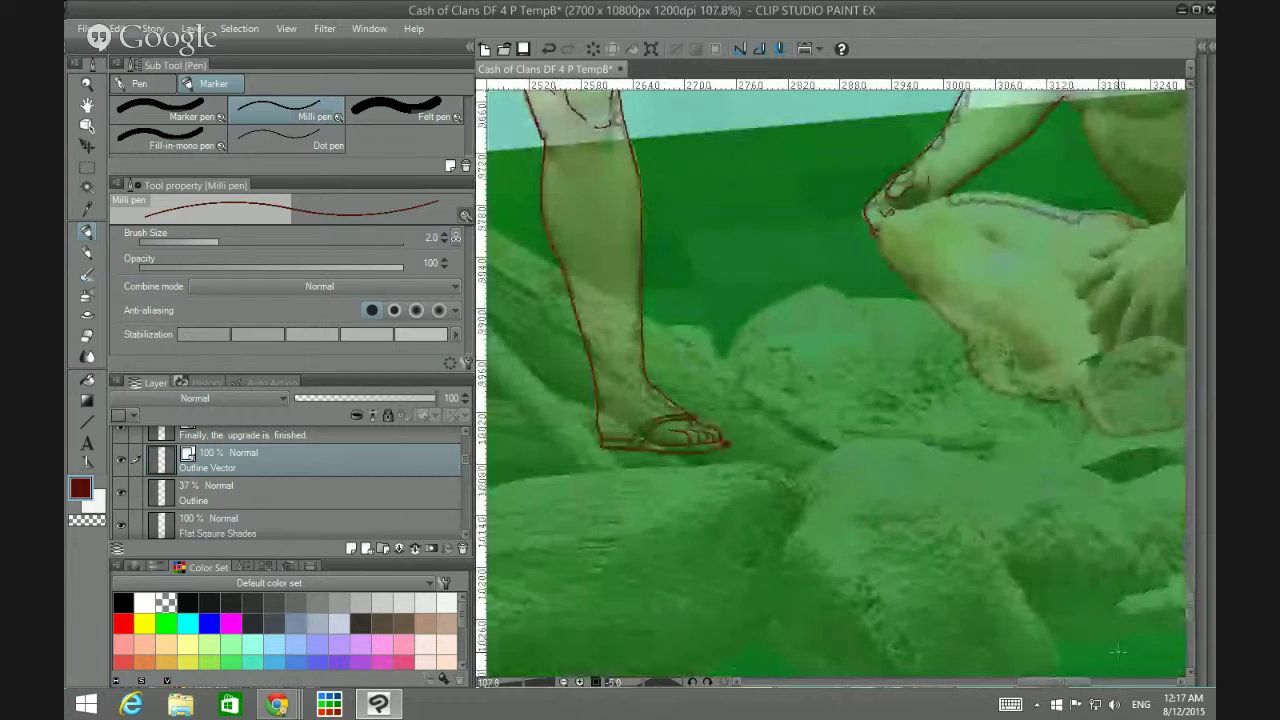
pyautogui.scroll(2, 1118, 652)
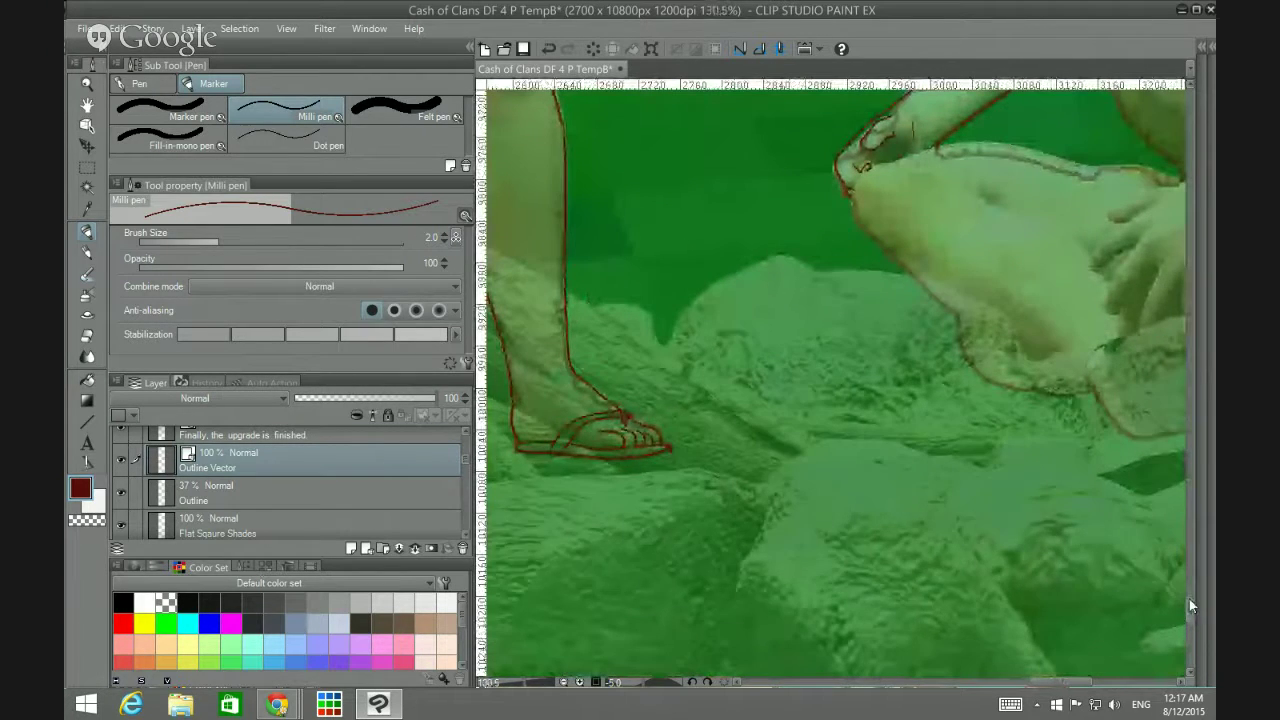
# Step: Ink the knee, undo it, and keep the redrawn thigh outline stroke after an undo/redo
pyautogui.scroll(5, 1180, 590)
pyautogui.scroll(-2, 1182, 587)
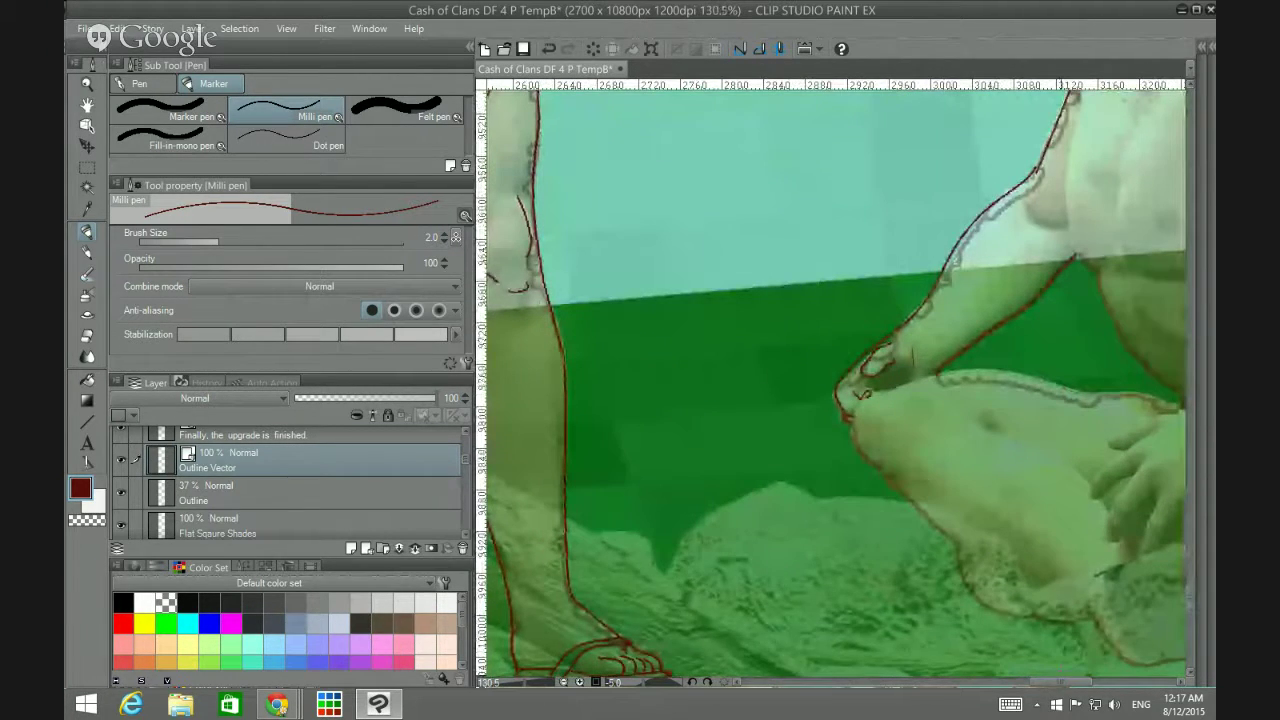
pyautogui.hscroll(5, 1055, 683)
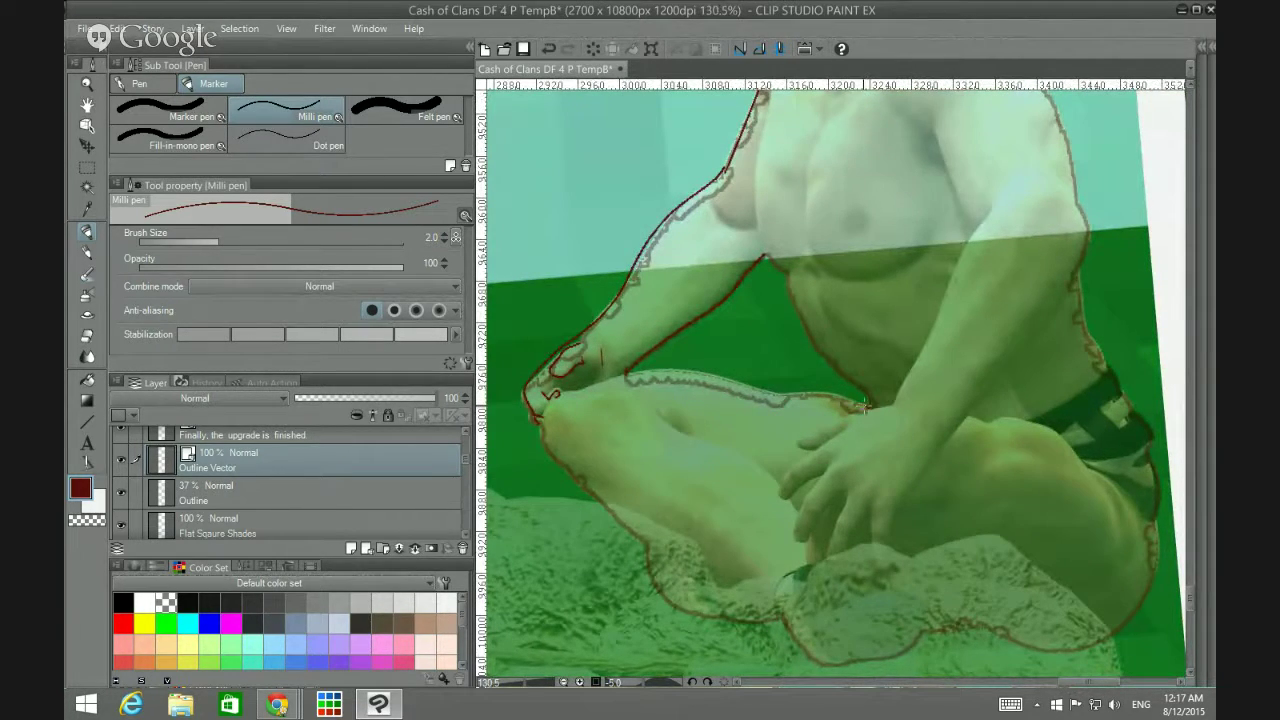
pyautogui.moveTo(864, 405)
pyautogui.mouseDown()
pyautogui.moveTo(676, 366)
pyautogui.moveTo(545, 396)
pyautogui.moveTo(535, 419)
pyautogui.moveTo(546, 451)
pyautogui.moveTo(646, 550)
pyautogui.mouseUp()
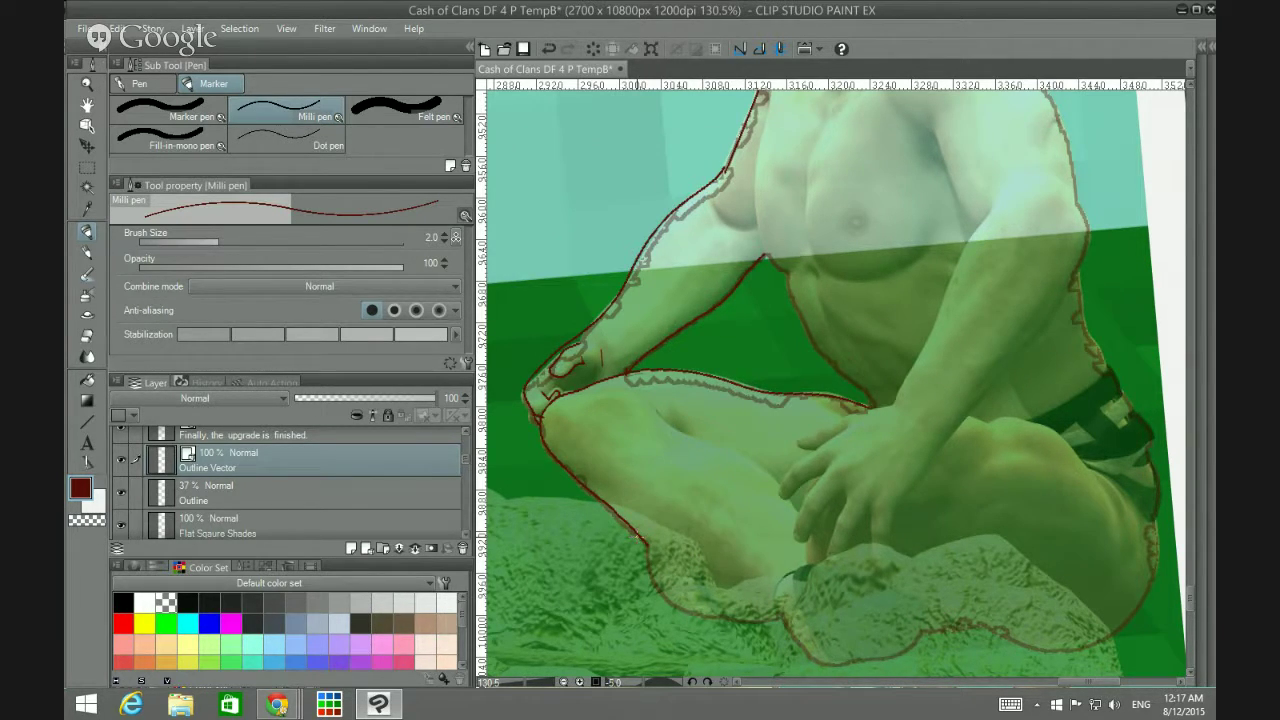
pyautogui.hotkey('ctrl', 'z')
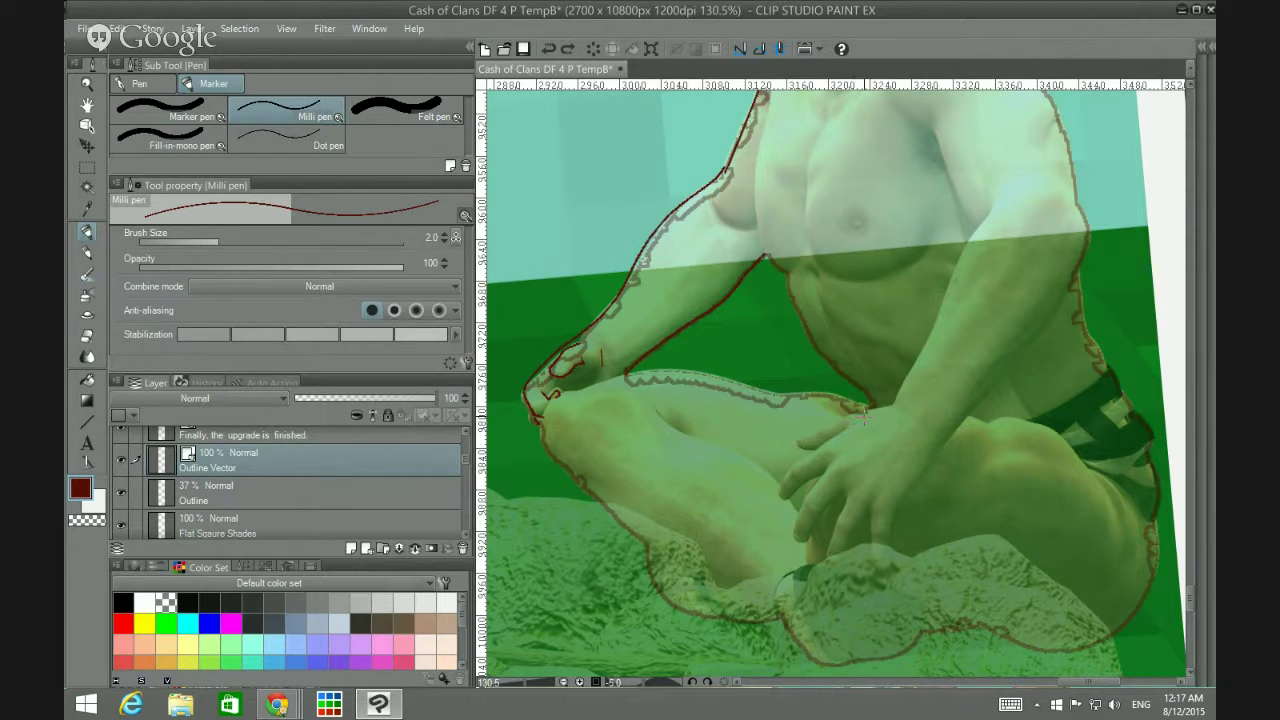
pyautogui.moveTo(866, 407)
pyautogui.mouseDown()
pyautogui.moveTo(816, 387)
pyautogui.moveTo(641, 369)
pyautogui.moveTo(551, 404)
pyautogui.moveTo(540, 450)
pyautogui.moveTo(592, 497)
pyautogui.moveTo(695, 542)
pyautogui.moveTo(720, 586)
pyautogui.moveTo(870, 541)
pyautogui.moveTo(1010, 535)
pyautogui.moveTo(1118, 650)
pyautogui.mouseUp()
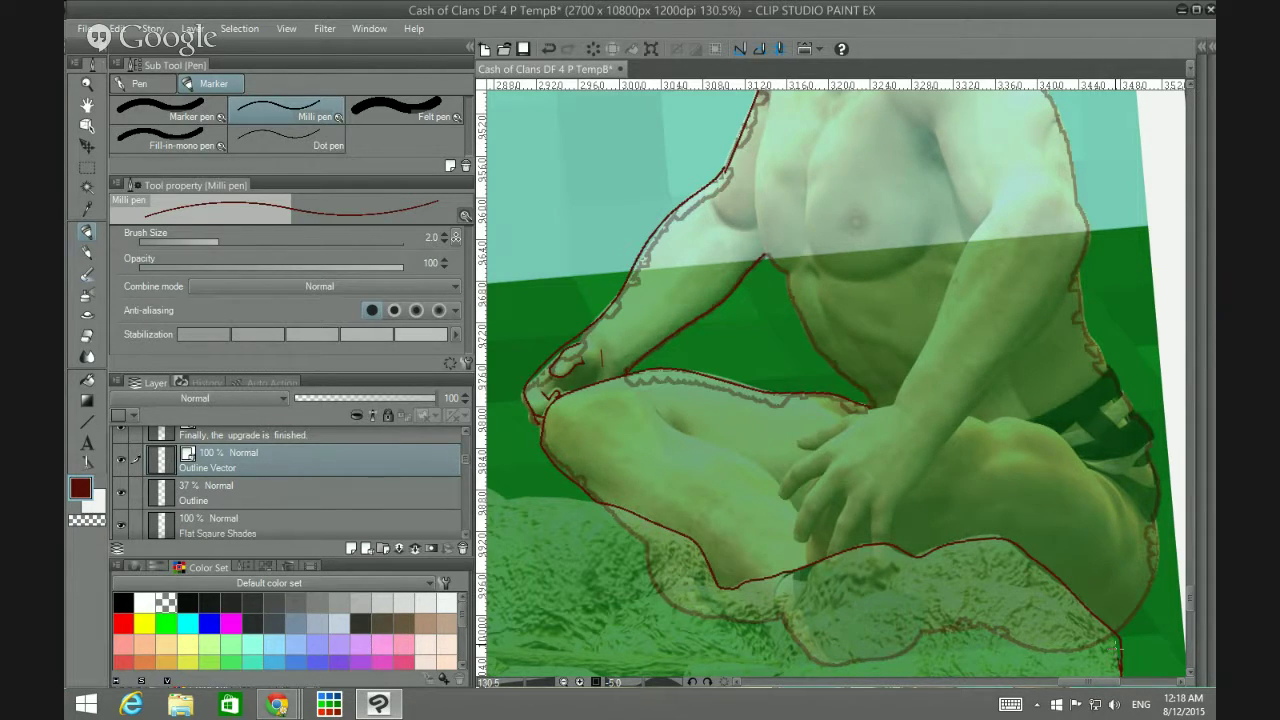
pyautogui.hotkey('ctrl', 'z')
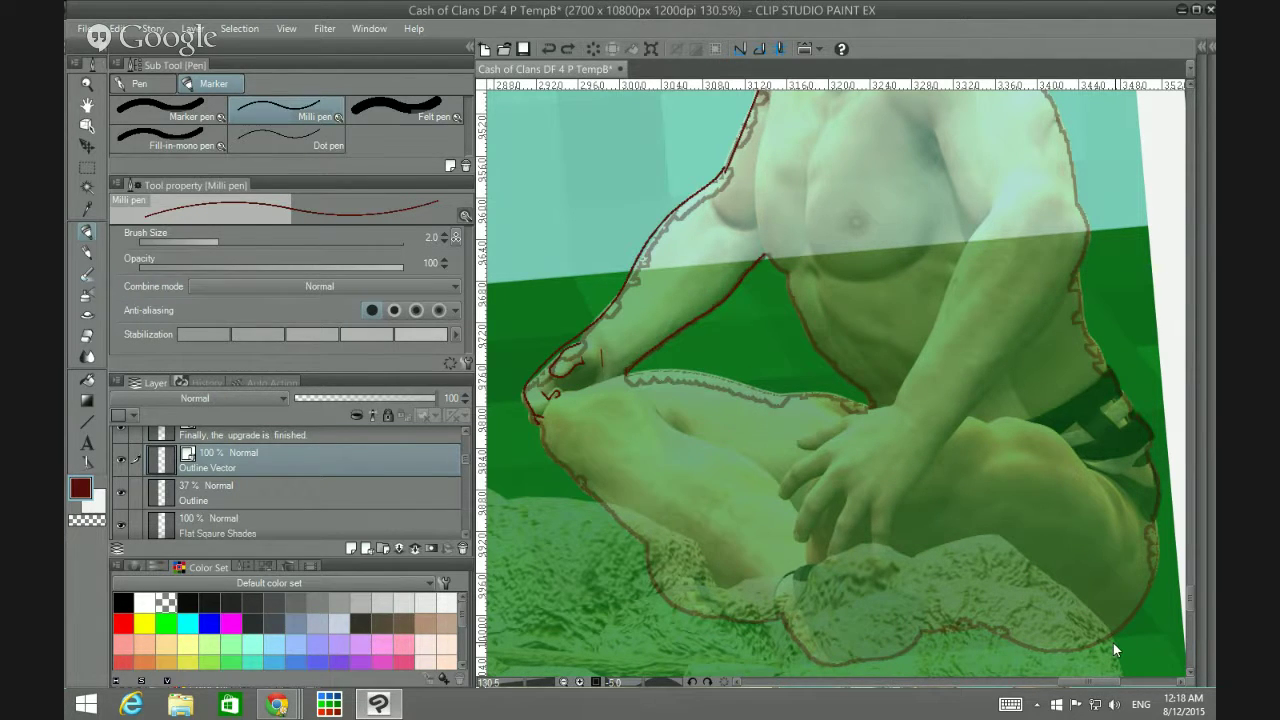
pyautogui.hotkey('ctrl', 'y')
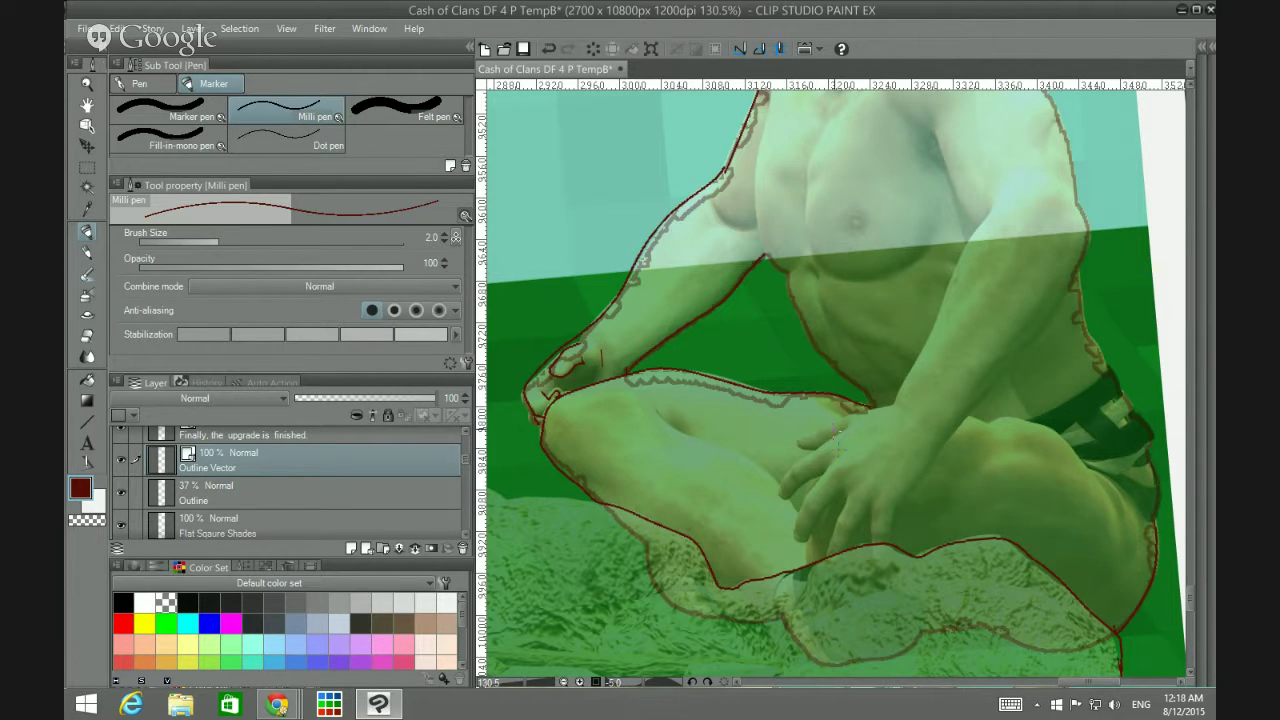
# Step: Try lines over the hand, knuckles and thigh crease, then undo them
pyautogui.moveTo(800, 437)
pyautogui.mouseDown()
pyautogui.moveTo(858, 406)
pyautogui.moveTo(895, 404)
pyautogui.mouseUp()
pyautogui.moveTo(802, 433)
pyautogui.mouseDown()
pyautogui.moveTo(798, 475)
pyautogui.moveTo(848, 430)
pyautogui.moveTo(804, 446)
pyautogui.moveTo(778, 497)
pyautogui.moveTo(820, 474)
pyautogui.mouseUp()
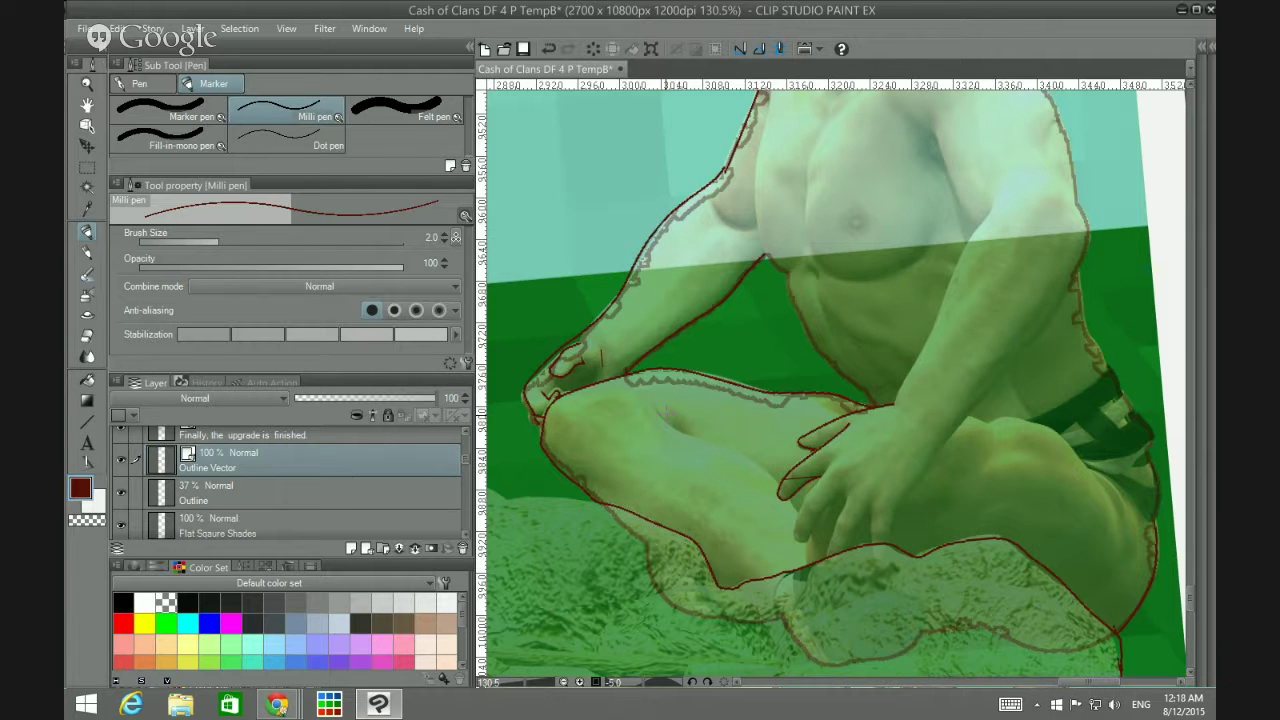
pyautogui.moveTo(660, 417)
pyautogui.mouseDown()
pyautogui.moveTo(752, 460)
pyautogui.moveTo(797, 510)
pyautogui.mouseUp()
pyautogui.hotkey('ctrl', 'z')
pyautogui.hotkey('ctrl', 'z')
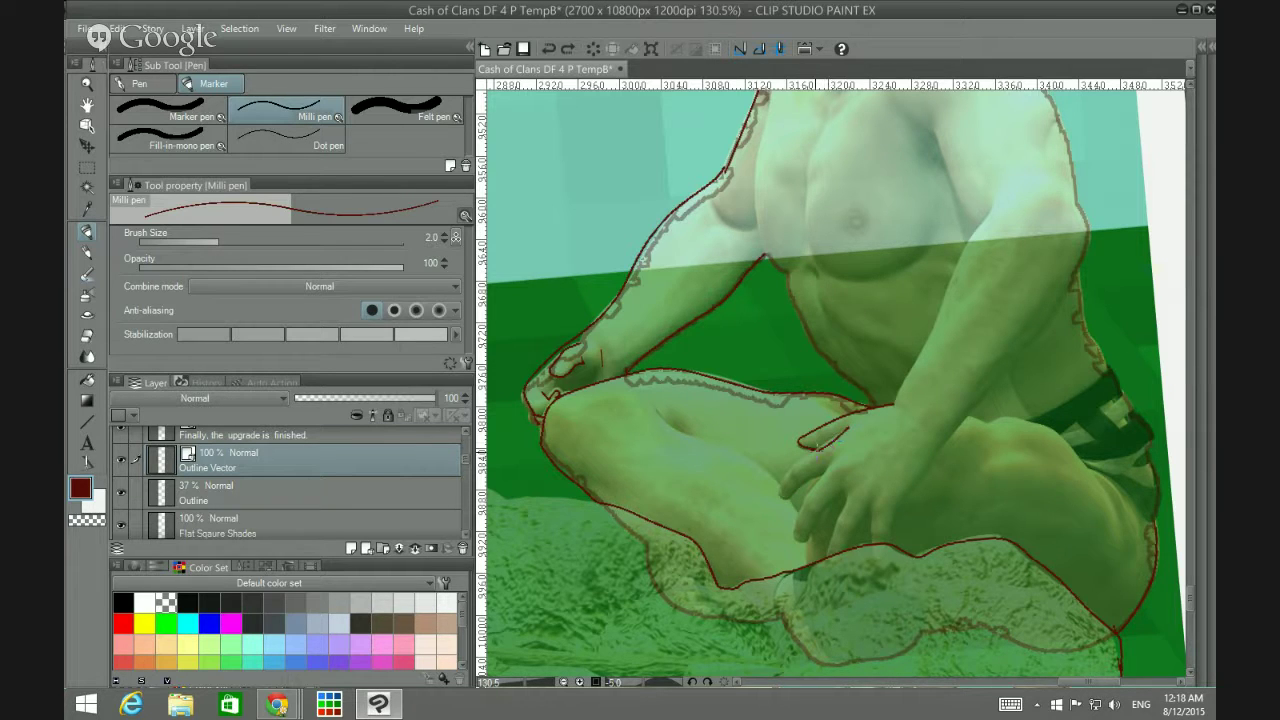
# Step: Outline the fingers, hand and forearm, then redraw the thigh crease and the outer arm edge
pyautogui.moveTo(800, 459); pyautogui.dragTo(783, 475)
pyautogui.moveTo(820, 473); pyautogui.dragTo(828, 459)
pyautogui.moveTo(833, 457)
pyautogui.mouseDown()
pyautogui.moveTo(800, 514)
pyautogui.moveTo(804, 544)
pyautogui.mouseUp()
pyautogui.moveTo(840, 490); pyautogui.dragTo(831, 541)
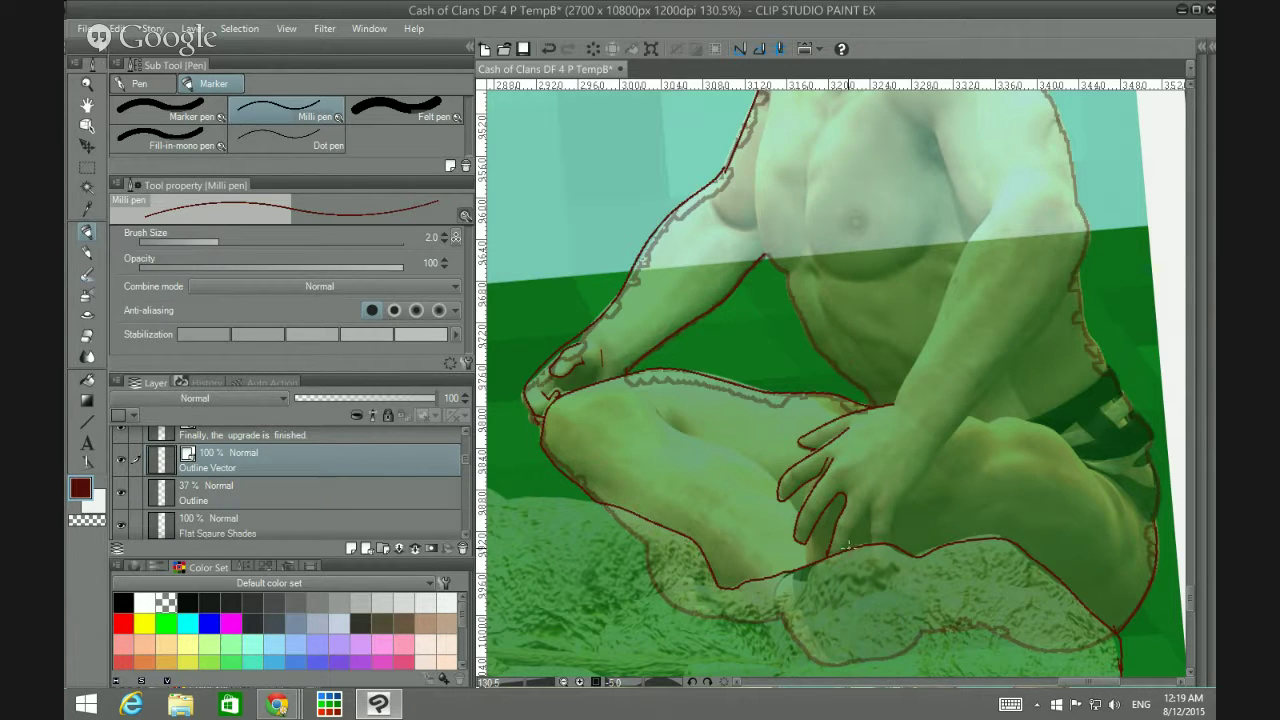
pyautogui.moveTo(866, 500)
pyautogui.mouseDown()
pyautogui.moveTo(870, 546)
pyautogui.moveTo(891, 544)
pyautogui.moveTo(895, 507)
pyautogui.moveTo(937, 451)
pyautogui.mouseUp()
pyautogui.moveTo(944, 448)
pyautogui.mouseDown()
pyautogui.moveTo(1036, 338)
pyautogui.moveTo(1064, 280)
pyautogui.mouseUp()
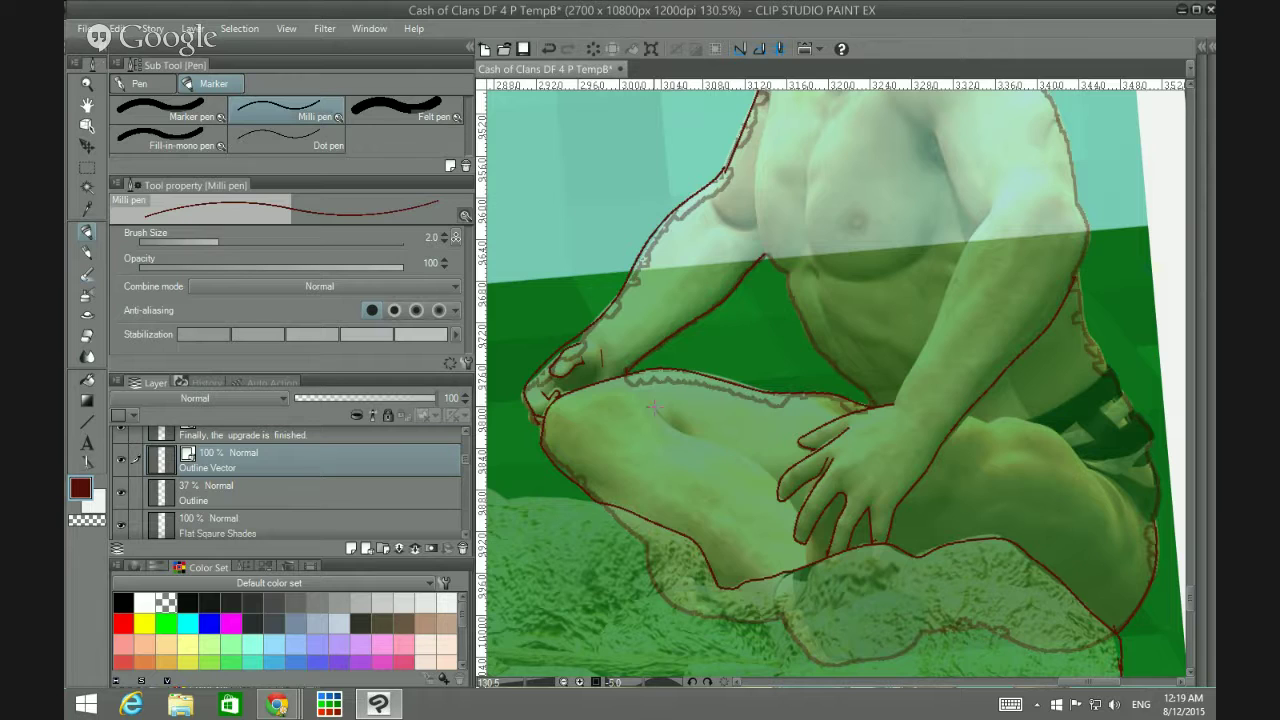
pyautogui.moveTo(654, 407); pyautogui.dragTo(772, 478)
pyautogui.moveTo(895, 405); pyautogui.dragTo(987, 208)
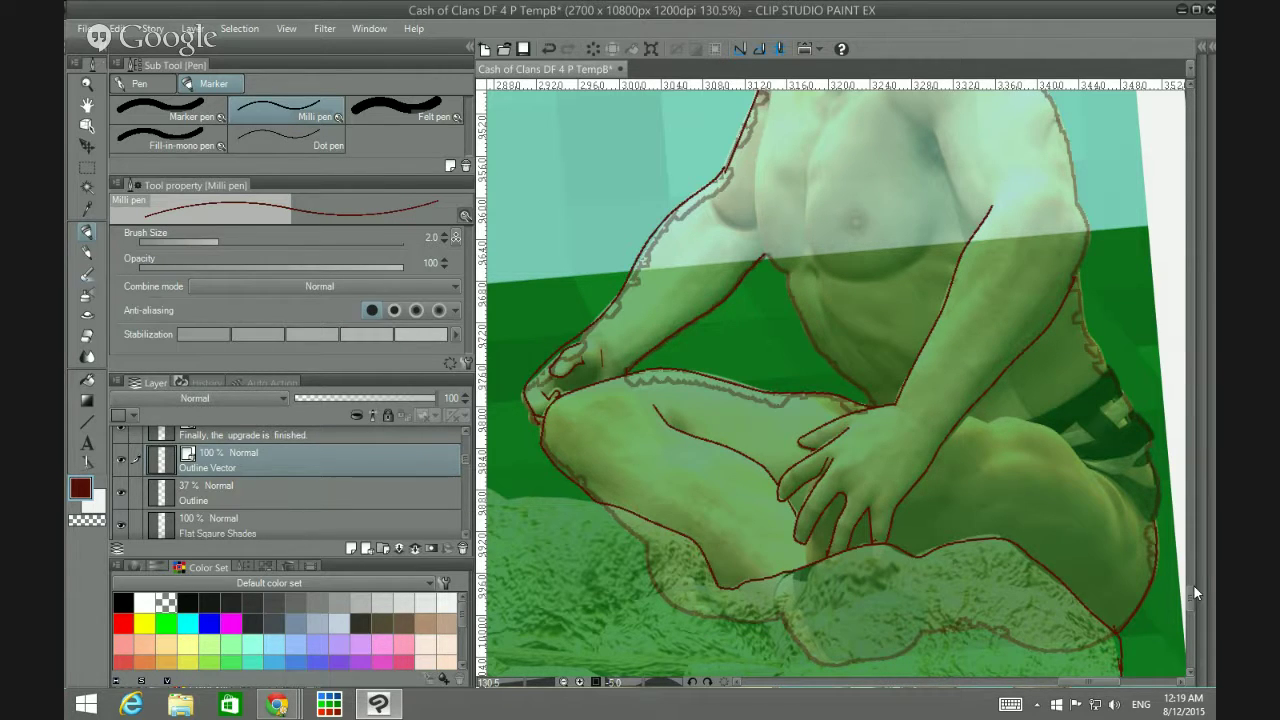
# Step: Ink the chest, shoulder and pectoral lines, adding the nipple and short chest hatch marks
pyautogui.moveTo(1187, 597); pyautogui.dragTo(1189, 582)
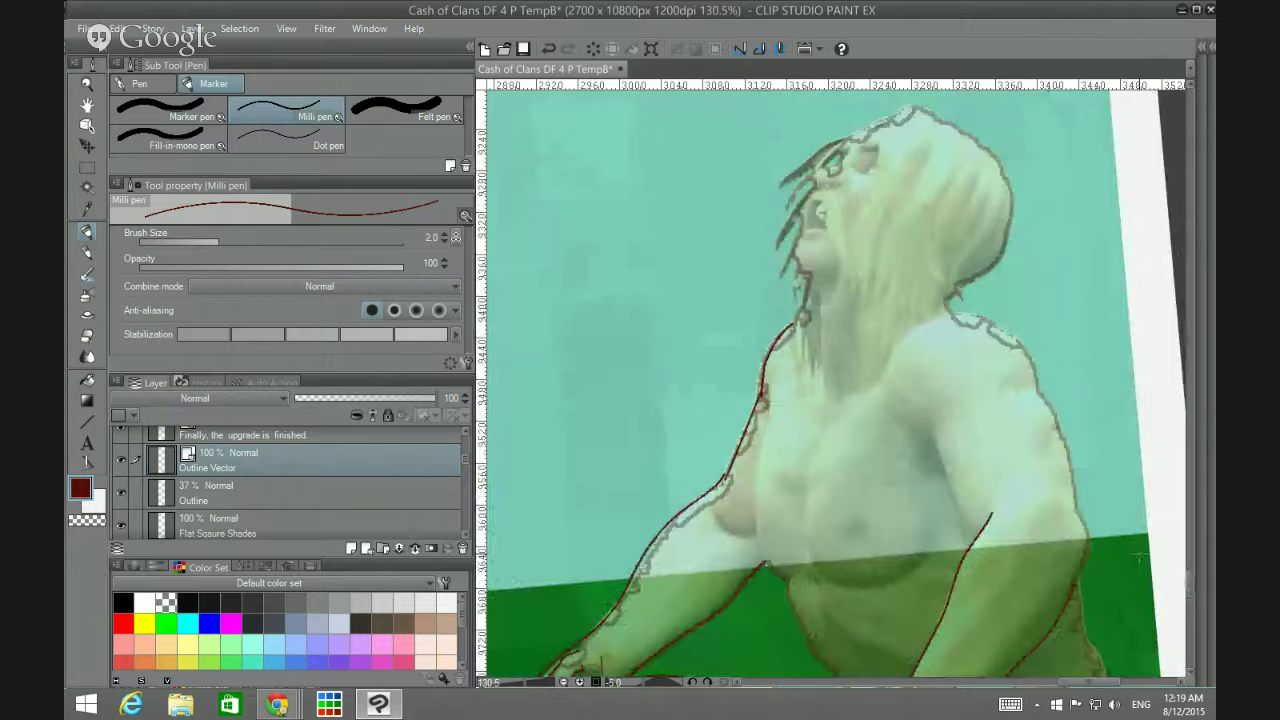
pyautogui.moveTo(916, 427); pyautogui.dragTo(971, 533)
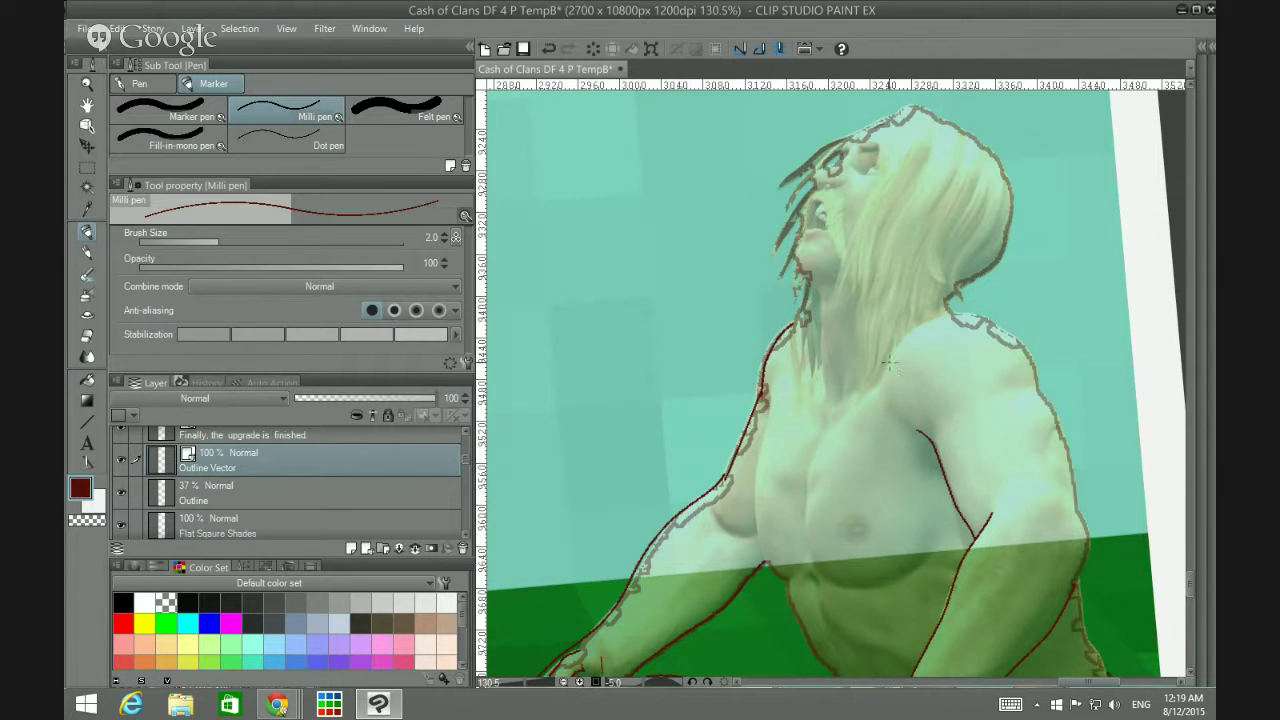
pyautogui.moveTo(889, 362)
pyautogui.mouseDown()
pyautogui.moveTo(944, 316)
pyautogui.moveTo(990, 316)
pyautogui.moveTo(1018, 338)
pyautogui.moveTo(1068, 452)
pyautogui.moveTo(1090, 550)
pyautogui.moveTo(1068, 588)
pyautogui.mouseUp()
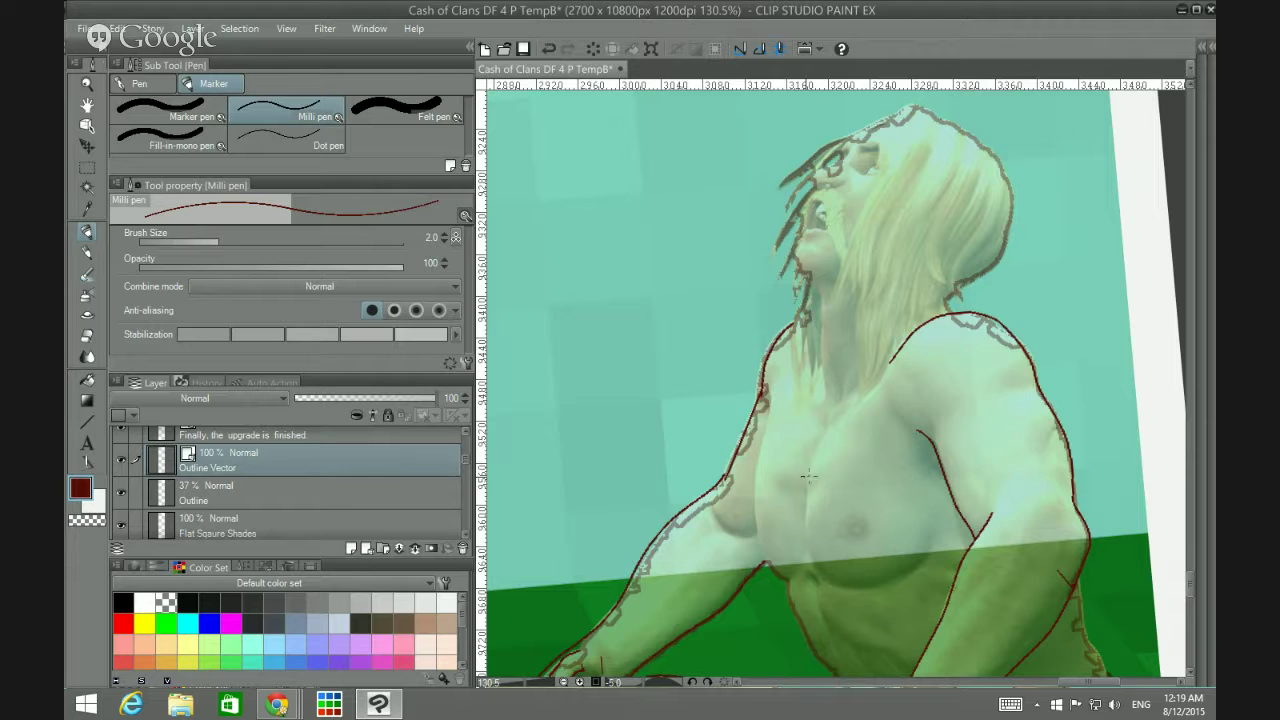
pyautogui.moveTo(864, 392)
pyautogui.mouseDown()
pyautogui.moveTo(815, 444)
pyautogui.moveTo(809, 547)
pyautogui.moveTo(826, 576)
pyautogui.moveTo(868, 582)
pyautogui.moveTo(907, 572)
pyautogui.moveTo(935, 515)
pyautogui.mouseUp()
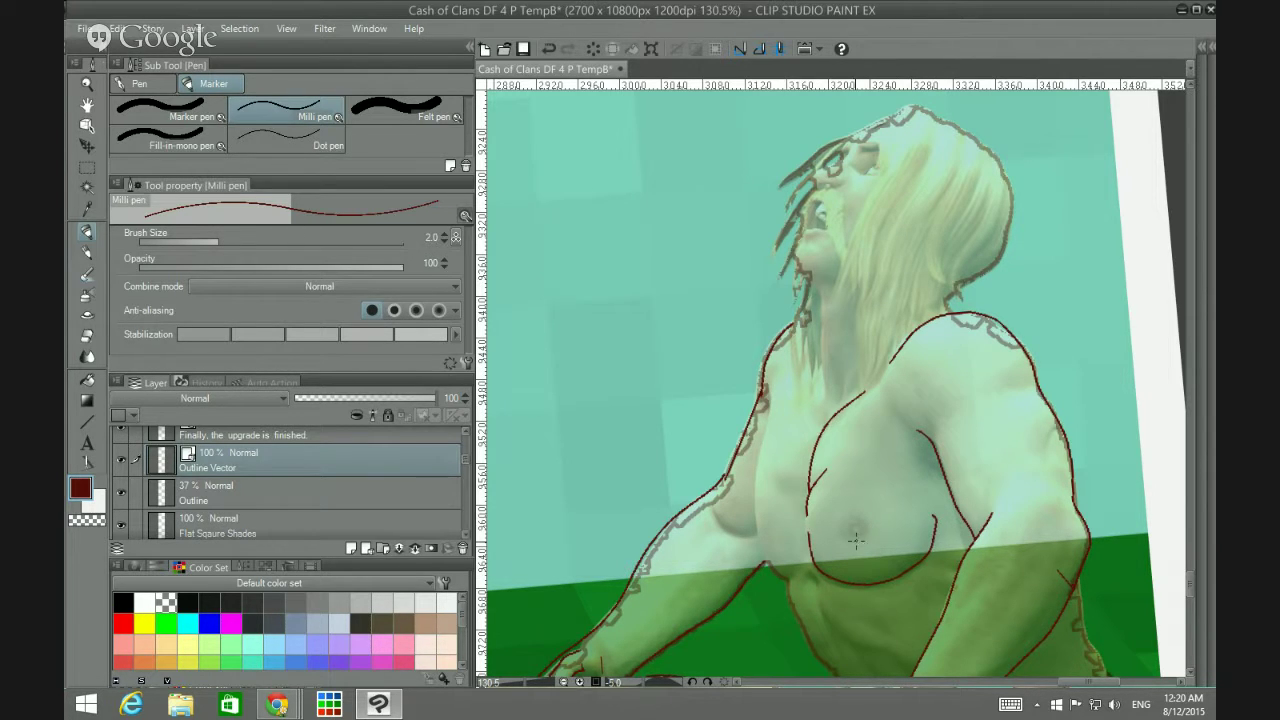
pyautogui.moveTo(860, 533)
pyautogui.mouseDown()
pyautogui.moveTo(836, 525)
pyautogui.moveTo(870, 532)
pyautogui.moveTo(852, 546)
pyautogui.moveTo(852, 524)
pyautogui.mouseUp()
pyautogui.moveTo(775, 572)
pyautogui.mouseDown()
pyautogui.moveTo(753, 482)
pyautogui.moveTo(776, 372)
pyautogui.mouseUp()
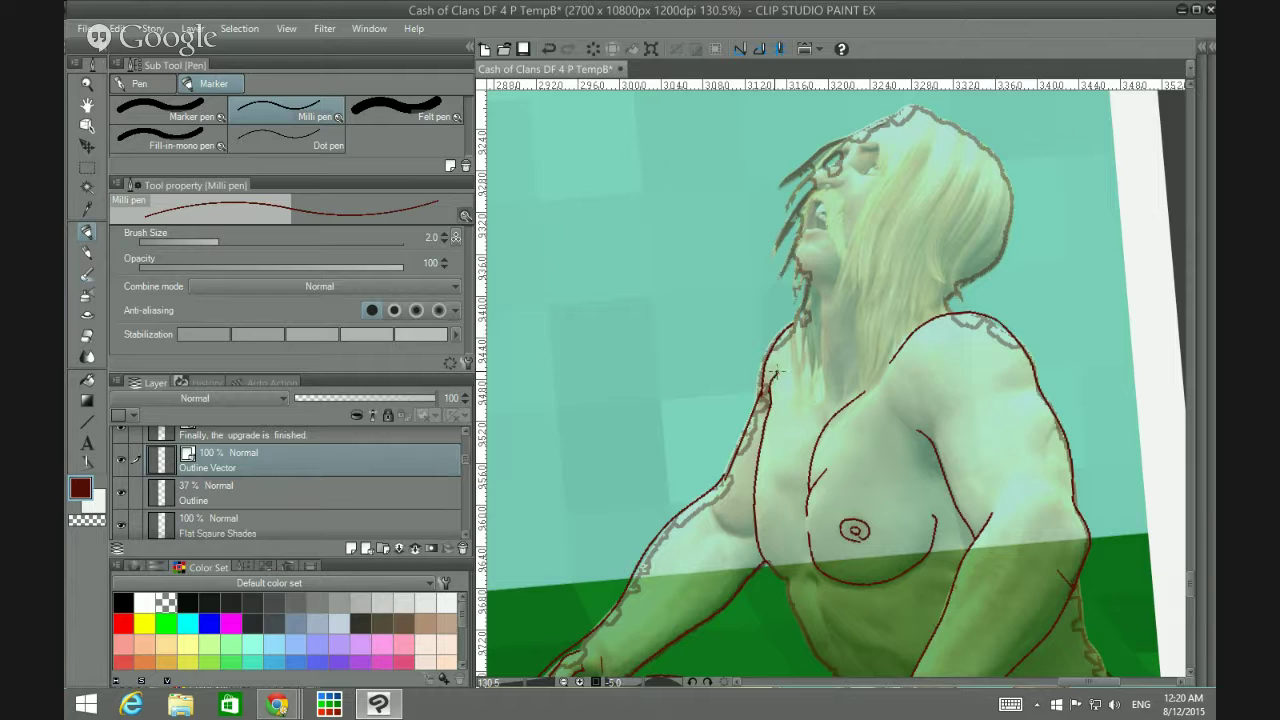
pyautogui.moveTo(772, 476)
pyautogui.mouseDown()
pyautogui.moveTo(798, 492)
pyautogui.moveTo(800, 470)
pyautogui.mouseUp()
# Step: Zoom out slightly and undo a stray stroke between the chest and arm
pyautogui.scroll(-1, 833, 444)
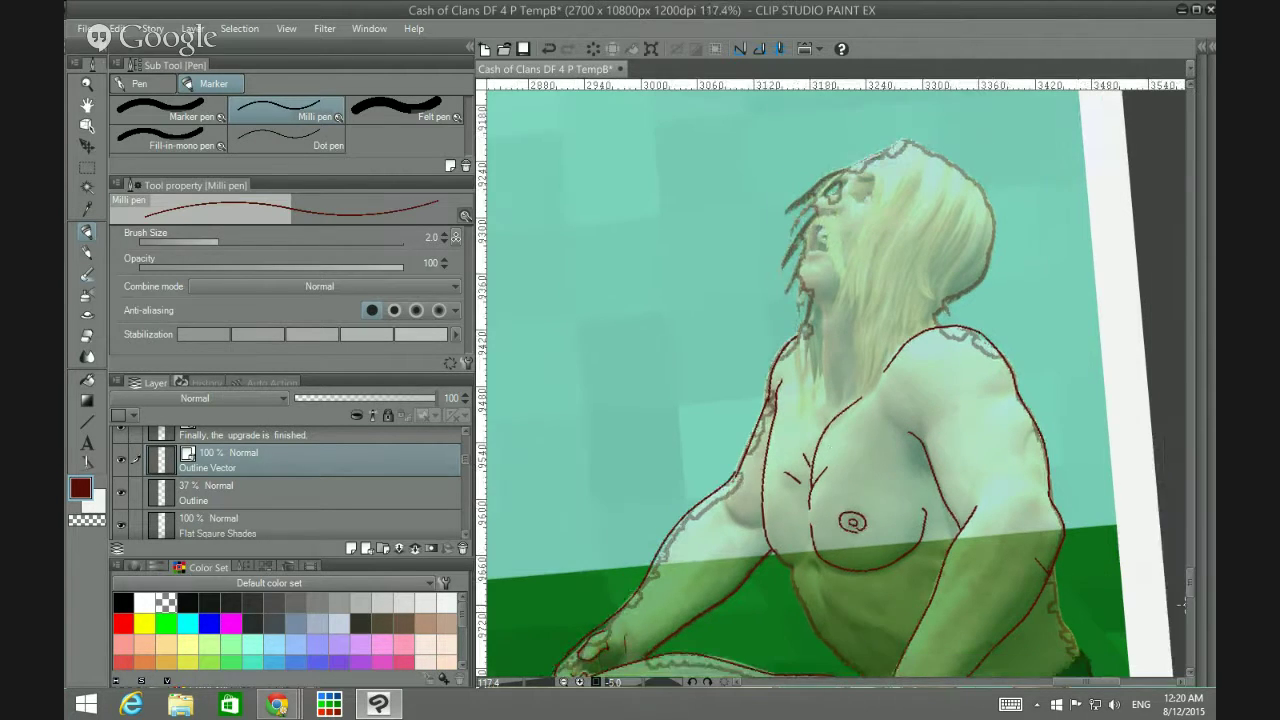
pyautogui.scroll(-1, 1190, 593)
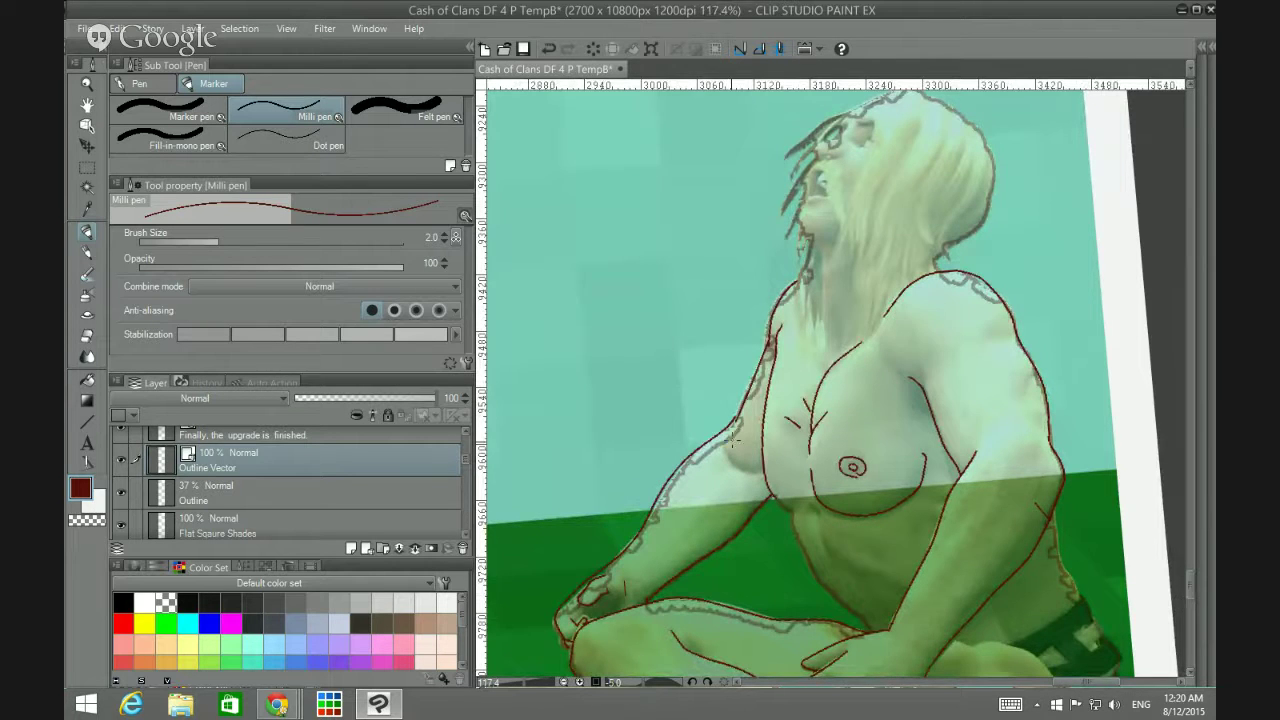
pyautogui.moveTo(733, 441)
pyautogui.mouseDown()
pyautogui.moveTo(728, 462)
pyautogui.moveTo(748, 478)
pyautogui.mouseUp()
pyautogui.hotkey('ctrl', 'z')
# Step: Outline the top of the head and start a hair strand, undoing one stroke
pyautogui.moveTo(1184, 586); pyautogui.dragTo(1184, 576)
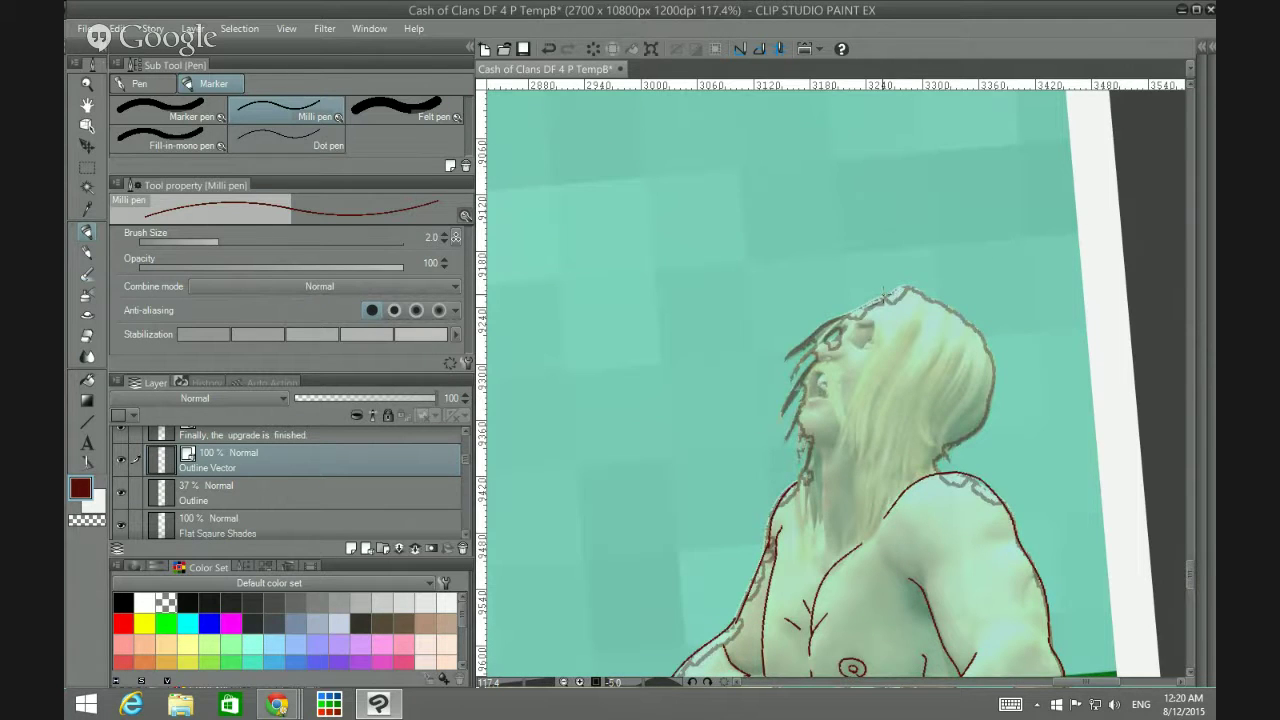
pyautogui.moveTo(882, 298)
pyautogui.mouseDown()
pyautogui.moveTo(958, 317)
pyautogui.moveTo(994, 371)
pyautogui.moveTo(983, 488)
pyautogui.mouseUp()
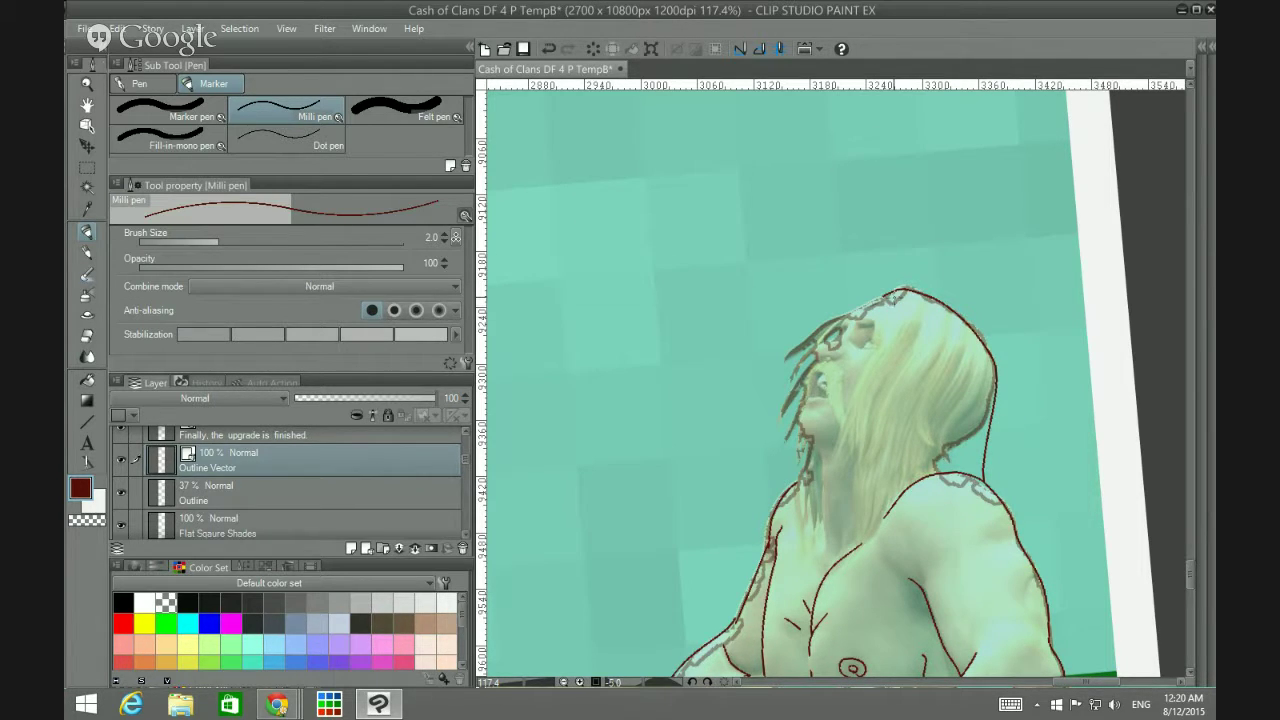
pyautogui.moveTo(891, 301)
pyautogui.mouseDown()
pyautogui.moveTo(838, 434)
pyautogui.moveTo(832, 492)
pyautogui.mouseUp()
pyautogui.moveTo(848, 425)
pyautogui.mouseDown()
pyautogui.moveTo(834, 489)
pyautogui.moveTo(850, 429)
pyautogui.moveTo(851, 460)
pyautogui.mouseUp()
pyautogui.hotkey('ctrl', 'z')
# Step: Draw a series of dark red strand lines down the middle and right side of the hair
pyautogui.moveTo(872, 388)
pyautogui.mouseDown()
pyautogui.moveTo(853, 492)
pyautogui.moveTo(860, 542)
pyautogui.mouseUp()
pyautogui.moveTo(888, 420); pyautogui.dragTo(862, 548)
pyautogui.moveTo(905, 444); pyautogui.dragTo(876, 530)
pyautogui.moveTo(910, 442); pyautogui.dragTo(884, 512)
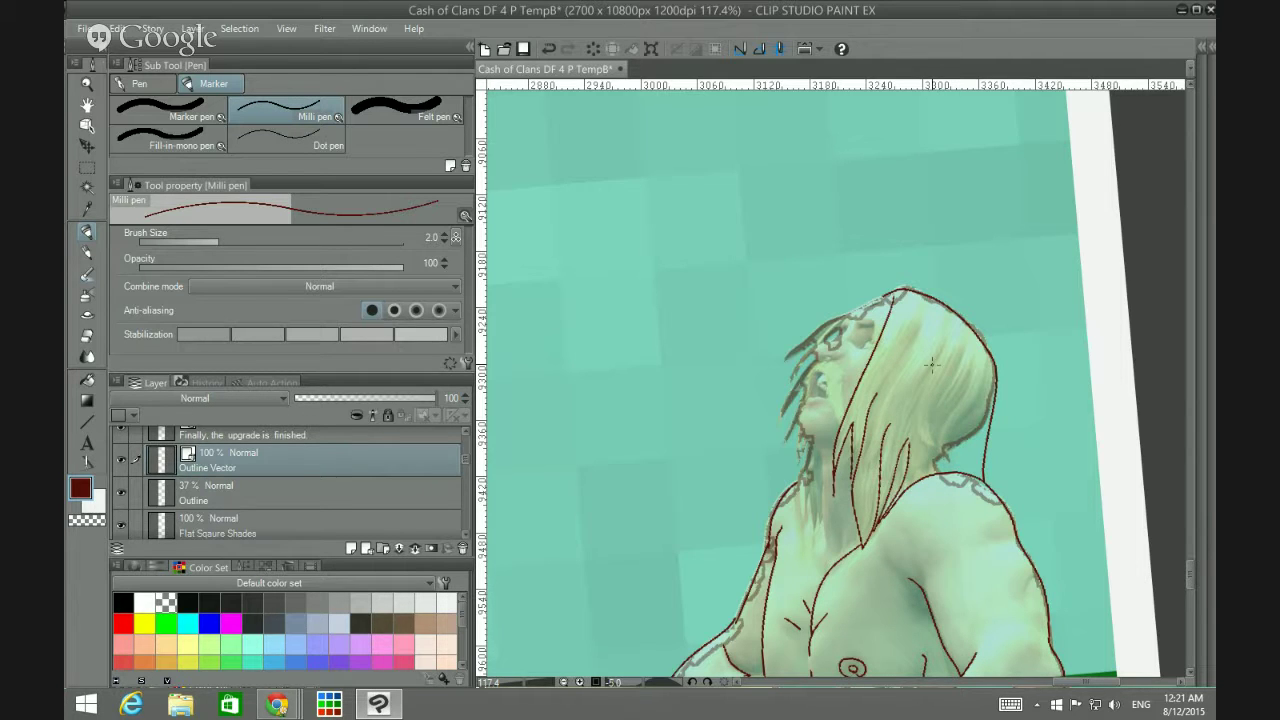
pyautogui.moveTo(936, 346); pyautogui.dragTo(926, 468)
pyautogui.moveTo(954, 358); pyautogui.dragTo(941, 476)
pyautogui.moveTo(966, 334); pyautogui.dragTo(955, 472)
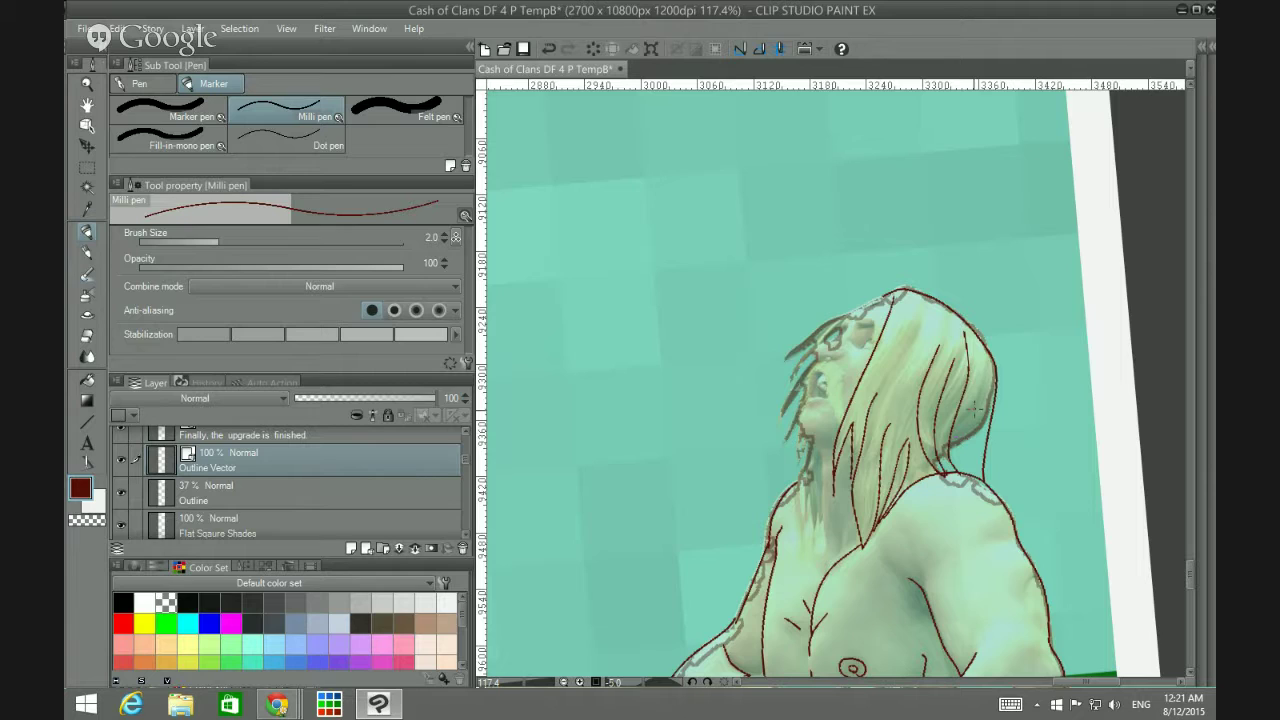
pyautogui.moveTo(975, 350); pyautogui.dragTo(972, 482)
pyautogui.moveTo(916, 318)
pyautogui.mouseDown()
pyautogui.moveTo(889, 392)
pyautogui.moveTo(904, 434)
pyautogui.mouseUp()
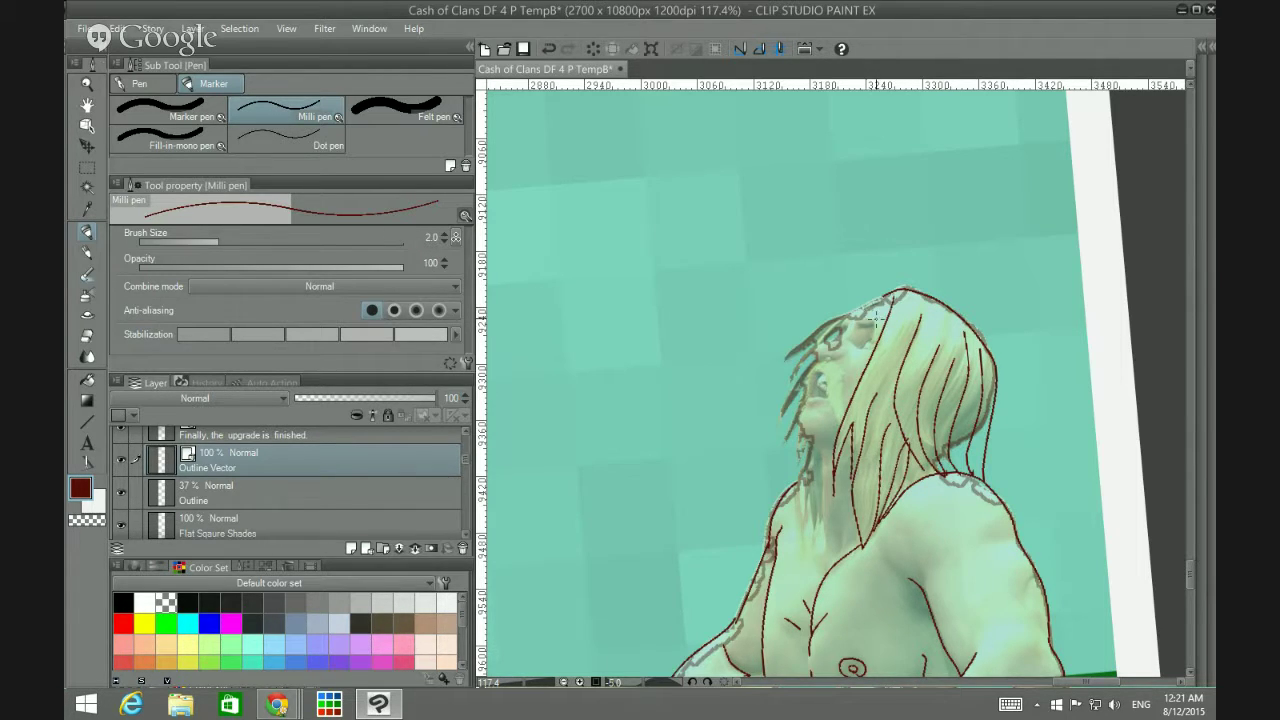
pyautogui.moveTo(874, 300); pyautogui.dragTo(870, 346)
# Step: Ink the head top outline, the chin and jaw edge, and the lips
pyautogui.moveTo(792, 348); pyautogui.dragTo(884, 296)
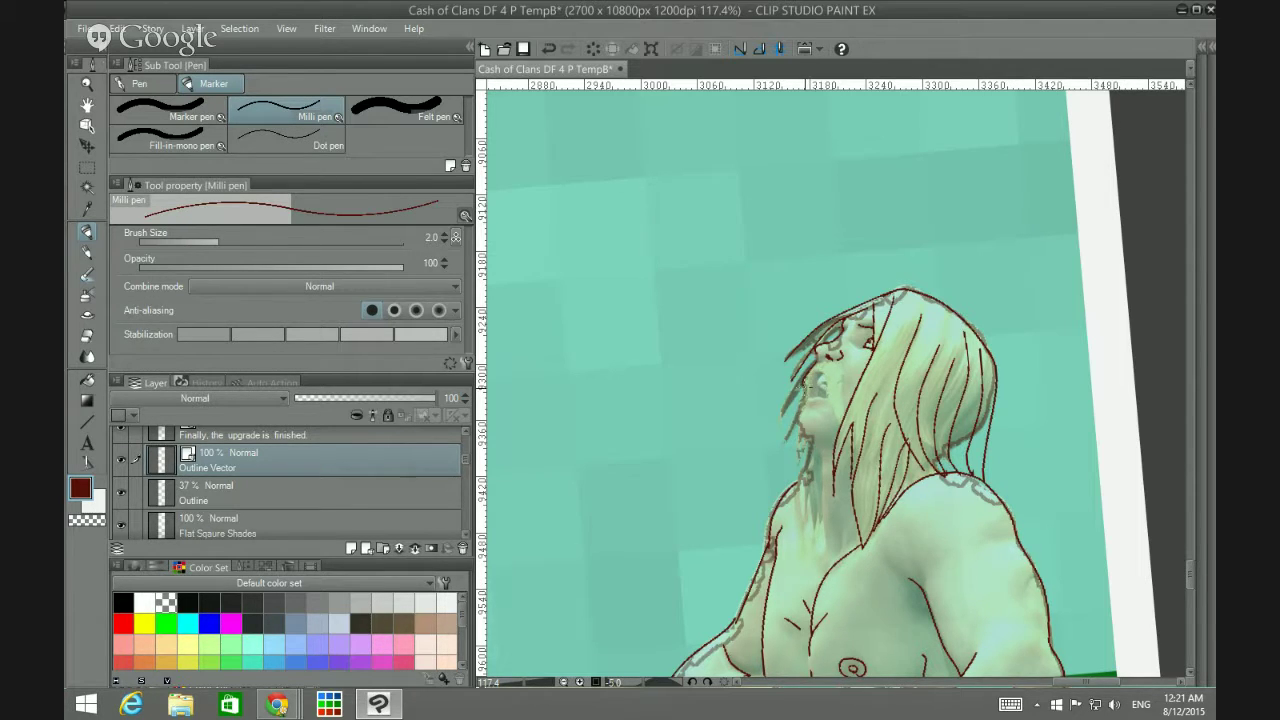
pyautogui.moveTo(806, 405); pyautogui.dragTo(813, 440)
pyautogui.moveTo(815, 390); pyautogui.dragTo(808, 400)
# Step: Zoom out, undo the last stroke, and ink the belt edge at the hip
pyautogui.scroll(-3, 800, 575)
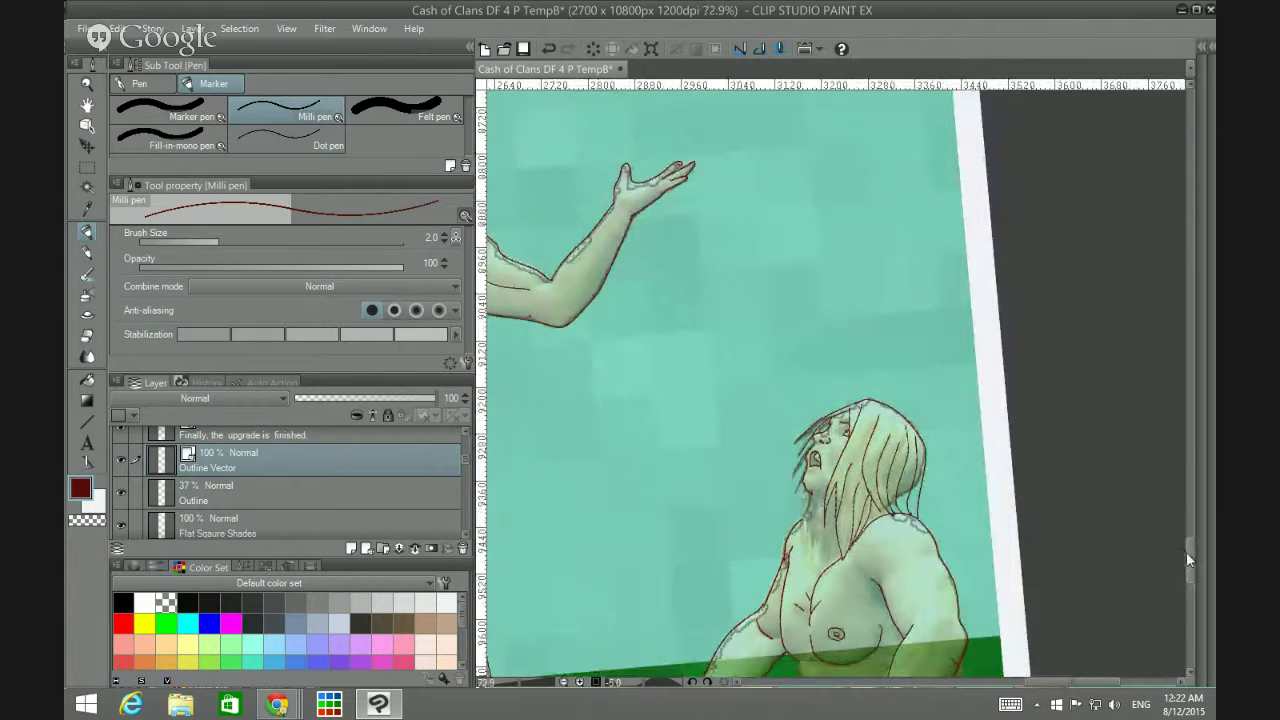
pyautogui.moveTo(1186, 552); pyautogui.dragTo(1180, 570)
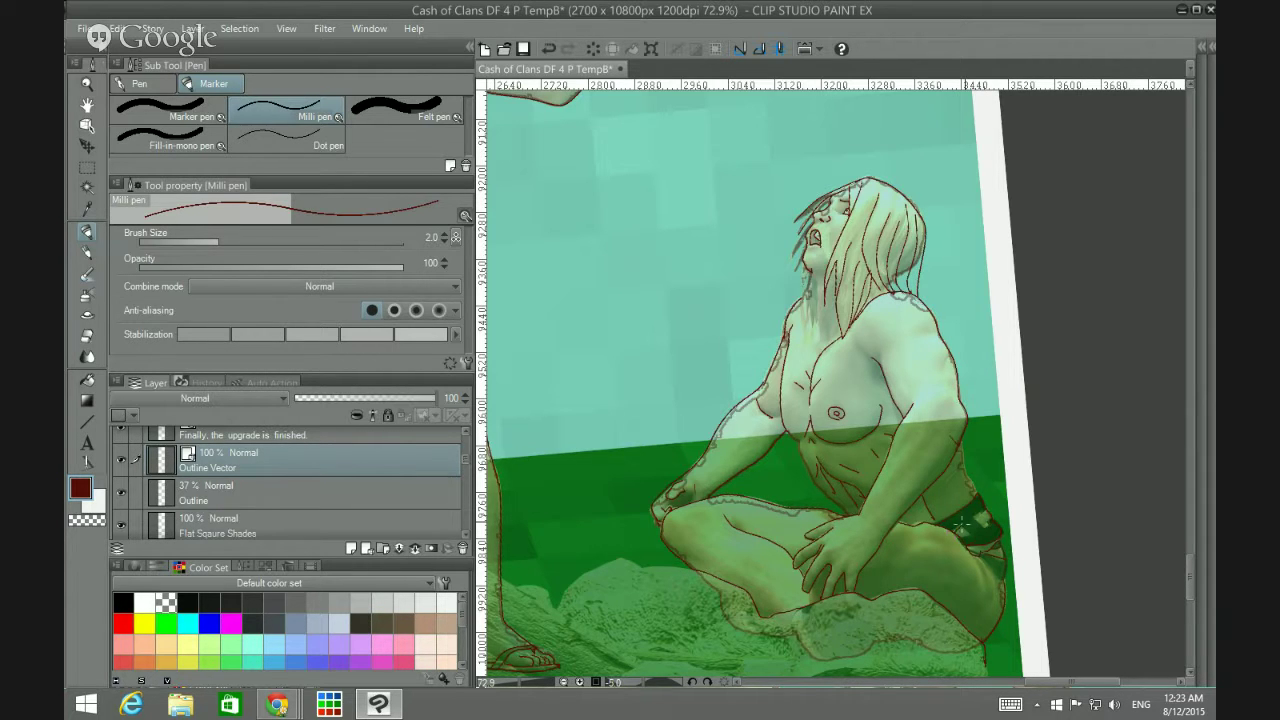
pyautogui.hotkey('ctrl', 'z')
pyautogui.moveTo(954, 526); pyautogui.dragTo(986, 507)
# Step: Replace an unwanted neck stroke with two new lines along the neck
pyautogui.moveTo(818, 288)
pyautogui.mouseDown()
pyautogui.moveTo(816, 334)
pyautogui.moveTo(829, 322)
pyautogui.mouseUp()
pyautogui.hotkey('ctrl', 'z')
pyautogui.moveTo(808, 285); pyautogui.dragTo(816, 330)
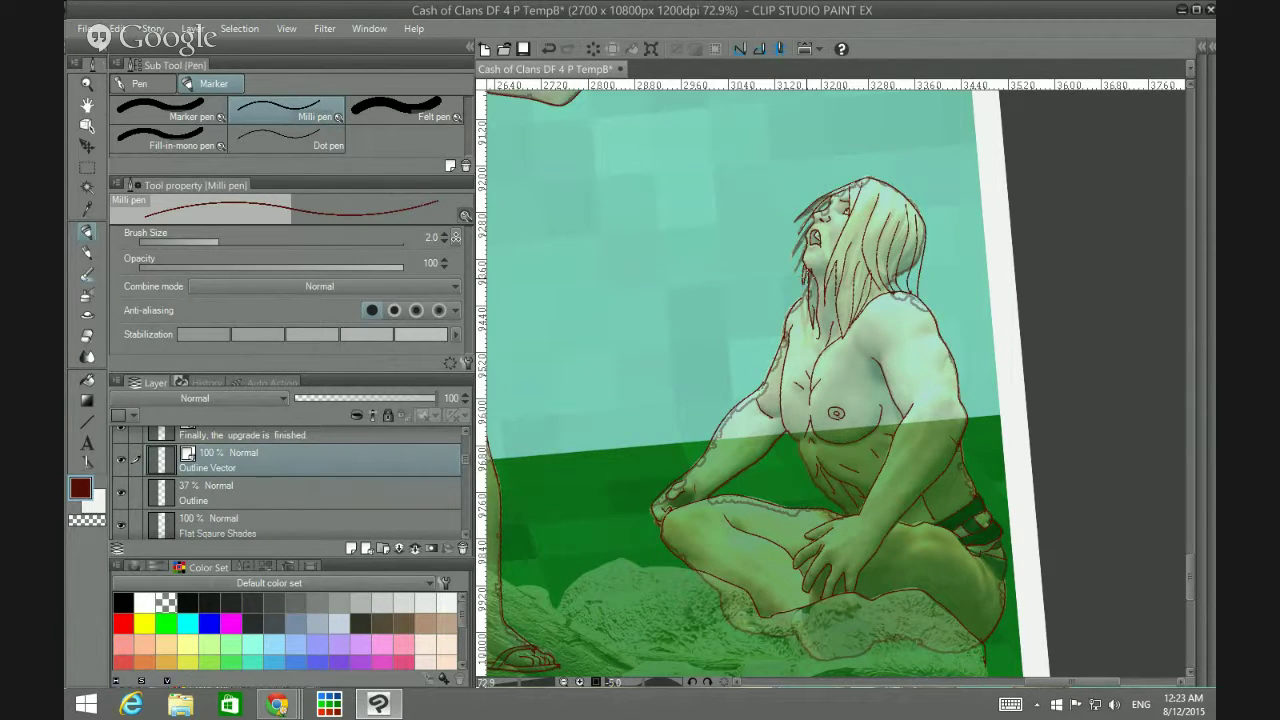
pyautogui.moveTo(805, 278)
pyautogui.mouseDown()
pyautogui.moveTo(806, 334)
pyautogui.moveTo(802, 310)
pyautogui.mouseUp()
pyautogui.scroll(-3, 727, 251)
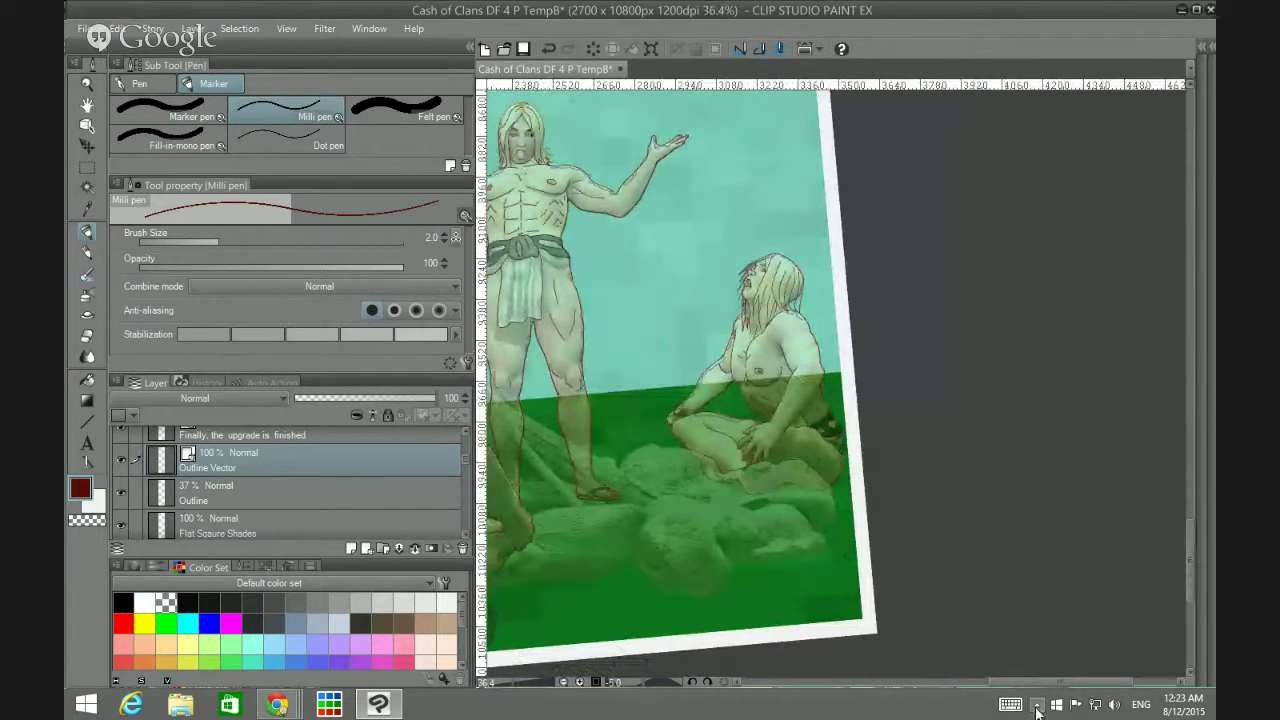
pyautogui.moveTo(1045, 683); pyautogui.dragTo(965, 686)
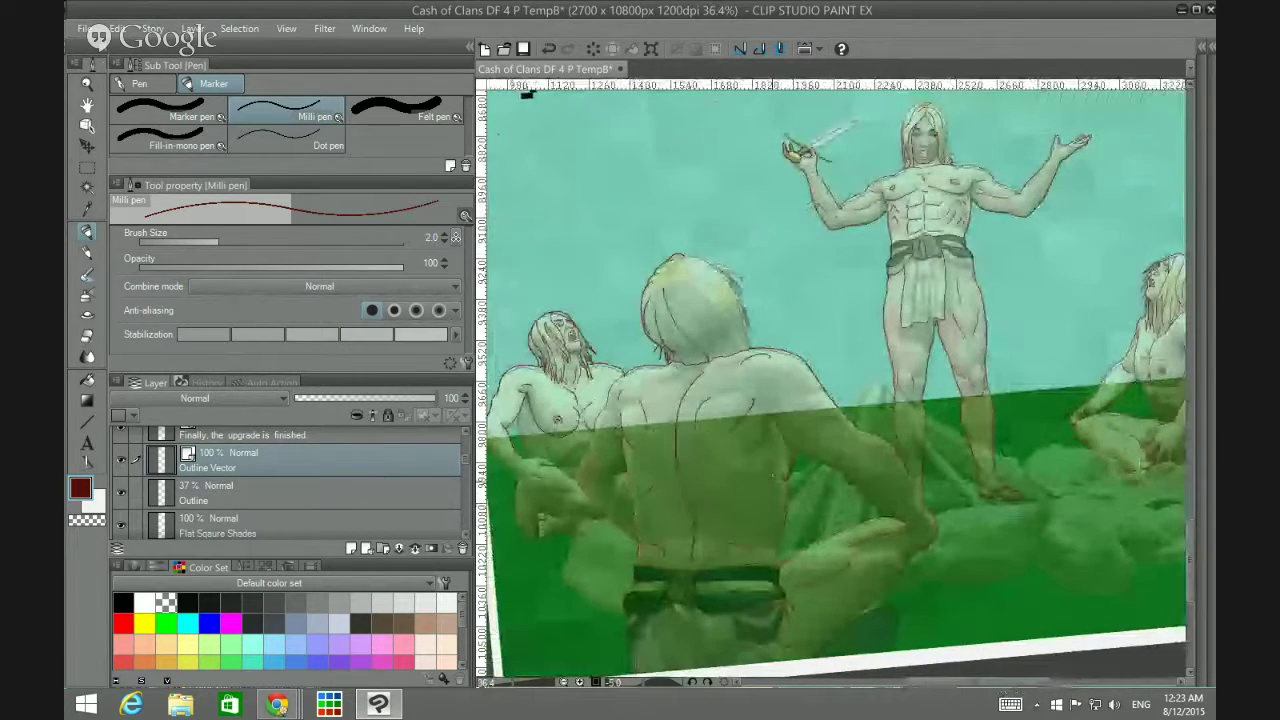
pyautogui.scroll(-1, 778, 482)
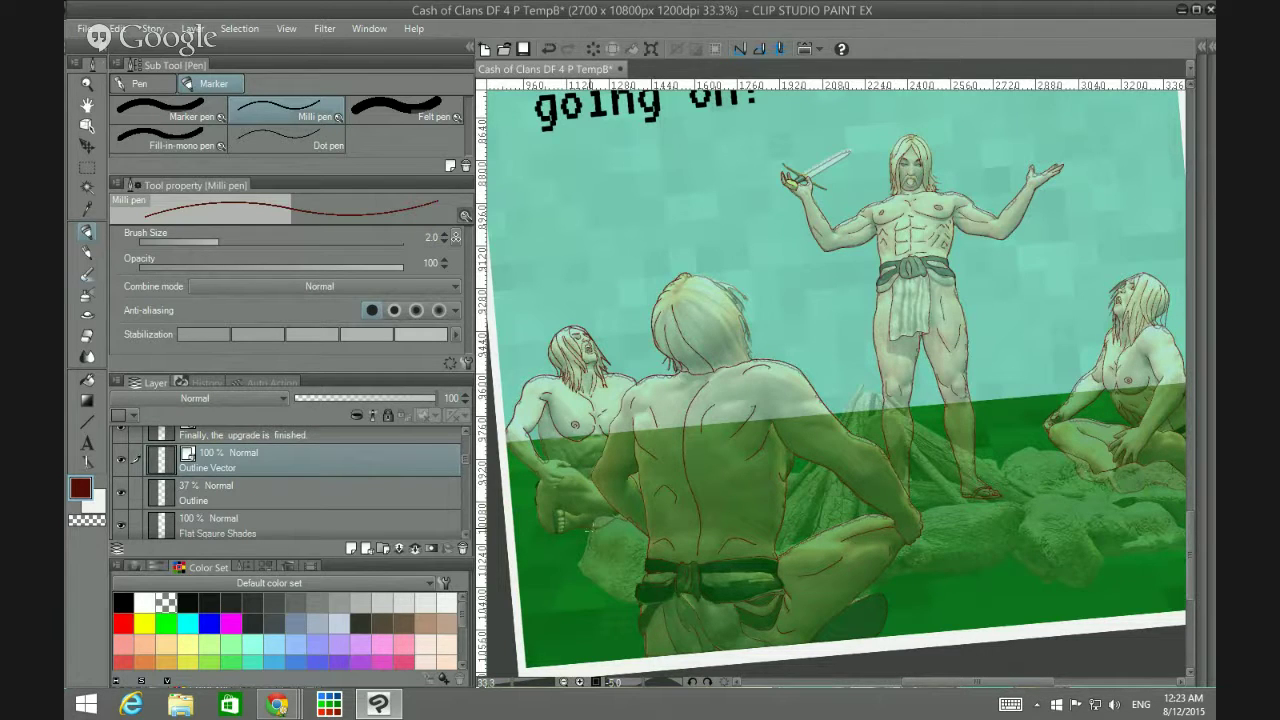
pyautogui.scroll(2, 597, 509)
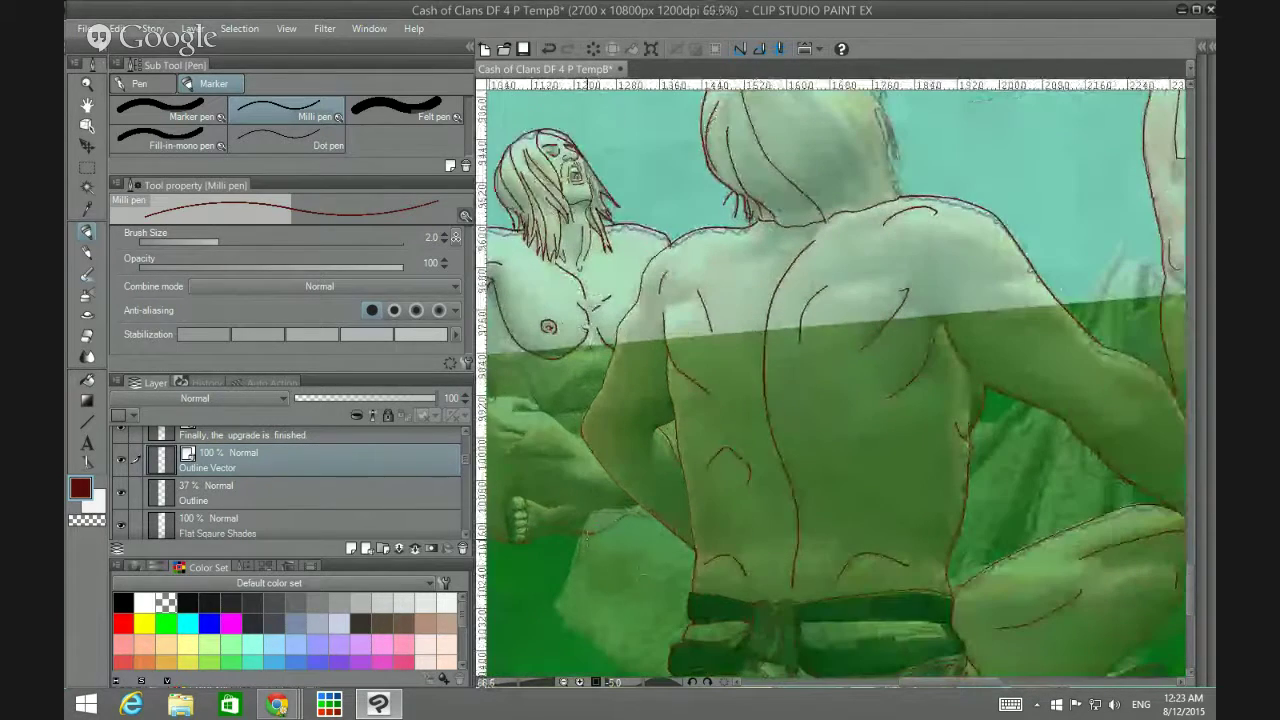
# Step: Undo stray strokes, then redraw the foot's lower-left outline and a short line beside the hand
pyautogui.hscroll(-4, 906, 688)
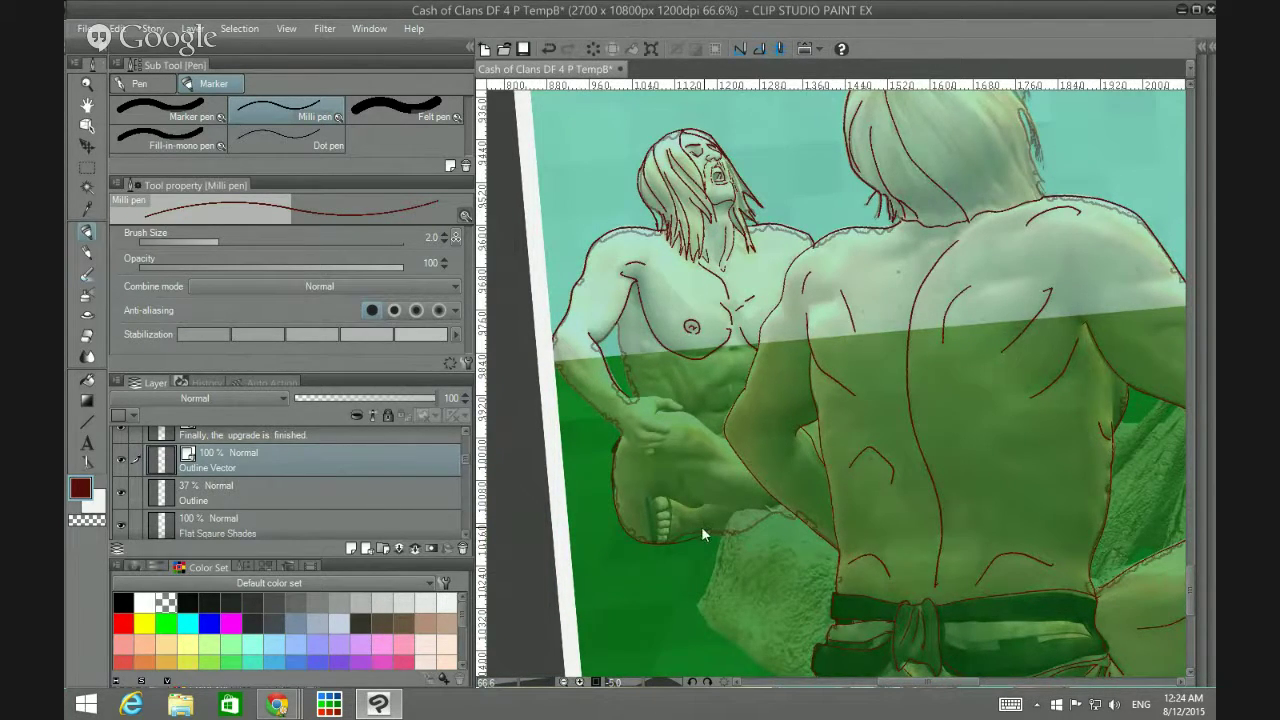
pyautogui.hotkey('ctrl', 'z')
pyautogui.moveTo(616, 503)
pyautogui.mouseDown()
pyautogui.moveTo(669, 546)
pyautogui.moveTo(726, 524)
pyautogui.mouseUp()
pyautogui.hotkey('ctrl', 'z')
pyautogui.moveTo(618, 502)
pyautogui.mouseDown()
pyautogui.moveTo(669, 545)
pyautogui.moveTo(802, 506)
pyautogui.mouseUp()
pyautogui.hotkey('ctrl', 'z')
pyautogui.moveTo(687, 411); pyautogui.dragTo(727, 442)
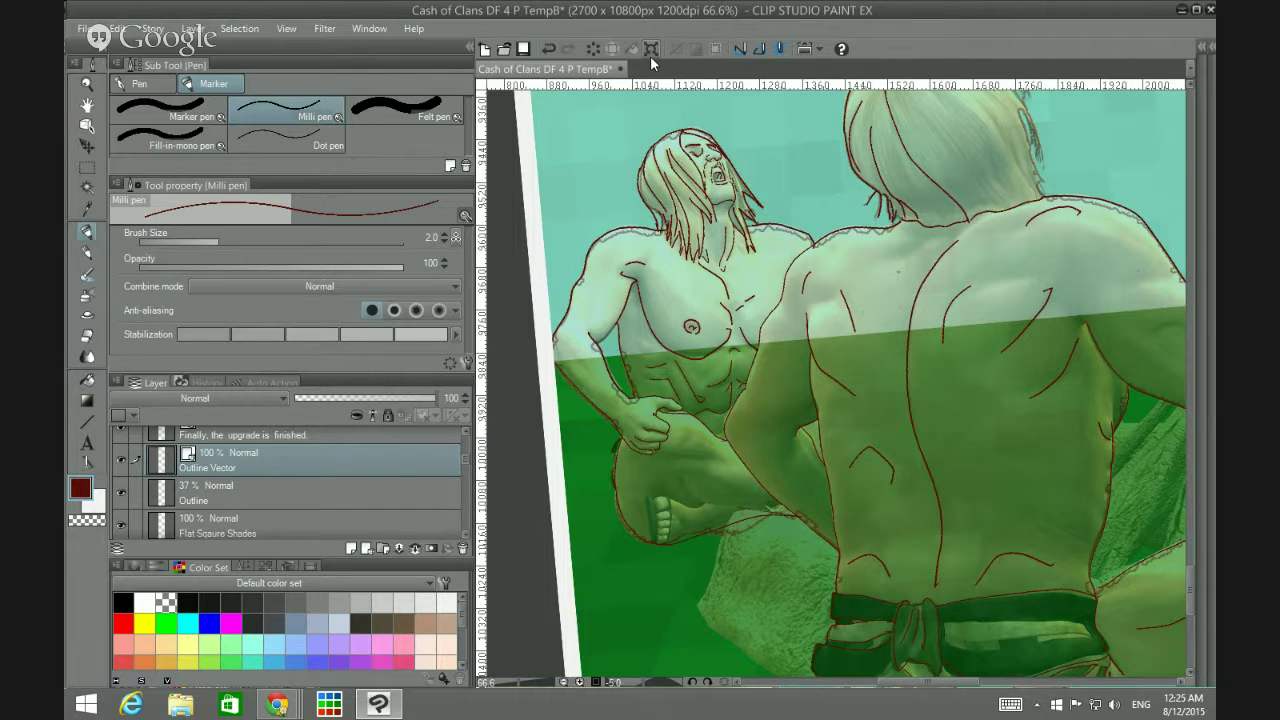
# Step: Zoom out to the whole four-panel strip and reset the canvas rotation upright
pyautogui.scroll(-3, 687, 319)
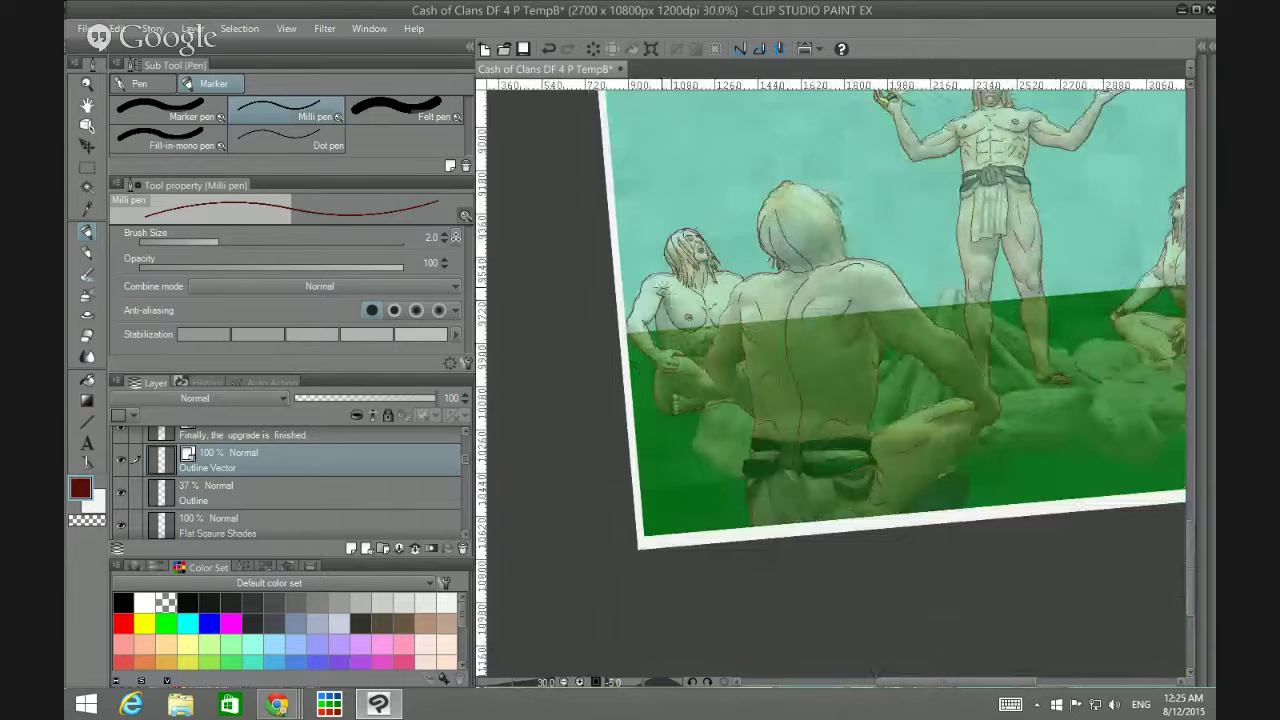
pyautogui.scroll(-1, 687, 319)
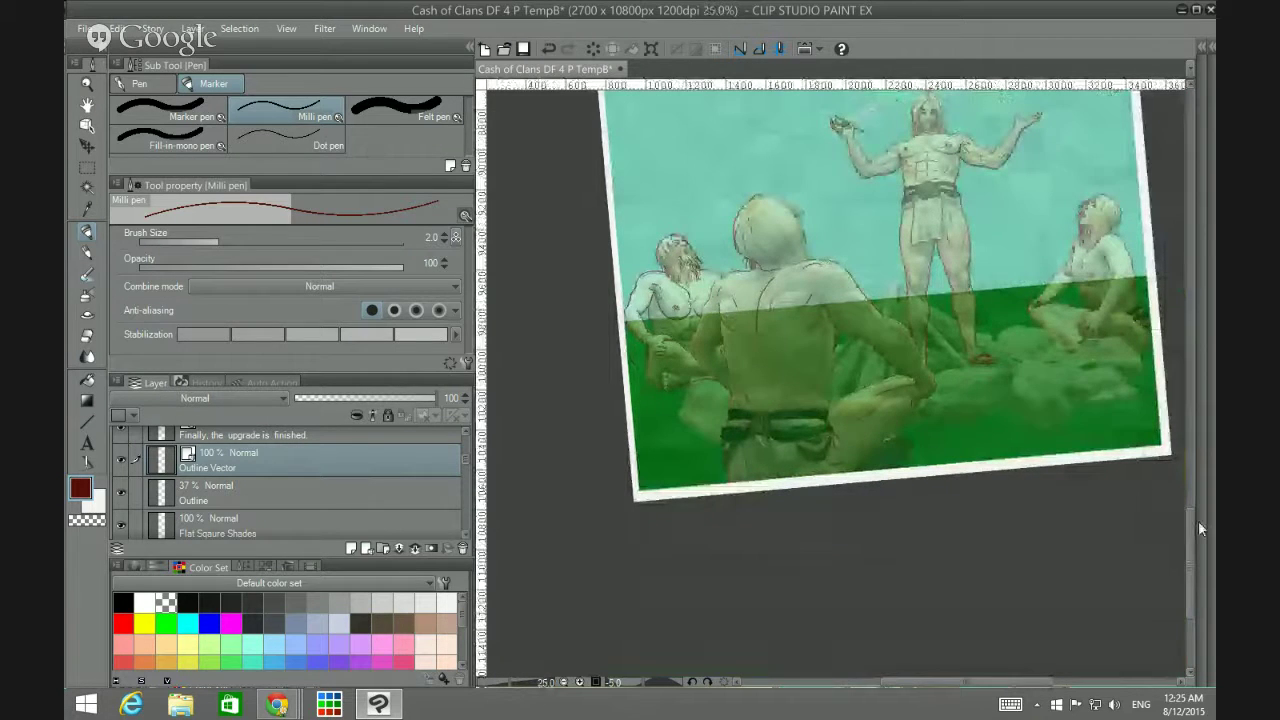
pyautogui.scroll(1, 1189, 521)
pyautogui.moveTo(1181, 528); pyautogui.dragTo(1184, 497)
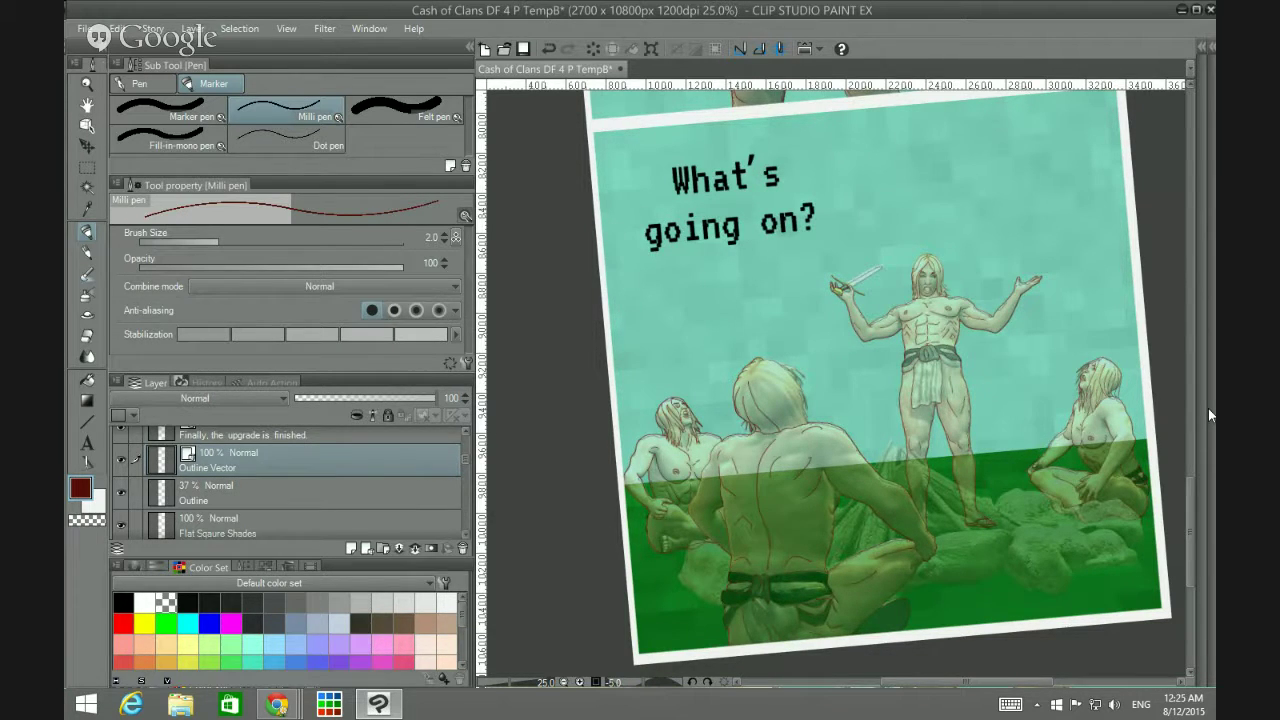
pyautogui.scroll(-3, 1190, 417)
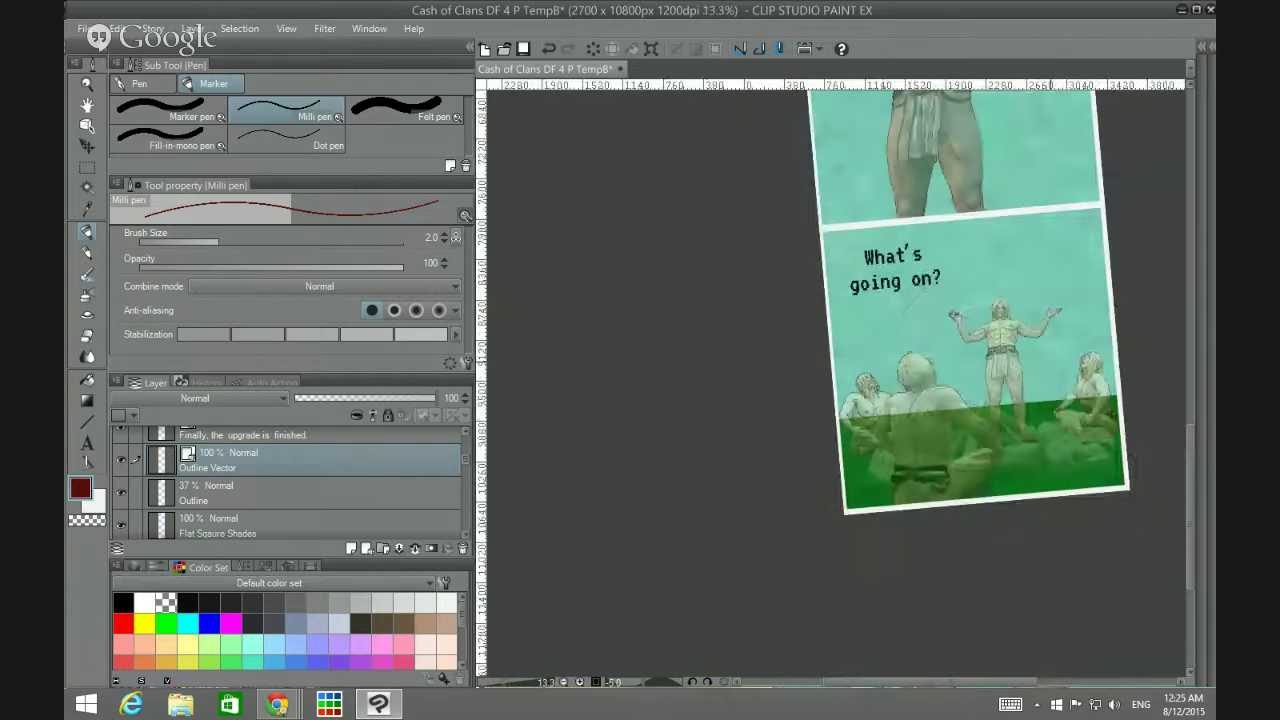
pyautogui.scroll(-3, 1035, 348)
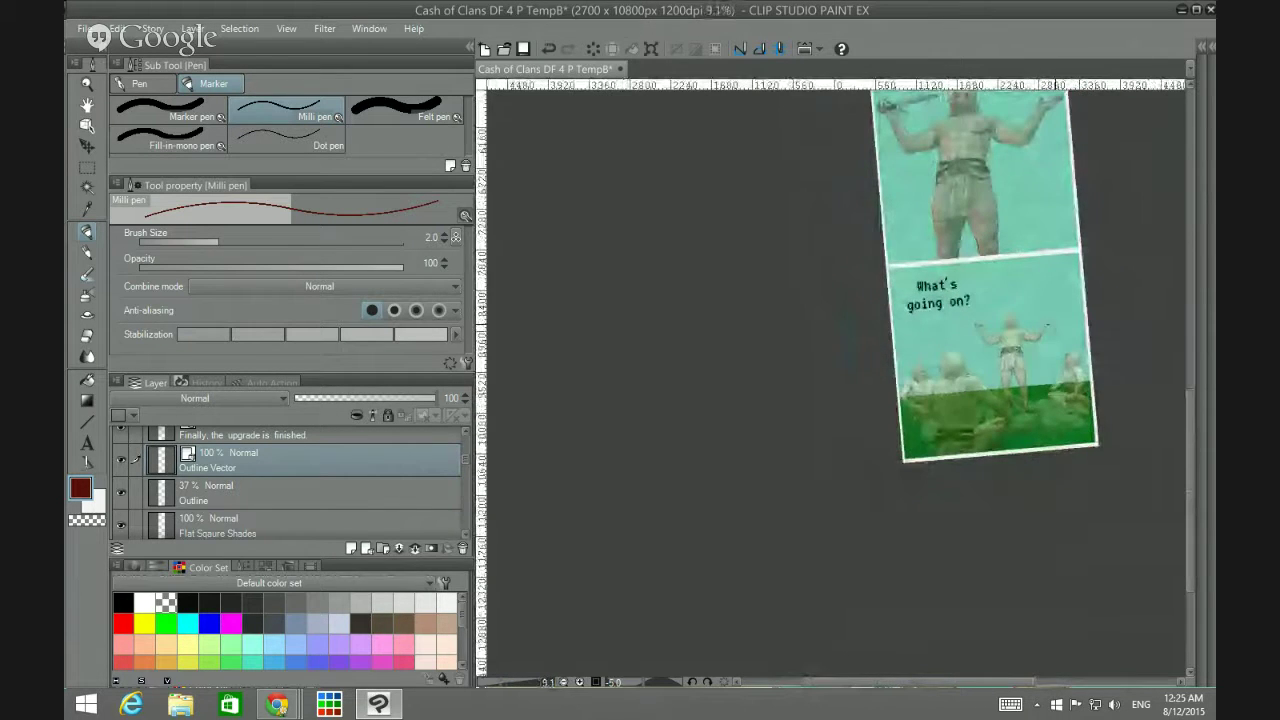
pyautogui.scroll(-2, 990, 300)
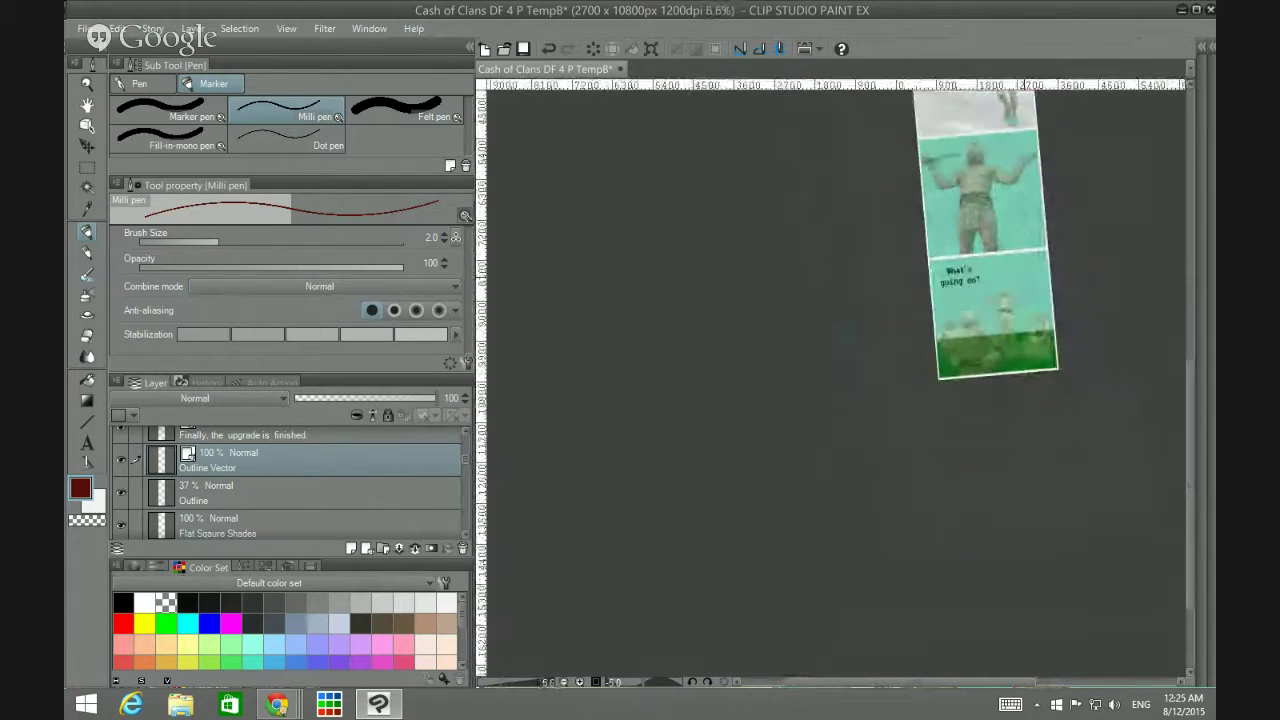
pyautogui.scroll(-1, 1185, 450)
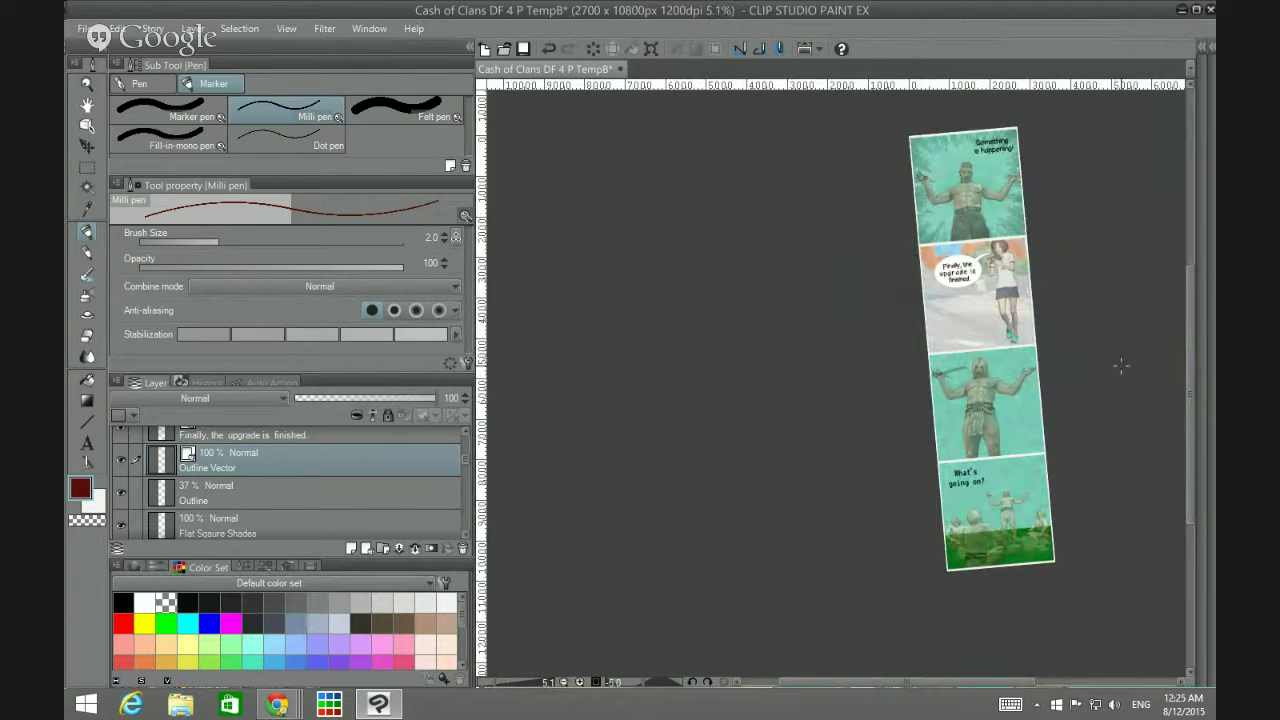
pyautogui.hotkey('shift', '6')
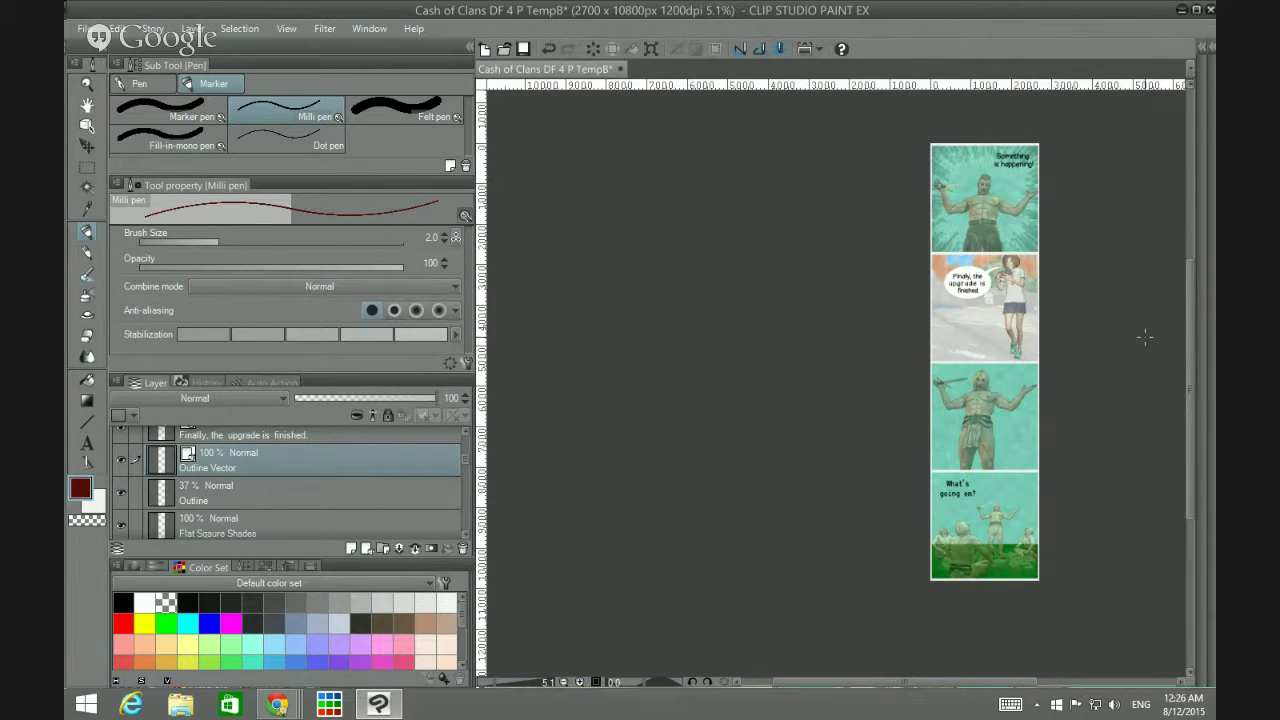
# Step: Zoom in and back out to review the panels of the straightened strip
pyautogui.scroll(2, 1140, 337)
pyautogui.scroll(-1, 1117, 371)
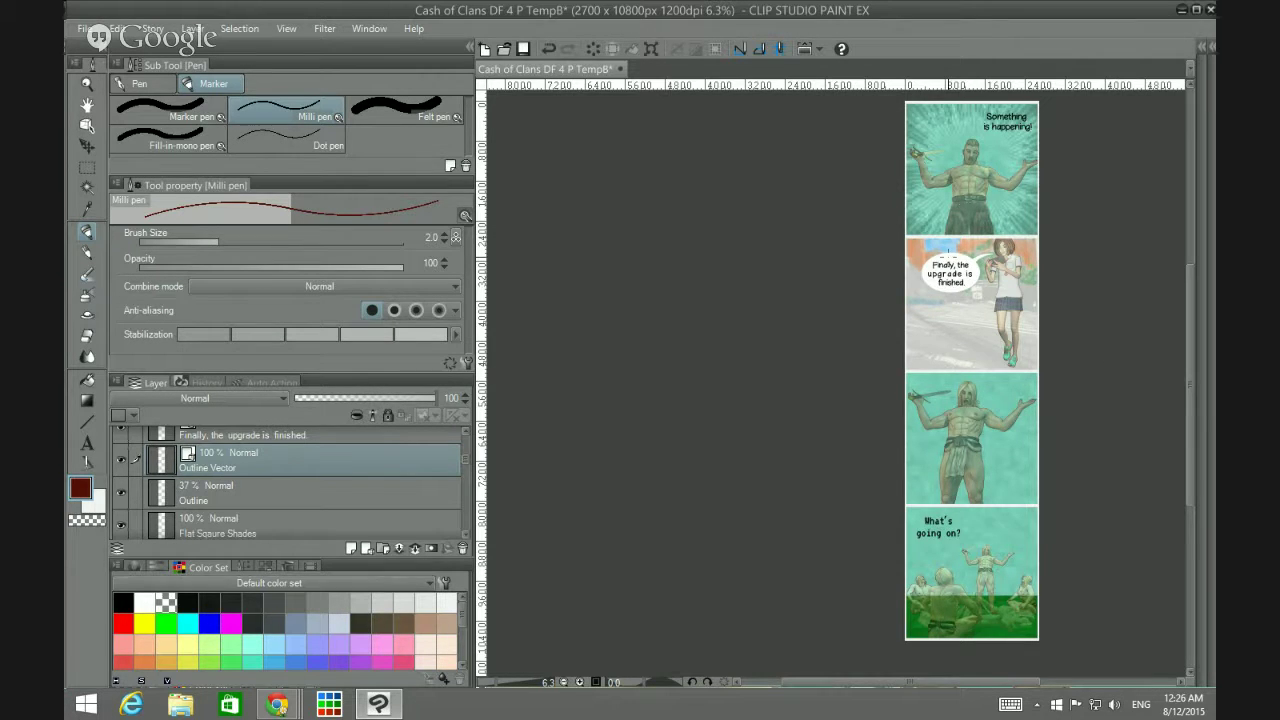
pyautogui.scroll(4, 938, 285)
pyautogui.scroll(1, 918, 354)
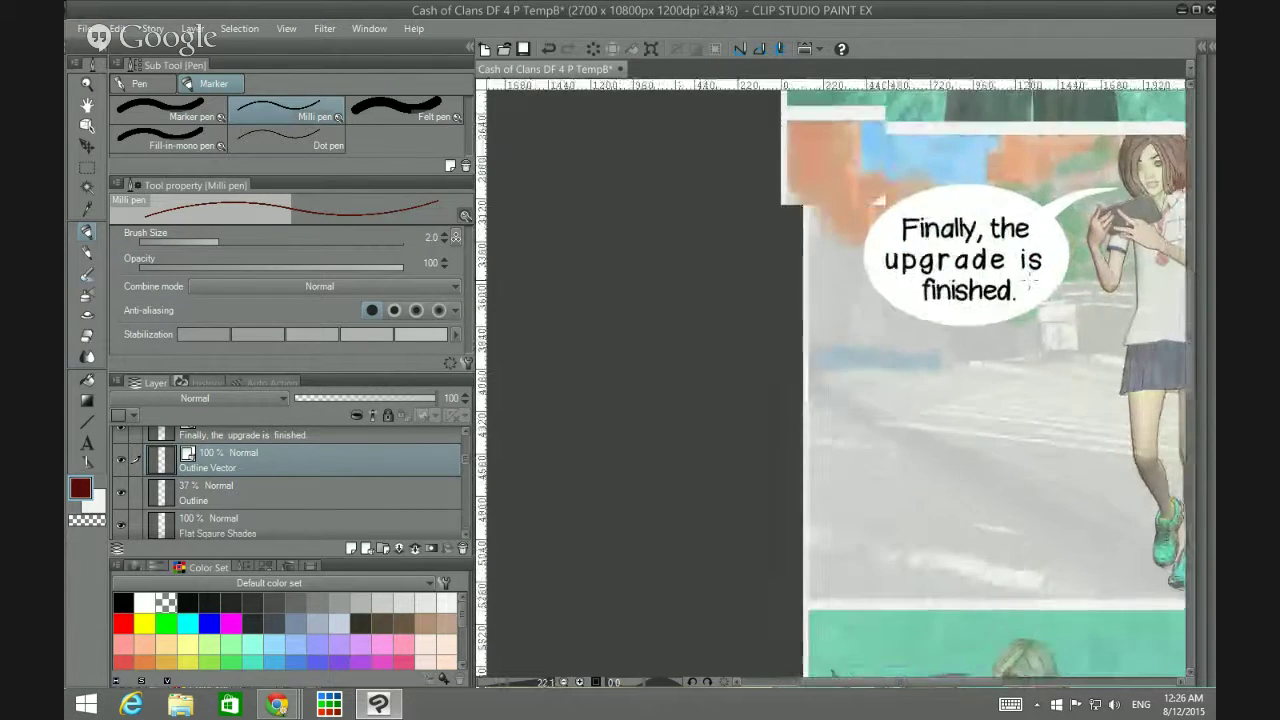
pyautogui.scroll(4, 830, 337)
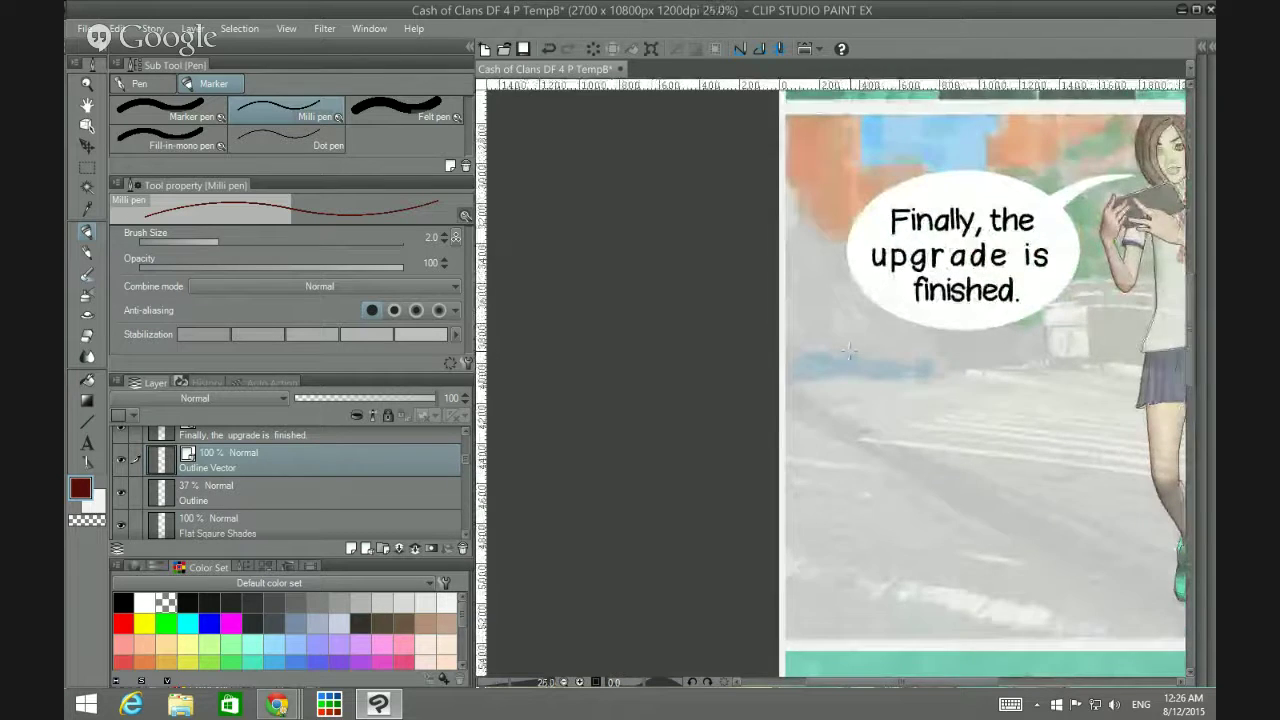
pyautogui.scroll(-6, 860, 378)
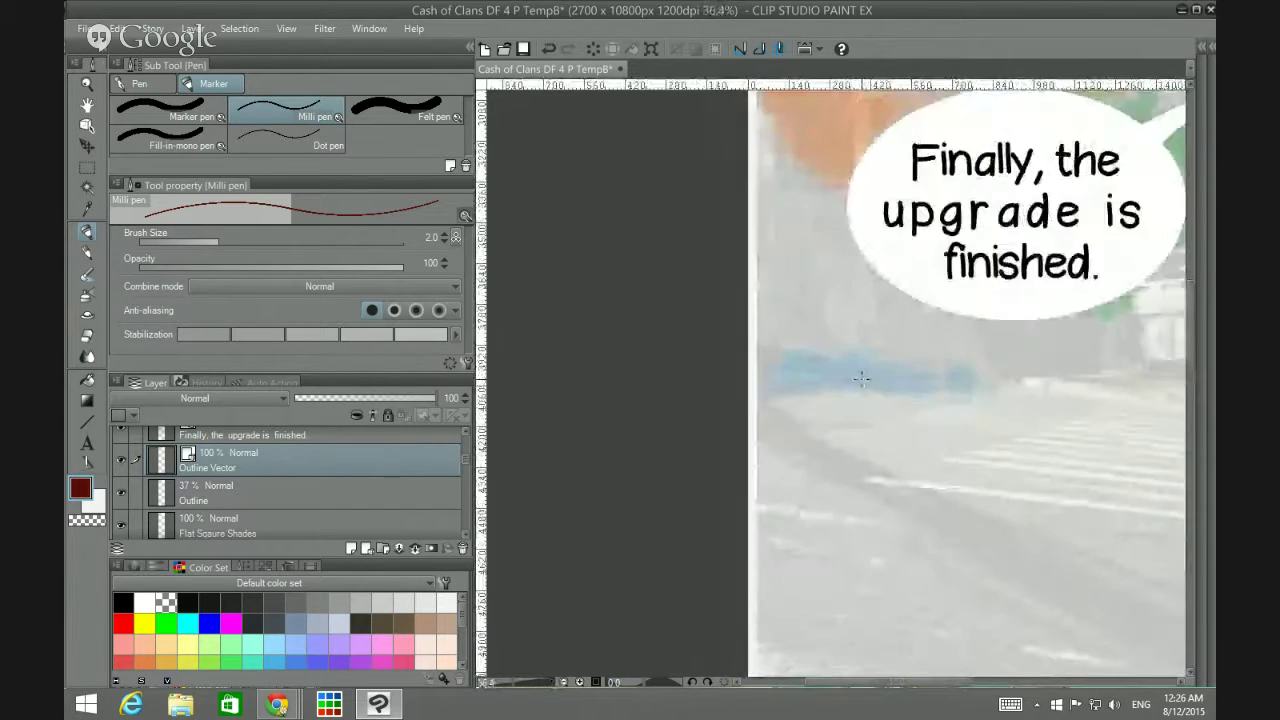
pyautogui.scroll(-2, 880, 386)
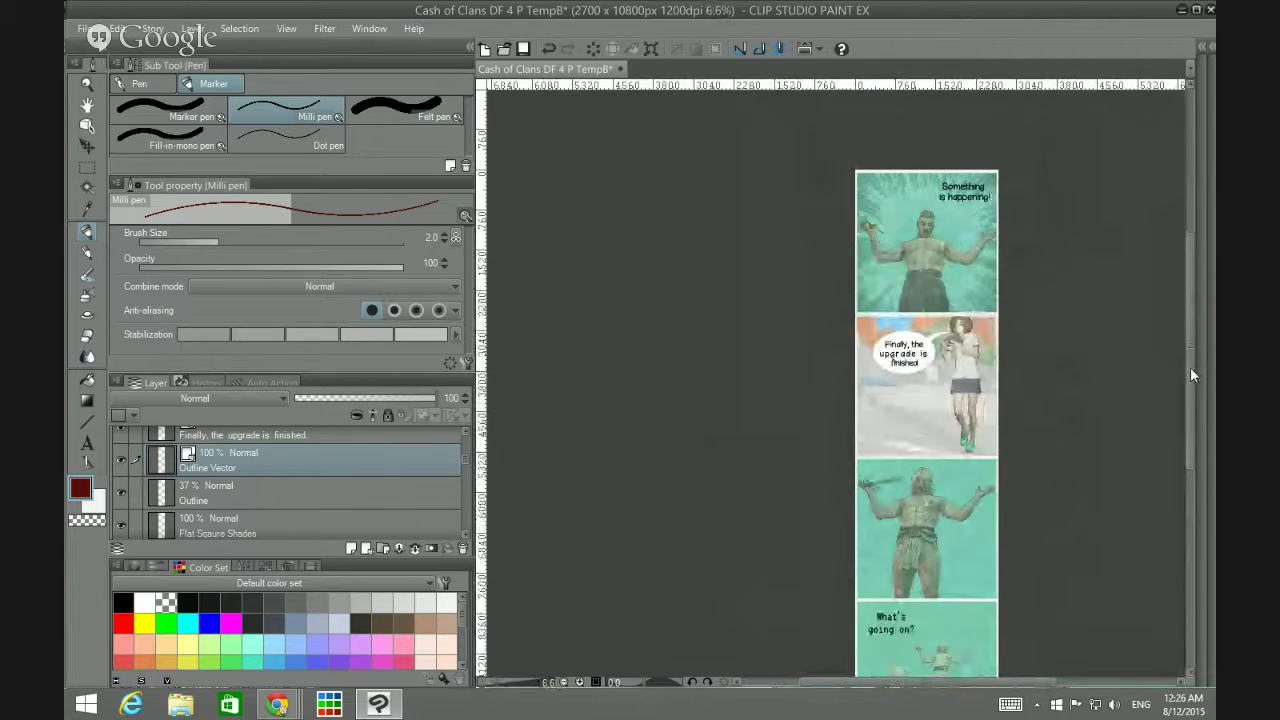
pyautogui.moveTo(1190, 367); pyautogui.dragTo(1184, 399)
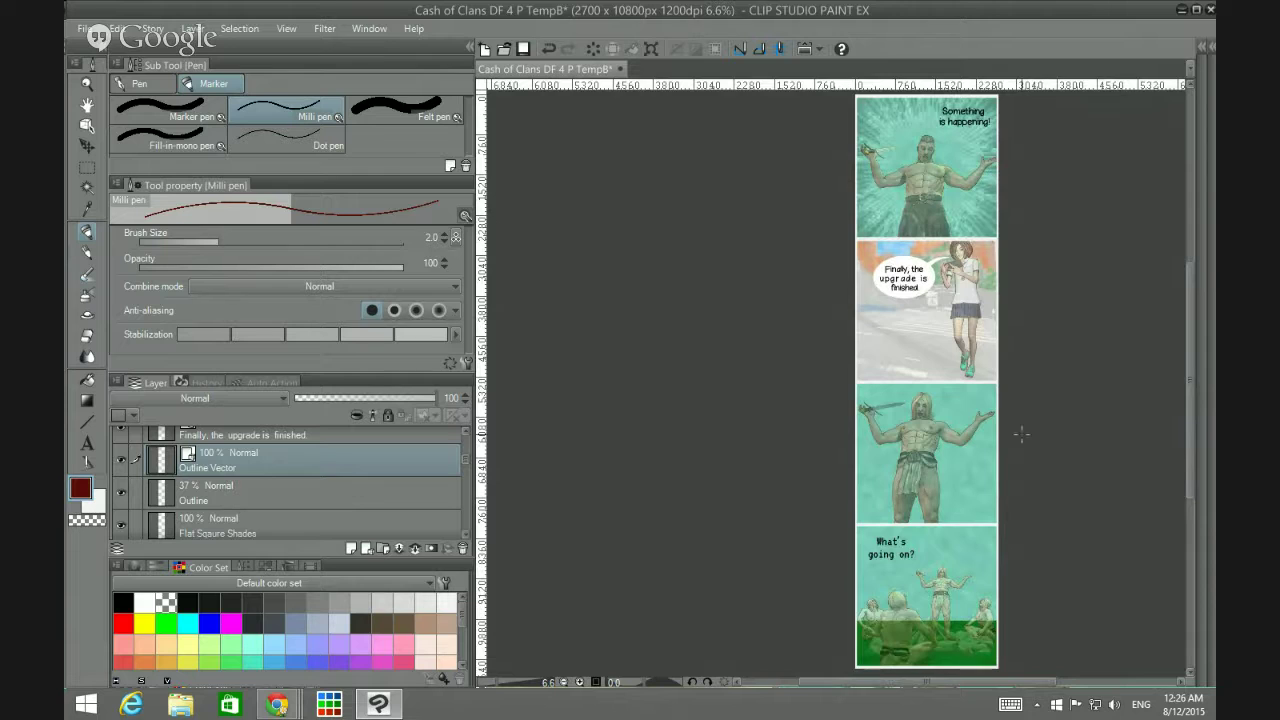
pyautogui.scroll(-1, 1021, 433)
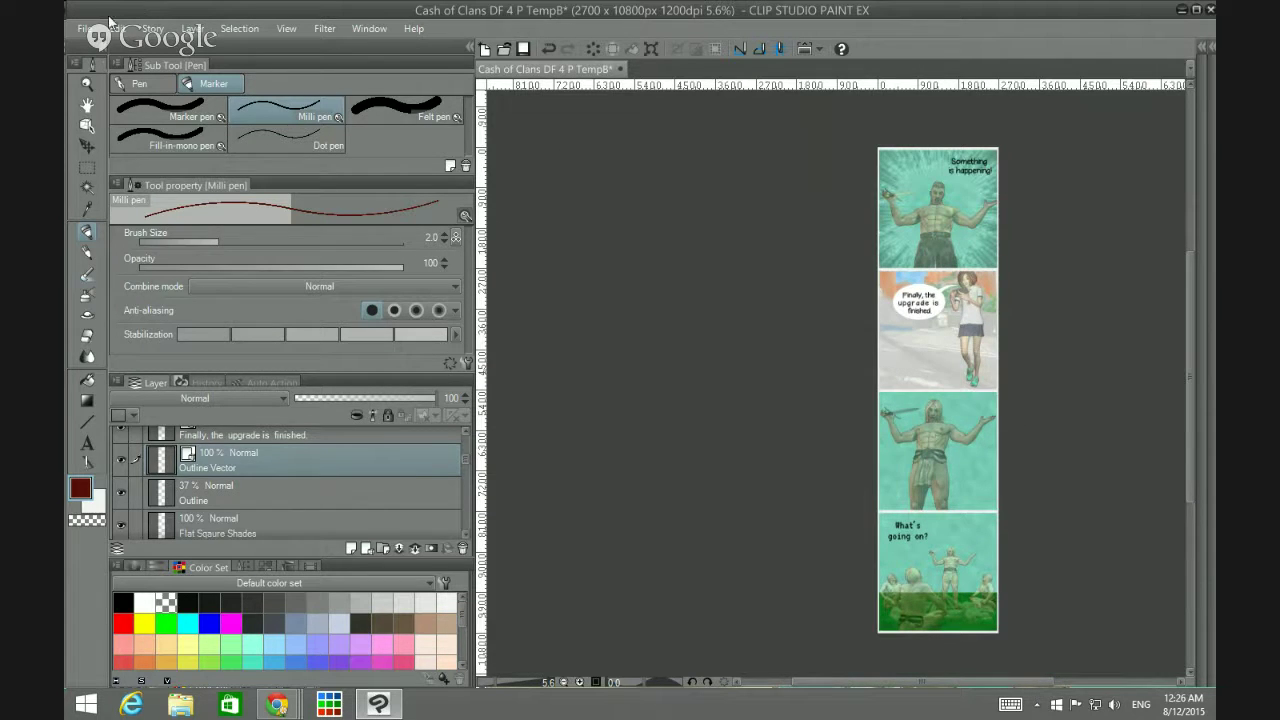
# Step: Save the comic via File > Save and close Clip Studio Paint EX
pyautogui.click(86, 29)
pyautogui.click(134, 129)
pyautogui.click(1209, 10)
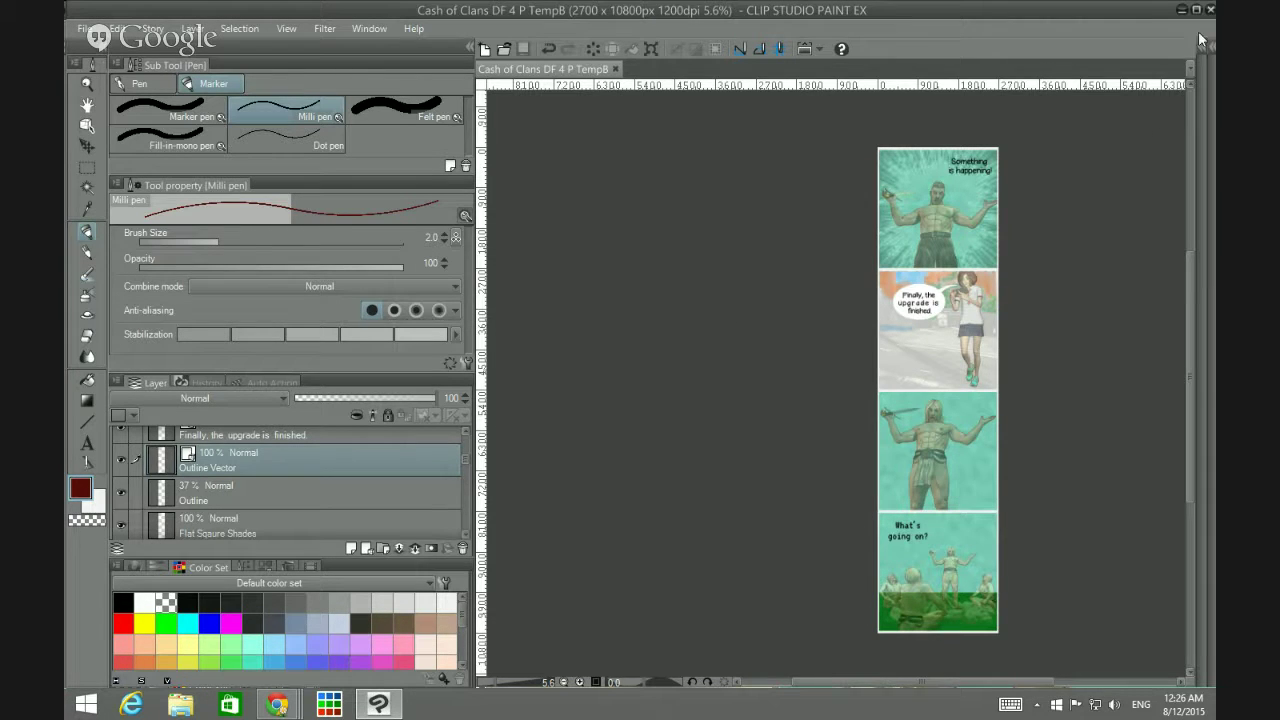
pyautogui.click(1210, 9)
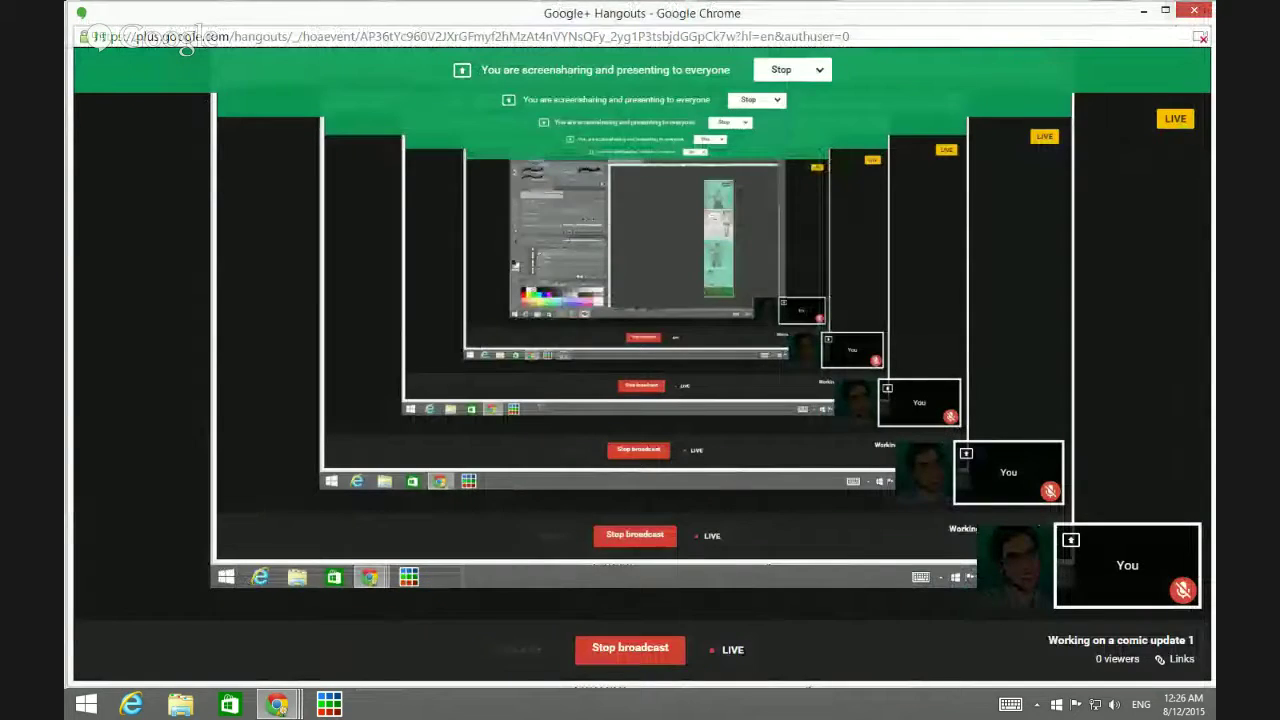